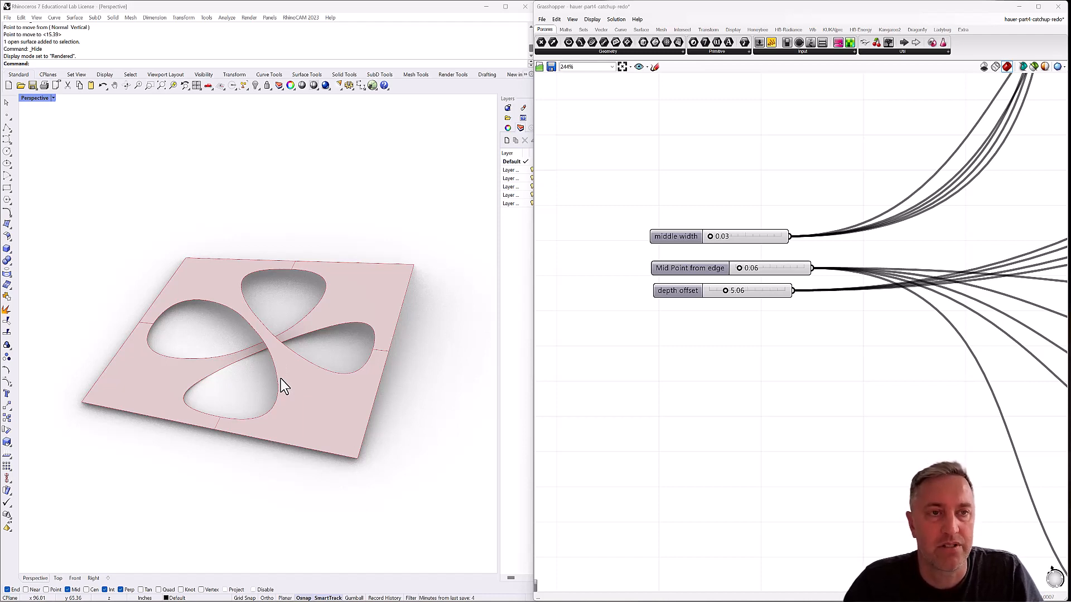
Set the Mid Point from edge slider to 0.07 and the depth offset slider to 4.50 for the perforated panel.
{"action": "mouse_move", "coordinate": [285, 381]}
{"action": "right_mouse_down"}
{"action": "mouse_move", "coordinate": [289, 359]}
{"action": "mouse_move", "coordinate": [292, 387]}
{"action": "right_mouse_up"}
{"action": "left_click_drag", "start_coordinate": [711, 239], "coordinate": [746, 277]}
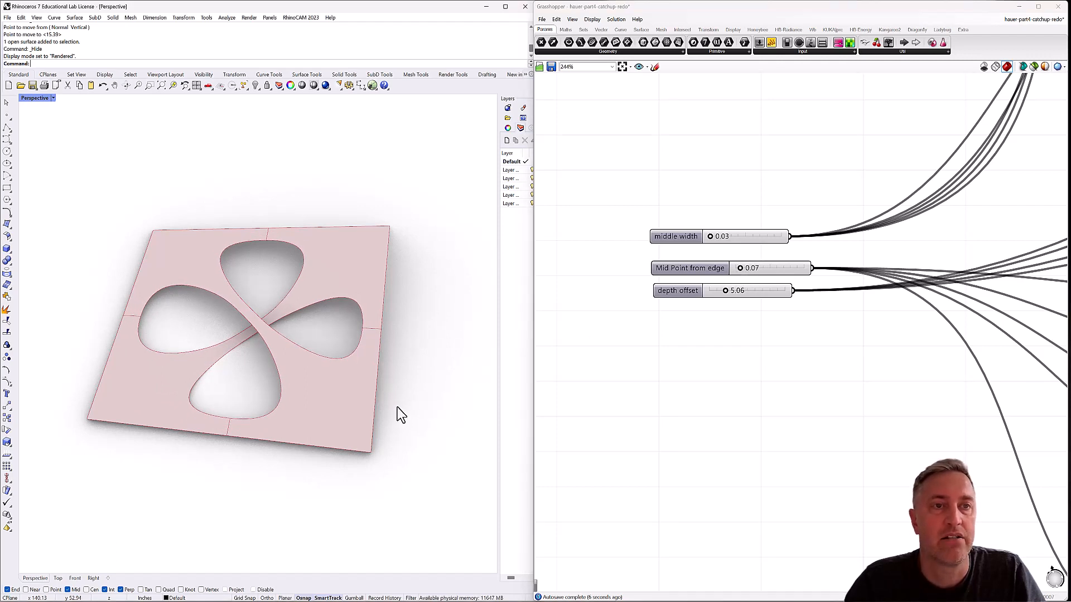
{"action": "right_click_drag", "start_coordinate": [399, 408], "coordinate": [404, 357]}
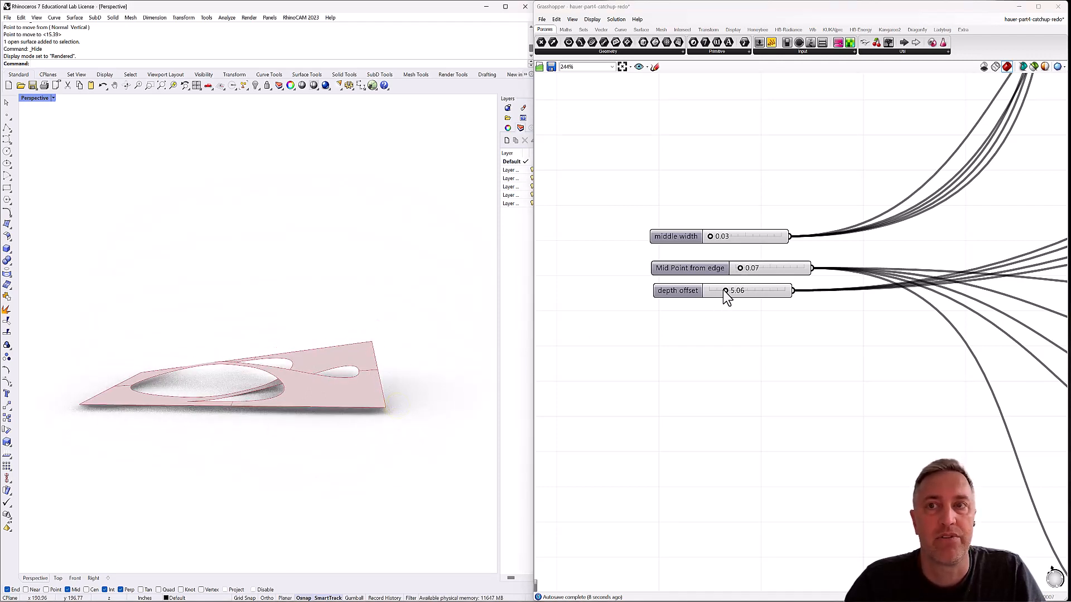
{"action": "mouse_move", "coordinate": [725, 291]}
{"action": "left_mouse_down"}
{"action": "mouse_move", "coordinate": [768, 290]}
{"action": "mouse_move", "coordinate": [703, 306]}
{"action": "mouse_move", "coordinate": [723, 299]}
{"action": "left_mouse_up"}
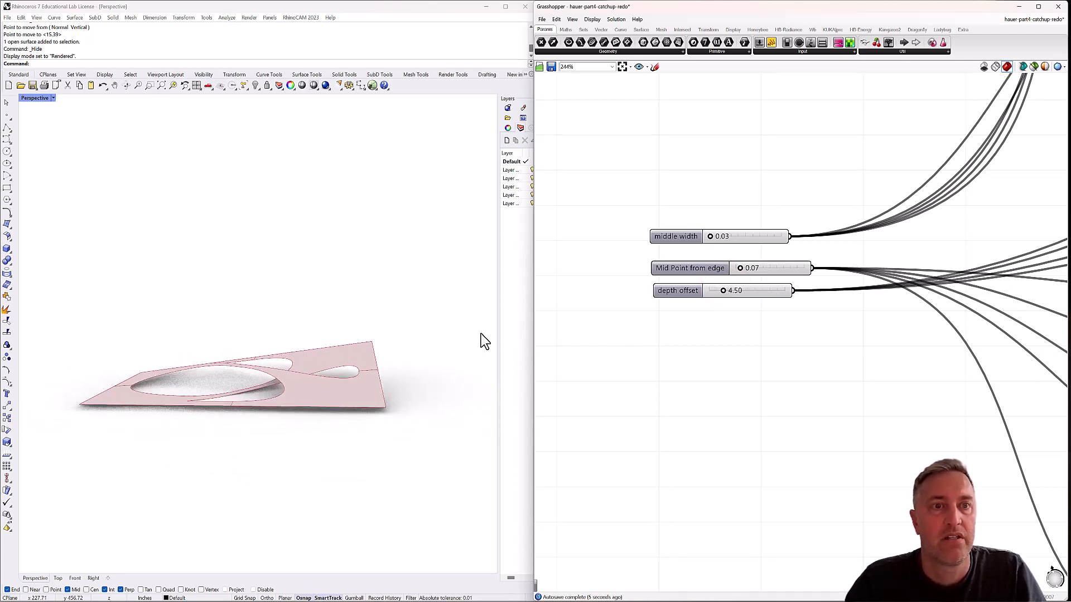
{"action": "right_click_drag", "start_coordinate": [334, 315], "coordinate": [334, 360]}
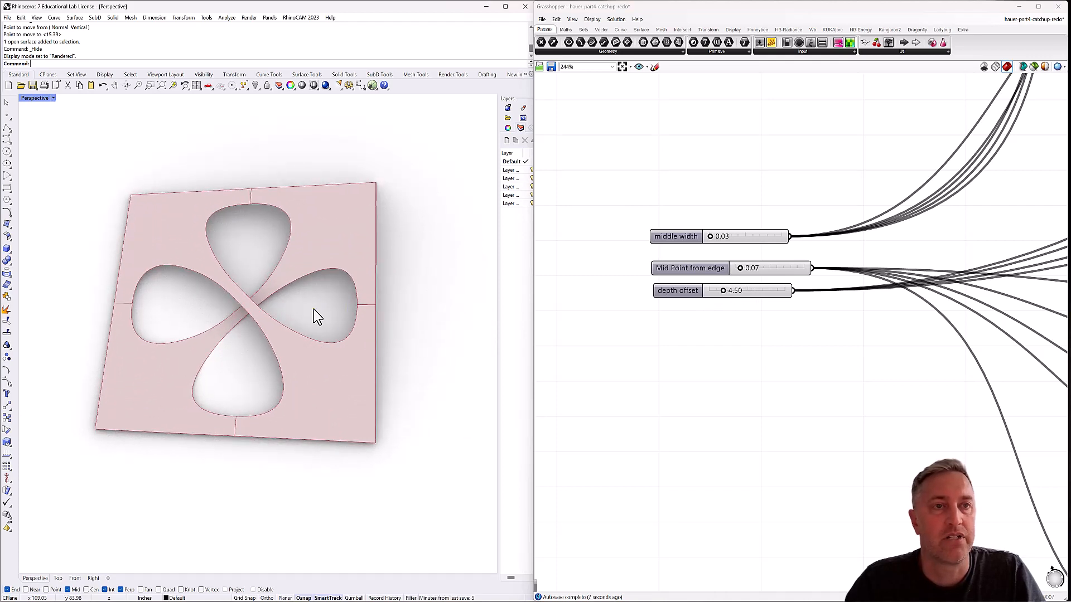
{"action": "right_click_drag", "start_coordinate": [316, 316], "coordinate": [299, 363]}
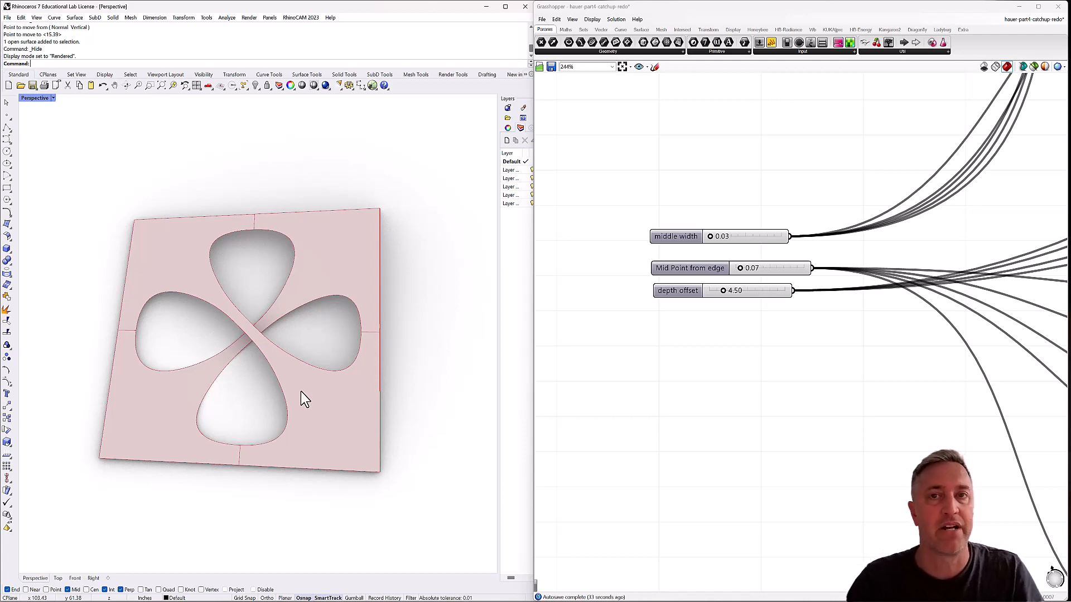
{"action": "scroll", "coordinate": [608, 334], "scroll_direction": "down", "scroll_amount": 5}
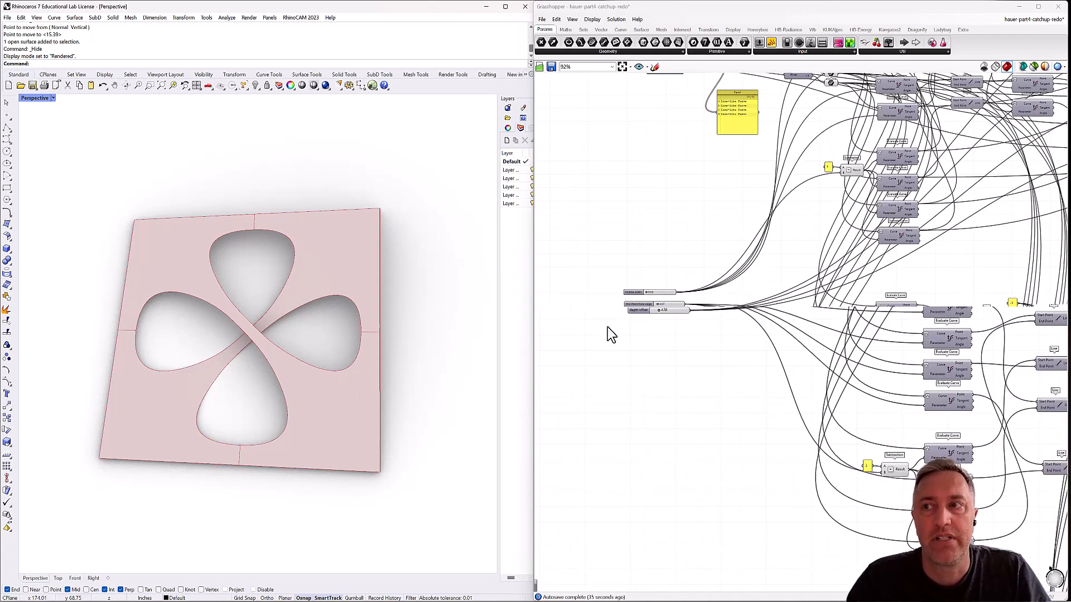
{"action": "scroll", "coordinate": [608, 333], "scroll_direction": "up", "scroll_amount": 1}
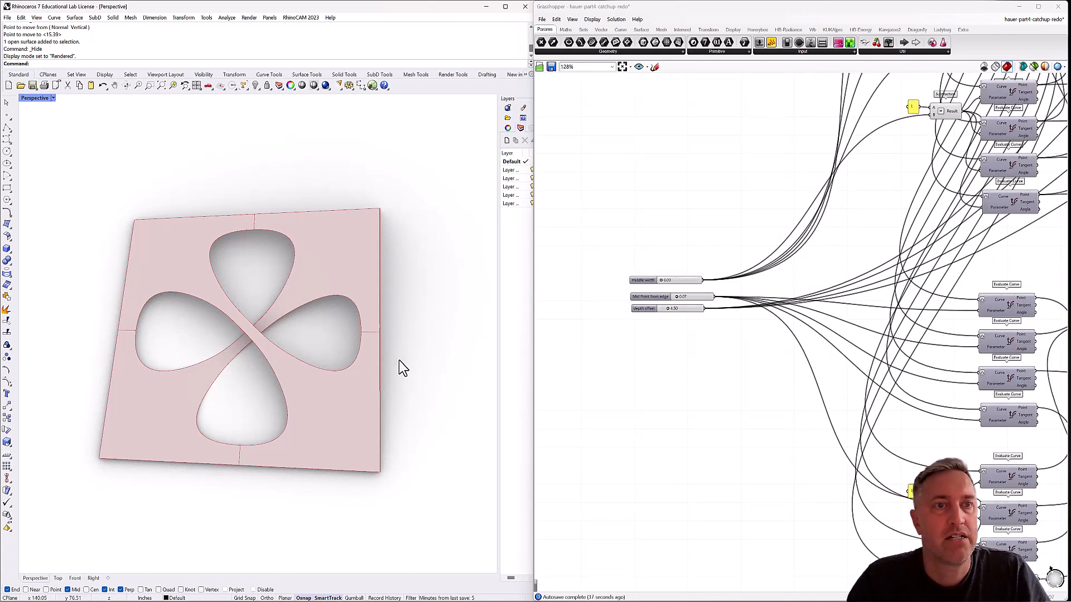
{"action": "mouse_move", "coordinate": [399, 361]}
{"action": "right_mouse_down"}
{"action": "mouse_move", "coordinate": [408, 316]}
{"action": "mouse_move", "coordinate": [399, 346]}
{"action": "right_mouse_up"}
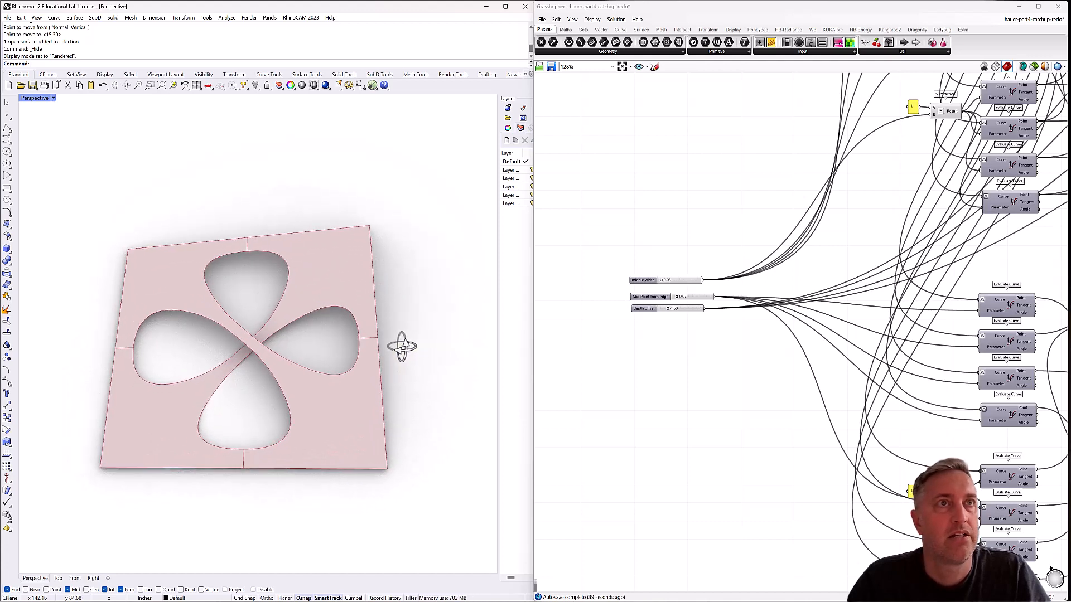
Start a new Rhino model from the Large Objects - Inches template without saving the current one.
{"action": "left_click", "coordinate": [9, 87]}
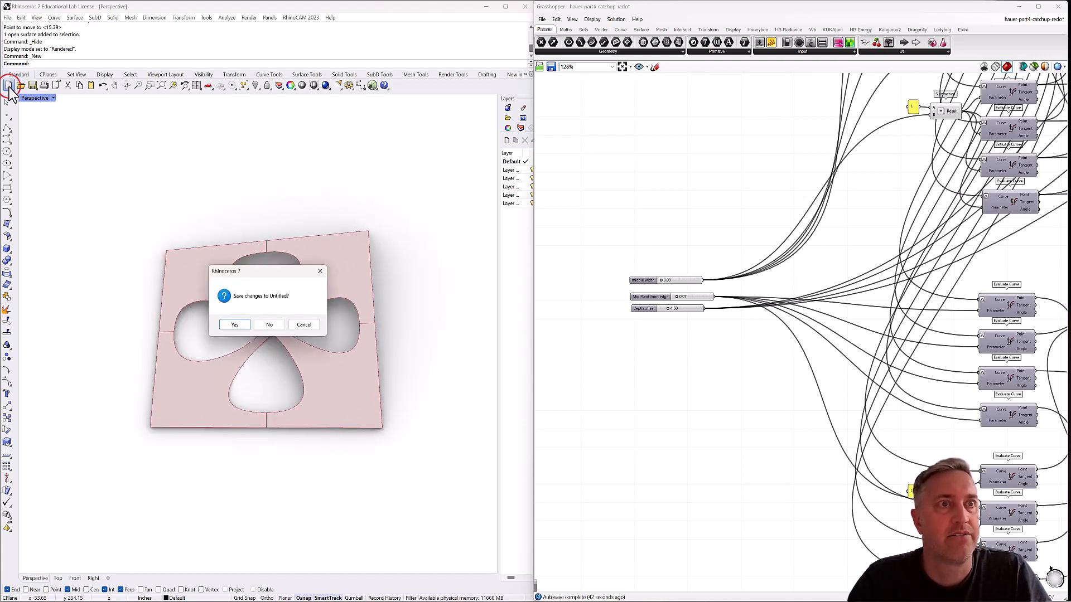
{"action": "left_click", "coordinate": [272, 323]}
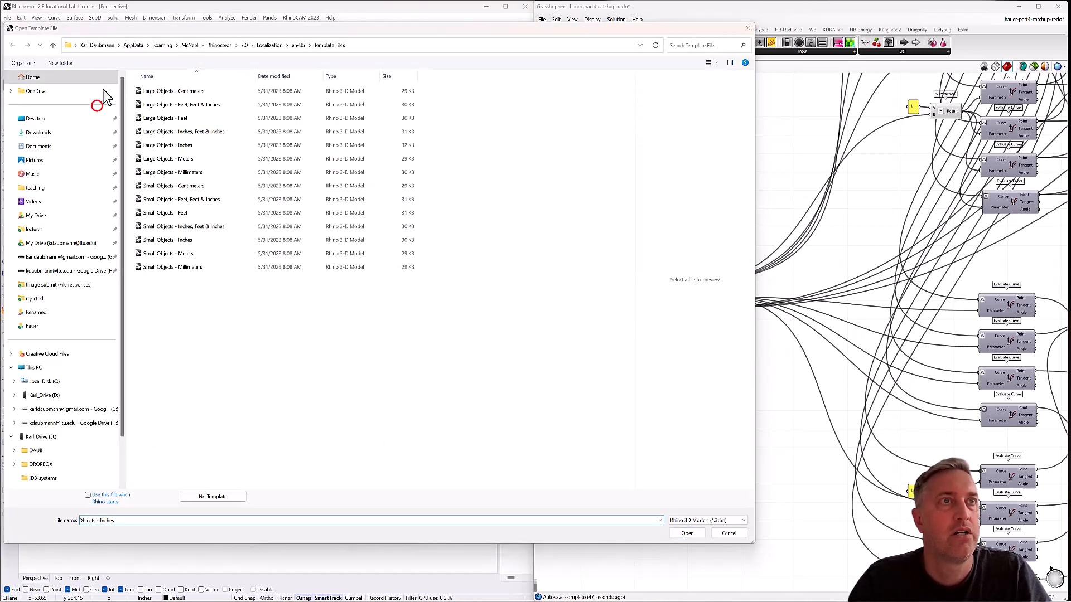
{"action": "left_click", "coordinate": [158, 146]}
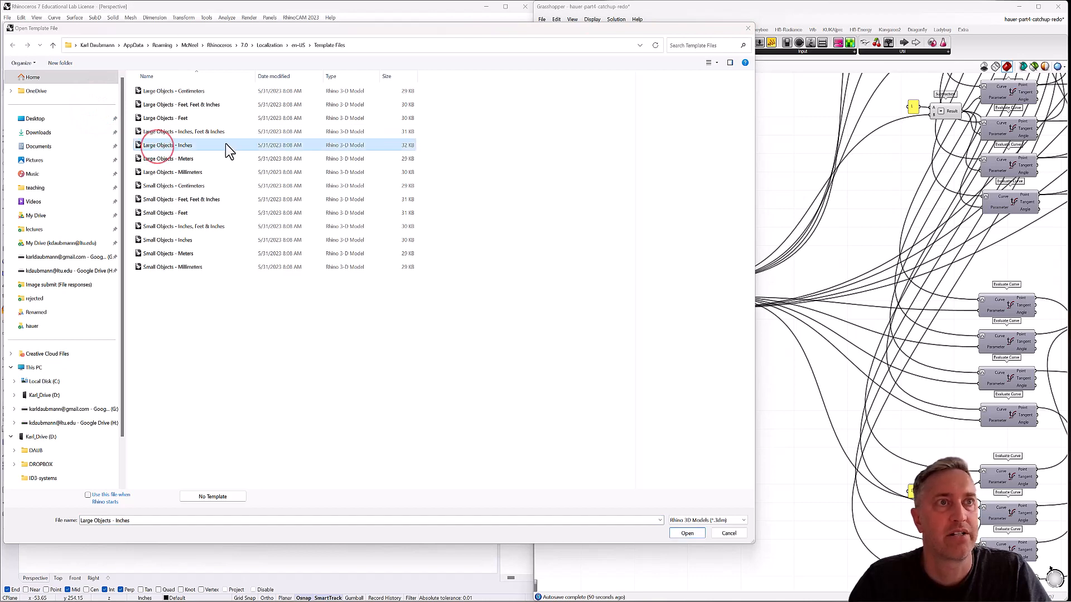
{"action": "left_click", "coordinate": [687, 534]}
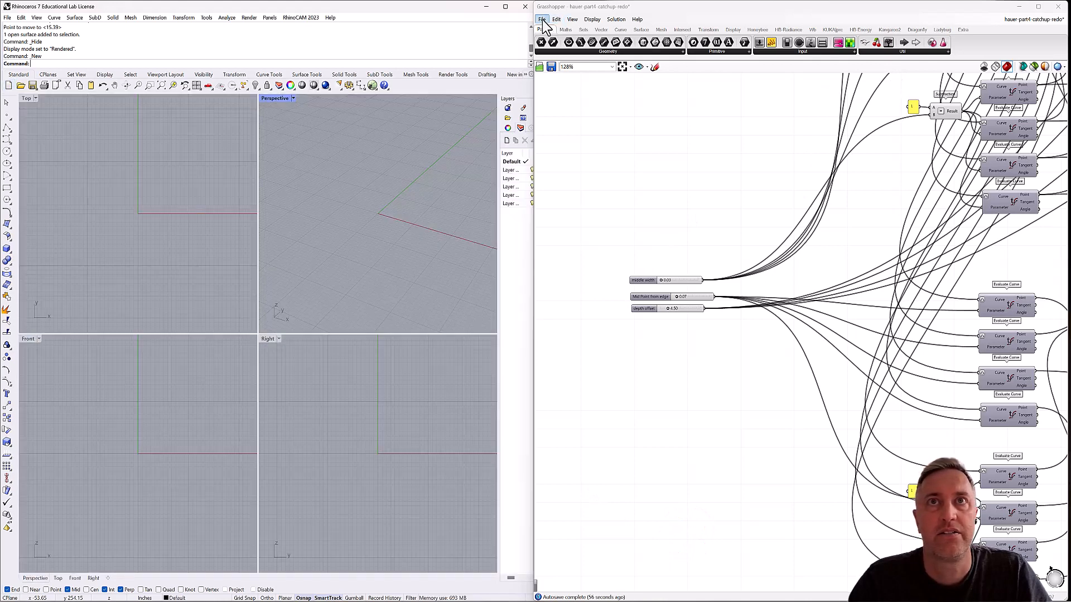
Create a new Grasshopper document and place the Exceptions component at the canvas's upper-left corner.
{"action": "left_click", "coordinate": [542, 20]}
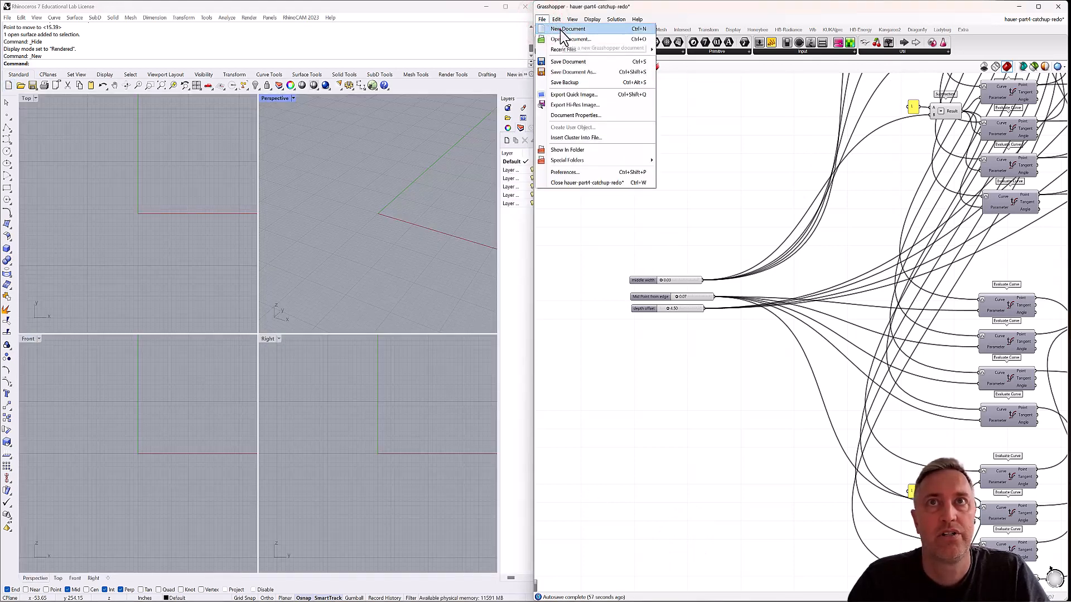
{"action": "left_click", "coordinate": [566, 29]}
{"action": "right_click_drag", "start_coordinate": [647, 114], "coordinate": [701, 165]}
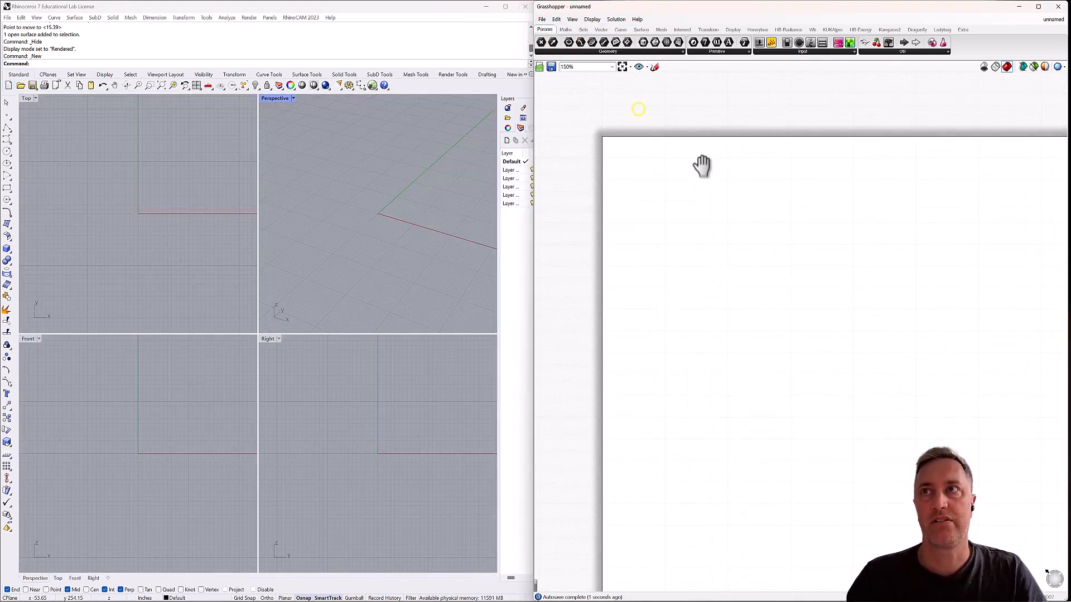
{"action": "left_click_drag", "start_coordinate": [864, 47], "coordinate": [628, 128]}
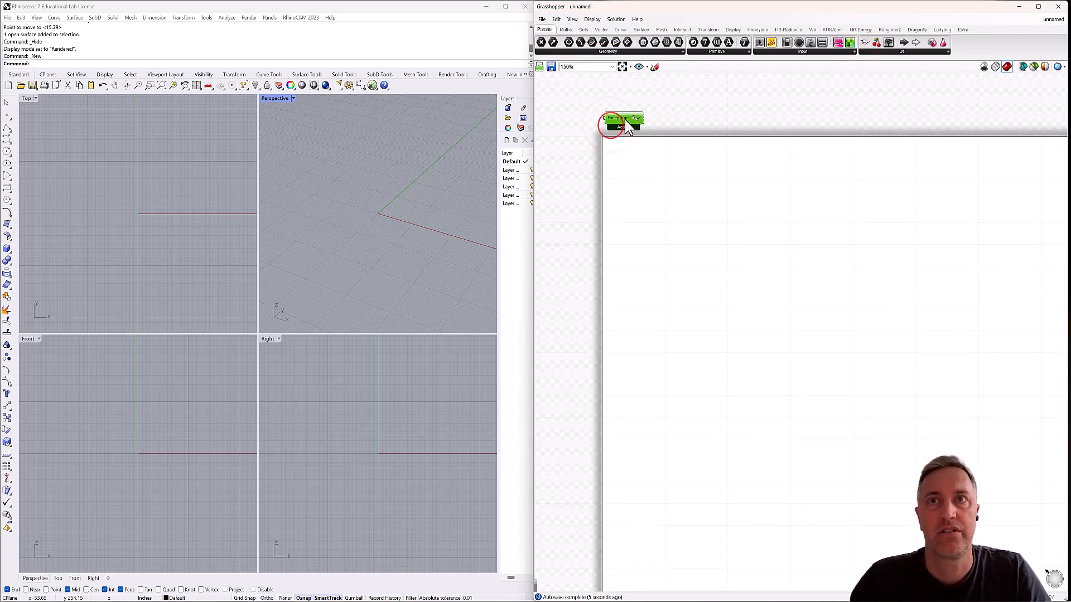
{"action": "right_click_drag", "start_coordinate": [638, 213], "coordinate": [606, 163]}
Draw a corner-to-corner plane surface about 205 by 210 inches in the Top view of Rhino, up and right of the origin.
{"action": "right_click_drag", "start_coordinate": [208, 221], "coordinate": [126, 292]}
{"action": "scroll", "coordinate": [114, 251], "scroll_direction": "down", "scroll_amount": 3}
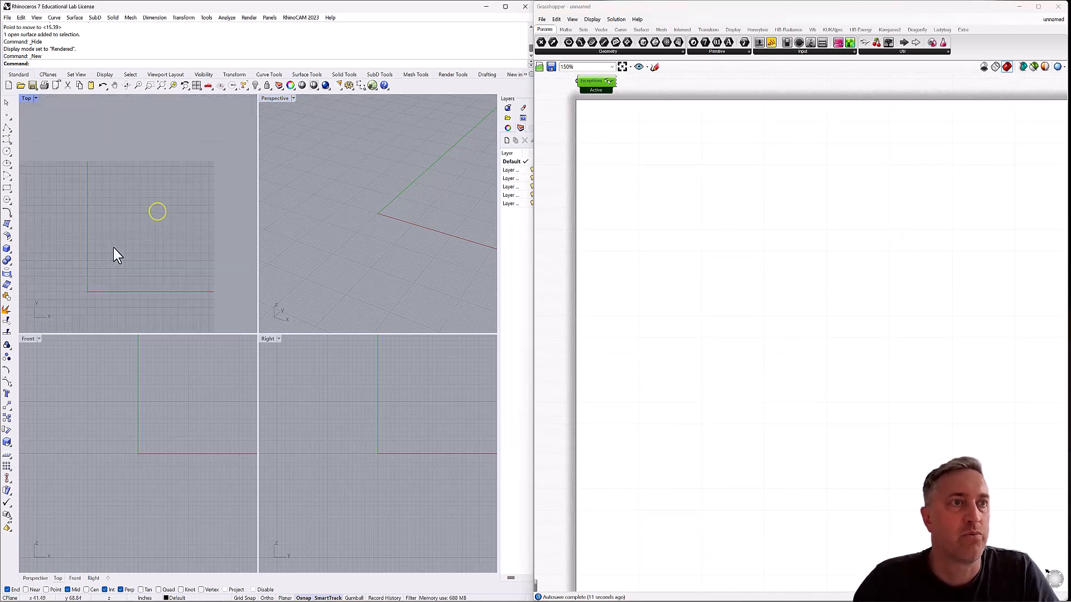
{"action": "scroll", "coordinate": [114, 244], "scroll_direction": "down", "scroll_amount": 2}
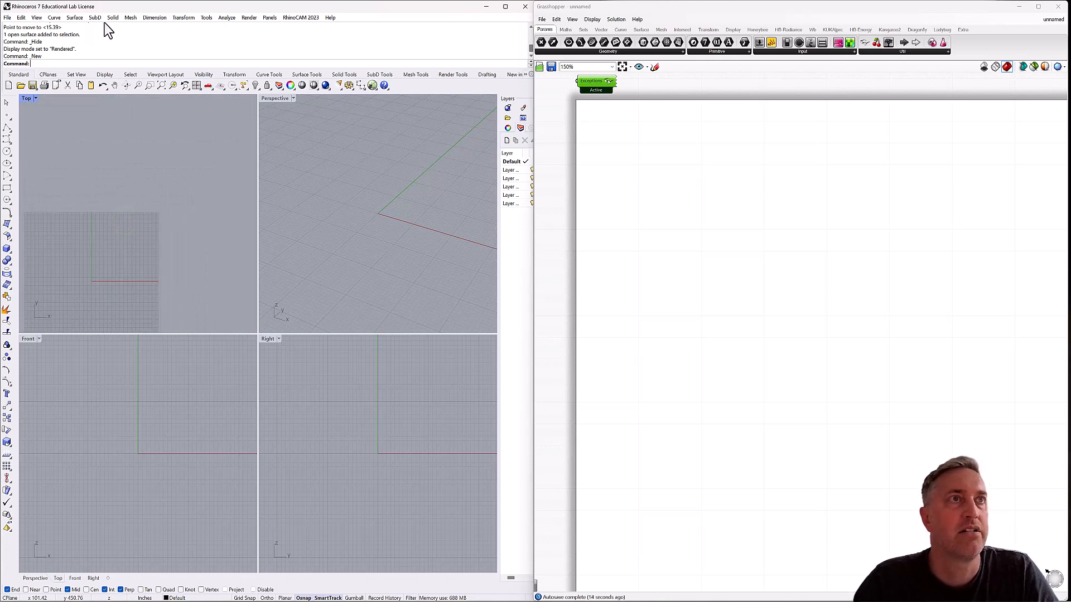
{"action": "left_click", "coordinate": [75, 18]}
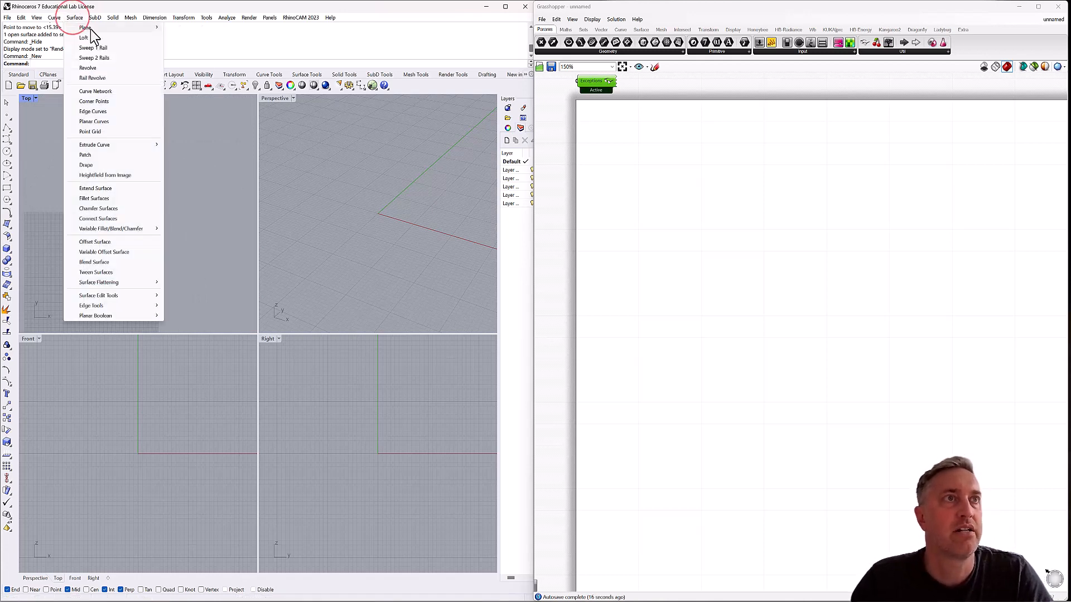
{"action": "left_click", "coordinate": [88, 28]}
{"action": "left_click", "coordinate": [192, 28]}
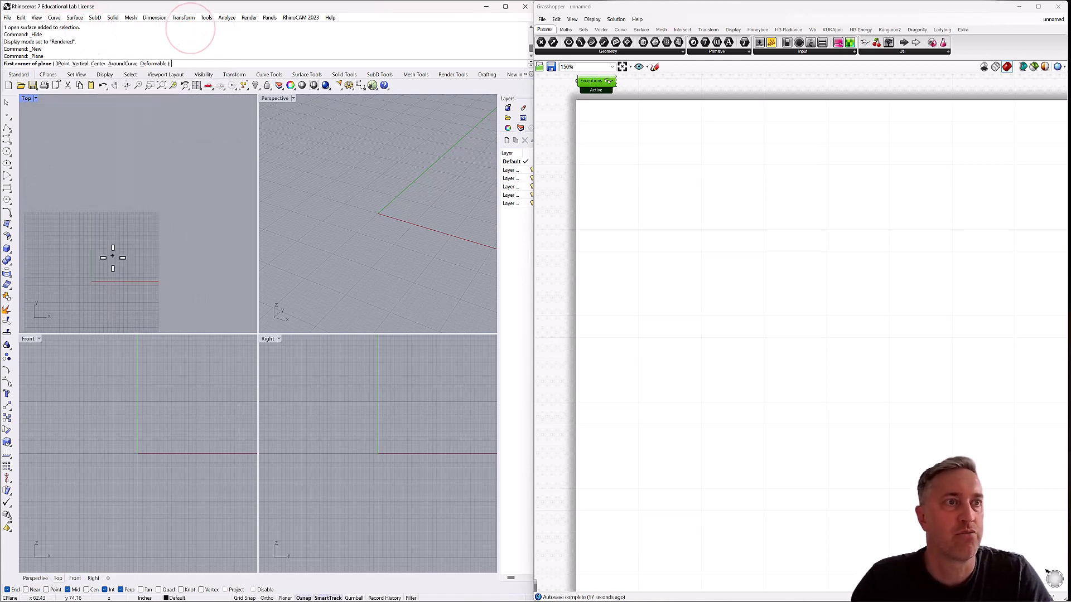
{"action": "left_click", "coordinate": [112, 258]}
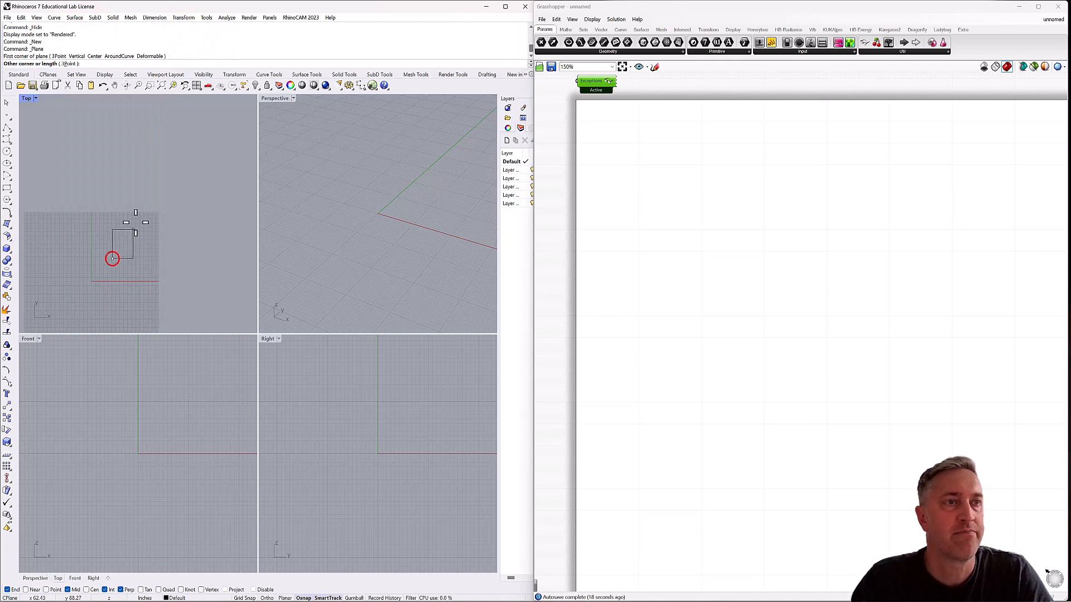
{"action": "left_click", "coordinate": [182, 184]}
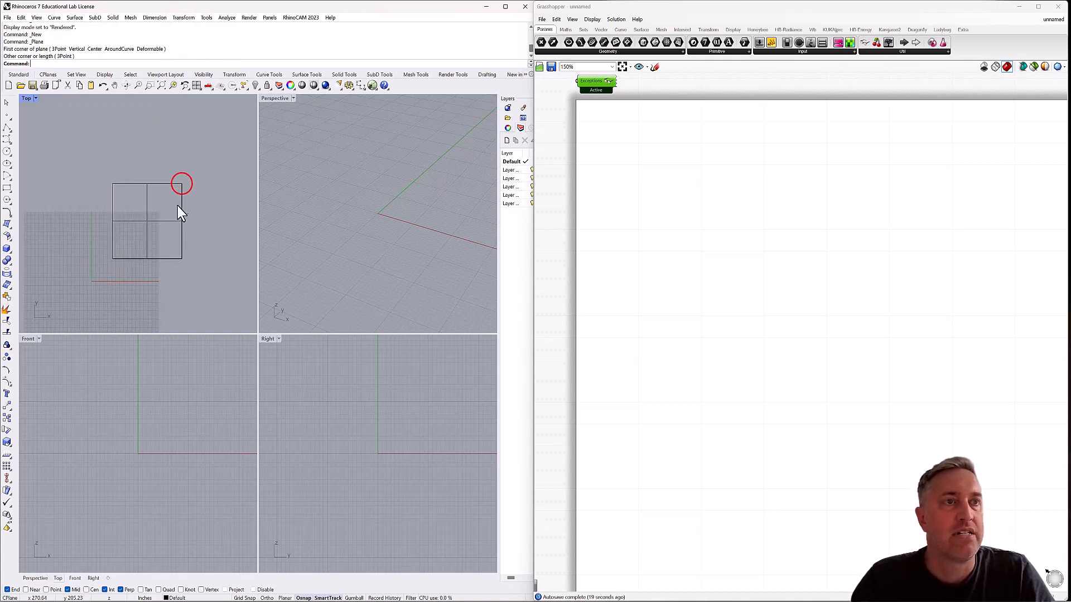
Show the plane's control points and move its upper-right and lower-left corners in the Top view to make an irregular quadrilateral.
{"action": "left_click", "coordinate": [151, 223]}
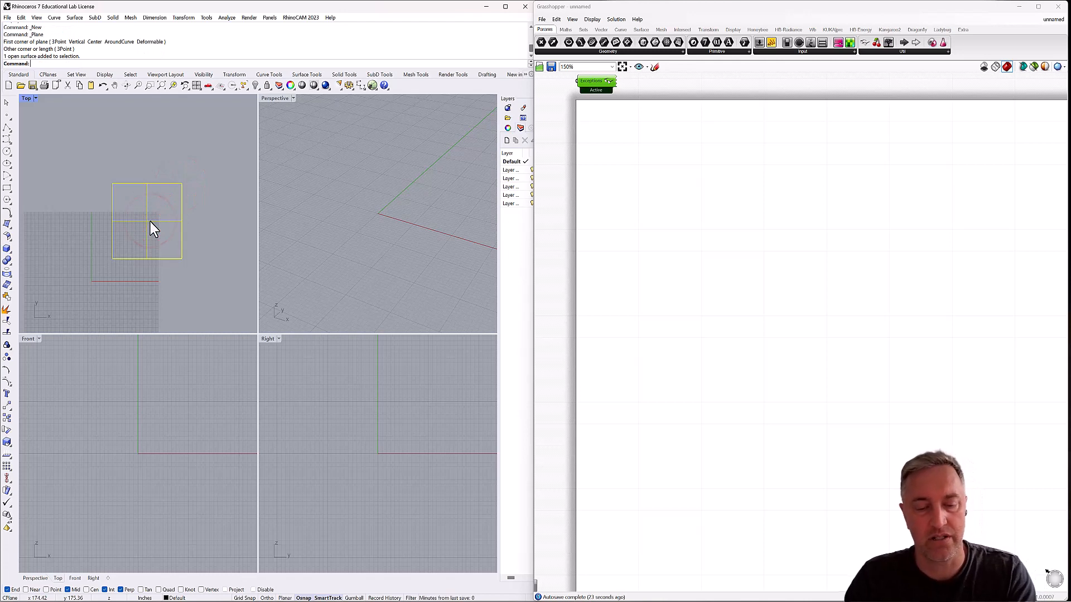
{"action": "key", "text": "F10"}
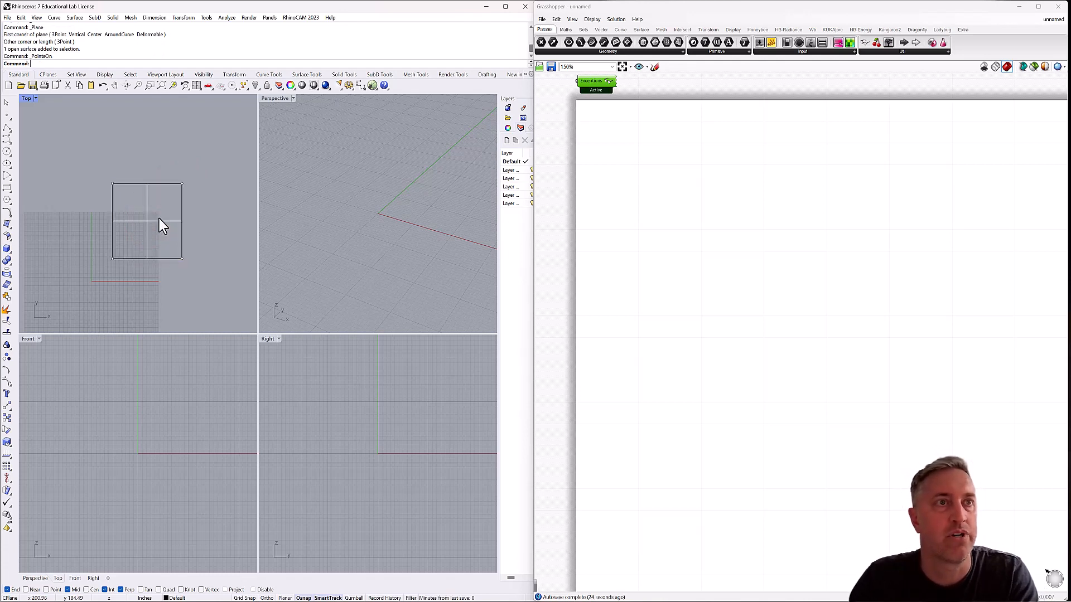
{"action": "left_click", "coordinate": [181, 182]}
{"action": "left_click_drag", "start_coordinate": [182, 183], "coordinate": [166, 173]}
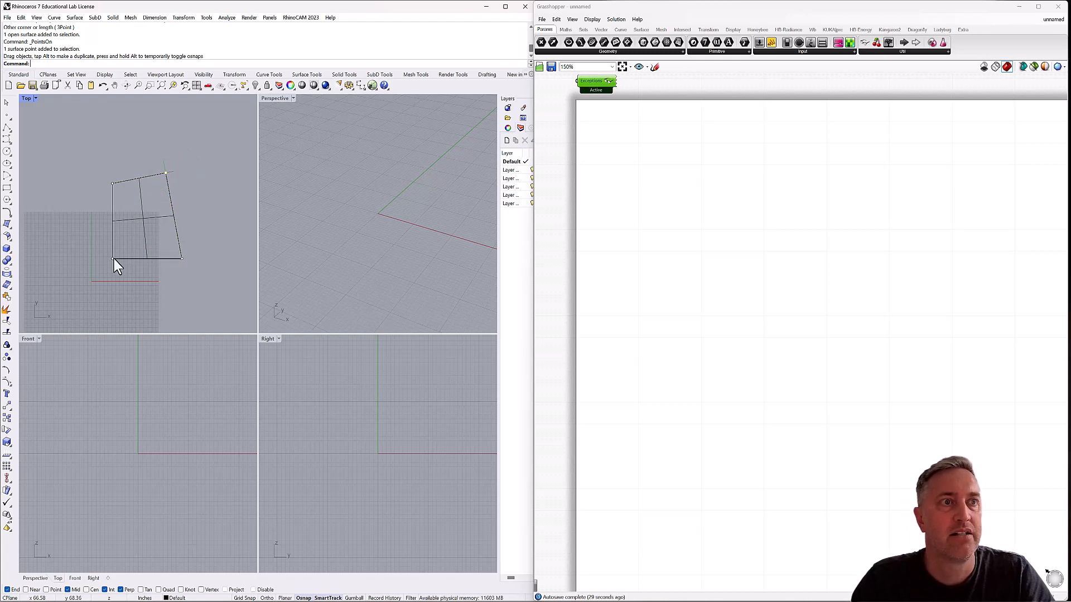
{"action": "left_click_drag", "start_coordinate": [113, 259], "coordinate": [103, 255]}
Move the surface's far right corner point straight up about 39 inches in the Front view.
{"action": "scroll", "coordinate": [301, 259], "scroll_direction": "down", "scroll_amount": 12}
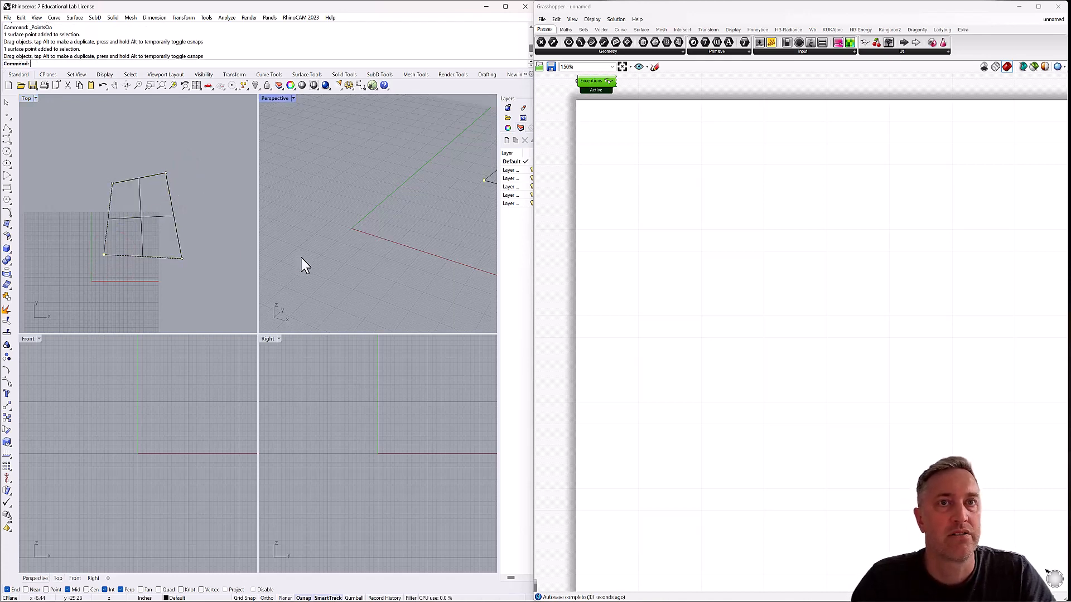
{"action": "right_click_drag", "start_coordinate": [351, 255], "coordinate": [368, 232]}
{"action": "left_click", "coordinate": [426, 230]}
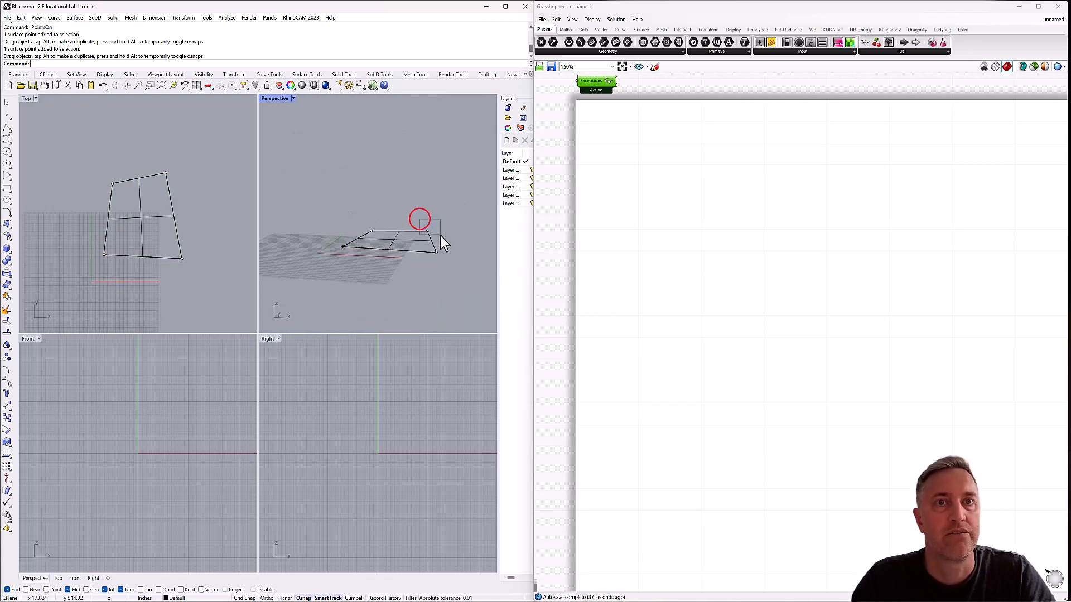
{"action": "scroll", "coordinate": [112, 438], "scroll_direction": "down", "scroll_amount": 5}
{"action": "scroll", "coordinate": [113, 438], "scroll_direction": "down", "scroll_amount": 6}
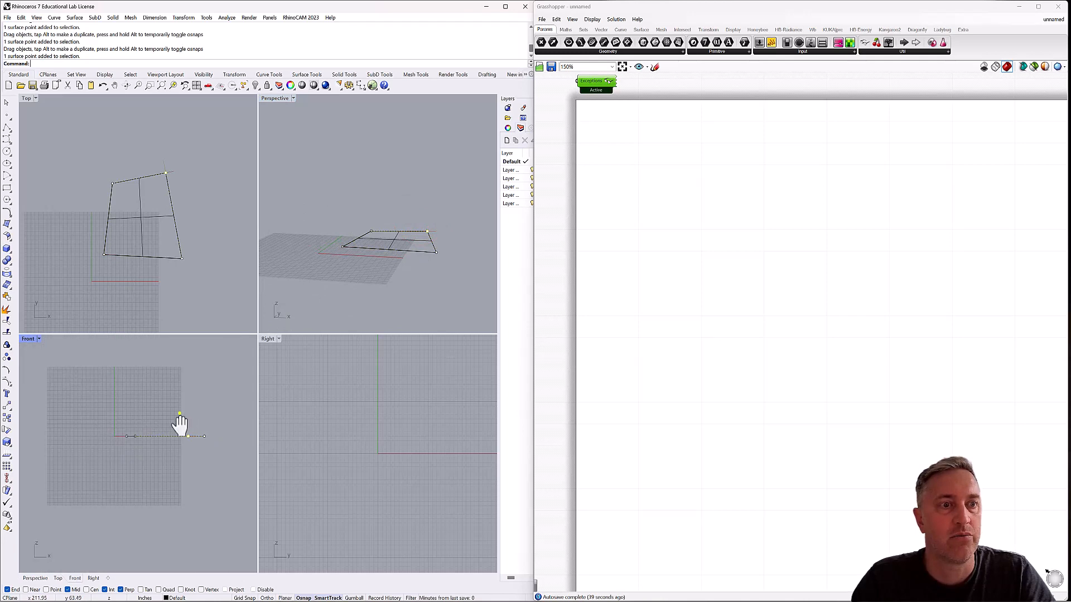
{"action": "type", "text": "m"}
{"action": "key", "text": "Return"}
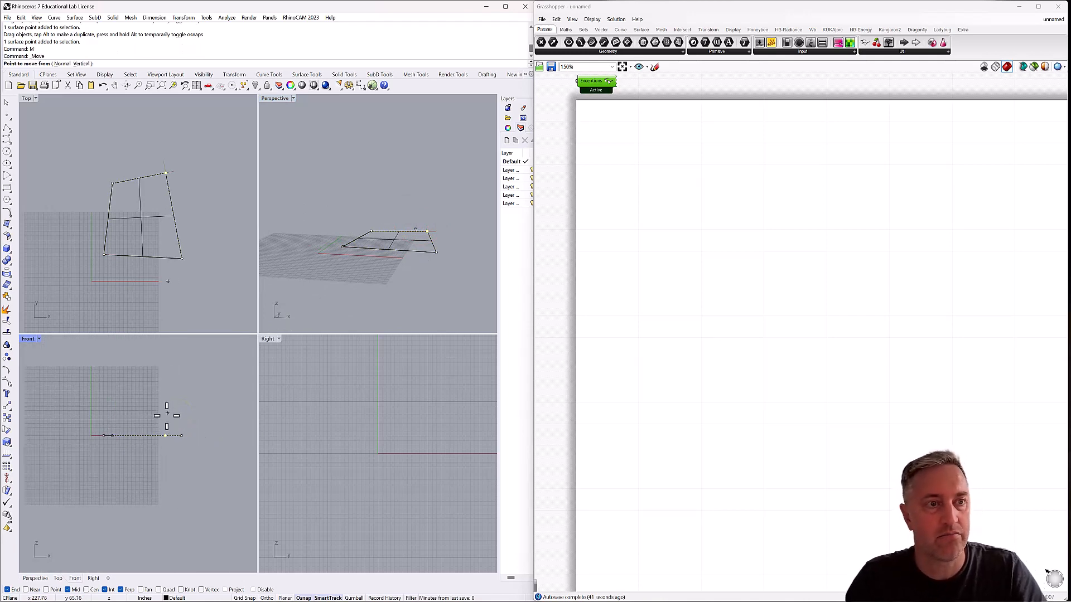
{"action": "left_click", "coordinate": [165, 416]}
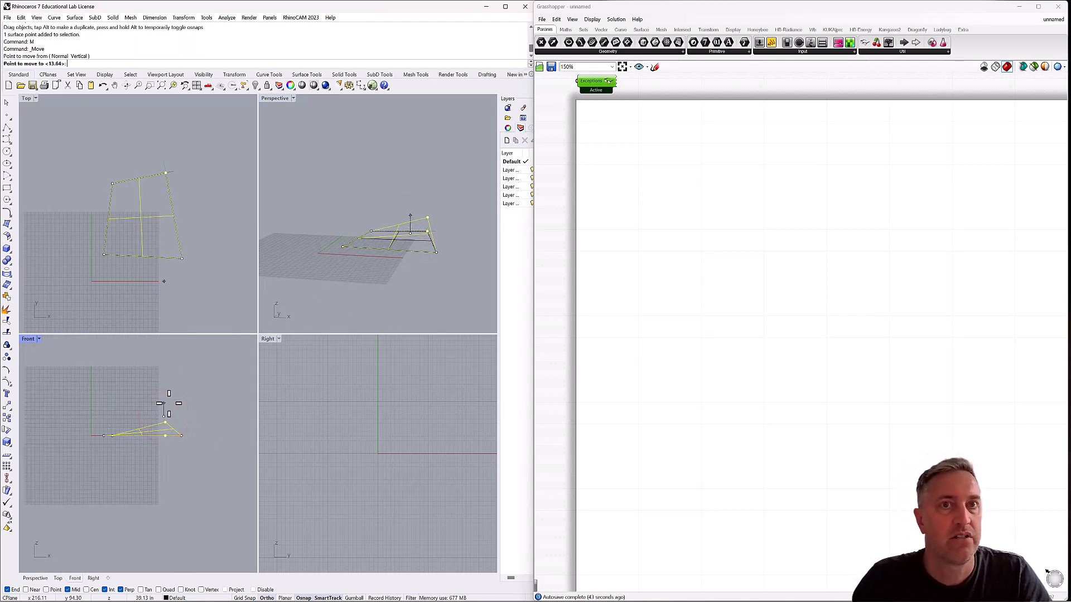
{"action": "left_click", "coordinate": [170, 404]}
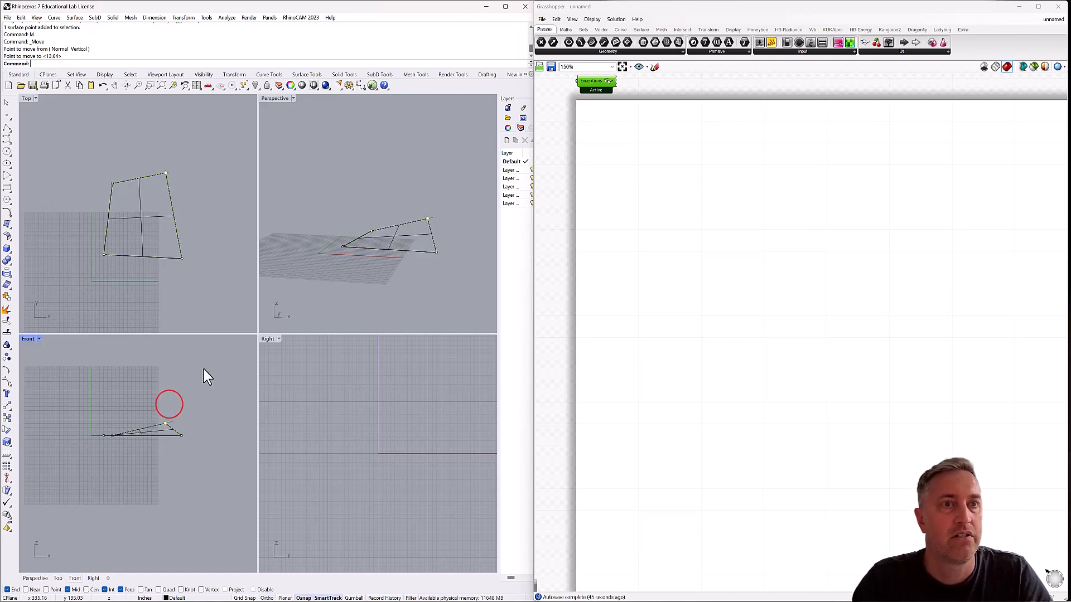
Maximize the Perspective viewport and view the warped four-sided surface at an angle.
{"action": "right_click_drag", "start_coordinate": [326, 292], "coordinate": [375, 319]}
{"action": "double_click", "coordinate": [27, 99]}
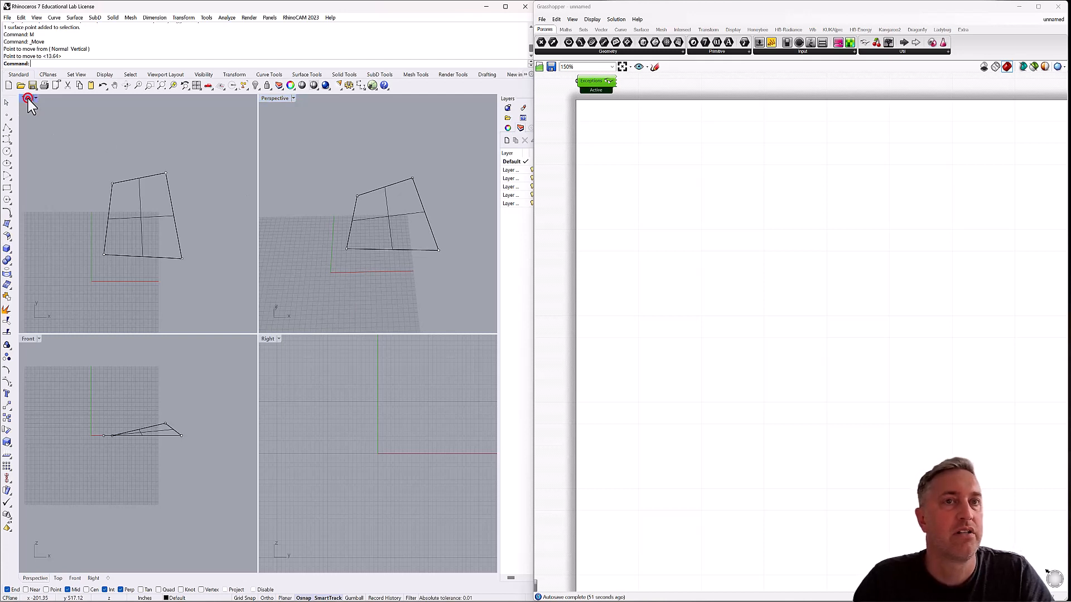
{"action": "scroll", "coordinate": [222, 303], "scroll_direction": "down", "scroll_amount": 4}
{"action": "mouse_move", "coordinate": [254, 336]}
{"action": "right_mouse_down"}
{"action": "mouse_move", "coordinate": [254, 311]}
{"action": "mouse_move", "coordinate": [257, 330]}
{"action": "right_mouse_up"}
{"action": "double_click", "coordinate": [25, 97]}
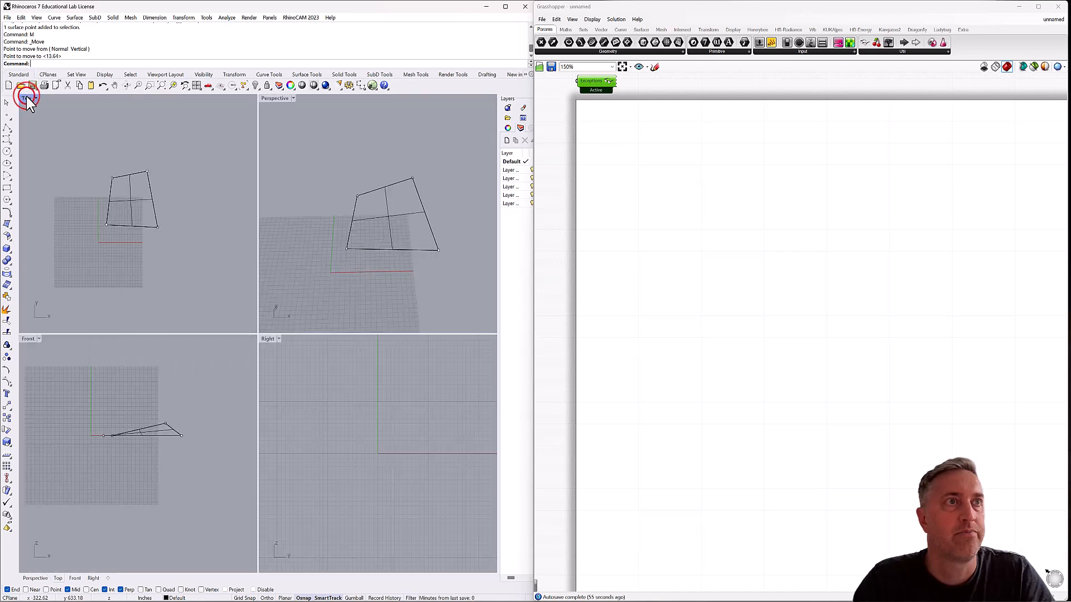
{"action": "left_click", "coordinate": [152, 100]}
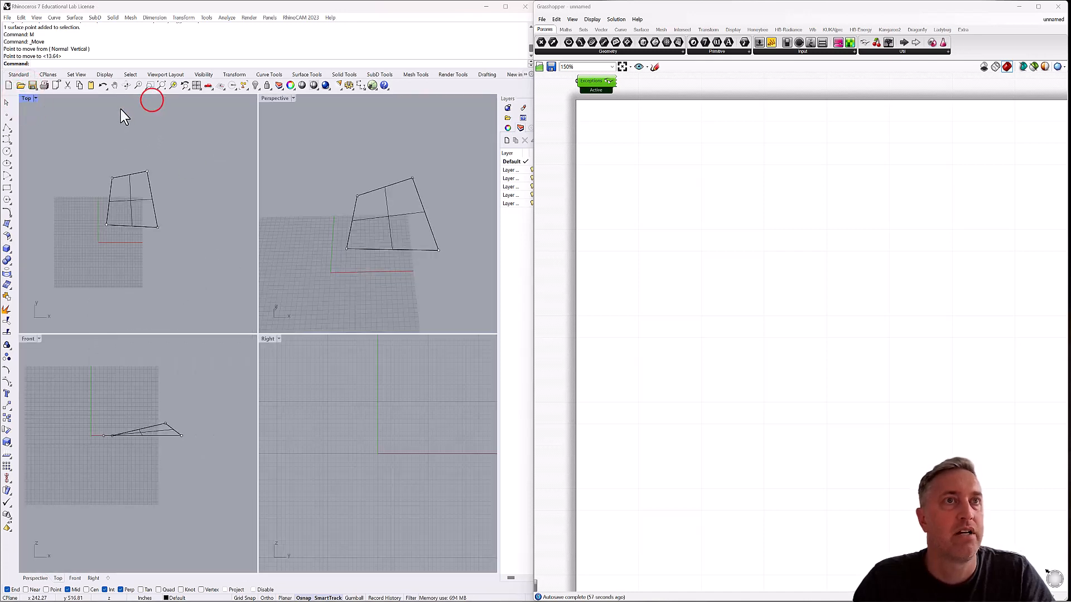
{"action": "double_click", "coordinate": [268, 99]}
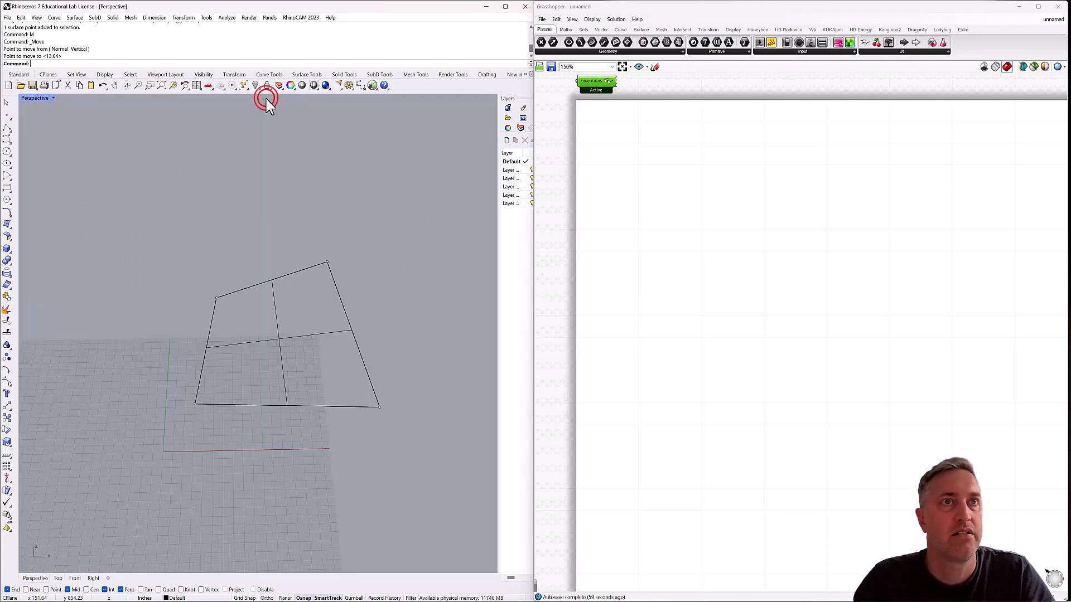
{"action": "right_click_drag", "start_coordinate": [311, 335], "coordinate": [307, 359]}
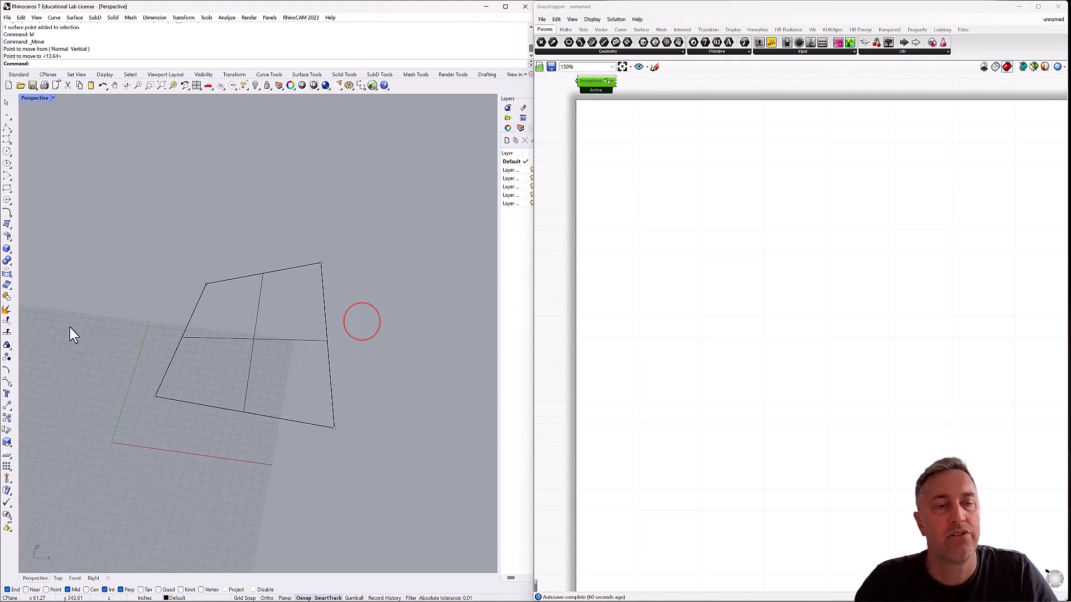
Add a Brep parameter to the Grasshopper canvas and reference the warped four-sided Rhino surface in it.
{"action": "mouse_move", "coordinate": [264, 348]}
{"action": "right_mouse_down"}
{"action": "mouse_move", "coordinate": [291, 328]}
{"action": "mouse_move", "coordinate": [263, 359]}
{"action": "right_mouse_up"}
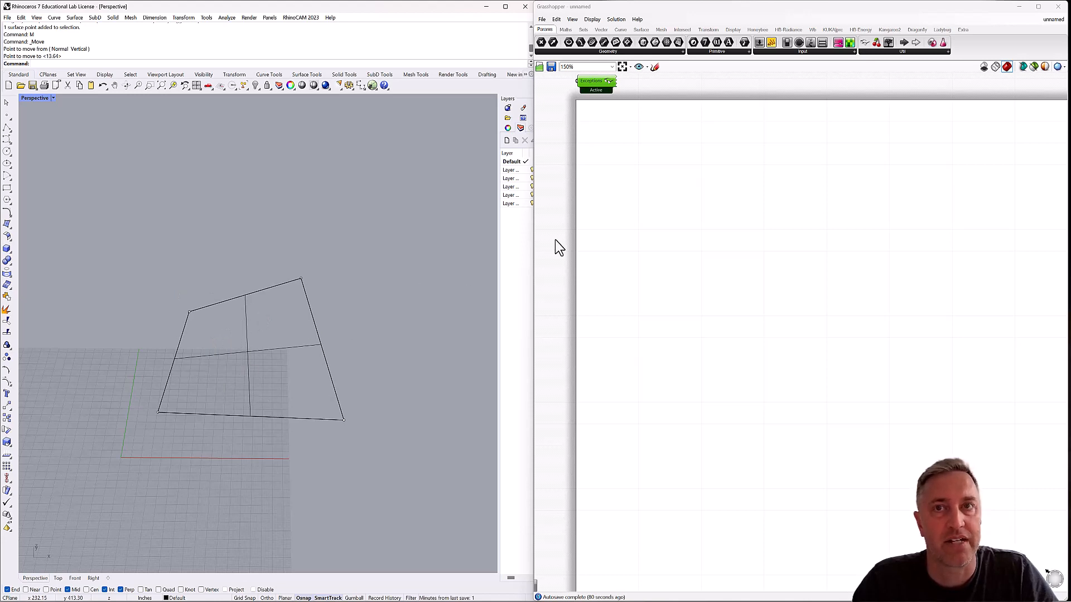
{"action": "double_click", "coordinate": [629, 202]}
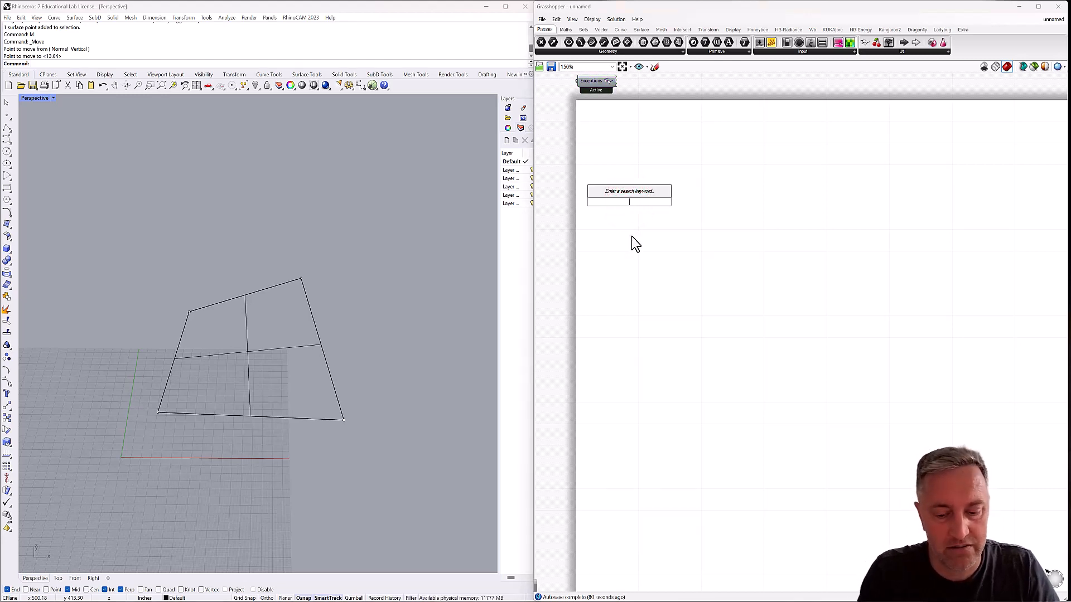
{"action": "type", "text": "brep"}
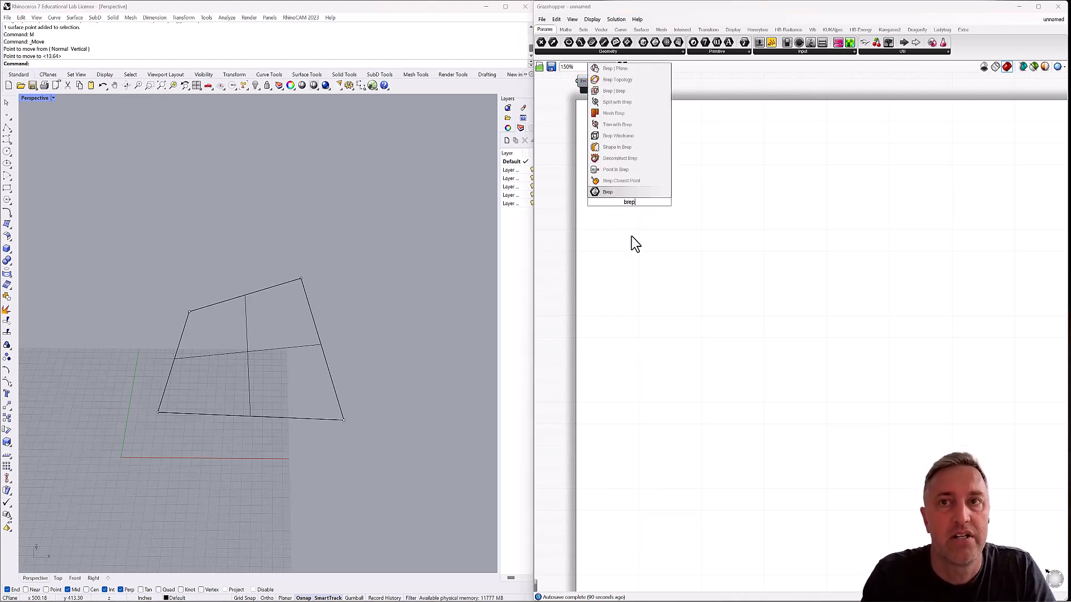
{"action": "left_click", "coordinate": [609, 192]}
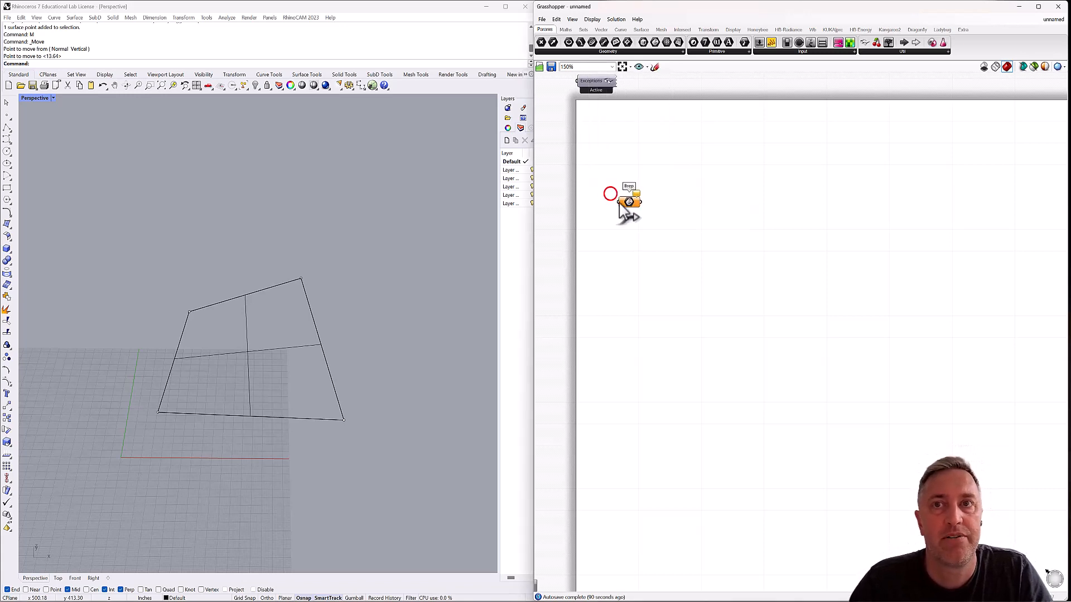
{"action": "left_click_drag", "start_coordinate": [643, 215], "coordinate": [648, 216]}
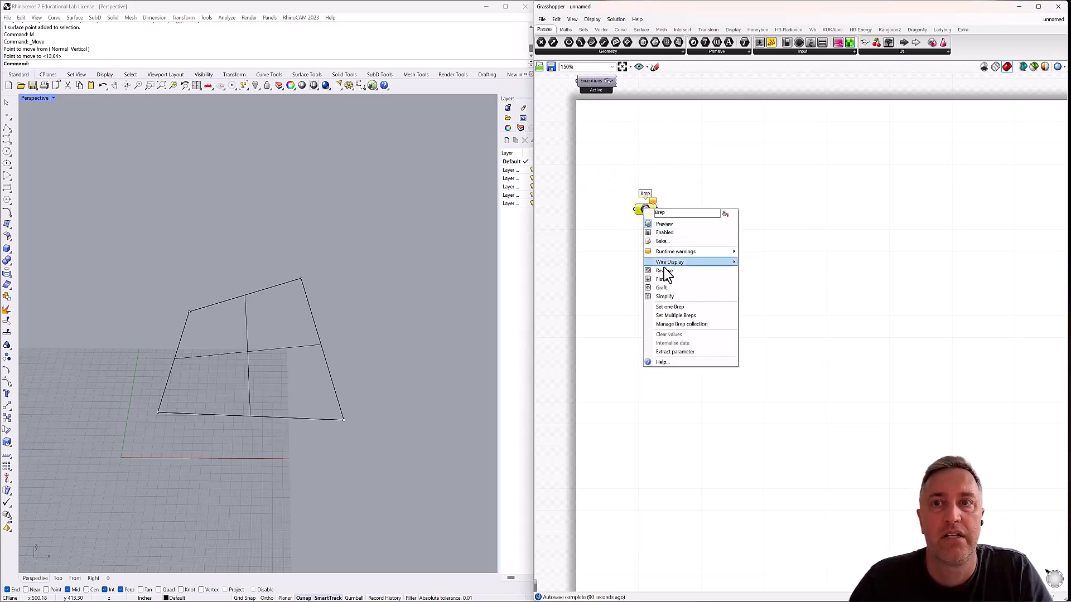
{"action": "left_click", "coordinate": [668, 307]}
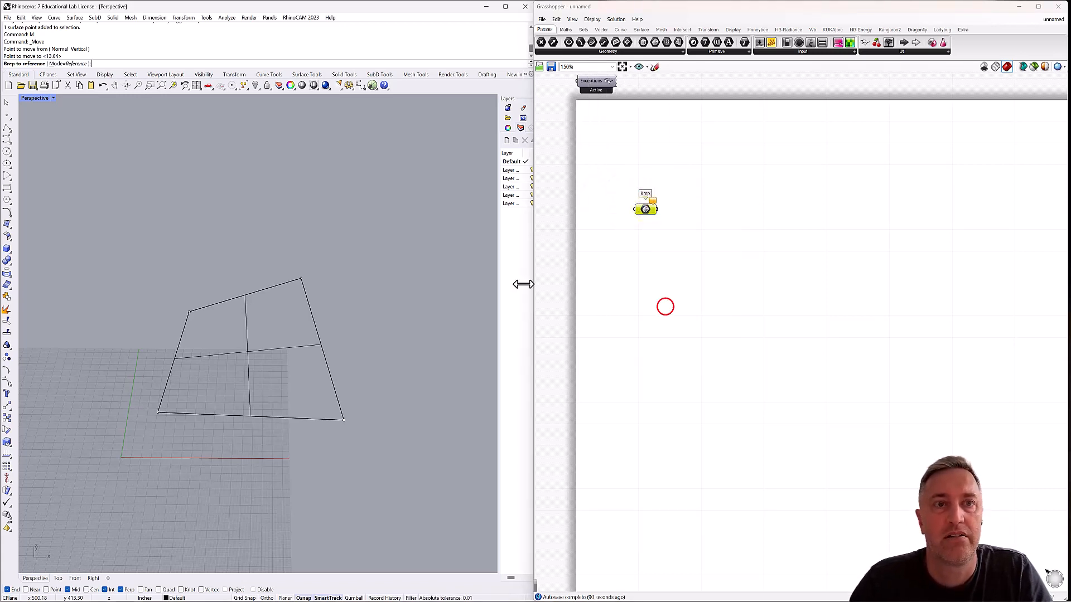
{"action": "left_click", "coordinate": [315, 328]}
{"action": "left_click", "coordinate": [342, 281]}
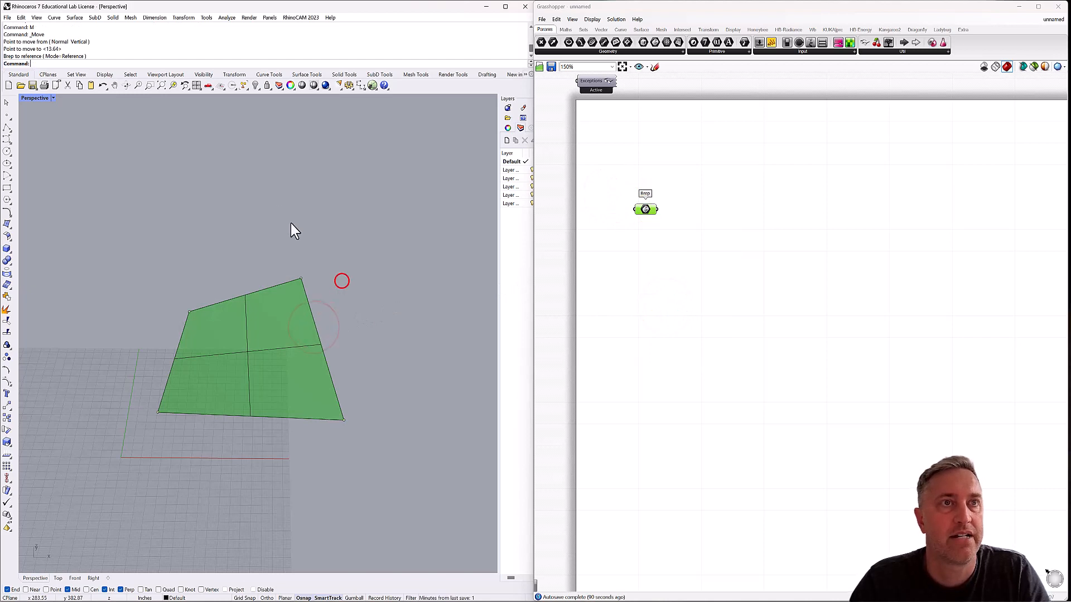
Hide the original surface in Rhino so only the Grasshopper preview is displayed.
{"action": "left_click", "coordinate": [293, 316]}
{"action": "left_click", "coordinate": [256, 349]}
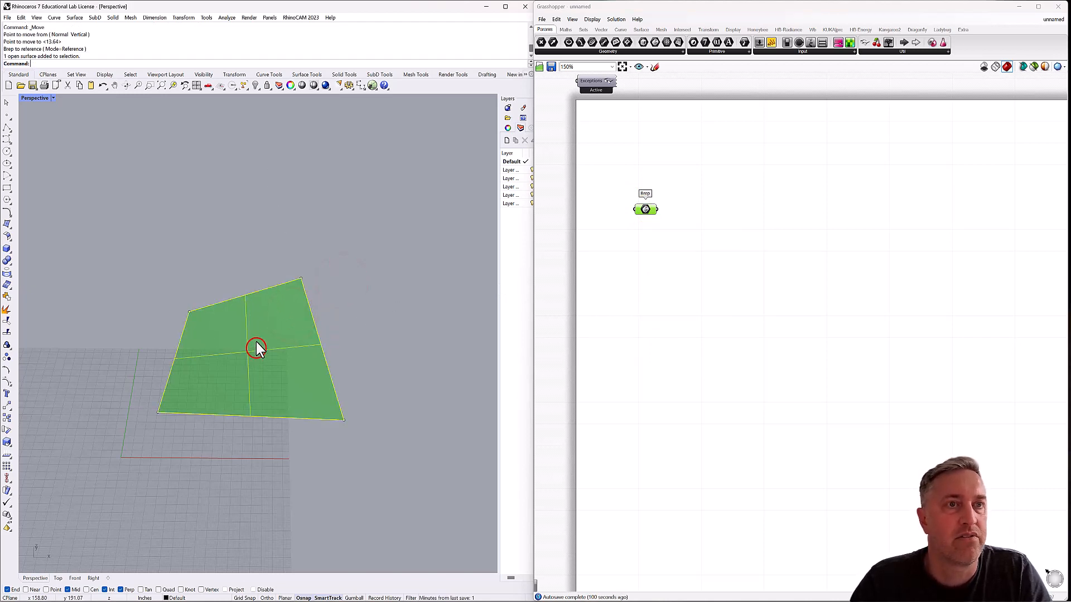
{"action": "left_click", "coordinate": [256, 85]}
{"action": "left_click", "coordinate": [262, 178]}
{"action": "right_click_drag", "start_coordinate": [284, 319], "coordinate": [286, 368]}
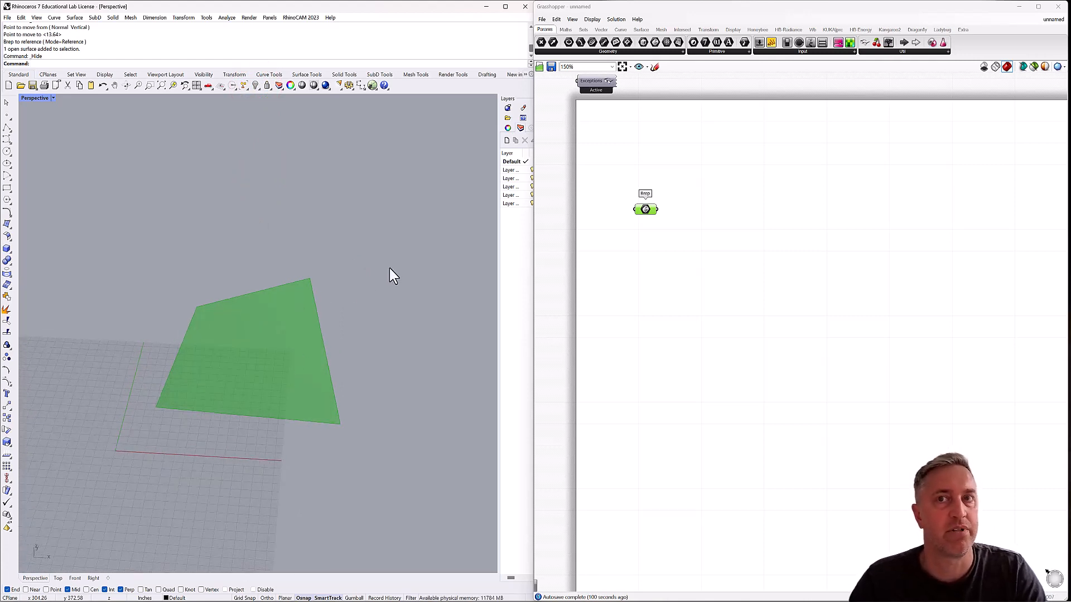
Add a Brep Edges component beside the Brep parameter and feed the Brep into it.
{"action": "left_click", "coordinate": [640, 253]}
{"action": "left_click_drag", "start_coordinate": [653, 219], "coordinate": [657, 236]}
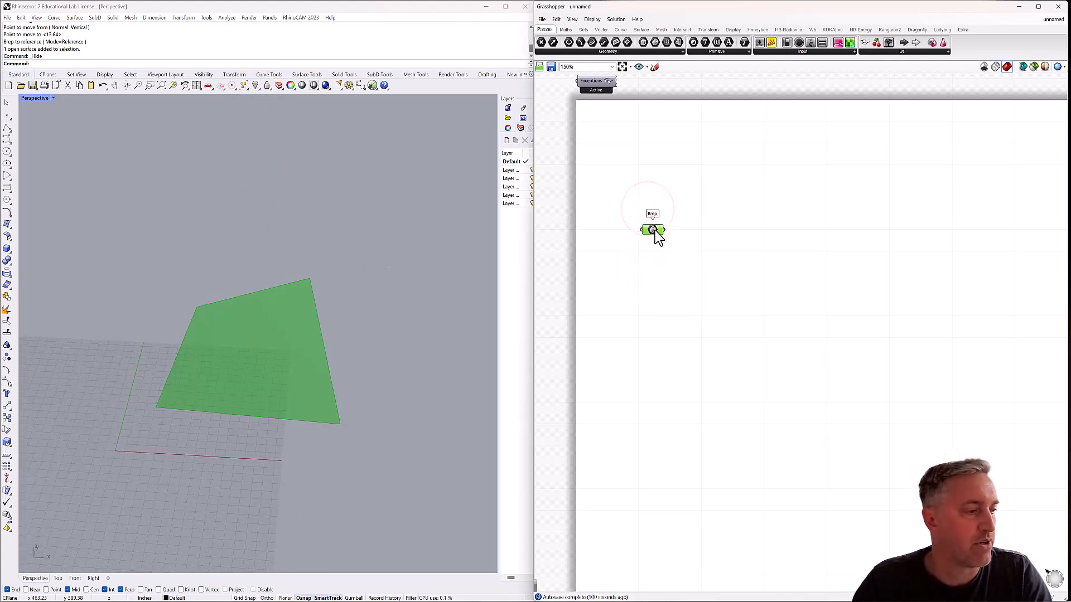
{"action": "double_click", "coordinate": [723, 230]}
{"action": "type", "text": "brep"}
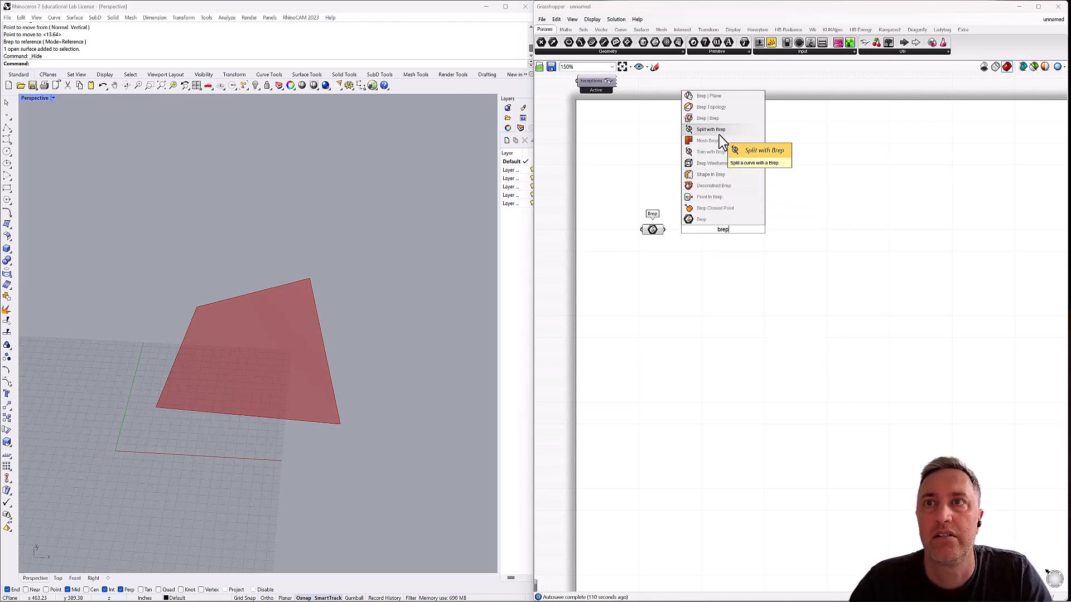
{"action": "type", "text": "ed"}
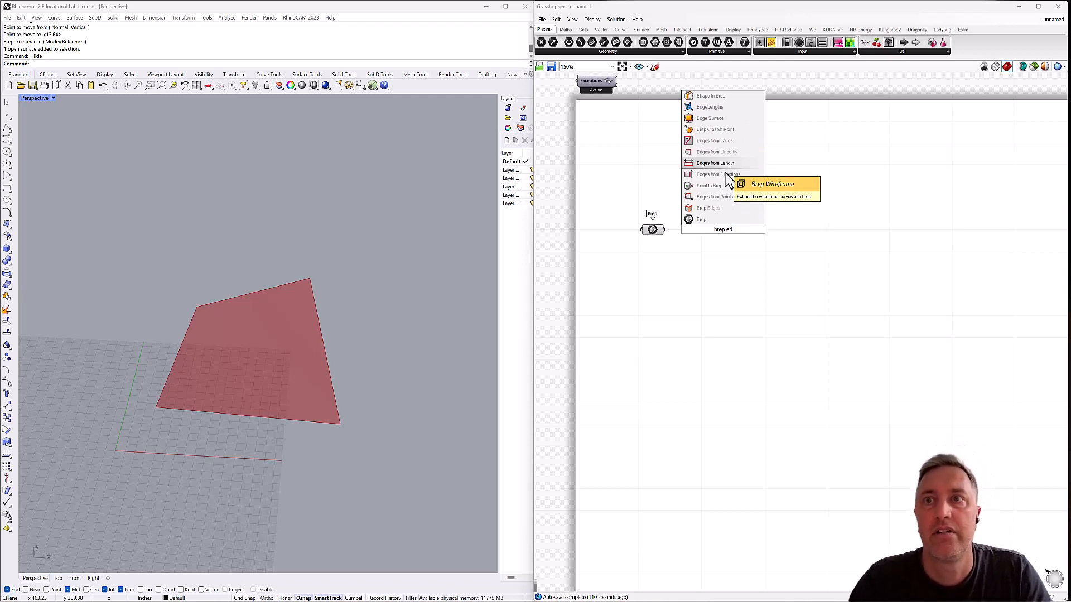
{"action": "left_click", "coordinate": [703, 208]}
{"action": "left_click_drag", "start_coordinate": [664, 229], "coordinate": [697, 234]}
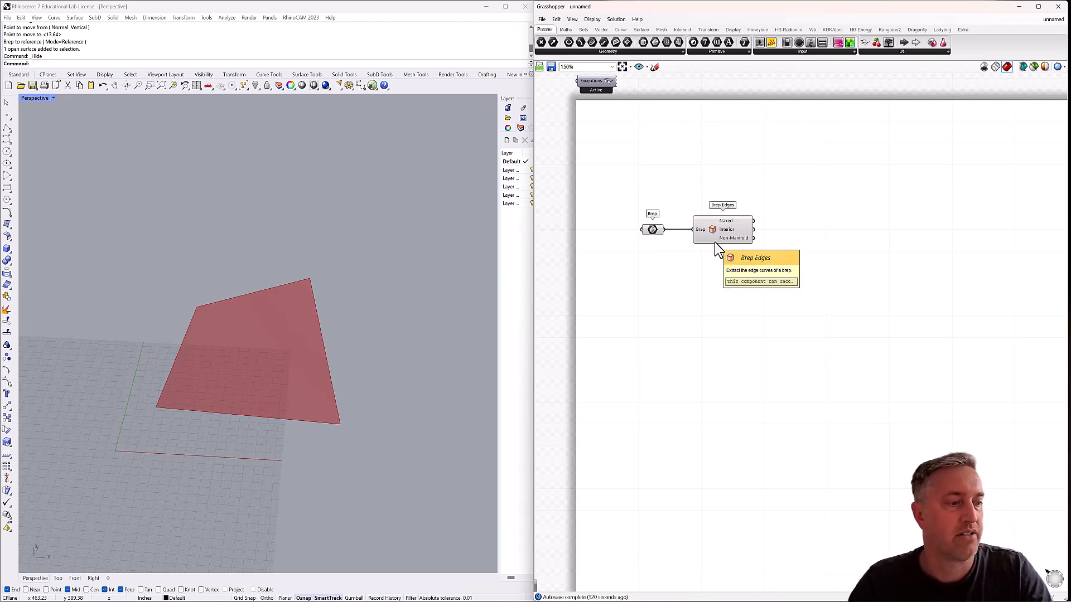
Add a Curve parameter after Brep Edges and connect the Naked output to it.
{"action": "double_click", "coordinate": [785, 232]}
{"action": "type", "text": "cu"}
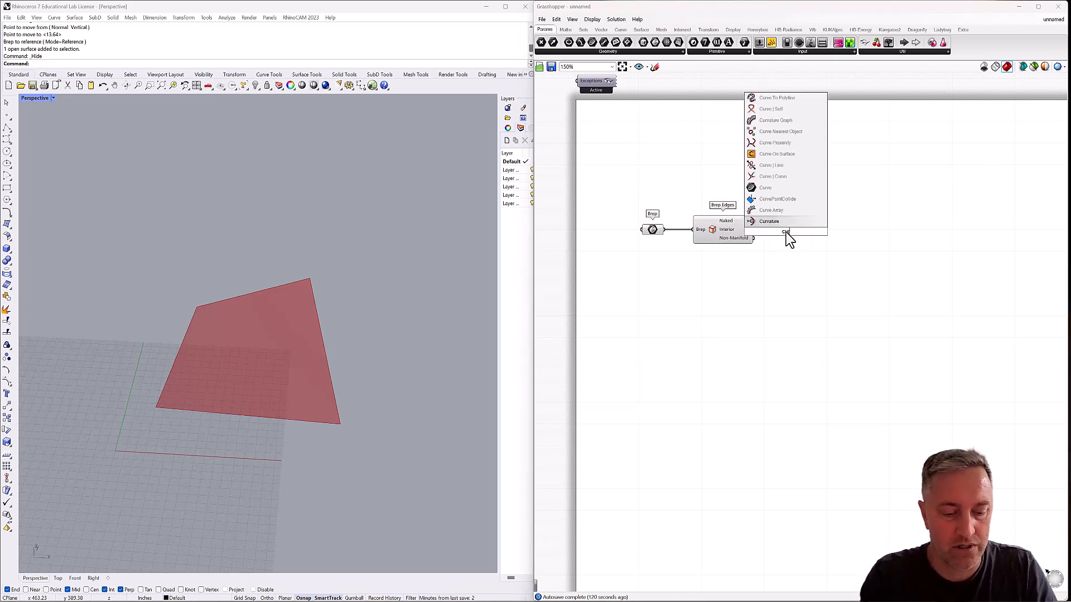
{"action": "type", "text": "rve"}
{"action": "key", "text": "Return"}
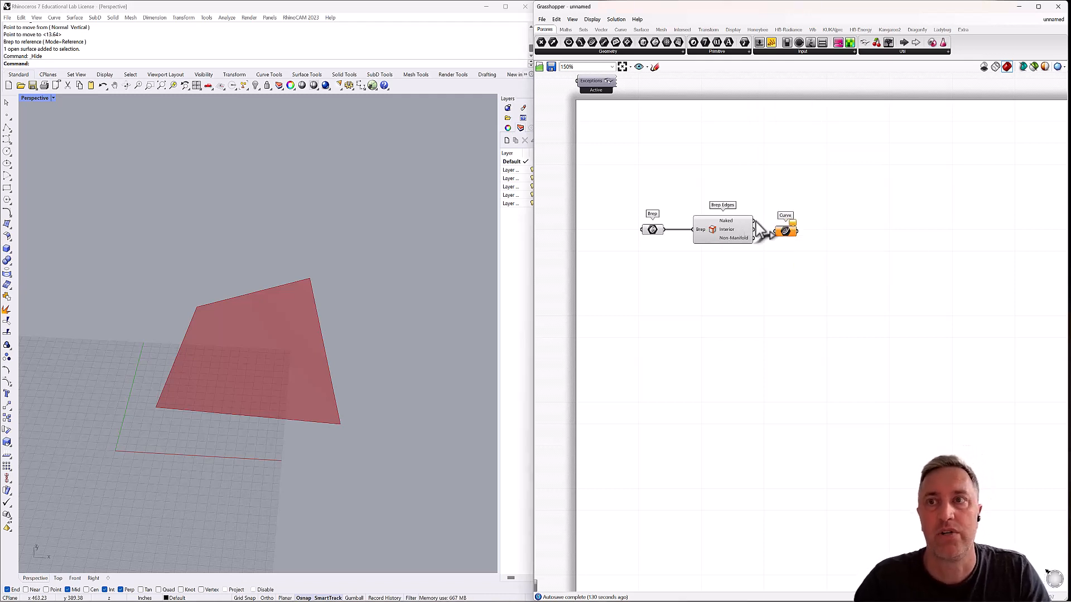
{"action": "left_click_drag", "start_coordinate": [754, 221], "coordinate": [787, 224]}
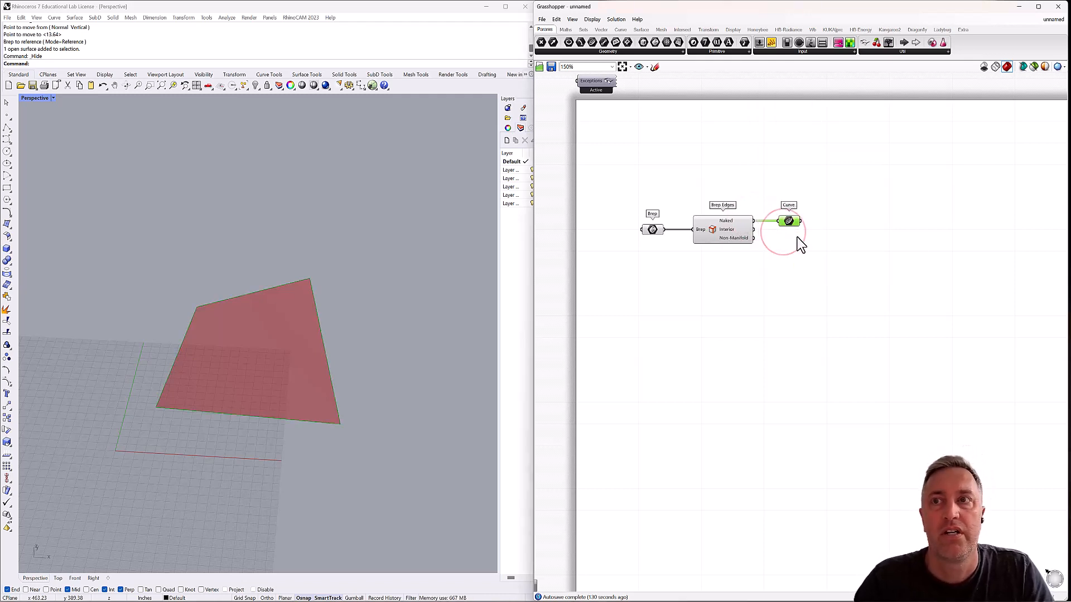
Add a Panel below the Curve parameter, connect it to list the edge curves, and check the edges' preview.
{"action": "double_click", "coordinate": [803, 294]}
{"action": "type", "text": "panel"}
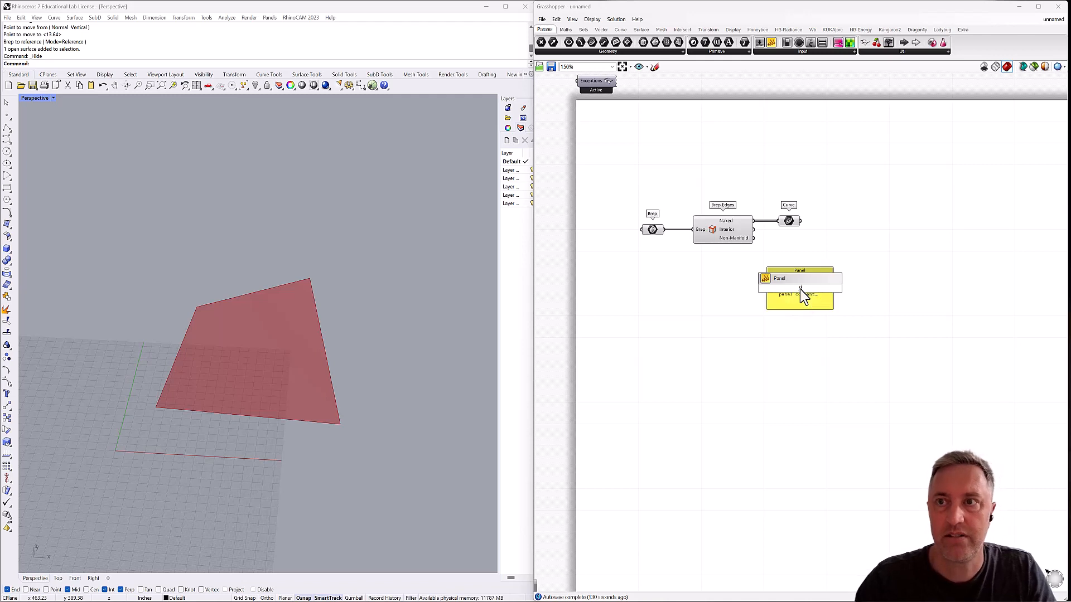
{"action": "key", "text": "Return"}
{"action": "left_click_drag", "start_coordinate": [802, 221], "coordinate": [792, 349]}
{"action": "left_click_drag", "start_coordinate": [791, 271], "coordinate": [830, 251]}
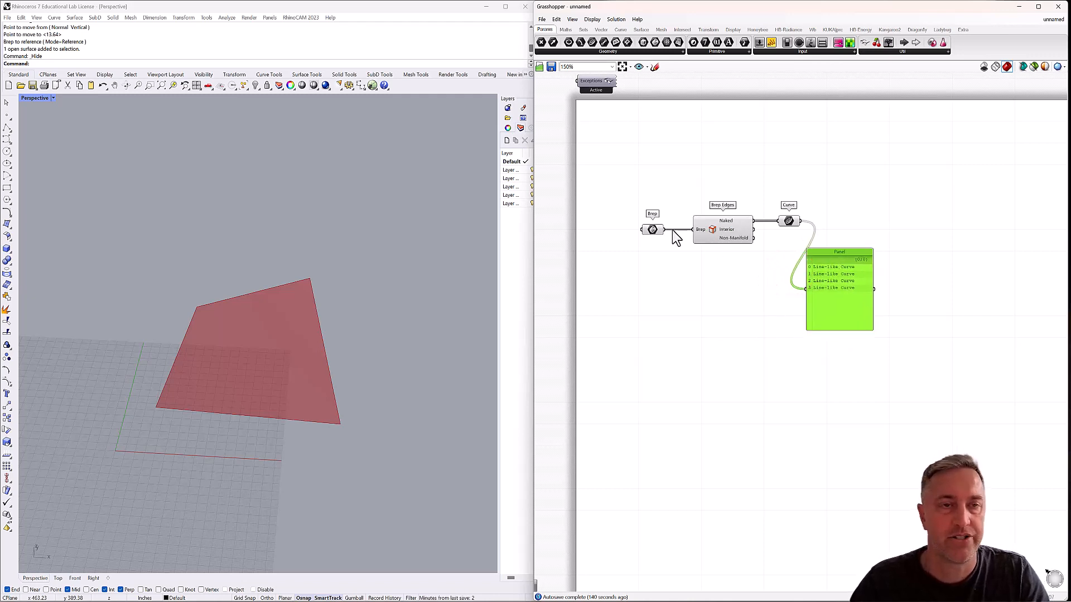
{"action": "left_click", "coordinate": [788, 221]}
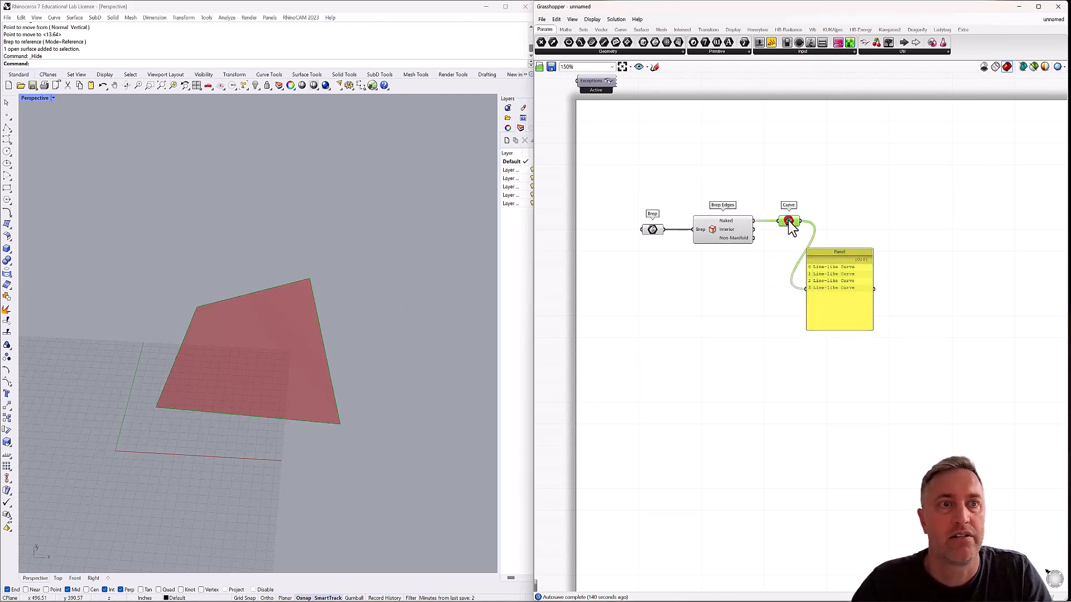
{"action": "left_click", "coordinate": [725, 227]}
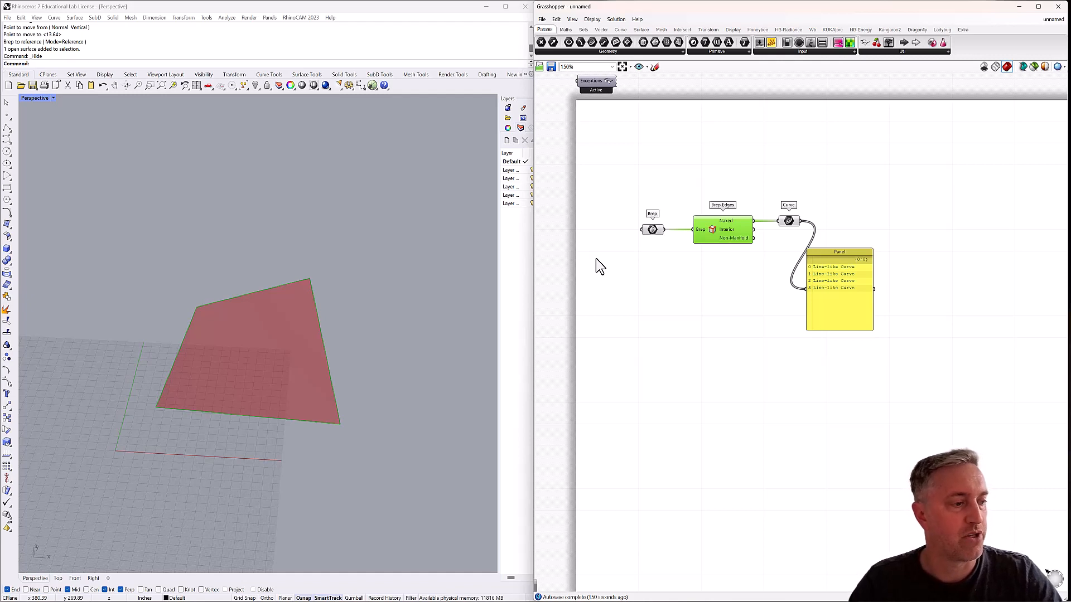
{"action": "left_click", "coordinate": [848, 214]}
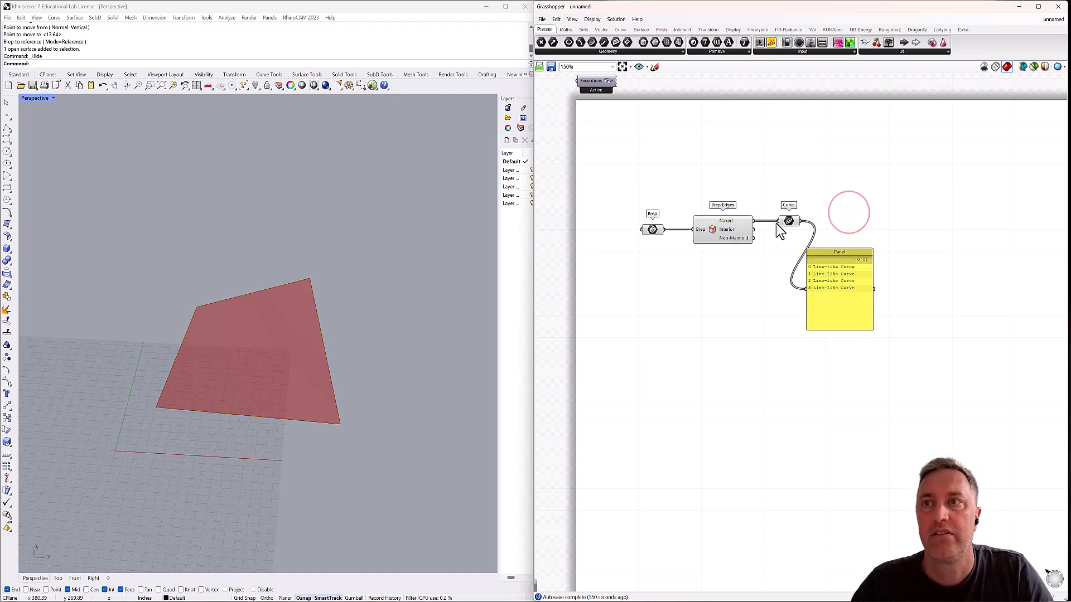
Add a List Item component and connect the naked-edge Curve parameter to its List input.
{"action": "double_click", "coordinate": [903, 197]}
{"action": "type", "text": "line"}
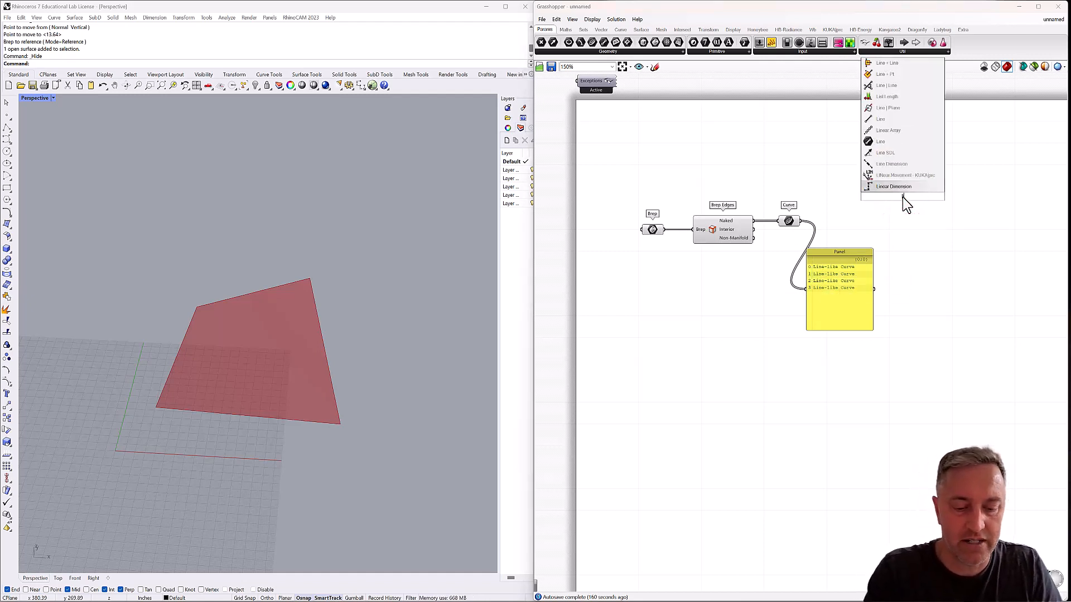
{"action": "key", "text": "BackSpace"}
{"action": "key", "text": "BackSpace"}
{"action": "type", "text": "st it"}
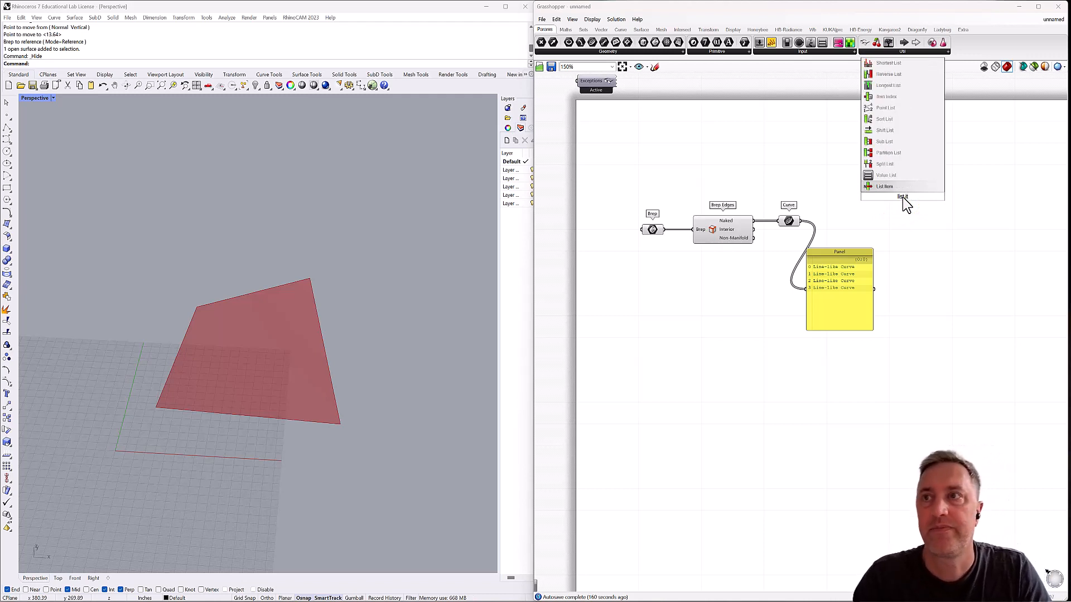
{"action": "left_click", "coordinate": [893, 188]}
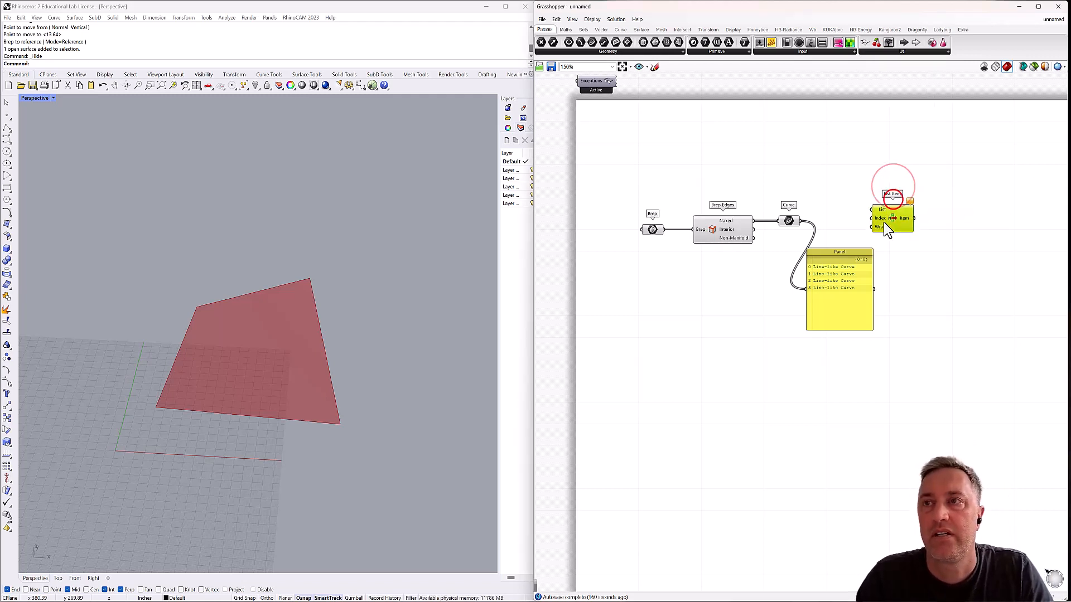
{"action": "left_click_drag", "start_coordinate": [884, 224], "coordinate": [890, 228]}
{"action": "left_click_drag", "start_coordinate": [802, 221], "coordinate": [899, 226]}
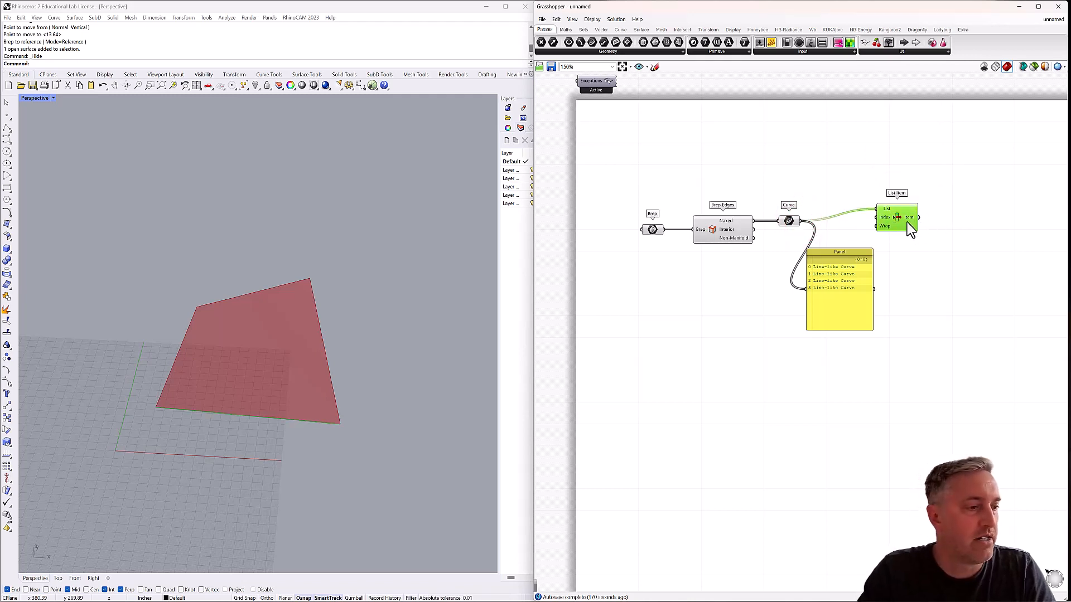
Add the +1, +2 and +3 outputs to the List Item component.
{"action": "scroll", "coordinate": [913, 222], "scroll_direction": "up", "scroll_amount": 6}
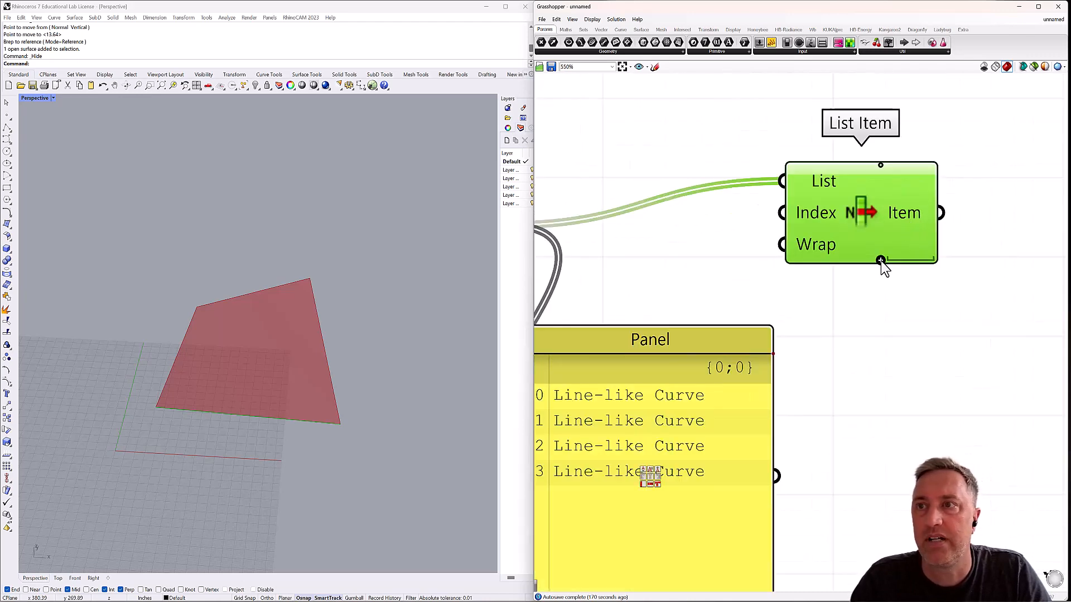
{"action": "left_click", "coordinate": [881, 261]}
{"action": "left_click", "coordinate": [881, 261]}
{"action": "double_click", "coordinate": [881, 261]}
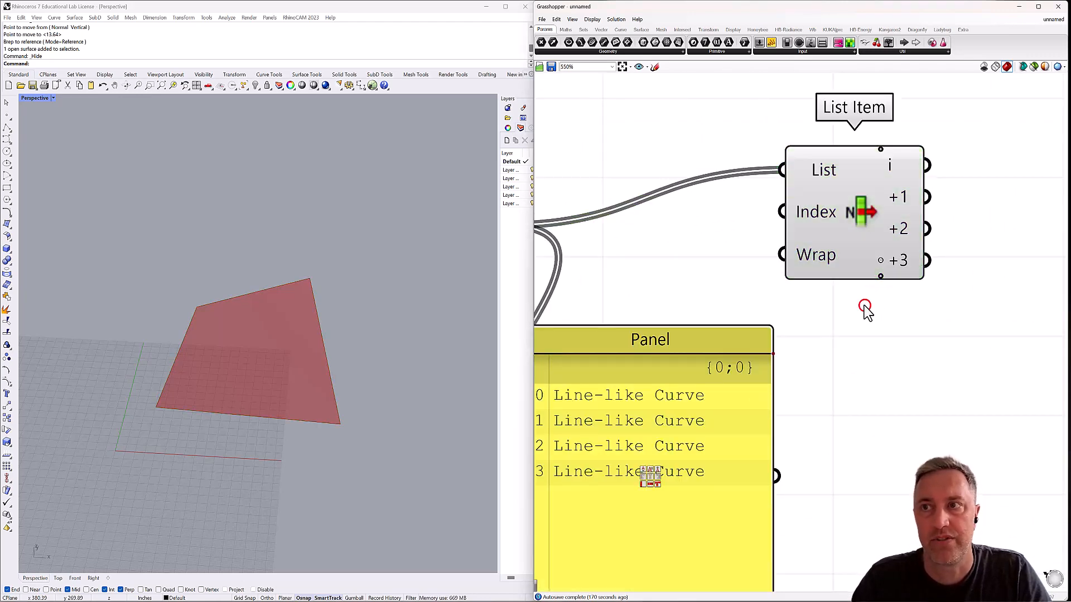
Add a Curve parameter after List Item and connect the i output to it.
{"action": "scroll", "coordinate": [864, 310], "scroll_direction": "down", "scroll_amount": 4}
{"action": "scroll", "coordinate": [864, 306], "scroll_direction": "down", "scroll_amount": 2}
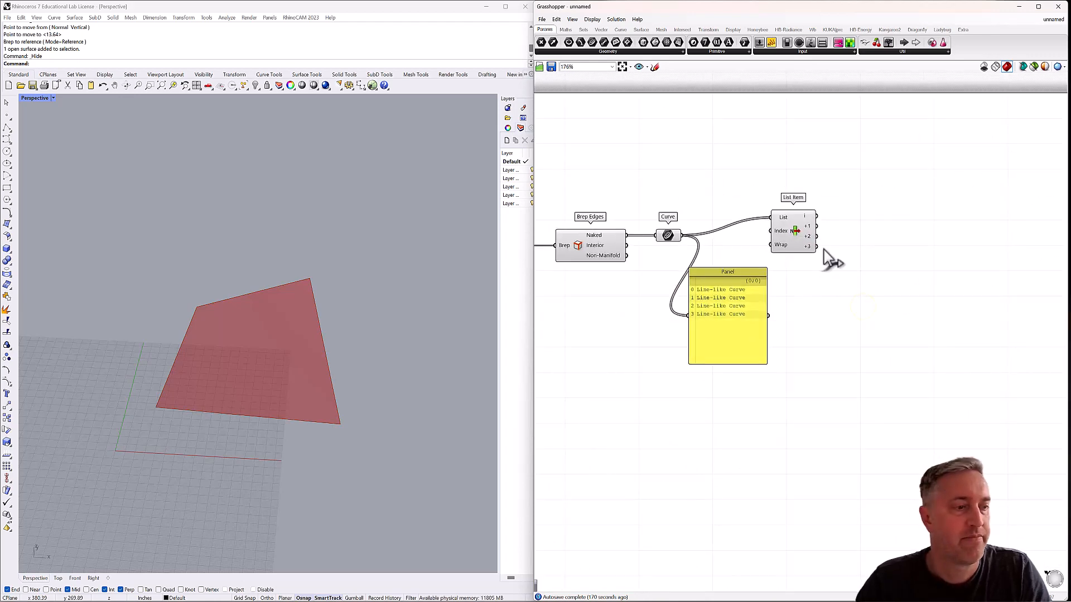
{"action": "double_click", "coordinate": [842, 216]}
{"action": "type", "text": "curve"}
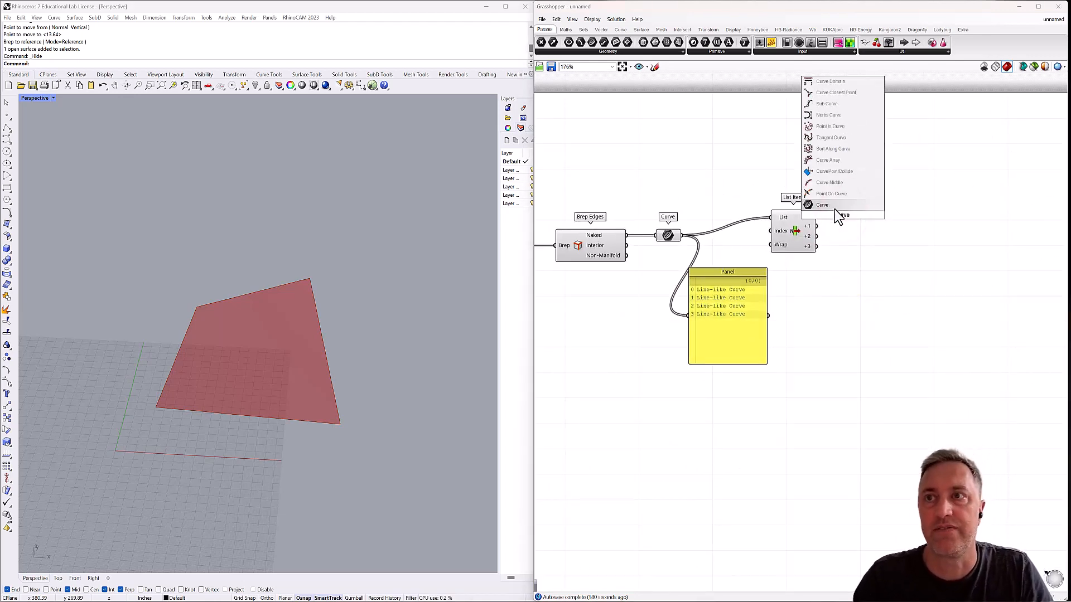
{"action": "left_click", "coordinate": [819, 206]}
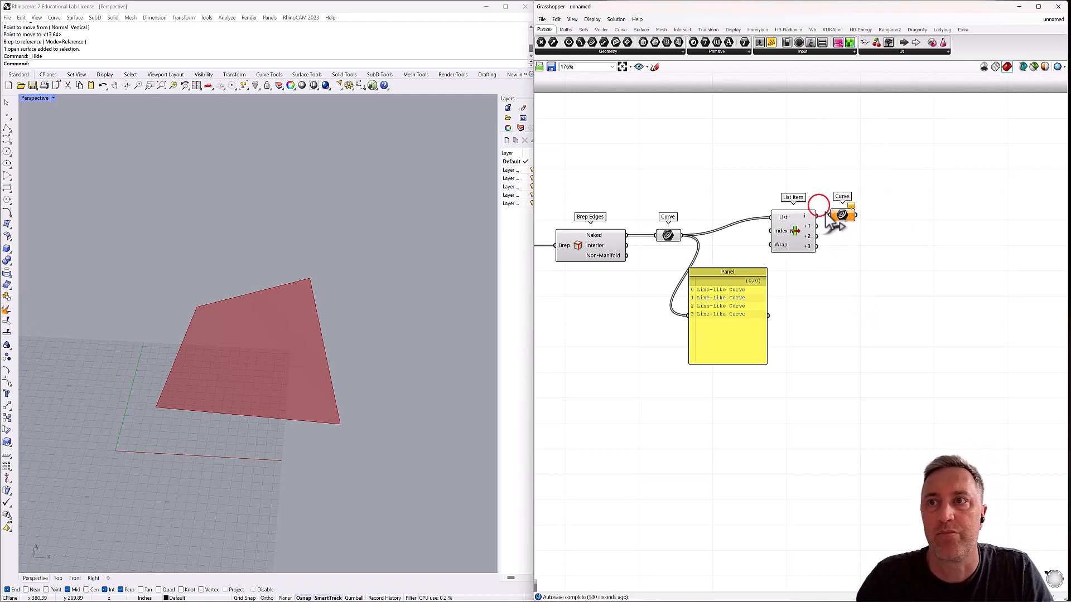
{"action": "left_click_drag", "start_coordinate": [834, 217], "coordinate": [855, 220]}
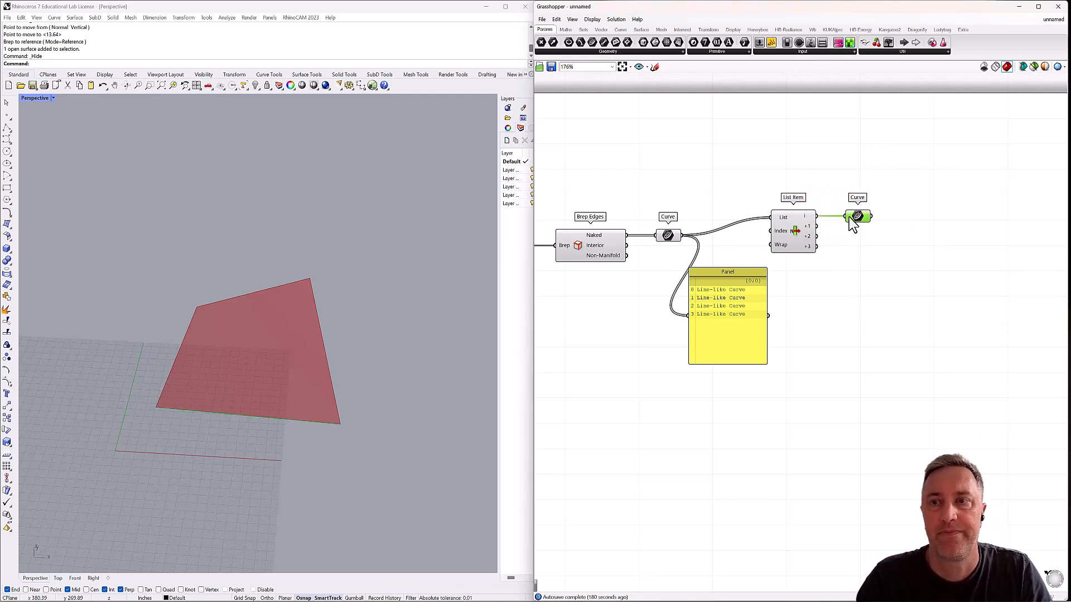
Duplicate the new Curve parameter three times and arrange all four in an aligned, evenly spaced column beside List Item.
{"action": "key", "text": "ctrl+c"}
{"action": "key", "text": "ctrl+v"}
{"action": "key", "text": "ctrl+v"}
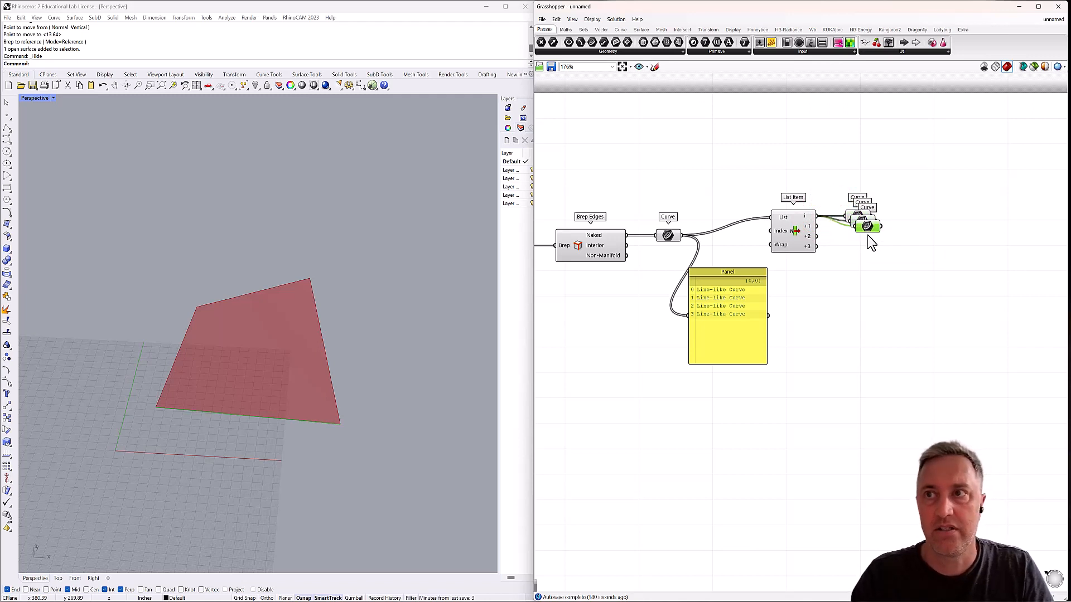
{"action": "key", "text": "ctrl+v"}
{"action": "left_click_drag", "start_coordinate": [869, 232], "coordinate": [834, 285]}
{"action": "left_click", "coordinate": [861, 190]}
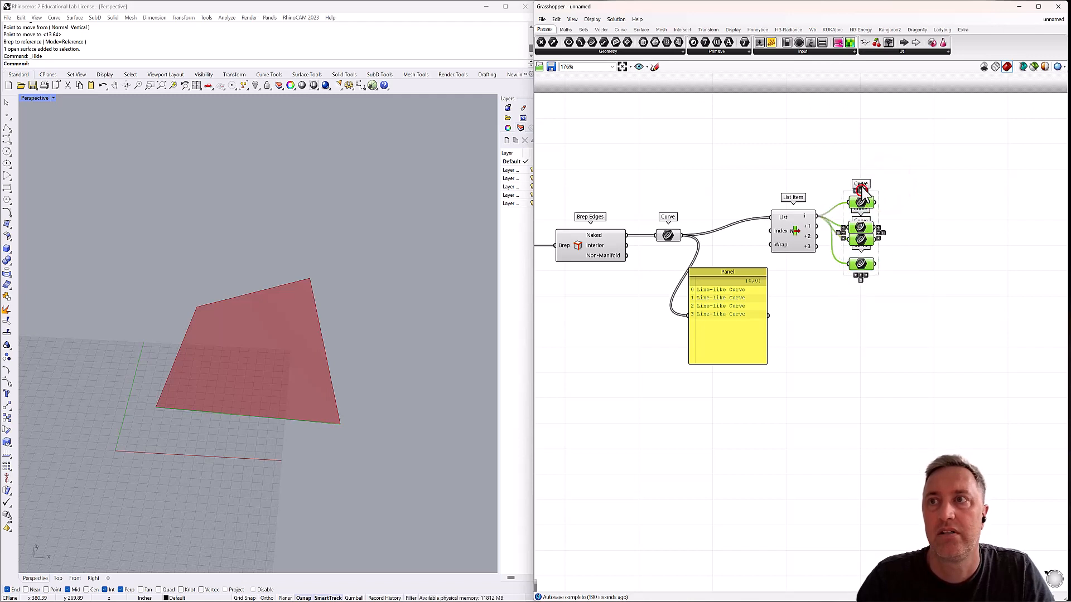
{"action": "left_click", "coordinate": [862, 185]}
{"action": "left_click", "coordinate": [904, 181]}
Rewire the three copied Curve parameters to List Item's +1, +2 and +3 outputs in order.
{"action": "left_click_drag", "start_coordinate": [817, 226], "coordinate": [848, 264]}
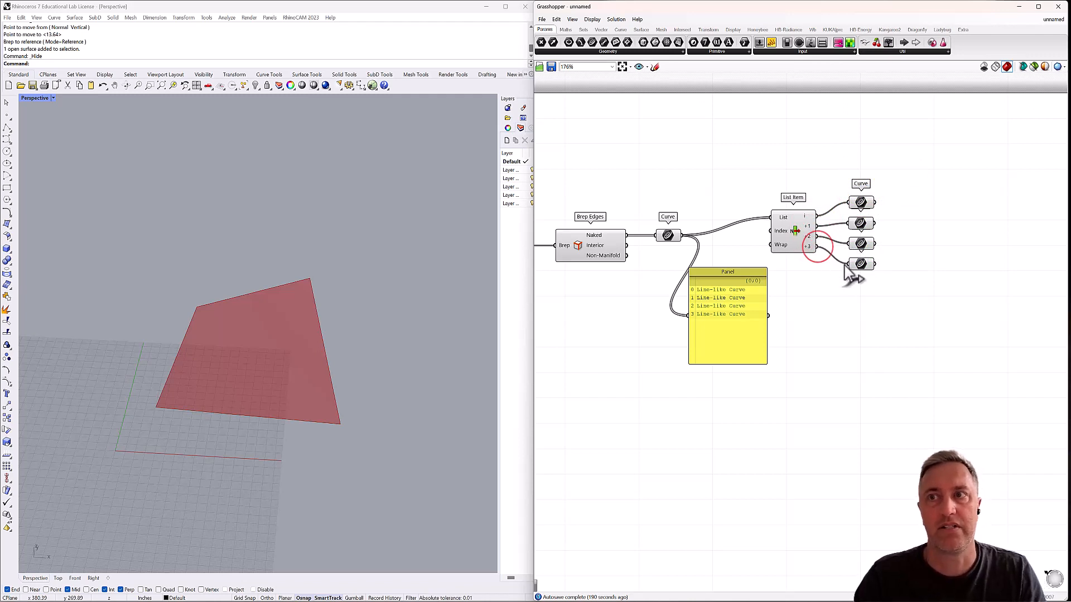
{"action": "left_click", "coordinate": [870, 203]}
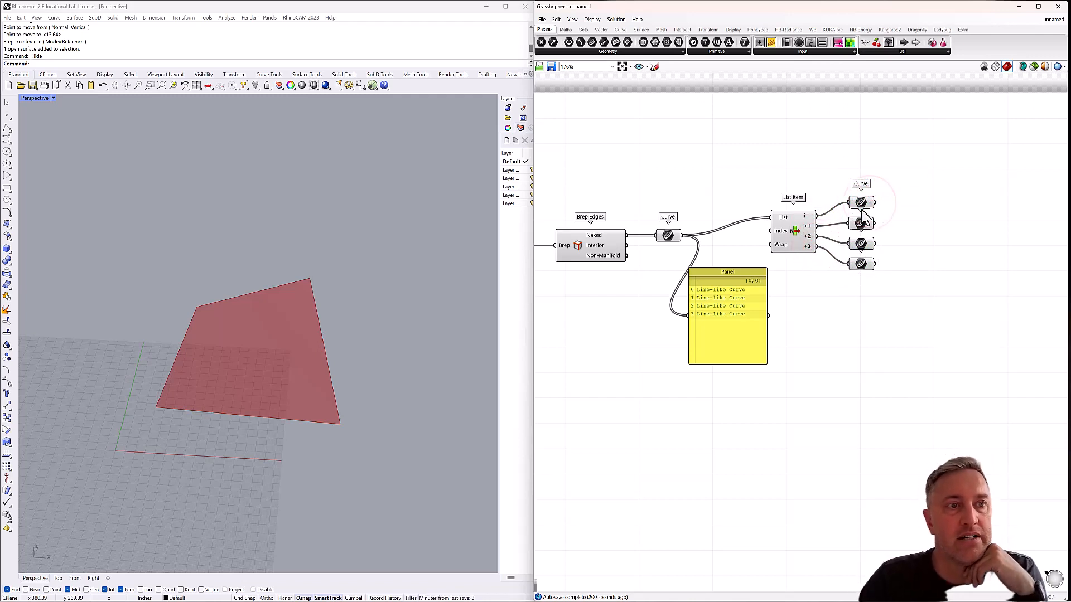
Select the second, third and fourth Curve parameters in turn to check which surface edge each one holds.
{"action": "left_click", "coordinate": [861, 224]}
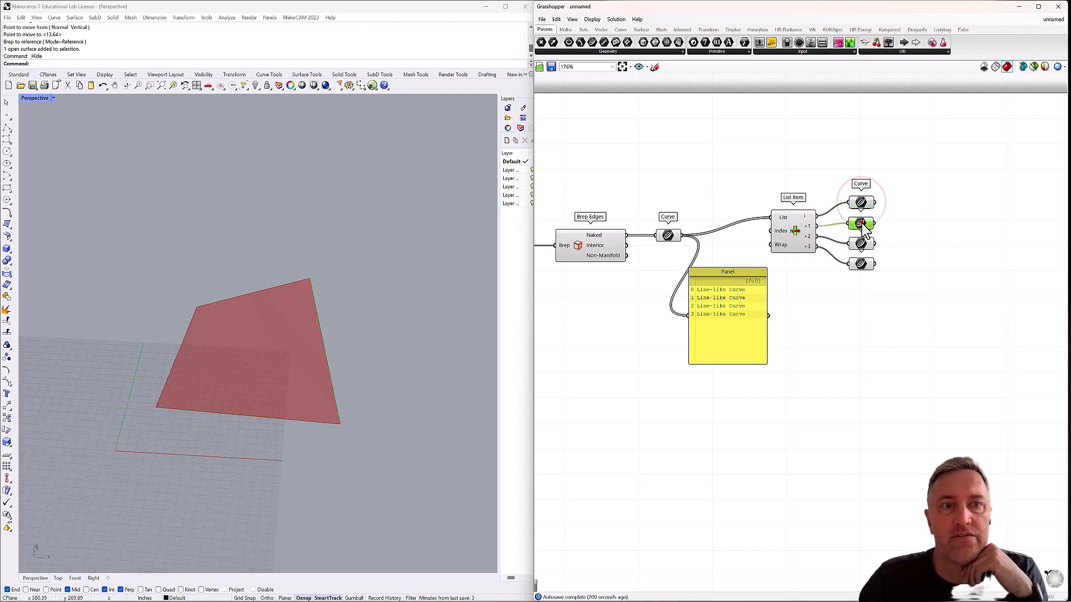
{"action": "left_click", "coordinate": [861, 244]}
{"action": "left_click", "coordinate": [862, 264]}
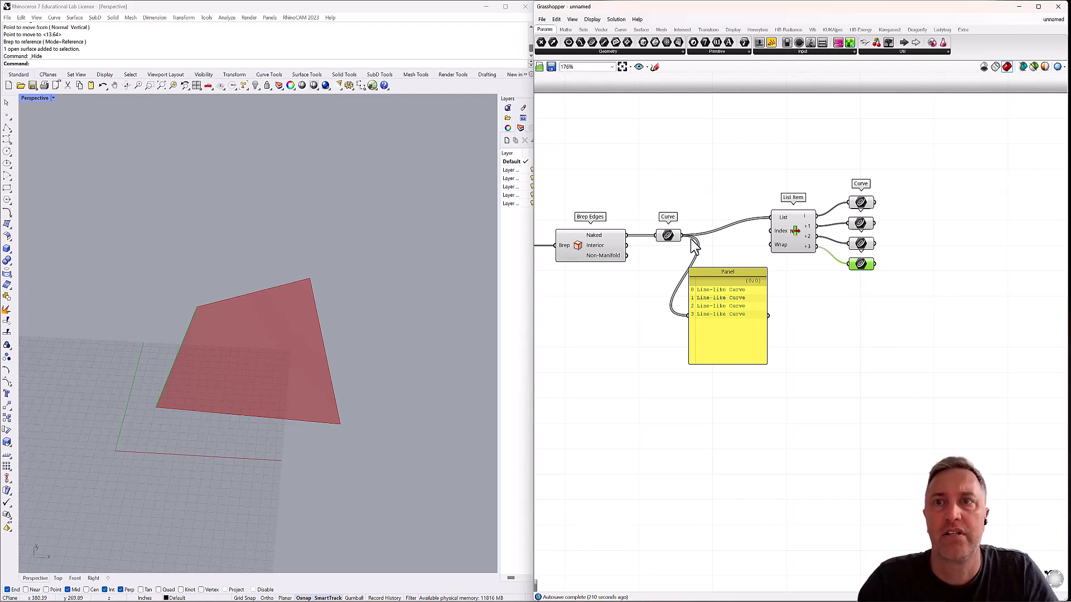
Turn off the preview of the Brep parameter that feeds Brep Edges.
{"action": "right_click_drag", "start_coordinate": [599, 267], "coordinate": [707, 250]}
{"action": "left_click", "coordinate": [622, 231]}
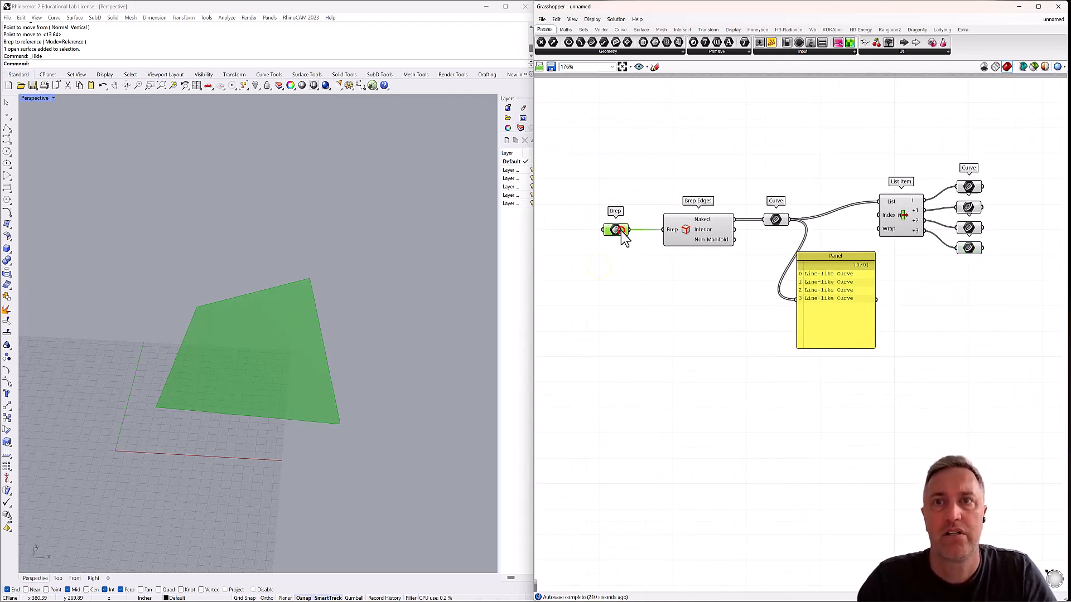
{"action": "key", "text": "ctrl+q"}
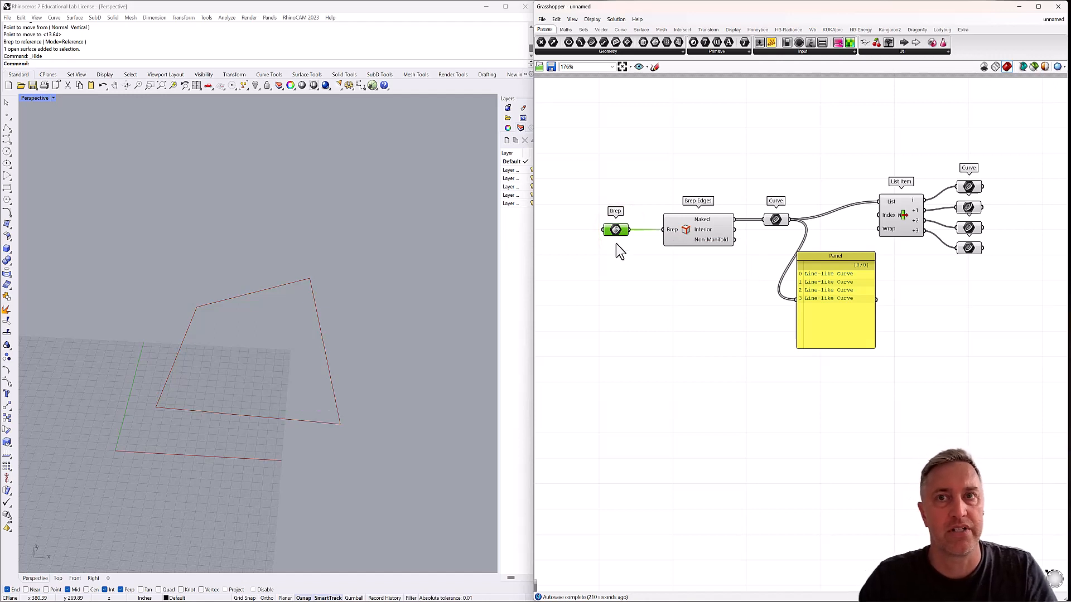
{"action": "left_click", "coordinate": [680, 267]}
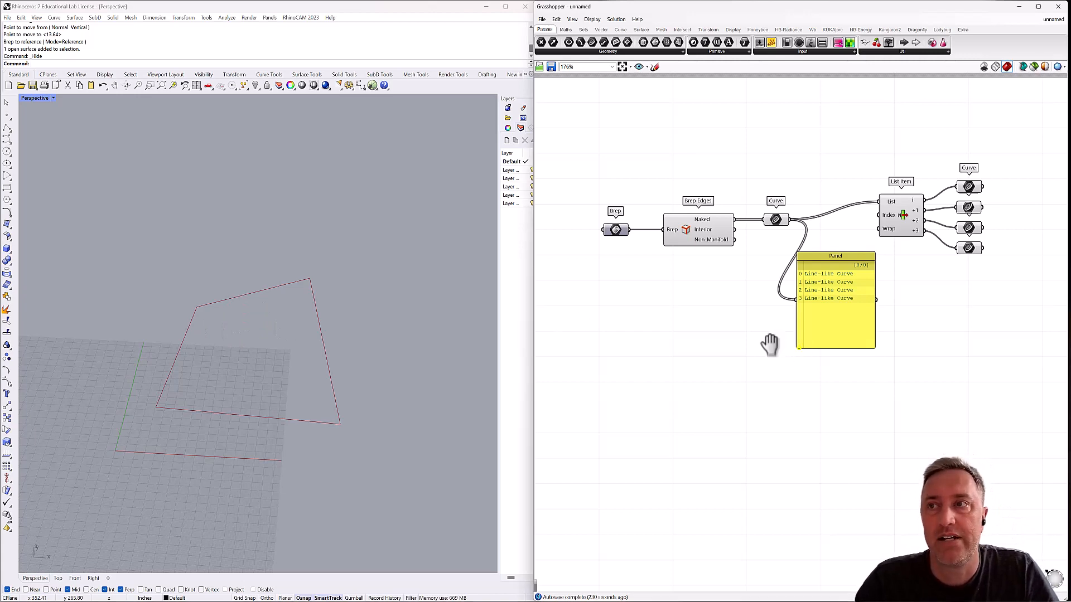
Add an Evaluate Curve component beside the column of four Curve parameters.
{"action": "right_click_drag", "start_coordinate": [770, 342], "coordinate": [616, 366]}
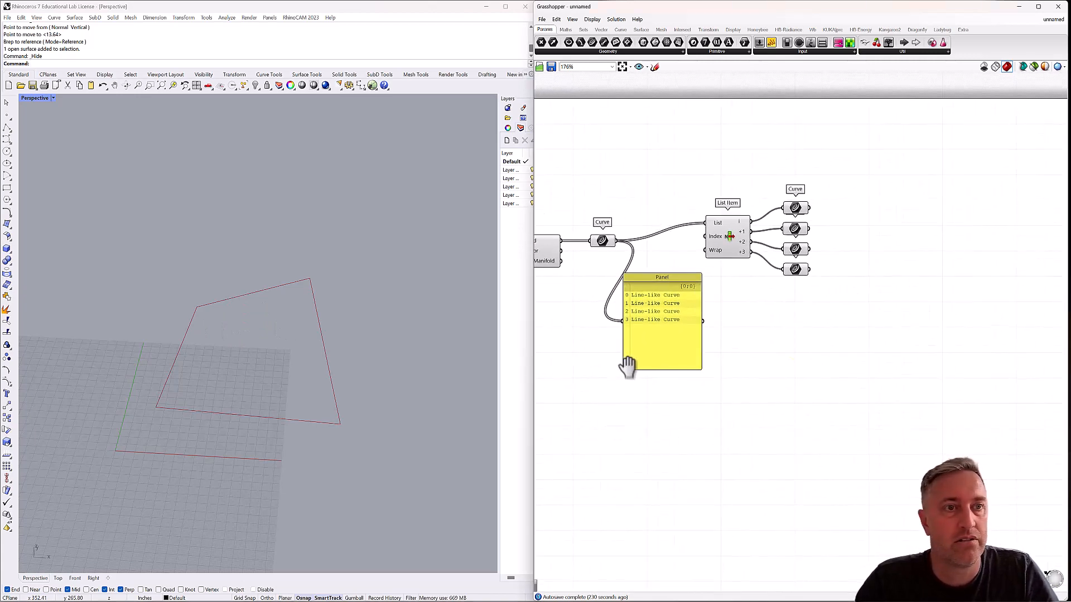
{"action": "double_click", "coordinate": [860, 211]}
{"action": "type", "text": "eval"}
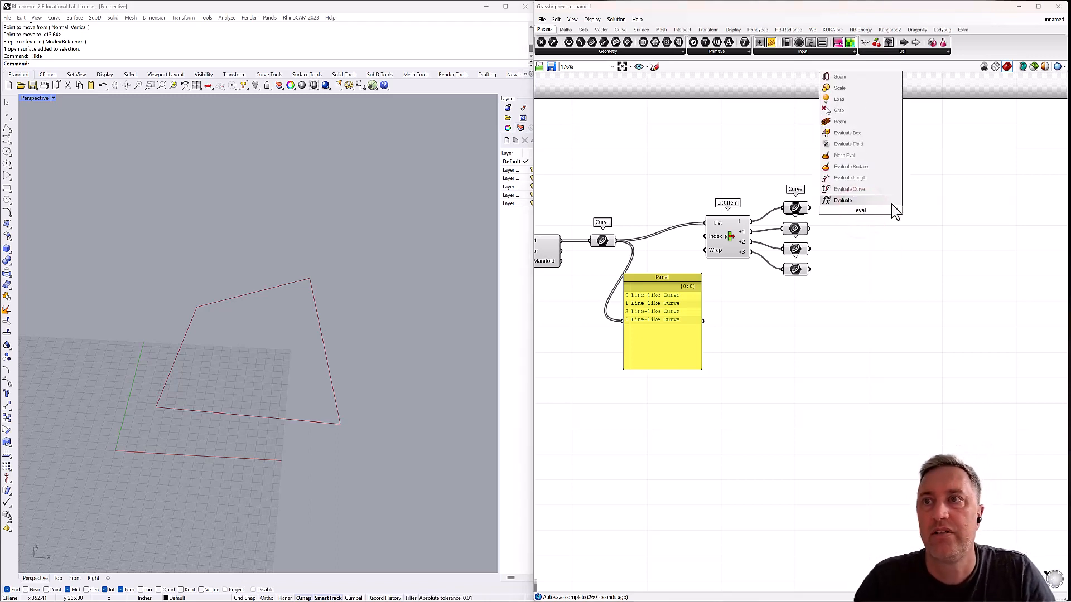
{"action": "left_click", "coordinate": [853, 189]}
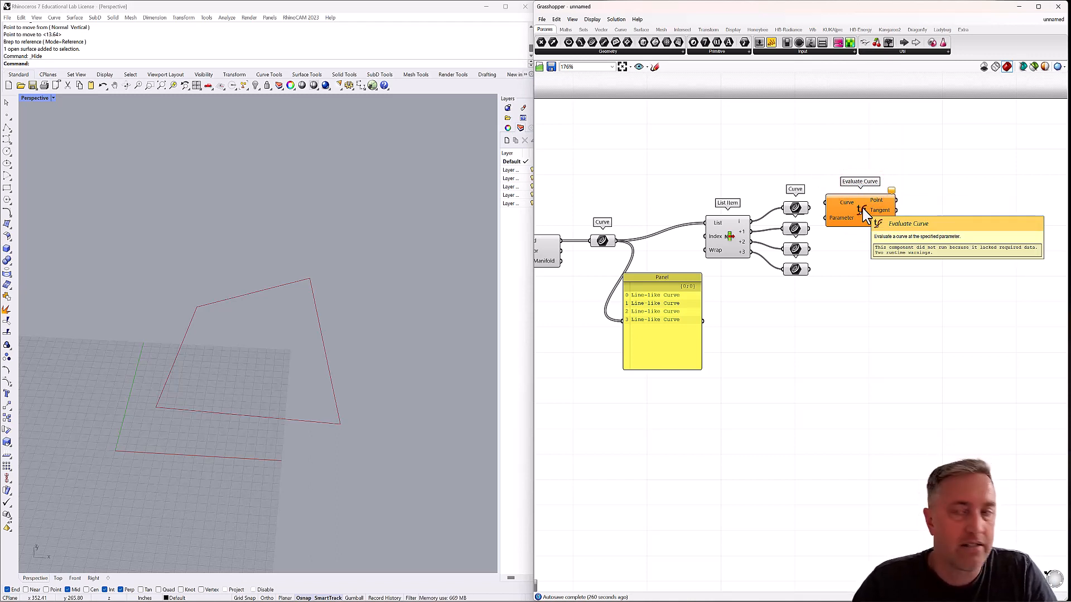
Duplicate the unconnected Evaluate Curve component into two stacked groups of four.
{"action": "left_click_drag", "start_coordinate": [862, 209], "coordinate": [889, 259]}
{"action": "key", "text": "ctrl+c"}
{"action": "key", "text": "ctrl+v"}
{"action": "left_click", "coordinate": [881, 172], "text": "shift"}
{"action": "key", "text": "ctrl+c"}
{"action": "key", "text": "ctrl+v"}
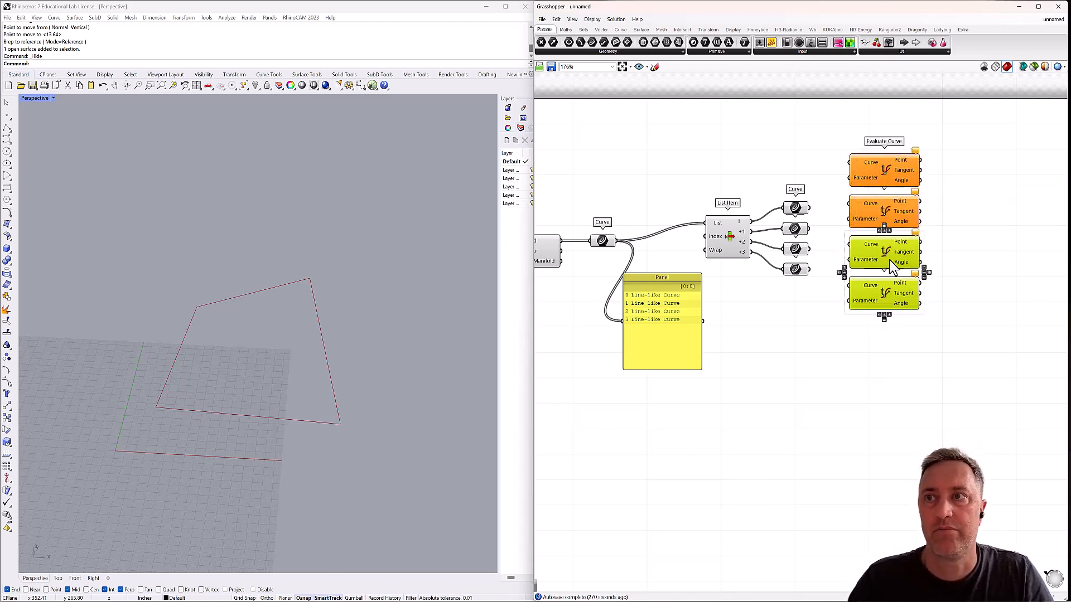
{"action": "left_click", "coordinate": [892, 206], "text": "shift"}
{"action": "left_click", "coordinate": [892, 169], "text": "shift"}
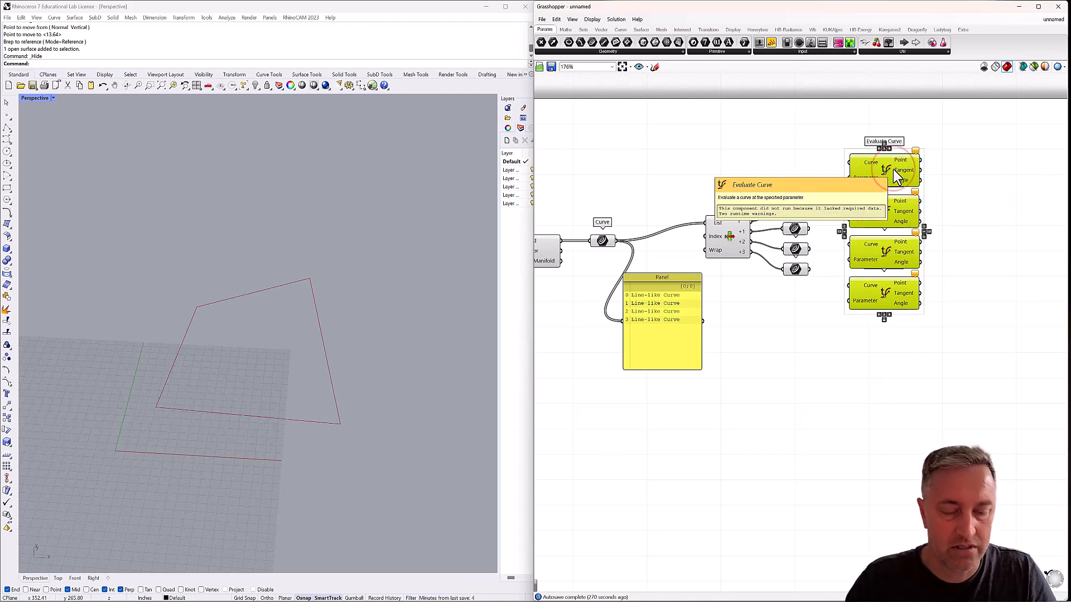
{"action": "key", "text": "ctrl+c"}
{"action": "key", "text": "ctrl+v"}
{"action": "left_click_drag", "start_coordinate": [896, 175], "coordinate": [890, 389]}
{"action": "left_click", "coordinate": [935, 330]}
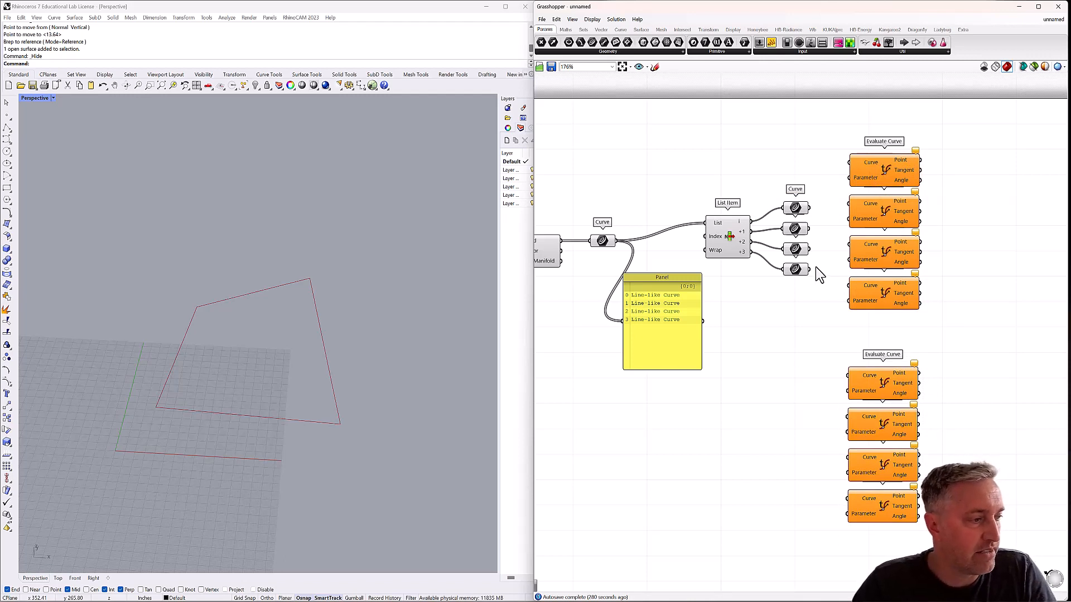
Reparameterize the Curve input of the topmost Evaluate Curve and delete the seven other copies.
{"action": "right_click", "coordinate": [872, 167]}
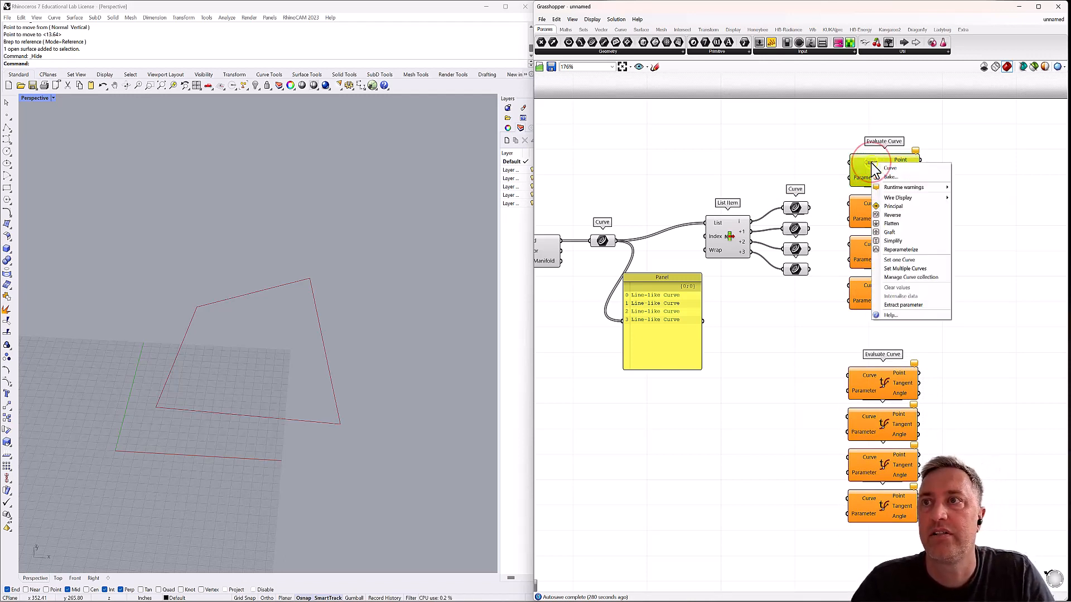
{"action": "left_click", "coordinate": [883, 250]}
{"action": "left_click_drag", "start_coordinate": [939, 206], "coordinate": [874, 506]}
{"action": "key", "text": "Delete"}
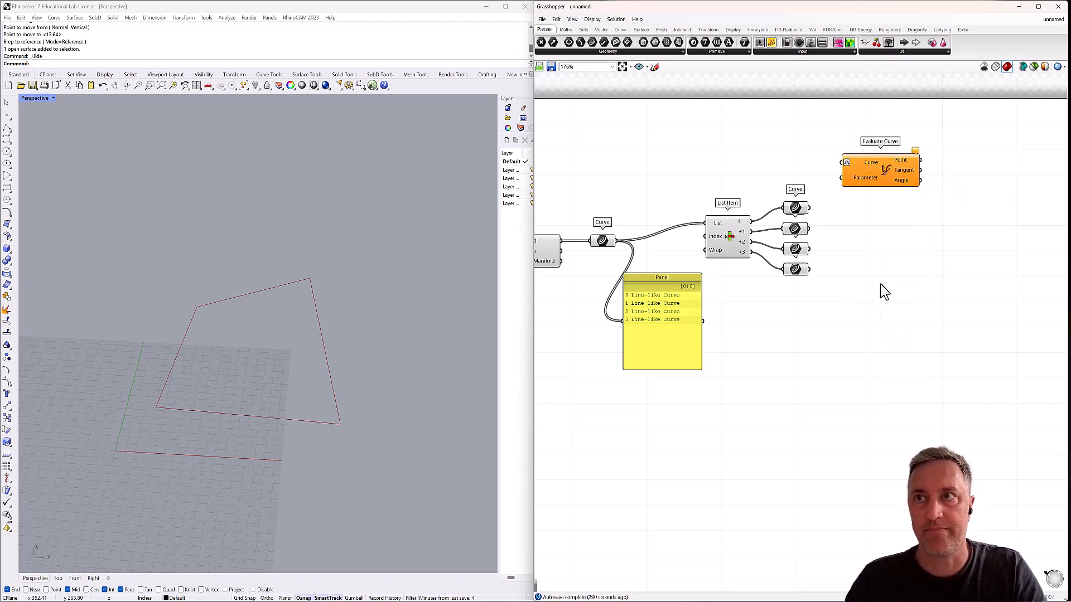
{"action": "left_click_drag", "start_coordinate": [872, 163], "coordinate": [884, 166]}
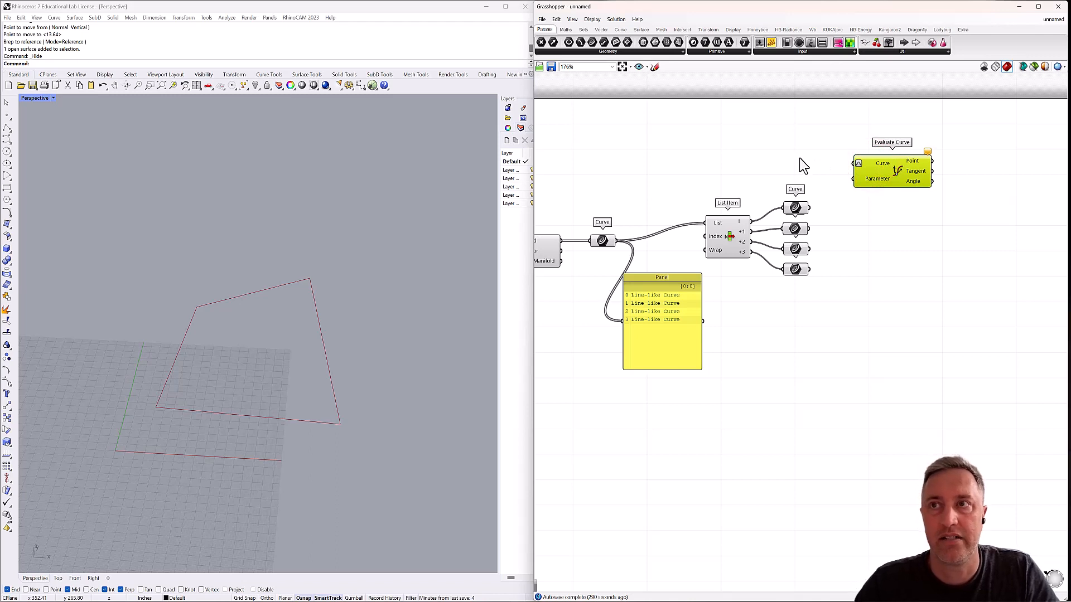
Add a number slider ranging from 0.02 to 0.50 and connect it to Evaluate Curve's Parameter input.
{"action": "double_click", "coordinate": [755, 150]}
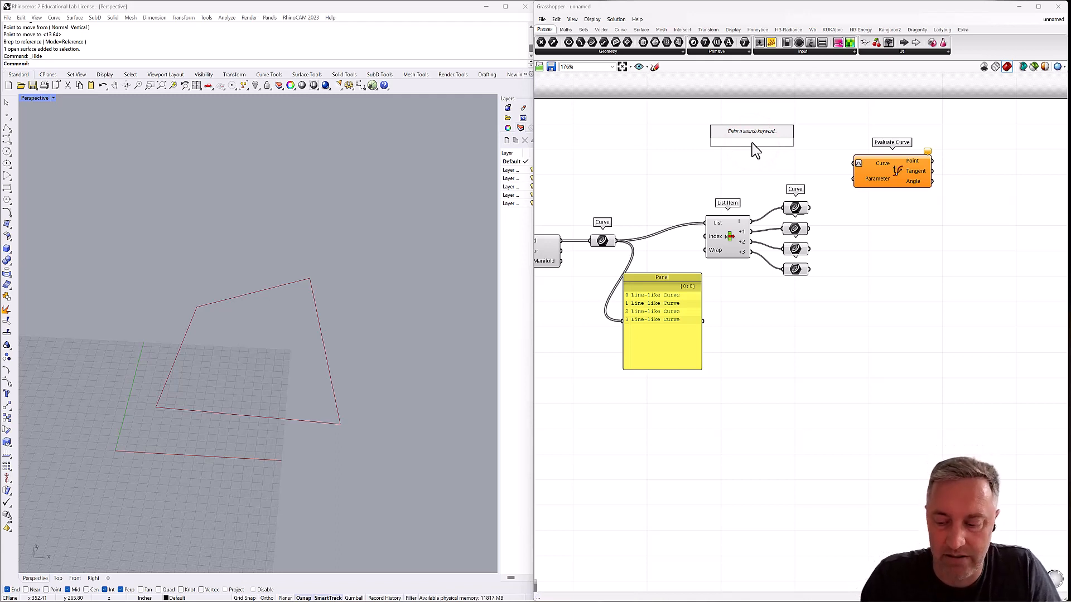
{"action": "type", "text": ".02"}
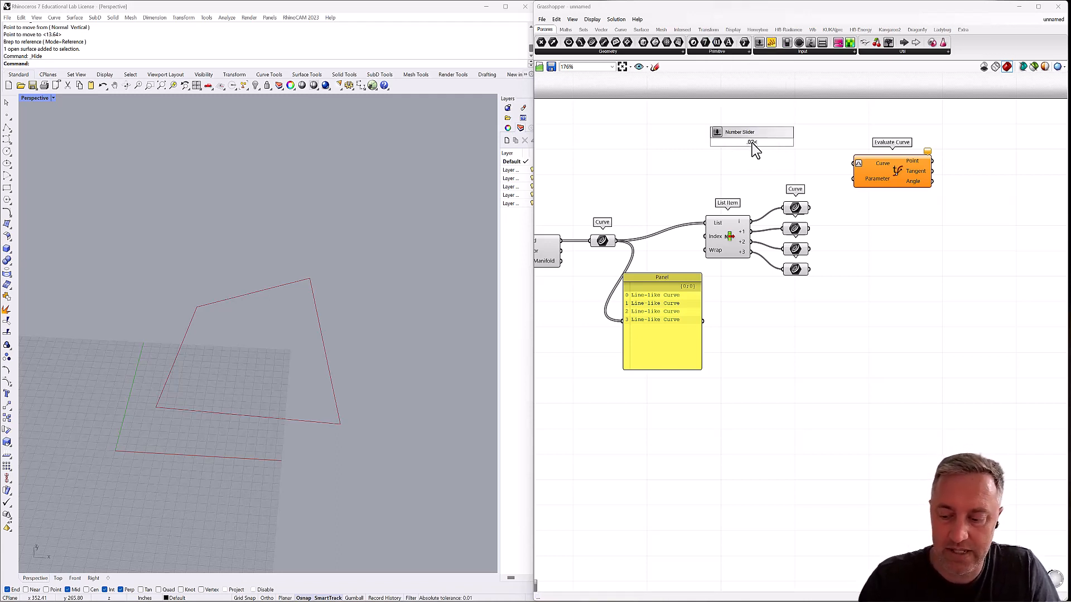
{"action": "type", "text": "<"}
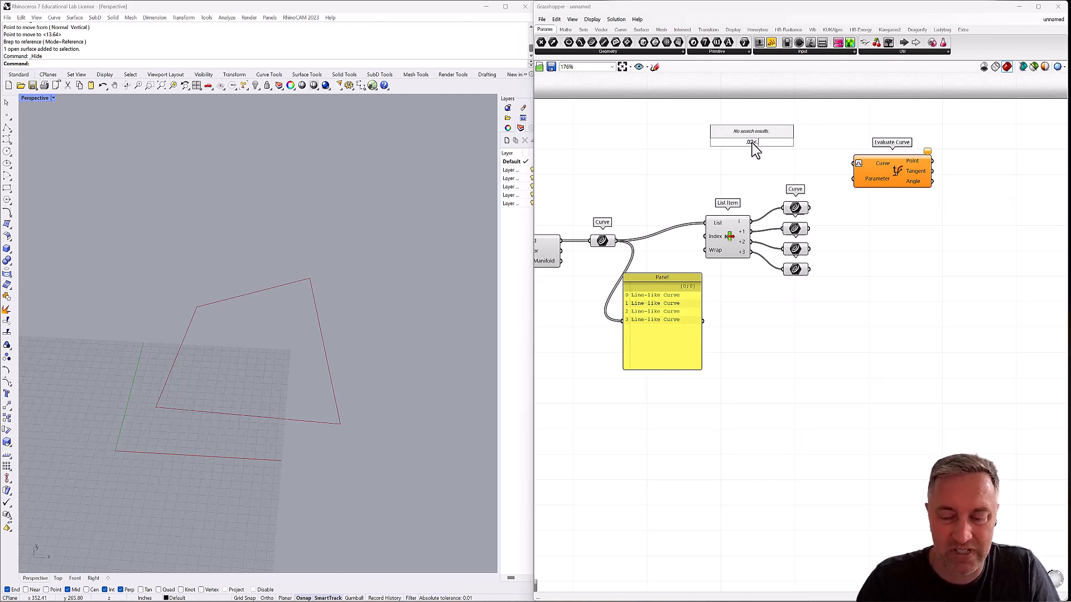
{"action": "type", "text": "5"}
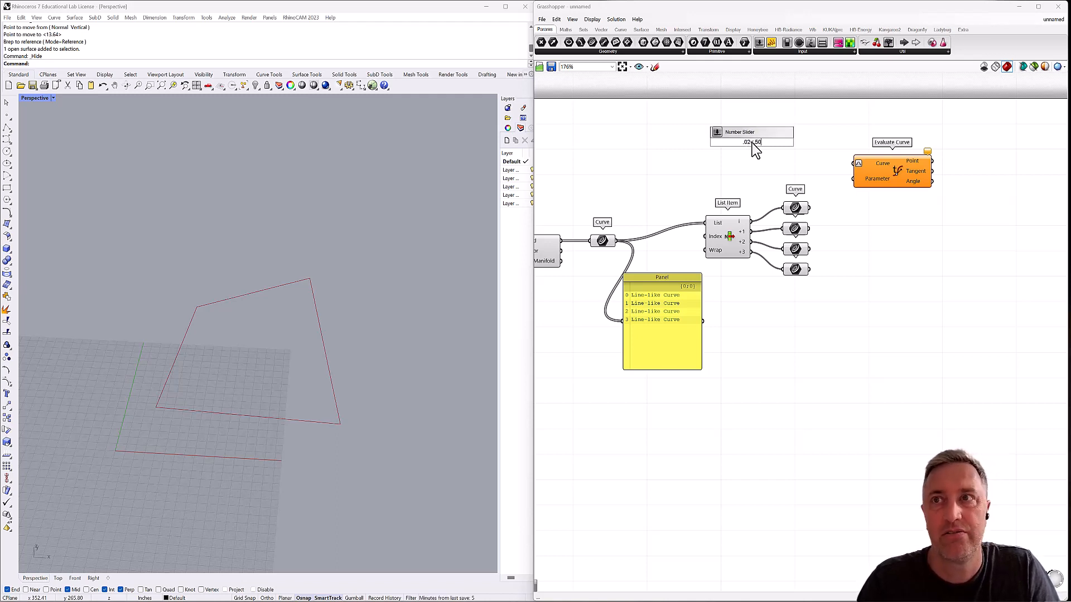
{"action": "type", "text": "0"}
{"action": "key", "text": "Return"}
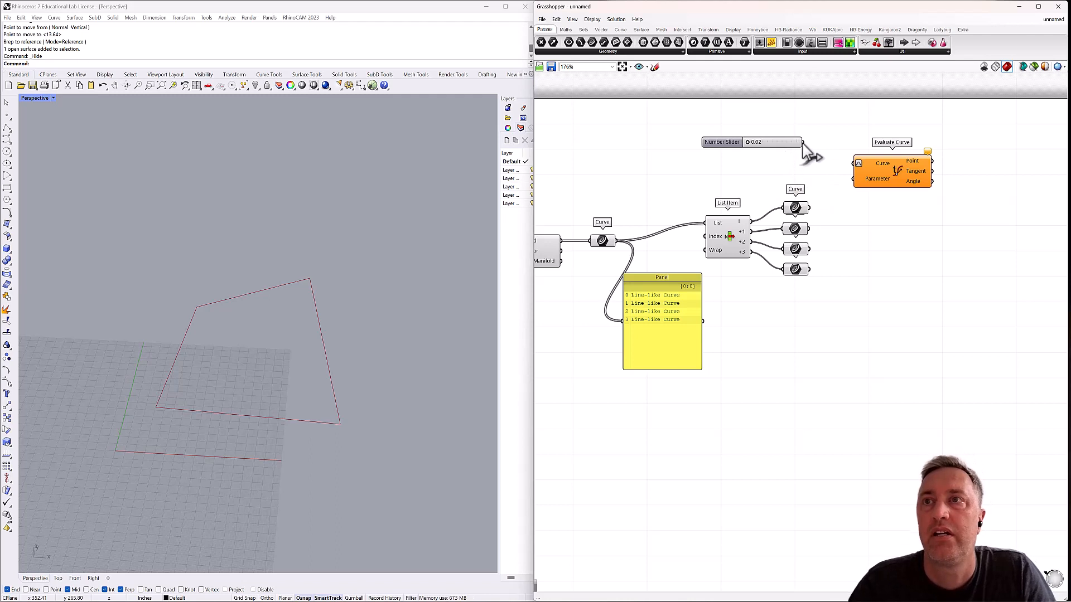
{"action": "left_click_drag", "start_coordinate": [803, 143], "coordinate": [854, 179]}
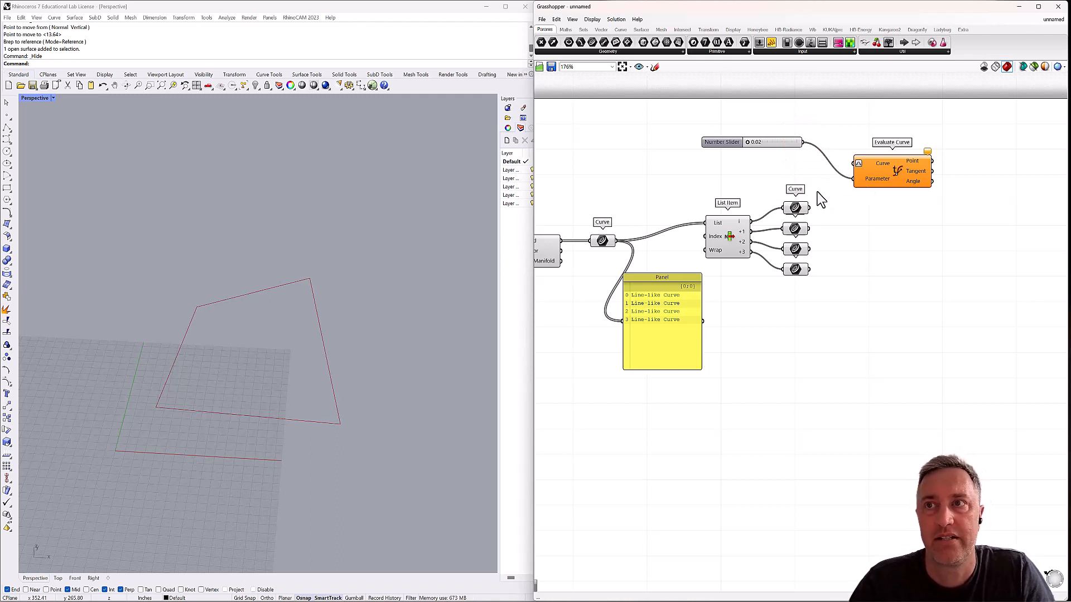
Duplicate the reparameterized Evaluate Curve with its slider connection into two stacked groups of four.
{"action": "left_click", "coordinate": [877, 180]}
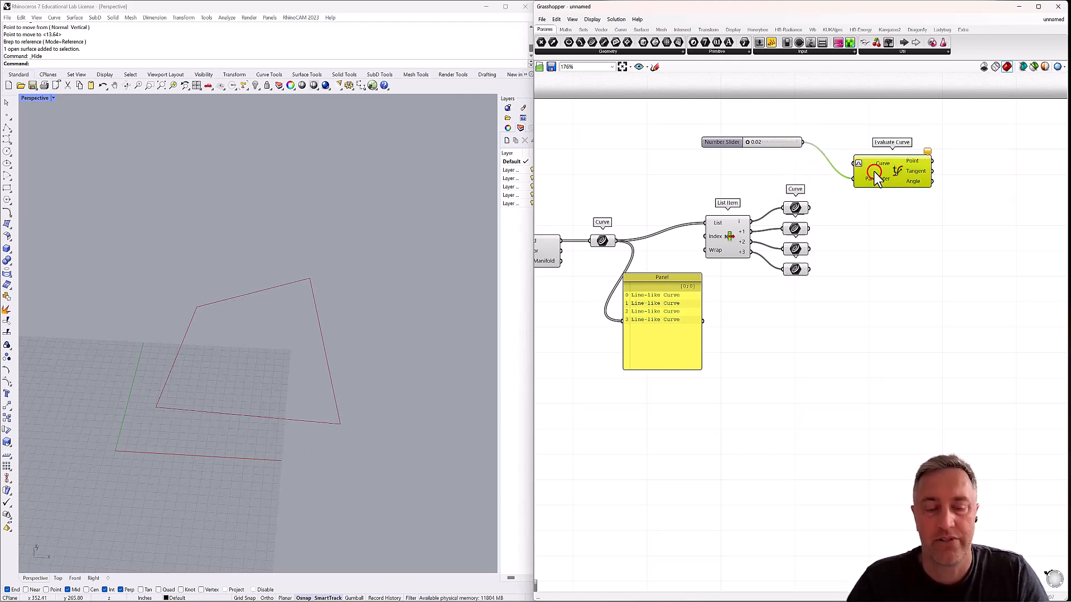
{"action": "left_click_drag", "start_coordinate": [879, 173], "coordinate": [899, 256], "text": "alt"}
{"action": "left_click", "coordinate": [896, 180], "text": "shift"}
{"action": "left_click_drag", "start_coordinate": [959, 351], "coordinate": [892, 380]}
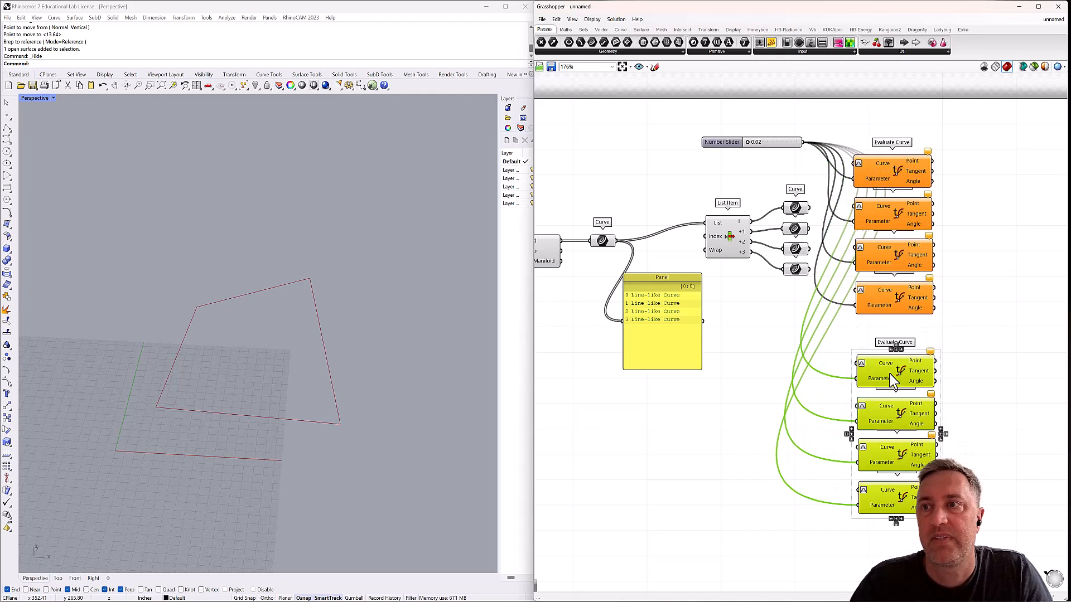
{"action": "left_click", "coordinate": [958, 333]}
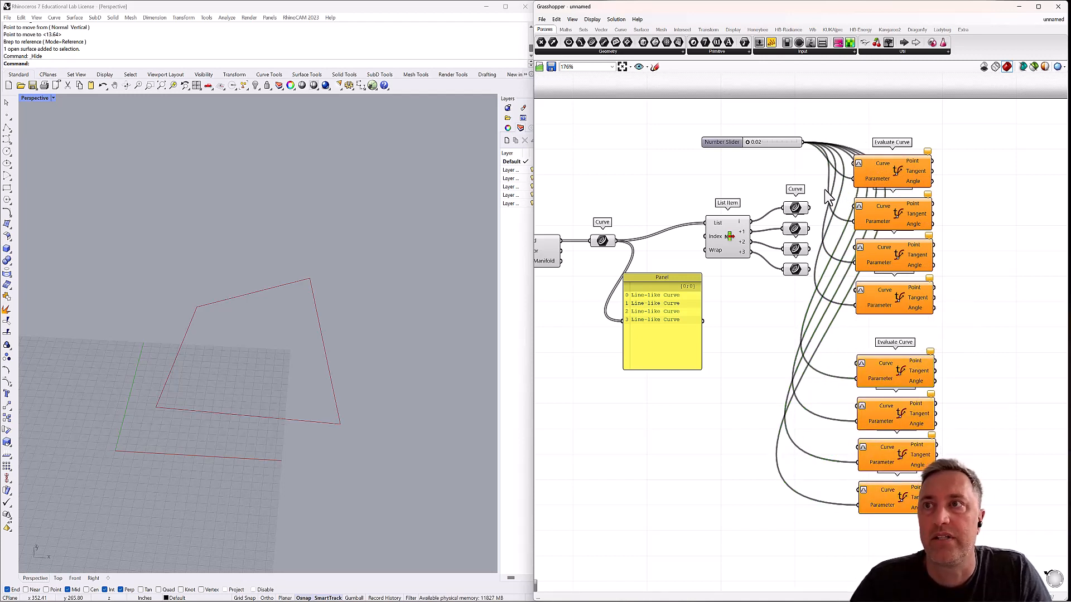
Connect the four Curve parameters in order to the upper four Evaluate Curve components and set the slider to 0.09.
{"action": "left_click_drag", "start_coordinate": [809, 208], "coordinate": [854, 164]}
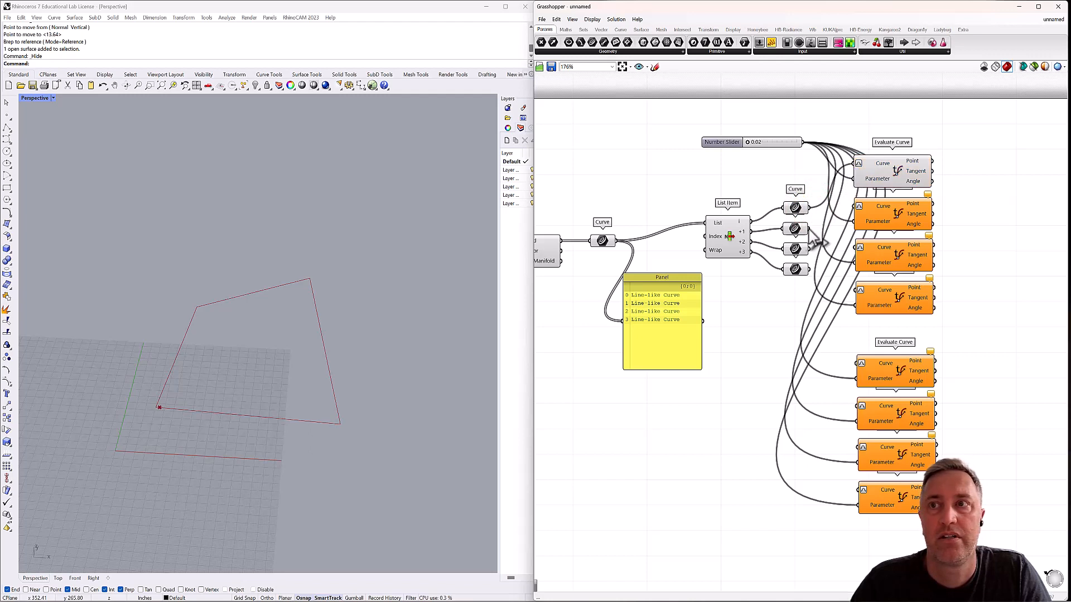
{"action": "left_click_drag", "start_coordinate": [809, 228], "coordinate": [858, 207]}
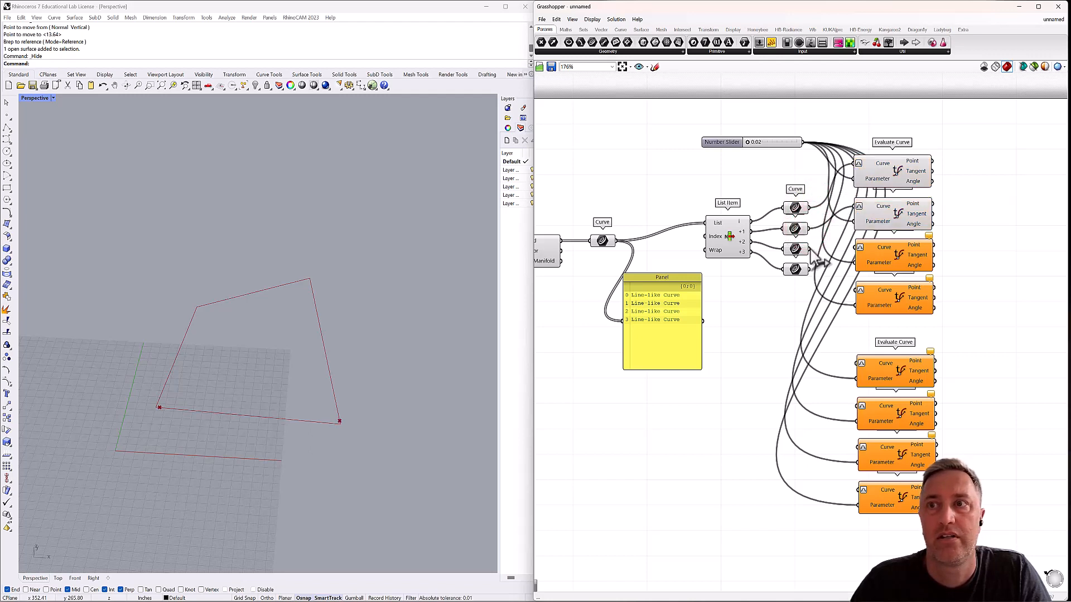
{"action": "left_click_drag", "start_coordinate": [809, 249], "coordinate": [858, 291]}
{"action": "mouse_move", "coordinate": [748, 142]}
{"action": "left_mouse_down"}
{"action": "mouse_move", "coordinate": [770, 145]}
{"action": "mouse_move", "coordinate": [745, 148]}
{"action": "mouse_move", "coordinate": [755, 148]}
{"action": "left_mouse_up"}
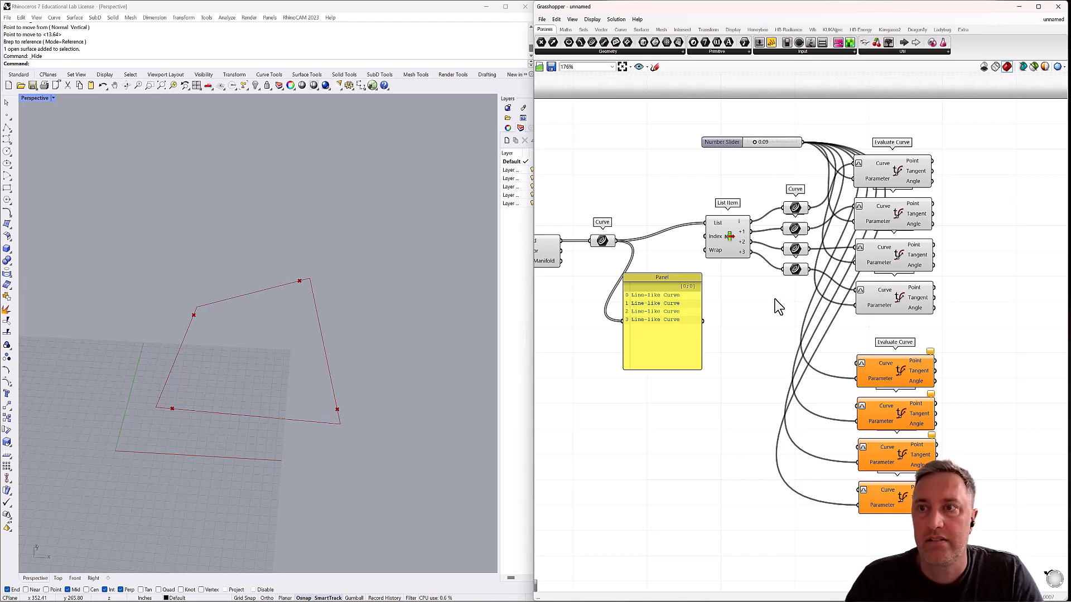
Add a Subtraction component in front of the lower group of Evaluate Curve components.
{"action": "double_click", "coordinate": [775, 349]}
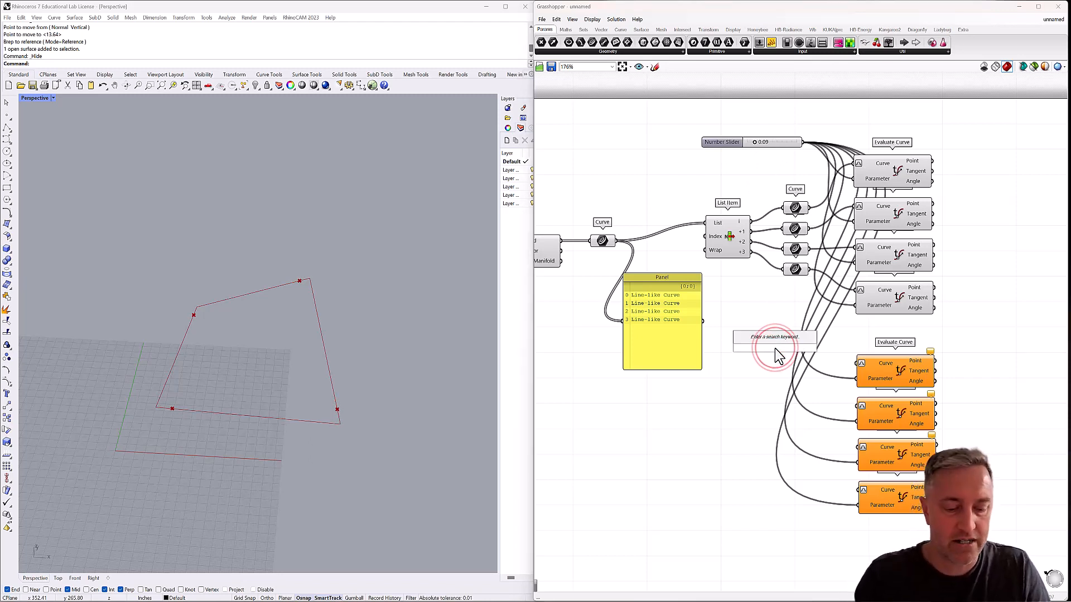
{"action": "type", "text": "subtrac"}
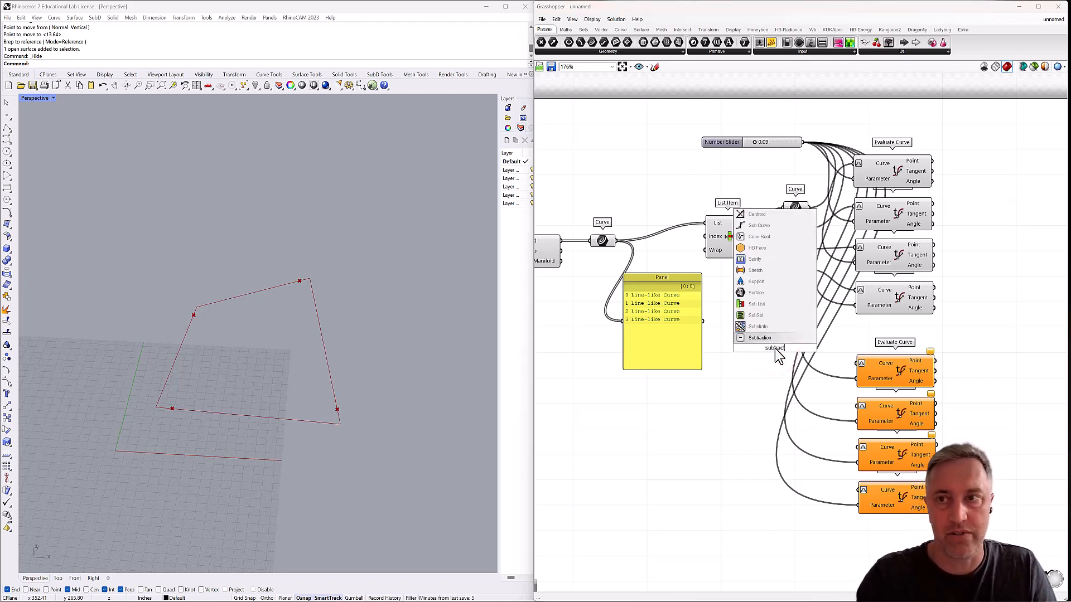
{"action": "type", "text": "t"}
{"action": "key", "text": "Return"}
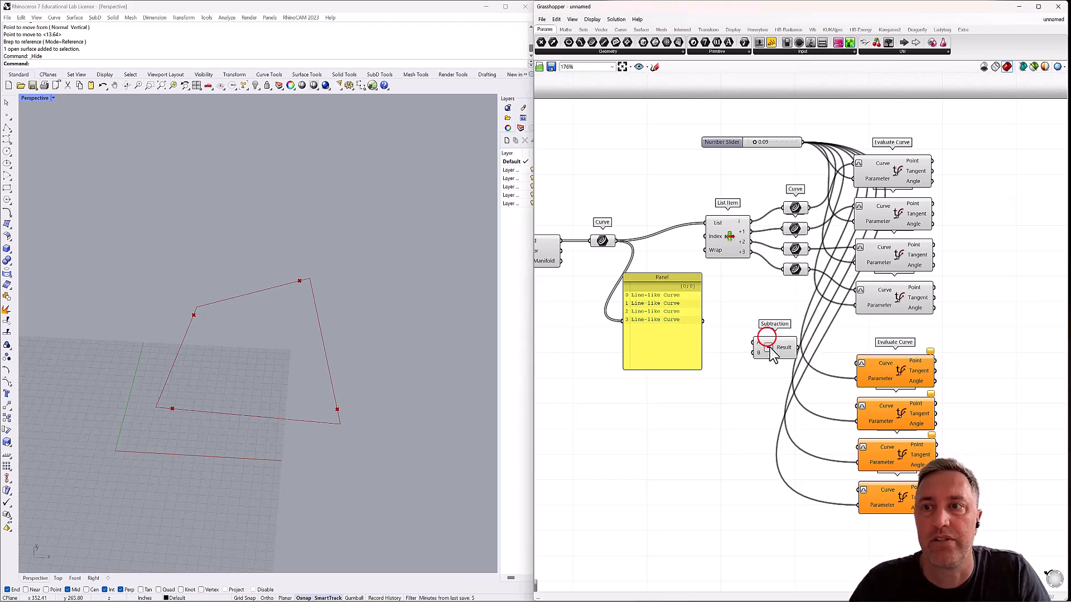
Feed Subtraction's A input from a new untitled panel containing 1 and its B input from the number slider.
{"action": "left_click", "coordinate": [731, 340]}
{"action": "double_click", "coordinate": [734, 346]}
{"action": "type", "text": "div"}
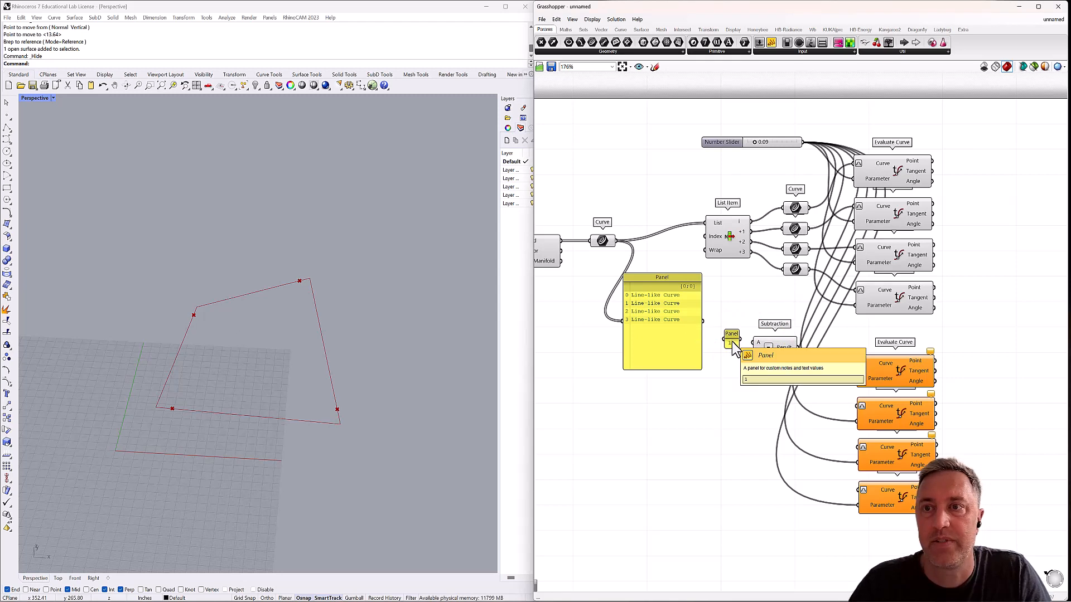
{"action": "key", "text": "Return"}
{"action": "left_click", "coordinate": [740, 336]}
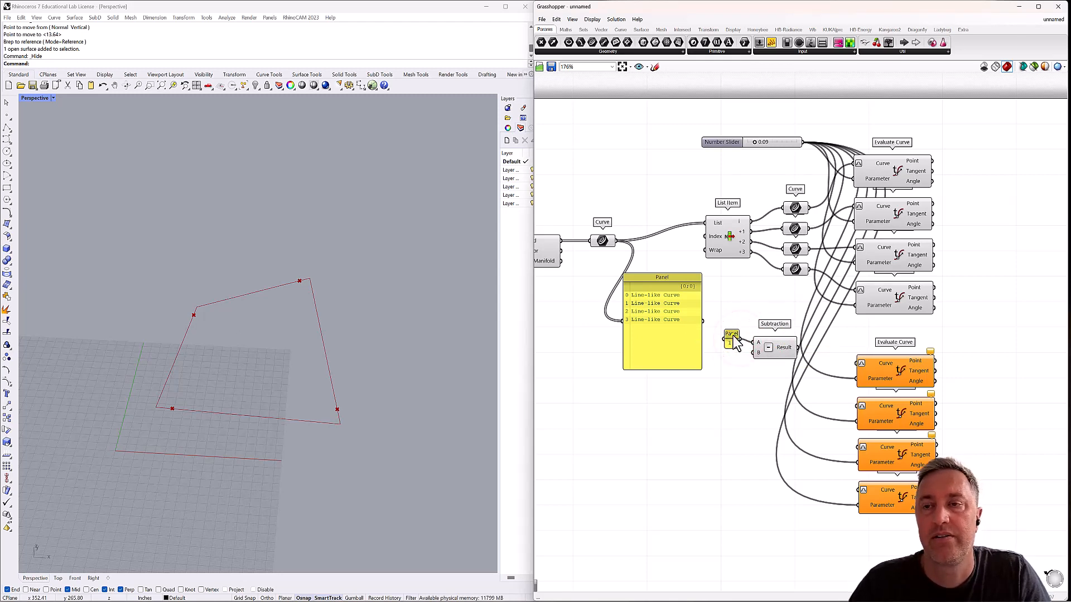
{"action": "right_click", "coordinate": [732, 339]}
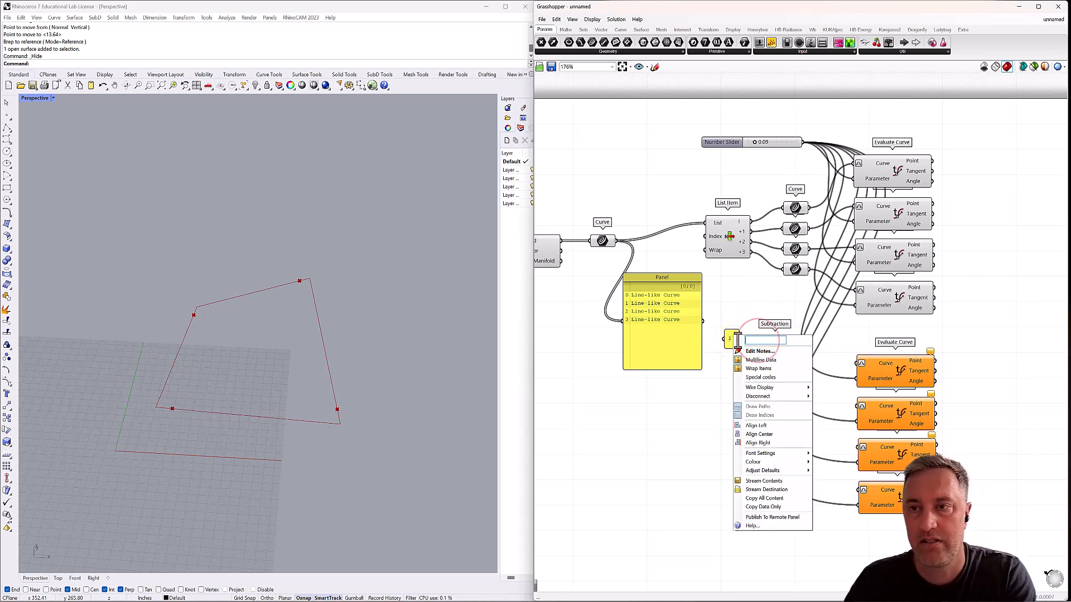
{"action": "left_click", "coordinate": [738, 303]}
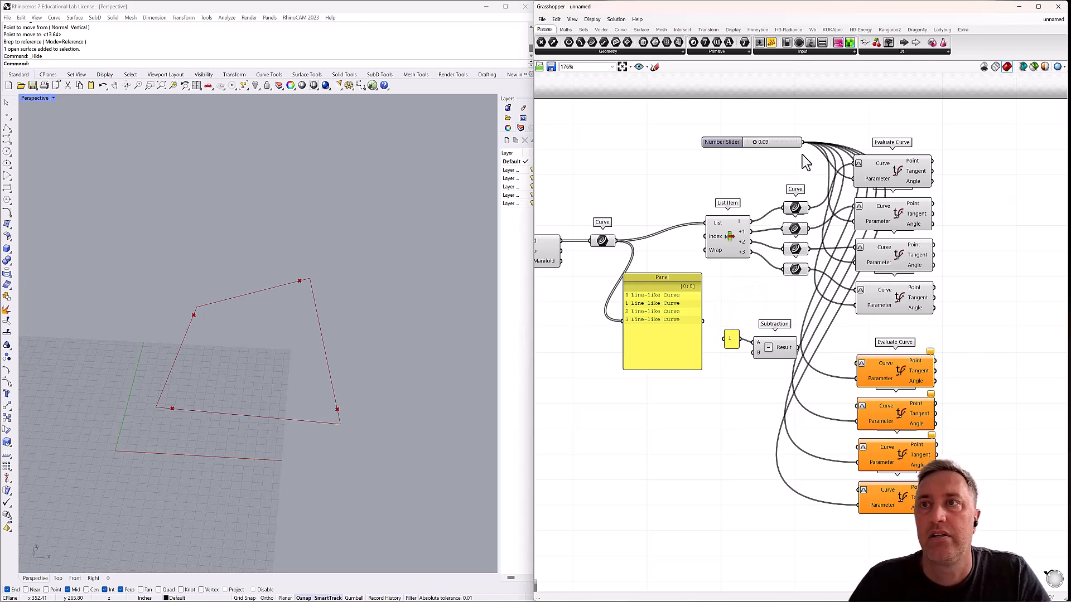
{"action": "left_click_drag", "start_coordinate": [803, 142], "coordinate": [756, 343]}
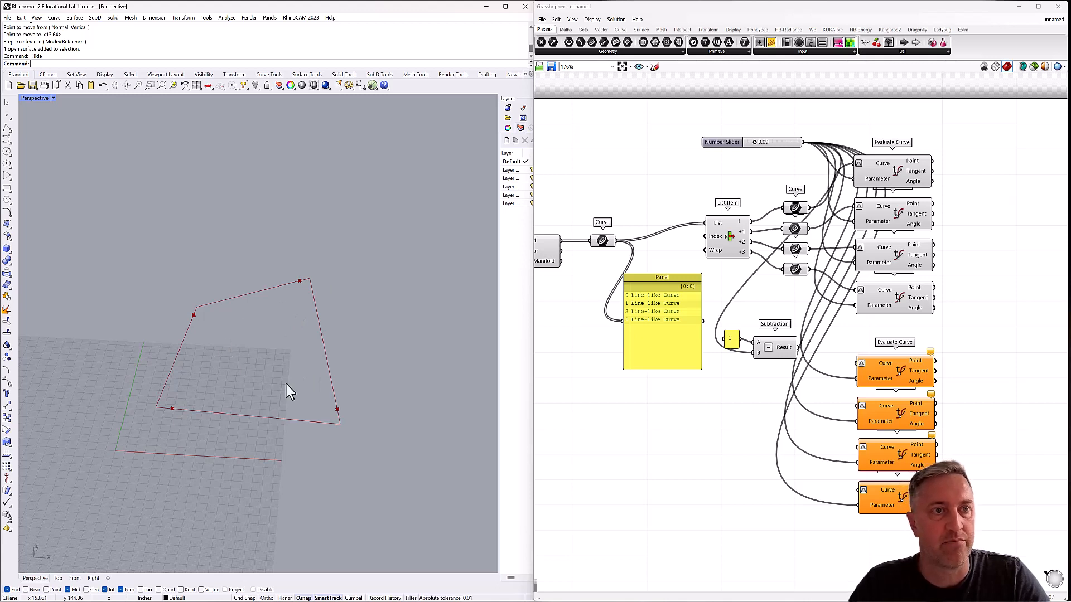
Rename the number slider to middle width.
{"action": "double_click", "coordinate": [719, 142]}
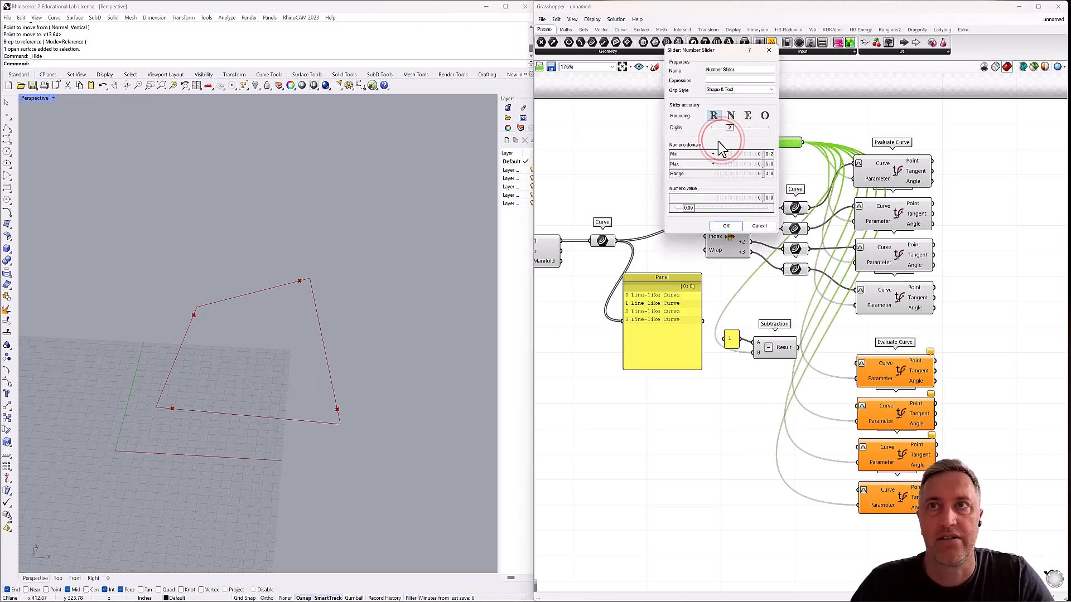
{"action": "left_click_drag", "start_coordinate": [738, 70], "coordinate": [695, 69]}
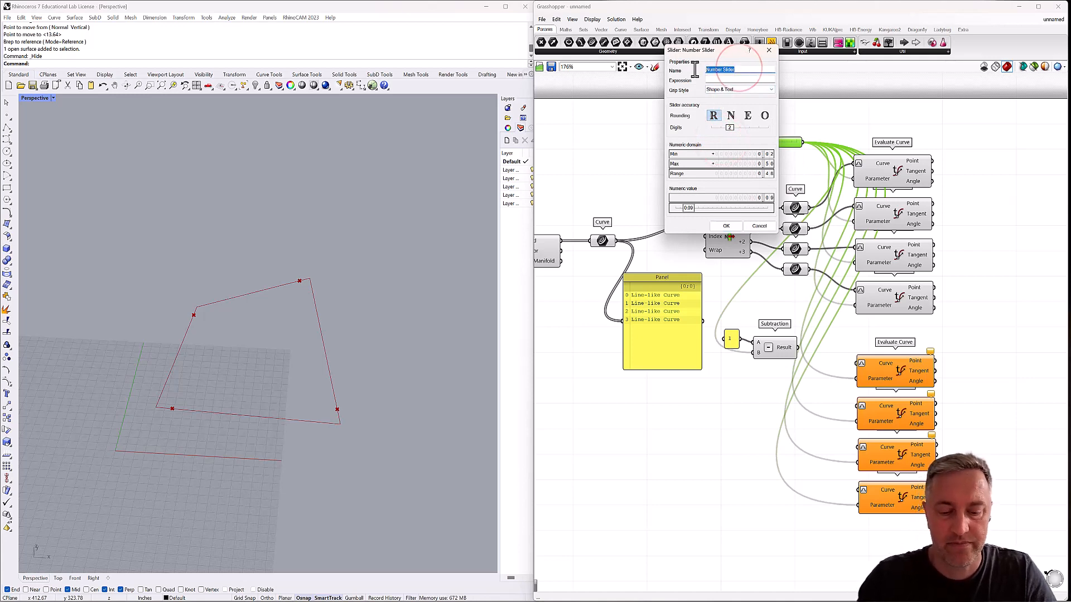
{"action": "type", "text": "middle width"}
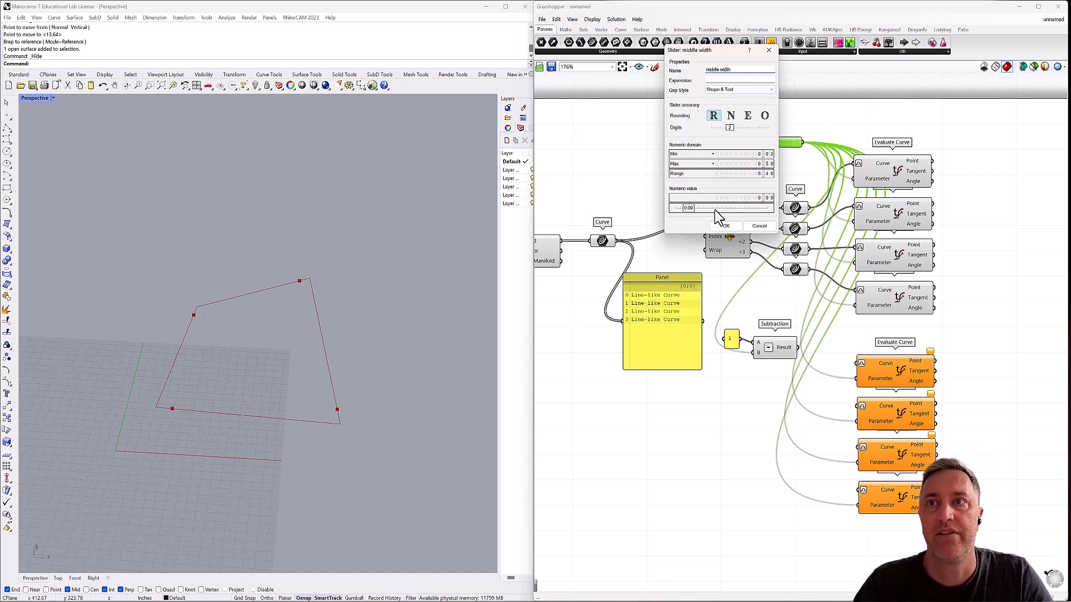
{"action": "left_click", "coordinate": [724, 225]}
Move the middle width slider into the open canvas area below the panel that lists the edge curves.
{"action": "left_click", "coordinate": [727, 143]}
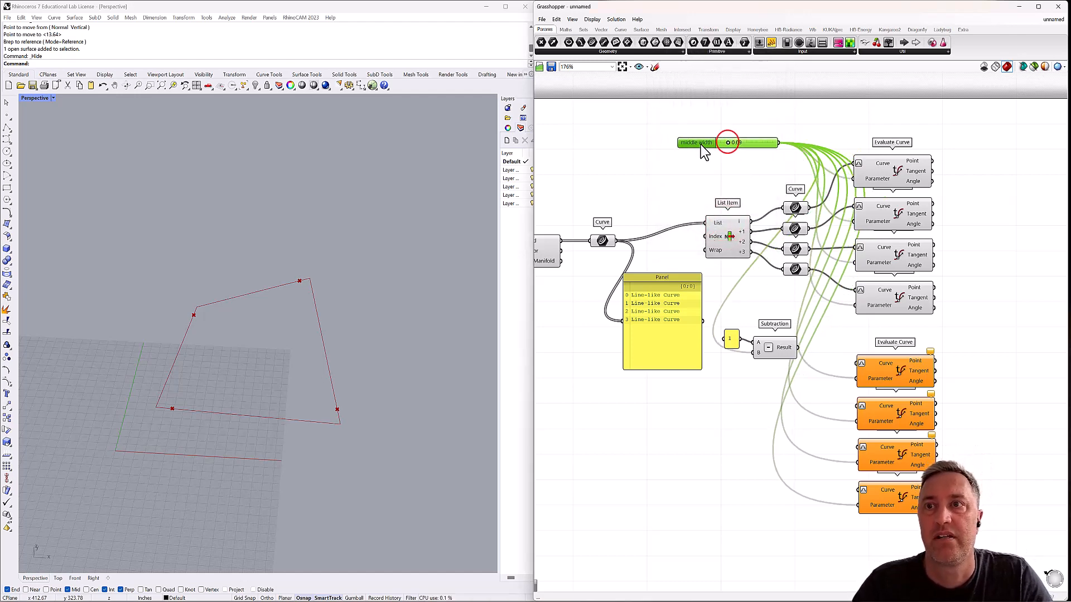
{"action": "left_click_drag", "start_coordinate": [702, 148], "coordinate": [574, 418]}
{"action": "right_click_drag", "start_coordinate": [579, 375], "coordinate": [648, 328]}
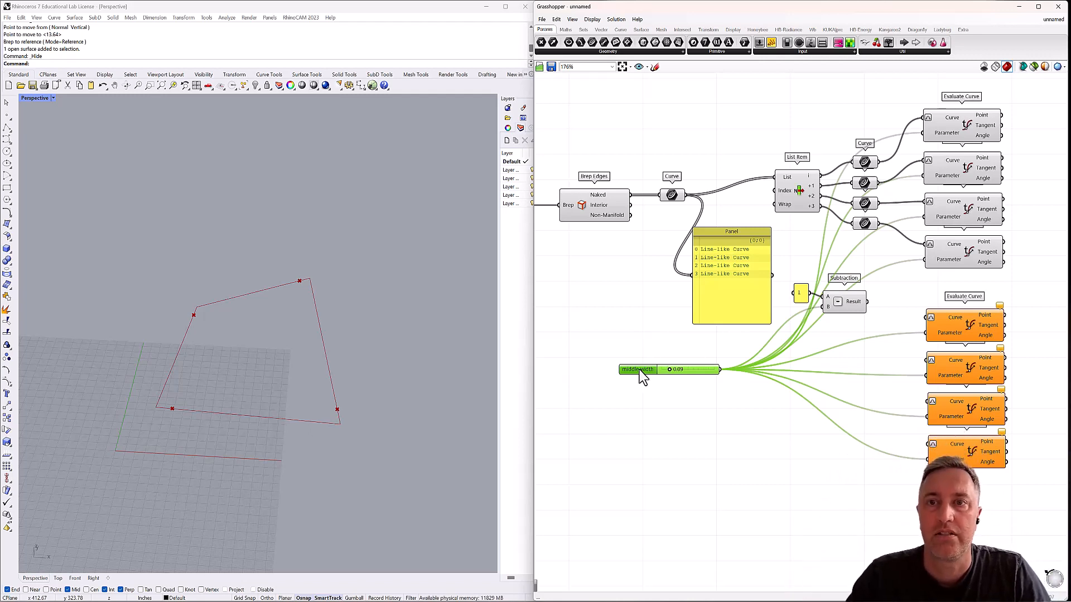
{"action": "left_click_drag", "start_coordinate": [642, 377], "coordinate": [579, 401]}
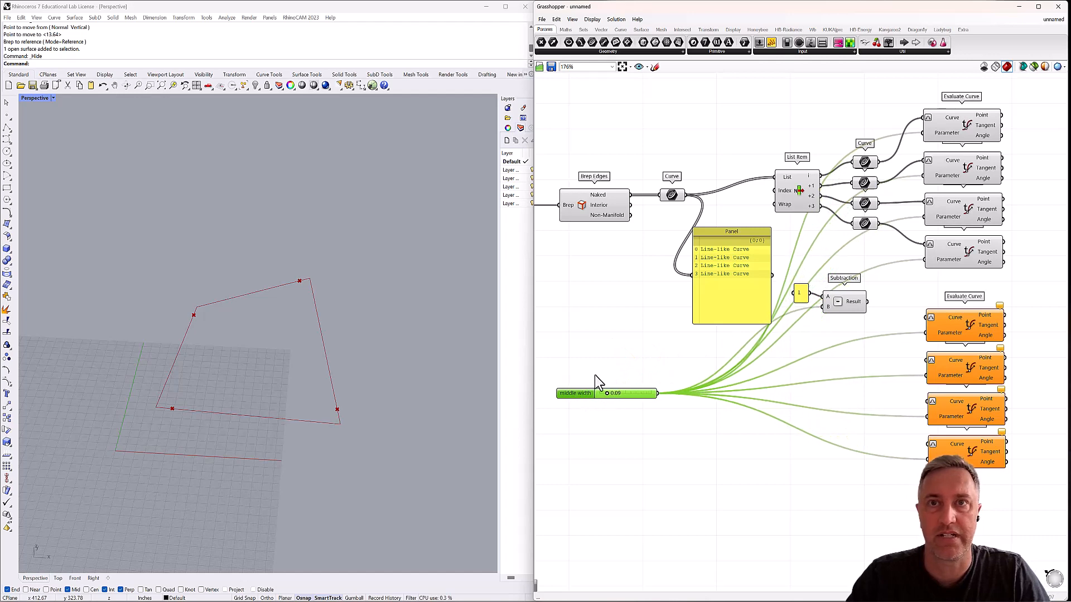
{"action": "right_click_drag", "start_coordinate": [615, 357], "coordinate": [652, 335]}
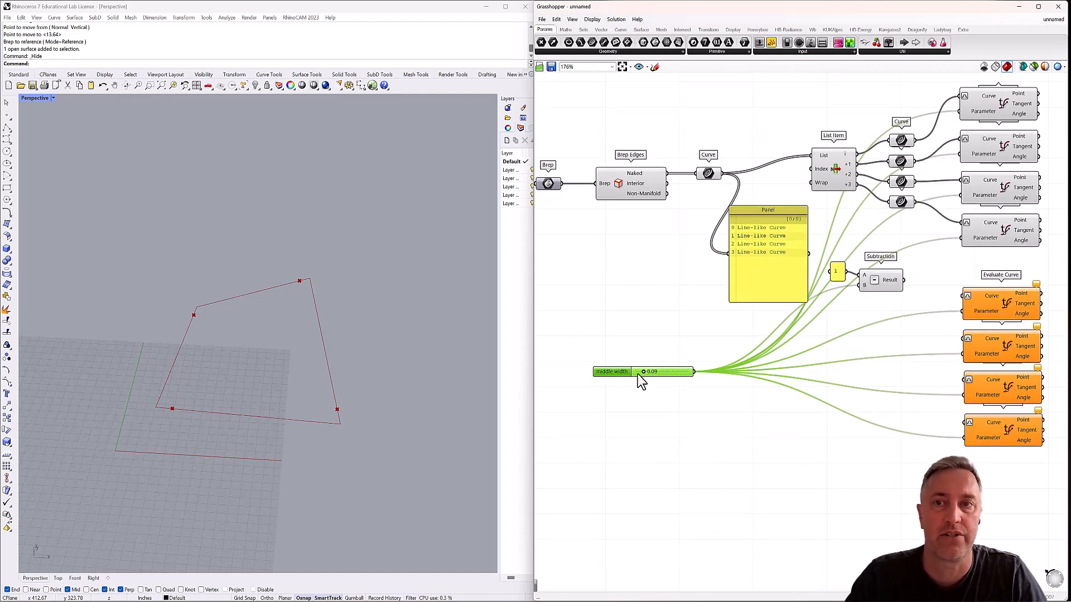
Connect the four Curve parameters in order to the Curve inputs of the lower four Evaluate Curve components.
{"action": "right_click_drag", "start_coordinate": [770, 334], "coordinate": [691, 336]}
{"action": "left_click_drag", "start_coordinate": [840, 144], "coordinate": [888, 299]}
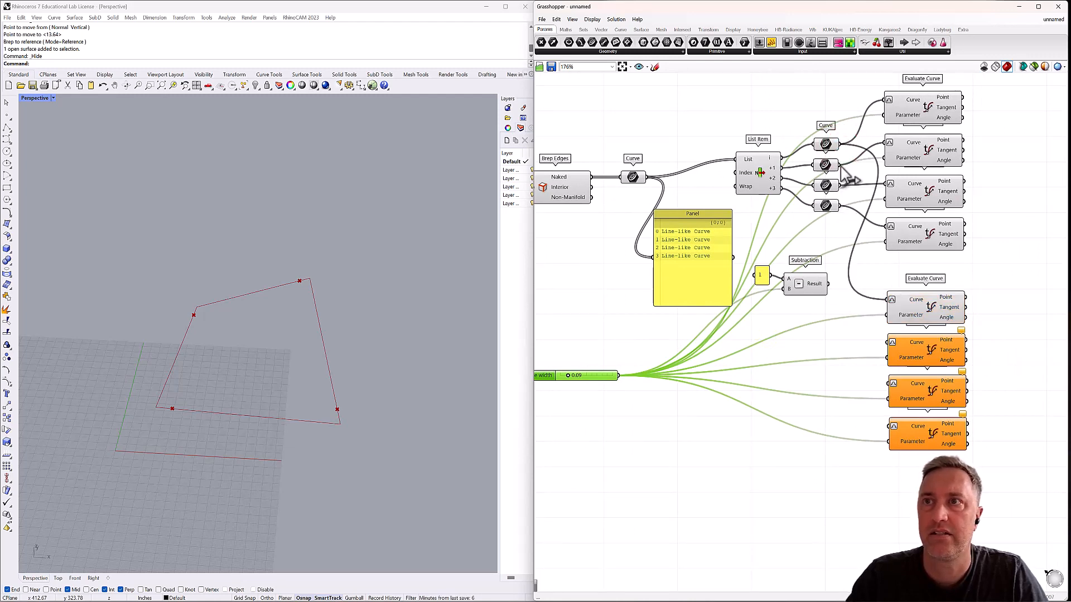
{"action": "left_click_drag", "start_coordinate": [840, 164], "coordinate": [889, 342]}
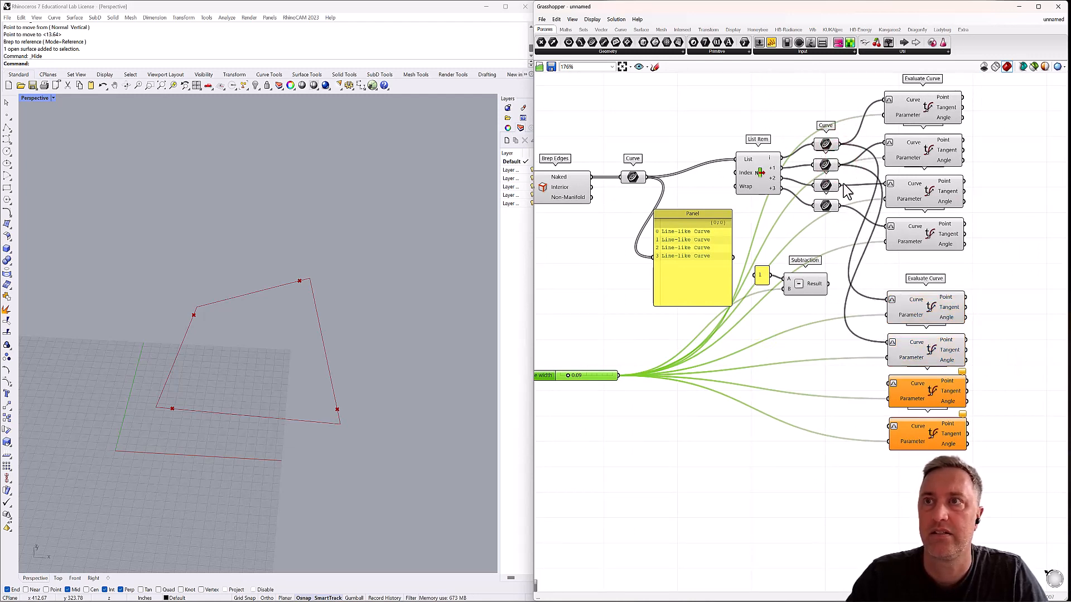
{"action": "left_click_drag", "start_coordinate": [840, 185], "coordinate": [890, 384]}
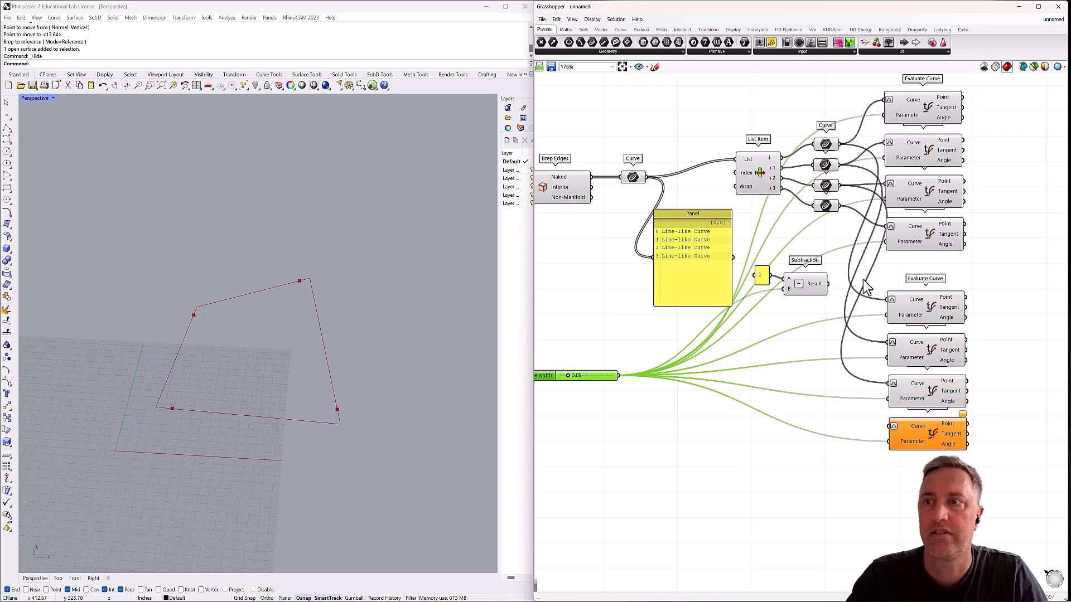
{"action": "left_click_drag", "start_coordinate": [839, 205], "coordinate": [891, 427]}
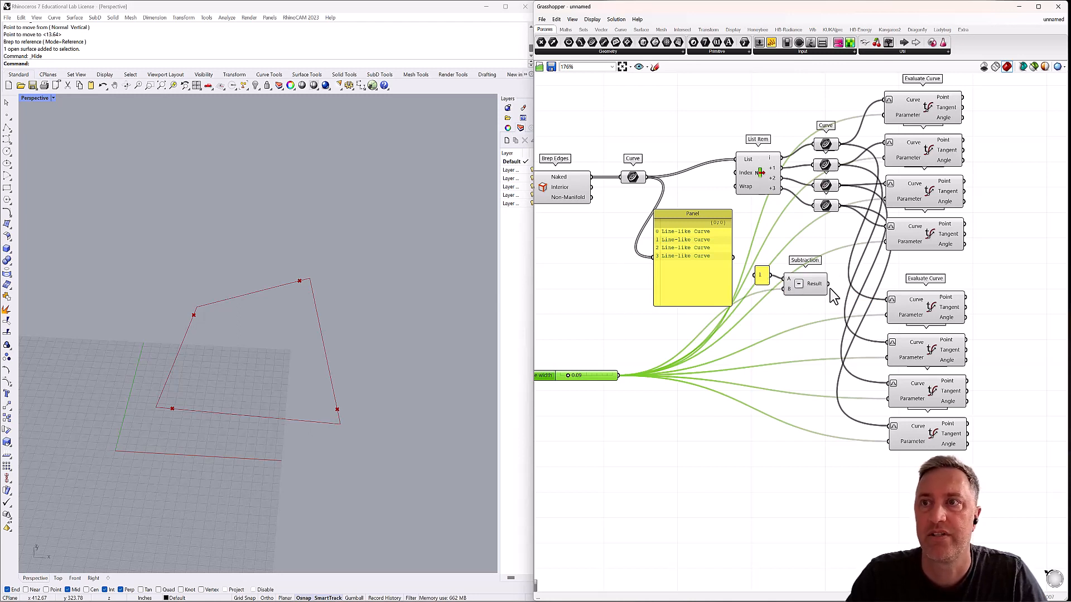
Feed Subtraction's result into the Parameter inputs of the lower four Evaluate Curve components and set the middle width slider to 0.27.
{"action": "left_click_drag", "start_coordinate": [827, 283], "coordinate": [888, 398]}
{"action": "left_click_drag", "start_coordinate": [828, 284], "coordinate": [889, 443]}
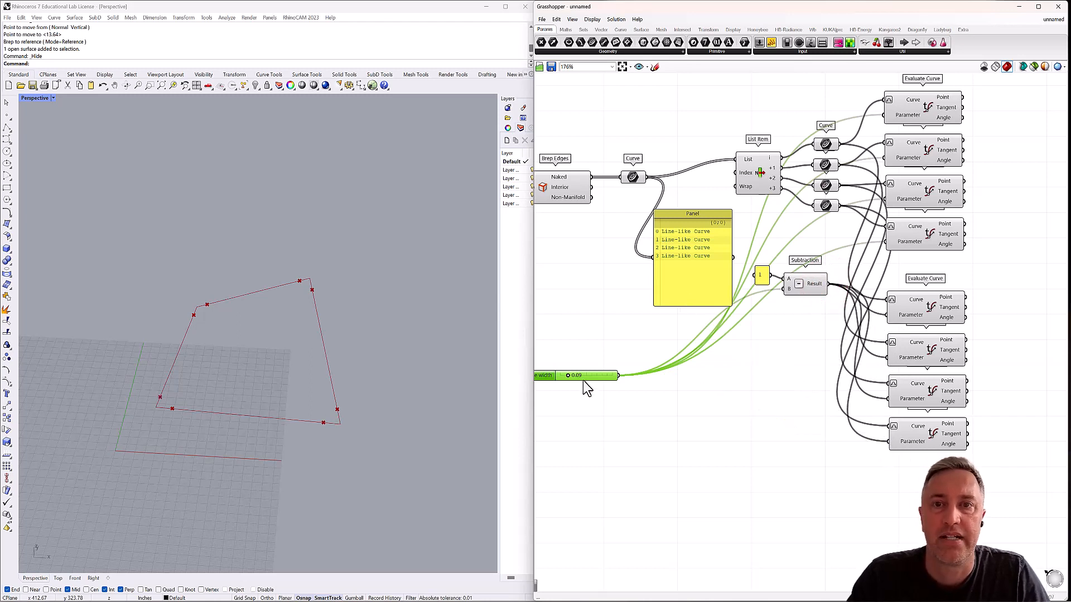
{"action": "mouse_move", "coordinate": [568, 375]}
{"action": "left_mouse_down"}
{"action": "mouse_move", "coordinate": [624, 377]}
{"action": "mouse_move", "coordinate": [561, 378]}
{"action": "mouse_move", "coordinate": [616, 375]}
{"action": "mouse_move", "coordinate": [578, 377]}
{"action": "mouse_move", "coordinate": [587, 377]}
{"action": "left_mouse_up"}
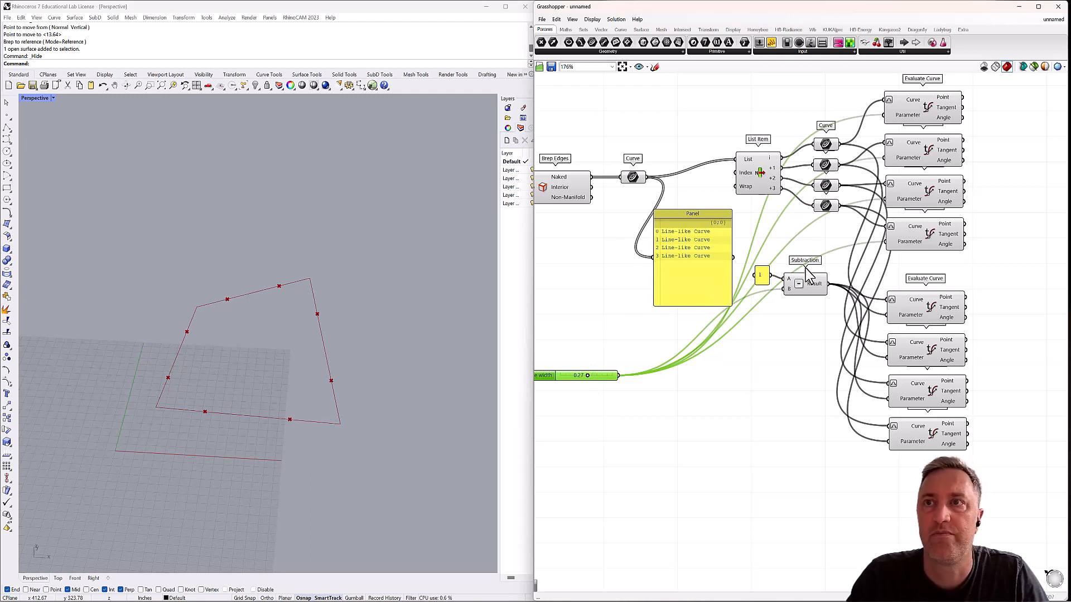
Limit the middle width slider to a maximum of 0.40 and set its value to 0.13.
{"action": "right_click_drag", "start_coordinate": [570, 356], "coordinate": [617, 370]}
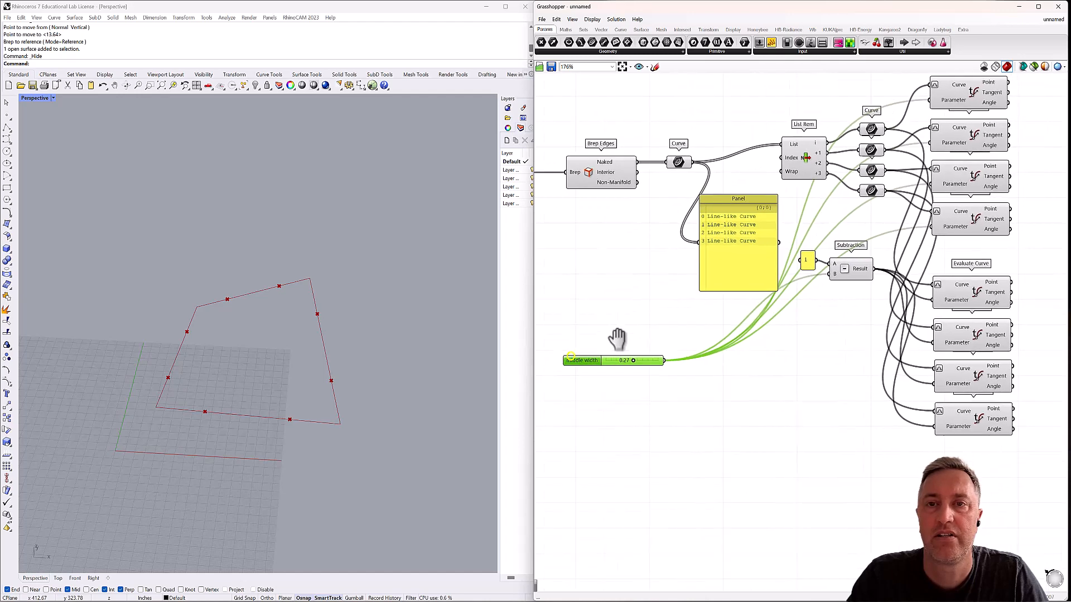
{"action": "double_click", "coordinate": [582, 361]}
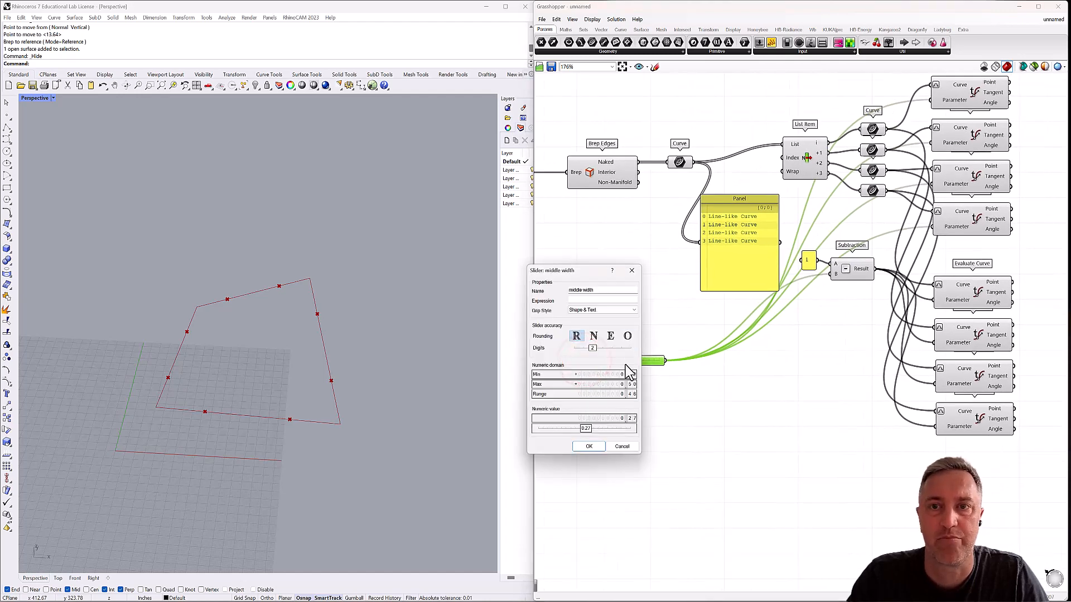
{"action": "double_click", "coordinate": [631, 385]}
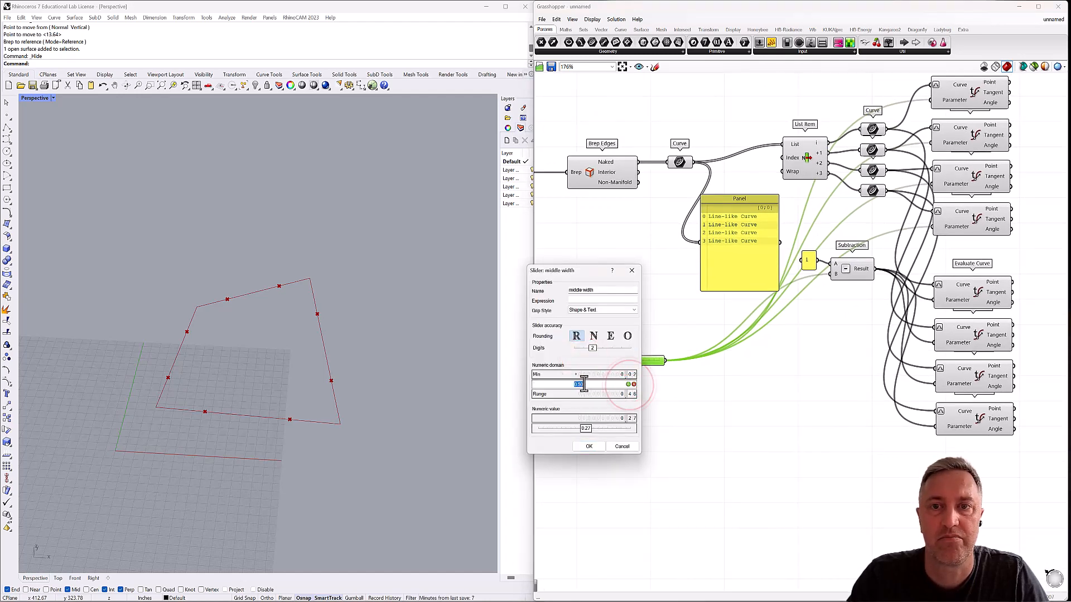
{"action": "left_click", "coordinate": [583, 384]}
{"action": "key", "text": "BackSpace"}
{"action": "key", "text": "BackSpace"}
{"action": "key", "text": "BackSpace"}
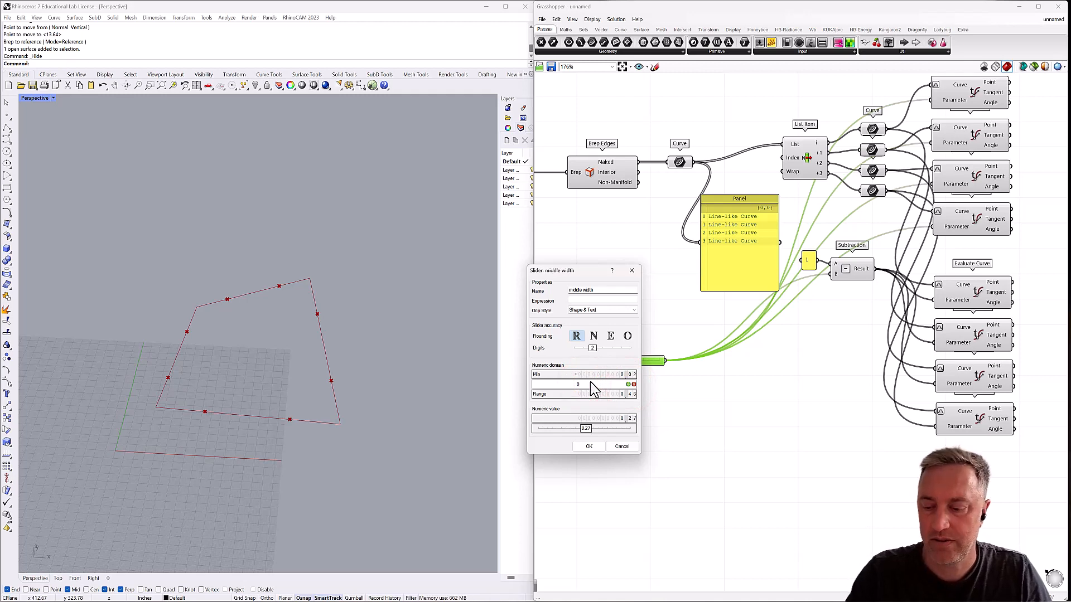
{"action": "type", "text": ".40"}
{"action": "left_click", "coordinate": [589, 446]}
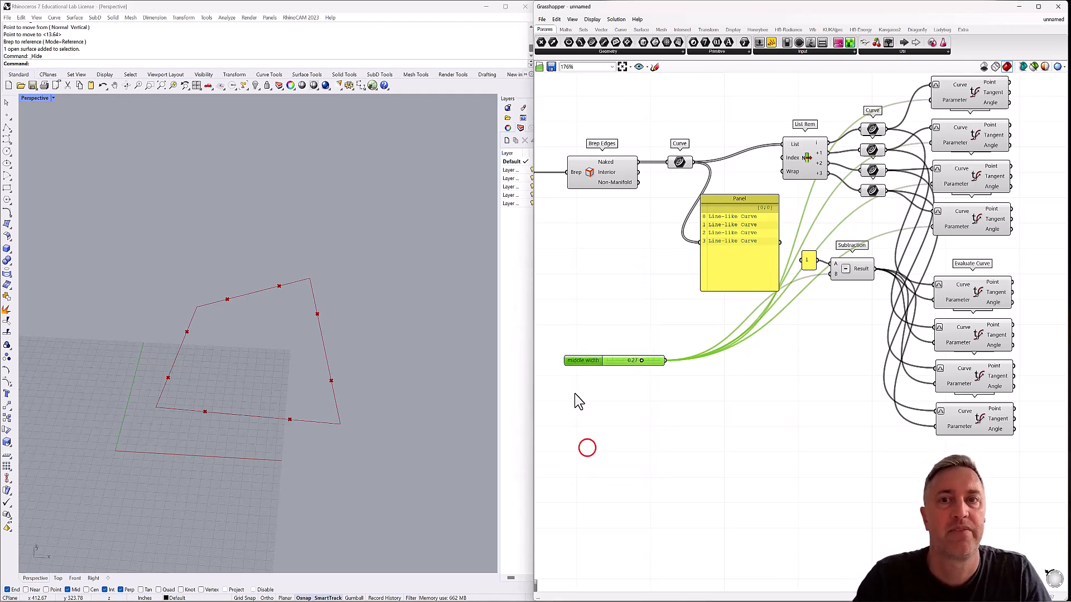
{"action": "mouse_move", "coordinate": [643, 364]}
{"action": "left_mouse_down"}
{"action": "mouse_move", "coordinate": [676, 366]}
{"action": "mouse_move", "coordinate": [596, 368]}
{"action": "mouse_move", "coordinate": [677, 366]}
{"action": "mouse_move", "coordinate": [627, 363]}
{"action": "left_mouse_up"}
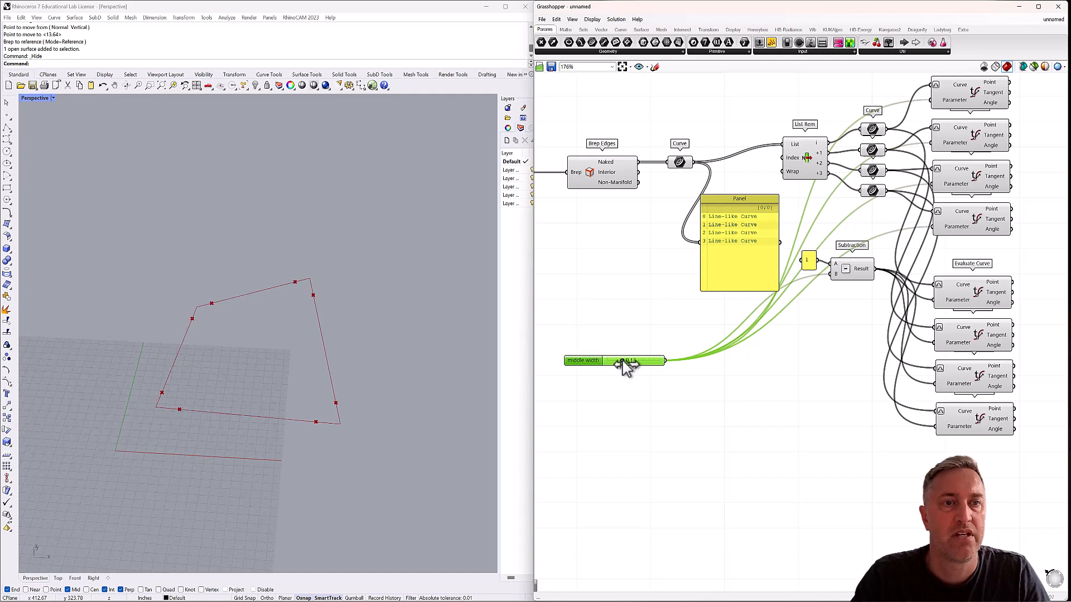
{"action": "left_click", "coordinate": [622, 329]}
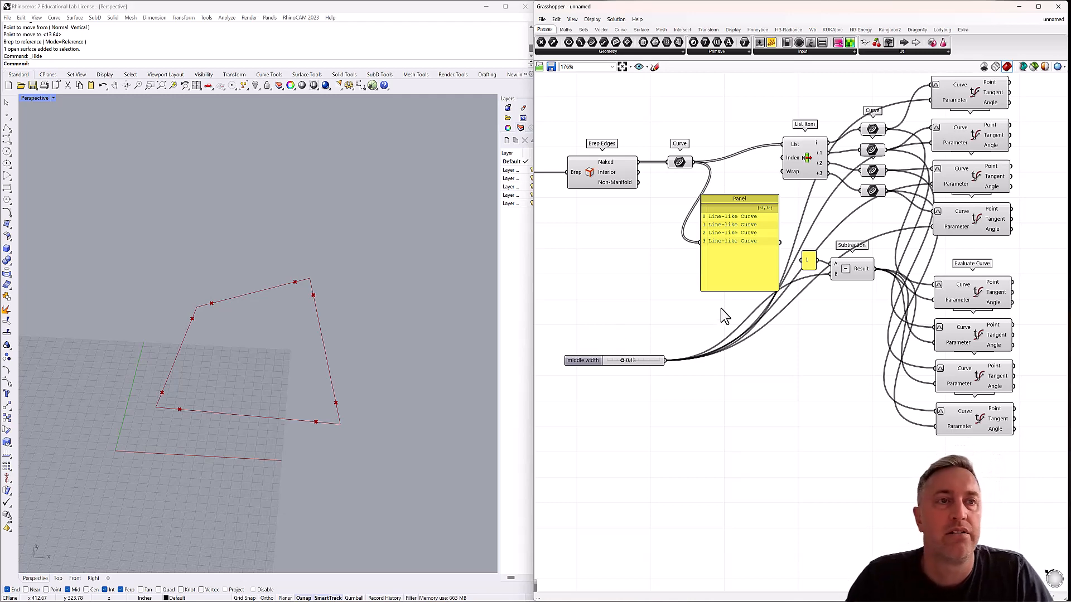
Add a two-point Line component beyond the Evaluate Curve stack and duplicate it into two stacked pairs, four Line components in all.
{"action": "scroll", "coordinate": [773, 336], "scroll_direction": "down", "scroll_amount": 1}
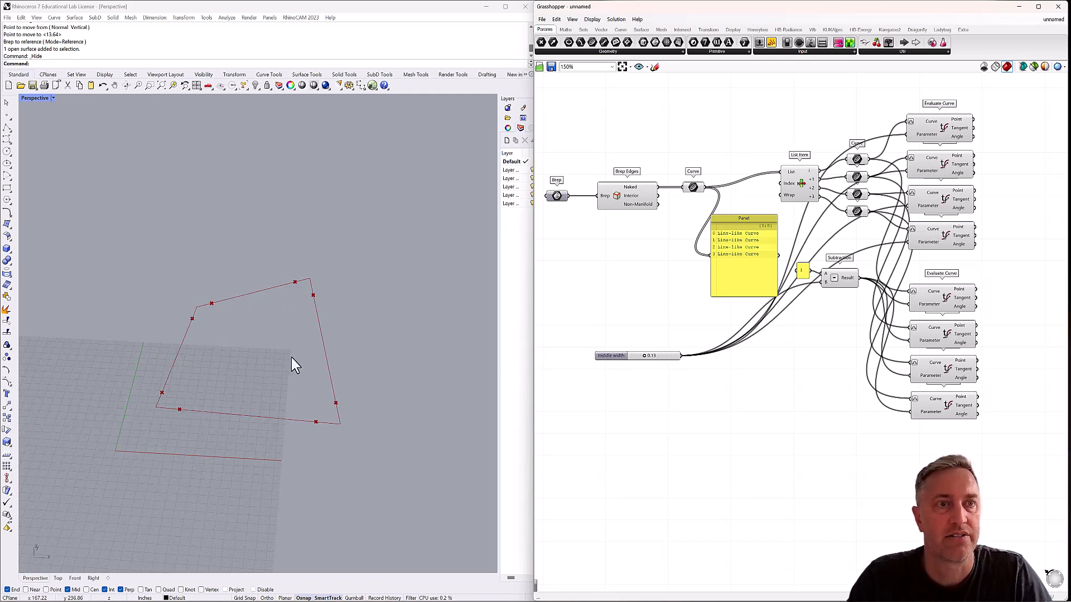
{"action": "right_click_drag", "start_coordinate": [825, 339], "coordinate": [667, 359]}
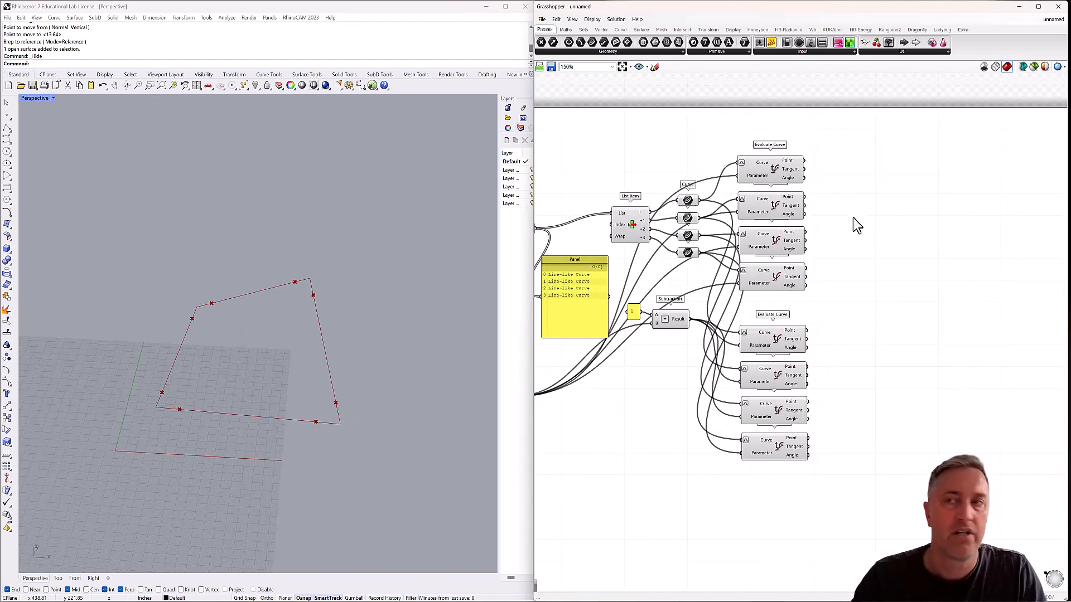
{"action": "double_click", "coordinate": [847, 186]}
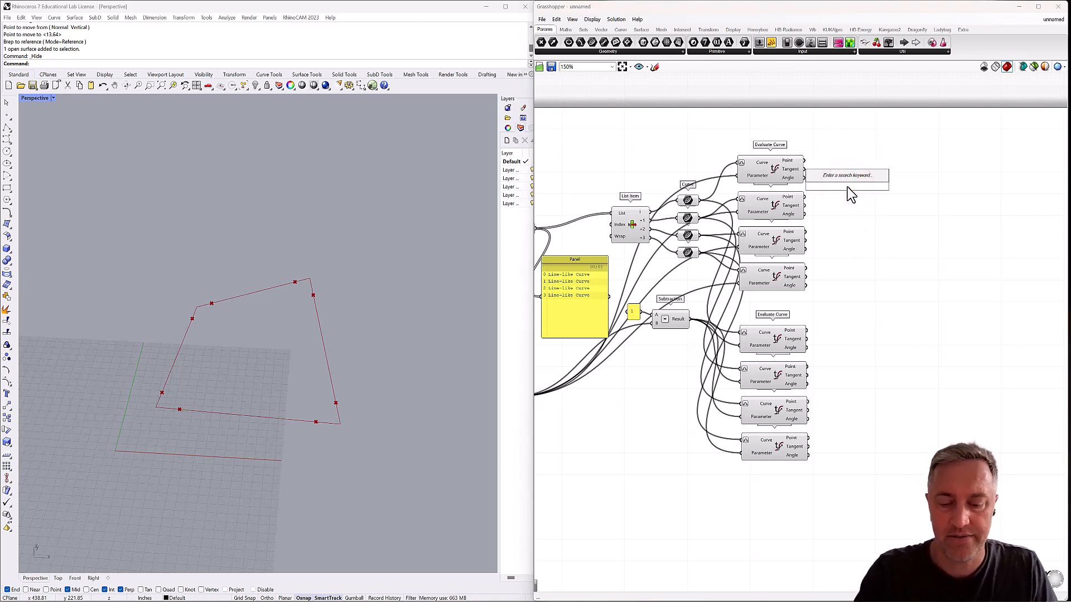
{"action": "type", "text": "line"}
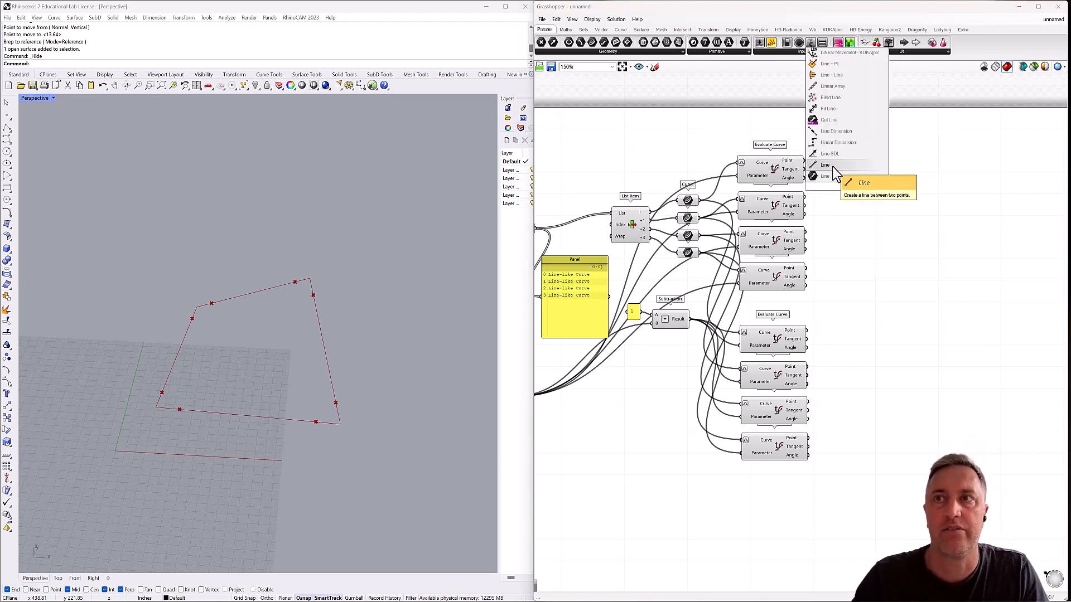
{"action": "left_click", "coordinate": [834, 176]}
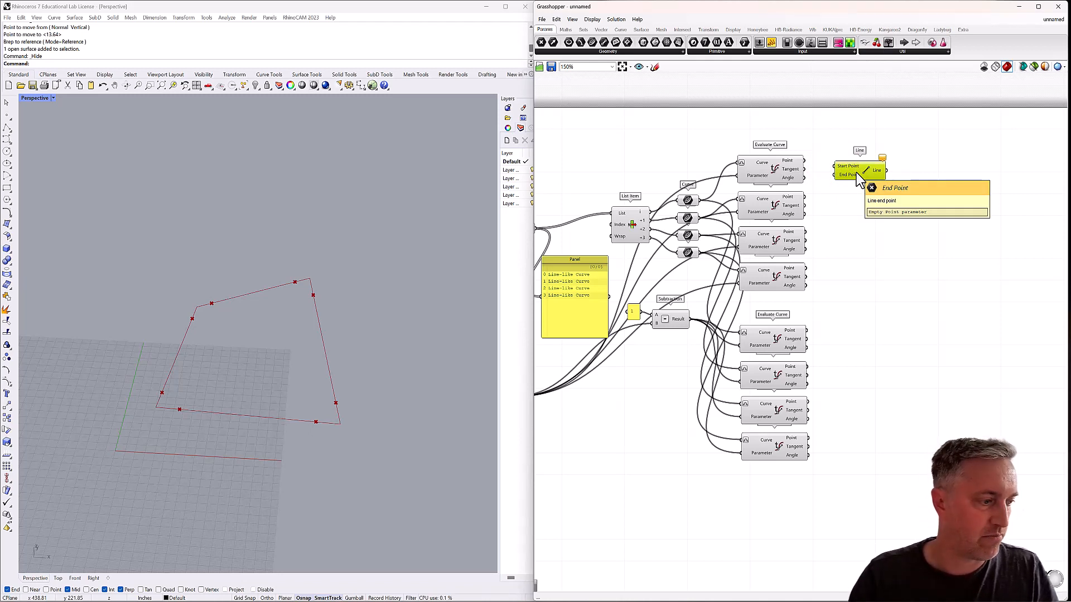
{"action": "left_click_drag", "start_coordinate": [859, 177], "coordinate": [855, 211], "text": "alt"}
{"action": "left_click_drag", "start_coordinate": [906, 239], "coordinate": [864, 267]}
{"action": "left_click", "coordinate": [880, 222]}
{"action": "left_click_drag", "start_coordinate": [908, 167], "coordinate": [917, 261]}
{"action": "left_click", "coordinate": [838, 248]}
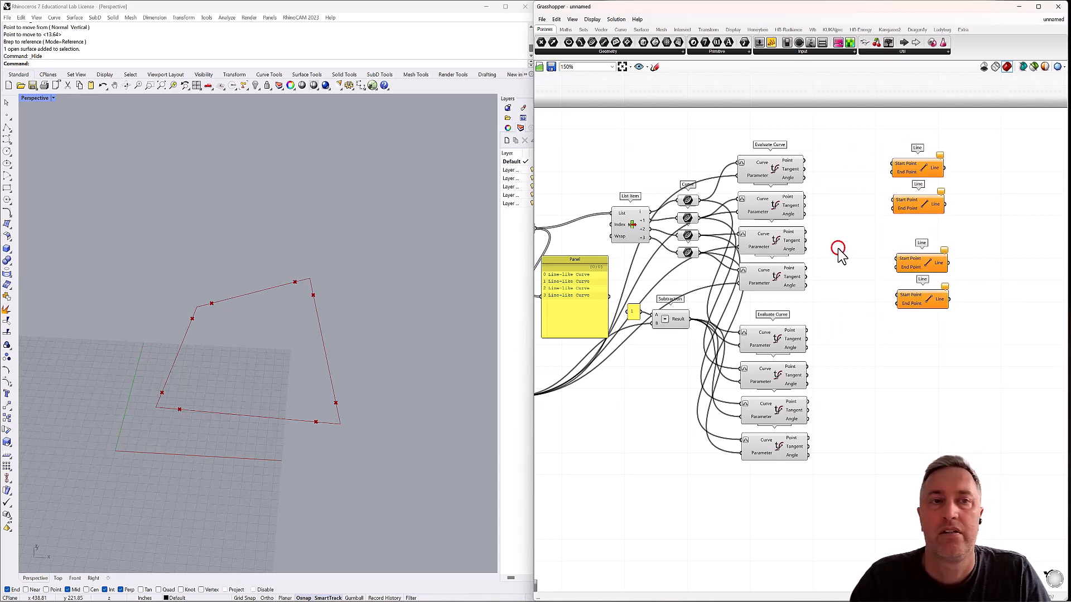
Group all eight Evaluate Curve components and name the group diagonals.
{"action": "left_click_drag", "start_coordinate": [825, 136], "coordinate": [731, 491]}
{"action": "right_click", "coordinate": [780, 304]}
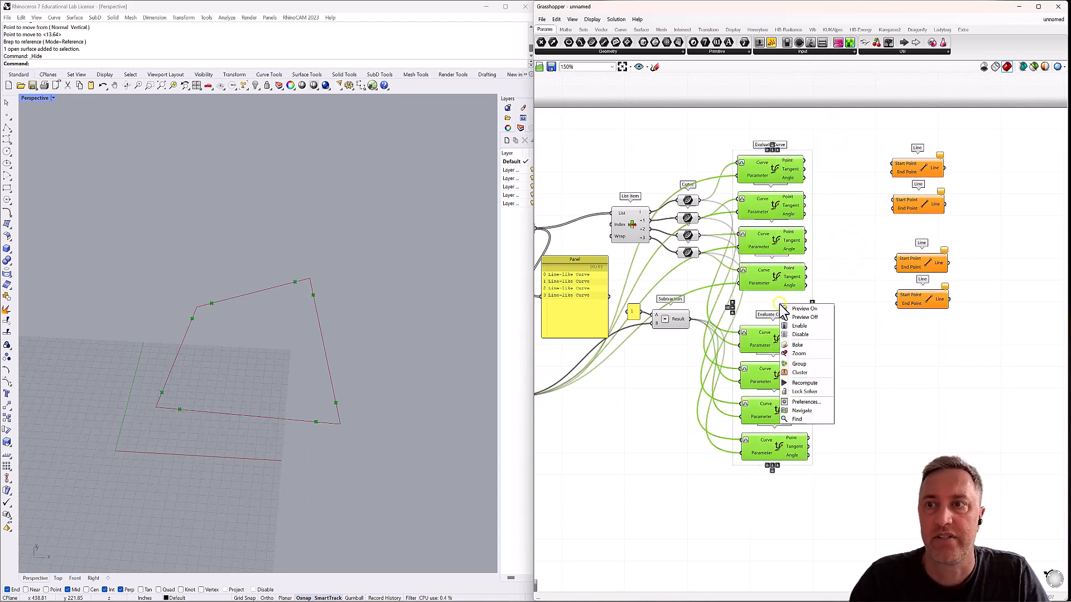
{"action": "left_click", "coordinate": [803, 365]}
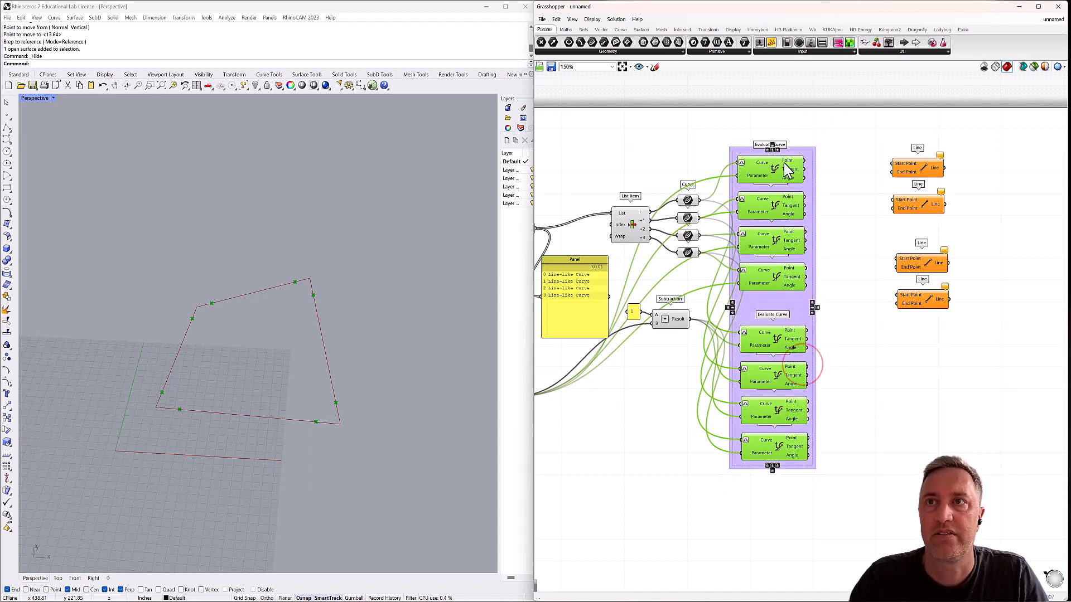
{"action": "right_click", "coordinate": [807, 151]}
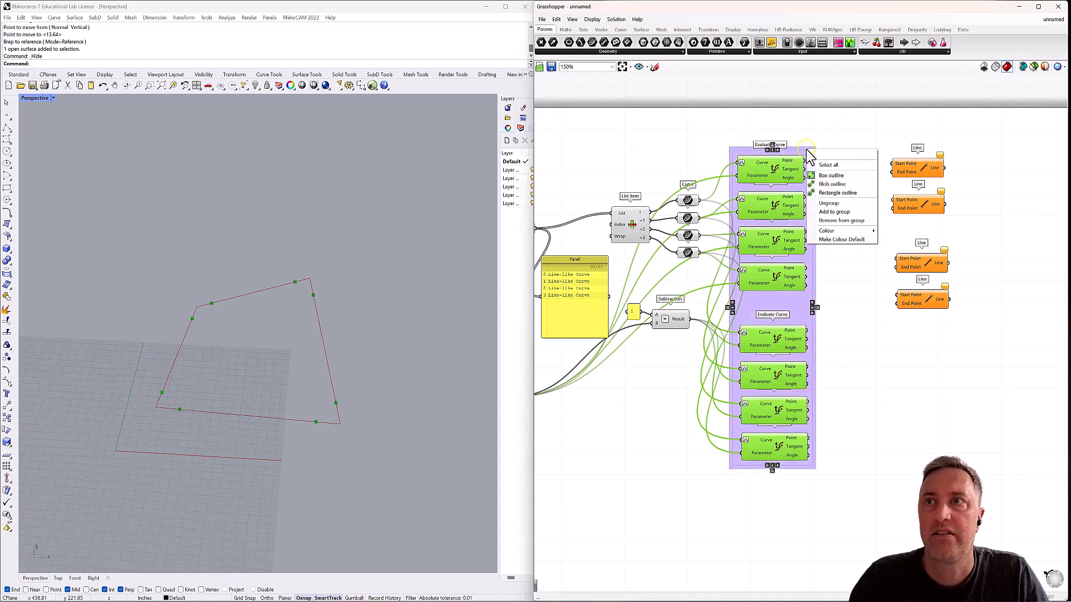
{"action": "left_click", "coordinate": [826, 154]}
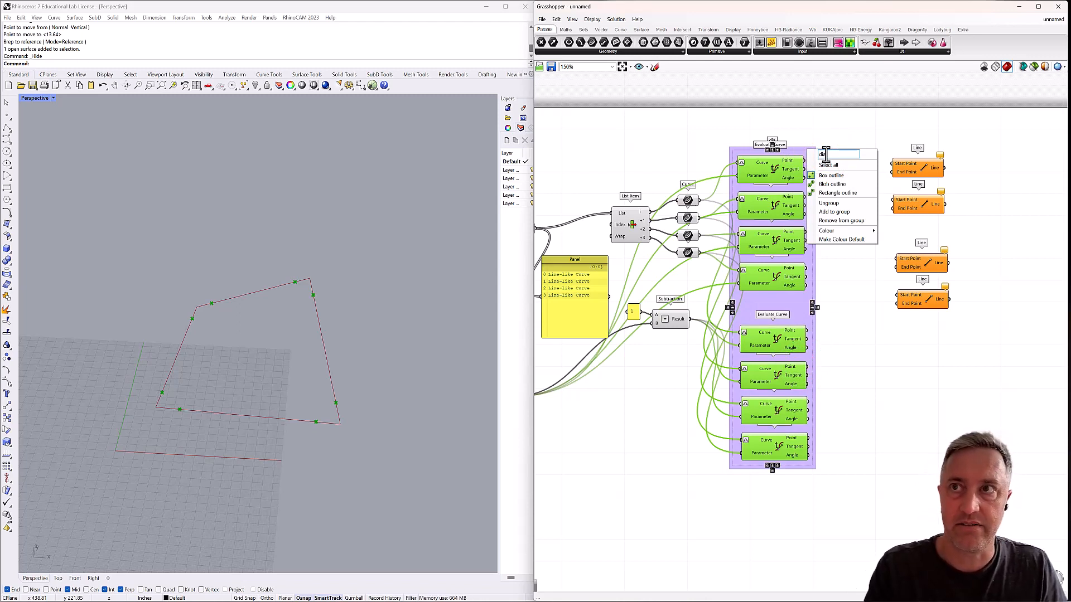
{"action": "type", "text": "diagonals"}
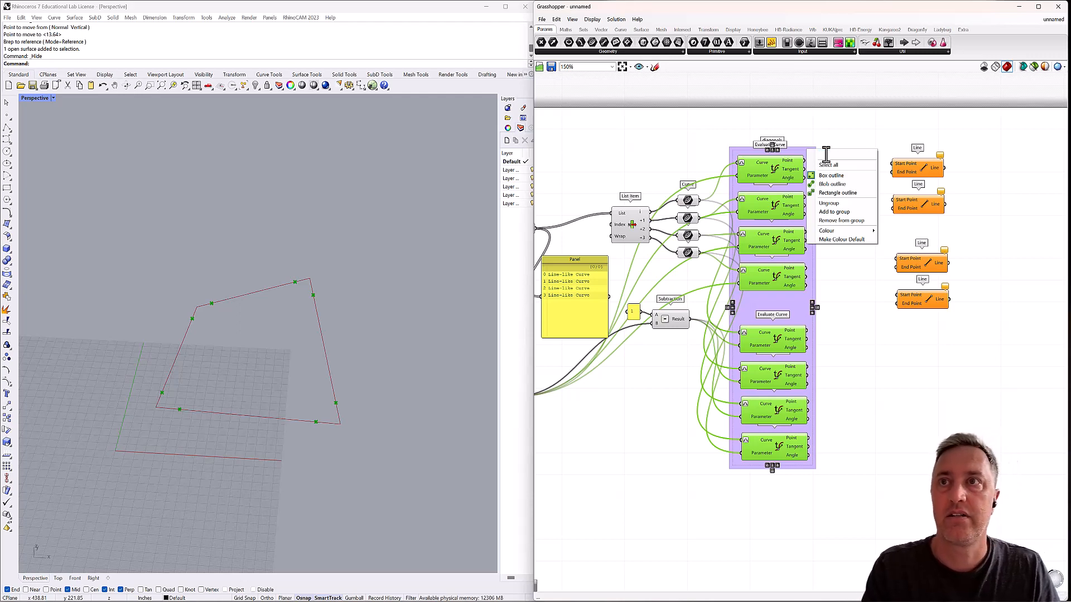
{"action": "key", "text": "Return"}
{"action": "left_click", "coordinate": [826, 138]}
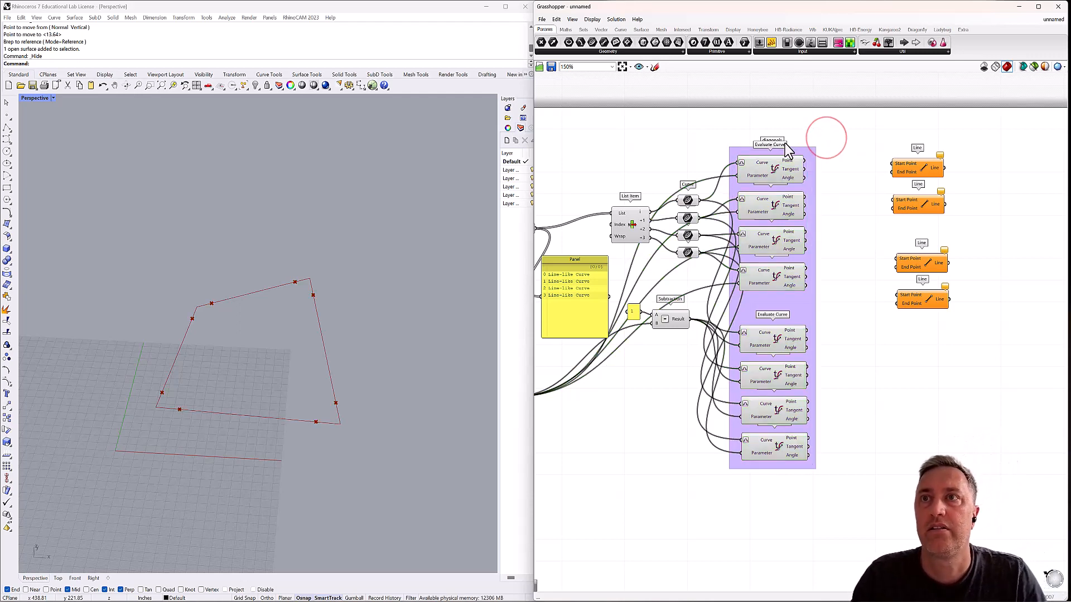
Examine which edge point each Evaluate Curve component in the diagonals group produces on the surface outline.
{"action": "left_click_drag", "start_coordinate": [806, 150], "coordinate": [794, 171]}
{"action": "left_click", "coordinate": [789, 162]}
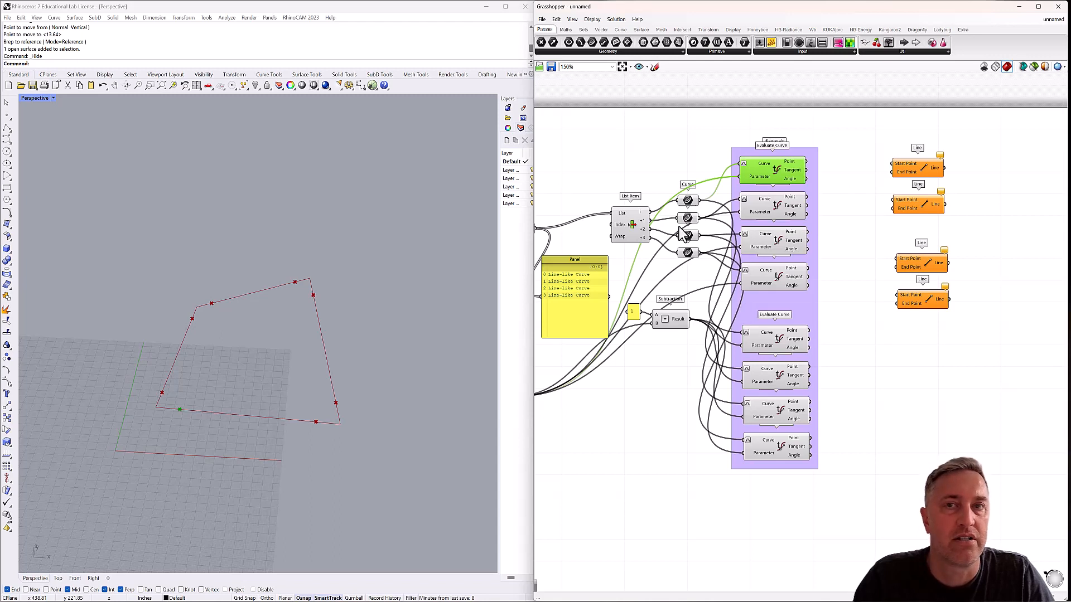
{"action": "left_click", "coordinate": [829, 173]}
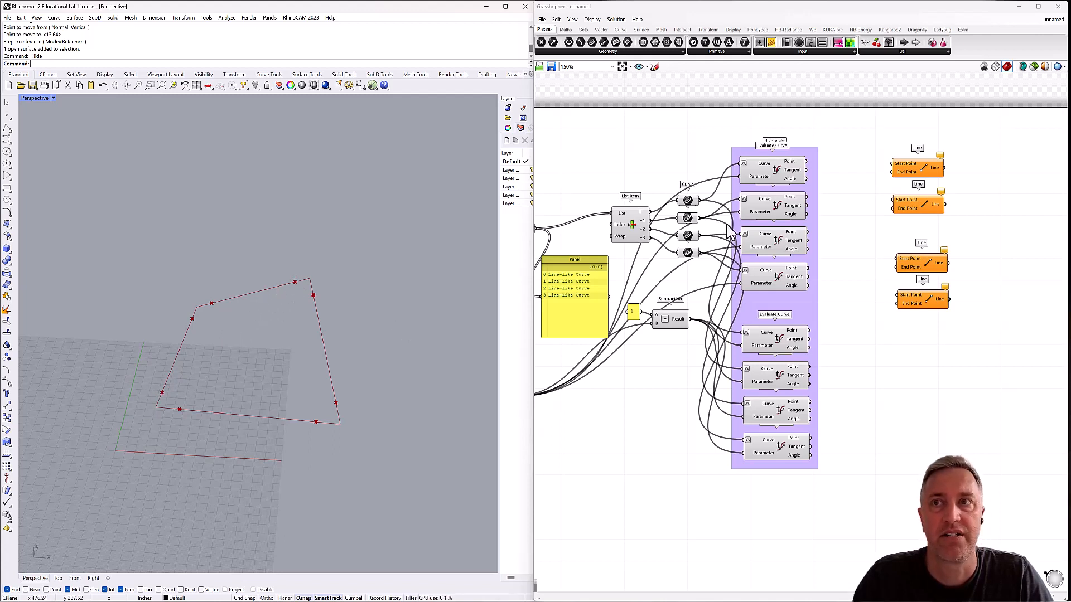
{"action": "left_click", "coordinate": [773, 177]}
{"action": "left_click", "coordinate": [771, 210]}
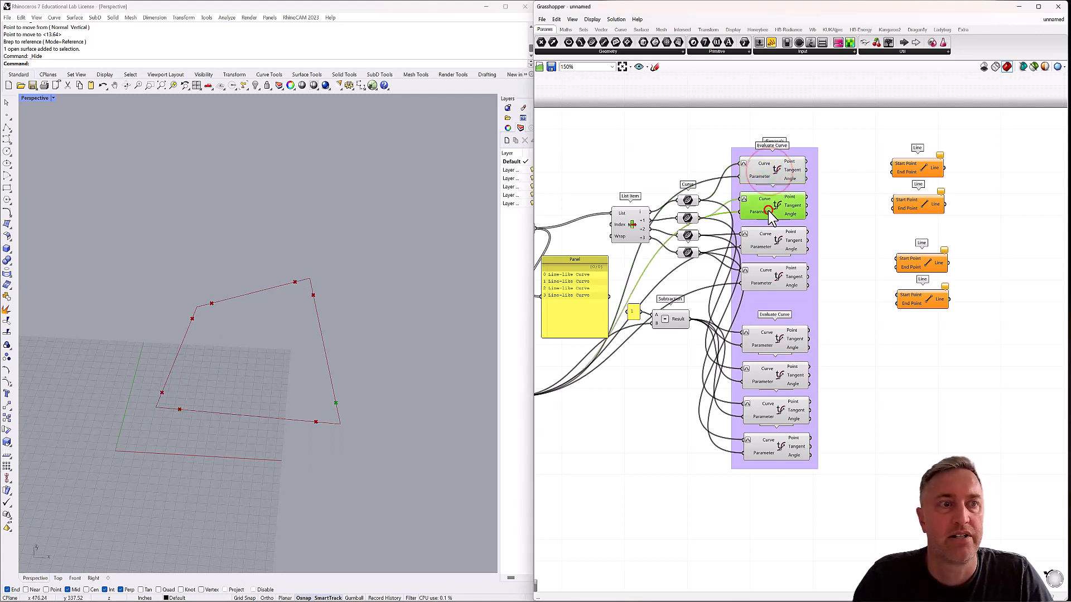
{"action": "left_click", "coordinate": [768, 241]}
{"action": "left_click", "coordinate": [771, 276]}
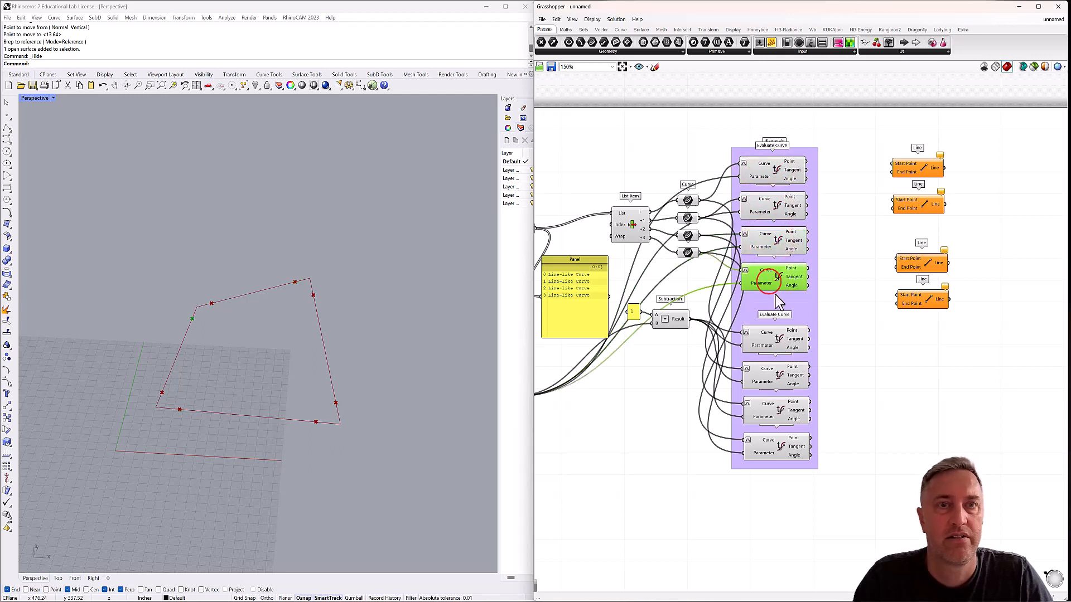
{"action": "left_click", "coordinate": [780, 340]}
{"action": "left_click", "coordinate": [781, 373]}
{"action": "left_click", "coordinate": [769, 409]}
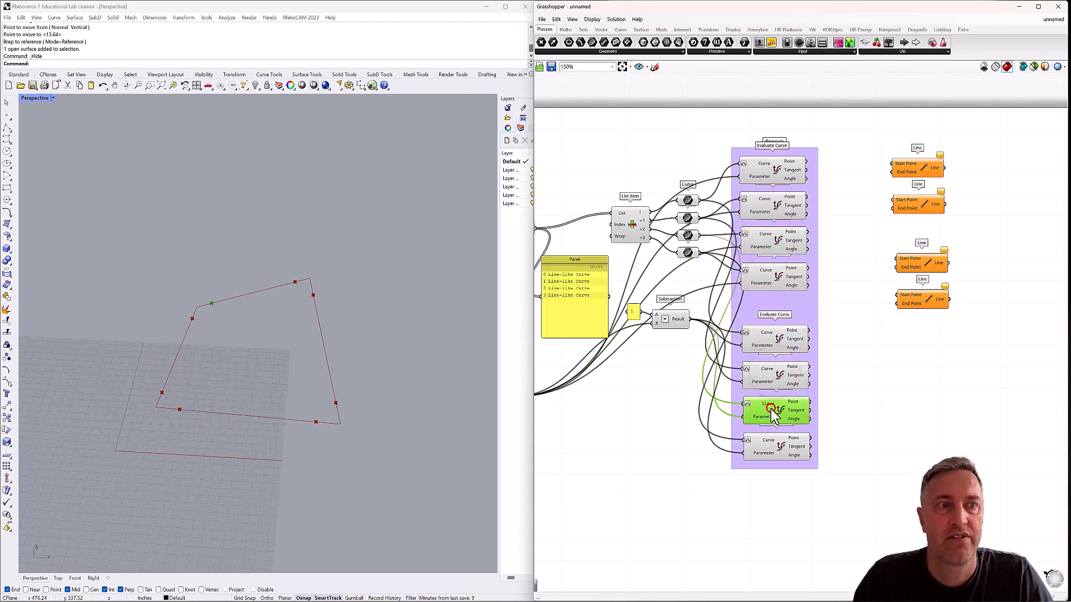
Connect the eighth Evaluate Curve's Point to the first Line's Start Point and the third Evaluate Curve's Point to its End Point.
{"action": "left_click", "coordinate": [779, 444]}
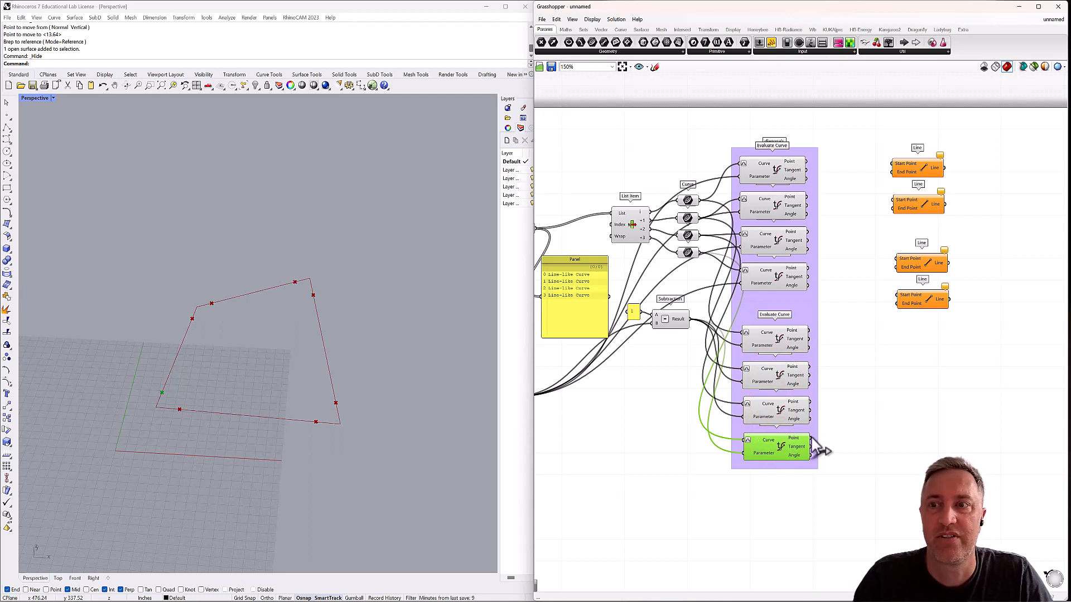
{"action": "left_click_drag", "start_coordinate": [810, 436], "coordinate": [931, 172]}
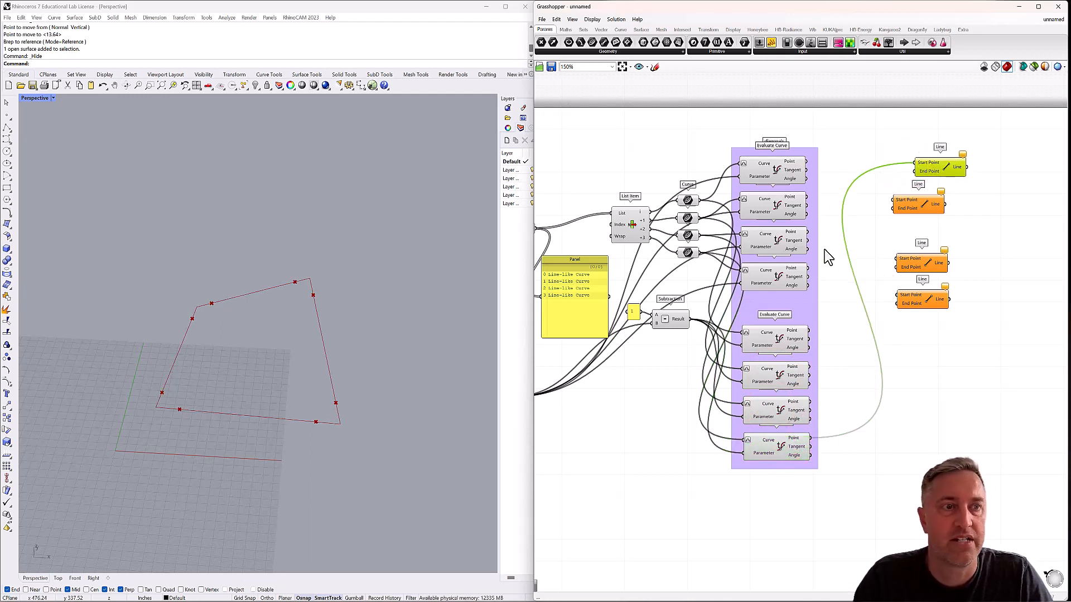
{"action": "left_click", "coordinate": [777, 455]}
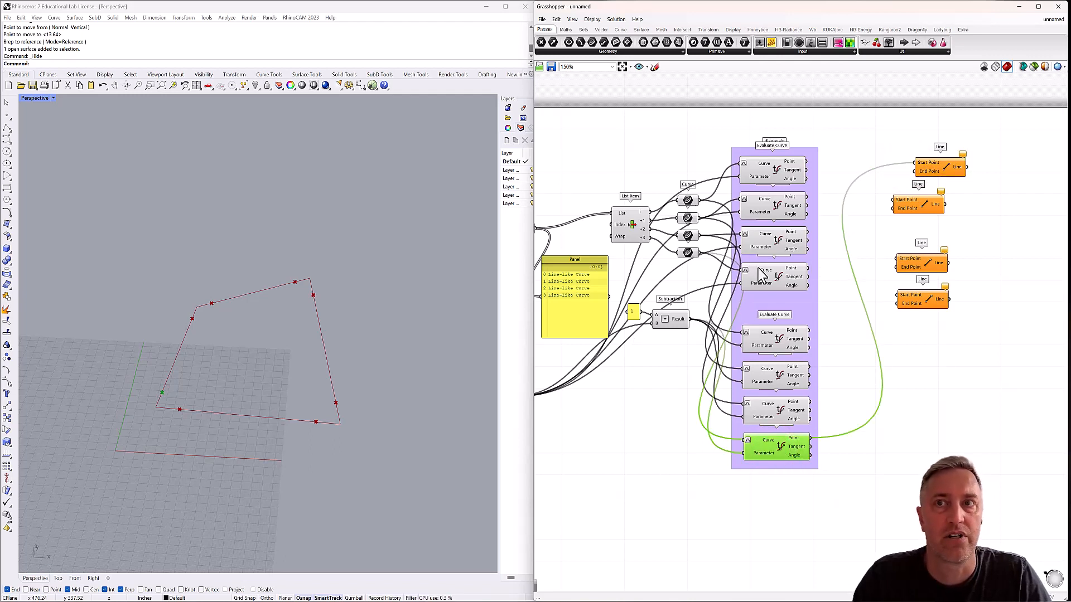
{"action": "left_click", "coordinate": [765, 169]}
{"action": "left_click", "coordinate": [768, 207]}
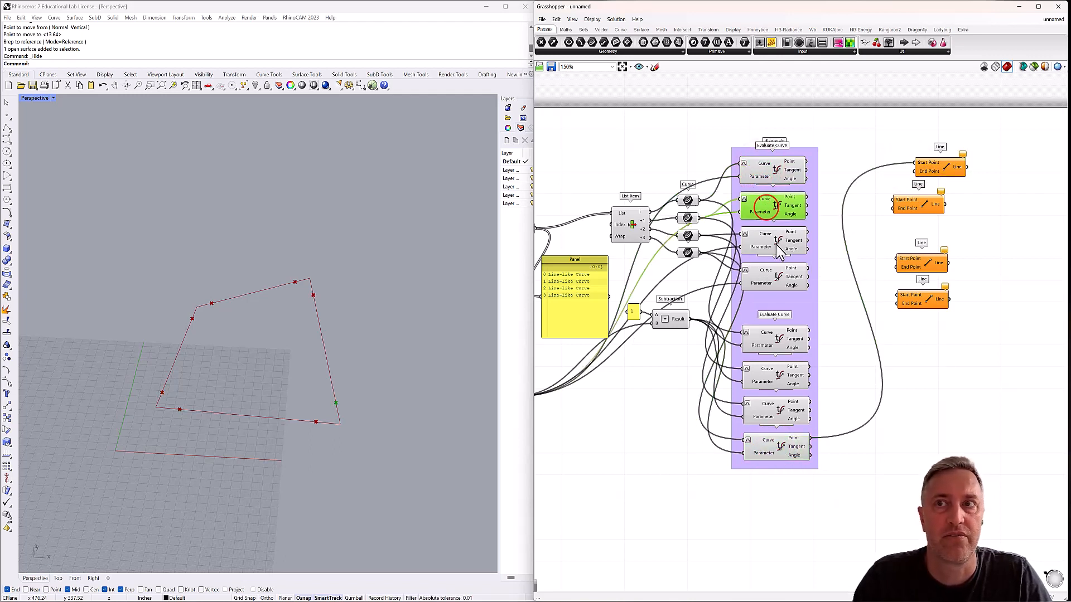
{"action": "left_click", "coordinate": [776, 243]}
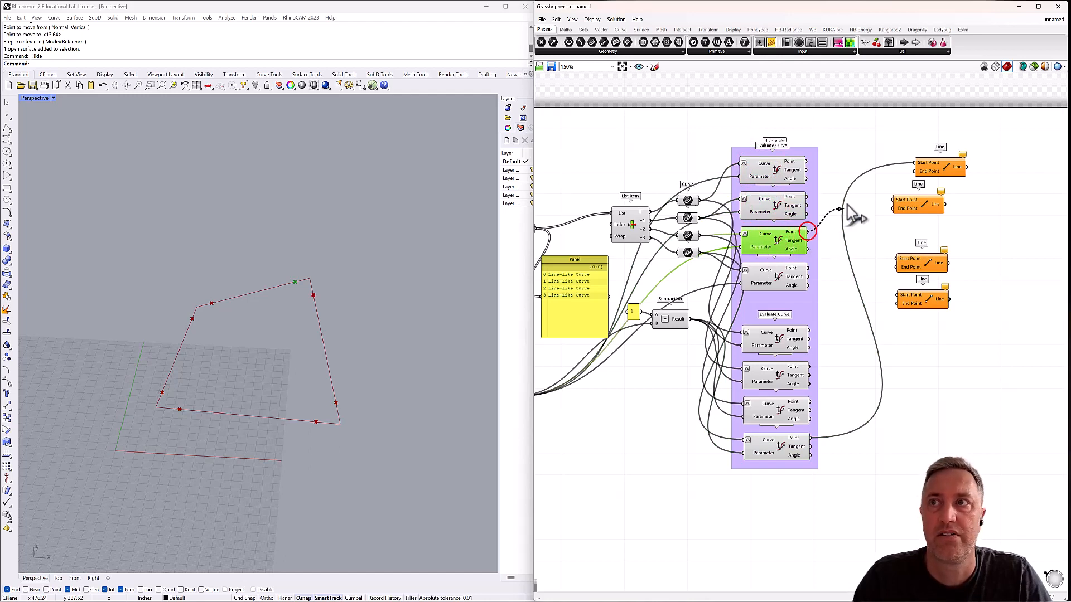
{"action": "left_click_drag", "start_coordinate": [853, 213], "coordinate": [915, 171]}
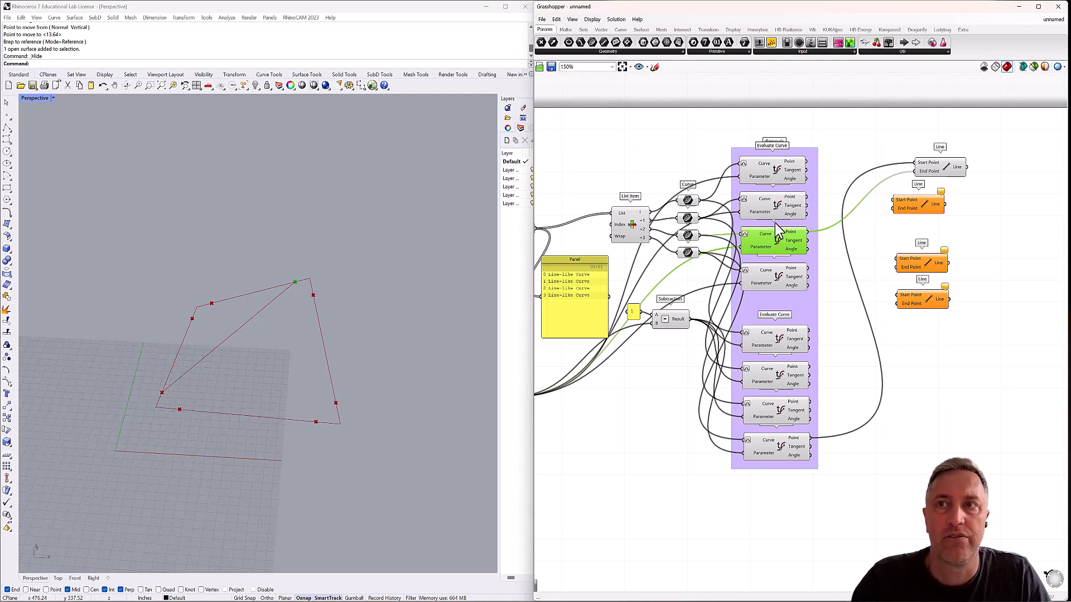
Check the remaining edge points and feed the first Evaluate Curve's Point into the second Line's Start Point.
{"action": "left_click", "coordinate": [774, 281]}
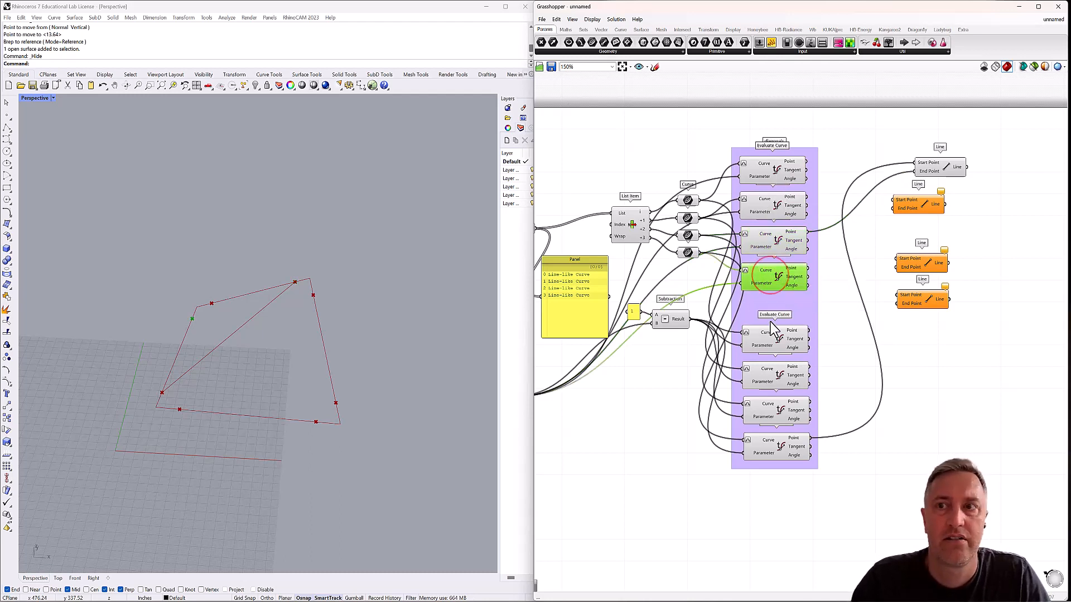
{"action": "left_click", "coordinate": [770, 336]}
{"action": "left_click", "coordinate": [776, 373]}
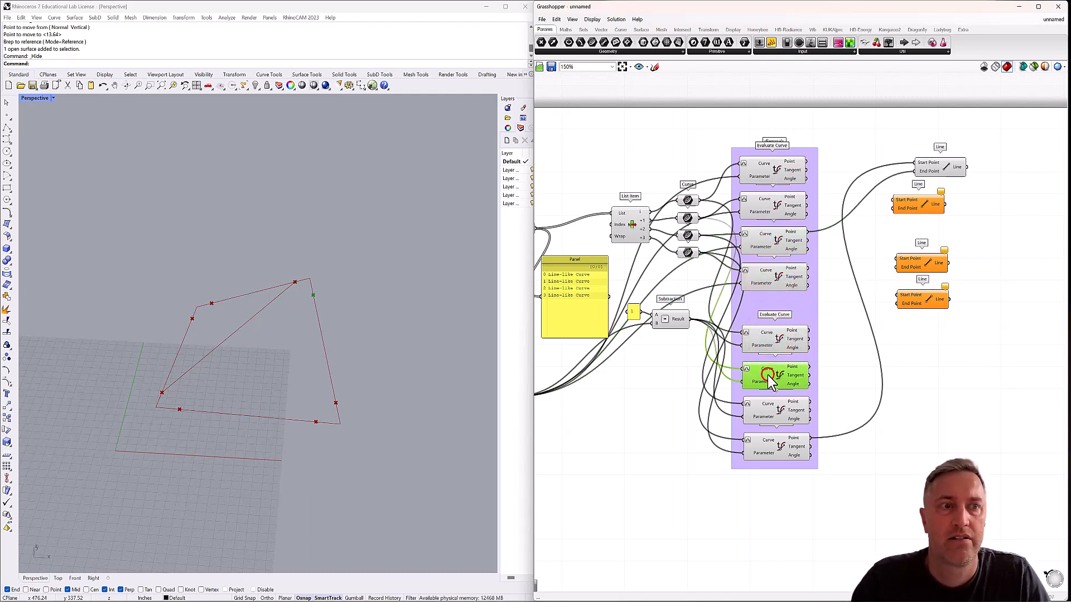
{"action": "left_click", "coordinate": [768, 414]}
{"action": "left_click", "coordinate": [772, 449]}
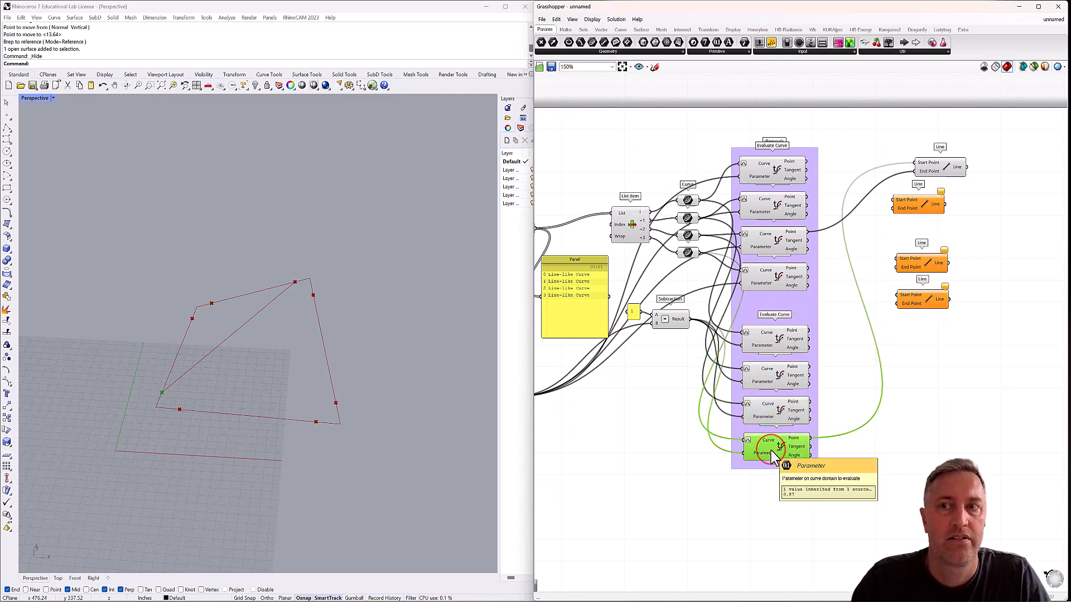
{"action": "left_click", "coordinate": [774, 172]}
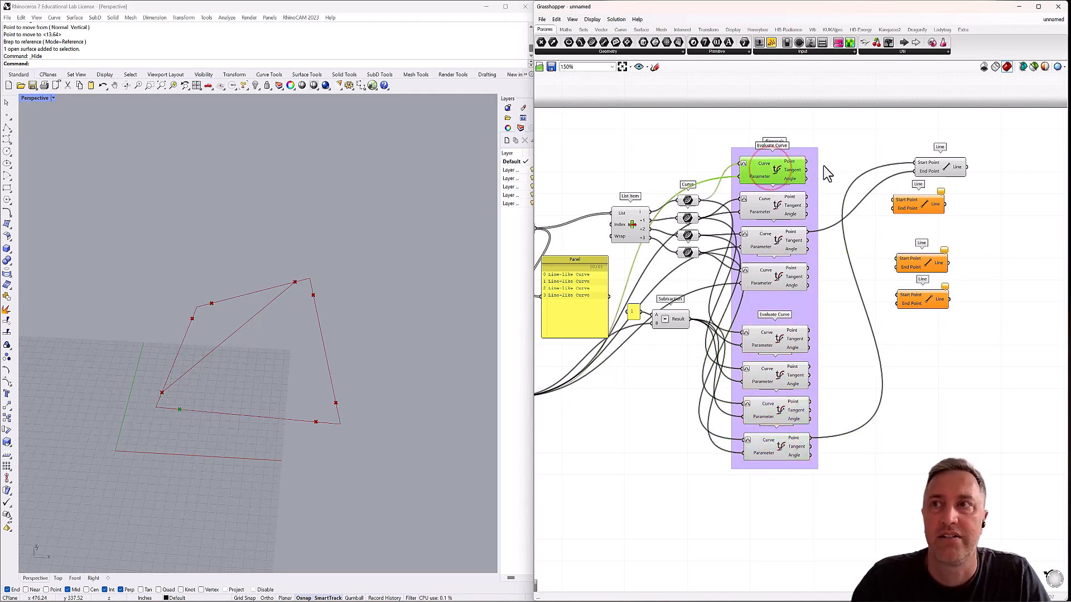
{"action": "left_click_drag", "start_coordinate": [854, 186], "coordinate": [895, 201]}
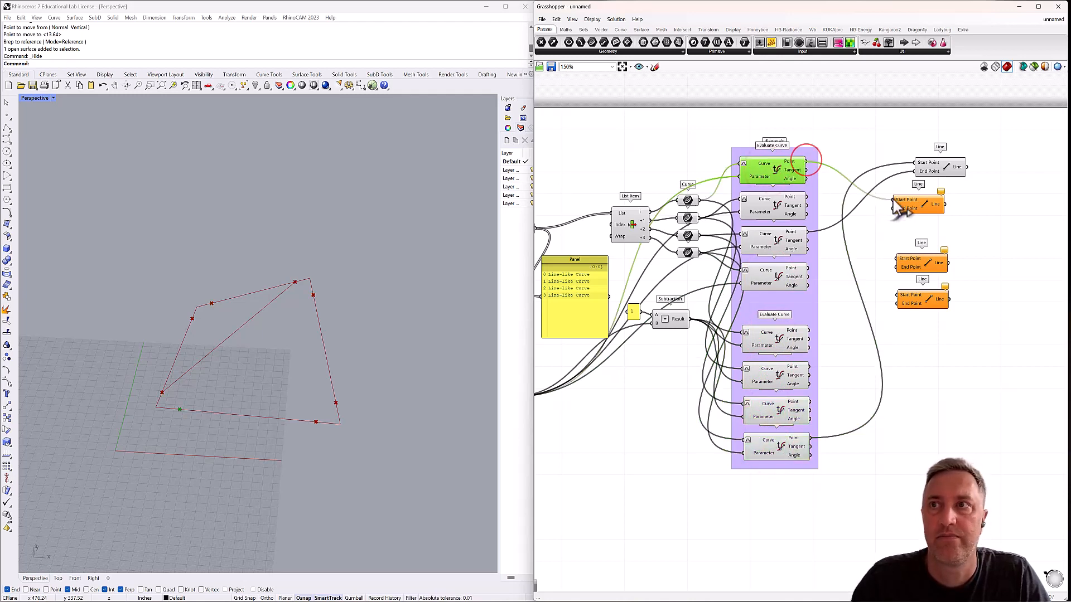
Feed the sixth Evaluate Curve's Point into the second Line's End Point and align the second and third Line components beneath the first.
{"action": "left_click", "coordinate": [778, 211]}
{"action": "left_click", "coordinate": [773, 246]}
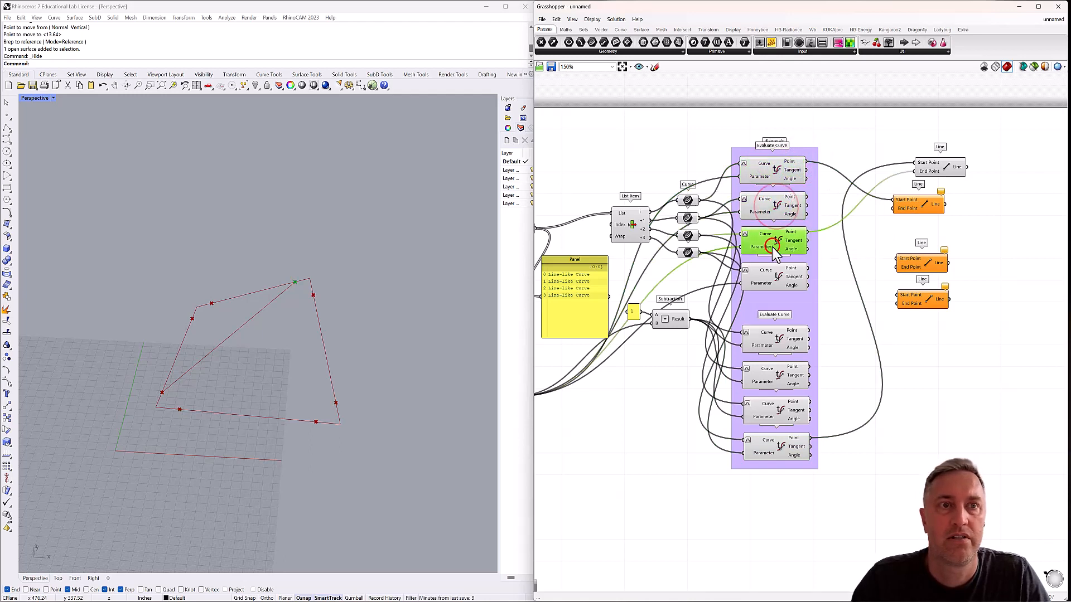
{"action": "left_click", "coordinate": [770, 279]}
{"action": "left_click", "coordinate": [774, 334]}
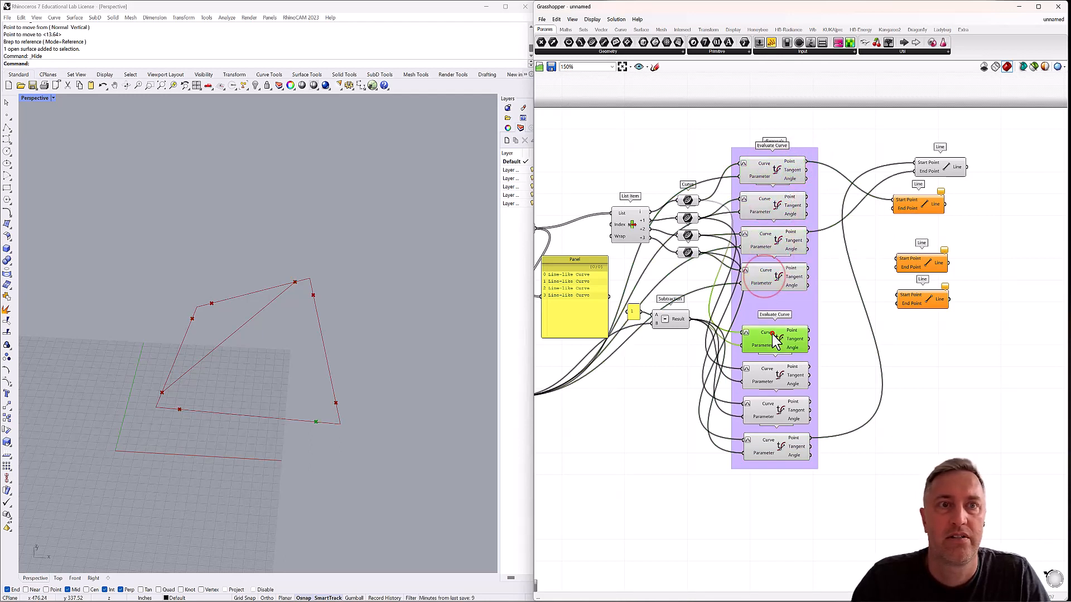
{"action": "left_click", "coordinate": [774, 383]}
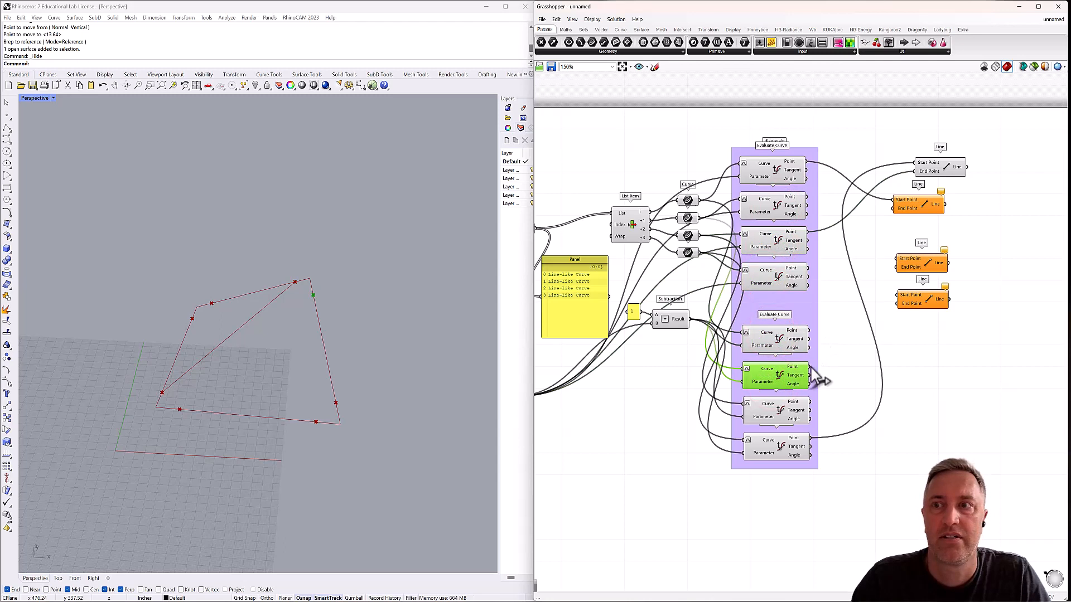
{"action": "left_click_drag", "start_coordinate": [809, 366], "coordinate": [922, 209]}
{"action": "left_click_drag", "start_coordinate": [921, 269], "coordinate": [937, 269]}
Wire the third Line from the seventh Evaluate Curve's Point to the second's, and the fourth Line from the fourth's Point to the fifth's.
{"action": "left_click", "coordinate": [772, 207]}
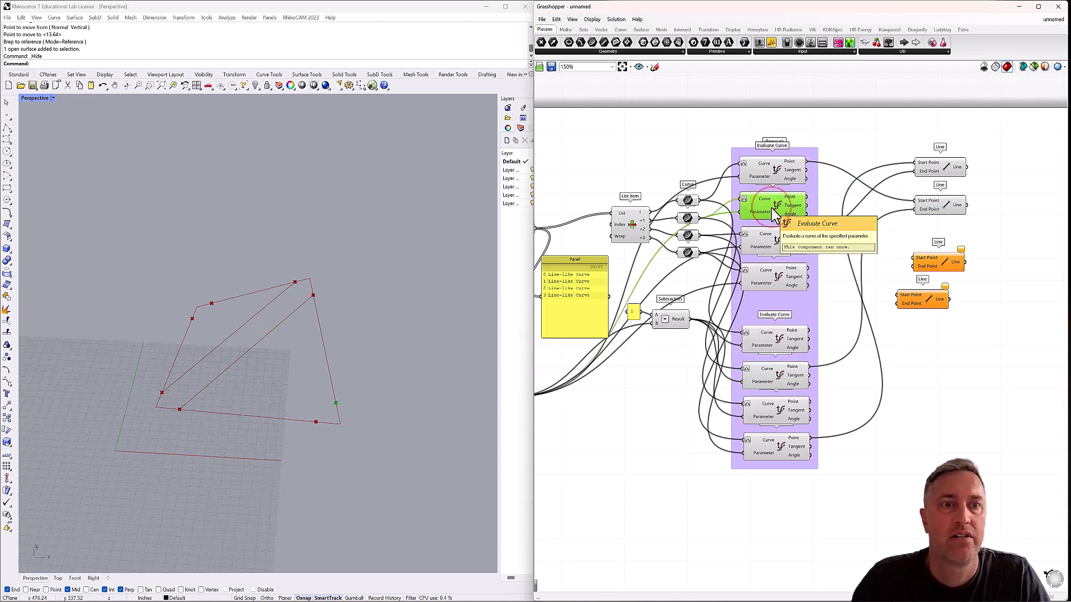
{"action": "left_click", "coordinate": [774, 288]}
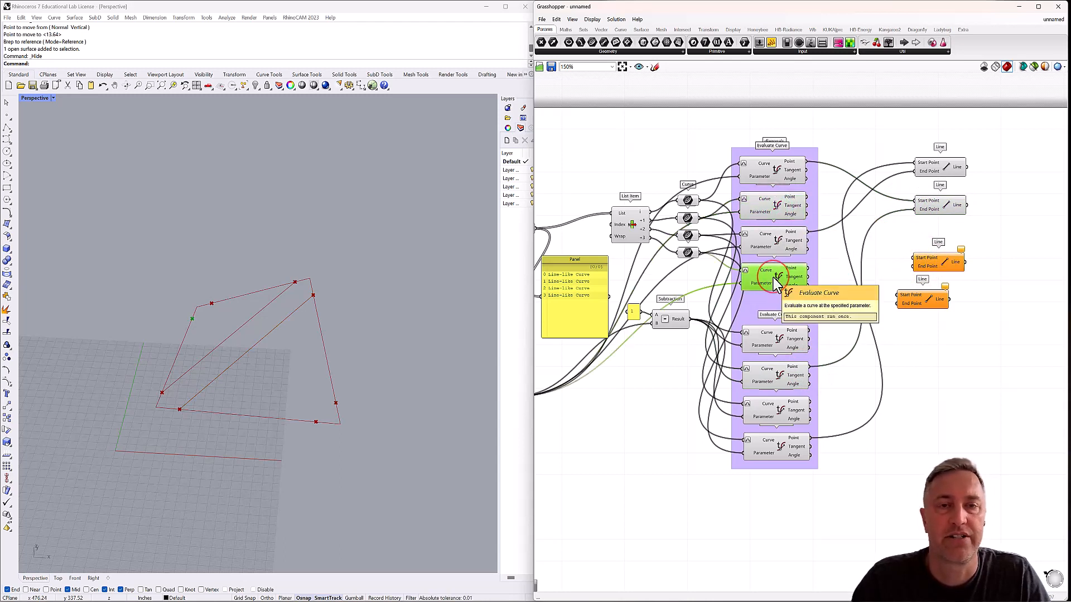
{"action": "left_click", "coordinate": [774, 346]}
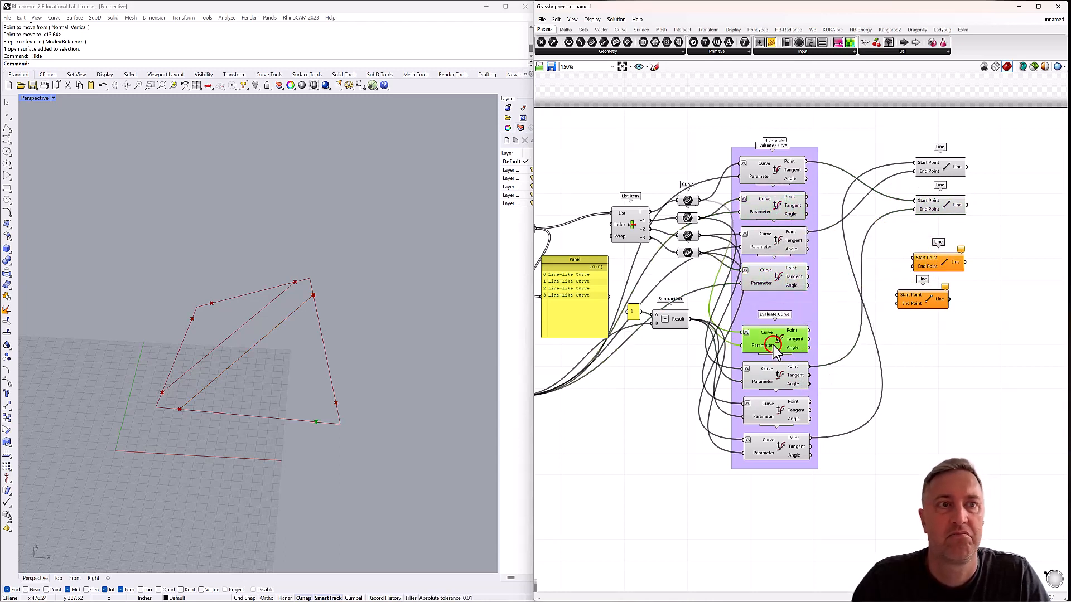
{"action": "left_click", "coordinate": [773, 414]}
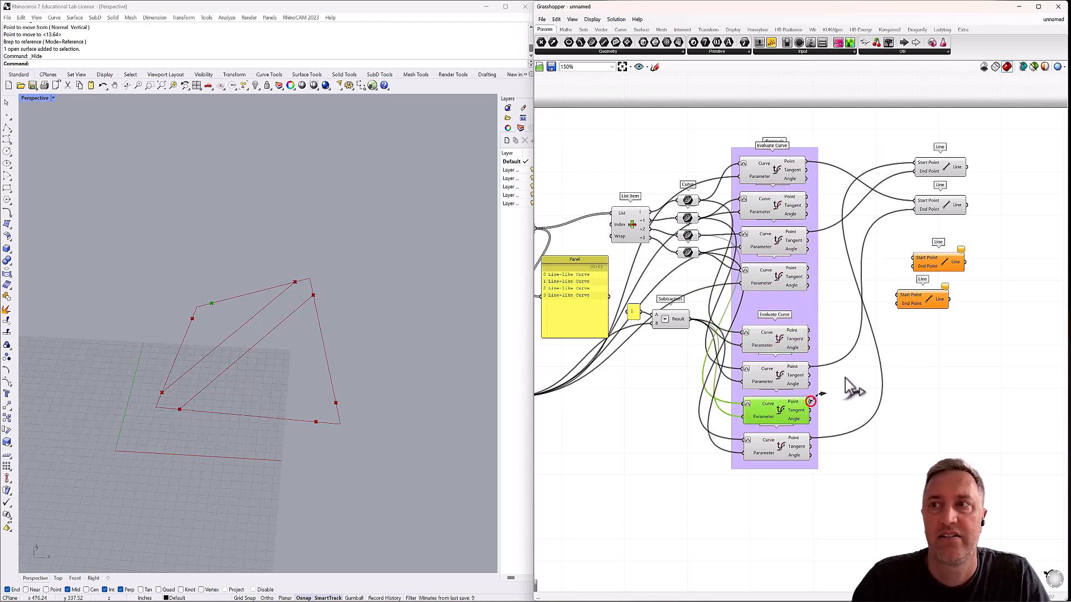
{"action": "left_click_drag", "start_coordinate": [810, 402], "coordinate": [914, 259]}
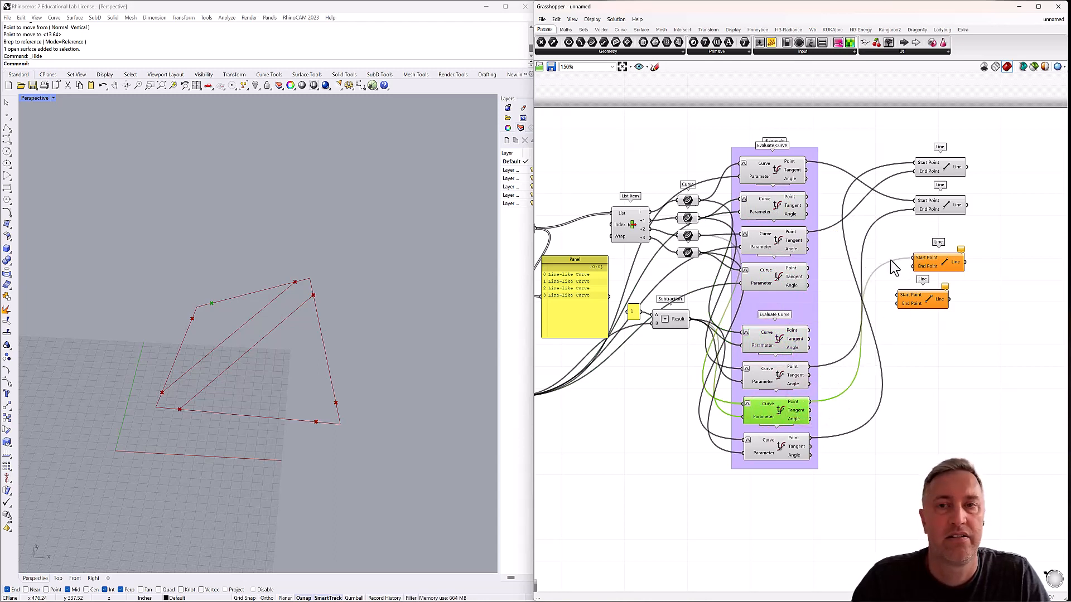
{"action": "left_click", "coordinate": [793, 213]}
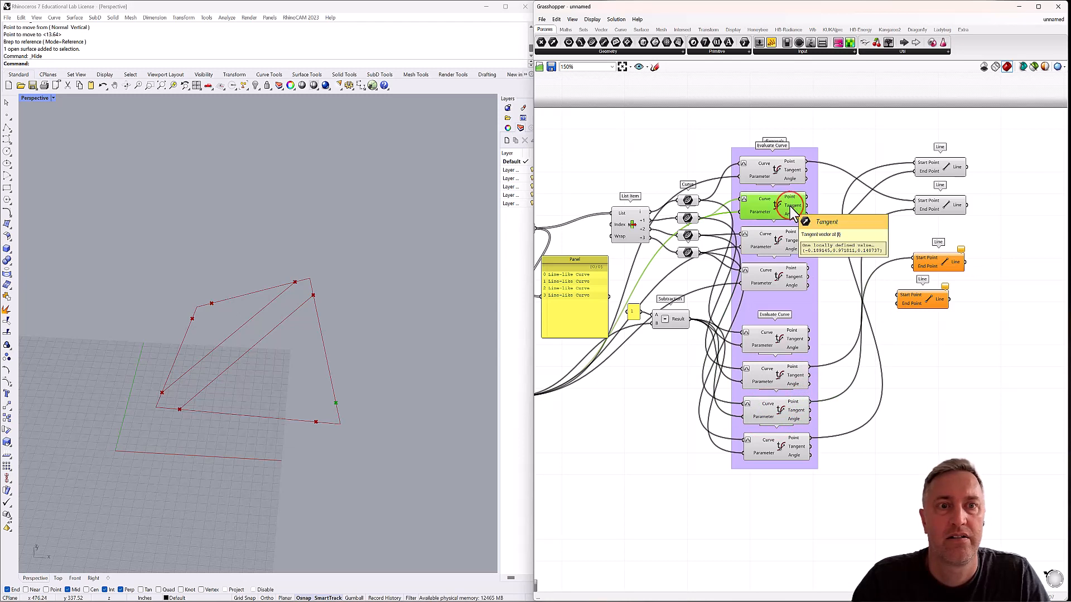
{"action": "left_click_drag", "start_coordinate": [807, 197], "coordinate": [914, 267]}
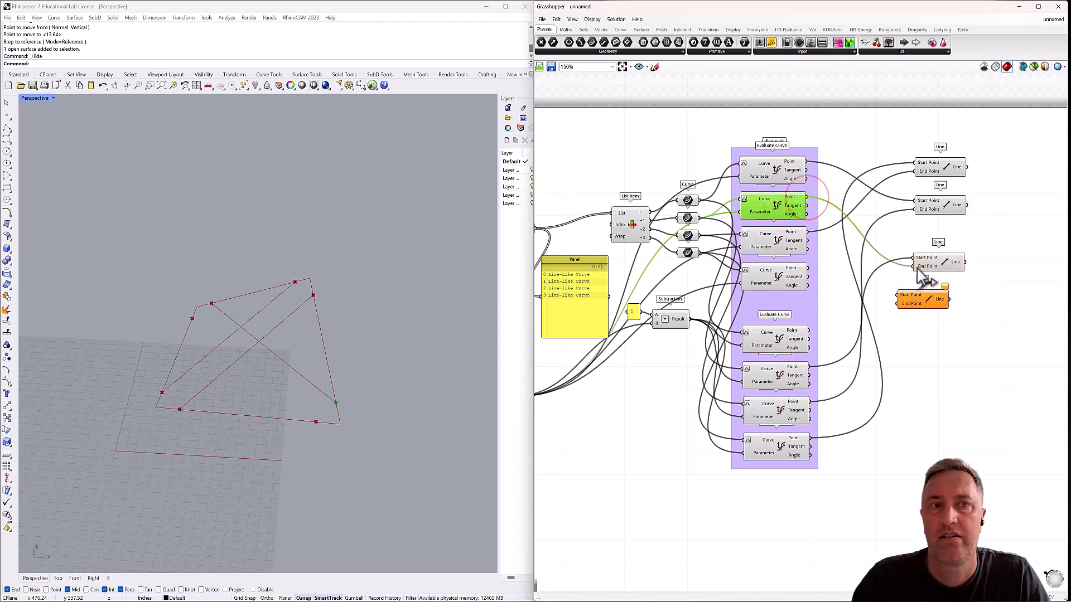
{"action": "left_click", "coordinate": [783, 282]}
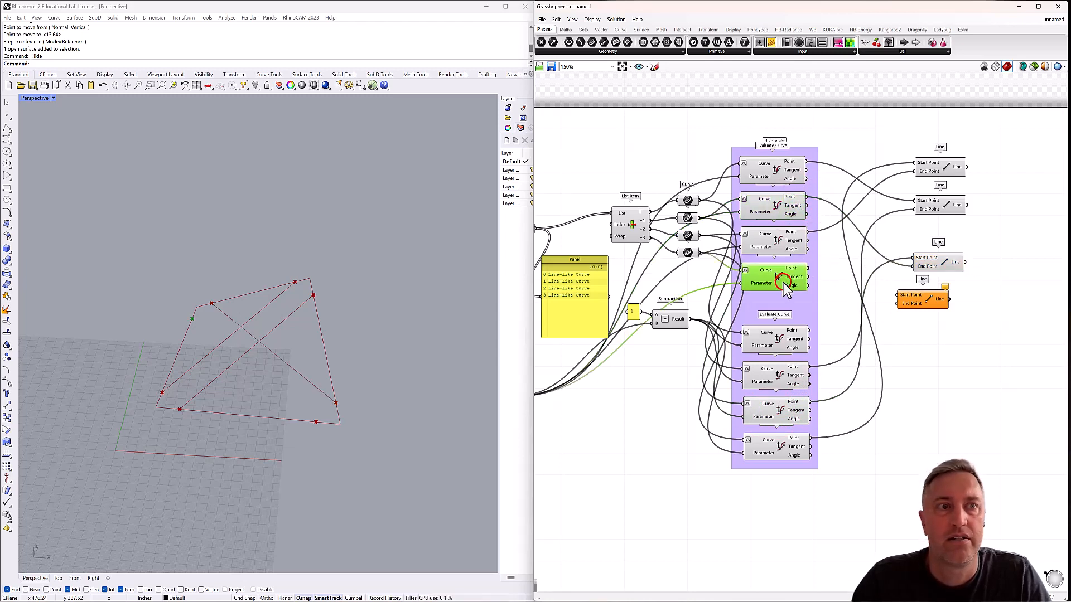
{"action": "left_click_drag", "start_coordinate": [808, 268], "coordinate": [937, 314]}
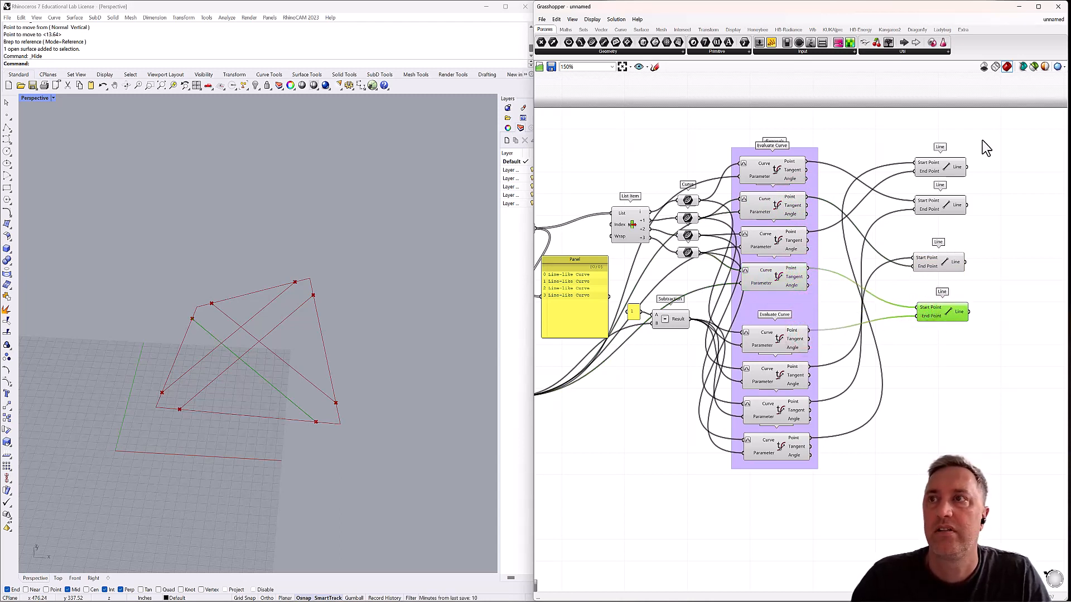
Group the four Line components and move the group slightly farther from the Evaluate Curve stack.
{"action": "left_click_drag", "start_coordinate": [979, 138], "coordinate": [896, 330]}
{"action": "right_click", "coordinate": [952, 233]}
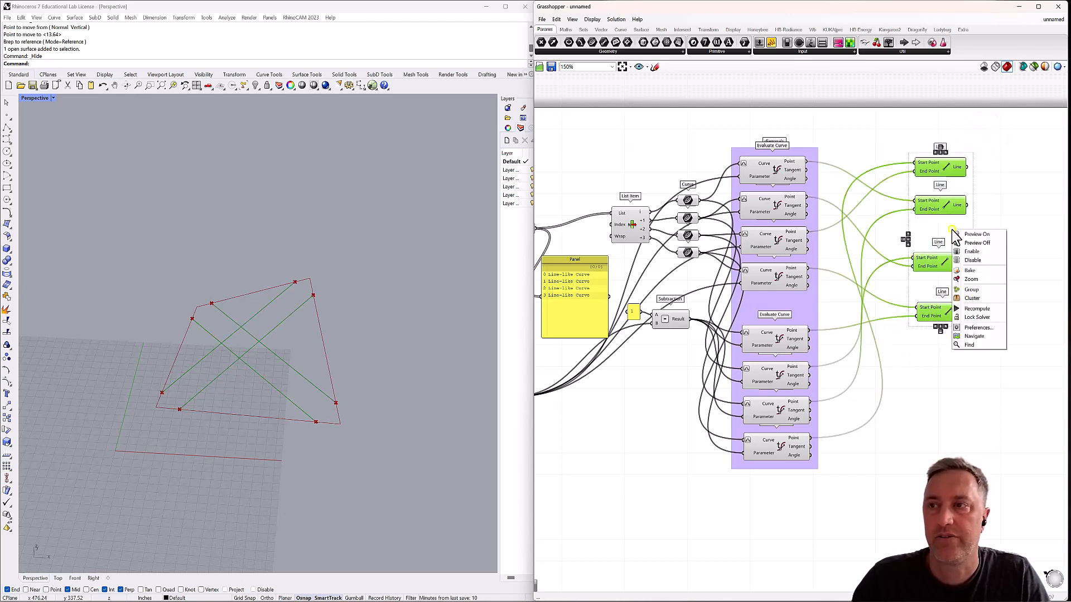
{"action": "left_click", "coordinate": [982, 290]}
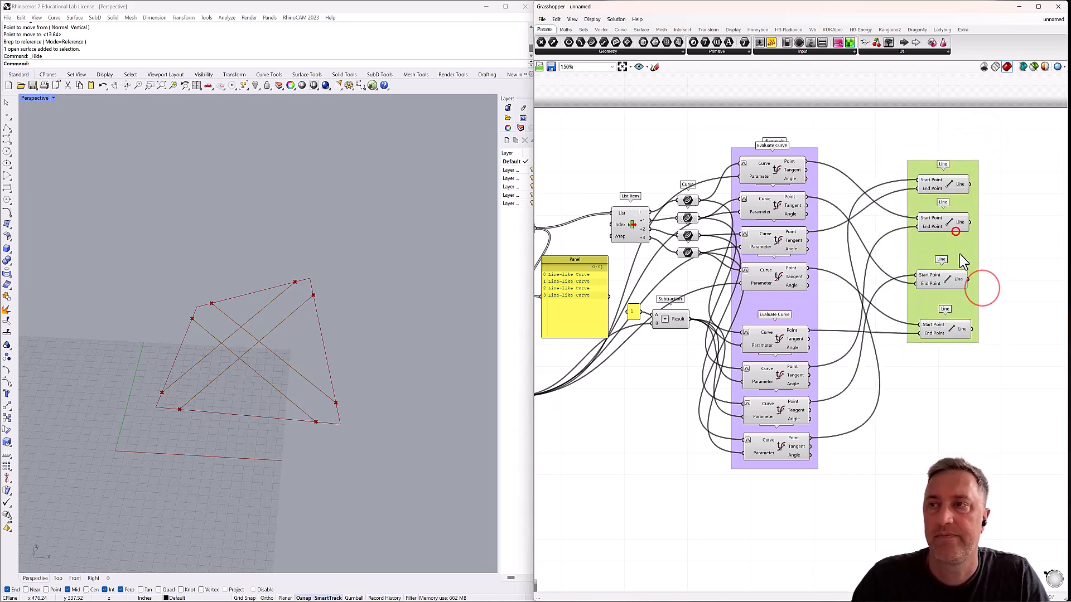
{"action": "left_click_drag", "start_coordinate": [955, 235], "coordinate": [982, 277]}
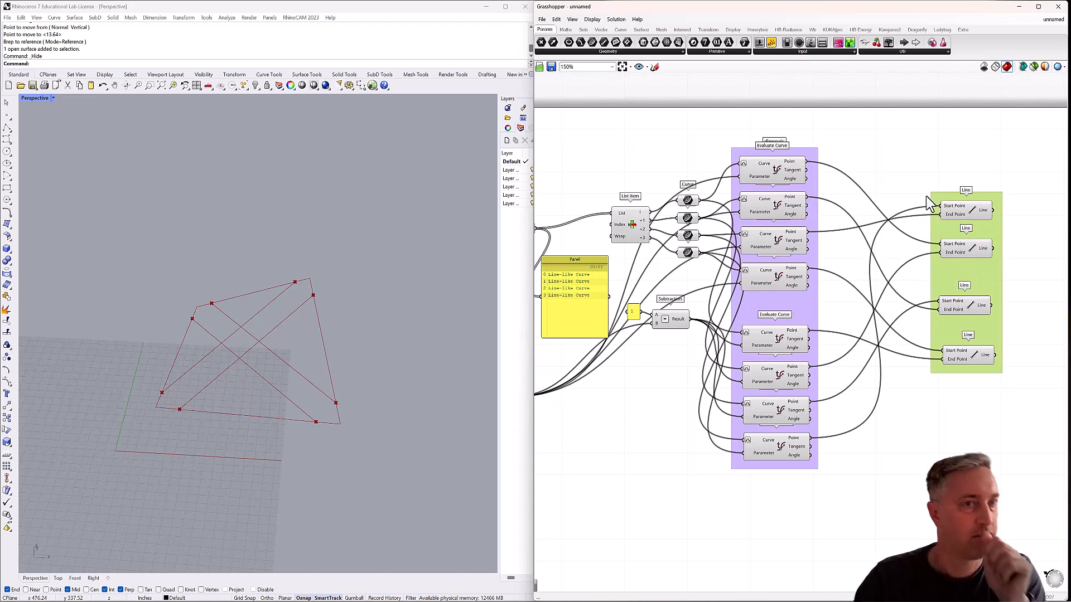
Turn on the preview of the Brep parameter at the start of the definition to show the surface with its diagonals.
{"action": "right_click_drag", "start_coordinate": [288, 417], "coordinate": [279, 383]}
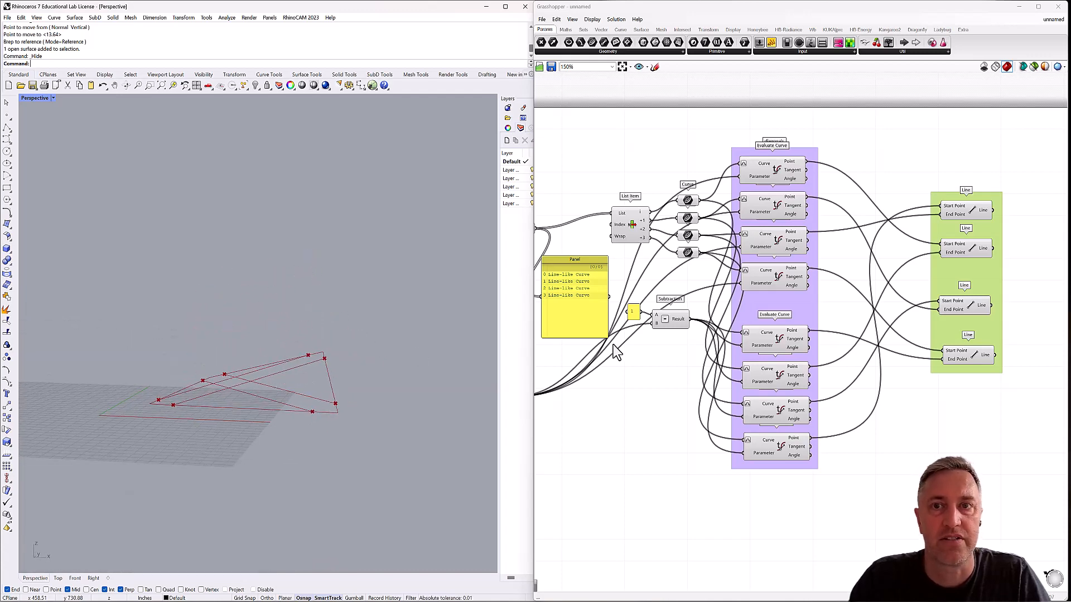
{"action": "right_click_drag", "start_coordinate": [616, 343], "coordinate": [792, 355]}
{"action": "right_click_drag", "start_coordinate": [641, 283], "coordinate": [699, 291]}
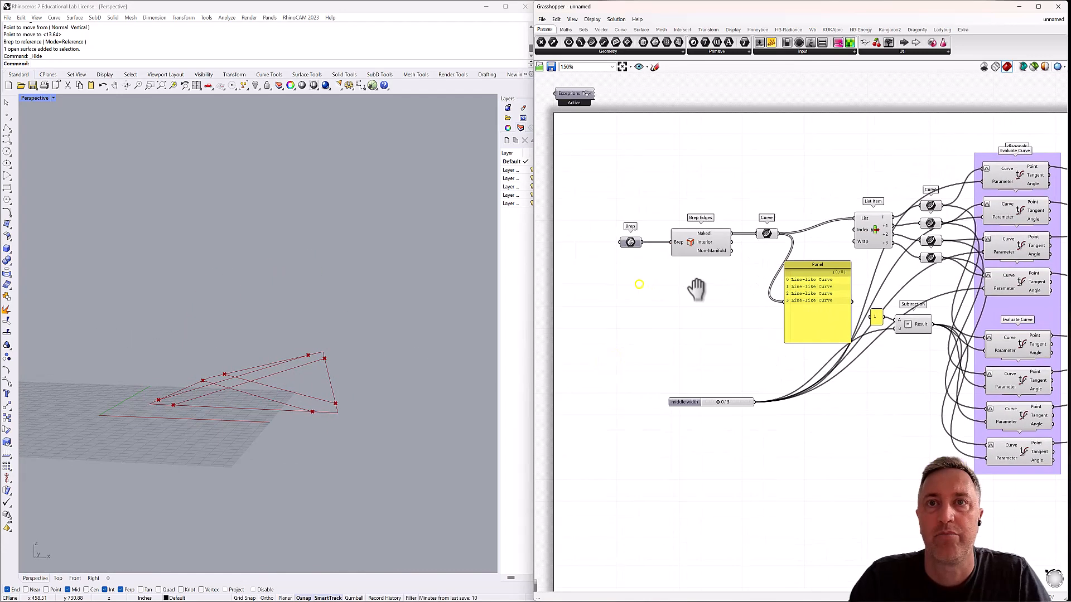
{"action": "right_click", "coordinate": [635, 245]}
{"action": "left_click", "coordinate": [649, 254]}
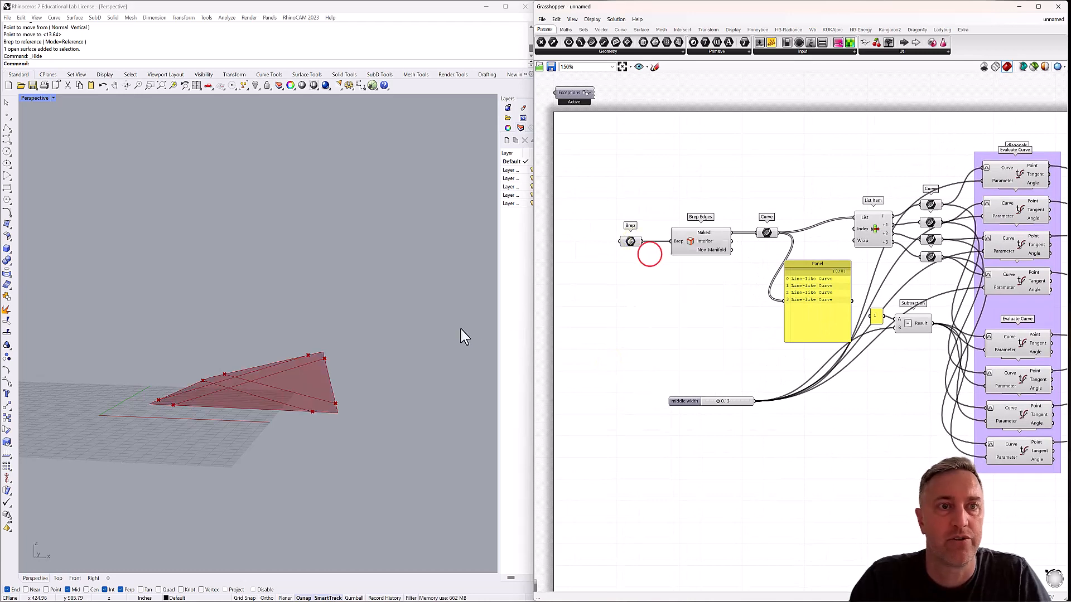
{"action": "right_click_drag", "start_coordinate": [407, 384], "coordinate": [438, 415]}
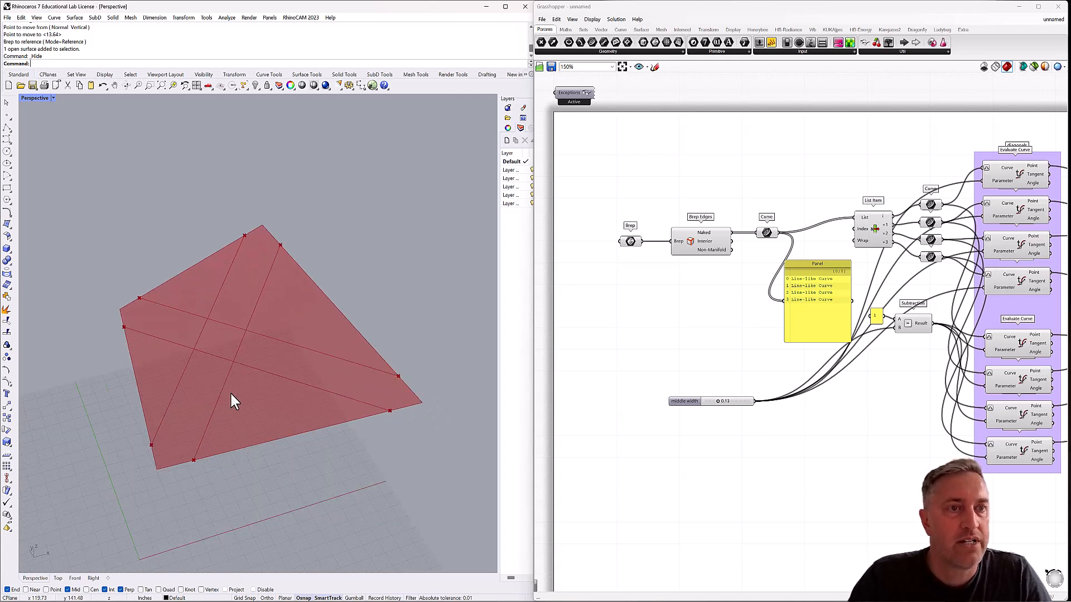
{"action": "mouse_move", "coordinate": [232, 393]}
{"action": "right_mouse_down"}
{"action": "mouse_move", "coordinate": [190, 353]}
{"action": "mouse_move", "coordinate": [224, 371]}
{"action": "mouse_move", "coordinate": [229, 392]}
{"action": "right_mouse_up"}
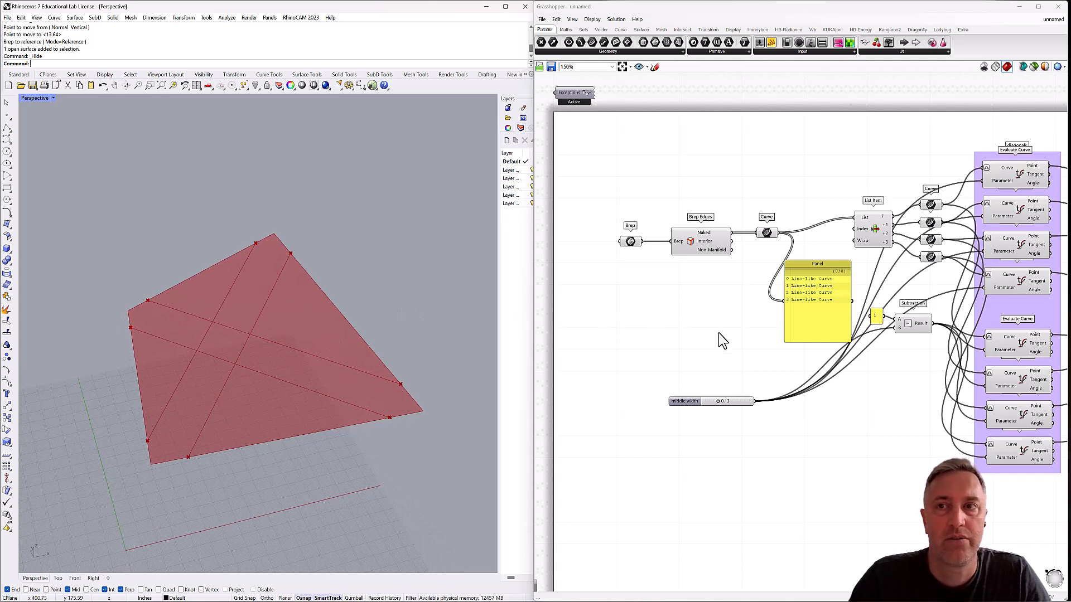
{"action": "right_click_drag", "start_coordinate": [718, 334], "coordinate": [633, 313]}
{"action": "scroll", "coordinate": [634, 313], "scroll_direction": "down", "scroll_amount": 2}
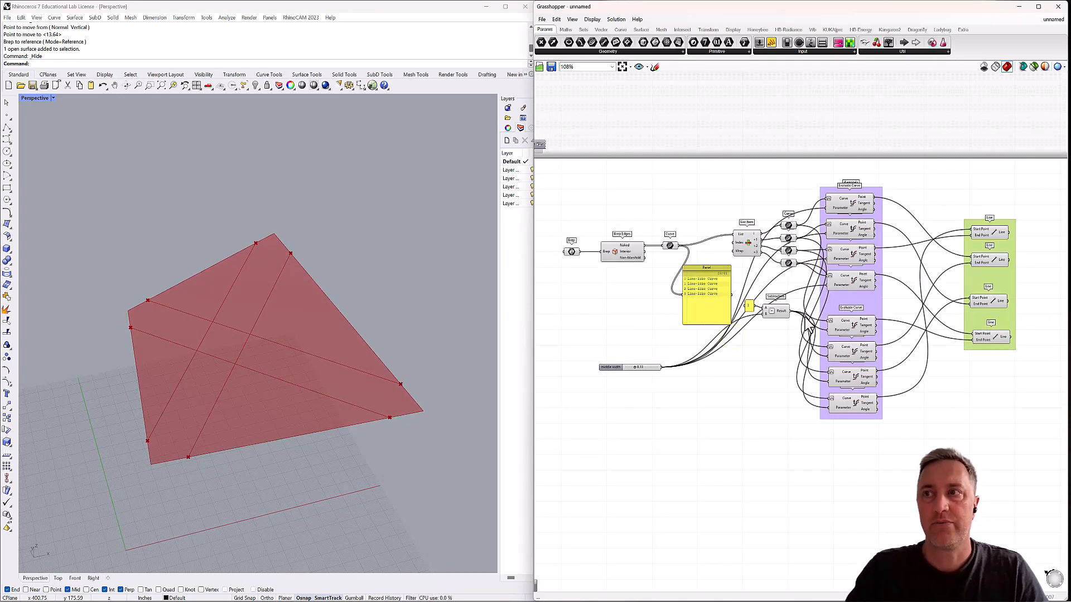
{"action": "right_click_drag", "start_coordinate": [944, 332], "coordinate": [862, 330]}
{"action": "right_click_drag", "start_coordinate": [954, 261], "coordinate": [916, 259]}
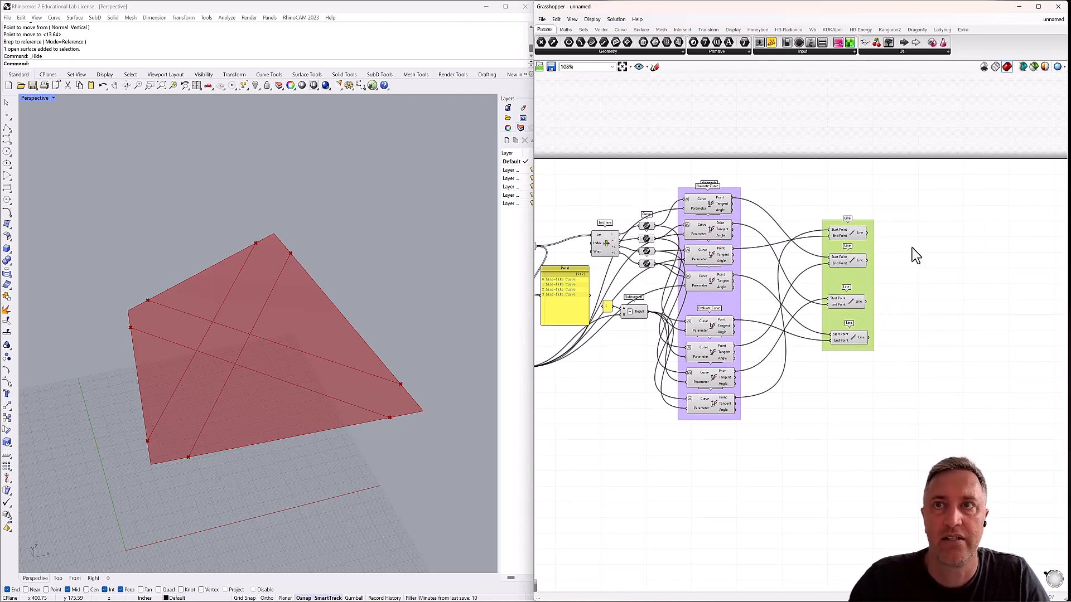
{"action": "left_click", "coordinate": [912, 247]}
{"action": "double_click", "coordinate": [912, 247]}
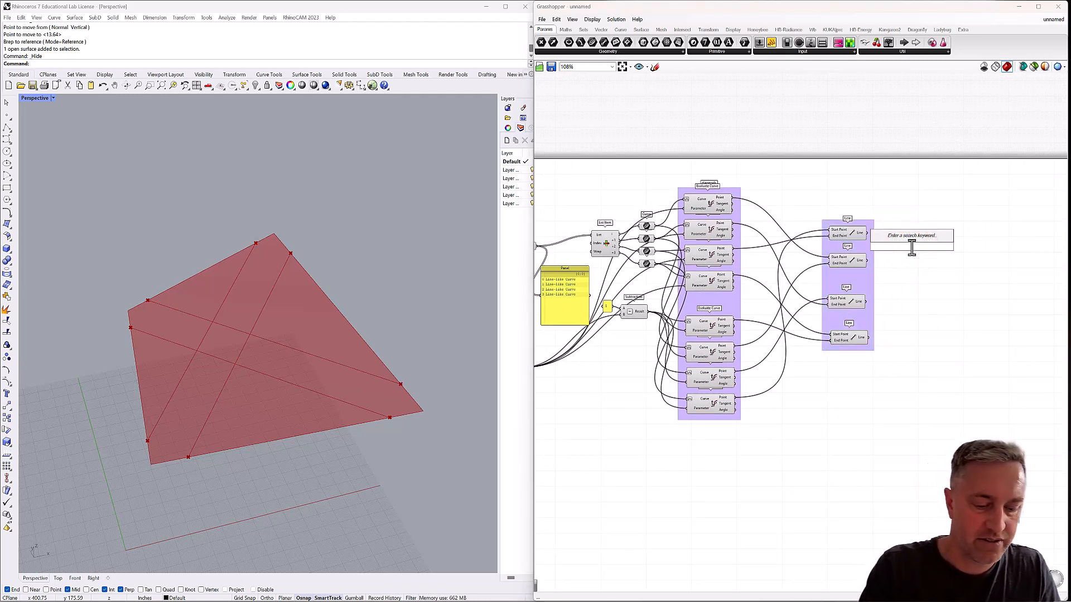
{"action": "type", "text": "e"}
{"action": "left_click", "coordinate": [900, 236]}
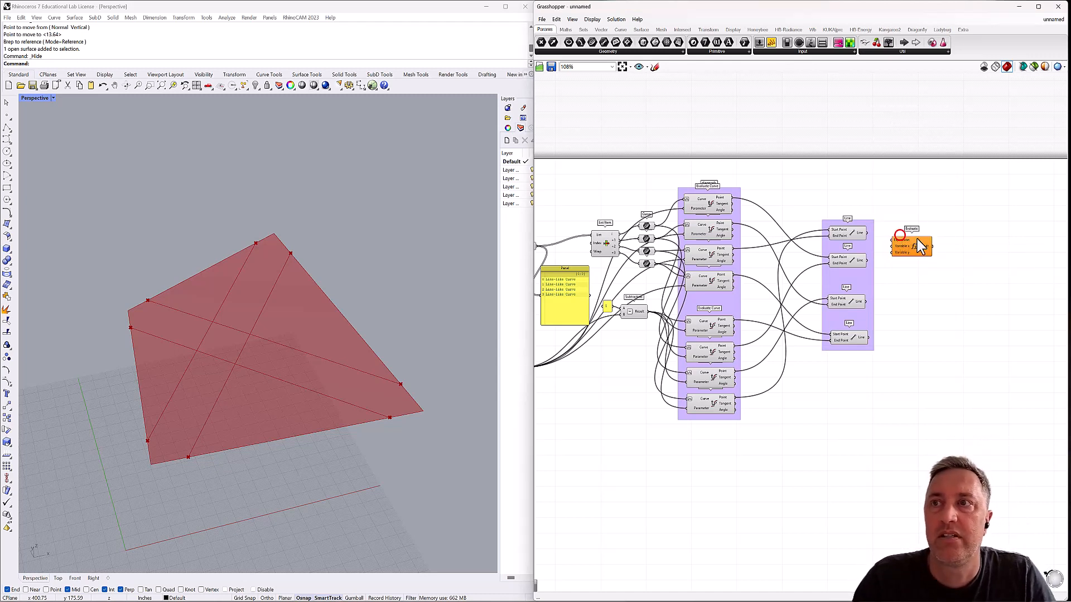
{"action": "left_click", "coordinate": [929, 241]}
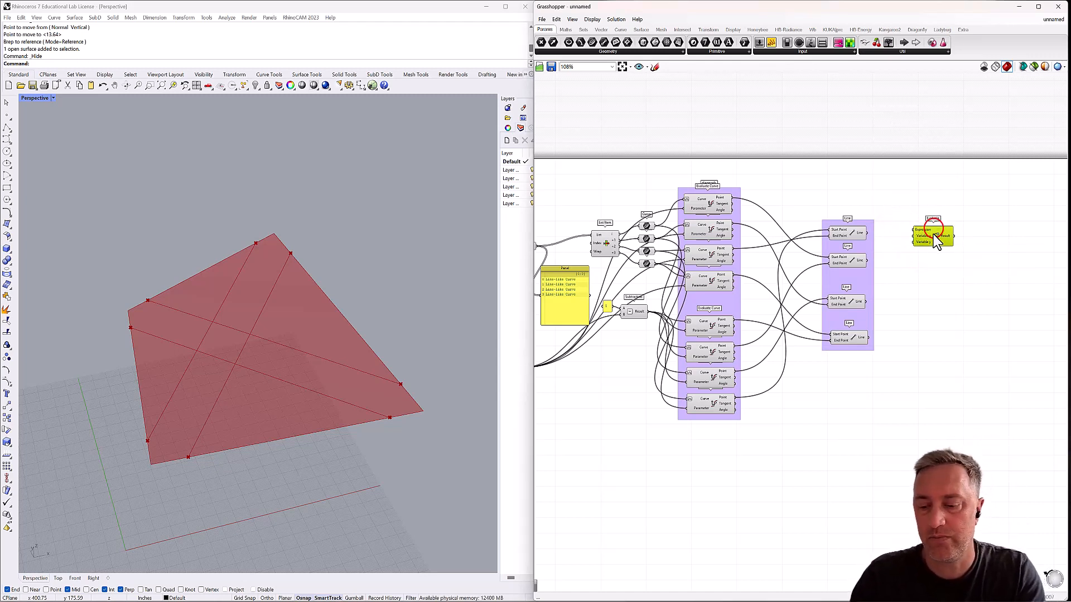
{"action": "key", "text": "Delete"}
Add an Evaluate Curve component on the empty canvas just beyond the Line group.
{"action": "double_click", "coordinate": [930, 246]}
{"action": "type", "text": "eval"}
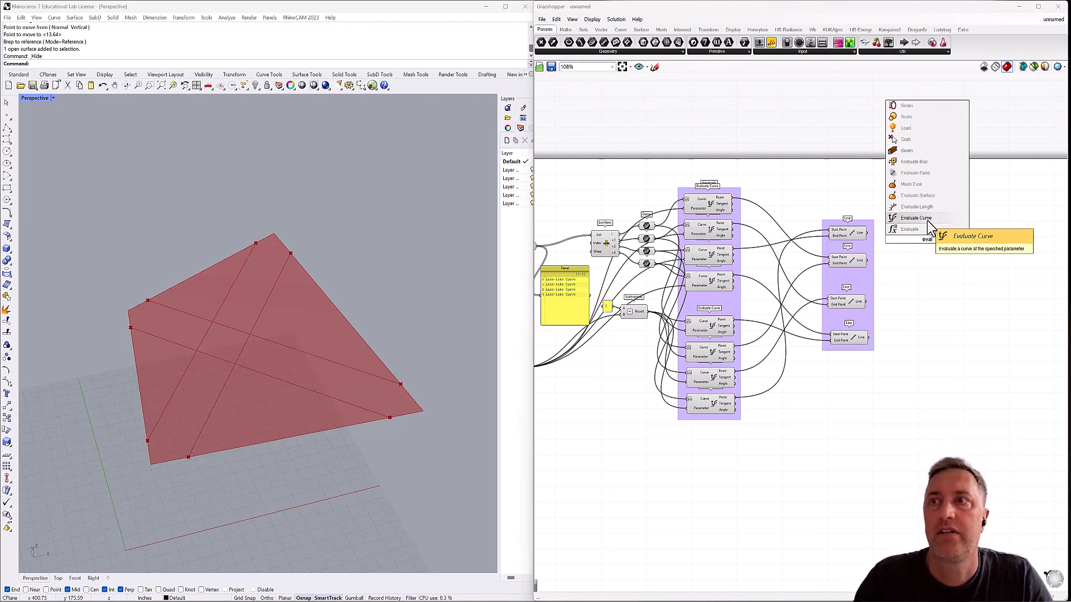
{"action": "left_click", "coordinate": [926, 234]}
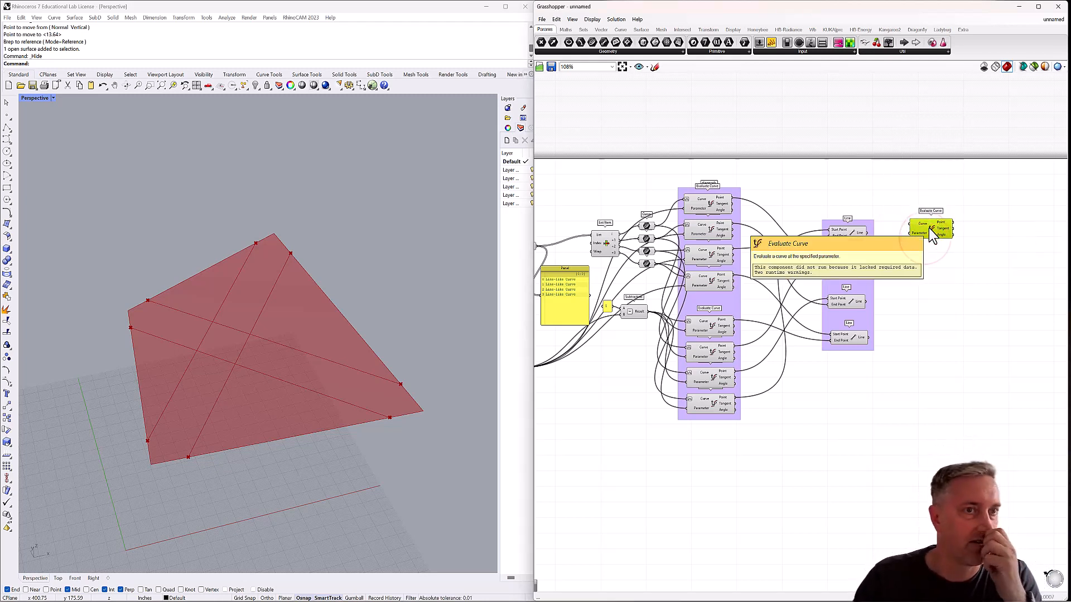
{"action": "left_click_drag", "start_coordinate": [919, 226], "coordinate": [939, 222]}
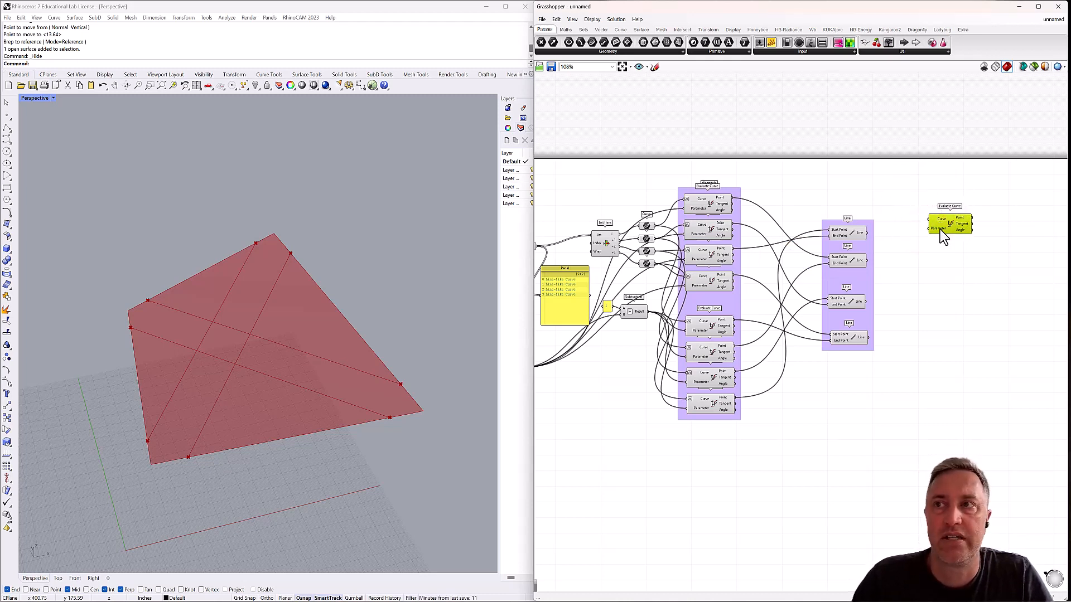
Add a Panel containing .5 above the Line group and wire it into the new Evaluate Curve's Parameter input.
{"action": "double_click", "coordinate": [865, 185]}
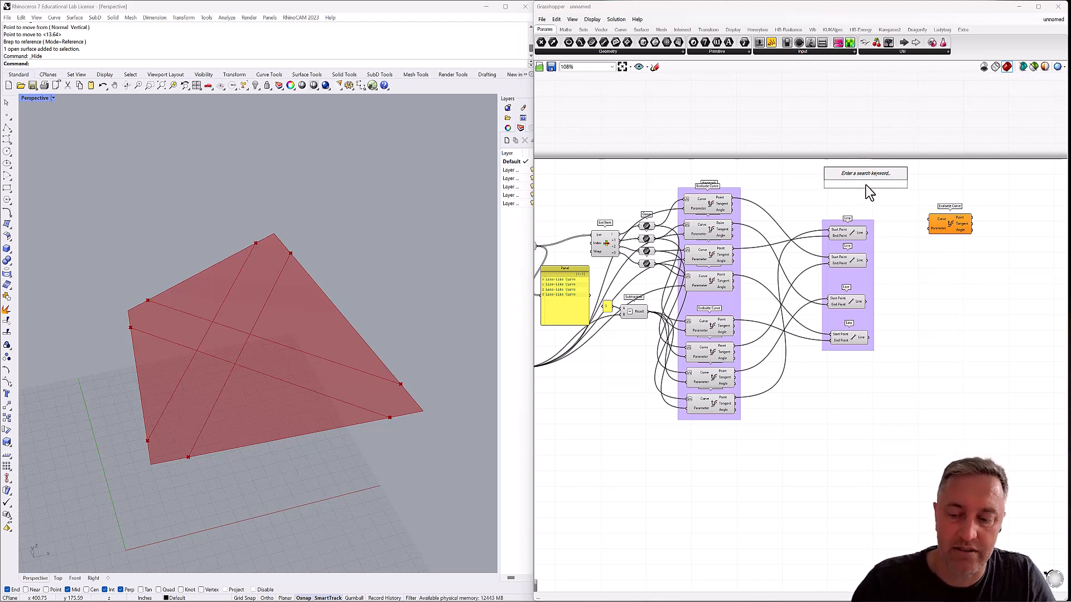
{"action": "type", "text": "Panel"}
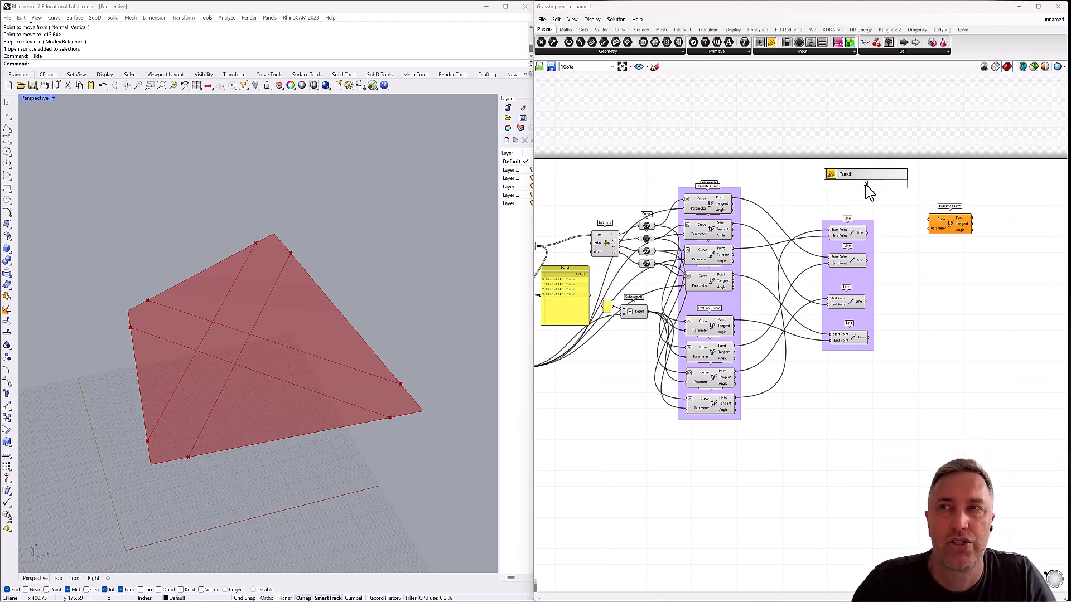
{"action": "key", "text": "Return"}
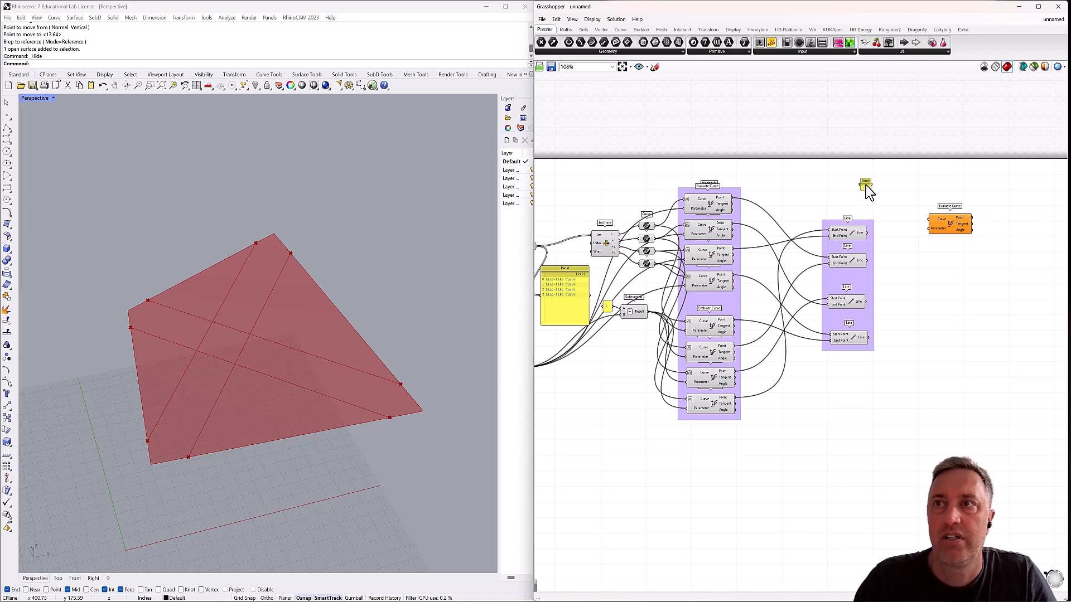
{"action": "right_click", "coordinate": [865, 185]}
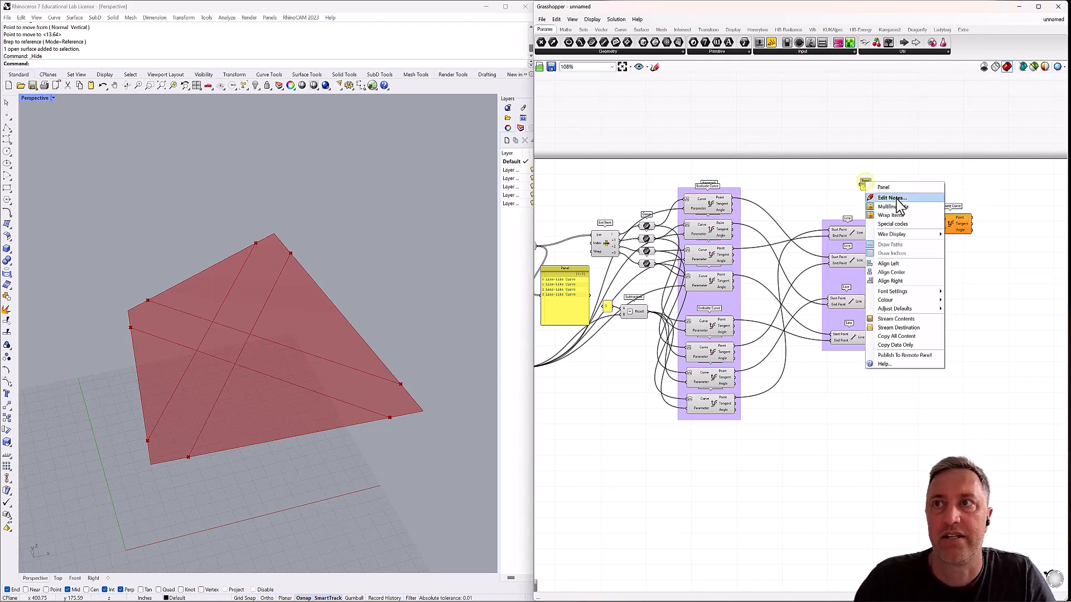
{"action": "left_click", "coordinate": [870, 163]}
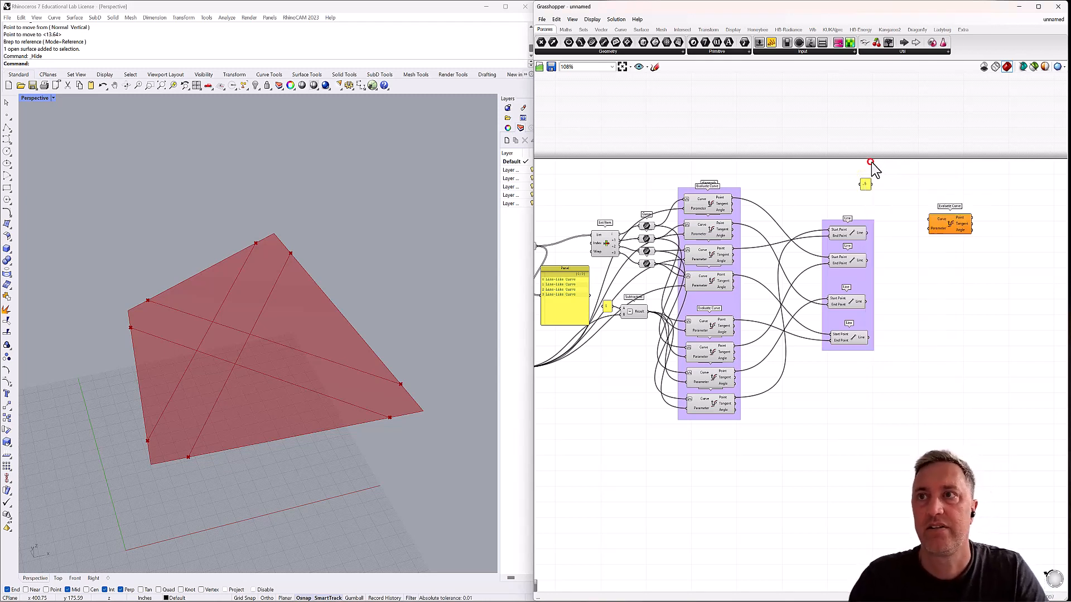
{"action": "left_click_drag", "start_coordinate": [871, 184], "coordinate": [929, 228]}
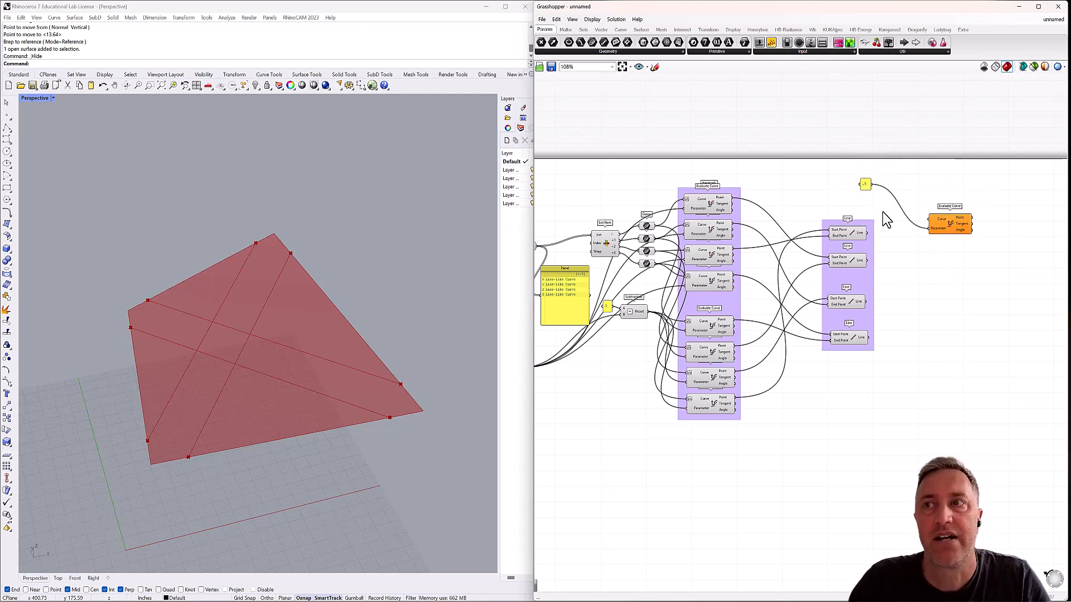
Reparameterize the new Evaluate Curve's Curve input and stack three copies of the component beneath it.
{"action": "right_click", "coordinate": [943, 220]}
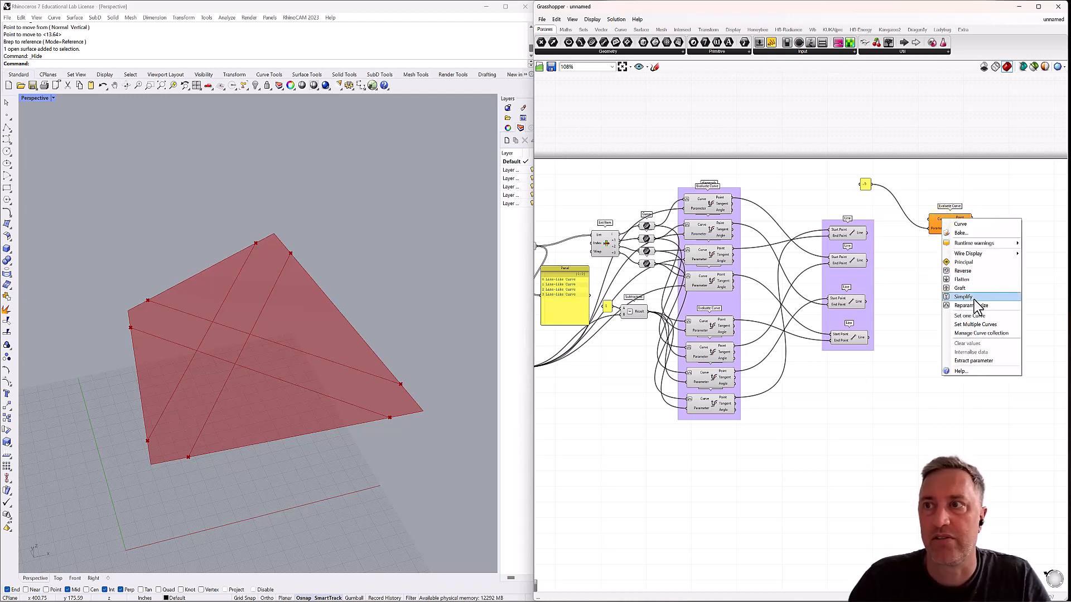
{"action": "left_click", "coordinate": [972, 306]}
{"action": "left_click", "coordinate": [944, 223]}
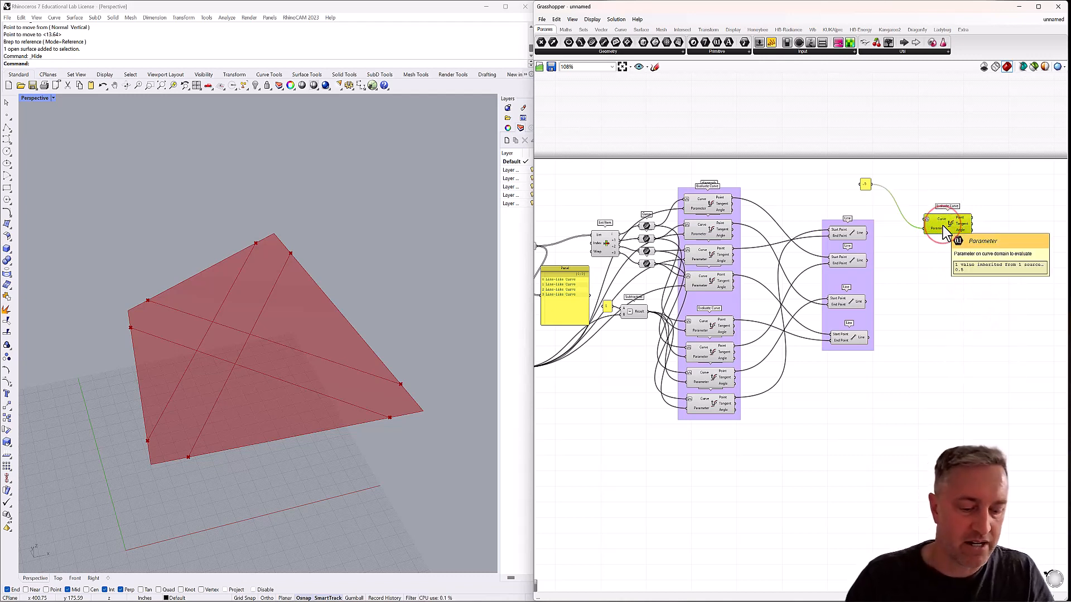
{"action": "key", "text": "ctrl+c"}
{"action": "key", "text": "ctrl+v"}
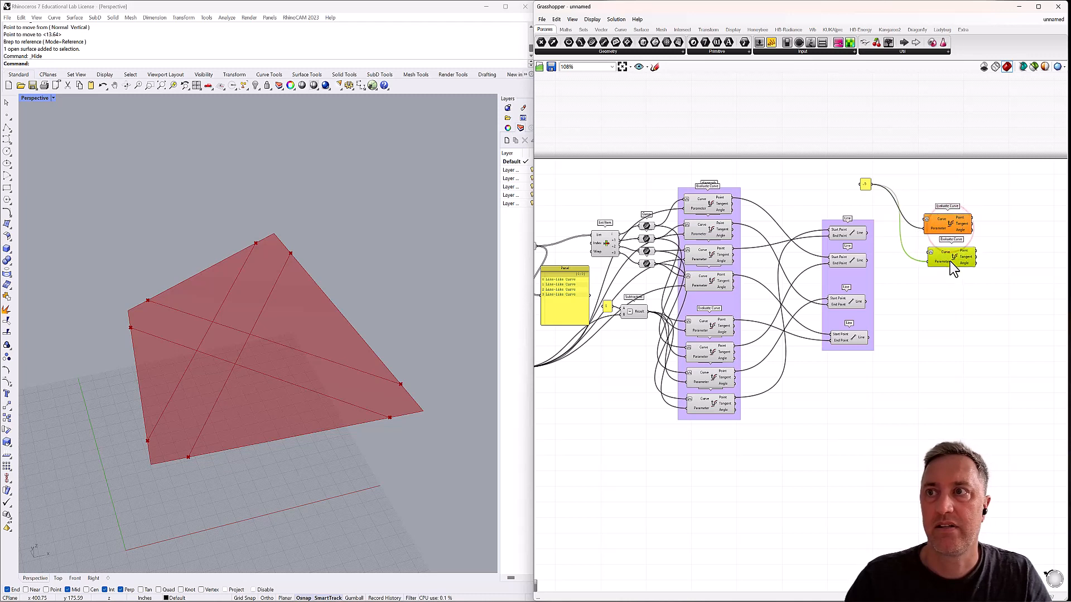
{"action": "left_click_drag", "start_coordinate": [949, 262], "coordinate": [951, 342], "text": "alt"}
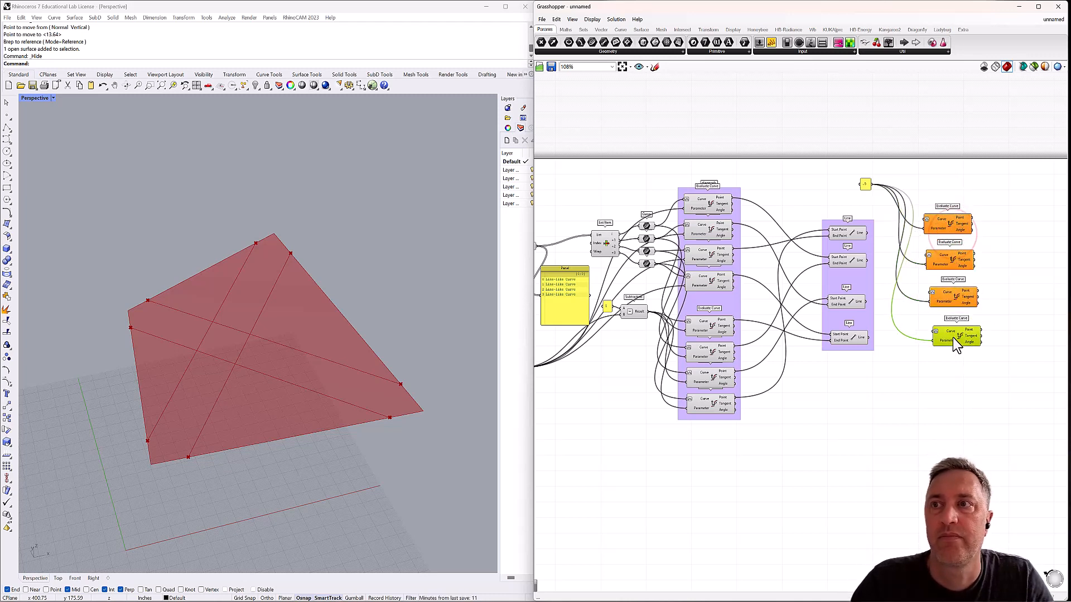
Wire the four Line outputs in order into the Curve inputs of the four new Evaluate Curve components.
{"action": "mouse_move", "coordinate": [866, 234]}
{"action": "left_mouse_down"}
{"action": "mouse_move", "coordinate": [874, 245]}
{"action": "mouse_move", "coordinate": [924, 219]}
{"action": "left_mouse_up"}
{"action": "left_click_drag", "start_coordinate": [866, 260], "coordinate": [928, 255]}
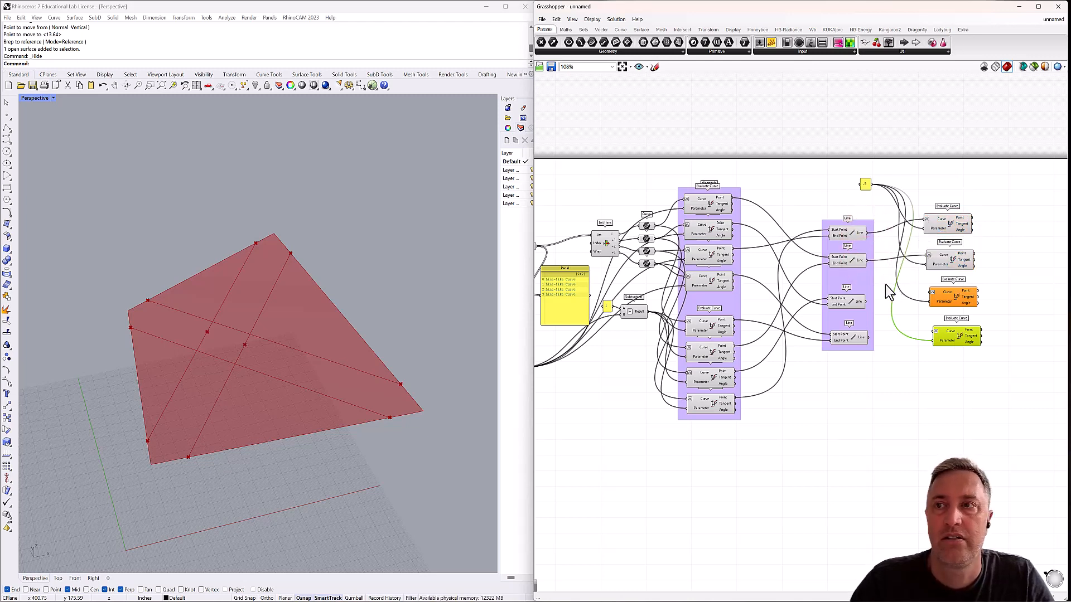
{"action": "left_click_drag", "start_coordinate": [866, 302], "coordinate": [931, 296]}
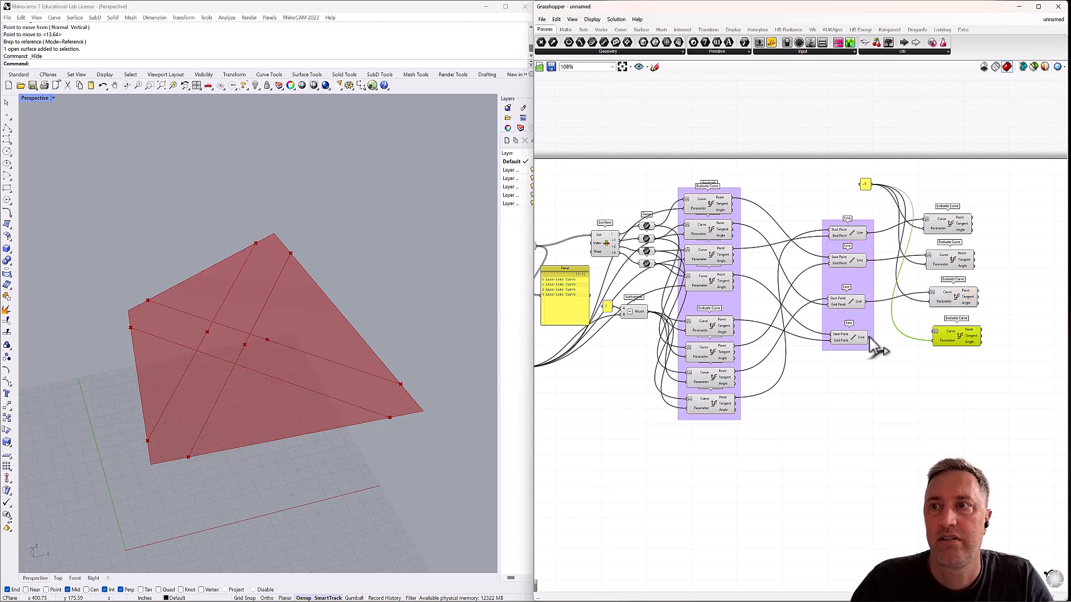
{"action": "left_click_drag", "start_coordinate": [916, 335], "coordinate": [935, 331]}
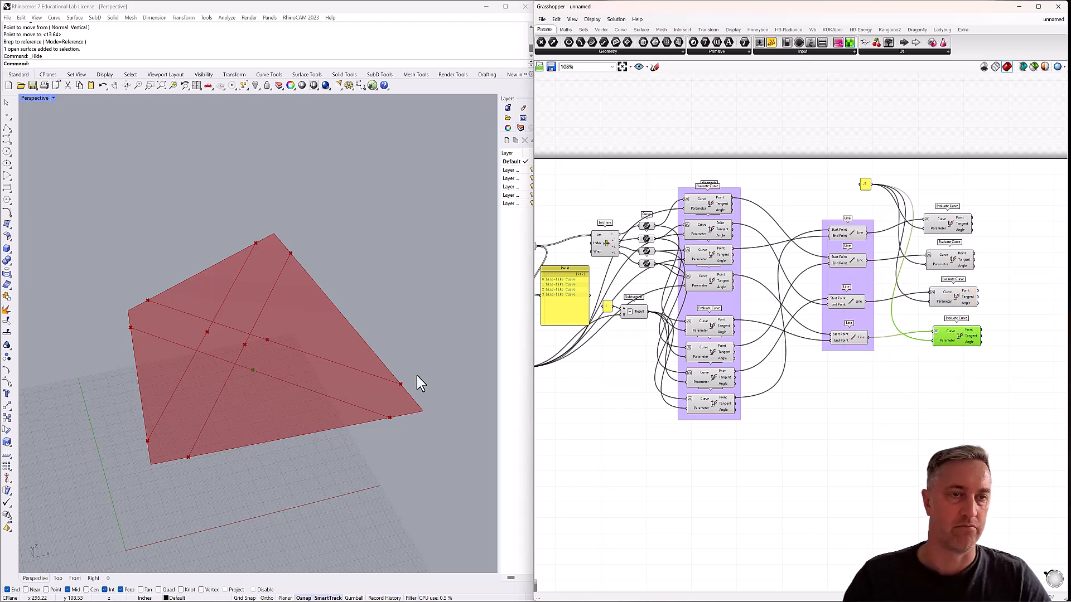
{"action": "right_click_drag", "start_coordinate": [373, 401], "coordinate": [344, 396]}
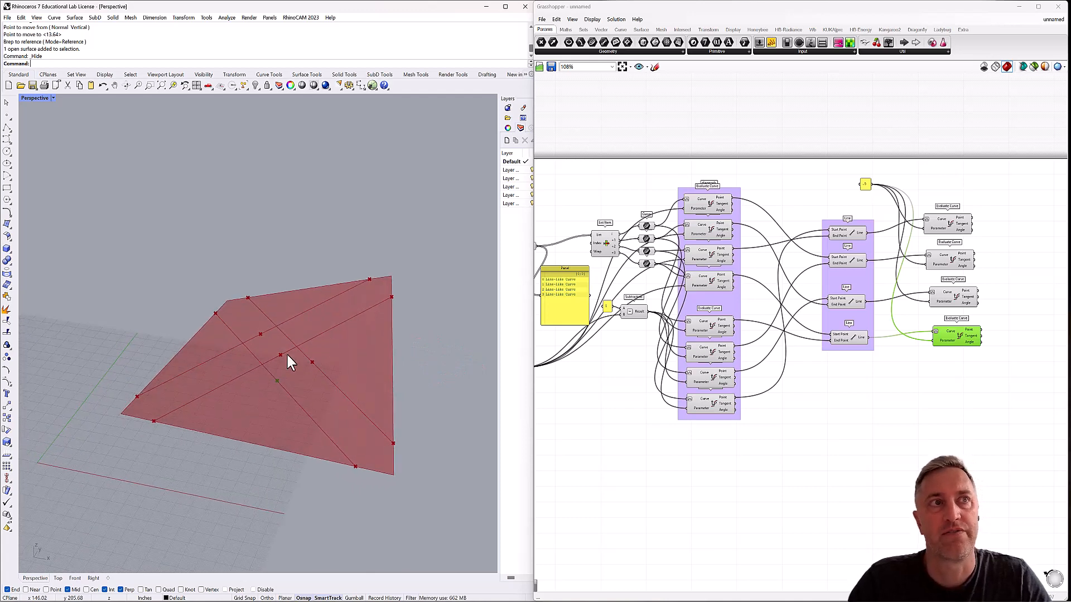
{"action": "right_click_drag", "start_coordinate": [300, 358], "coordinate": [247, 356], "text": "shift"}
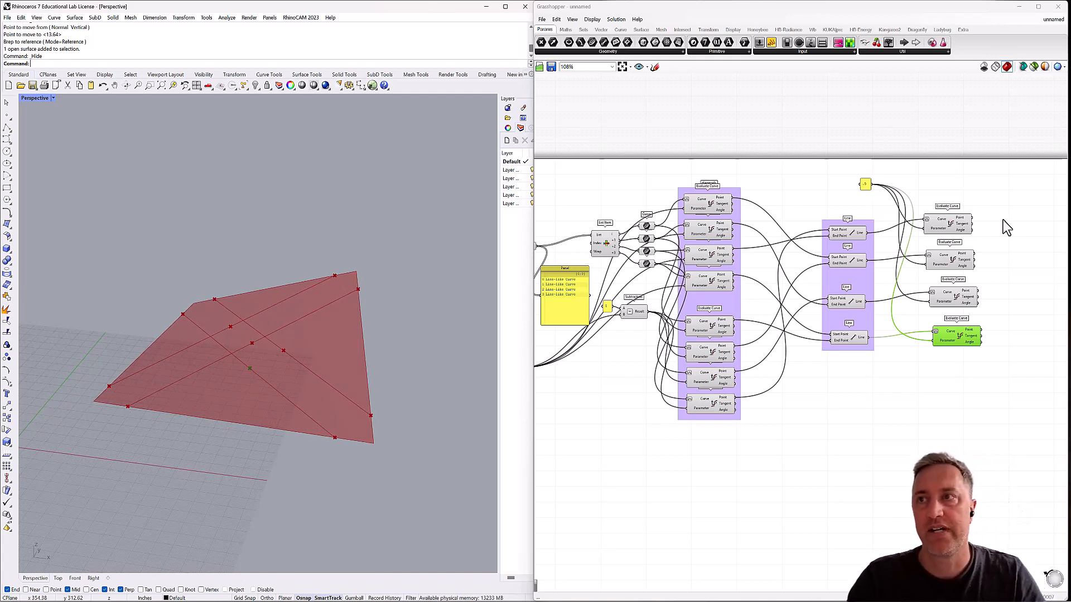
Add a Surface Closest Point component beyond the new Evaluate Curve stack, level with its first component.
{"action": "right_click_drag", "start_coordinate": [1016, 234], "coordinate": [855, 259]}
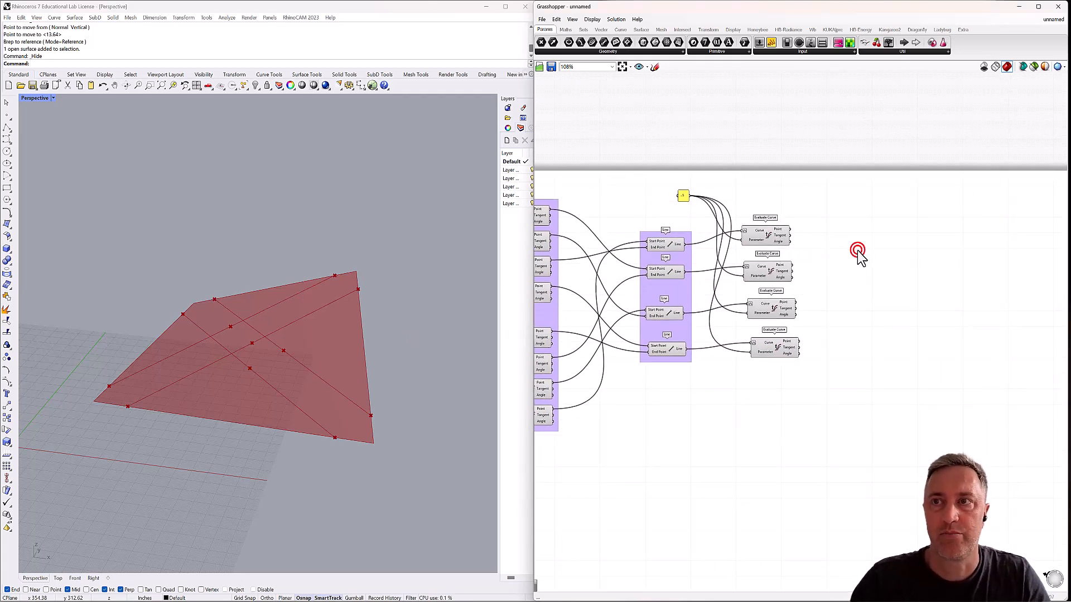
{"action": "double_click", "coordinate": [858, 252]}
{"action": "type", "text": "surfac"}
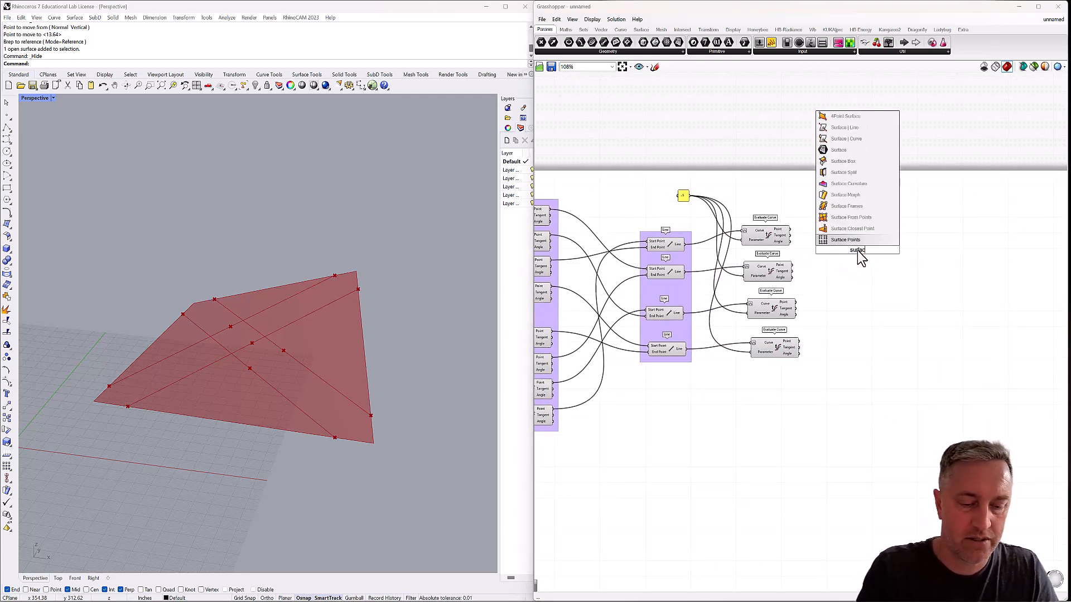
{"action": "type", "text": "e cl"}
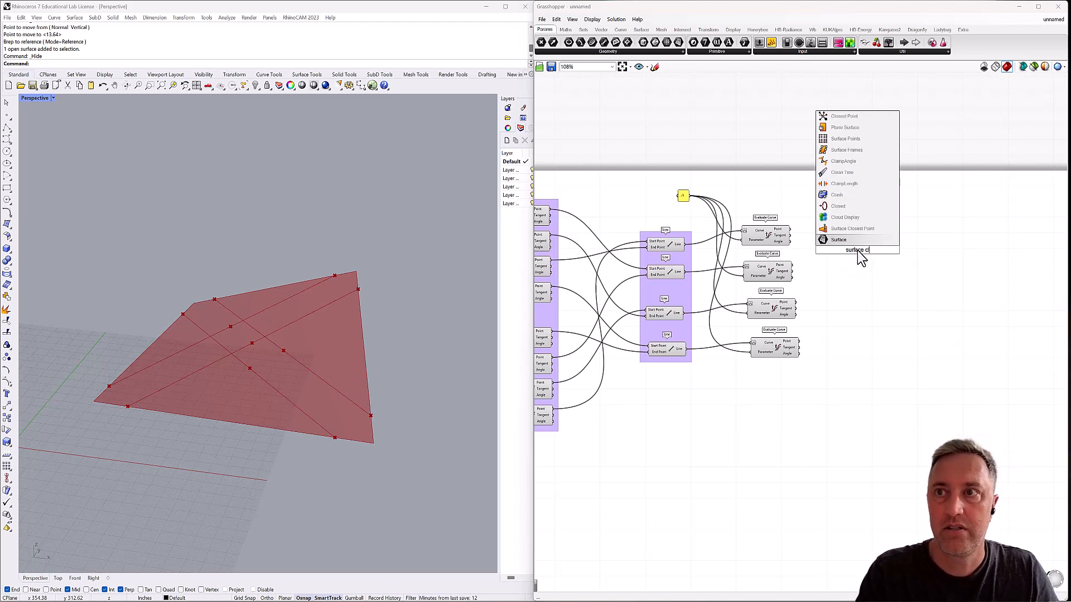
{"action": "left_click", "coordinate": [859, 229]}
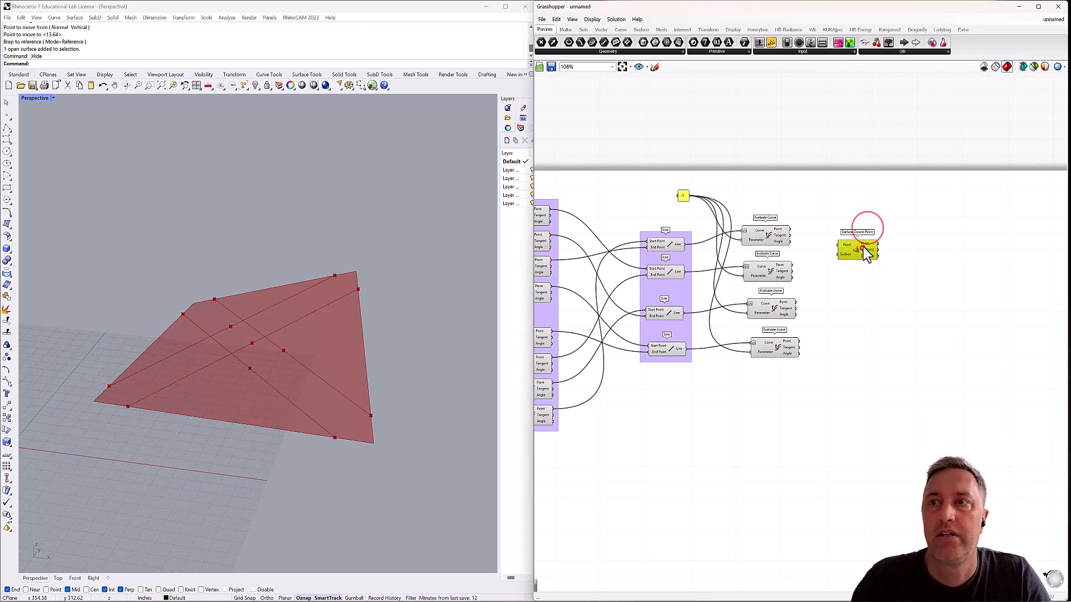
{"action": "left_click_drag", "start_coordinate": [864, 241], "coordinate": [859, 239]}
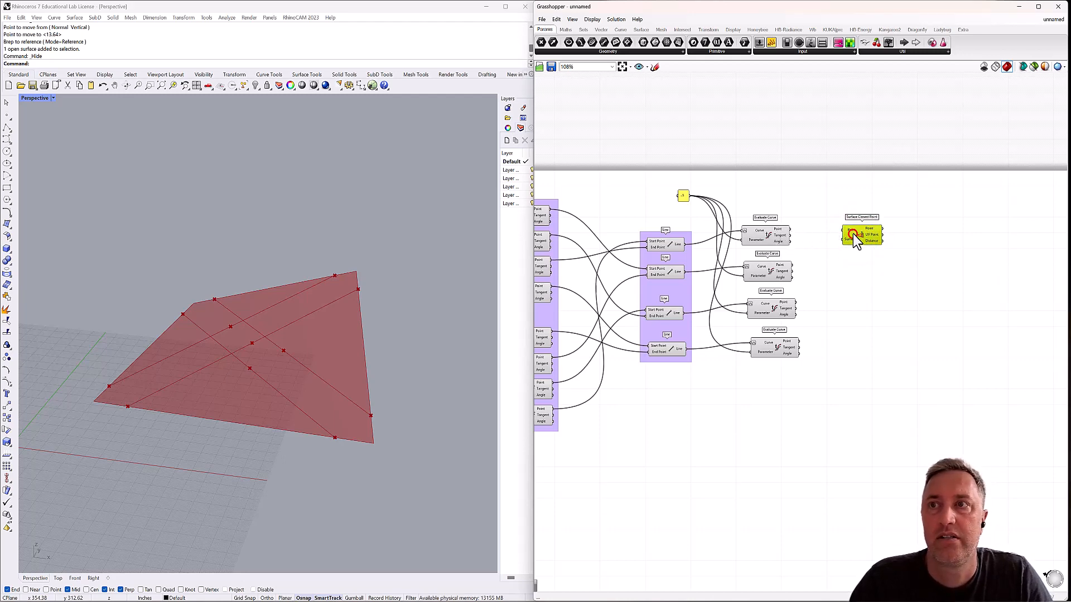
{"action": "left_click_drag", "start_coordinate": [853, 234], "coordinate": [853, 233]}
Feed the Brep parameter into the Surface Closest Point's Surface input and place the component beyond the midpoint Evaluate Curve stack.
{"action": "scroll", "coordinate": [828, 258], "scroll_direction": "down", "scroll_amount": 2}
{"action": "right_click_drag", "start_coordinate": [788, 270], "coordinate": [896, 263]}
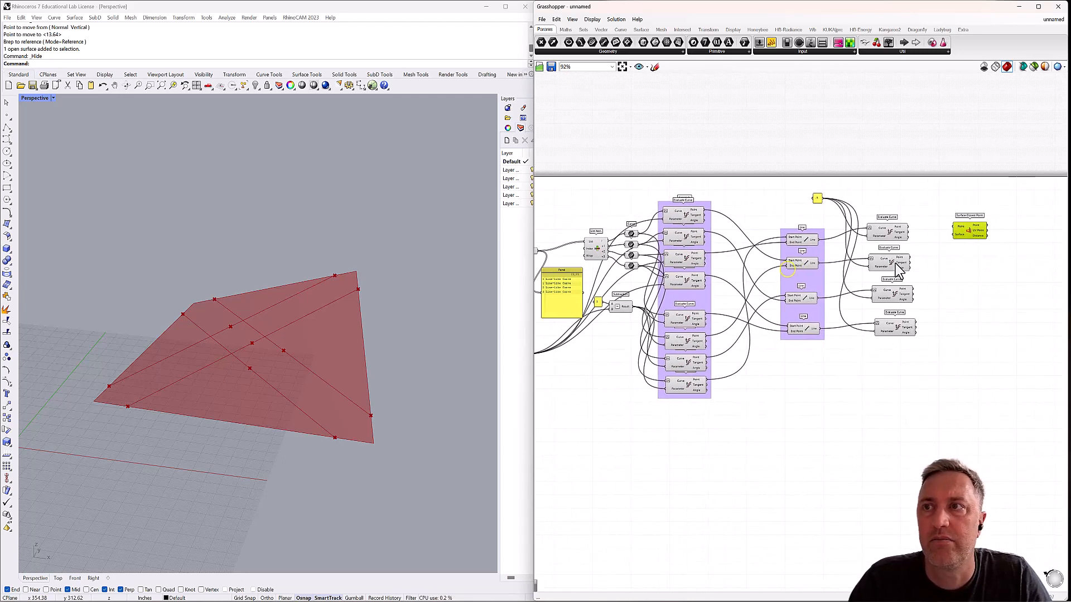
{"action": "left_click_drag", "start_coordinate": [965, 229], "coordinate": [598, 202]}
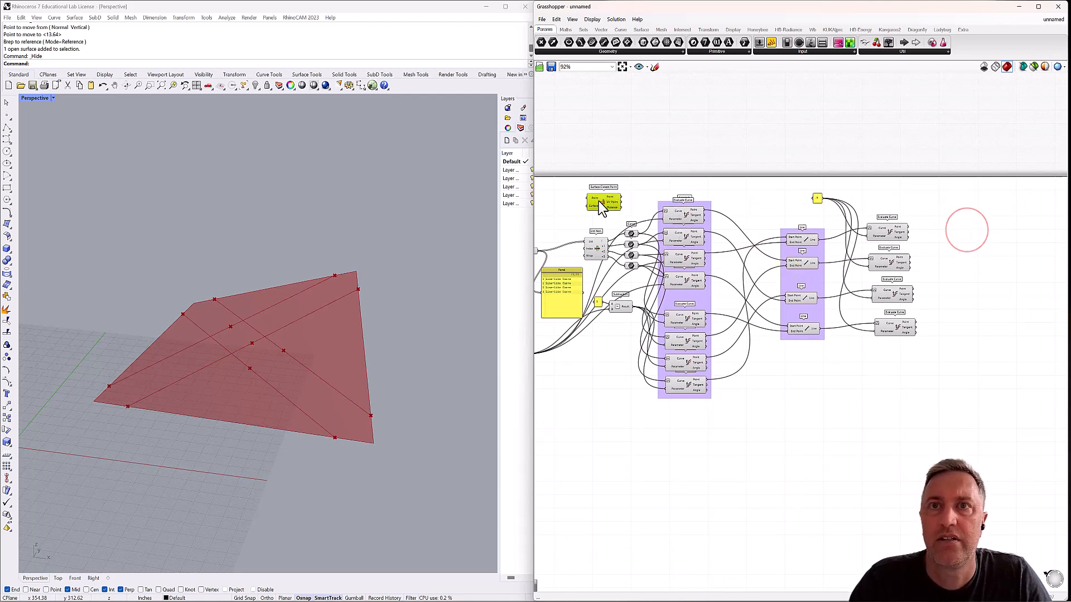
{"action": "right_click_drag", "start_coordinate": [585, 235], "coordinate": [725, 245]}
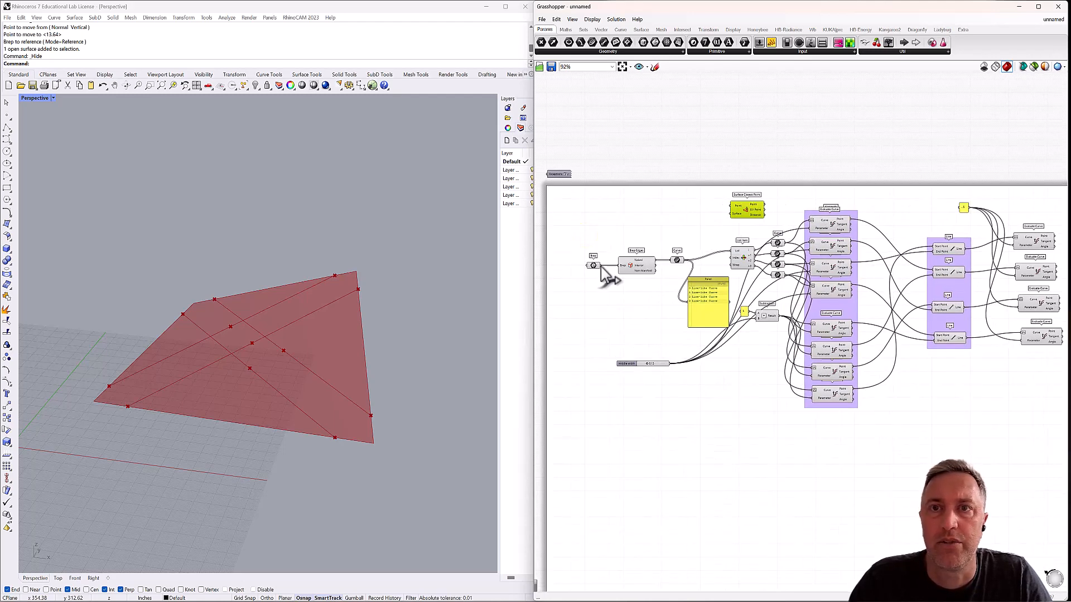
{"action": "left_click_drag", "start_coordinate": [601, 266], "coordinate": [1024, 197]}
{"action": "right_click_drag", "start_coordinate": [1014, 210], "coordinate": [781, 199]}
{"action": "left_click_drag", "start_coordinate": [788, 183], "coordinate": [889, 206]}
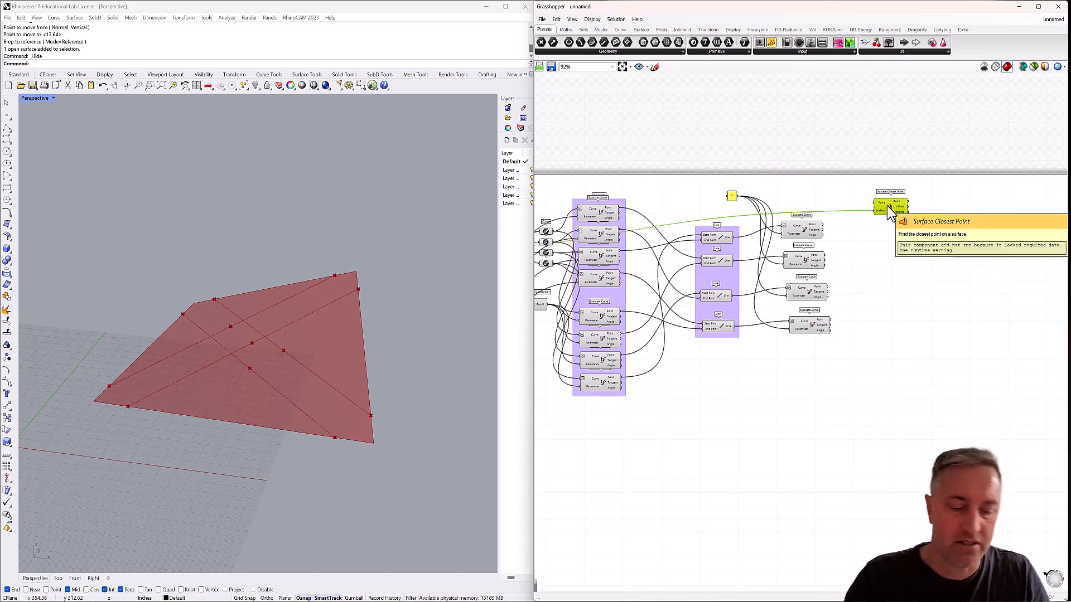
Make three copies of the wired Surface Closest Point and stack them beneath it alongside the Evaluate Curve components.
{"action": "key", "text": "ctrl+c"}
{"action": "key", "text": "ctrl+v"}
{"action": "left_click_drag", "start_coordinate": [893, 212], "coordinate": [892, 285]}
{"action": "key", "text": "ctrl+v"}
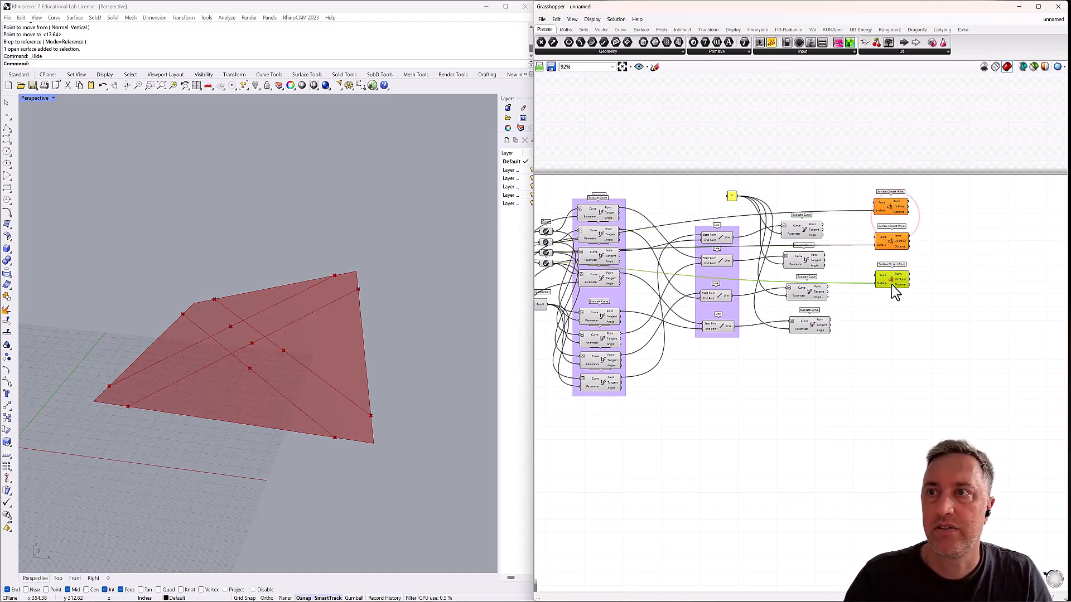
{"action": "key", "text": "ctrl+v"}
{"action": "left_click_drag", "start_coordinate": [895, 215], "coordinate": [892, 324]}
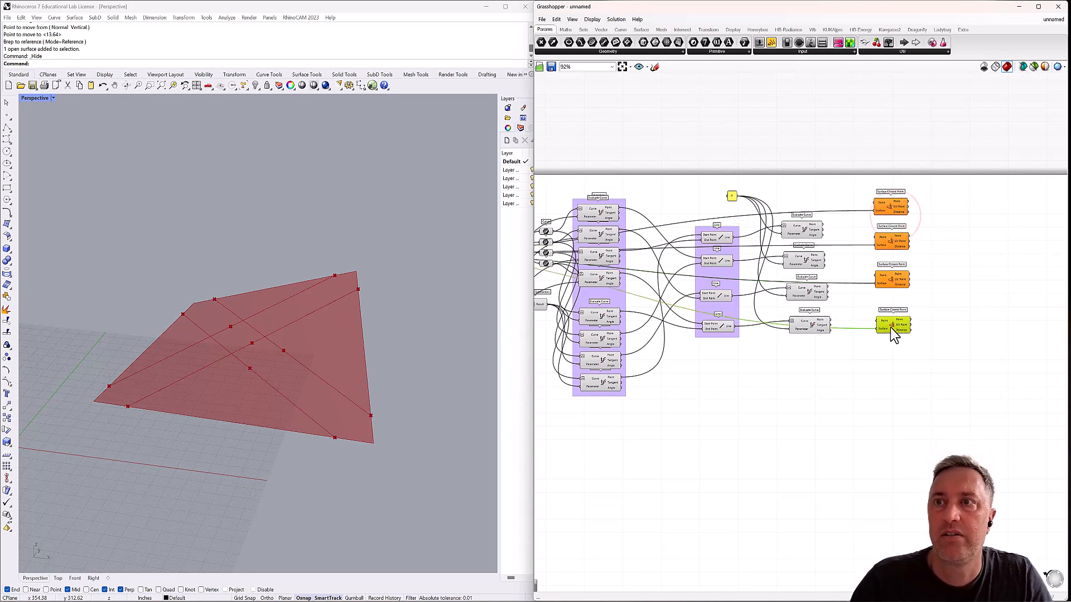
Wire the Point outputs of the four midpoint Evaluate Curve components in order into the Surface Closest Point components' Point inputs.
{"action": "left_click", "coordinate": [831, 226]}
{"action": "scroll", "coordinate": [830, 226], "scroll_direction": "up", "scroll_amount": 5}
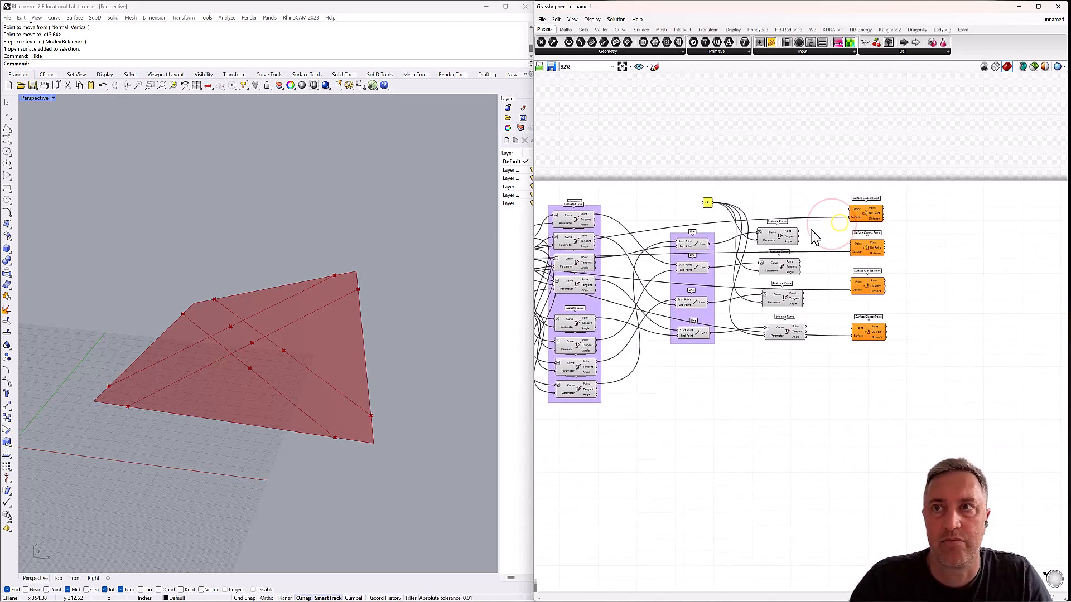
{"action": "right_click_drag", "start_coordinate": [829, 230], "coordinate": [769, 229]}
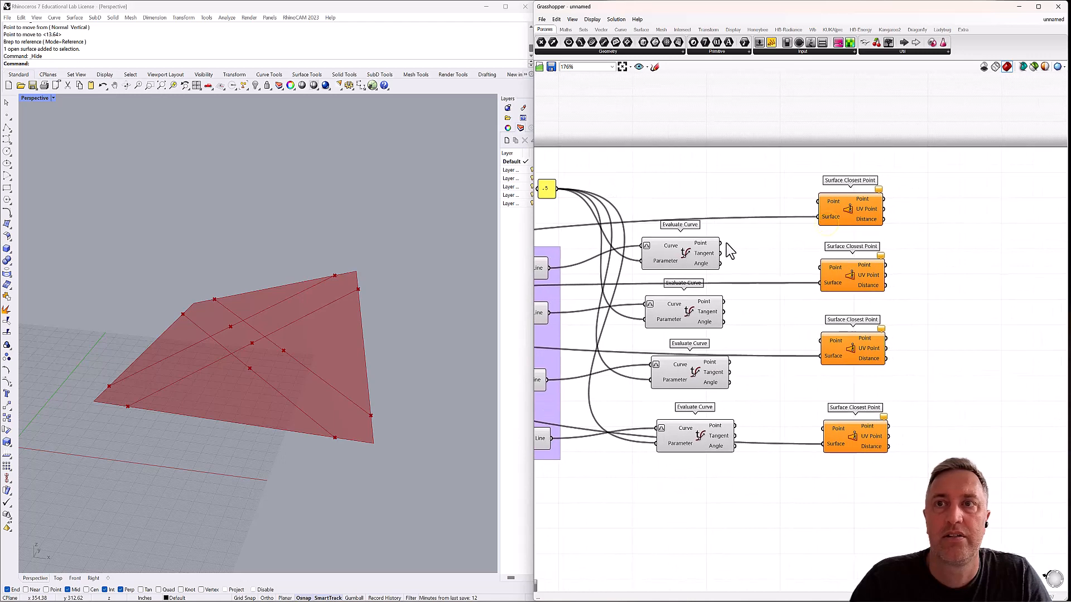
{"action": "left_click_drag", "start_coordinate": [720, 243], "coordinate": [819, 201]}
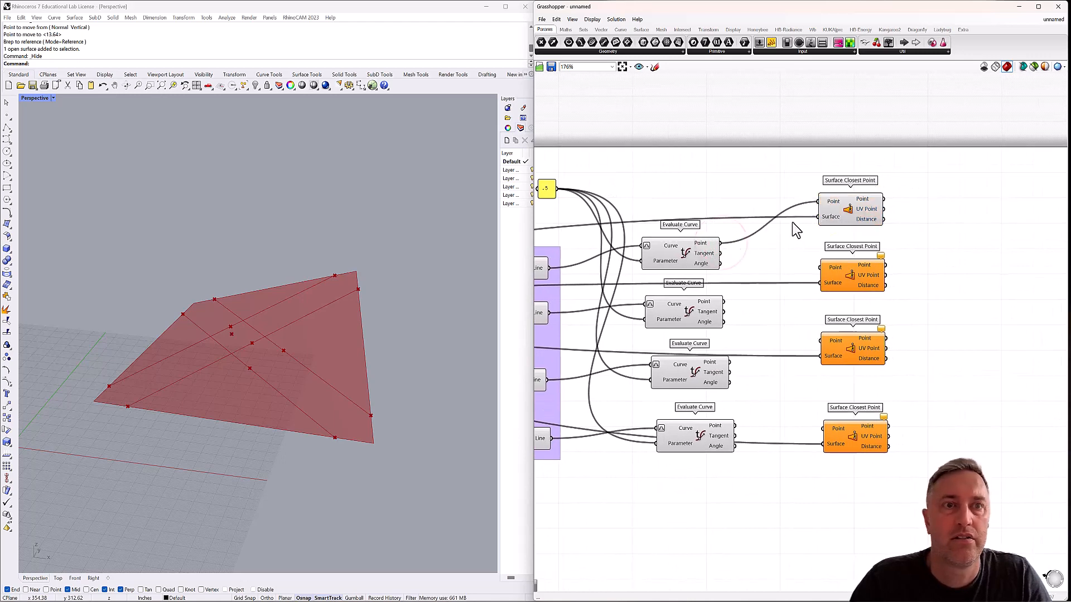
{"action": "left_click_drag", "start_coordinate": [723, 302], "coordinate": [819, 268]}
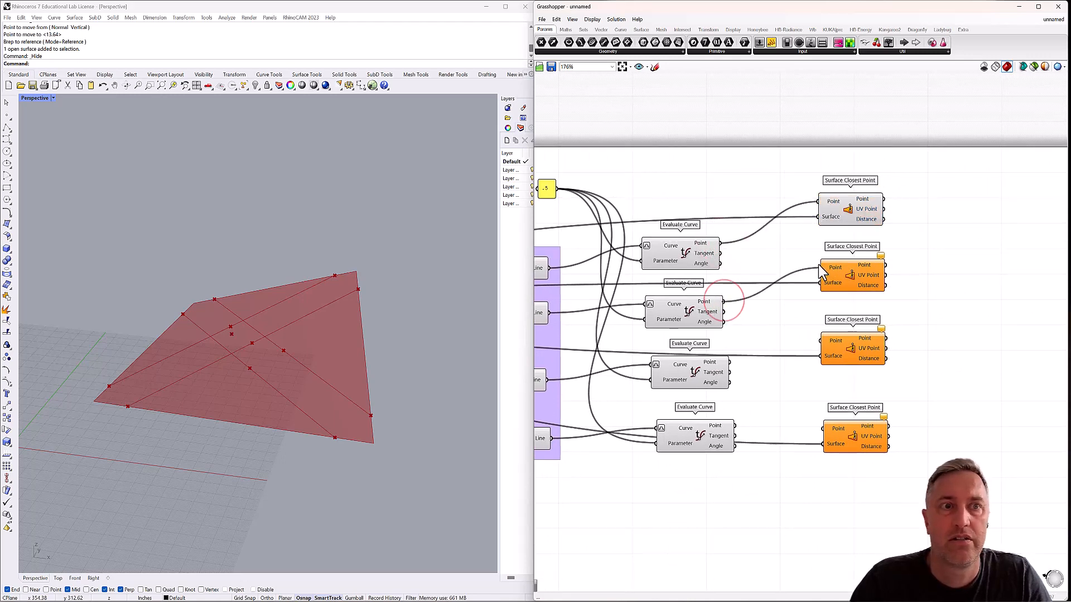
{"action": "left_click_drag", "start_coordinate": [730, 362], "coordinate": [821, 340]}
{"action": "left_click_drag", "start_coordinate": [735, 426], "coordinate": [824, 428]}
Compare a diagonal's midpoint with its closest point on the surface by highlighting the third Evaluate Curve and Surface Closest Point components.
{"action": "right_click_drag", "start_coordinate": [383, 395], "coordinate": [227, 365]}
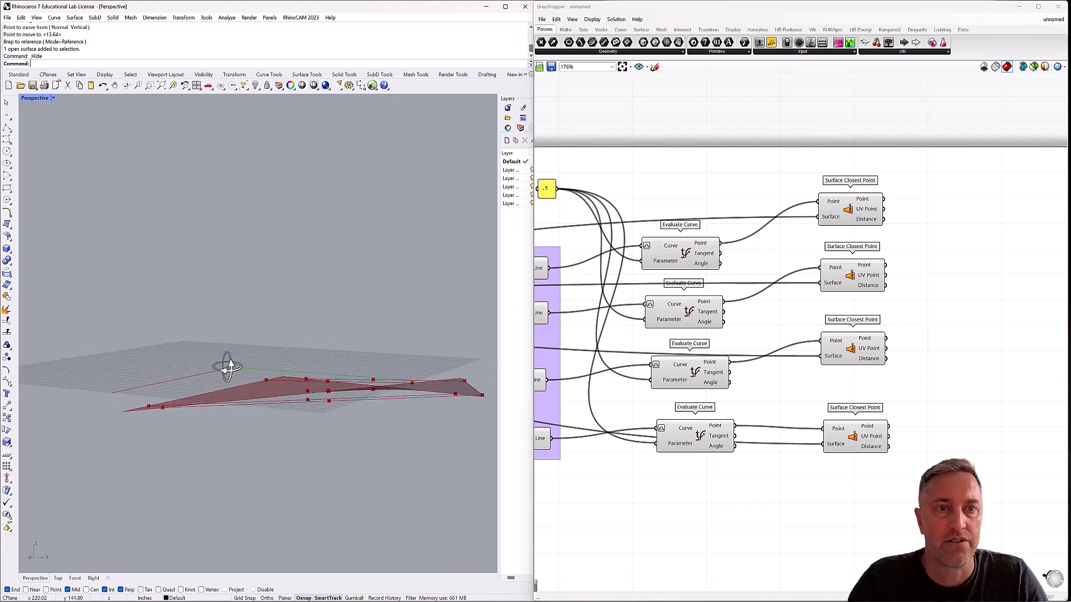
{"action": "left_click", "coordinate": [700, 257]}
{"action": "left_click", "coordinate": [677, 371]}
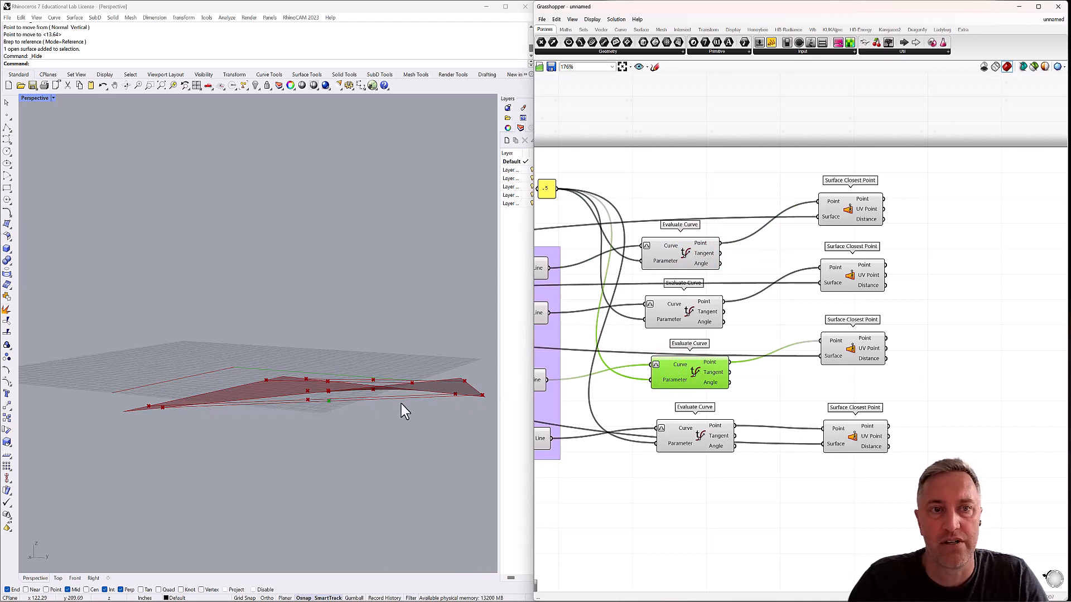
{"action": "left_click", "coordinate": [846, 355]}
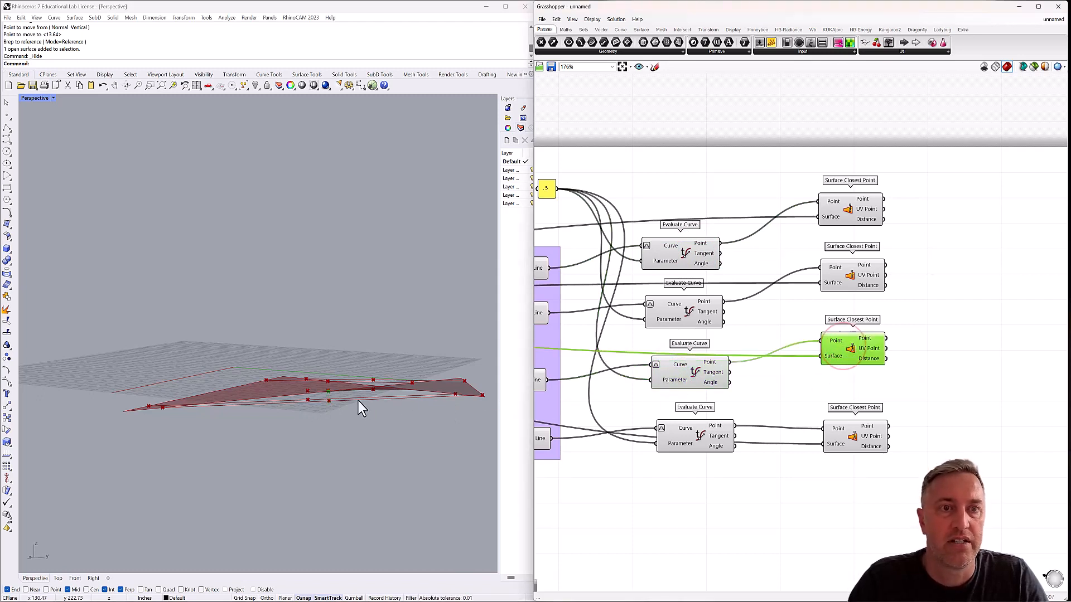
{"action": "right_click_drag", "start_coordinate": [327, 393], "coordinate": [353, 409]}
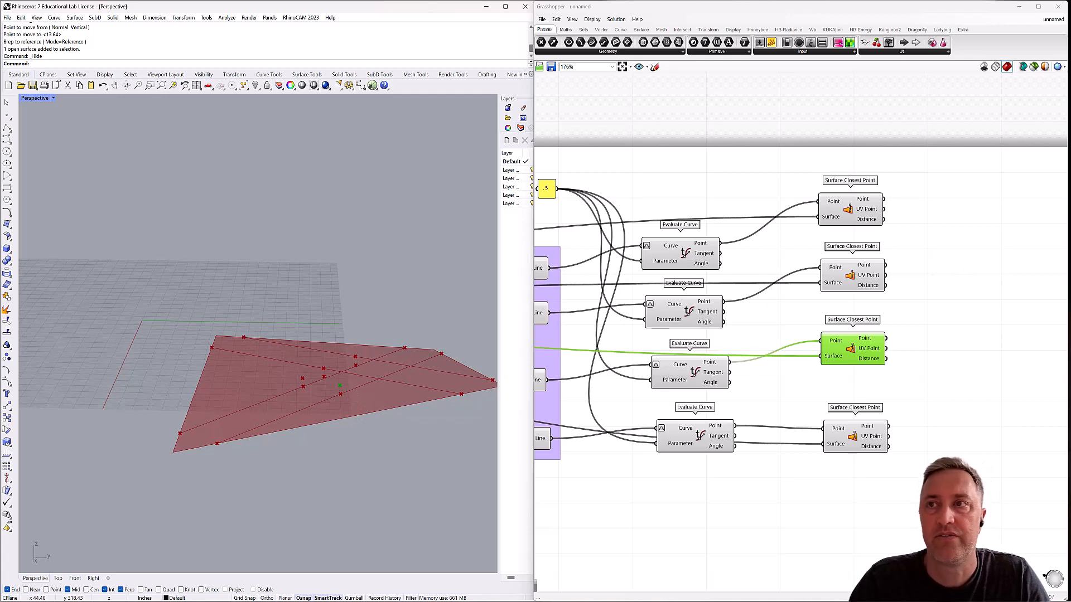
Add an Evaluate Surface component beyond the Surface Closest Point stack, level with its first component.
{"action": "double_click", "coordinate": [925, 219]}
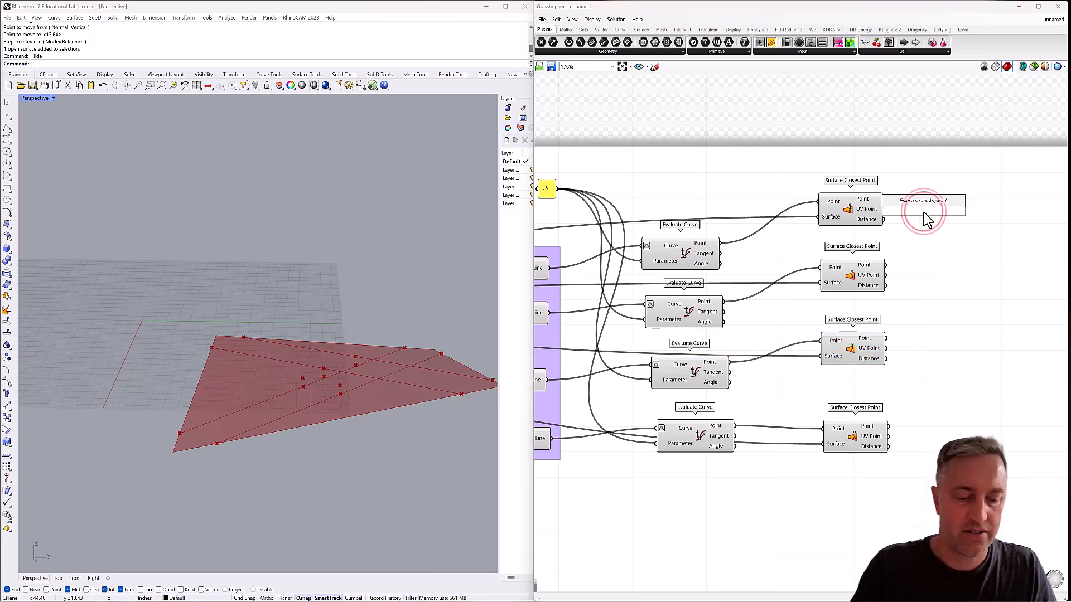
{"action": "type", "text": "evaluate"}
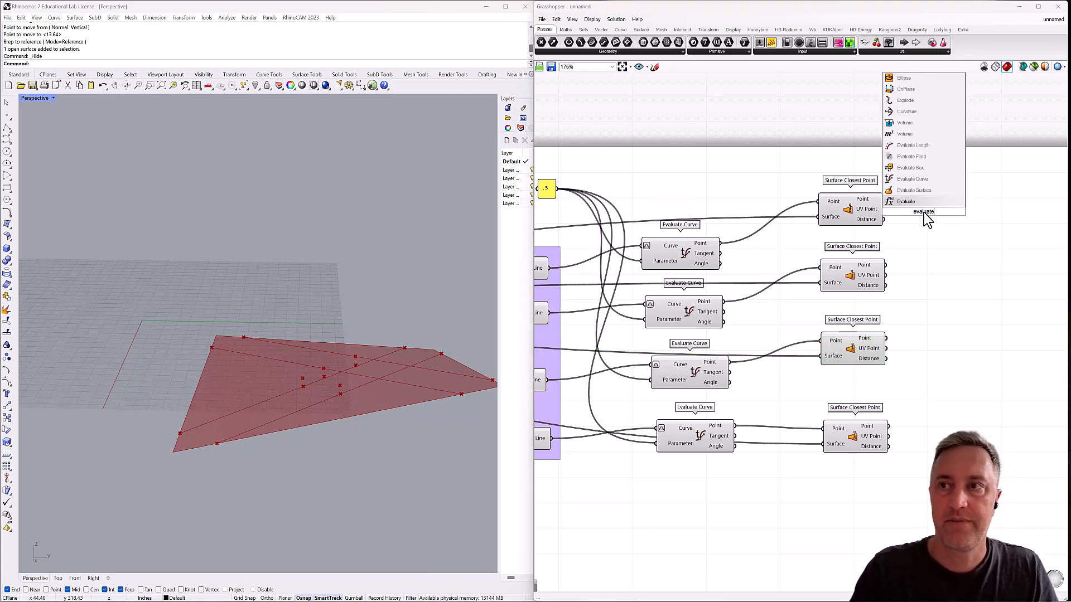
{"action": "left_click", "coordinate": [915, 190]}
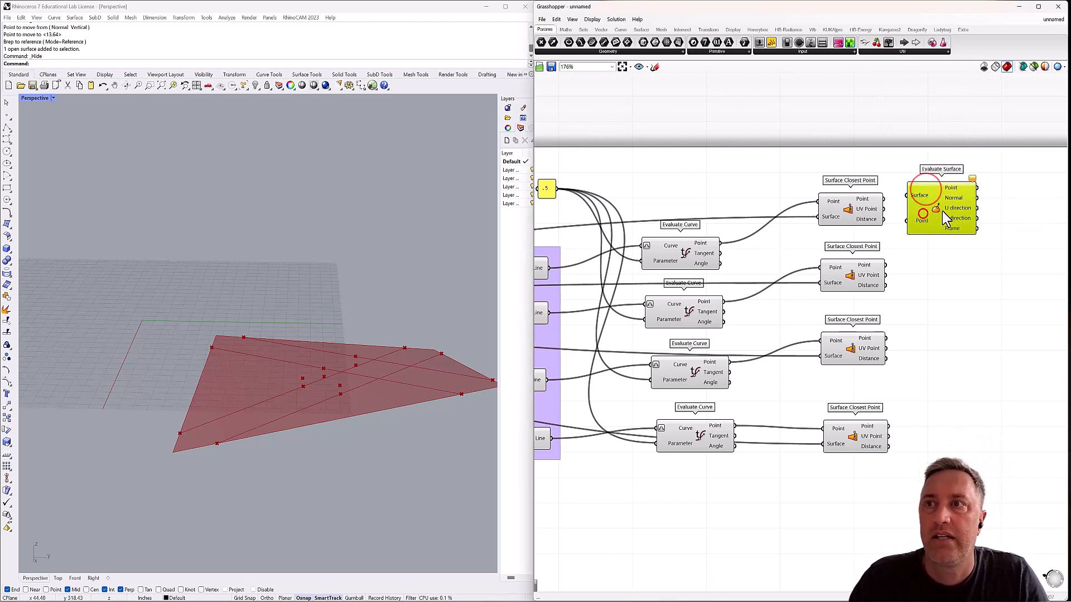
Feed the Brep parameter into the Evaluate Surface's Surface input and place the component beyond the Surface Closest Point stack.
{"action": "left_click_drag", "start_coordinate": [955, 208], "coordinate": [609, 135]}
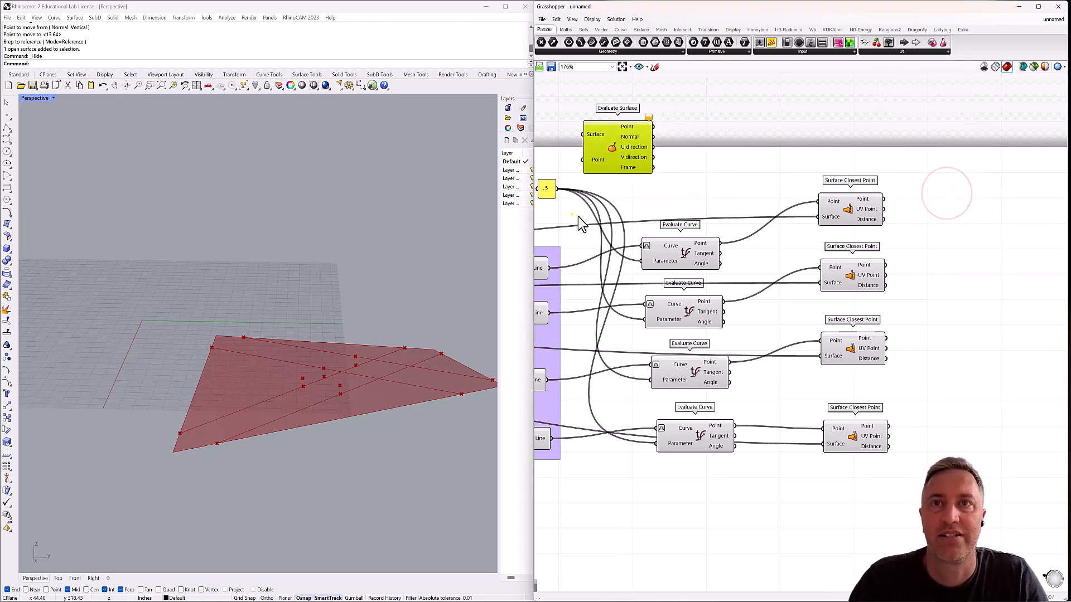
{"action": "right_click_drag", "start_coordinate": [572, 214], "coordinate": [978, 181]}
{"action": "left_click_drag", "start_coordinate": [949, 130], "coordinate": [665, 125]}
{"action": "scroll", "coordinate": [691, 166], "scroll_direction": "down", "scroll_amount": 1}
{"action": "scroll", "coordinate": [690, 166], "scroll_direction": "down", "scroll_amount": 2}
{"action": "right_click_drag", "start_coordinate": [658, 182], "coordinate": [802, 181]}
{"action": "right_click_drag", "start_coordinate": [602, 164], "coordinate": [678, 164]}
{"action": "left_click_drag", "start_coordinate": [598, 238], "coordinate": [867, 137]}
{"action": "right_click_drag", "start_coordinate": [925, 147], "coordinate": [733, 149]}
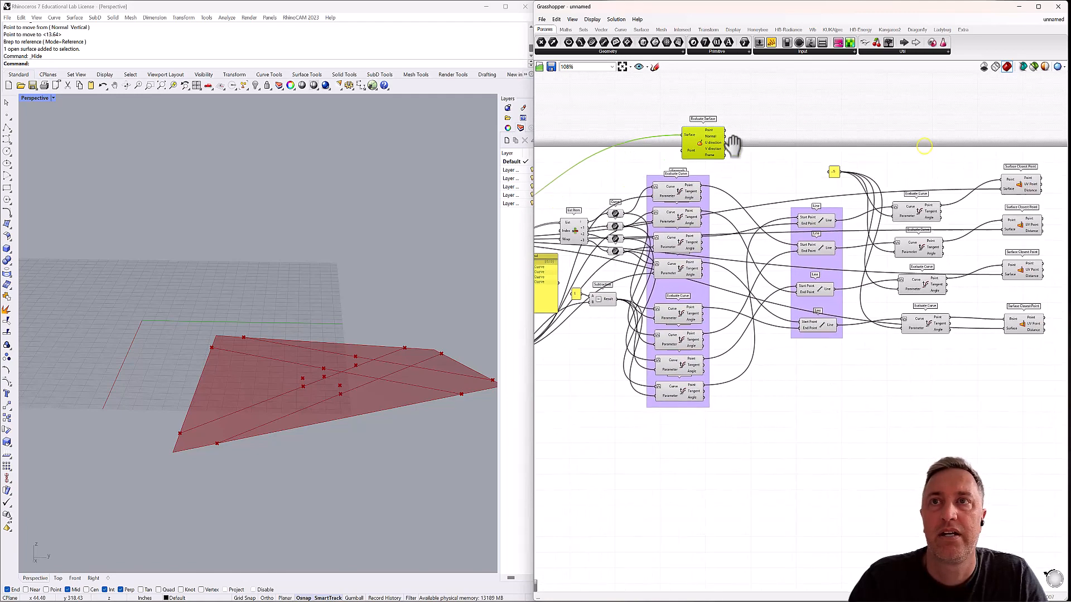
{"action": "left_click_drag", "start_coordinate": [691, 139], "coordinate": [961, 144]}
{"action": "right_click_drag", "start_coordinate": [961, 144], "coordinate": [704, 149]}
{"action": "left_click_drag", "start_coordinate": [719, 136], "coordinate": [854, 170]}
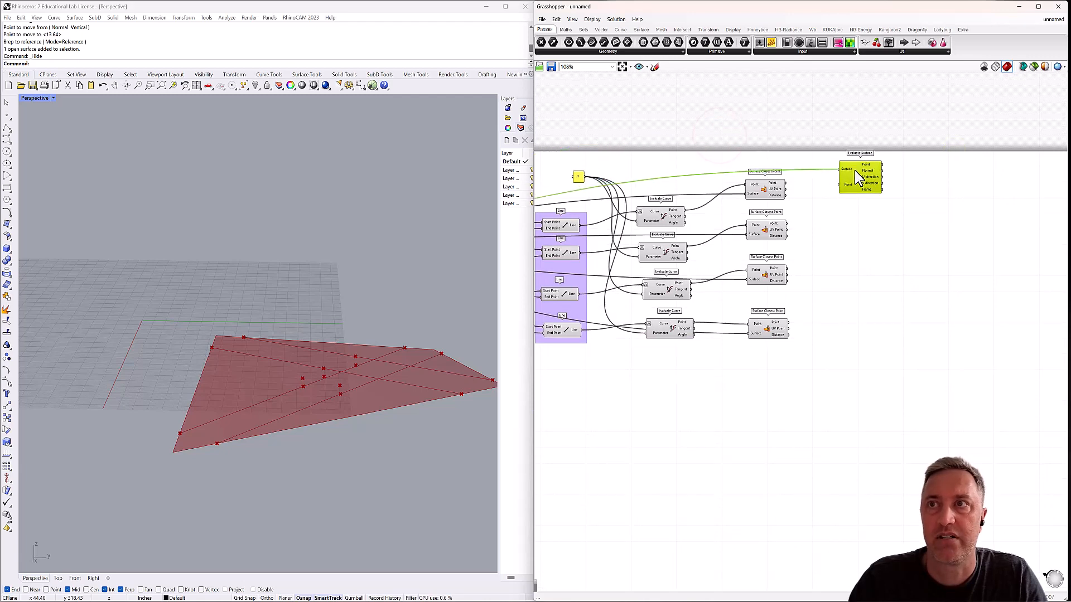
Make three copies of the wired Evaluate Surface and stack them beneath it alongside the Surface Closest Point components.
{"action": "scroll", "coordinate": [868, 173], "scroll_direction": "up", "scroll_amount": 2}
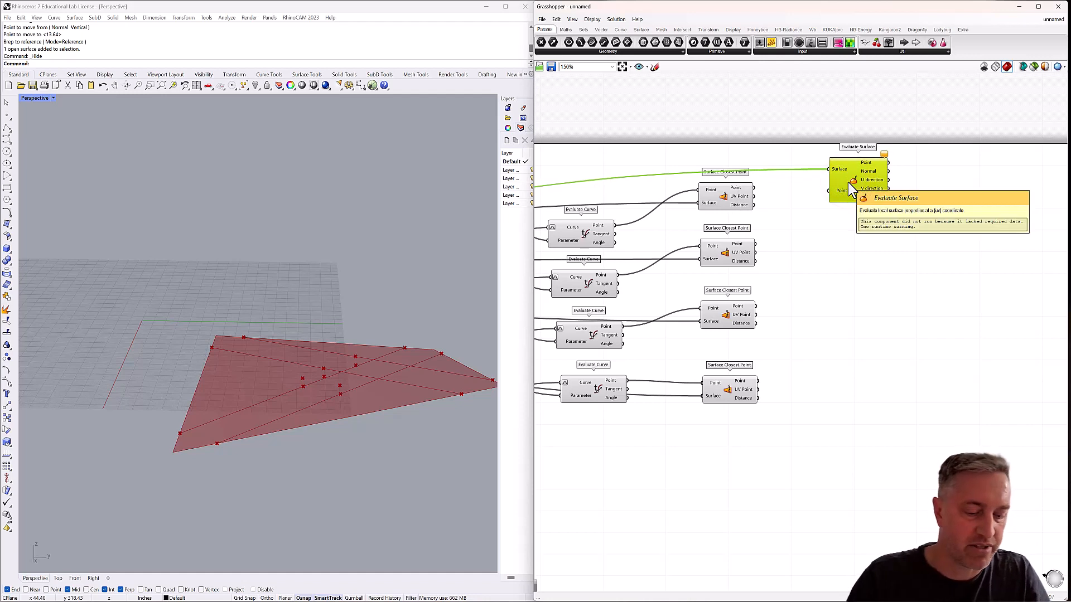
{"action": "left_click_drag", "start_coordinate": [853, 186], "coordinate": [856, 357], "text": "alt"}
{"action": "left_click", "coordinate": [908, 297]}
{"action": "key", "text": "ctrl+v"}
{"action": "key", "text": "ctrl+v"}
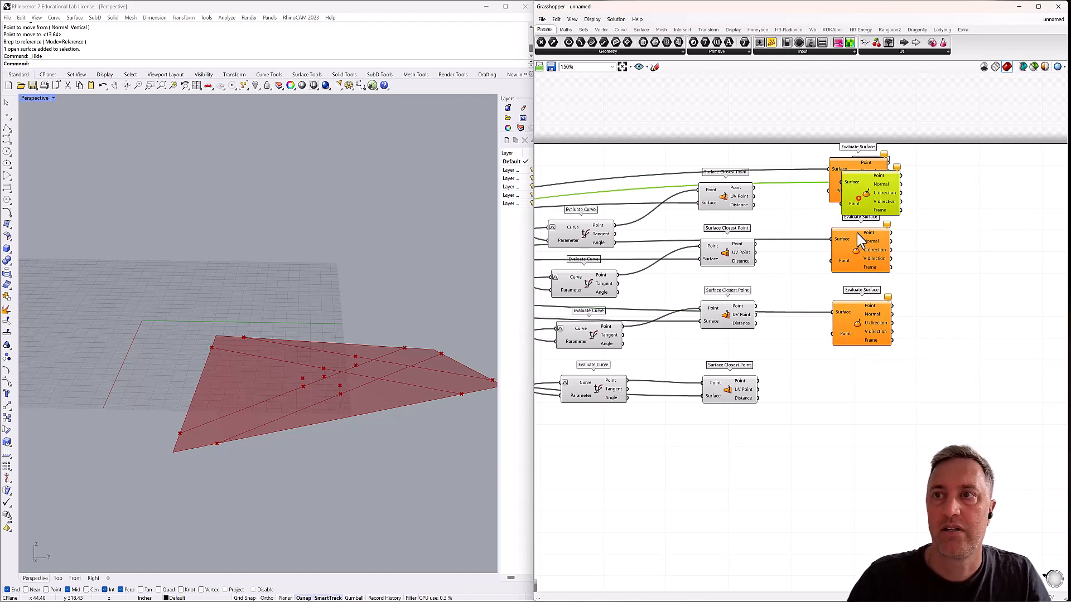
{"action": "left_click_drag", "start_coordinate": [862, 200], "coordinate": [854, 398]}
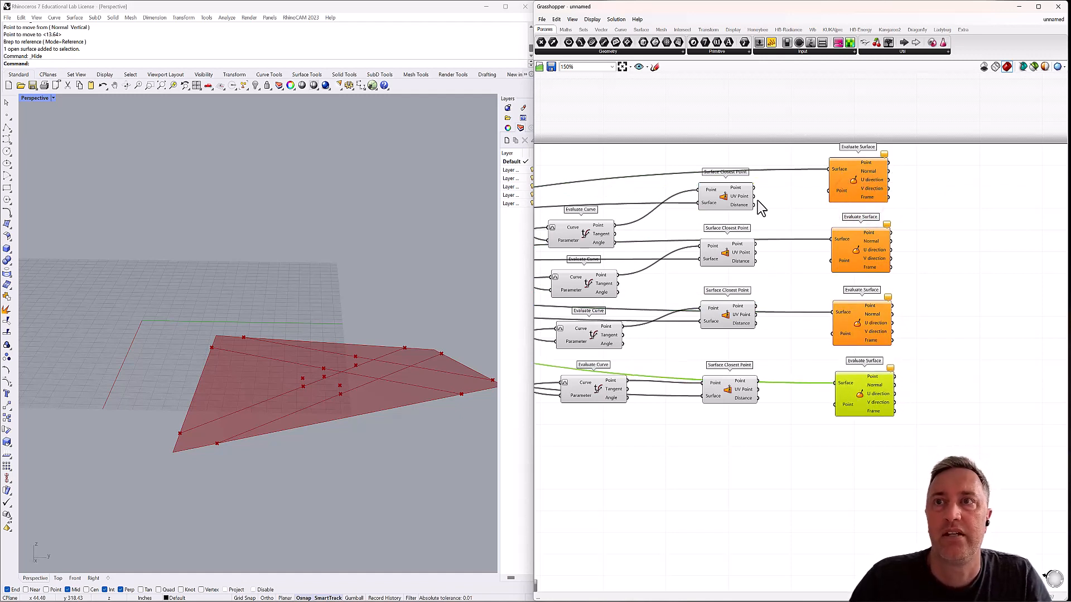
Wire the UV Point outputs of the four Surface Closest Point components in order into the Evaluate Surface components' Point inputs.
{"action": "left_click_drag", "start_coordinate": [753, 197], "coordinate": [830, 192]}
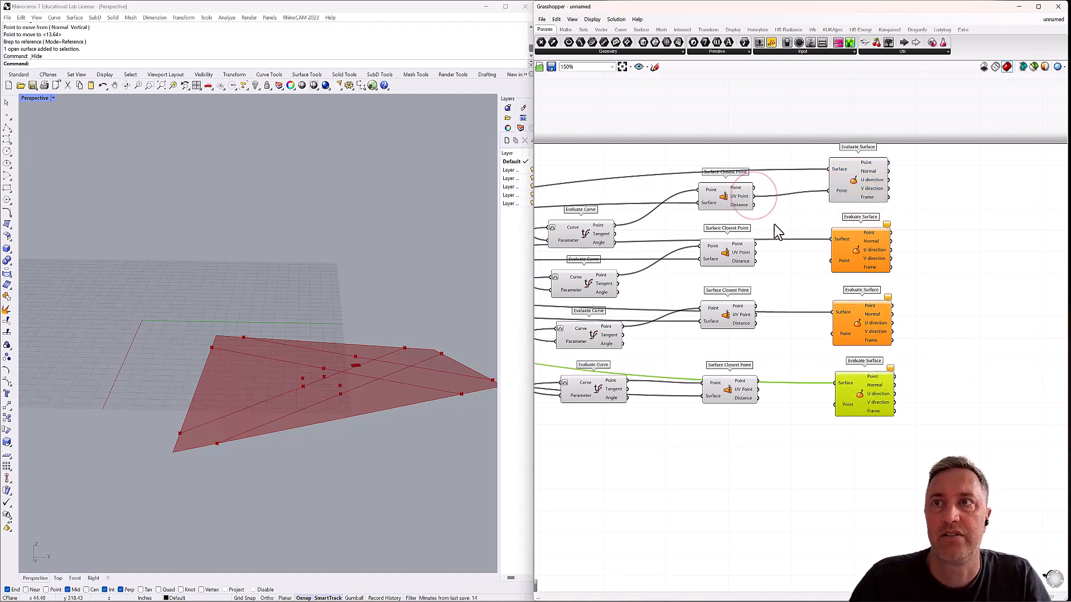
{"action": "left_click_drag", "start_coordinate": [755, 254], "coordinate": [831, 261]}
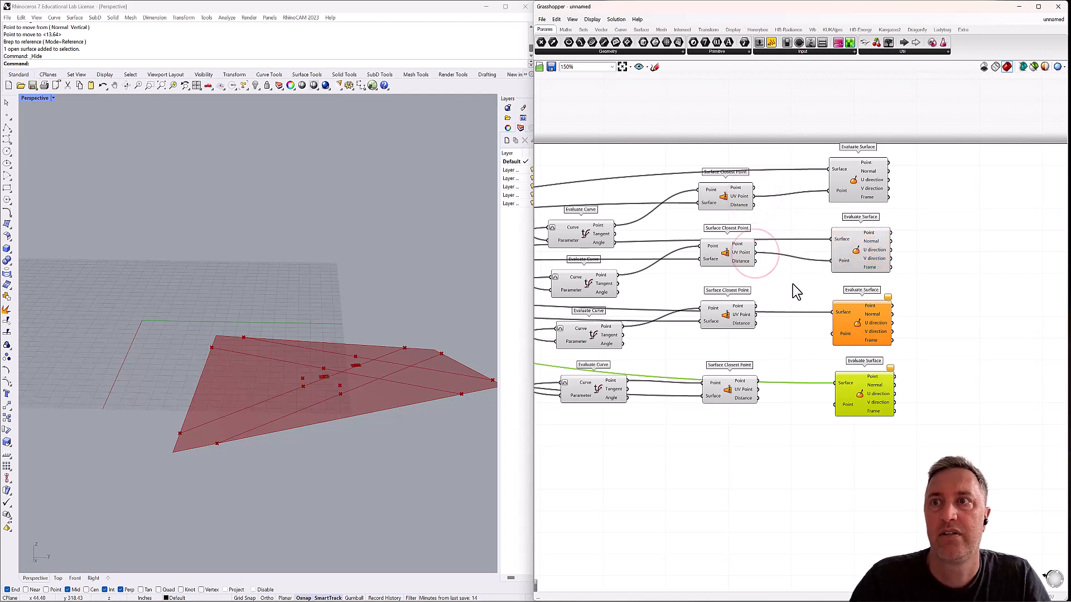
{"action": "left_click_drag", "start_coordinate": [756, 314], "coordinate": [833, 333]}
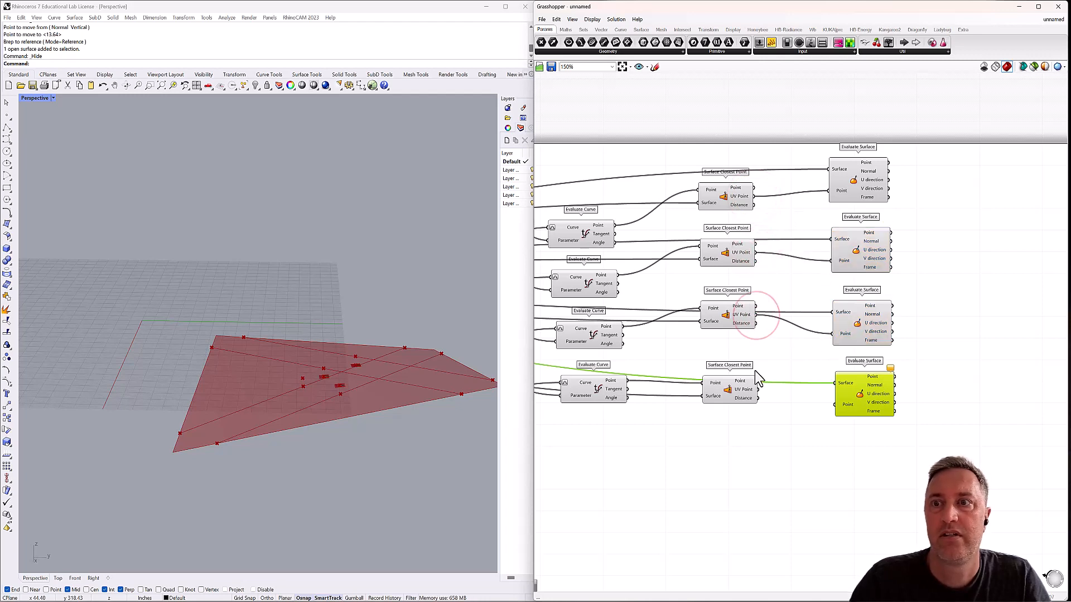
{"action": "left_click_drag", "start_coordinate": [759, 390], "coordinate": [832, 411]}
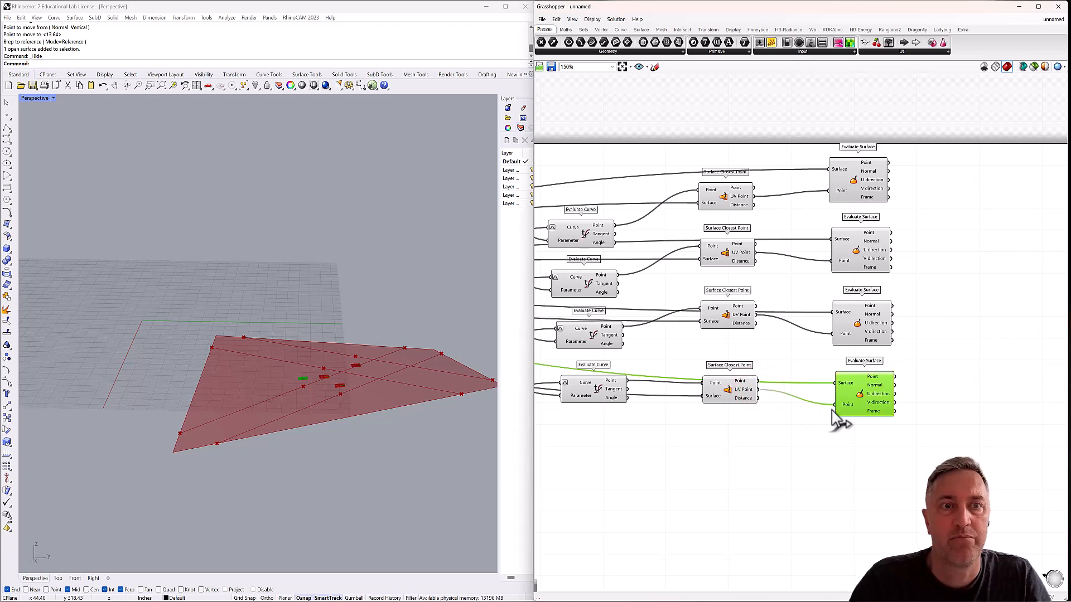
{"action": "right_click_drag", "start_coordinate": [361, 382], "coordinate": [328, 368]}
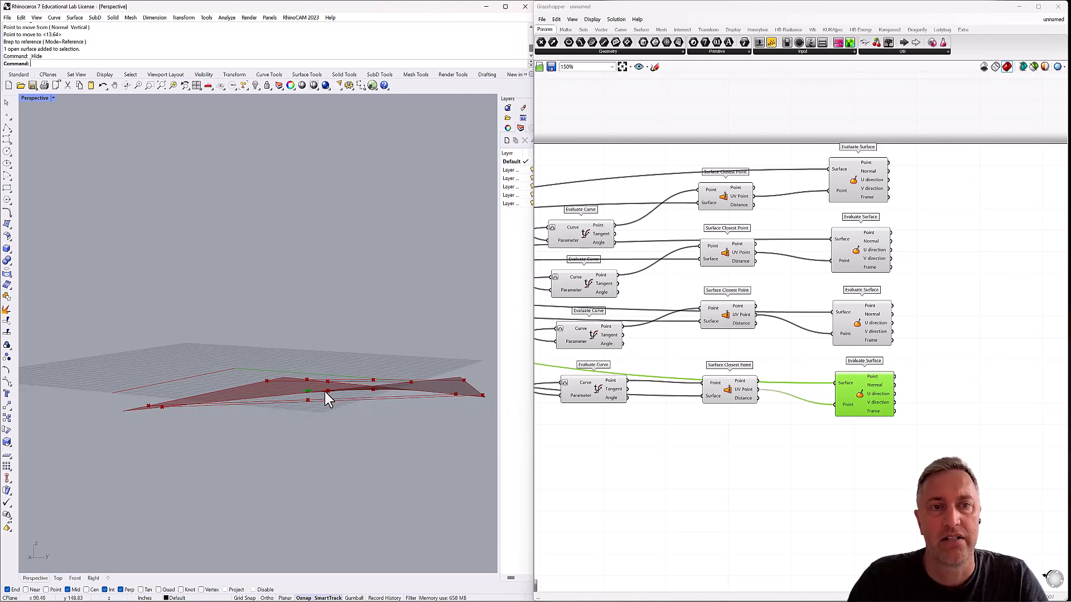
{"action": "scroll", "coordinate": [325, 392], "scroll_direction": "up", "scroll_amount": 4}
{"action": "scroll", "coordinate": [331, 391], "scroll_direction": "down", "scroll_amount": 2}
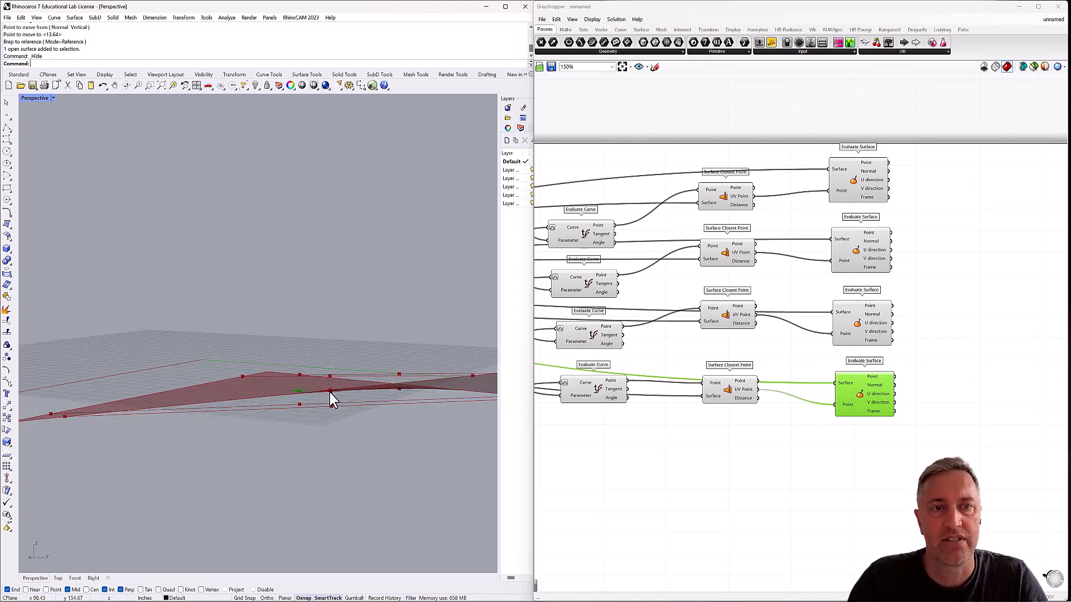
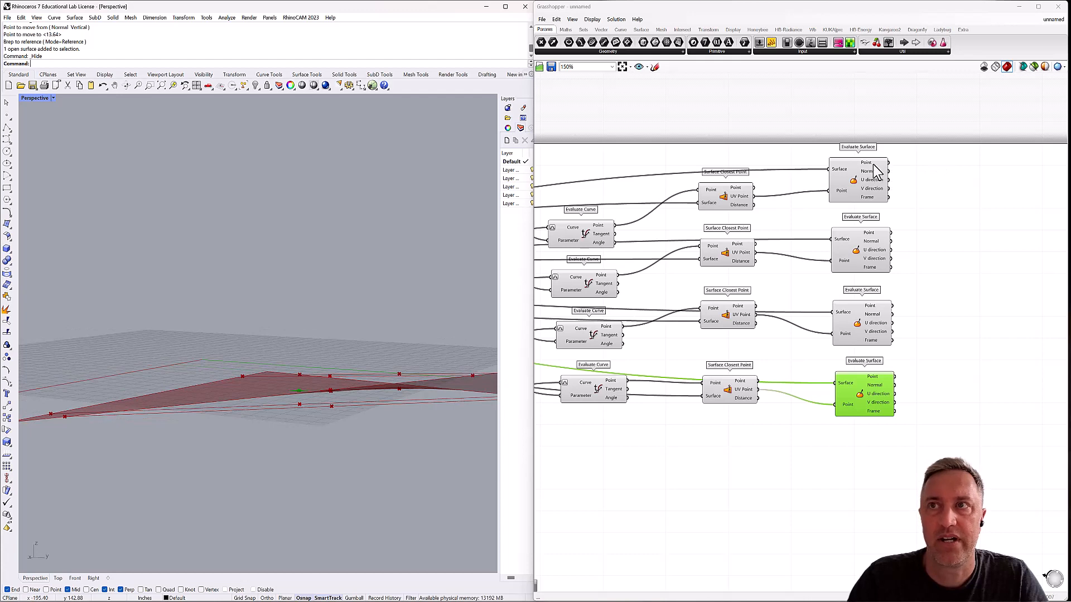
Add a Line SDL component beyond the first Evaluate Surface component.
{"action": "double_click", "coordinate": [931, 174]}
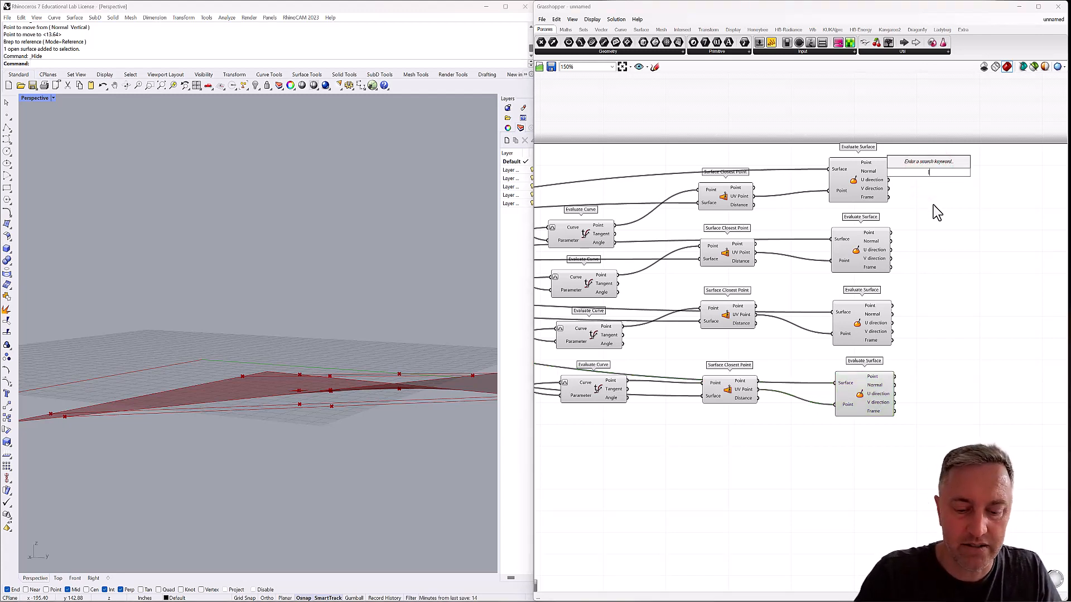
{"action": "type", "text": "line"}
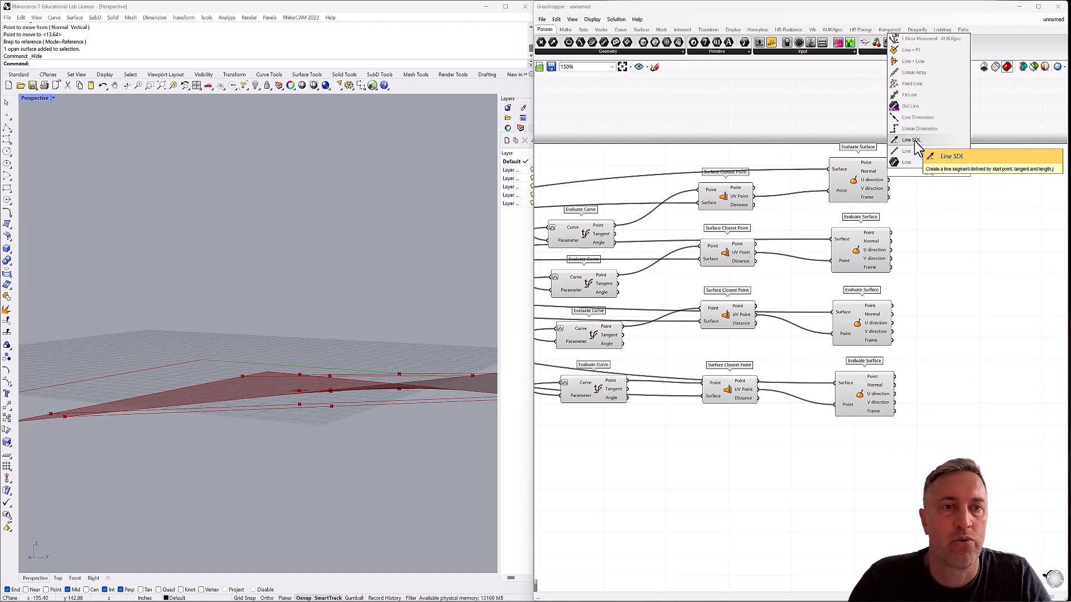
{"action": "left_click", "coordinate": [916, 142]}
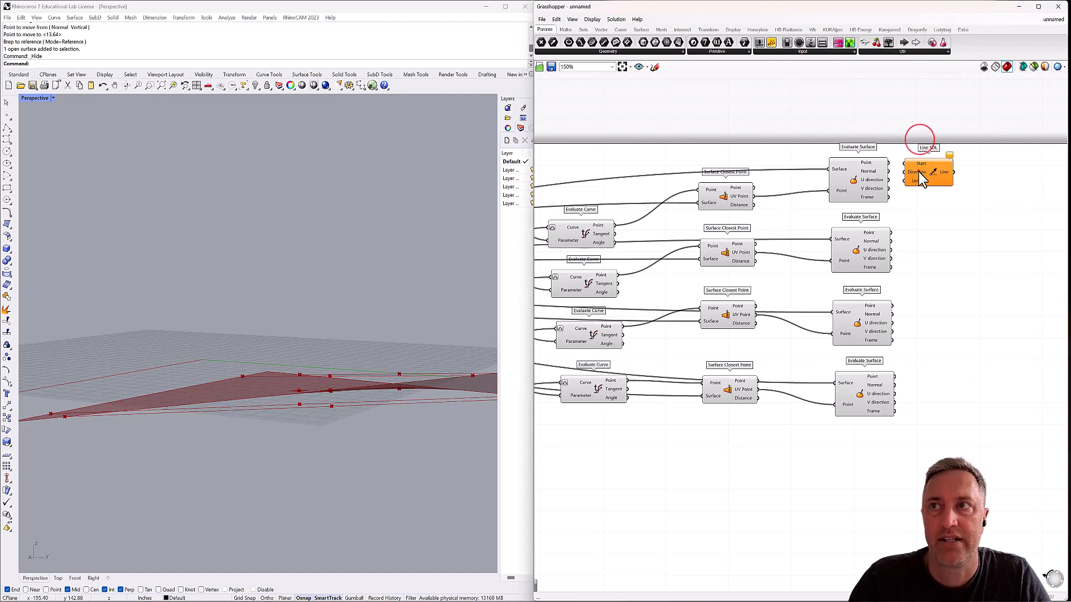
Make three copies of the Line SDL component so each of the four Evaluate Surface components has one beside it.
{"action": "left_click_drag", "start_coordinate": [947, 183], "coordinate": [958, 256]}
{"action": "key", "text": "ctrl+c"}
{"action": "key", "text": "ctrl+v"}
{"action": "key", "text": "ctrl+v"}
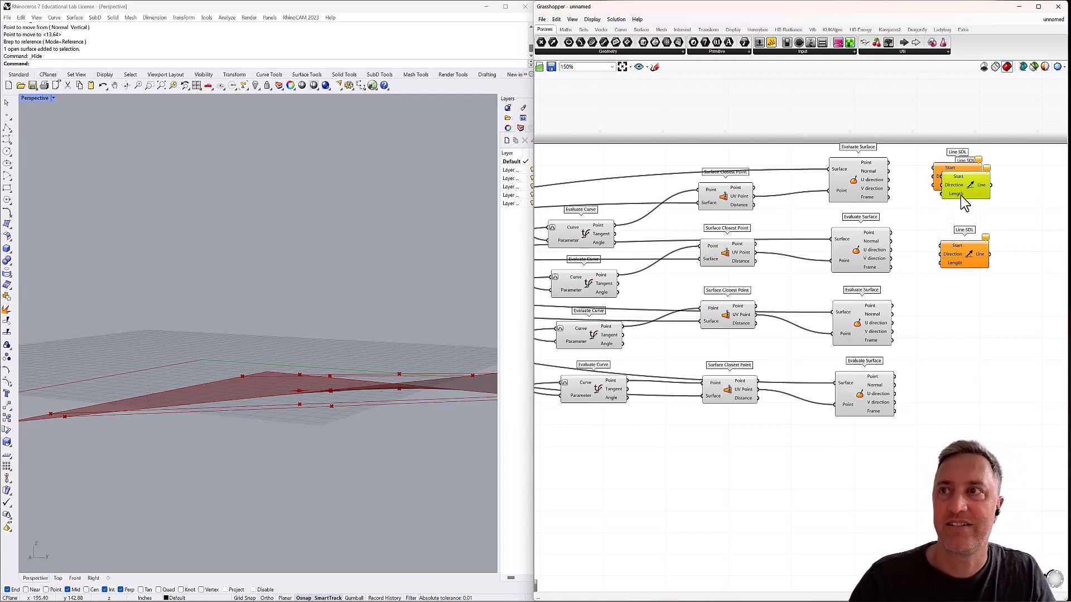
{"action": "left_click_drag", "start_coordinate": [961, 198], "coordinate": [958, 330]}
{"action": "left_click_drag", "start_coordinate": [966, 209], "coordinate": [959, 395]}
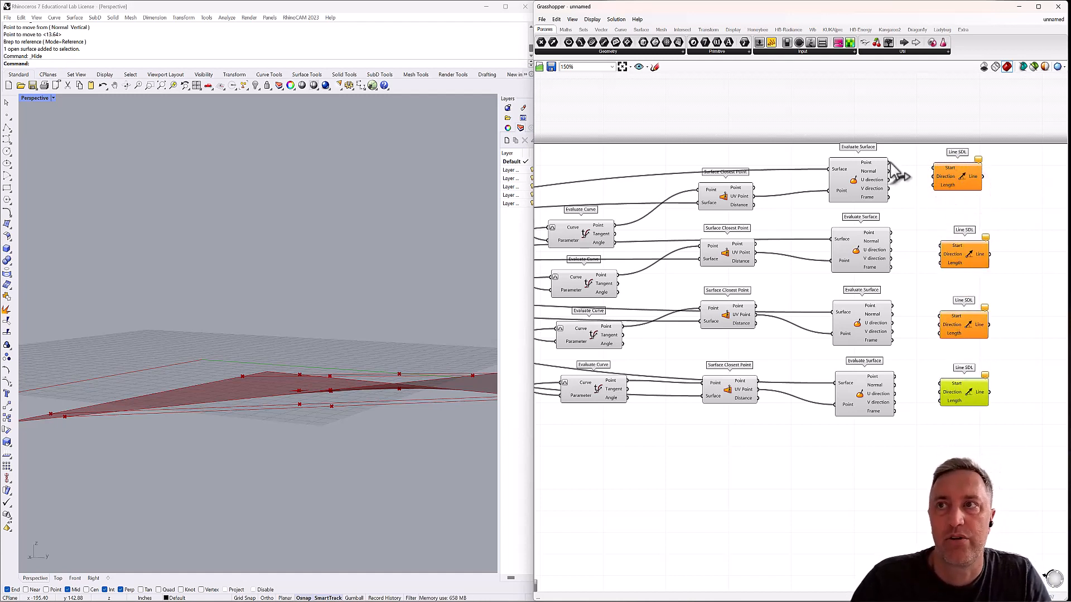
Wire the Point outputs of the four Evaluate Surface components in order into the Line SDL components' Start inputs.
{"action": "left_click_drag", "start_coordinate": [889, 163], "coordinate": [933, 168]}
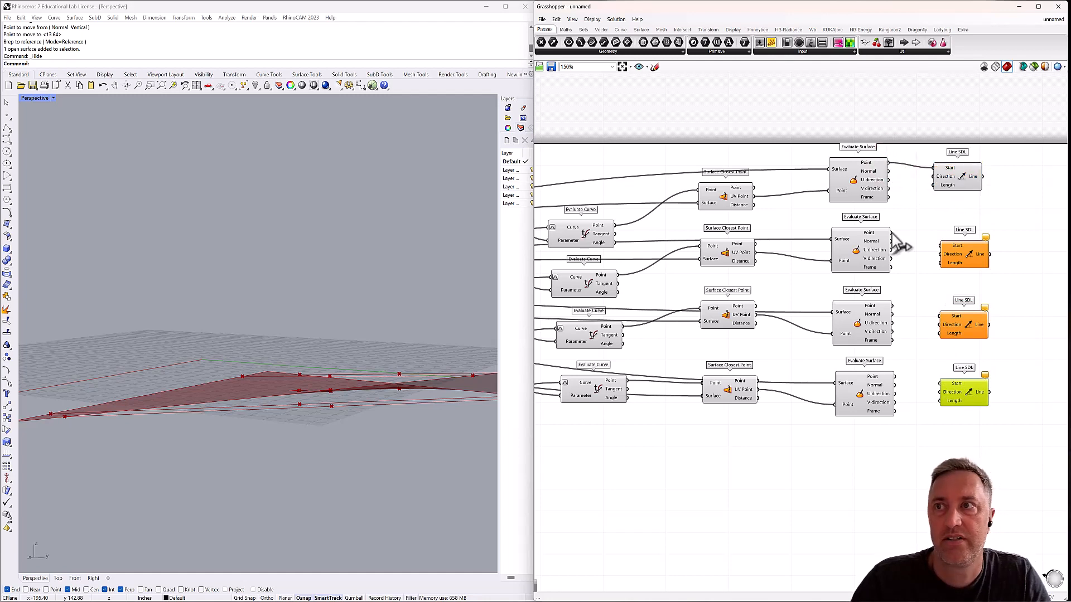
{"action": "left_click_drag", "start_coordinate": [891, 232], "coordinate": [941, 247]}
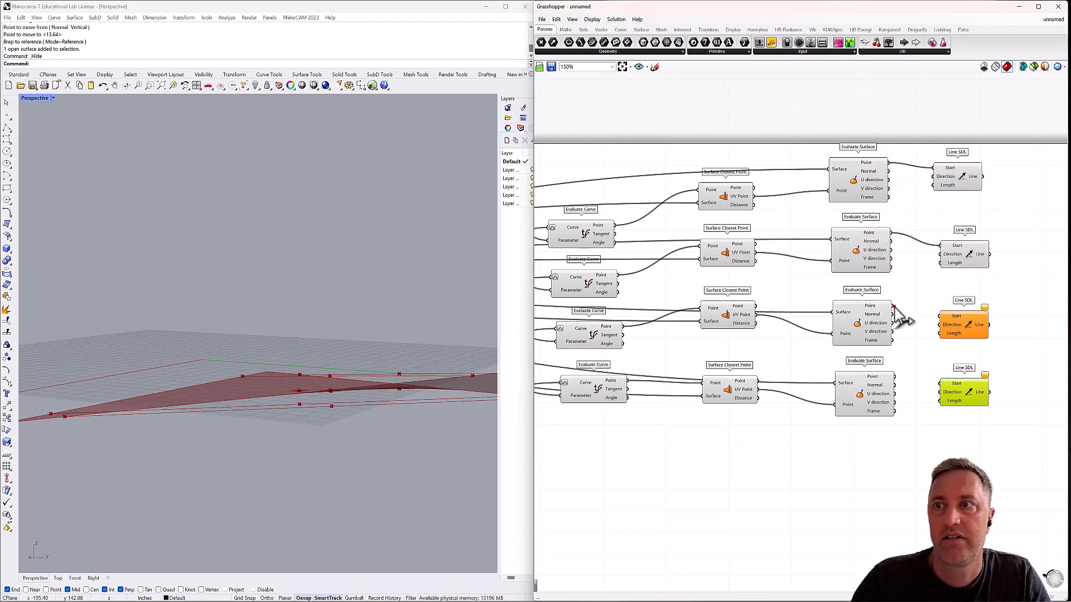
{"action": "left_click_drag", "start_coordinate": [894, 307], "coordinate": [940, 316]}
{"action": "left_click_drag", "start_coordinate": [895, 377], "coordinate": [941, 384]}
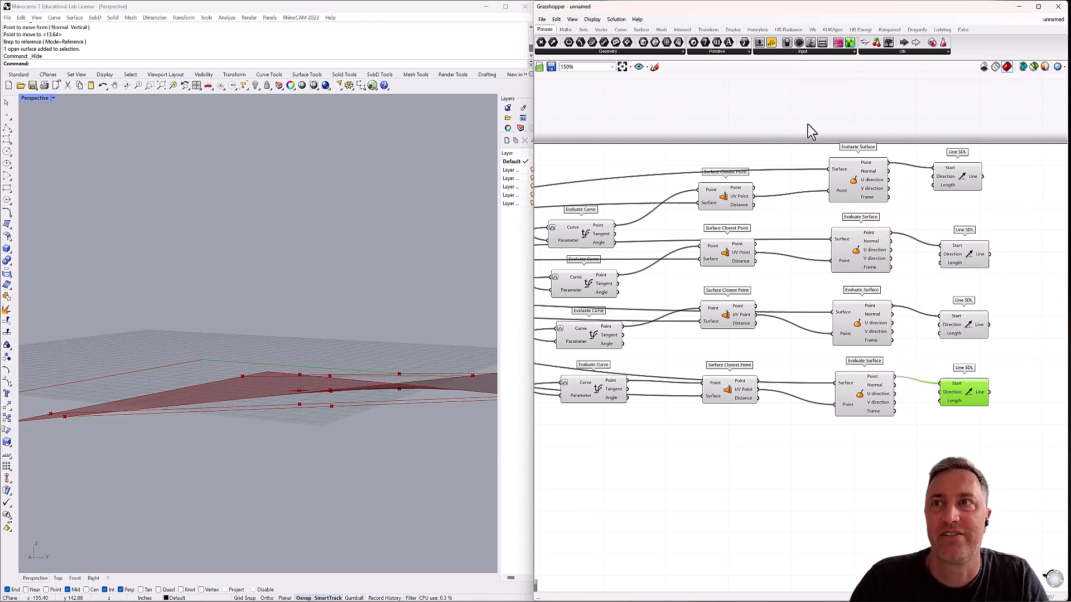
Add a number slider defined as 3<20 above the components and wire it into the first Line SDL's Length input.
{"action": "double_click", "coordinate": [797, 105]}
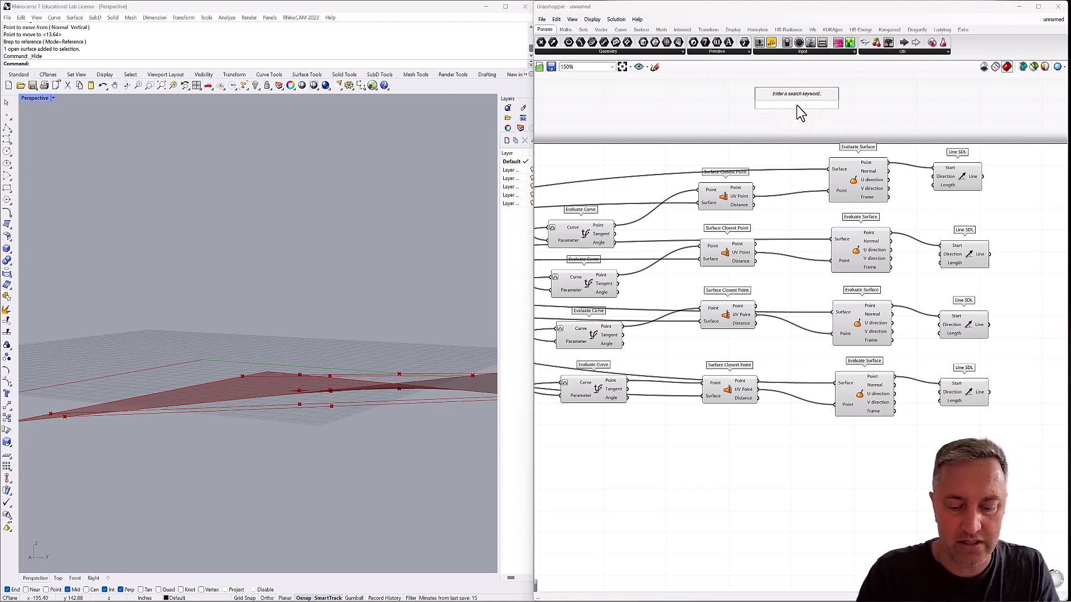
{"action": "type", "text": "5"}
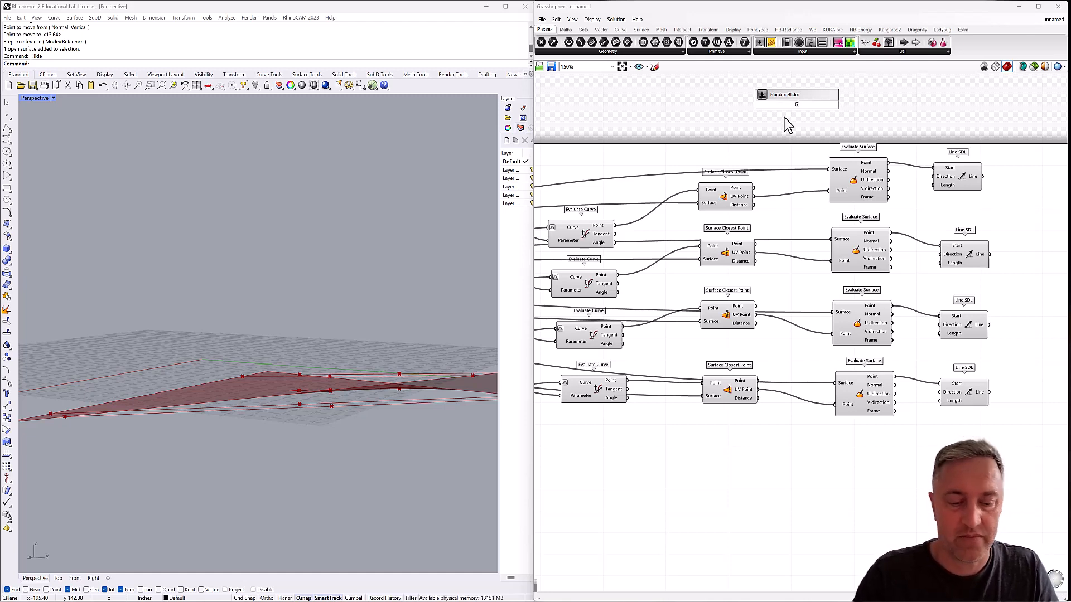
{"action": "key", "text": "BackSpace"}
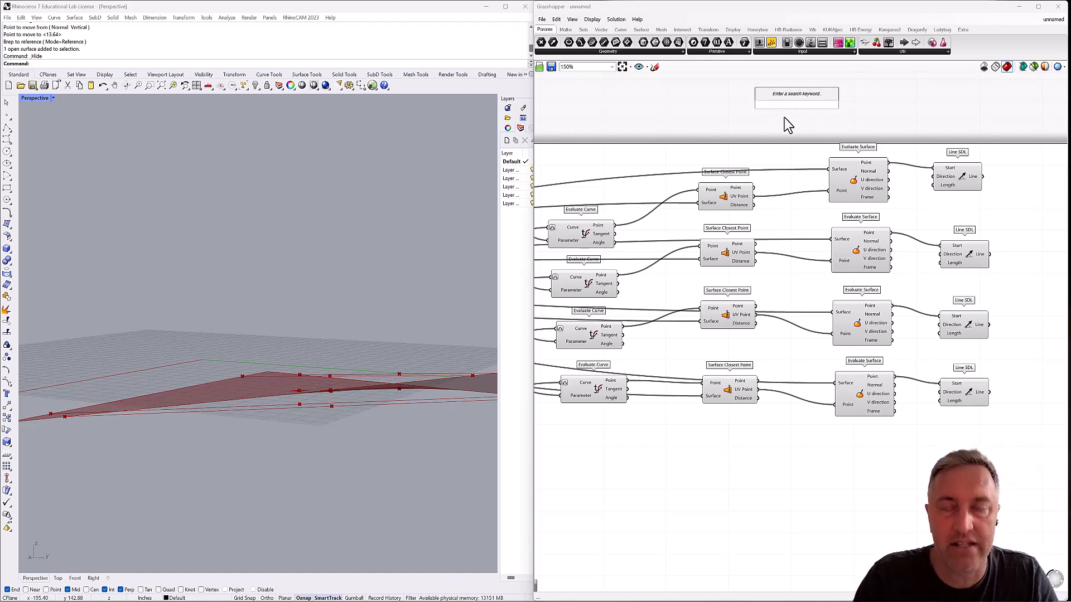
{"action": "type", "text": "3"}
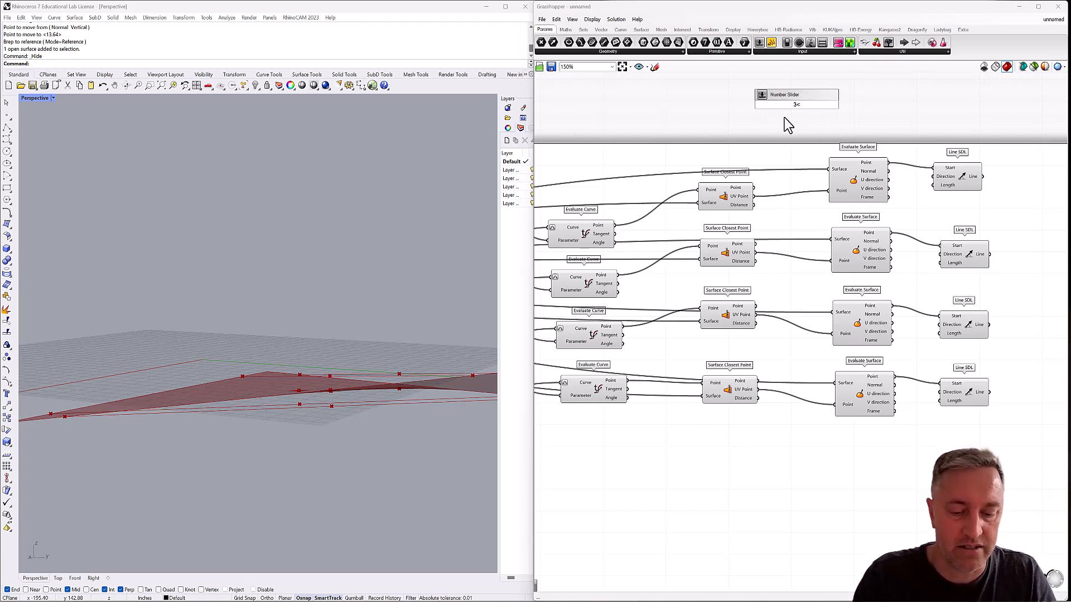
{"action": "type", "text": "<20"}
{"action": "key", "text": "Return"}
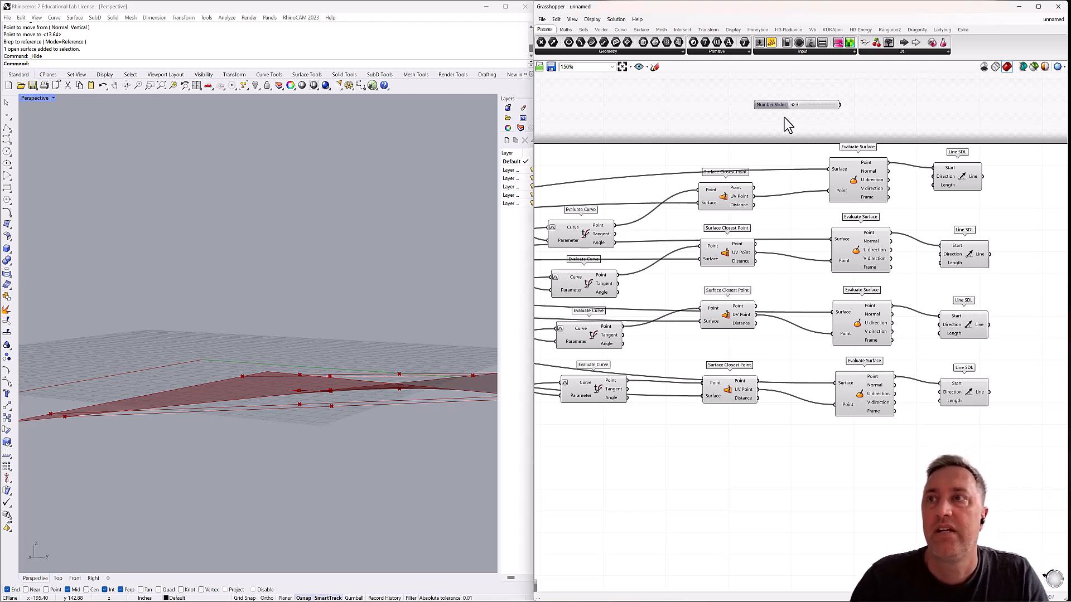
{"action": "left_click_drag", "start_coordinate": [841, 105], "coordinate": [935, 186]}
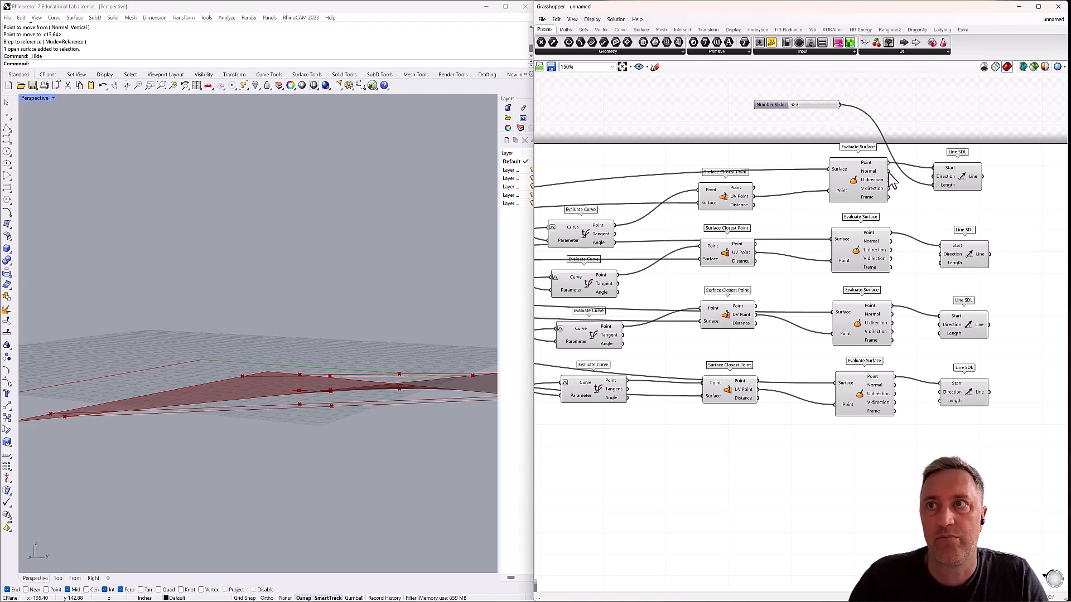
Feed the first Evaluate Surface's Normal output into its Line SDL's Direction and raise the length slider to 19.
{"action": "left_click_drag", "start_coordinate": [889, 171], "coordinate": [953, 182]}
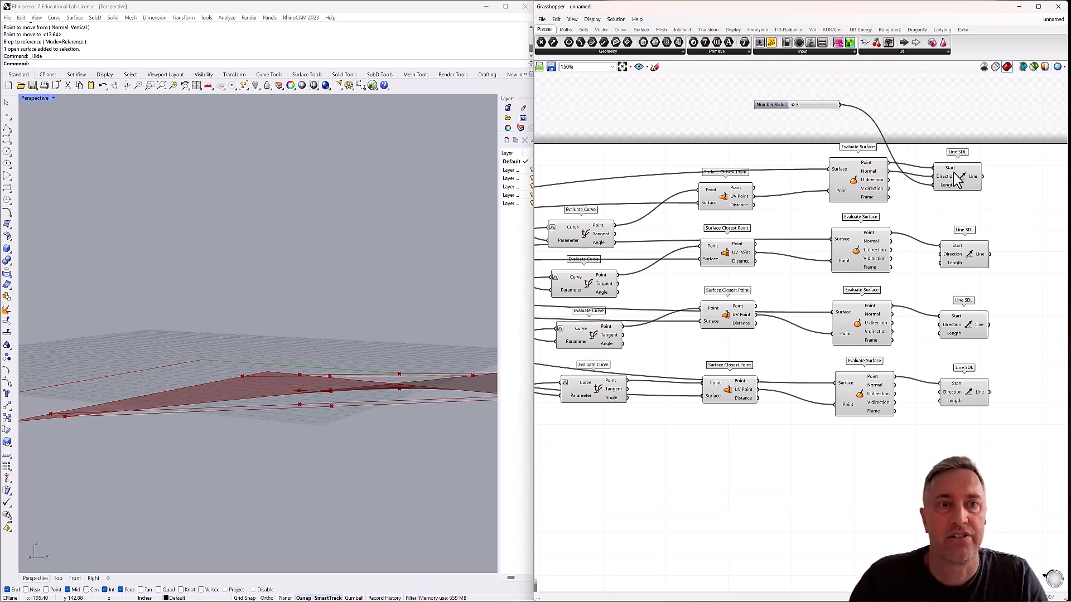
{"action": "left_click", "coordinate": [957, 178]}
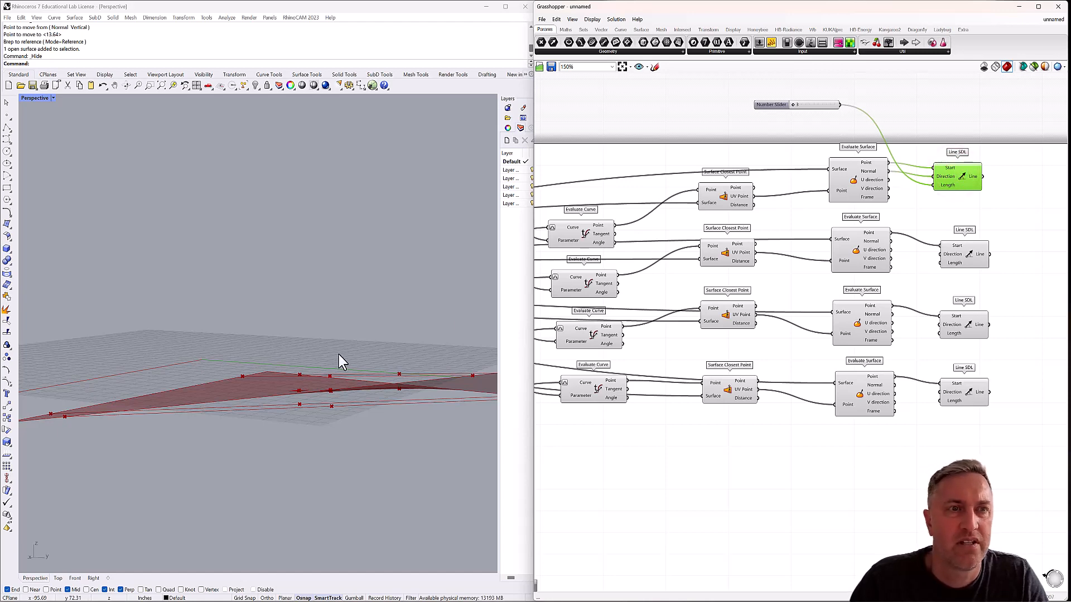
{"action": "mouse_move", "coordinate": [339, 355]}
{"action": "right_mouse_down"}
{"action": "mouse_move", "coordinate": [316, 357]}
{"action": "mouse_move", "coordinate": [318, 381]}
{"action": "mouse_move", "coordinate": [350, 364]}
{"action": "right_mouse_up"}
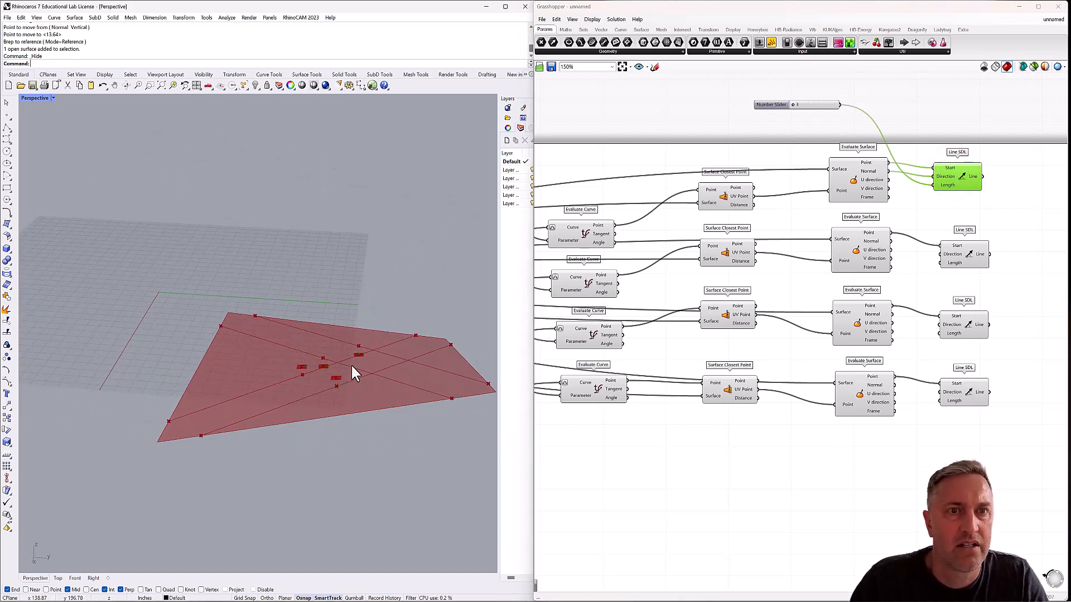
{"action": "scroll", "coordinate": [352, 367], "scroll_direction": "up", "scroll_amount": 3}
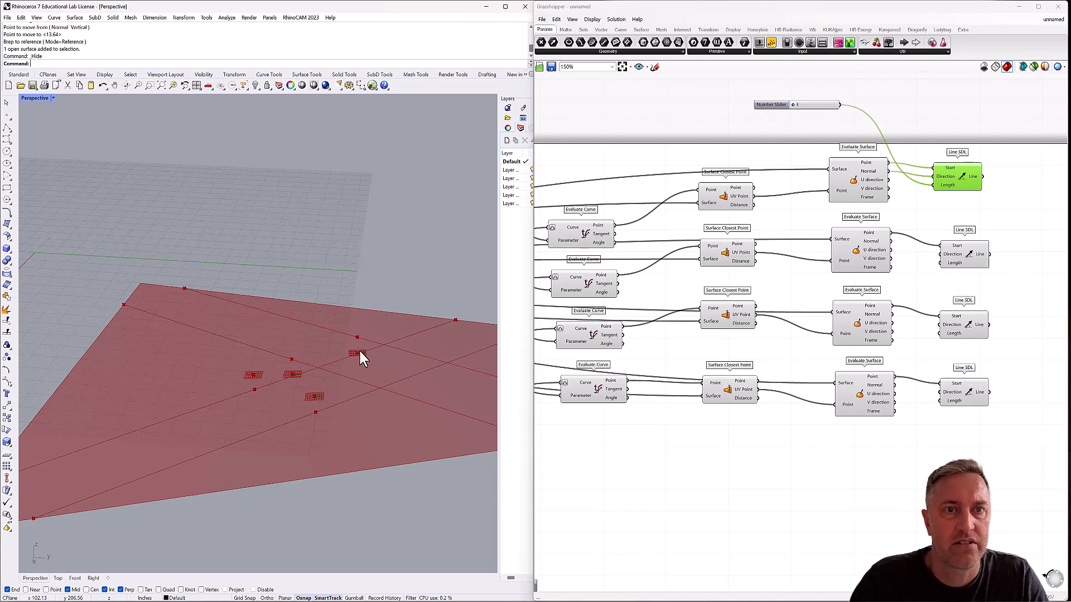
{"action": "right_click_drag", "start_coordinate": [352, 370], "coordinate": [368, 353]}
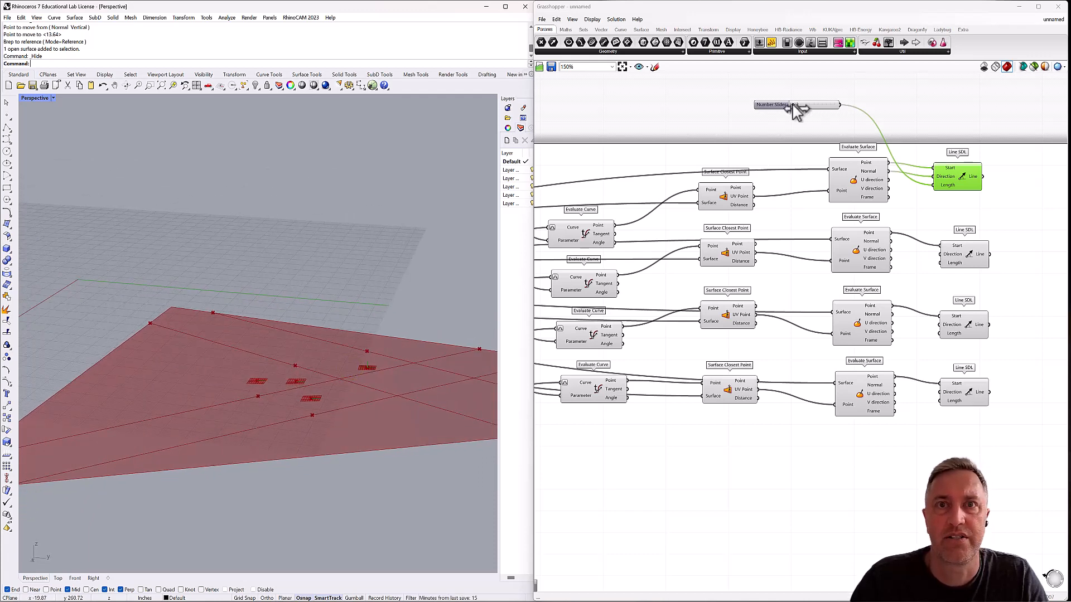
{"action": "left_click_drag", "start_coordinate": [794, 107], "coordinate": [833, 105]}
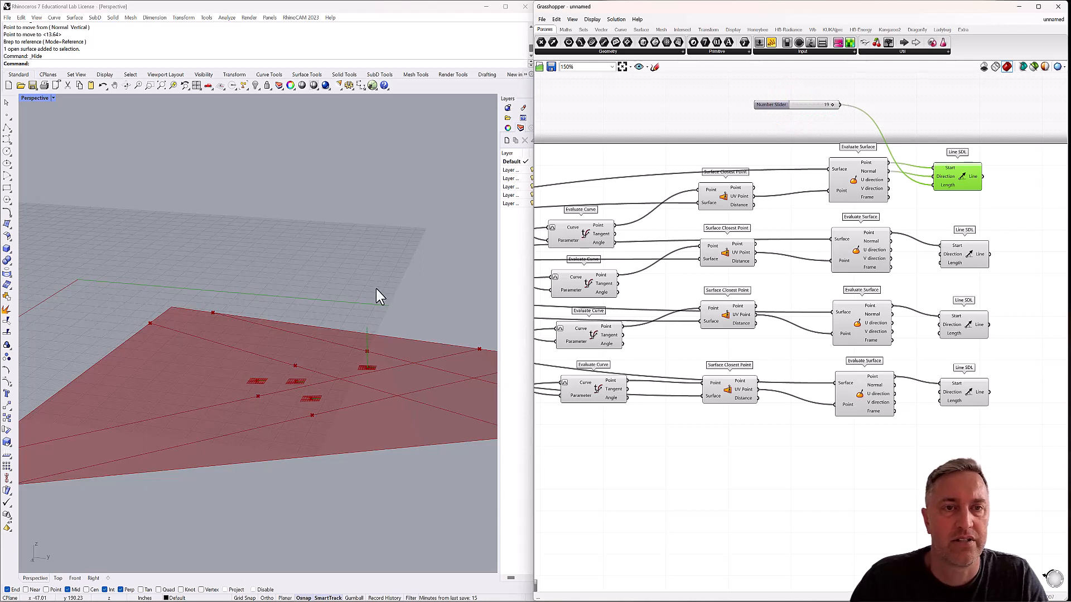
{"action": "right_click_drag", "start_coordinate": [354, 374], "coordinate": [318, 370]}
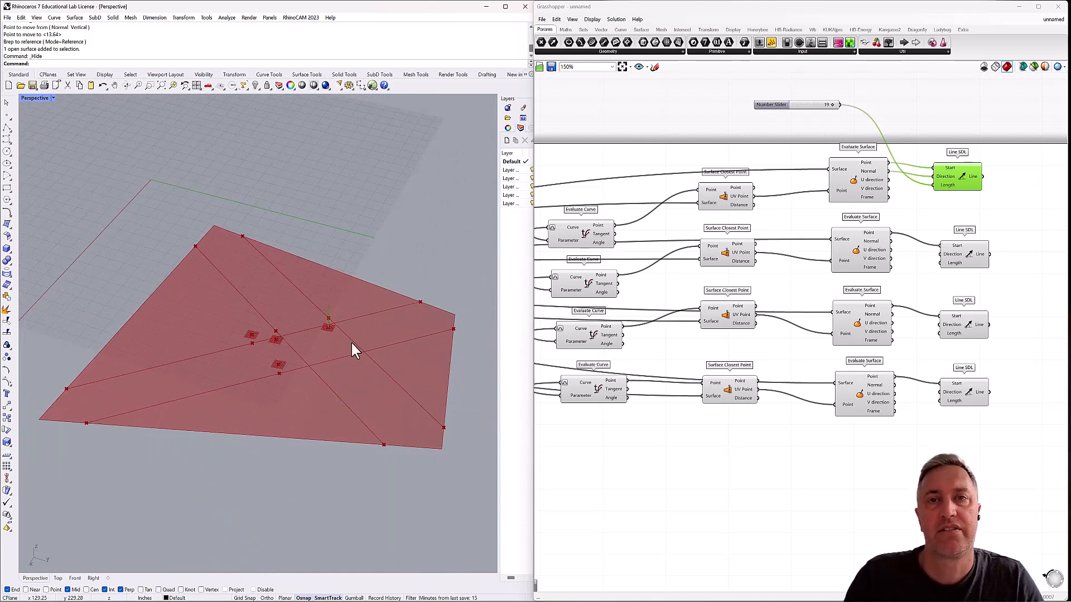
{"action": "right_click_drag", "start_coordinate": [282, 319], "coordinate": [291, 358]}
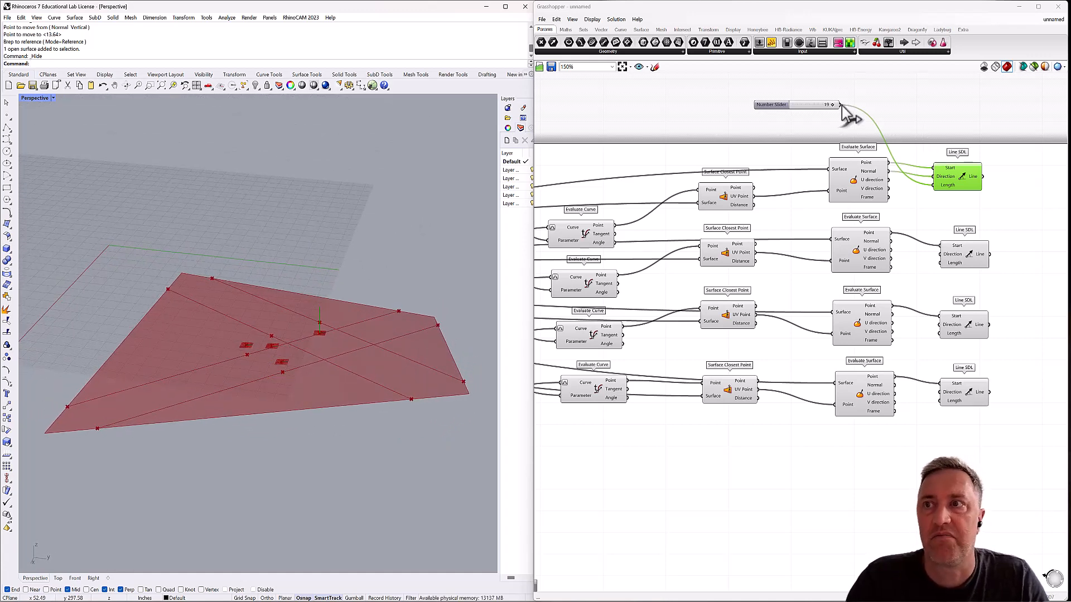
Wire the length slider into the Length inputs of the remaining three Line SDL components.
{"action": "left_click_drag", "start_coordinate": [841, 105], "coordinate": [941, 264]}
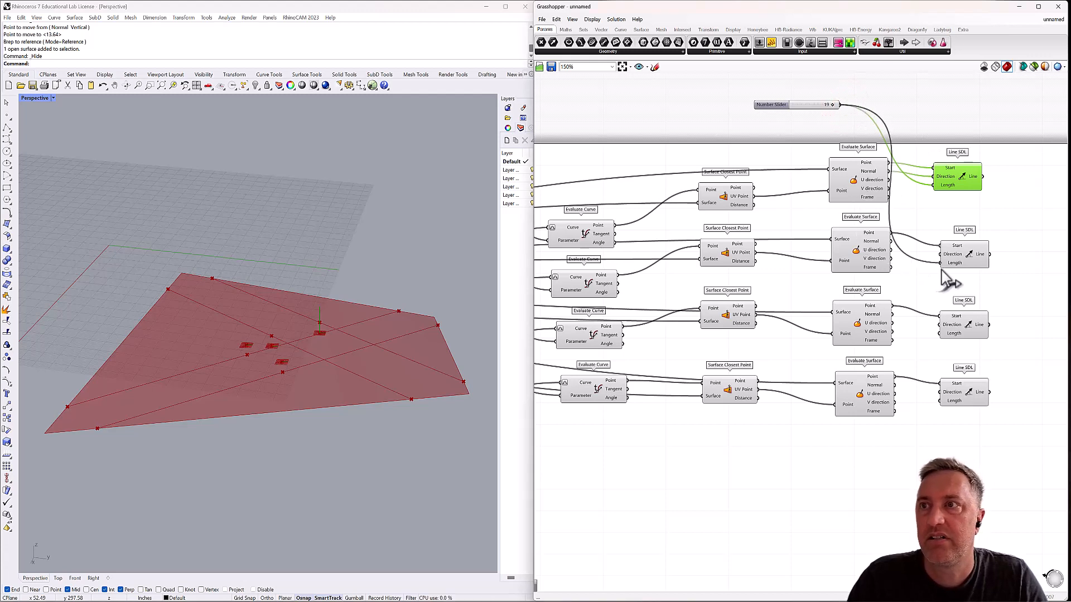
{"action": "left_click_drag", "start_coordinate": [840, 105], "coordinate": [940, 334]}
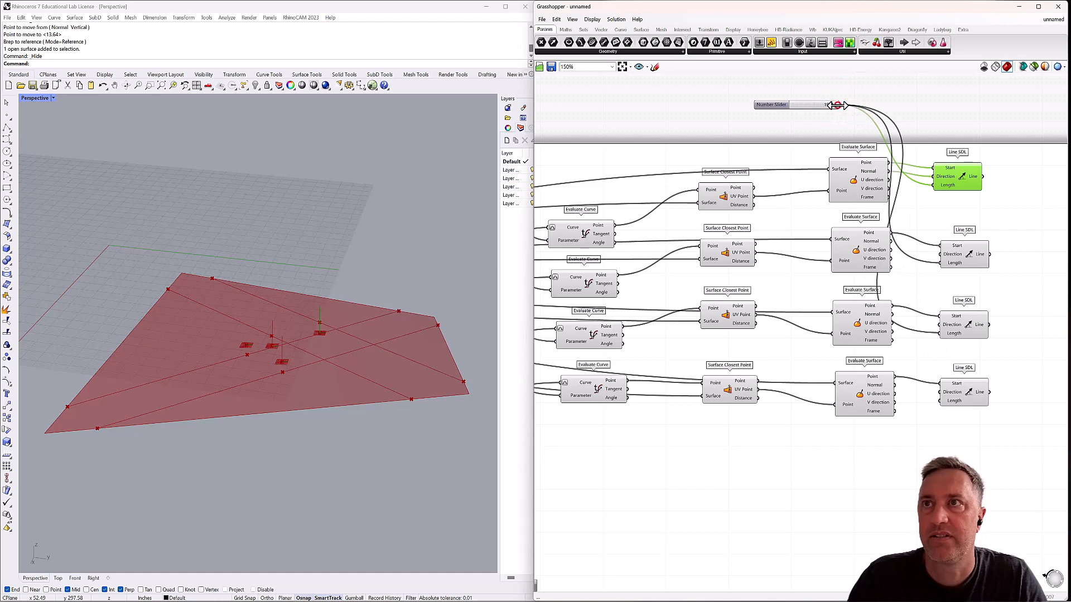
{"action": "left_click_drag", "start_coordinate": [841, 105], "coordinate": [941, 401]}
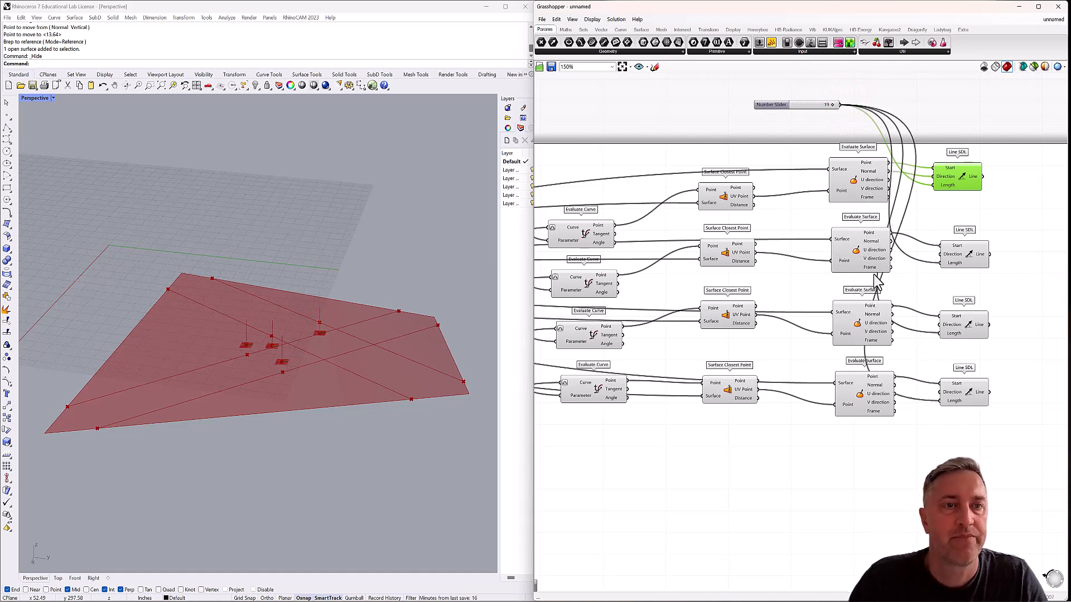
Check which points the first two Line SDL components use, then group the first two closely and shift the last two farther out.
{"action": "mouse_move", "coordinate": [372, 339]}
{"action": "right_mouse_down"}
{"action": "mouse_move", "coordinate": [335, 344]}
{"action": "mouse_move", "coordinate": [346, 405]}
{"action": "mouse_move", "coordinate": [347, 389]}
{"action": "right_mouse_up"}
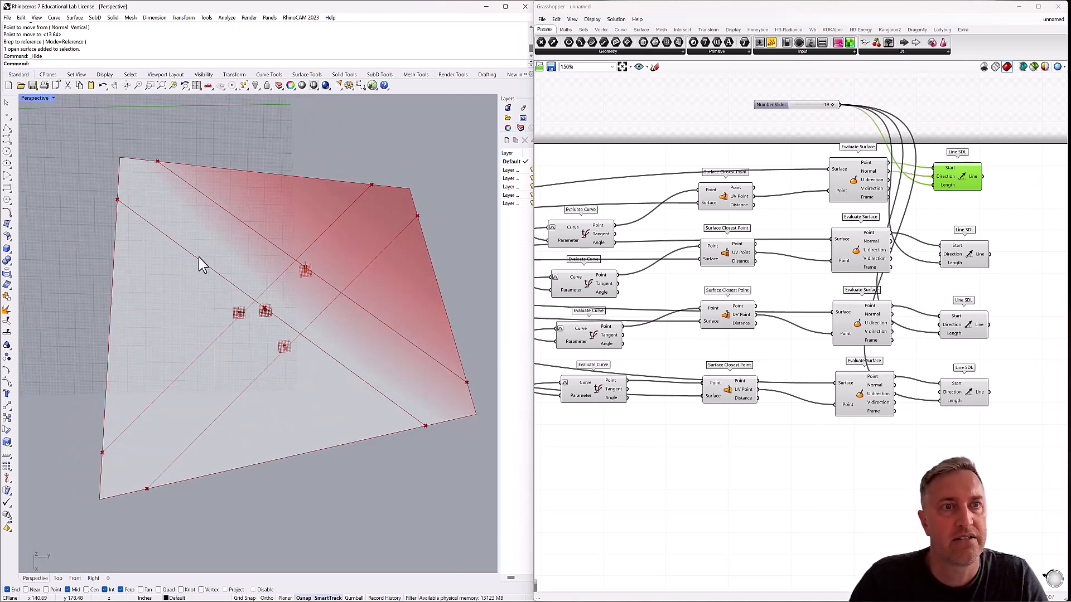
{"action": "left_click", "coordinate": [971, 259]}
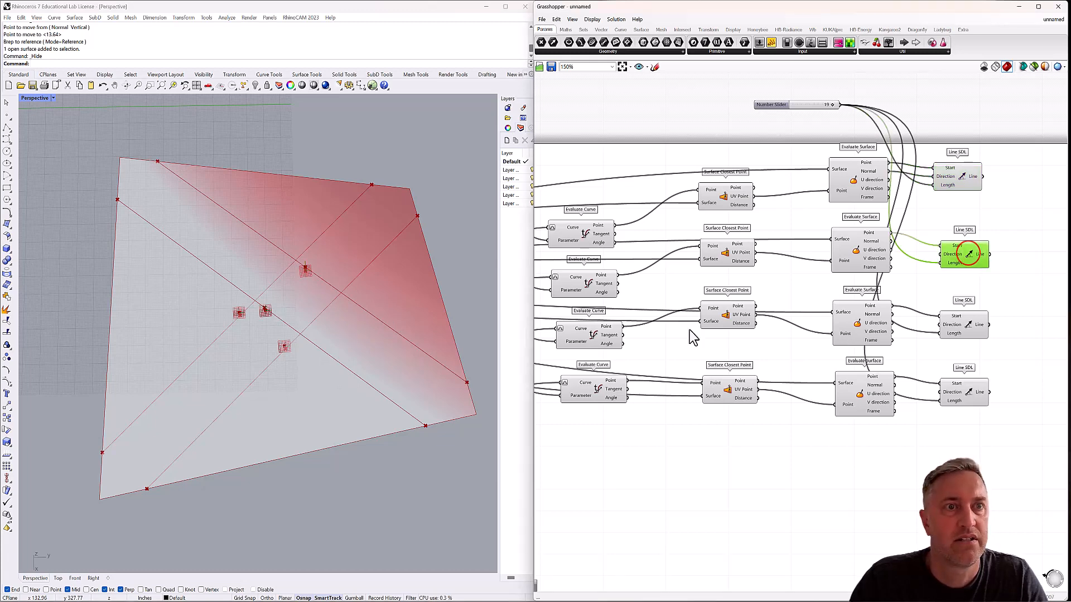
{"action": "right_click_drag", "start_coordinate": [422, 391], "coordinate": [422, 360]}
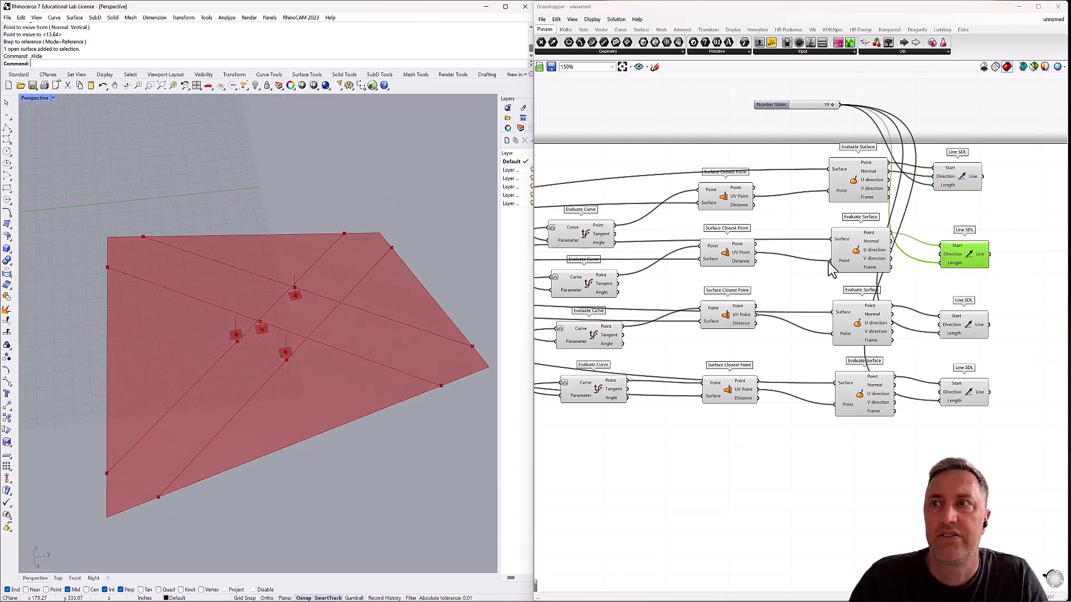
{"action": "left_click_drag", "start_coordinate": [959, 251], "coordinate": [962, 232]}
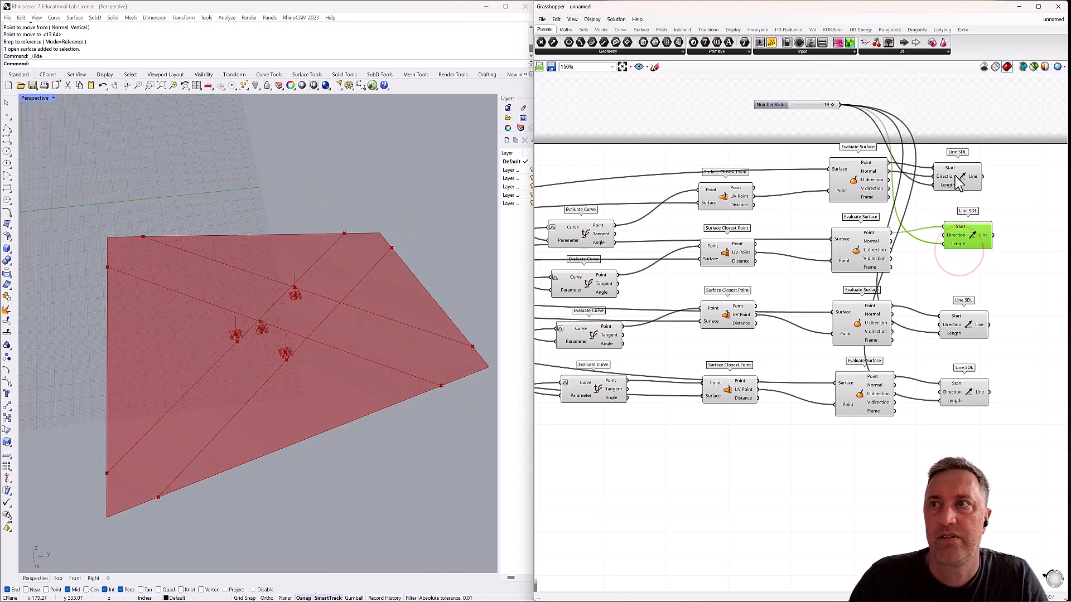
{"action": "left_click_drag", "start_coordinate": [955, 176], "coordinate": [970, 192]}
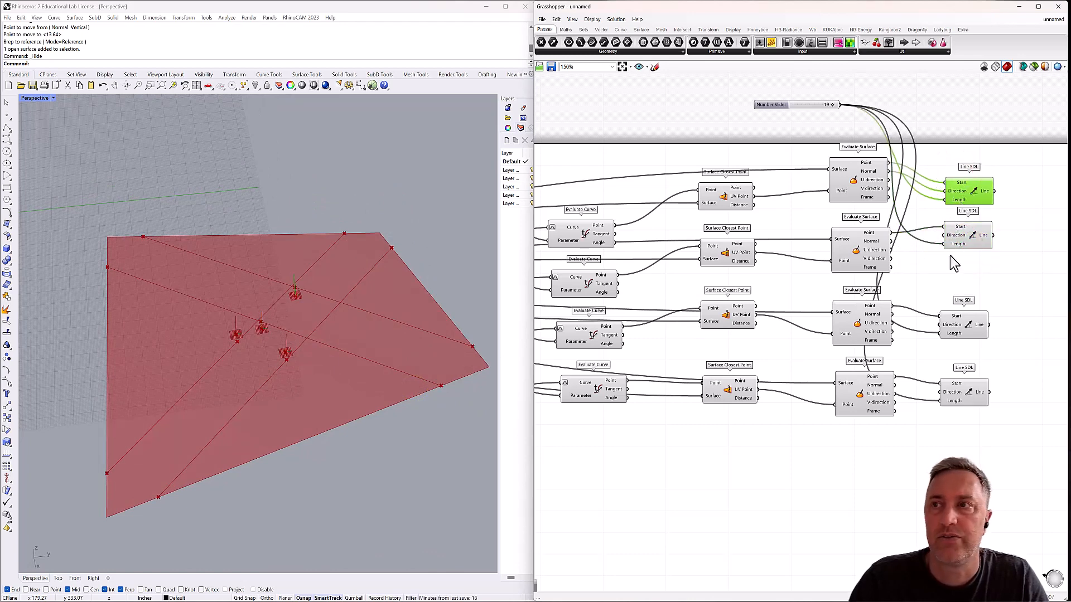
{"action": "left_click_drag", "start_coordinate": [1004, 322], "coordinate": [976, 388]}
Add a Reverse vector component and route the third Evaluate Surface's Normal output through it into the third Line SDL's Direction.
{"action": "double_click", "coordinate": [927, 355]}
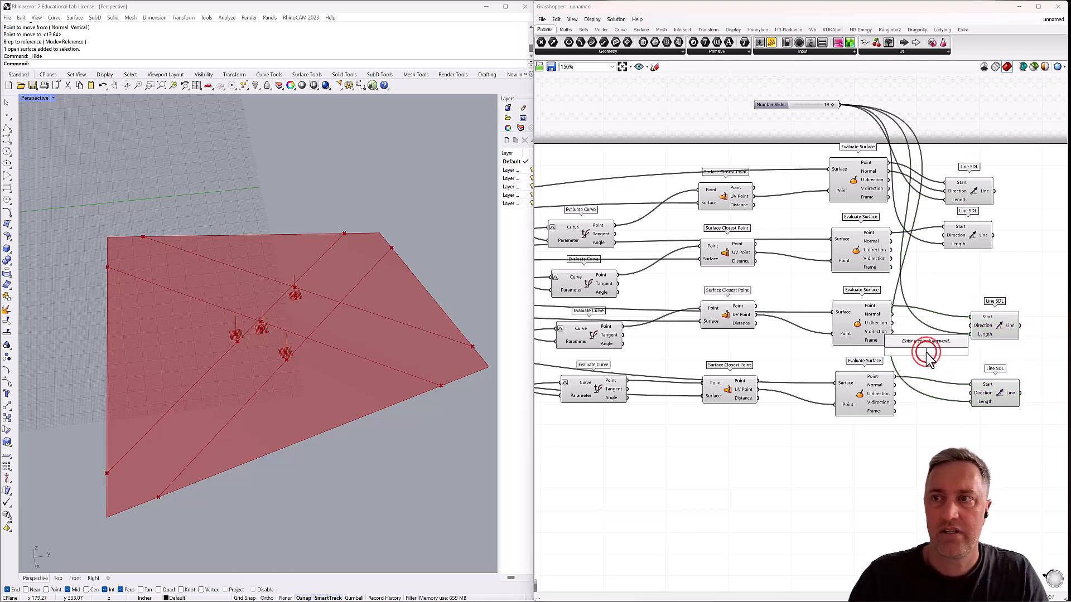
{"action": "type", "text": "reverse"}
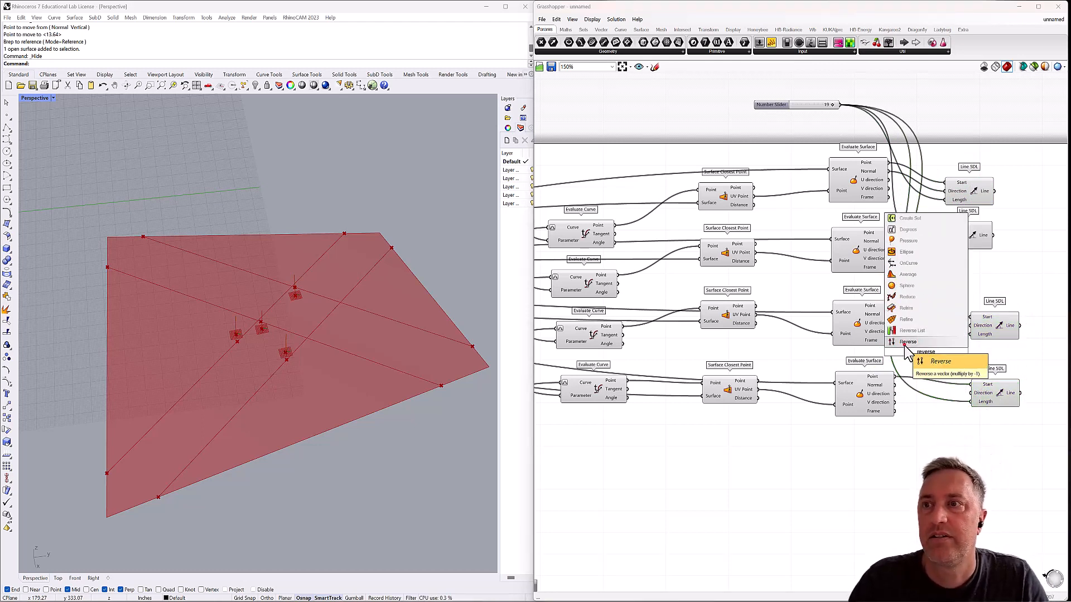
{"action": "left_click", "coordinate": [918, 343]}
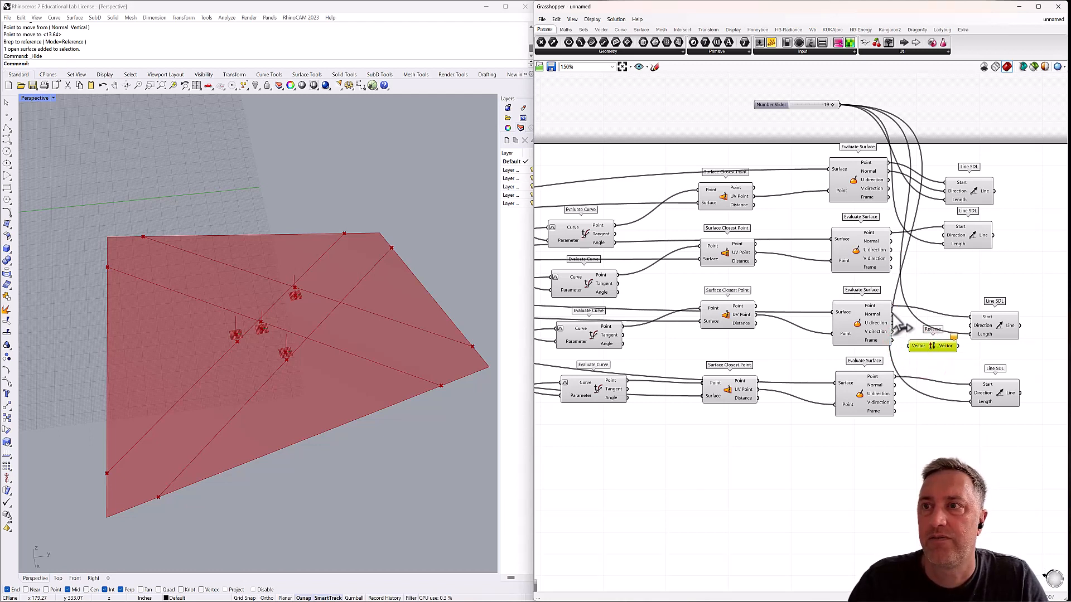
{"action": "left_click_drag", "start_coordinate": [893, 314], "coordinate": [971, 326]}
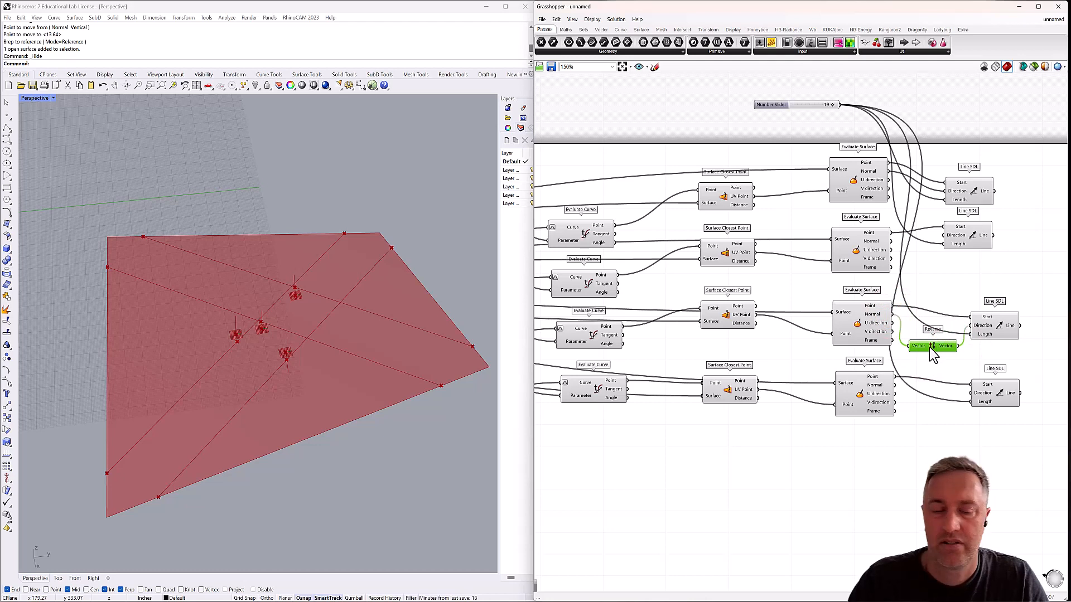
Duplicate the Reverse component, route the fourth Evaluate Surface's Normal through it into the fourth Line SDL's Direction, and check the last two lines.
{"action": "left_click_drag", "start_coordinate": [929, 346], "coordinate": [894, 385]}
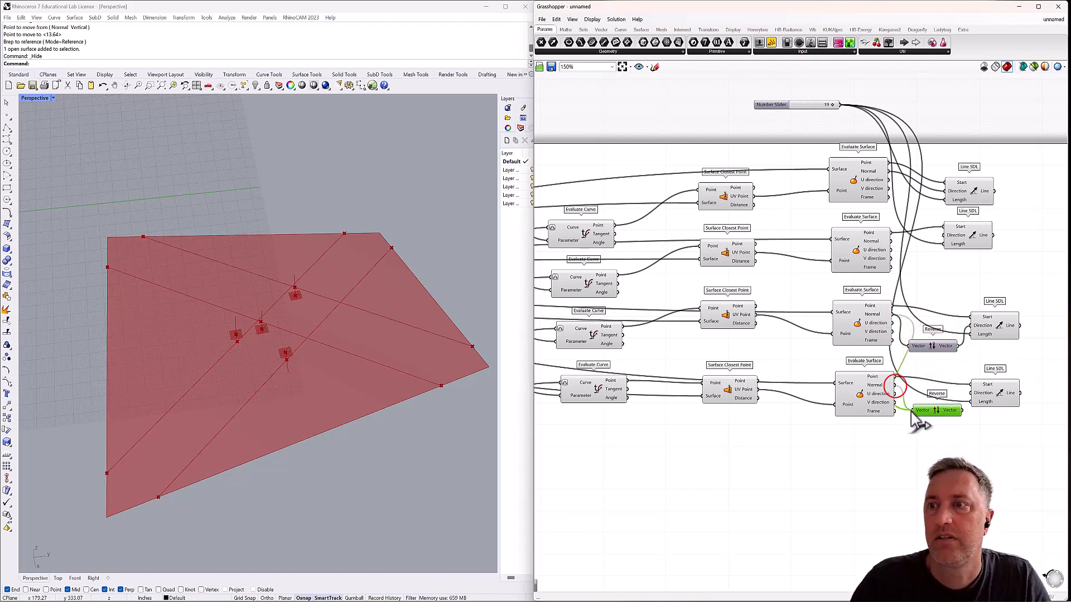
{"action": "mouse_move", "coordinate": [961, 413]}
{"action": "left_mouse_down"}
{"action": "mouse_move", "coordinate": [955, 405]}
{"action": "mouse_move", "coordinate": [972, 400]}
{"action": "left_mouse_up"}
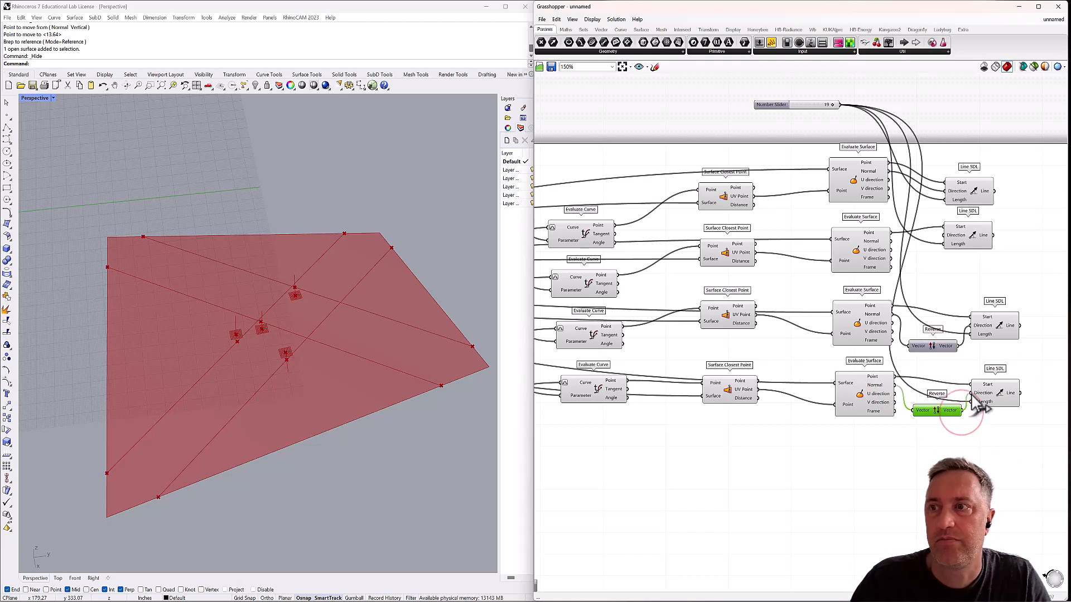
{"action": "left_click", "coordinate": [992, 393]}
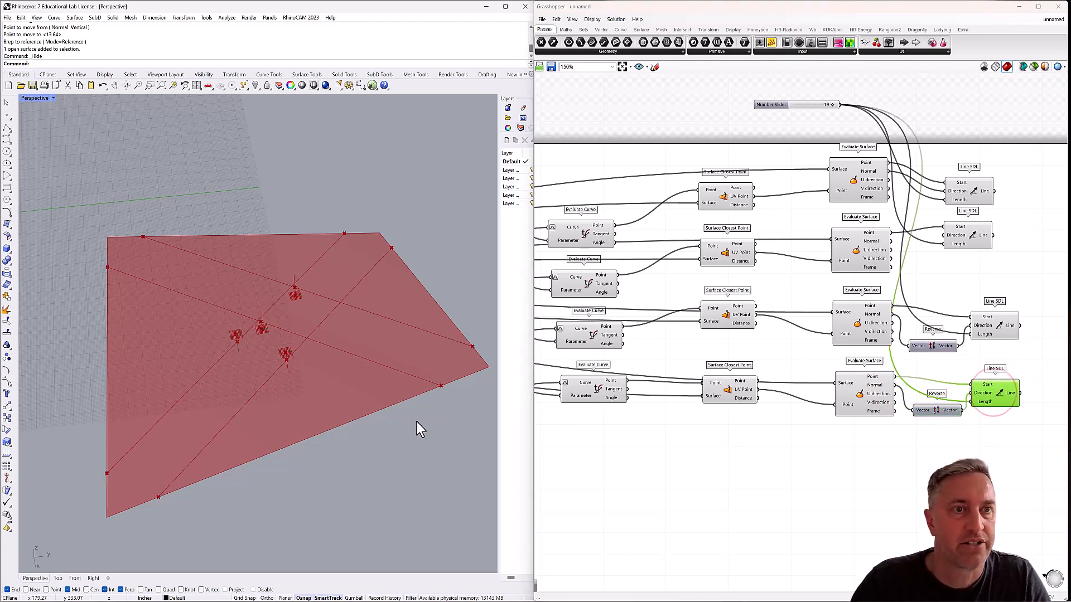
{"action": "right_click_drag", "start_coordinate": [347, 411], "coordinate": [312, 429]}
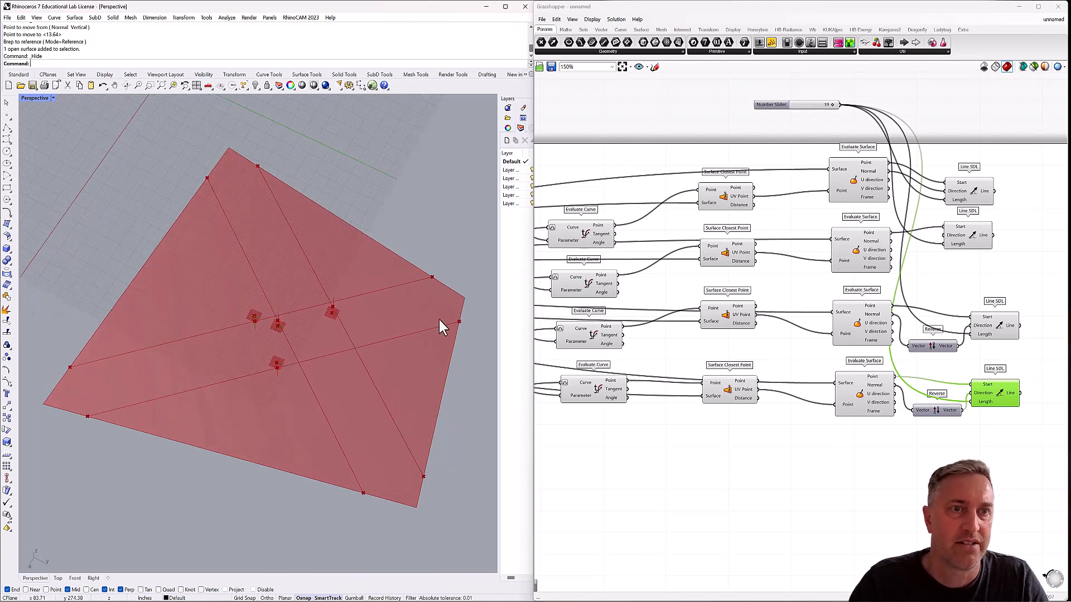
{"action": "left_click", "coordinate": [996, 329]}
{"action": "right_click_drag", "start_coordinate": [271, 370], "coordinate": [288, 326]}
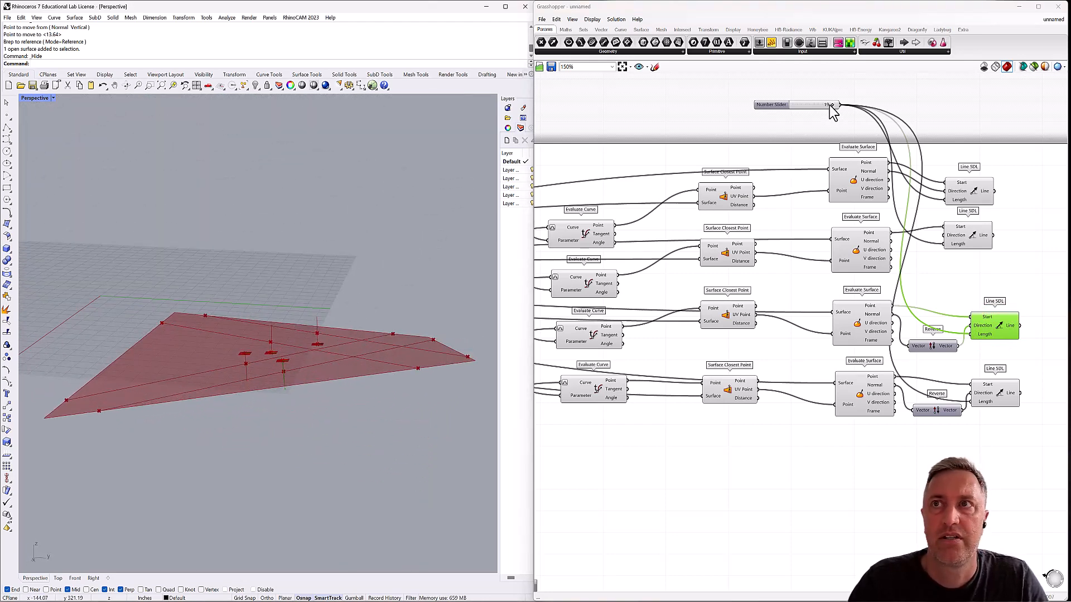
Raise the length slider's maximum and set the slider to 33 to lengthen the normal lines.
{"action": "mouse_move", "coordinate": [834, 109]}
{"action": "left_mouse_down"}
{"action": "mouse_move", "coordinate": [785, 114]}
{"action": "mouse_move", "coordinate": [814, 109]}
{"action": "left_mouse_up"}
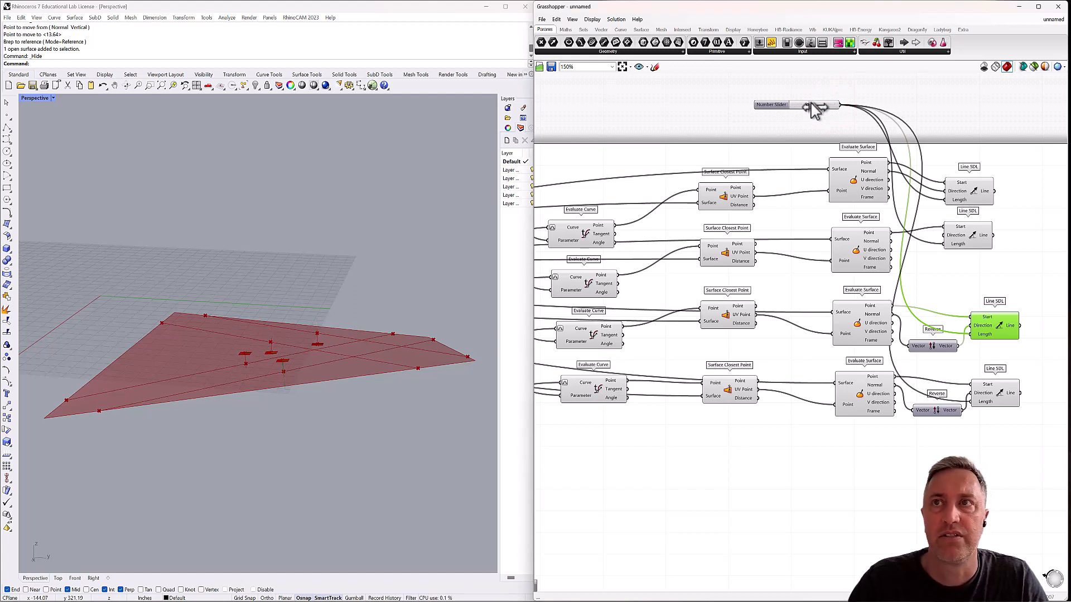
{"action": "double_click", "coordinate": [773, 106]}
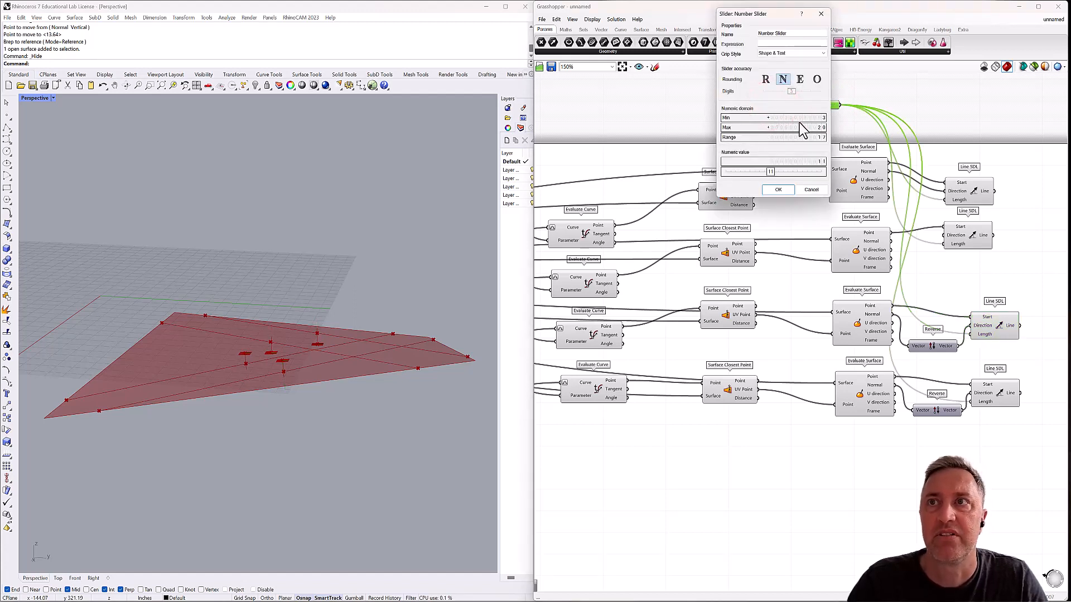
{"action": "double_click", "coordinate": [817, 127]}
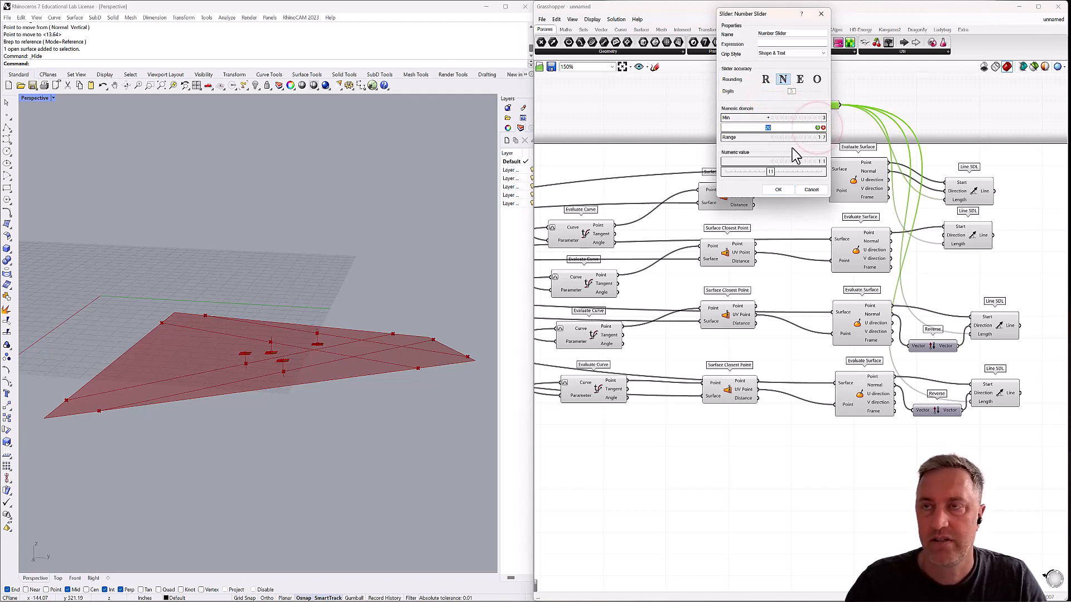
{"action": "left_click", "coordinate": [781, 192]}
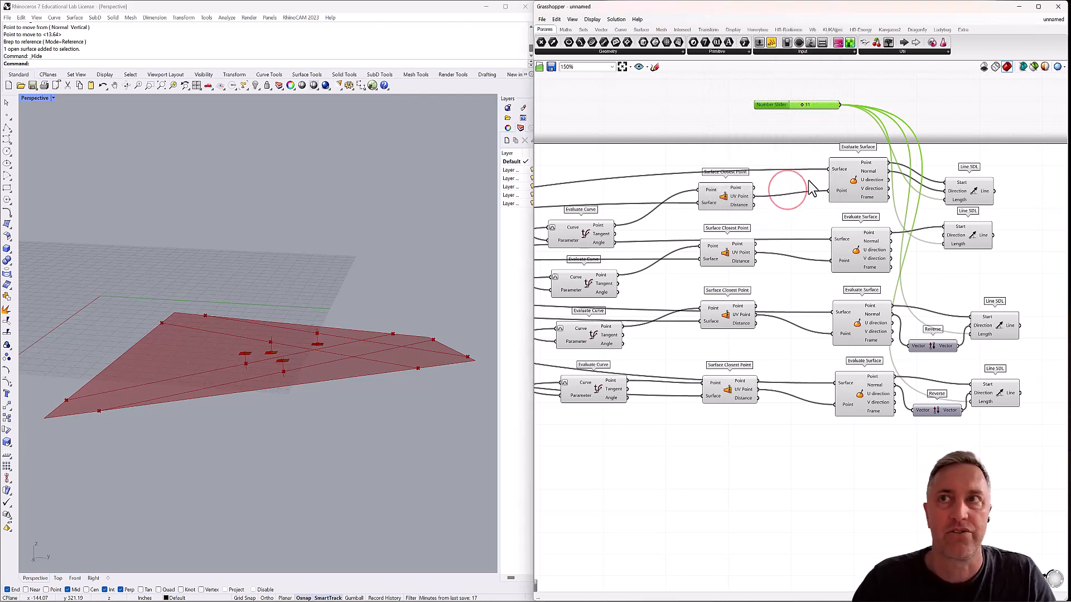
{"action": "left_click_drag", "start_coordinate": [802, 105], "coordinate": [822, 105]}
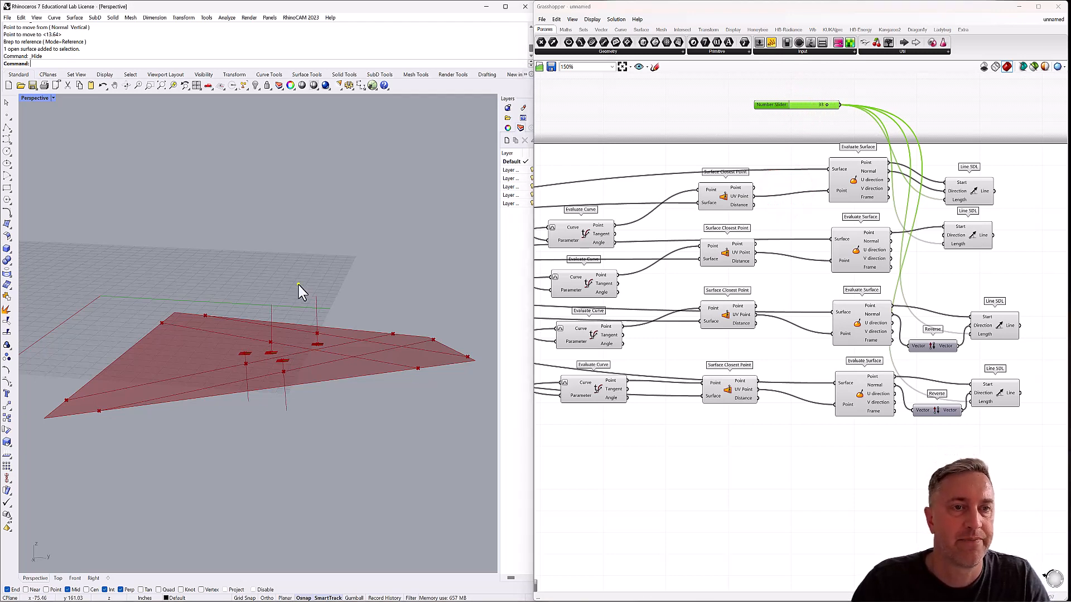
{"action": "mouse_move", "coordinate": [298, 285]}
{"action": "right_mouse_down"}
{"action": "mouse_move", "coordinate": [330, 309]}
{"action": "mouse_move", "coordinate": [299, 270]}
{"action": "mouse_move", "coordinate": [283, 270]}
{"action": "mouse_move", "coordinate": [282, 290]}
{"action": "mouse_move", "coordinate": [311, 291]}
{"action": "mouse_move", "coordinate": [248, 277]}
{"action": "mouse_move", "coordinate": [289, 296]}
{"action": "right_mouse_up"}
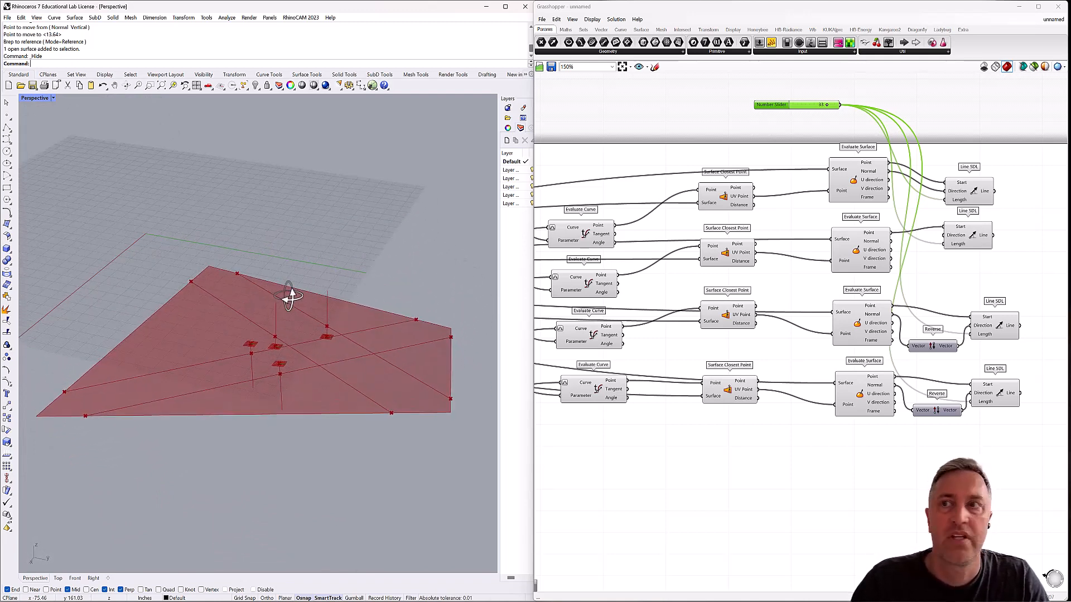
Turn off the preview of all Evaluate Surface, Surface Closest Point and midpoint Evaluate Curve components.
{"action": "left_click_drag", "start_coordinate": [813, 144], "coordinate": [904, 438]}
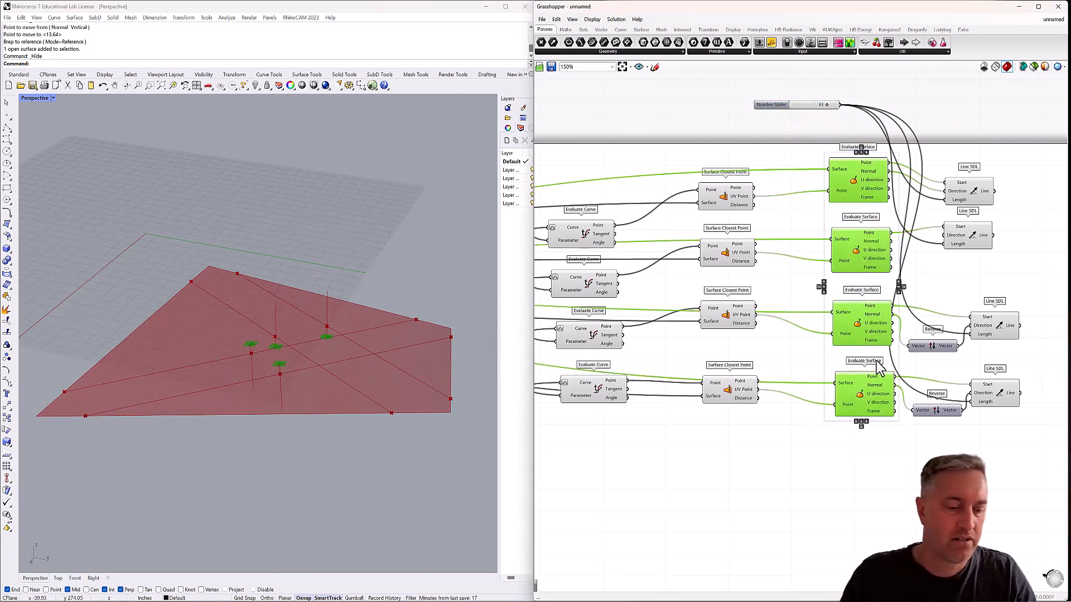
{"action": "key", "text": "ctrl+q"}
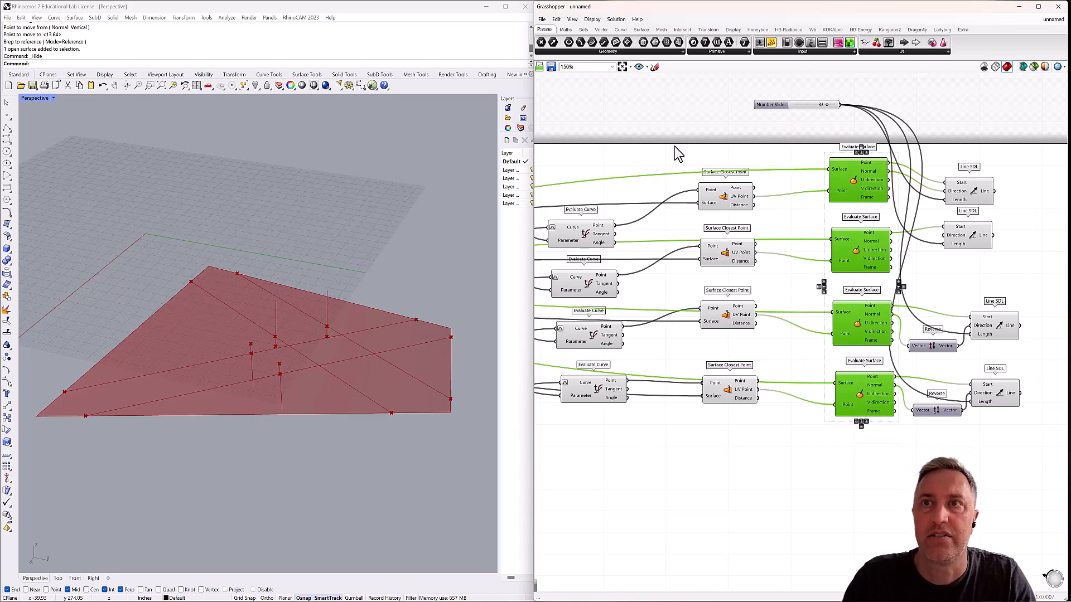
{"action": "left_click_drag", "start_coordinate": [674, 145], "coordinate": [775, 434]}
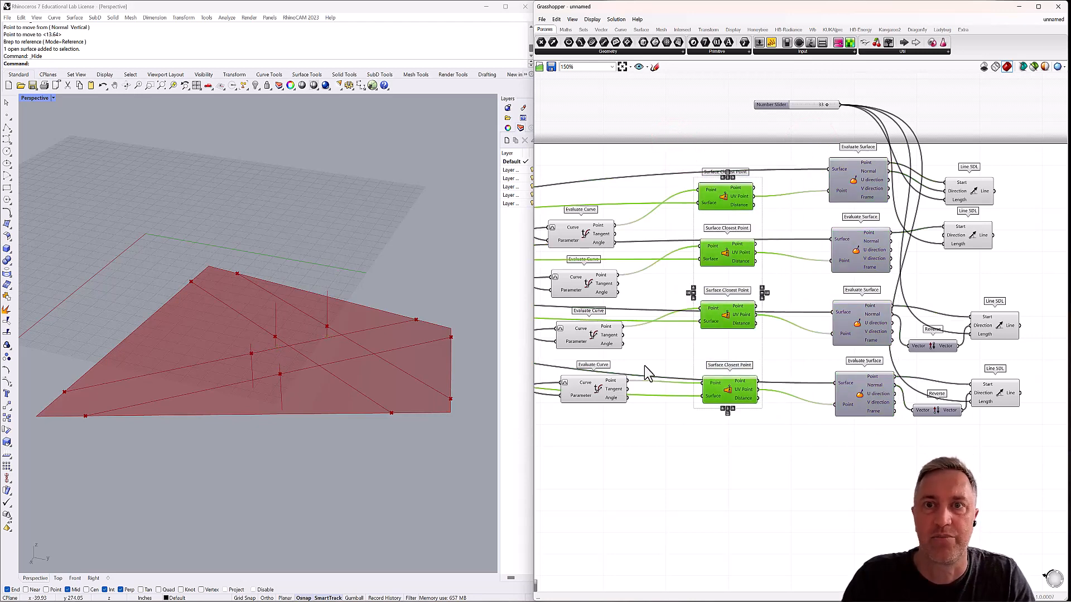
{"action": "right_click_drag", "start_coordinate": [645, 368], "coordinate": [767, 376]}
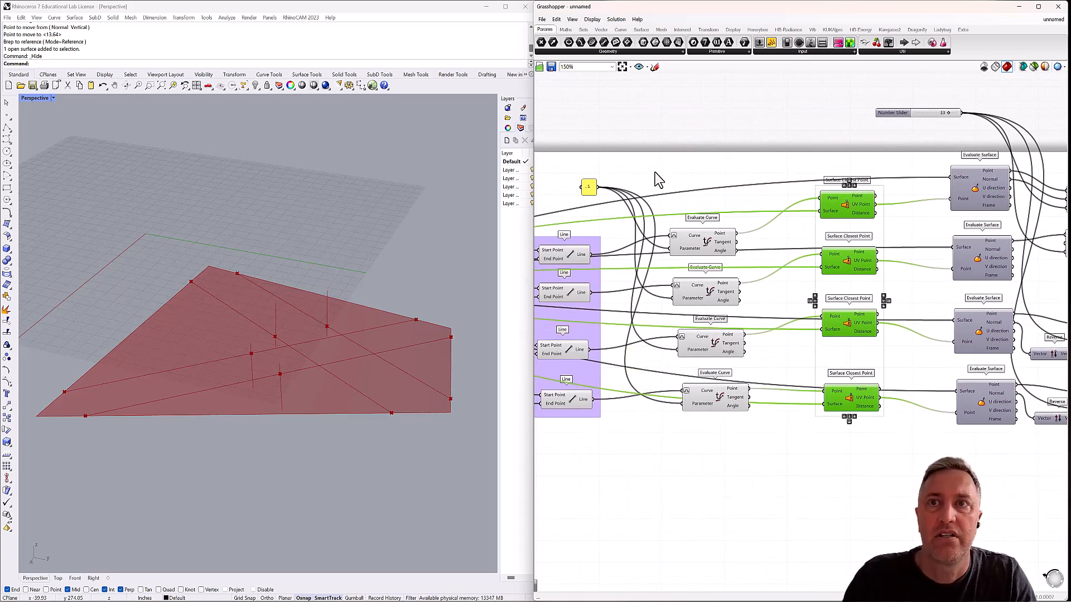
{"action": "left_click_drag", "start_coordinate": [654, 174], "coordinate": [772, 449]}
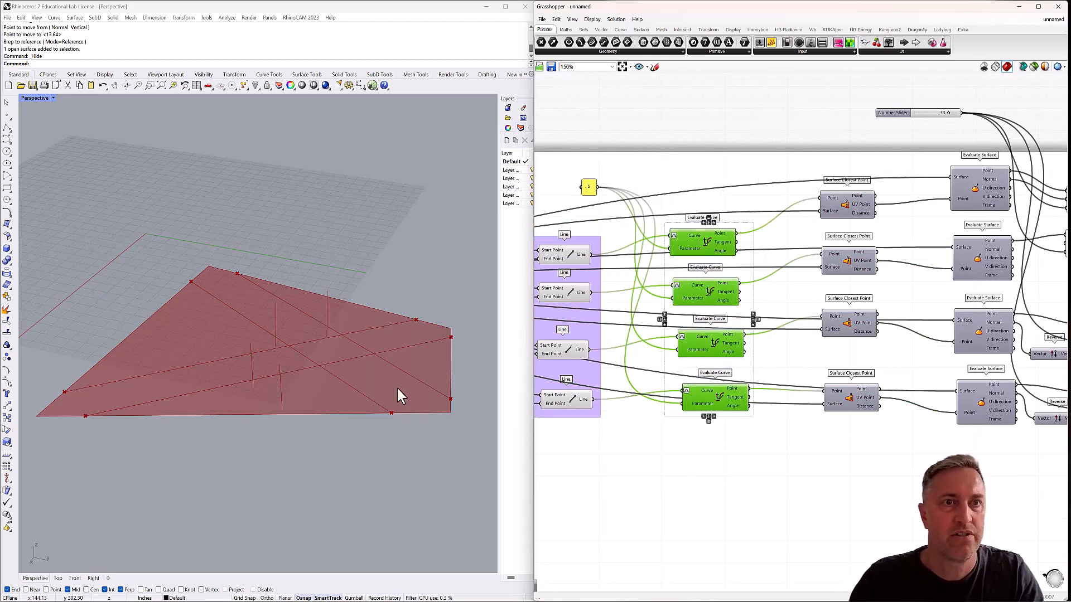
{"action": "mouse_move", "coordinate": [332, 380]}
{"action": "right_mouse_down"}
{"action": "mouse_move", "coordinate": [394, 357]}
{"action": "mouse_move", "coordinate": [360, 382]}
{"action": "mouse_move", "coordinate": [341, 378]}
{"action": "mouse_move", "coordinate": [330, 411]}
{"action": "mouse_move", "coordinate": [332, 382]}
{"action": "mouse_move", "coordinate": [379, 367]}
{"action": "mouse_move", "coordinate": [351, 390]}
{"action": "right_mouse_up"}
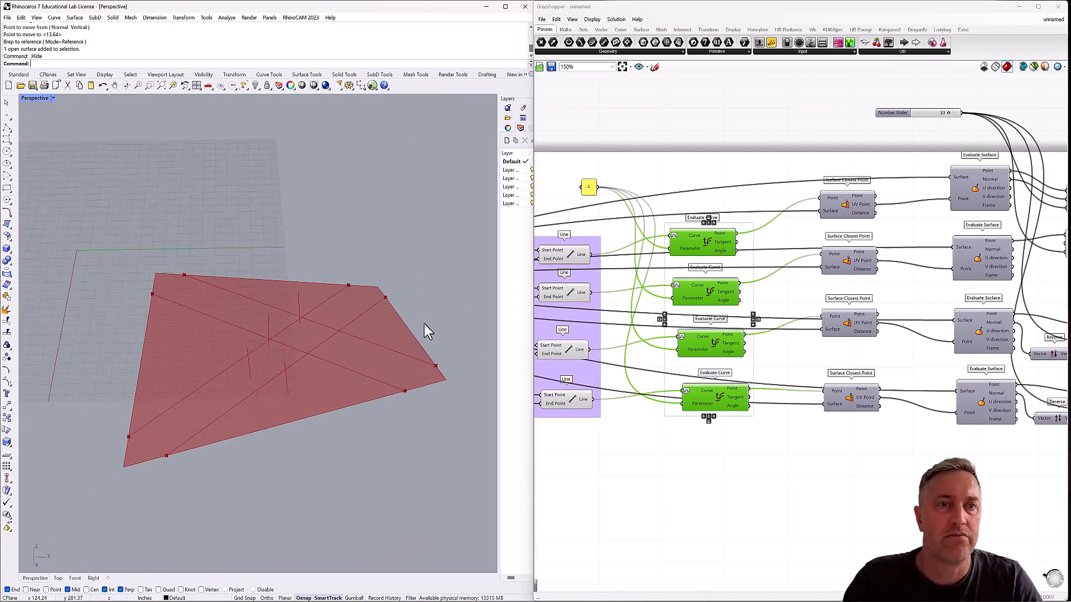
Add an End Points component beside the first Line SDL.
{"action": "scroll", "coordinate": [798, 352], "scroll_direction": "down", "scroll_amount": 5}
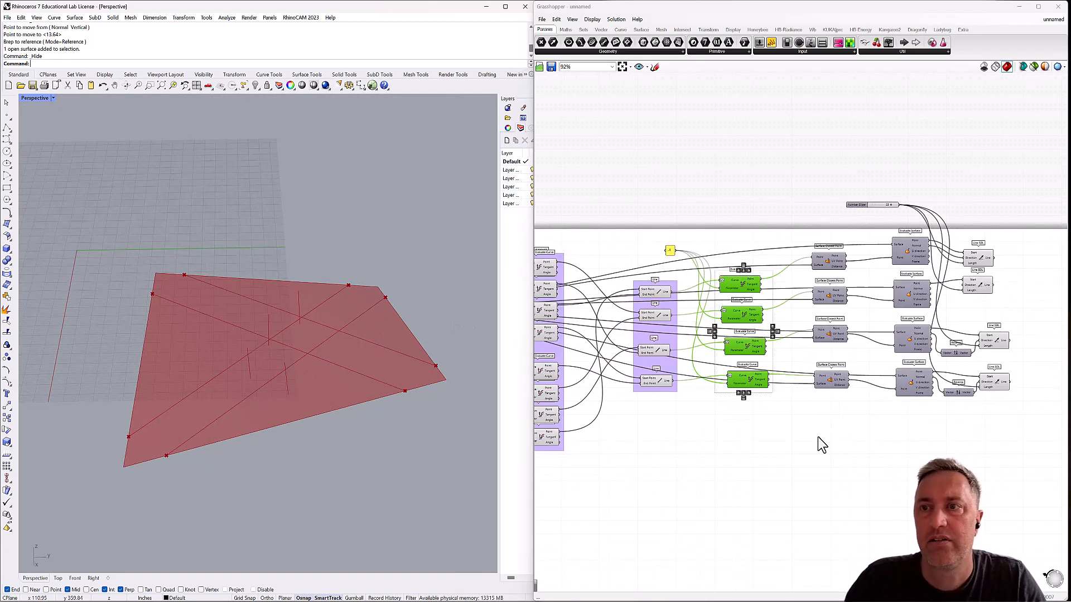
{"action": "left_click", "coordinate": [818, 436]}
{"action": "right_click_drag", "start_coordinate": [925, 423], "coordinate": [846, 430]}
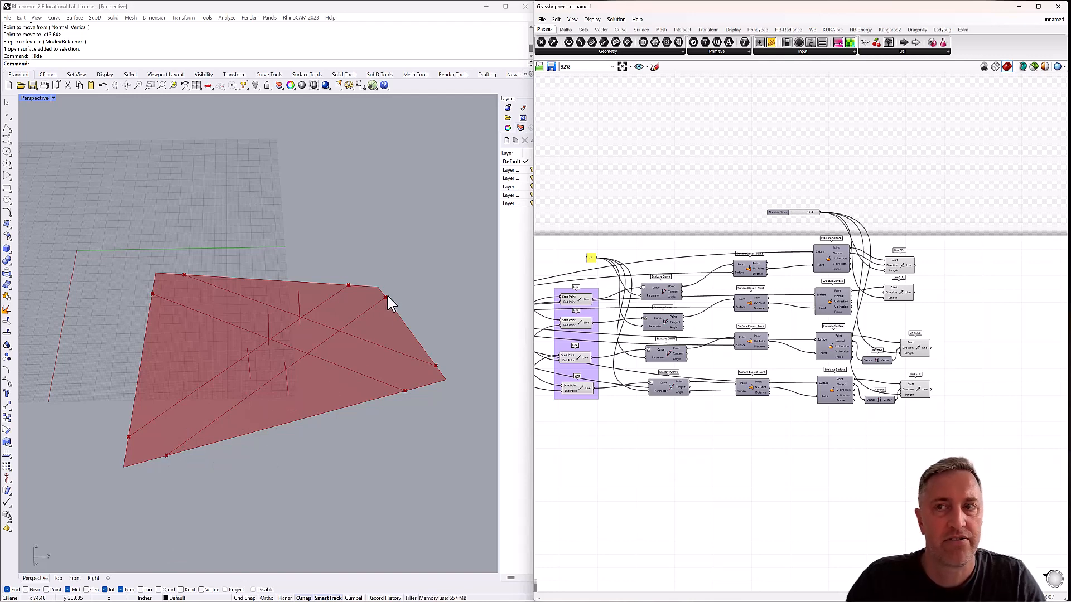
{"action": "double_click", "coordinate": [941, 270]}
{"action": "type", "text": "e"}
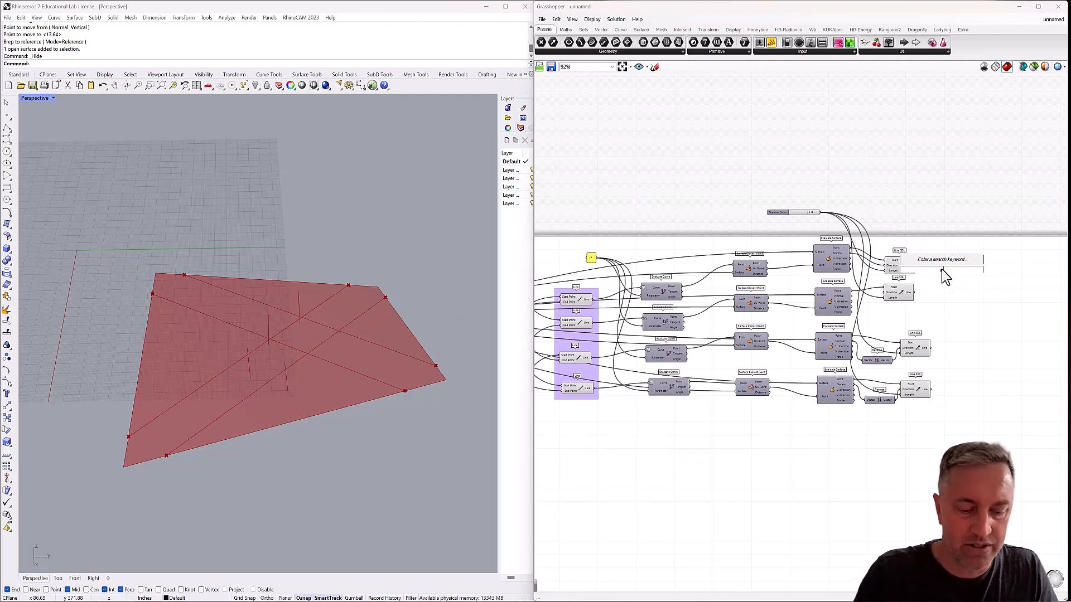
{"action": "type", "text": "nd"}
{"action": "key", "text": "Return"}
{"action": "left_click_drag", "start_coordinate": [942, 269], "coordinate": [947, 264]}
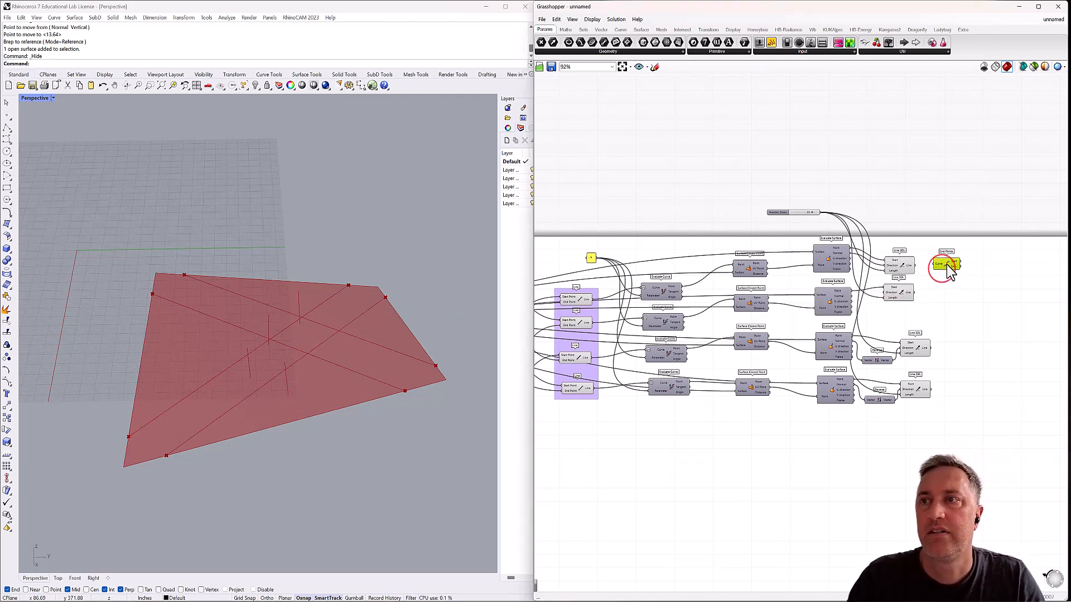
{"action": "scroll", "coordinate": [949, 271], "scroll_direction": "up", "scroll_amount": 3}
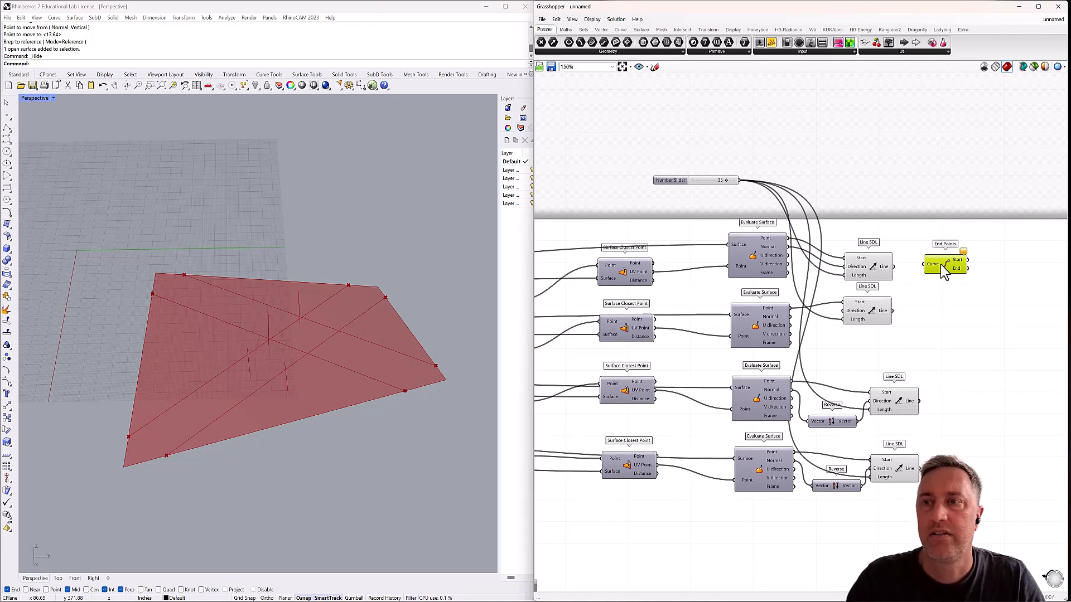
Copy the End Points component three times, placing one beside each of the remaining Line SDL components.
{"action": "key", "text": "Delete"}
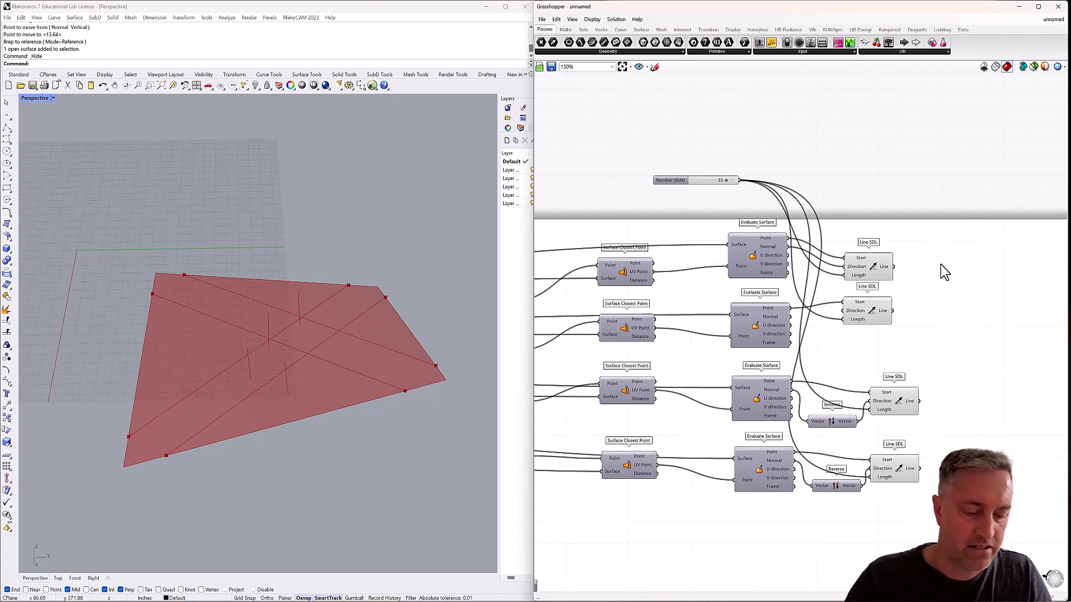
{"action": "key", "text": "ctrl+z"}
{"action": "left_click", "coordinate": [946, 268]}
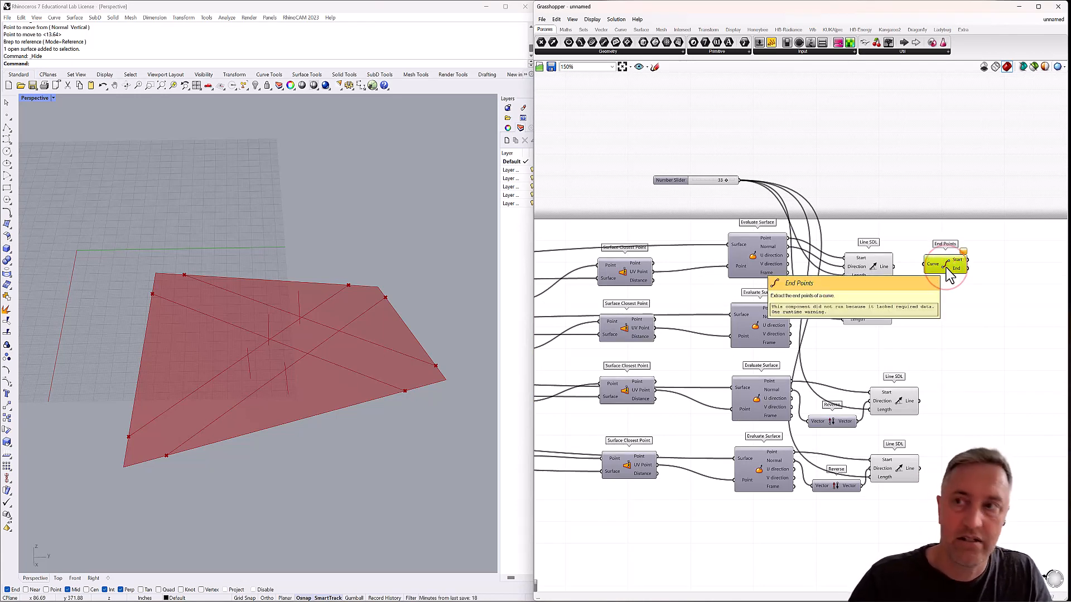
{"action": "left_click_drag", "start_coordinate": [946, 269], "coordinate": [947, 313], "text": "alt"}
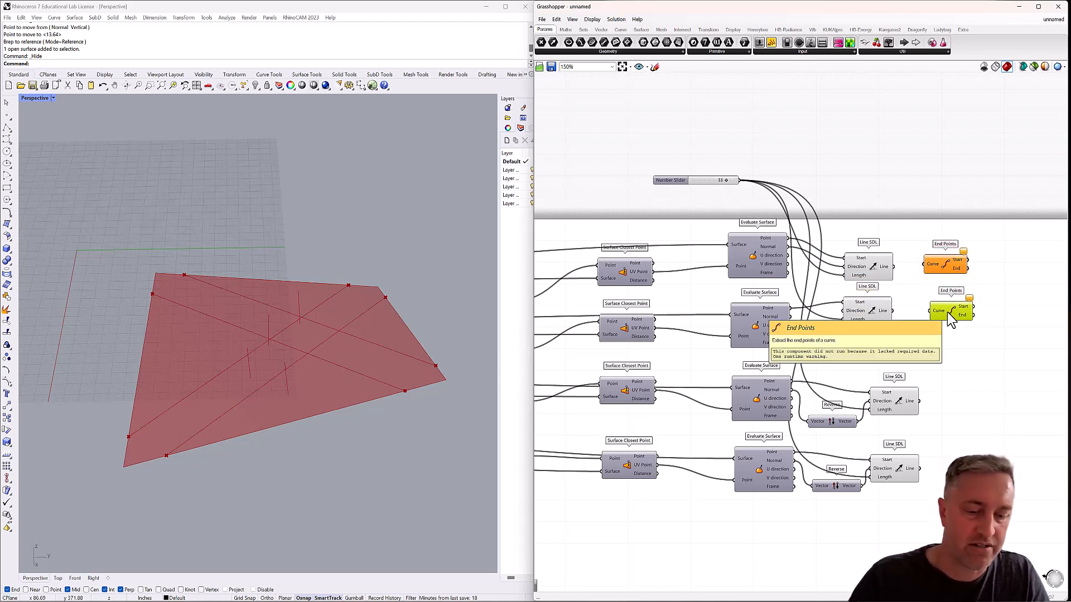
{"action": "left_click_drag", "start_coordinate": [955, 272], "coordinate": [967, 435], "text": "alt"}
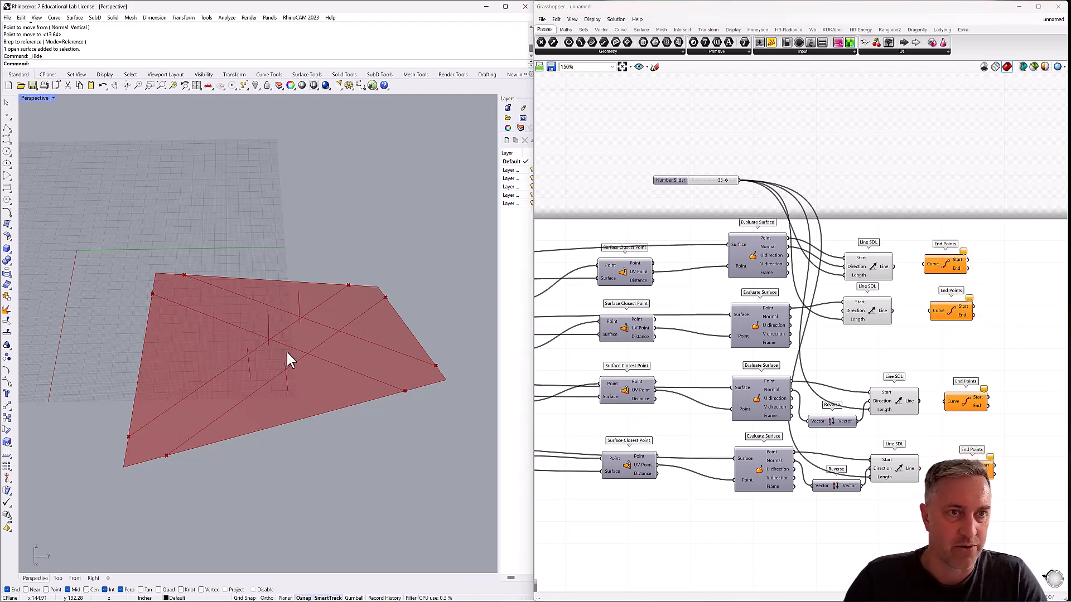
Identify the first Line SDL's line in the model and connect its Line output to the first End Points' Curve input.
{"action": "mouse_move", "coordinate": [287, 352]}
{"action": "right_mouse_down"}
{"action": "mouse_move", "coordinate": [259, 335]}
{"action": "mouse_move", "coordinate": [289, 335]}
{"action": "mouse_move", "coordinate": [301, 354]}
{"action": "mouse_move", "coordinate": [293, 361]}
{"action": "right_mouse_up"}
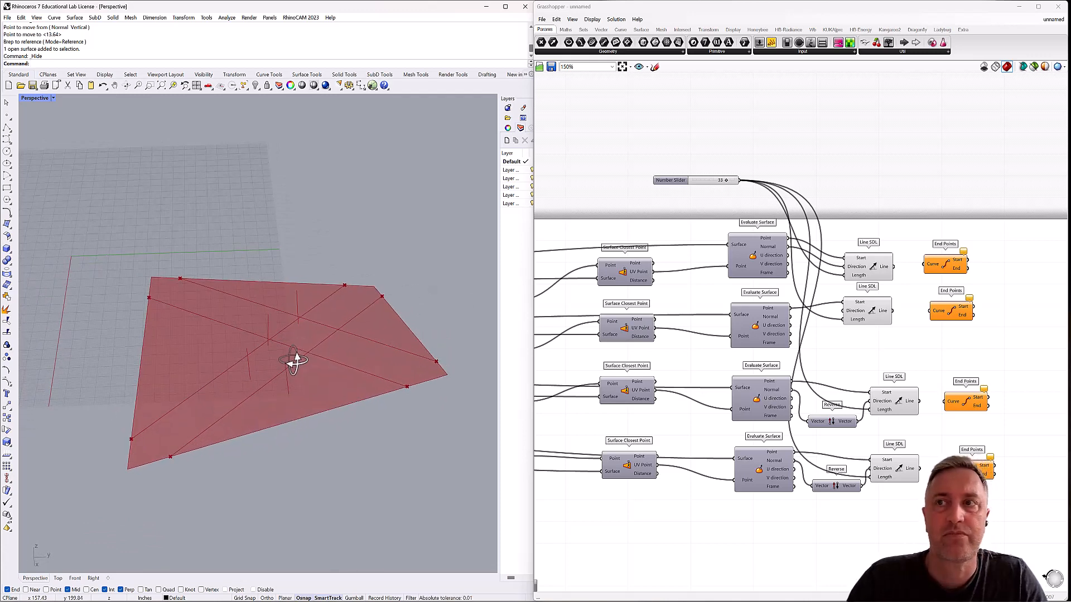
{"action": "left_click", "coordinate": [869, 273]}
{"action": "right_click_drag", "start_coordinate": [359, 322], "coordinate": [366, 327]}
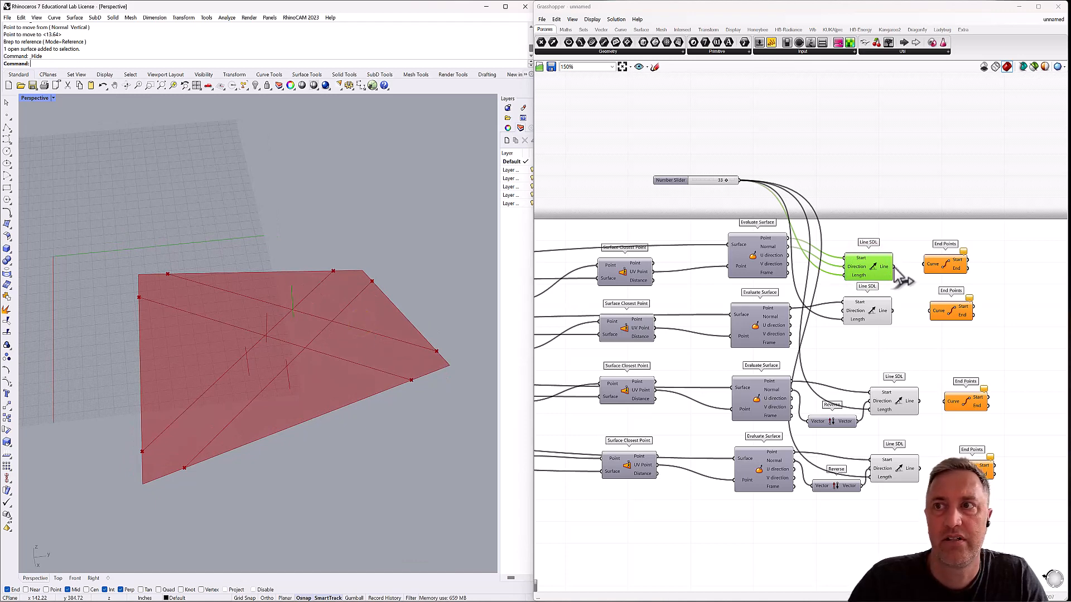
{"action": "left_click_drag", "start_coordinate": [893, 266], "coordinate": [925, 264]}
{"action": "left_click", "coordinate": [934, 267]}
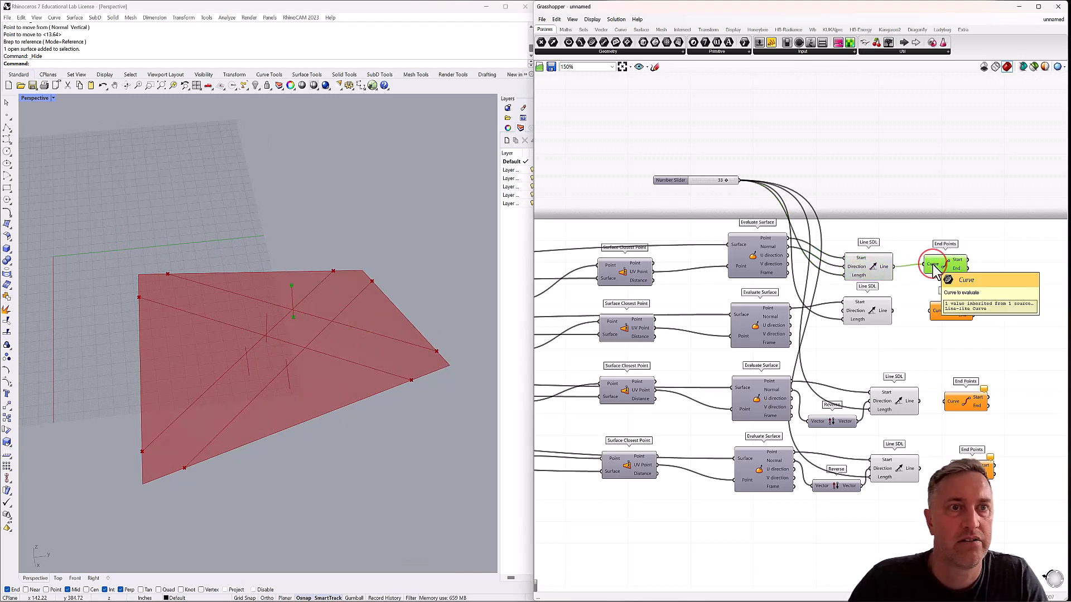
Add a Point parameter fed by the End output of the first End Points component.
{"action": "double_click", "coordinate": [990, 272]}
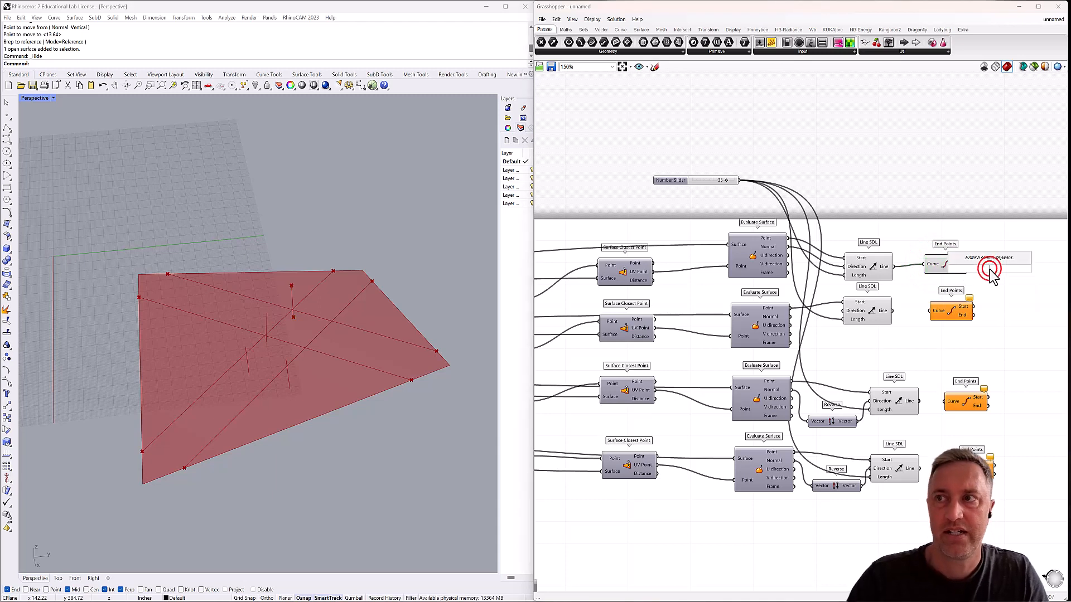
{"action": "type", "text": "point"}
{"action": "key", "text": "Return"}
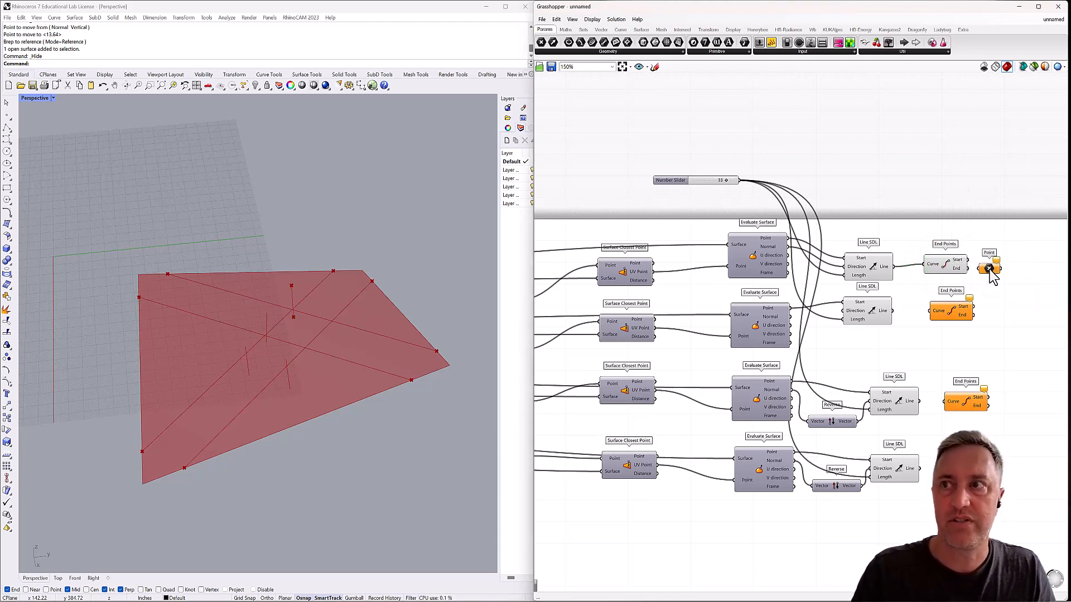
{"action": "mouse_move", "coordinate": [990, 268]}
{"action": "left_mouse_down"}
{"action": "mouse_move", "coordinate": [999, 265]}
{"action": "mouse_move", "coordinate": [982, 264]}
{"action": "mouse_move", "coordinate": [992, 265]}
{"action": "left_mouse_up"}
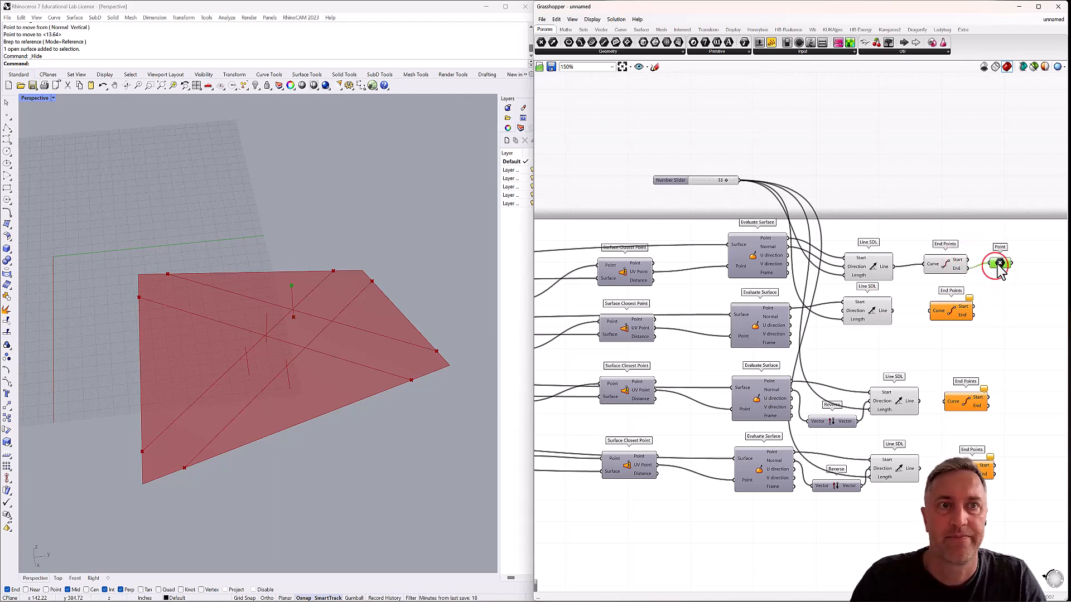
Add an Interpolate component beside the Point parameter that follows the first End Points.
{"action": "right_click_drag", "start_coordinate": [297, 313], "coordinate": [314, 317]}
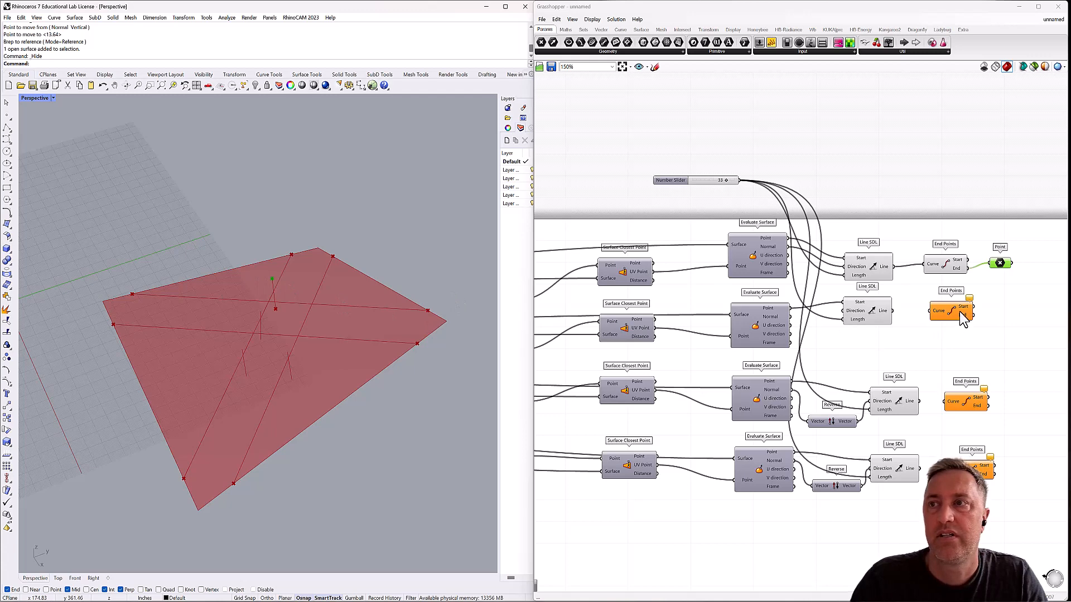
{"action": "right_click_drag", "start_coordinate": [963, 320], "coordinate": [850, 325]}
{"action": "double_click", "coordinate": [946, 280]}
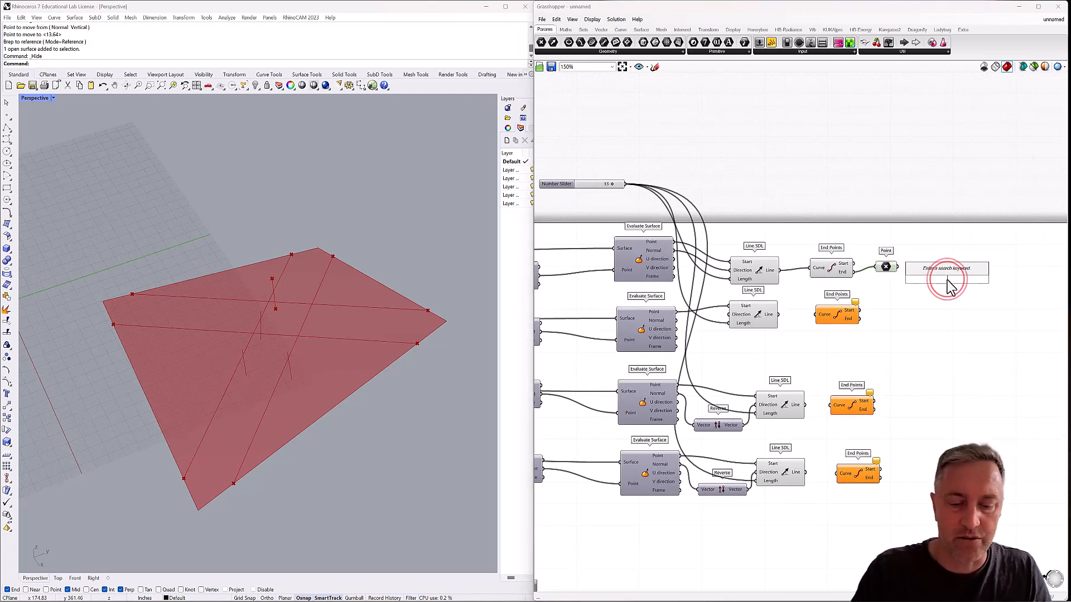
{"action": "type", "text": "inter"}
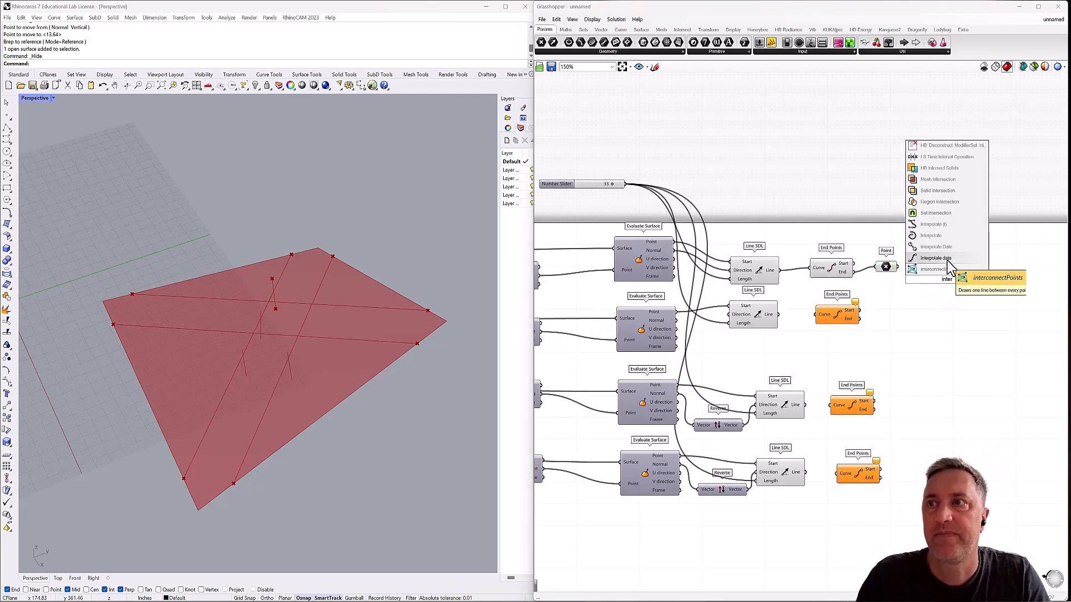
{"action": "left_click", "coordinate": [942, 236]}
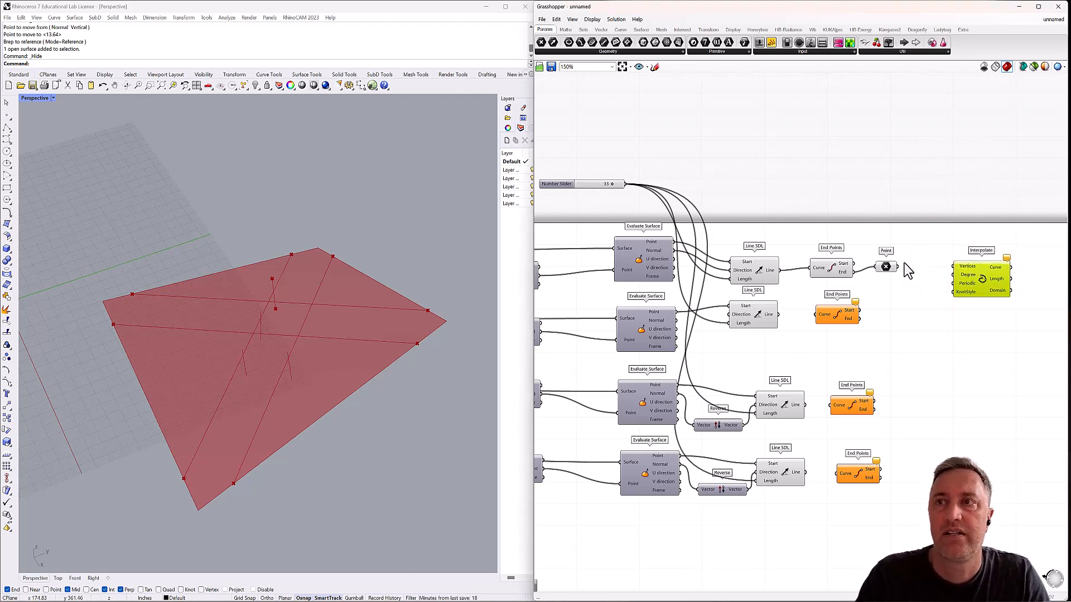
Identify which Evaluate Curve component supplies the starting point of the first diagonal line.
{"action": "scroll", "coordinate": [769, 279], "scroll_direction": "down", "scroll_amount": 5}
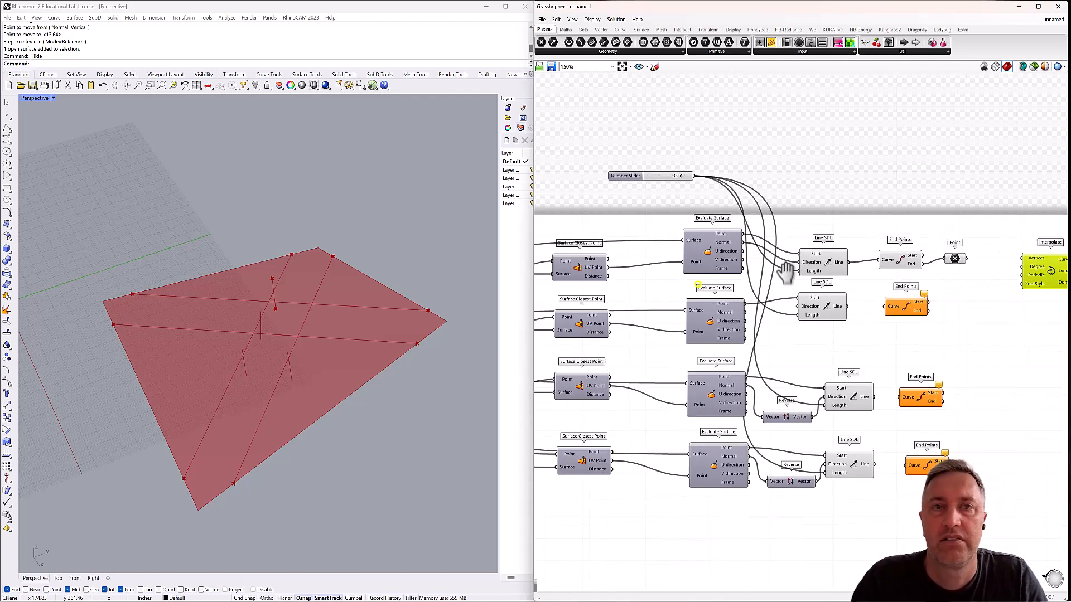
{"action": "right_click_drag", "start_coordinate": [663, 301], "coordinate": [805, 276]}
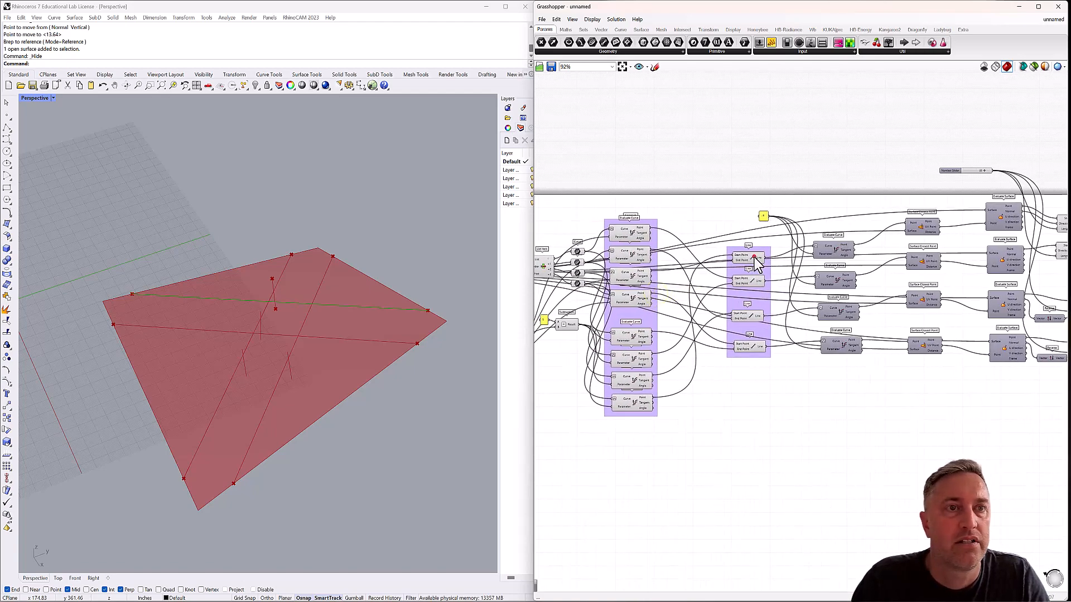
{"action": "left_click", "coordinate": [755, 257]}
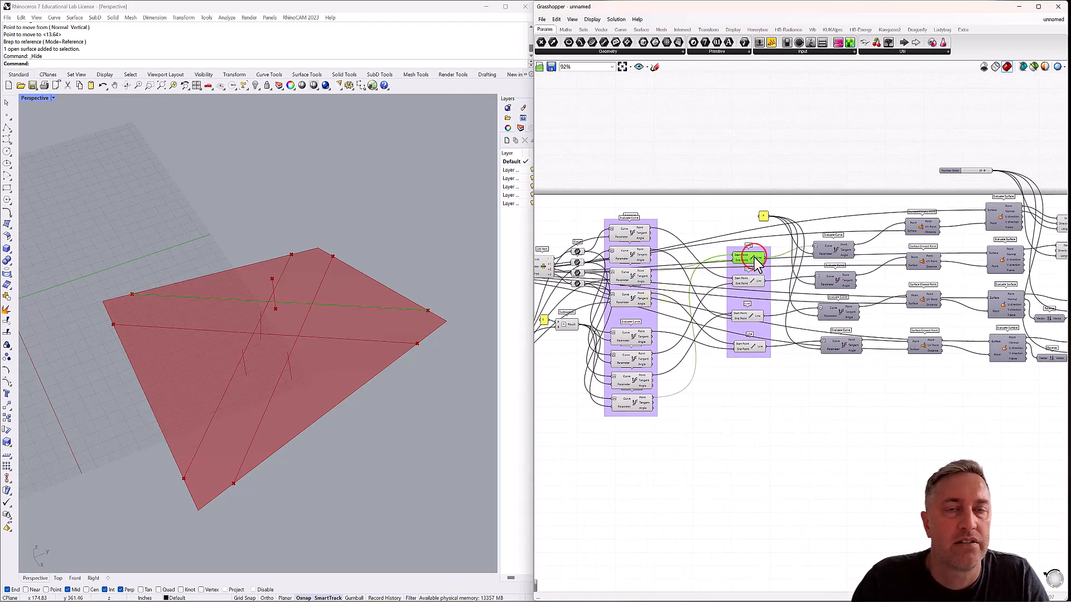
{"action": "left_click", "coordinate": [633, 256]}
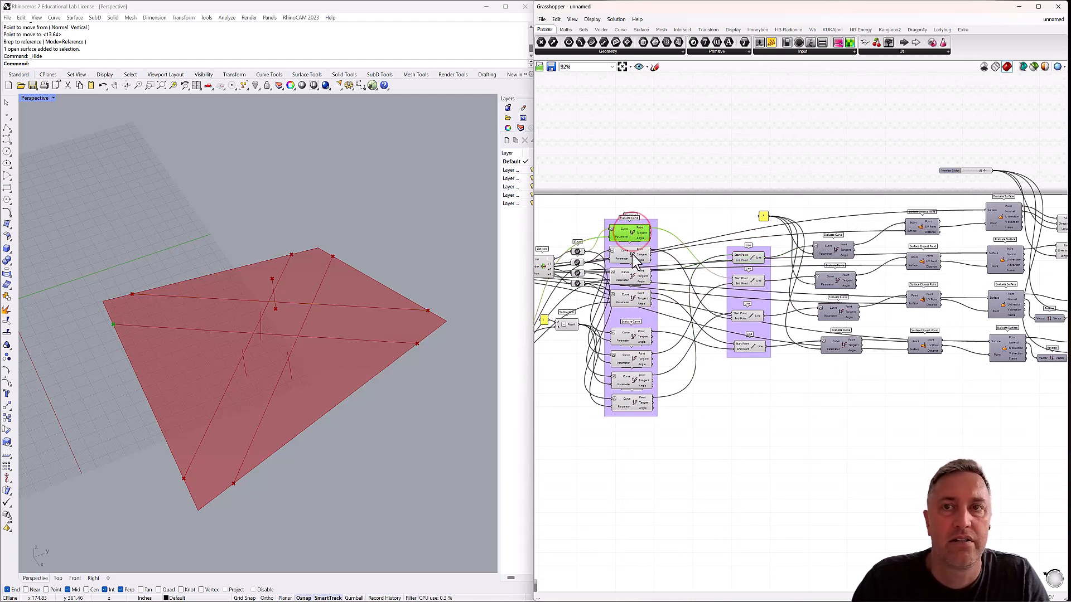
{"action": "left_click", "coordinate": [632, 278]}
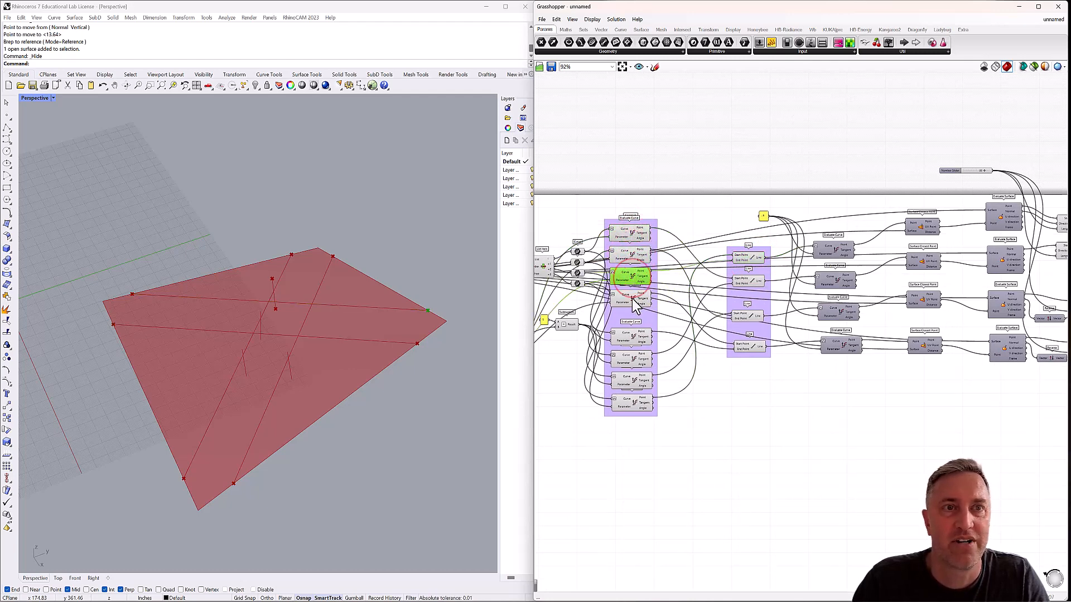
{"action": "left_click", "coordinate": [632, 299]}
{"action": "left_click", "coordinate": [632, 337]}
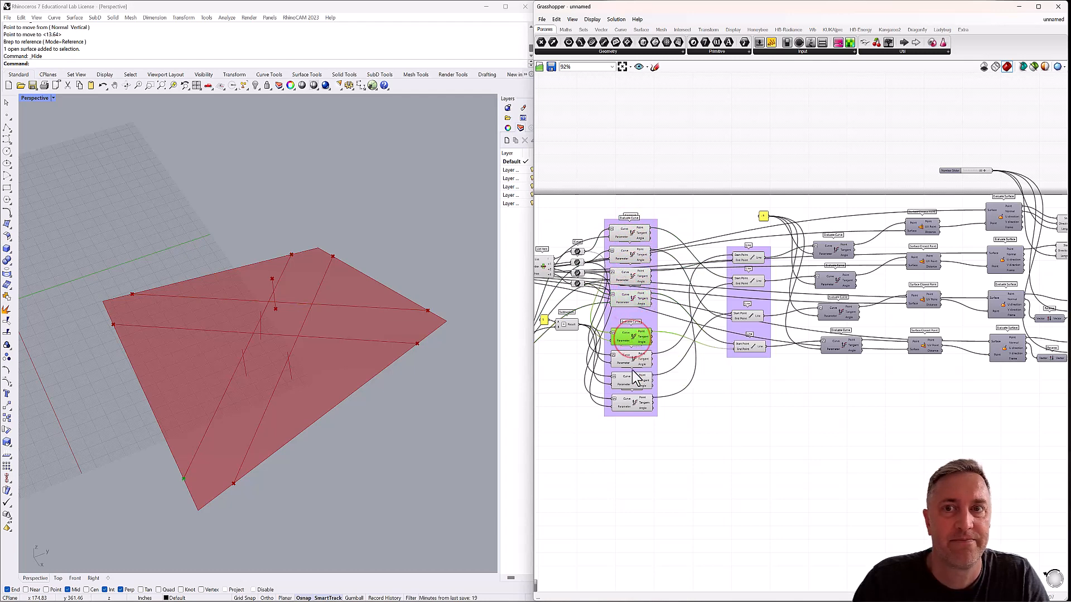
{"action": "left_click", "coordinate": [633, 401]}
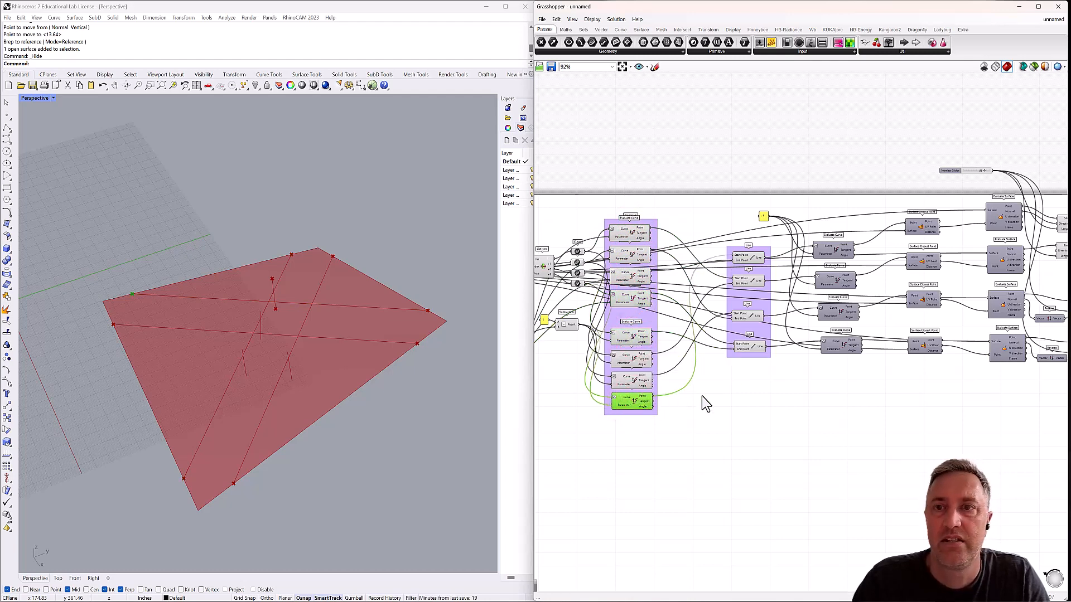
Move Interpolate near the Evaluate Curve group and connect the last Evaluate Curve's Point output to its Vertices input.
{"action": "right_click_drag", "start_coordinate": [702, 397], "coordinate": [638, 388]}
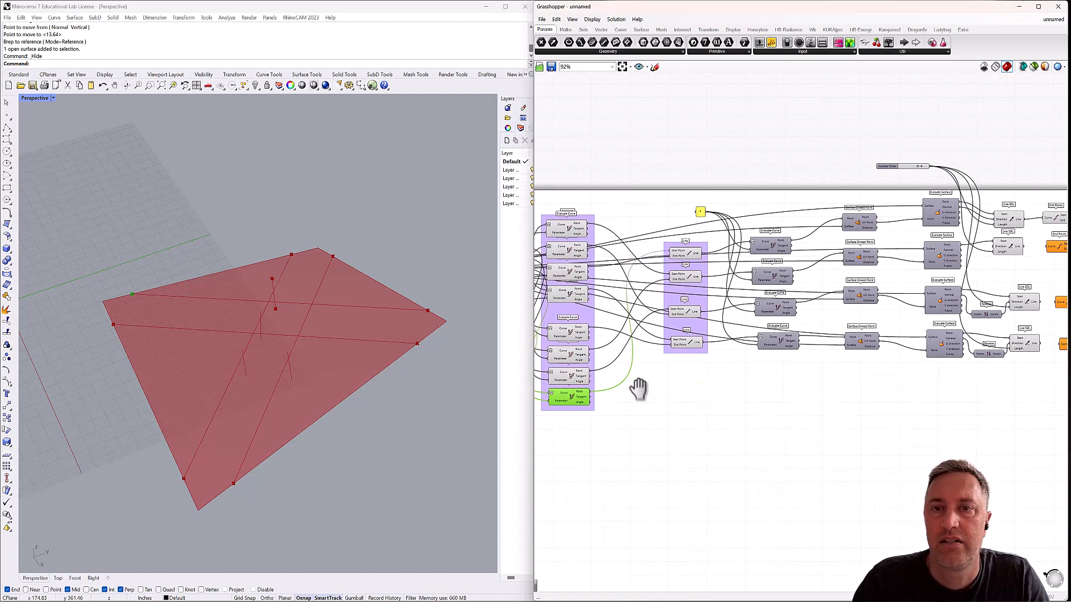
{"action": "scroll", "coordinate": [638, 389], "scroll_direction": "down", "scroll_amount": 2}
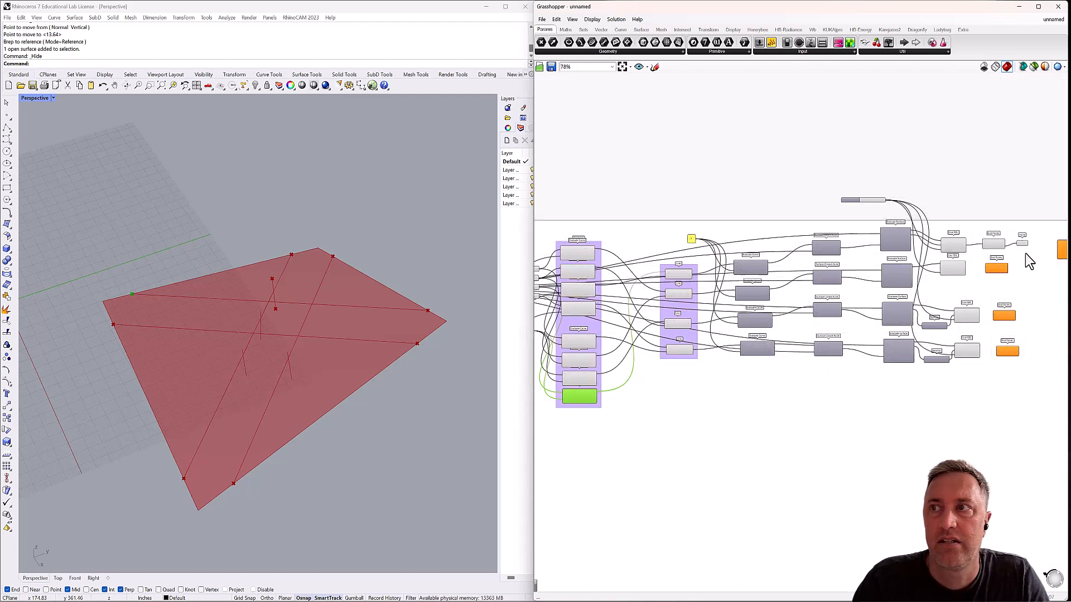
{"action": "right_click_drag", "start_coordinate": [1024, 254], "coordinate": [1001, 252]}
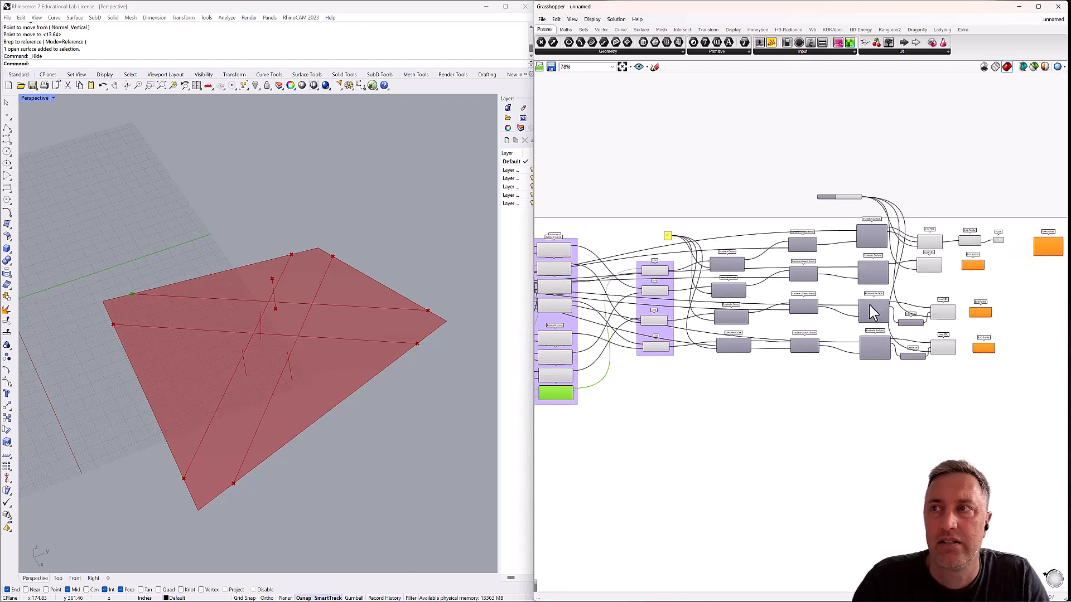
{"action": "left_click_drag", "start_coordinate": [552, 395], "coordinate": [625, 392]}
{"action": "scroll", "coordinate": [611, 400], "scroll_direction": "up", "scroll_amount": 6}
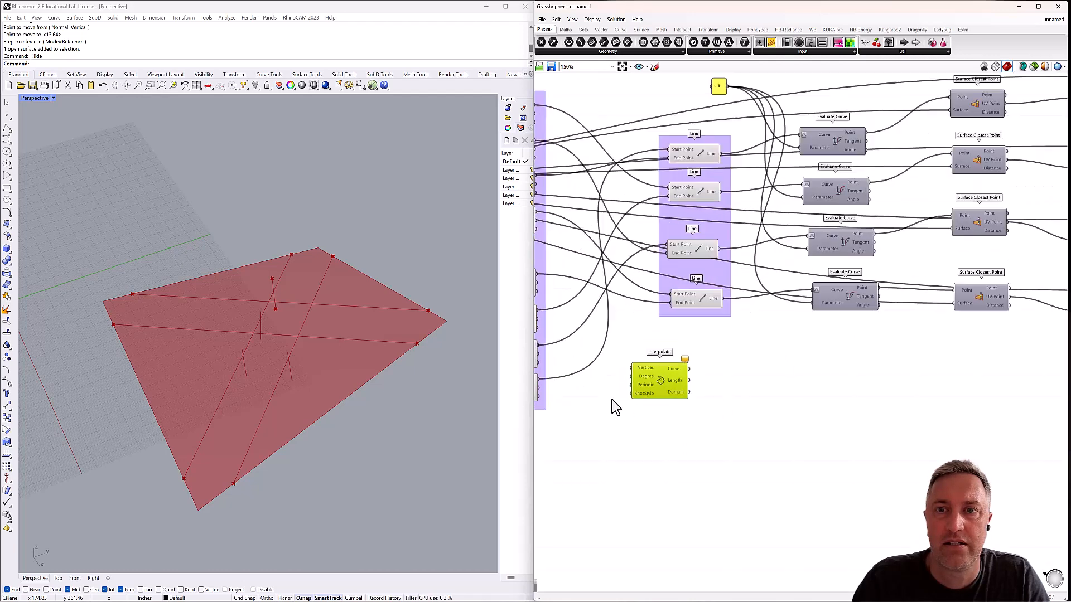
{"action": "right_click_drag", "start_coordinate": [599, 396], "coordinate": [657, 388]}
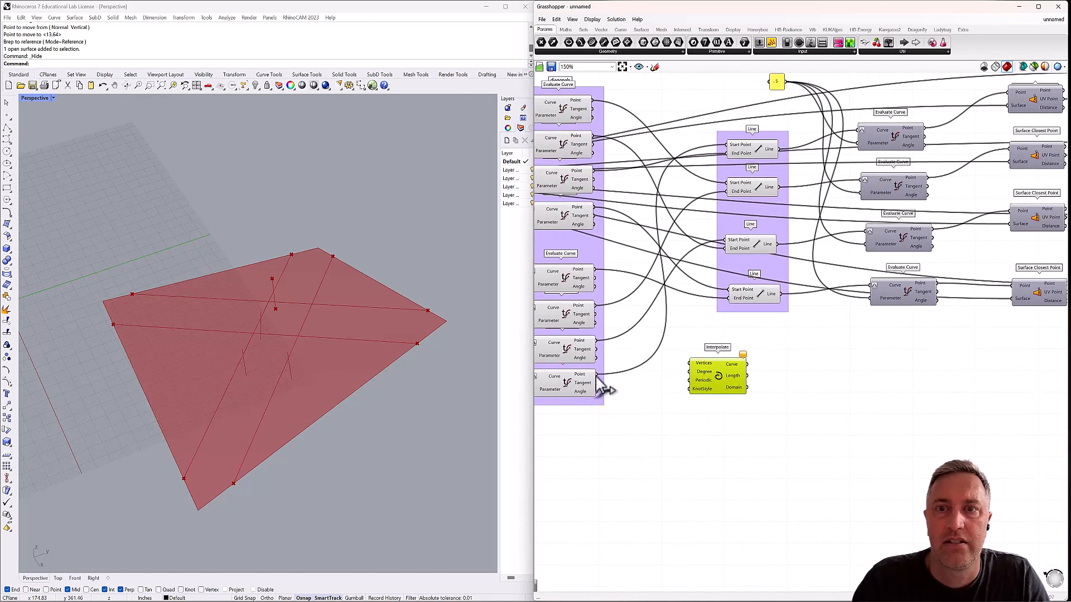
{"action": "left_click_drag", "start_coordinate": [595, 373], "coordinate": [691, 364]}
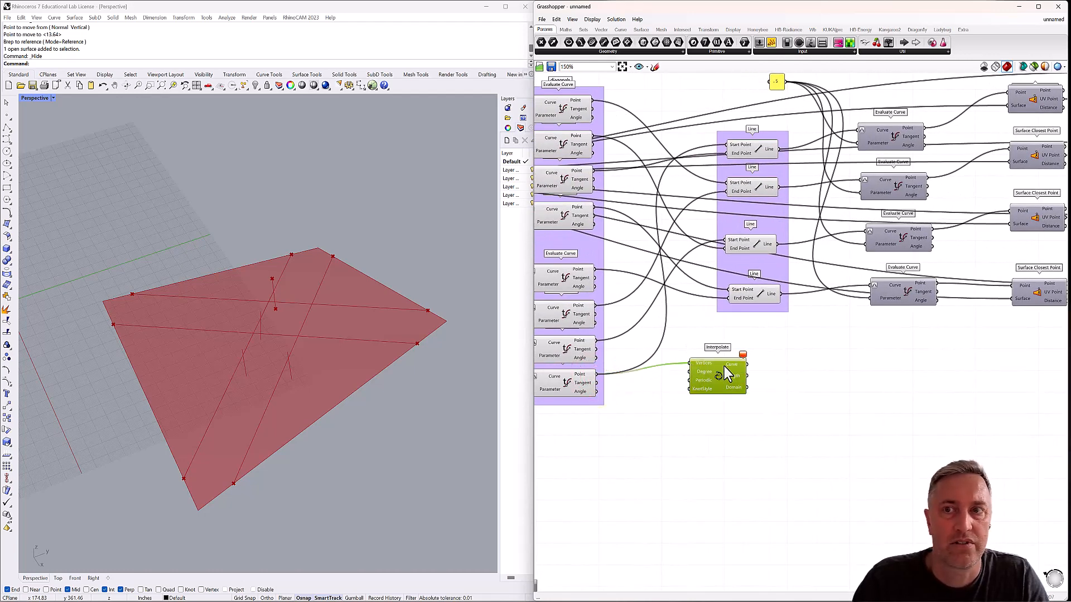
{"action": "left_click", "coordinate": [565, 383]}
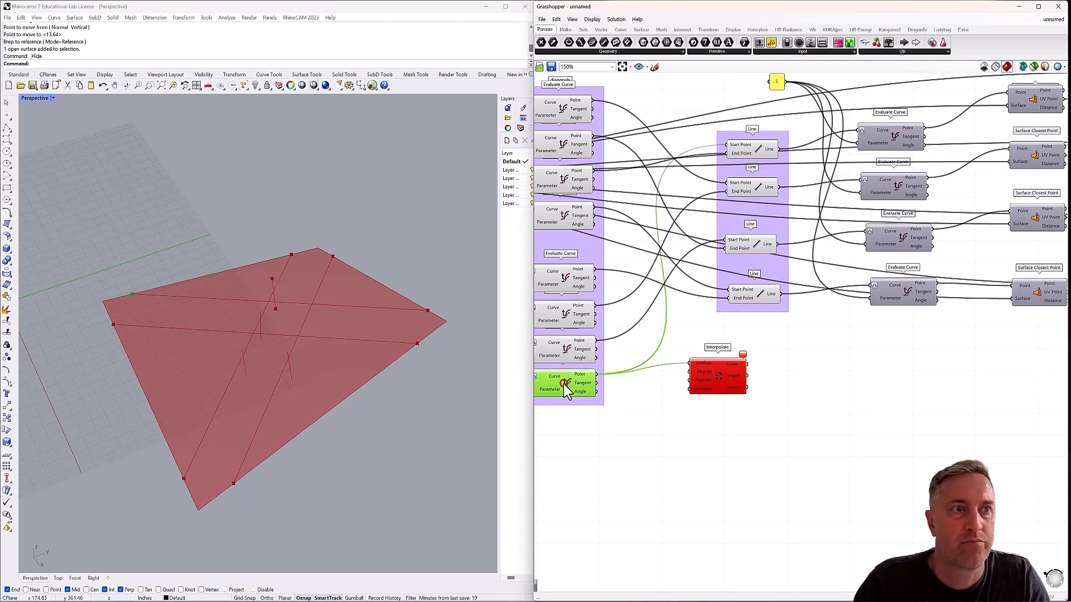
Return Interpolate beside the Point parameter and add that Point as a second input to Vertices.
{"action": "scroll", "coordinate": [697, 362], "scroll_direction": "down", "scroll_amount": 4}
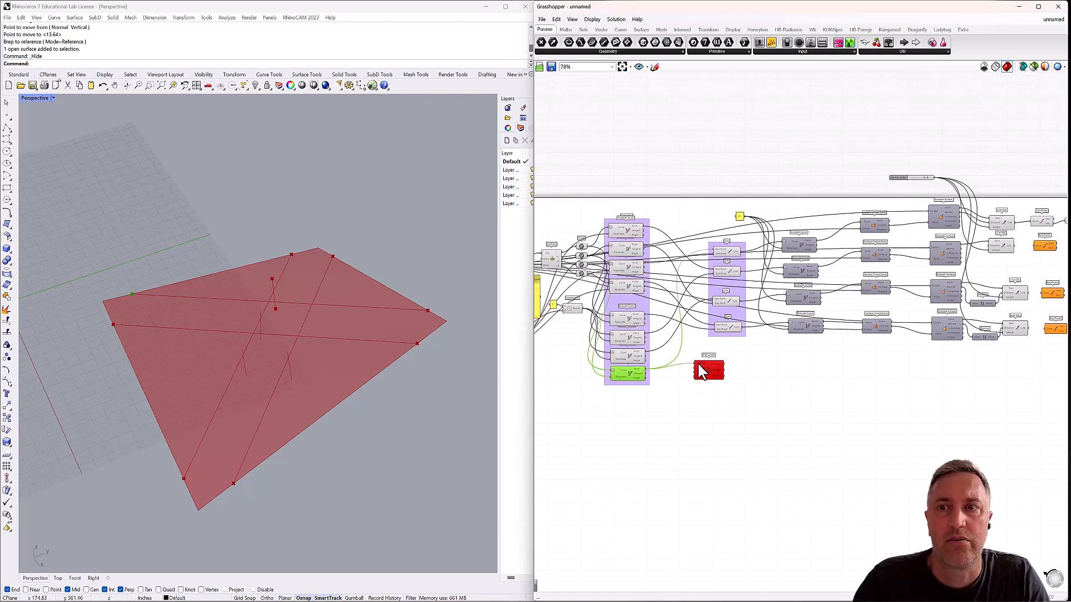
{"action": "left_click_drag", "start_coordinate": [704, 370], "coordinate": [990, 350]}
{"action": "right_click_drag", "start_coordinate": [963, 303], "coordinate": [811, 337]}
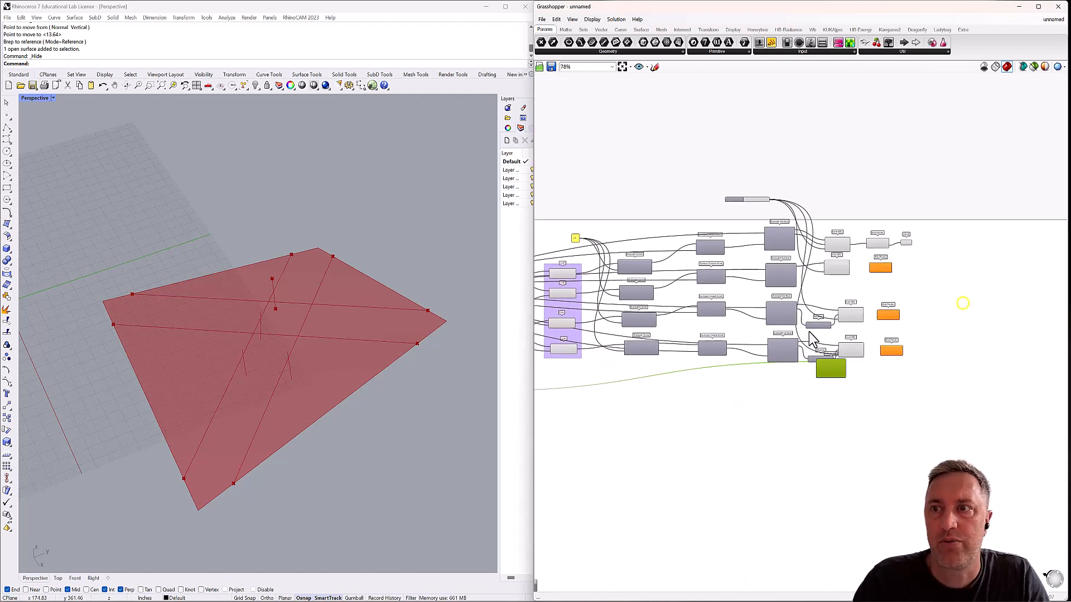
{"action": "left_click_drag", "start_coordinate": [826, 372], "coordinate": [942, 251]}
{"action": "scroll", "coordinate": [940, 253], "scroll_direction": "up", "scroll_amount": 5}
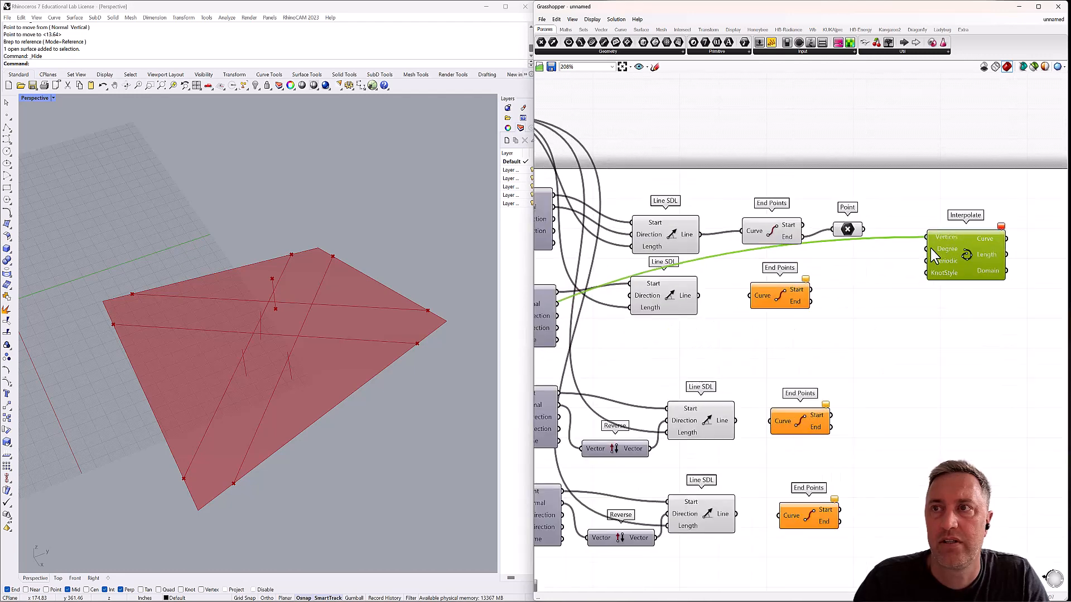
{"action": "left_click_drag", "start_coordinate": [864, 229], "coordinate": [929, 243], "text": "shift"}
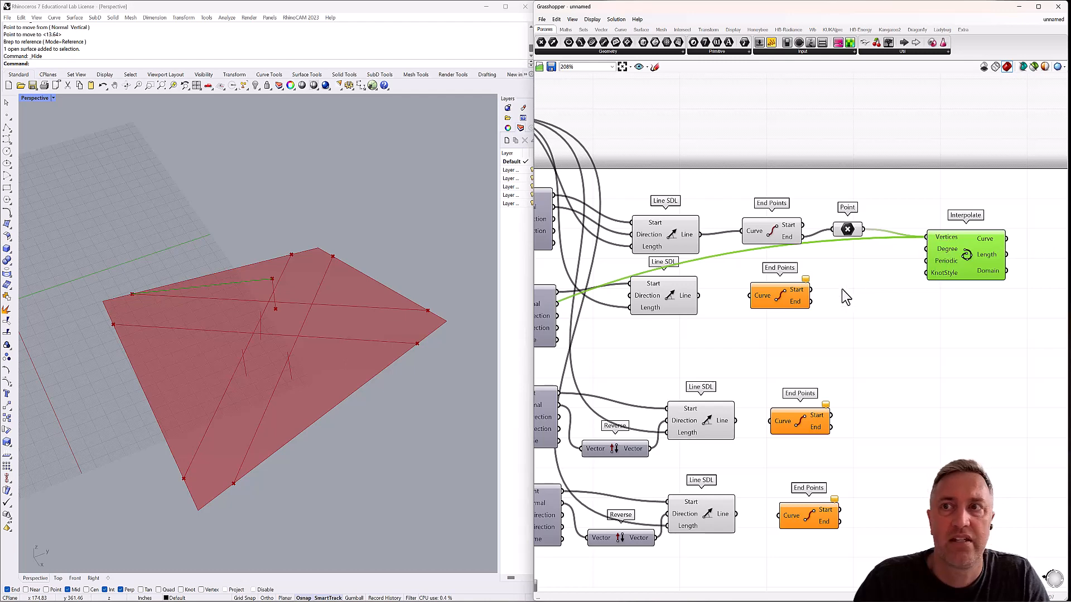
Move the Interpolate component below the fourth Evaluate Surface, closer to the Evaluate Curve group.
{"action": "right_click_drag", "start_coordinate": [814, 321], "coordinate": [873, 302]}
{"action": "left_click_drag", "start_coordinate": [1009, 246], "coordinate": [711, 557]}
{"action": "scroll", "coordinate": [722, 498], "scroll_direction": "down", "scroll_amount": 3}
{"action": "left_click_drag", "start_coordinate": [723, 498], "coordinate": [666, 524]}
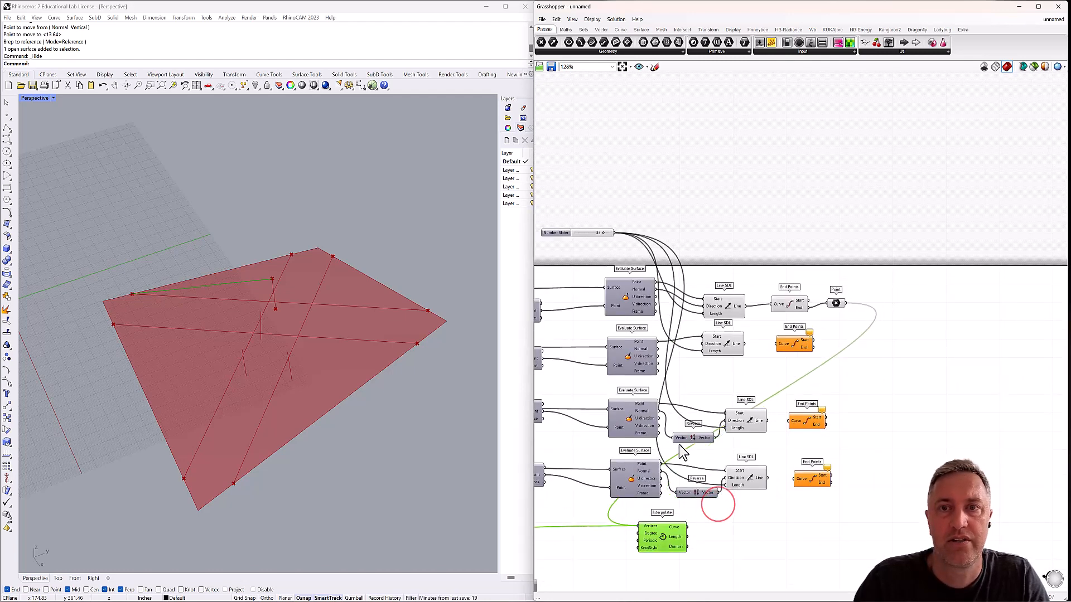
Identify the Evaluate Curve at the diagonal's opposite end and add its Point output as Interpolate's third Vertices input.
{"action": "right_click_drag", "start_coordinate": [670, 420], "coordinate": [943, 329]}
{"action": "scroll", "coordinate": [943, 329], "scroll_direction": "down", "scroll_amount": 2}
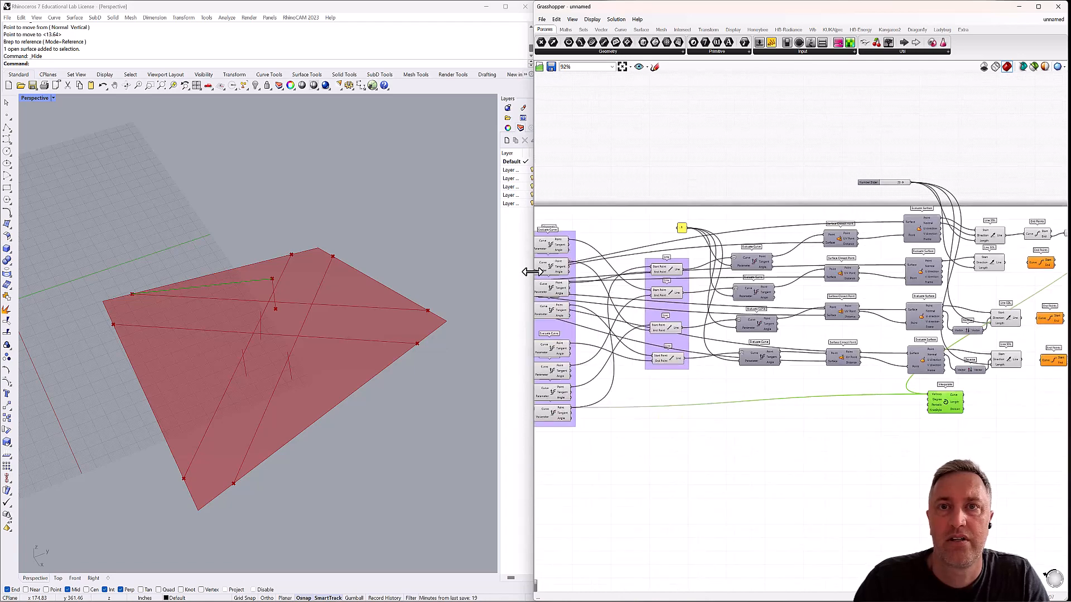
{"action": "right_click_drag", "start_coordinate": [553, 254], "coordinate": [580, 246]}
{"action": "left_click", "coordinate": [580, 245]}
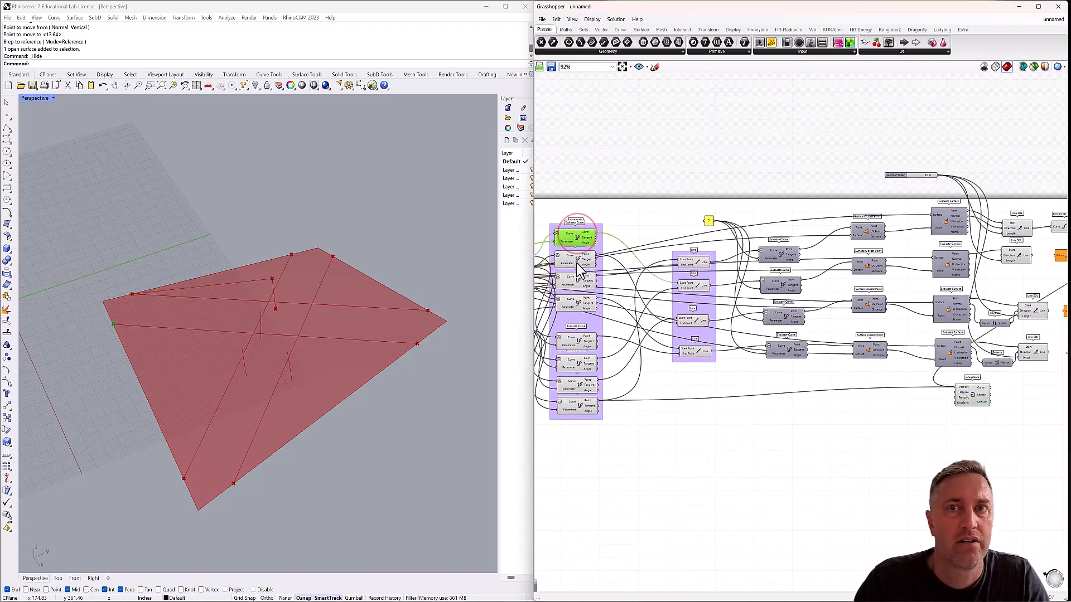
{"action": "left_click", "coordinate": [575, 263]}
{"action": "left_click", "coordinate": [576, 282]}
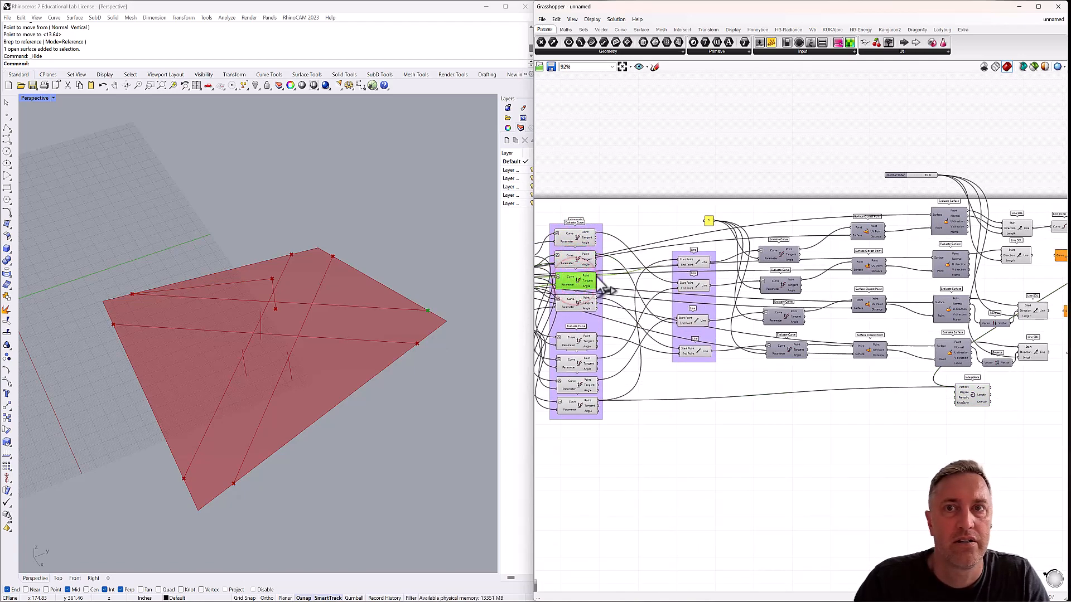
{"action": "left_click_drag", "start_coordinate": [595, 275], "coordinate": [954, 390]}
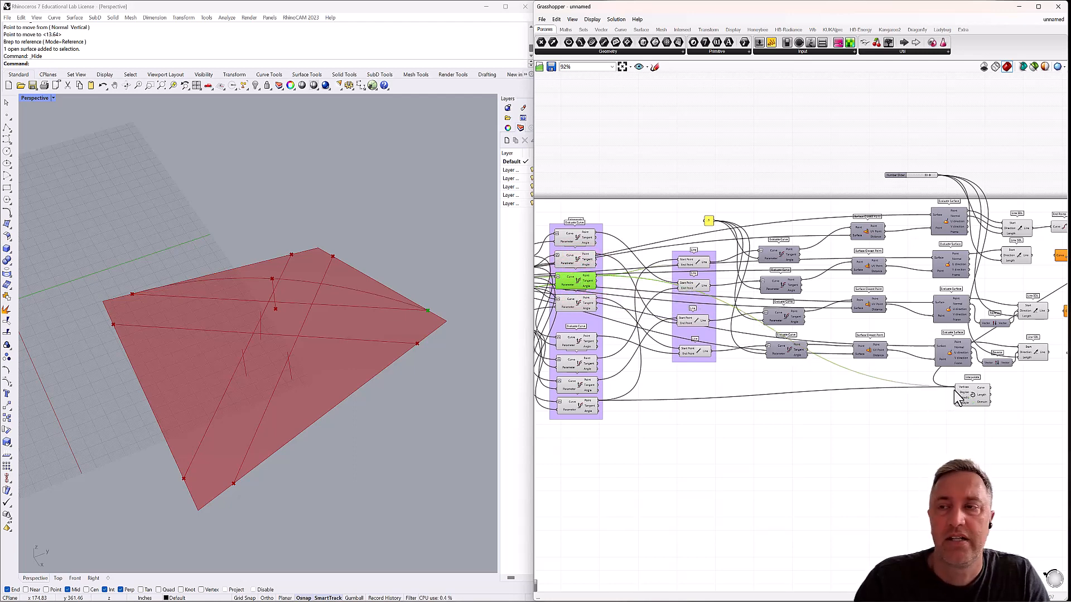
Place the Interpolate component back beside the Point parameter and inspect the arched curve in the model.
{"action": "right_click_drag", "start_coordinate": [306, 325], "coordinate": [324, 339]}
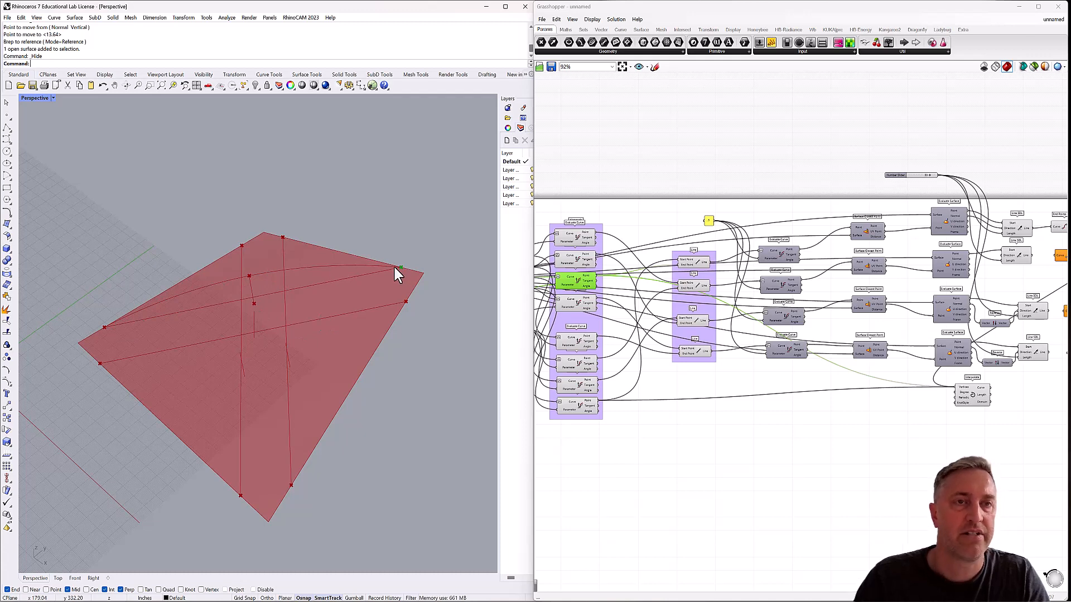
{"action": "right_click_drag", "start_coordinate": [358, 274], "coordinate": [342, 273]}
{"action": "right_click_drag", "start_coordinate": [1004, 365], "coordinate": [764, 348]}
{"action": "left_click_drag", "start_coordinate": [742, 383], "coordinate": [928, 233]}
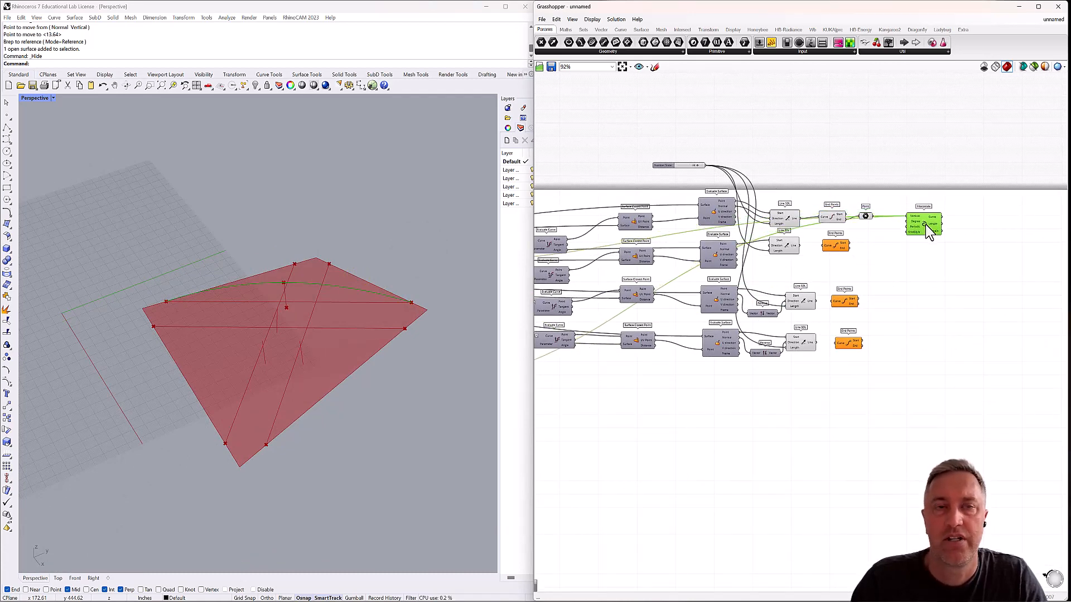
{"action": "right_click_drag", "start_coordinate": [176, 379], "coordinate": [218, 299]}
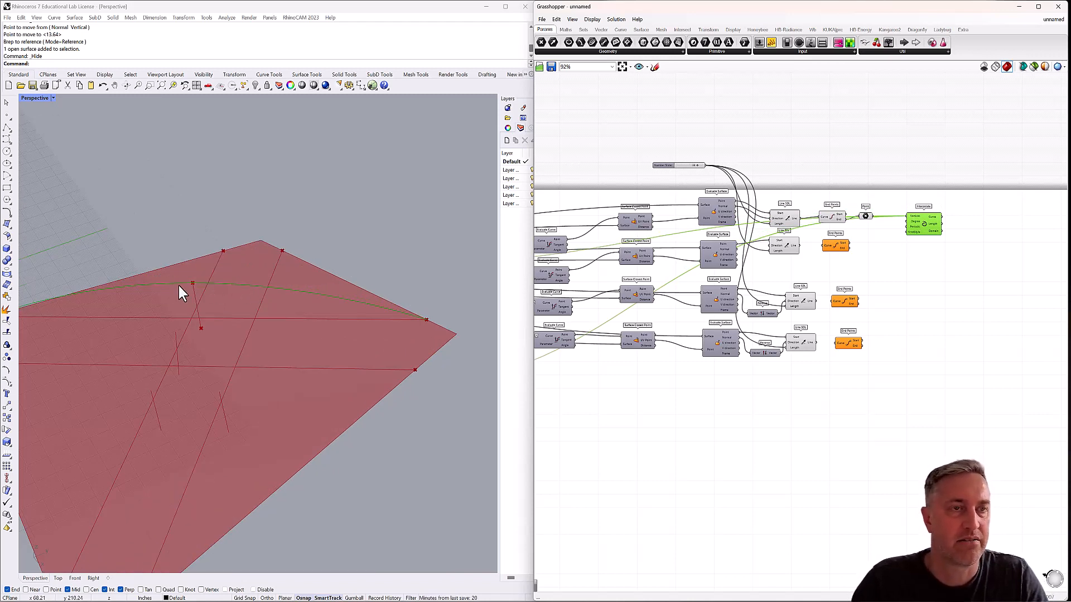
{"action": "scroll", "coordinate": [342, 298], "scroll_direction": "down", "scroll_amount": 3}
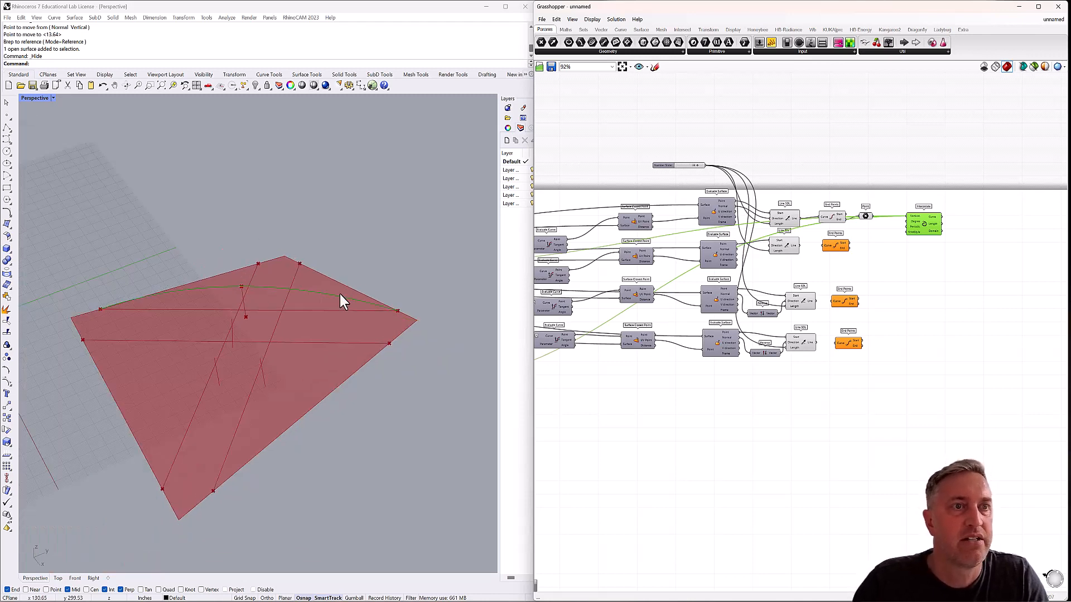
{"action": "left_click", "coordinate": [390, 255]}
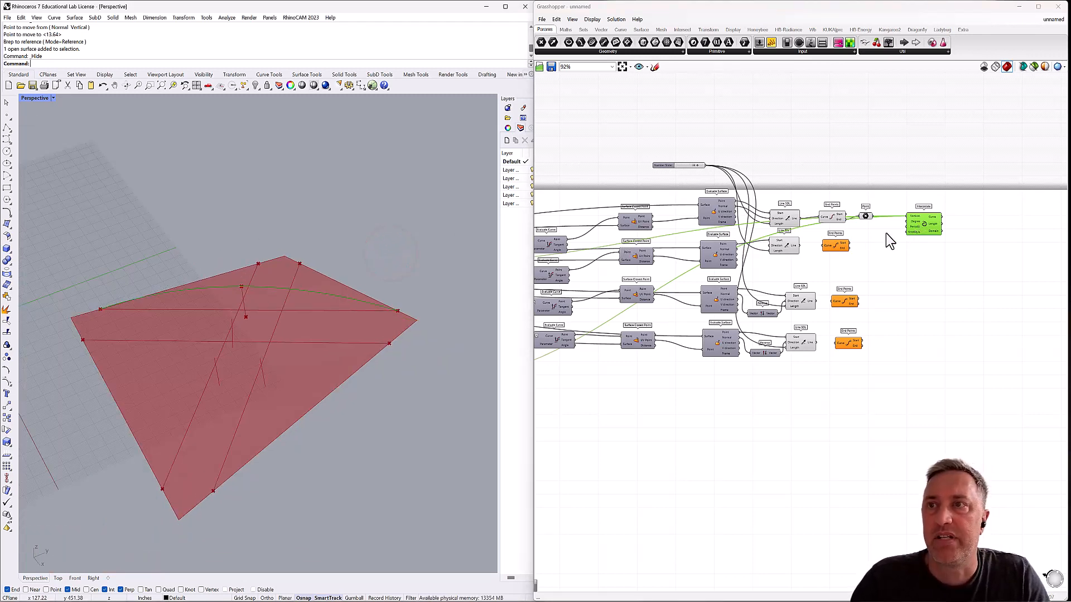
Move the Point parameter nearer to Interpolate, copy both components with their connections, and place the copies beside the second End Points.
{"action": "left_click", "coordinate": [865, 216]}
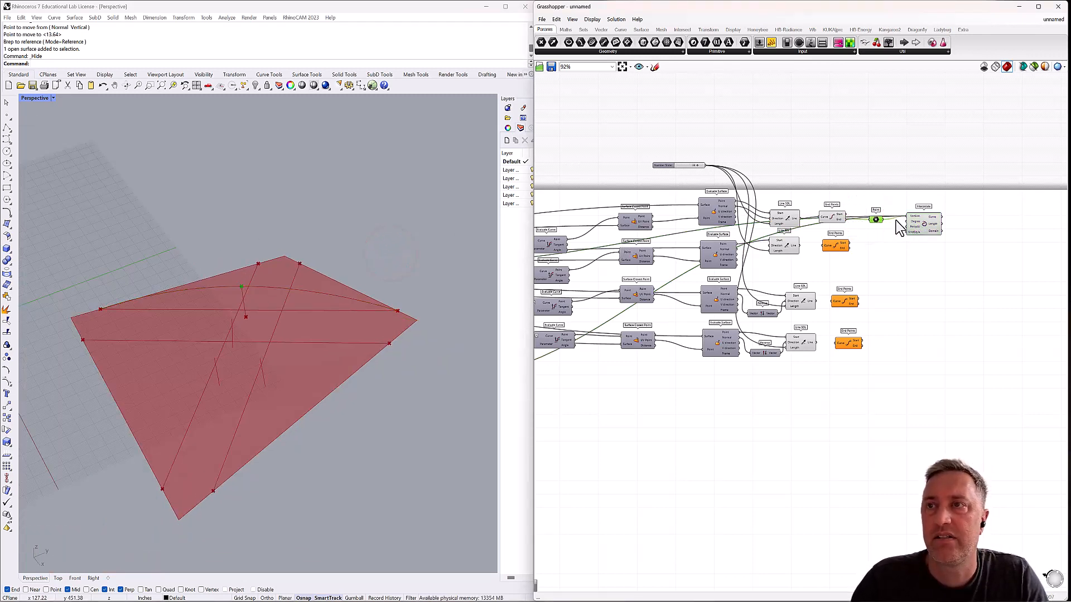
{"action": "scroll", "coordinate": [875, 220], "scroll_direction": "up", "scroll_amount": 2}
{"action": "left_click_drag", "start_coordinate": [976, 200], "coordinate": [851, 261]}
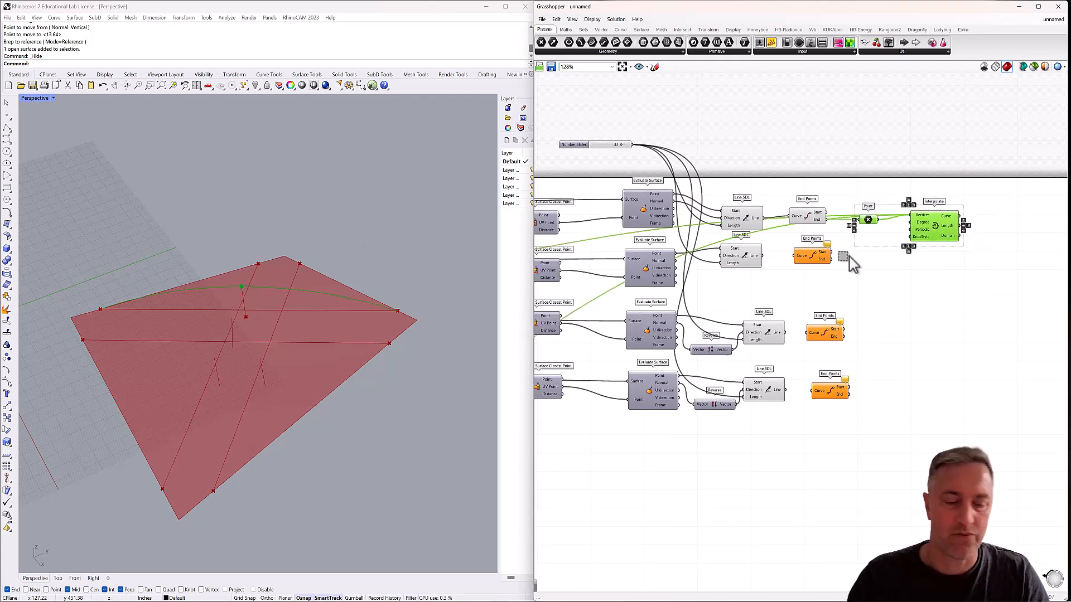
{"action": "key", "text": "ctrl+c"}
{"action": "key", "text": "ctrl+v"}
{"action": "left_click_drag", "start_coordinate": [935, 234], "coordinate": [958, 290]}
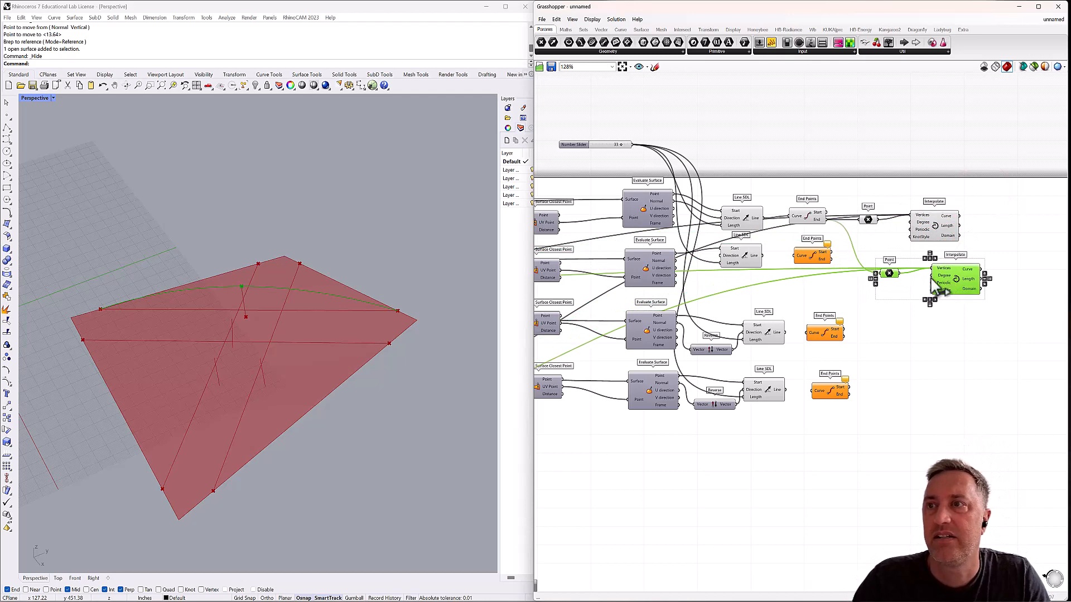
Disconnect all sources from the copied Interpolate's Vertices input and reposition the copied components below the first Point and Interpolate pair.
{"action": "scroll", "coordinate": [928, 282], "scroll_direction": "up", "scroll_amount": 2}
{"action": "left_click_drag", "start_coordinate": [880, 273], "coordinate": [879, 273]}
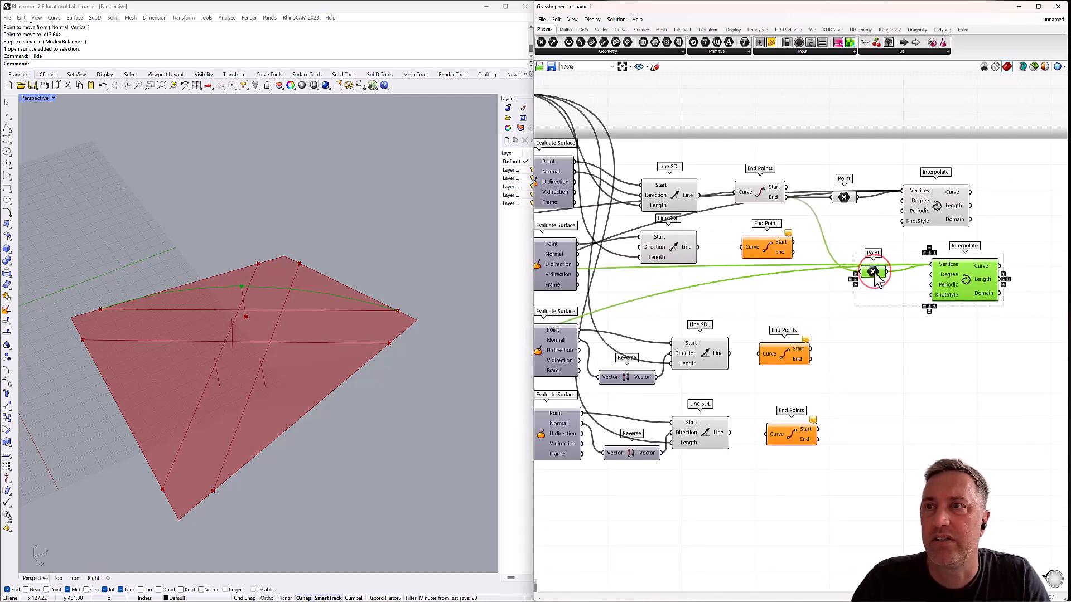
{"action": "right_click", "coordinate": [947, 266]}
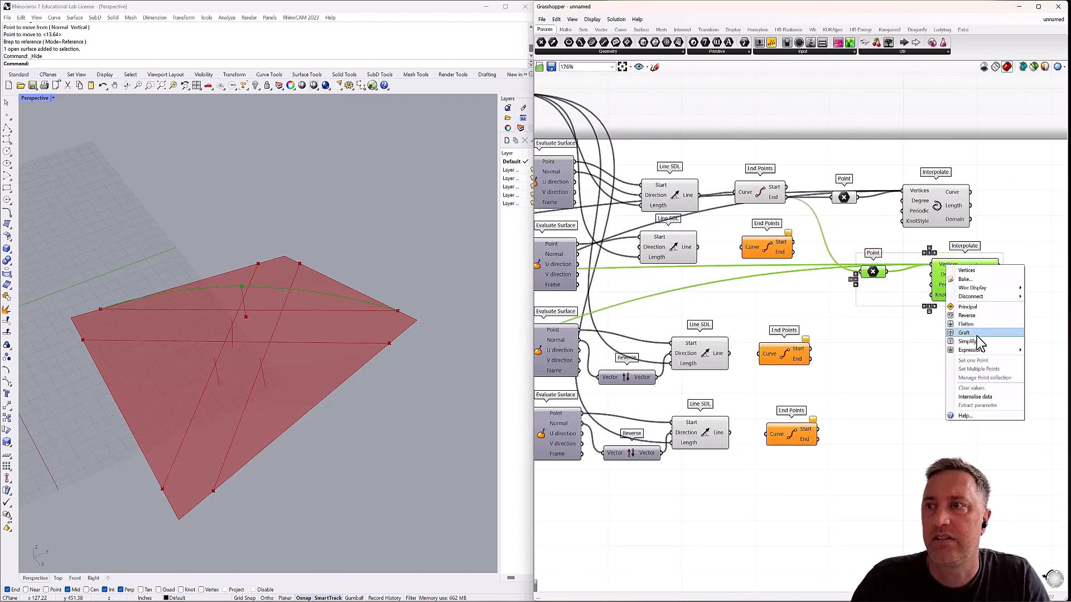
{"action": "left_click", "coordinate": [984, 296]}
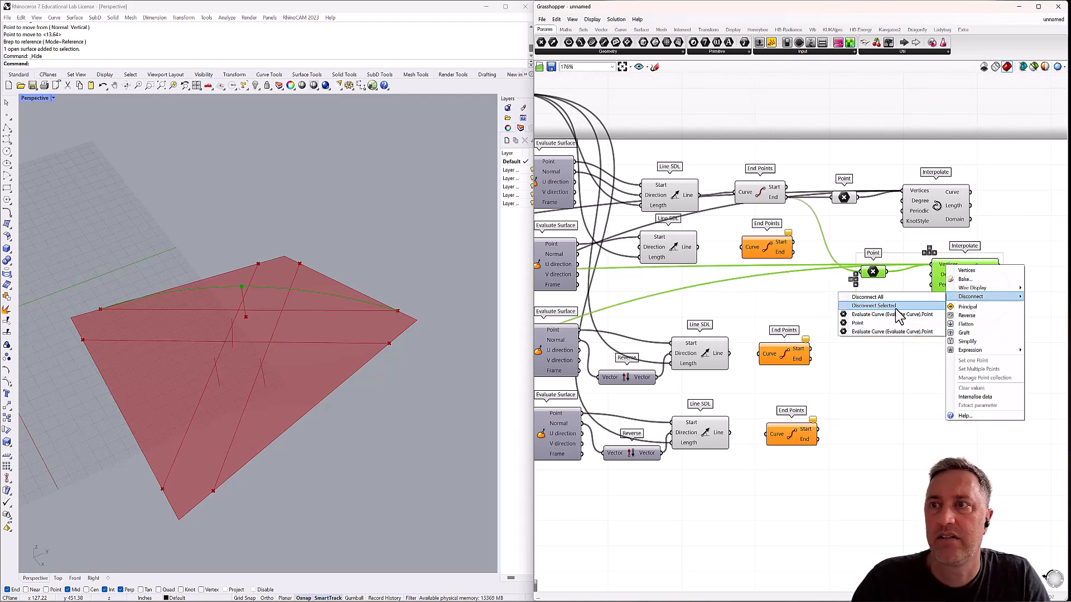
{"action": "left_click", "coordinate": [885, 298]}
{"action": "left_click", "coordinate": [891, 307]}
{"action": "left_click_drag", "start_coordinate": [958, 277], "coordinate": [867, 264]}
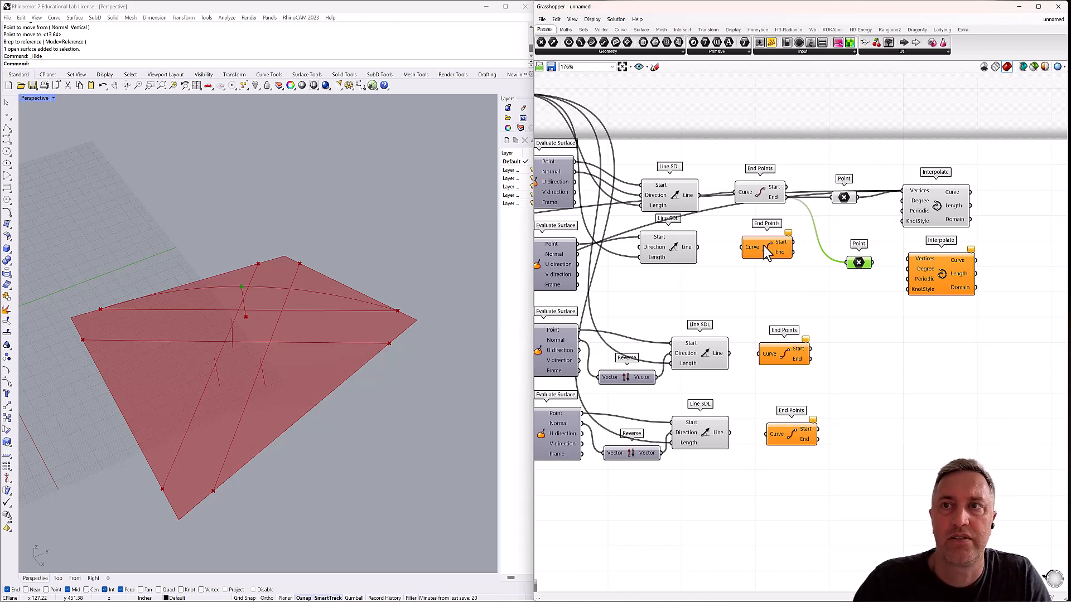
Connect the second Line SDL to the second End Points and feed only its End output into the copied Point parameter.
{"action": "left_click", "coordinate": [666, 247]}
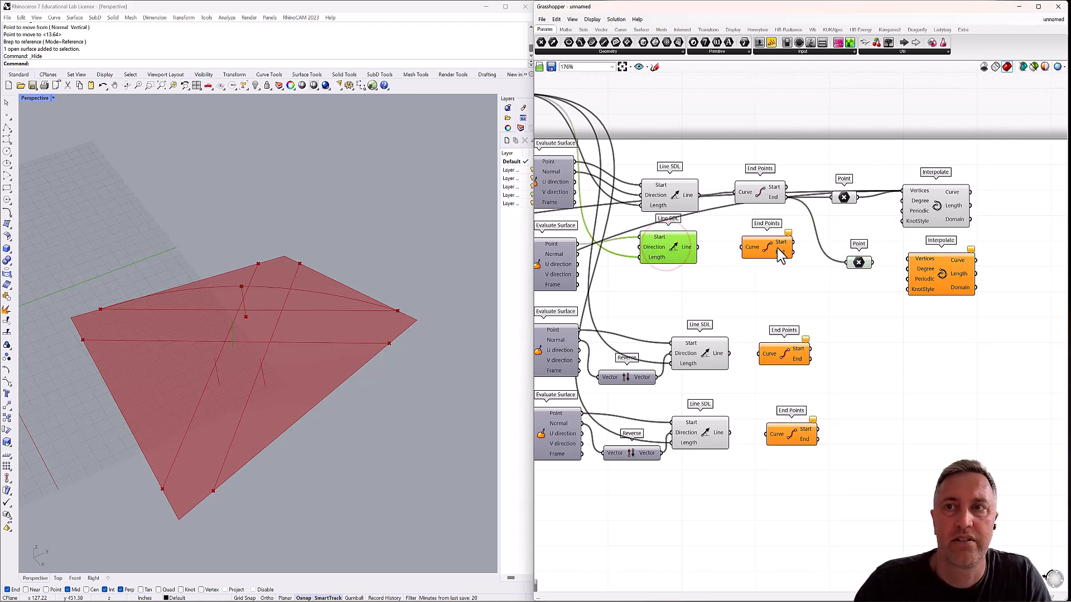
{"action": "left_click_drag", "start_coordinate": [742, 247], "coordinate": [698, 247]}
{"action": "left_click_drag", "start_coordinate": [793, 242], "coordinate": [847, 263]}
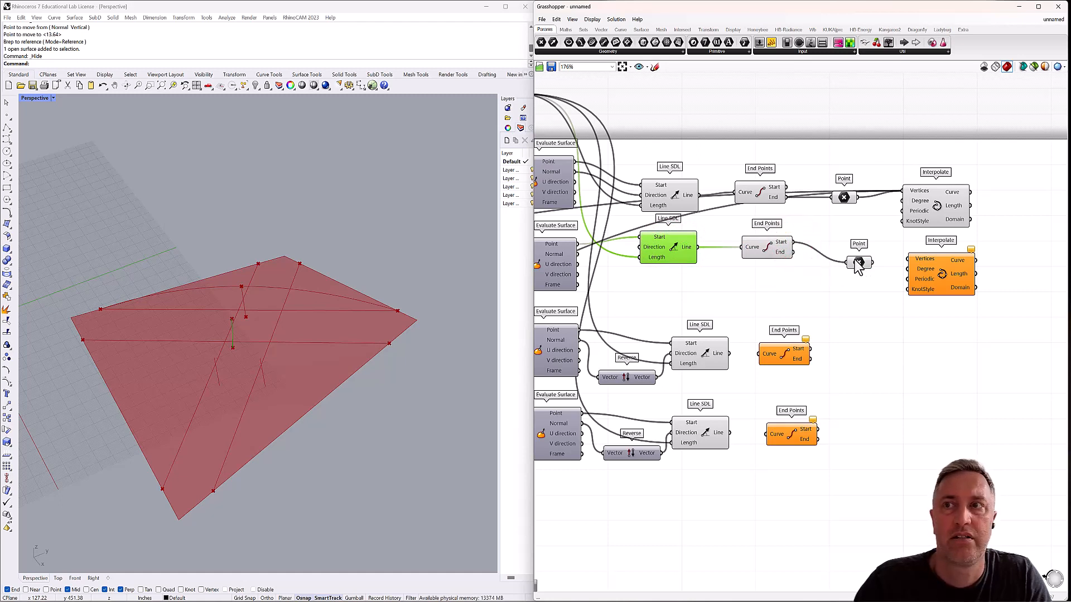
{"action": "left_click", "coordinate": [858, 263]}
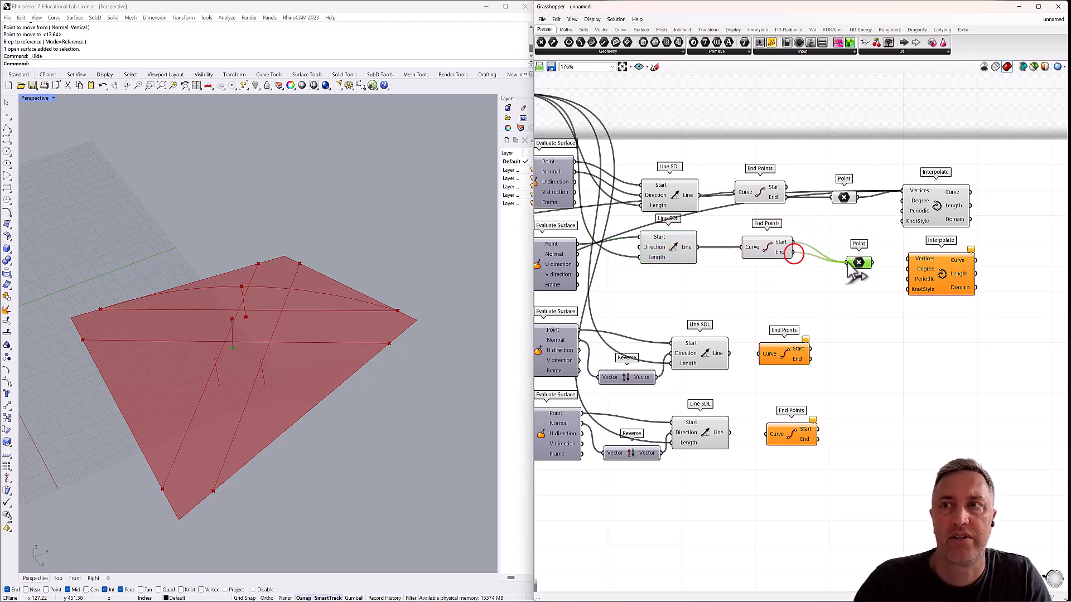
{"action": "left_click_drag", "start_coordinate": [850, 263], "coordinate": [829, 254]}
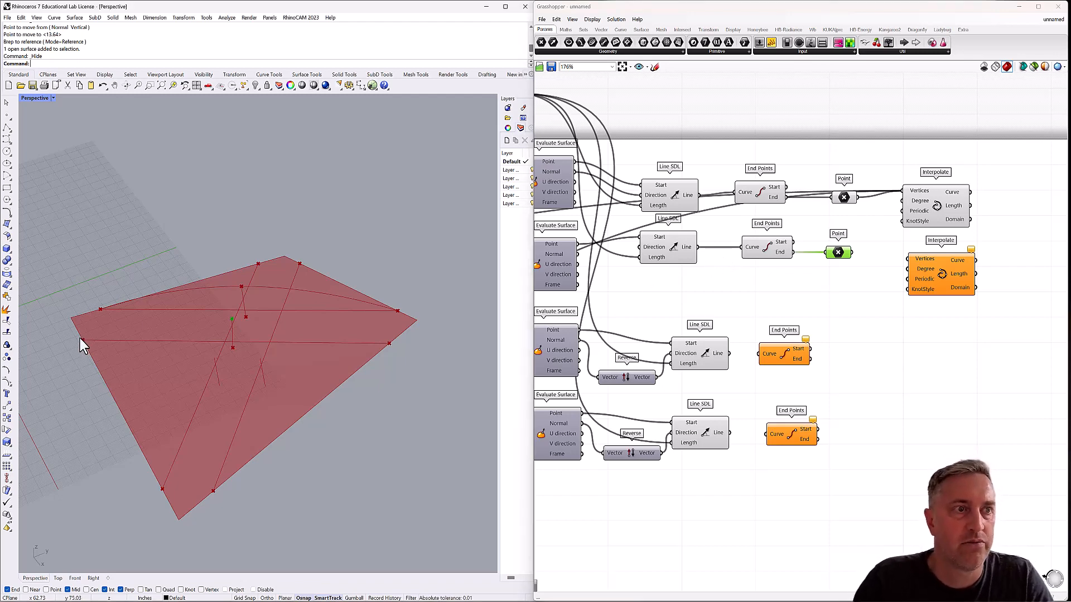
Identify the Evaluate Curve at the second diagonal's start and connect its Point output plus the copied Point parameter to the second Interpolate's Vertices.
{"action": "right_click_drag", "start_coordinate": [128, 333], "coordinate": [148, 337], "text": "shift"}
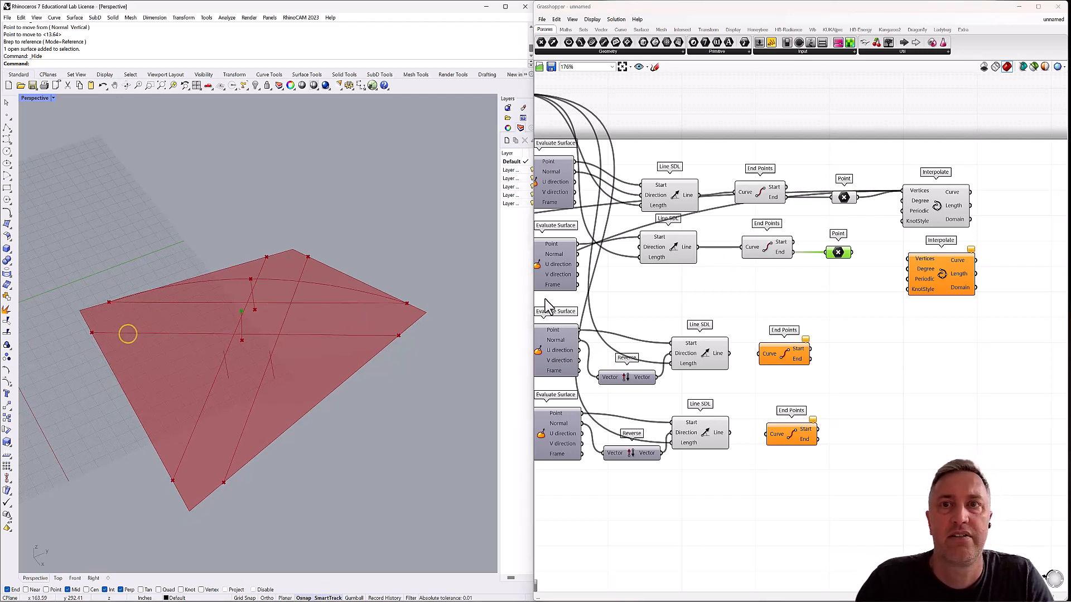
{"action": "right_click_drag", "start_coordinate": [595, 306], "coordinate": [814, 260]}
{"action": "scroll", "coordinate": [772, 303], "scroll_direction": "down", "scroll_amount": 3}
{"action": "right_click_drag", "start_coordinate": [662, 254], "coordinate": [745, 239]}
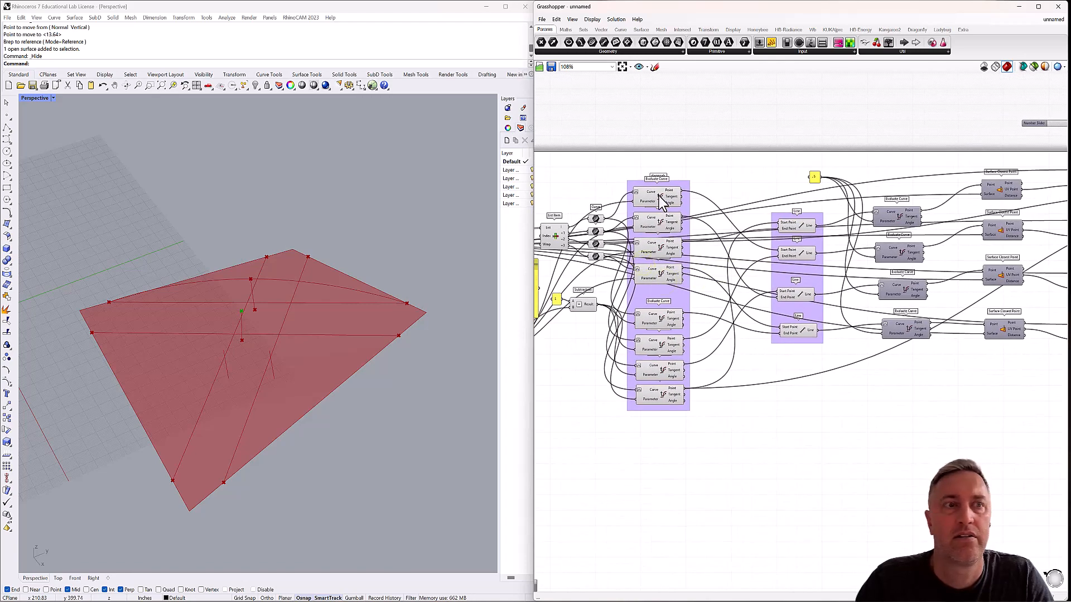
{"action": "left_click", "coordinate": [660, 198]}
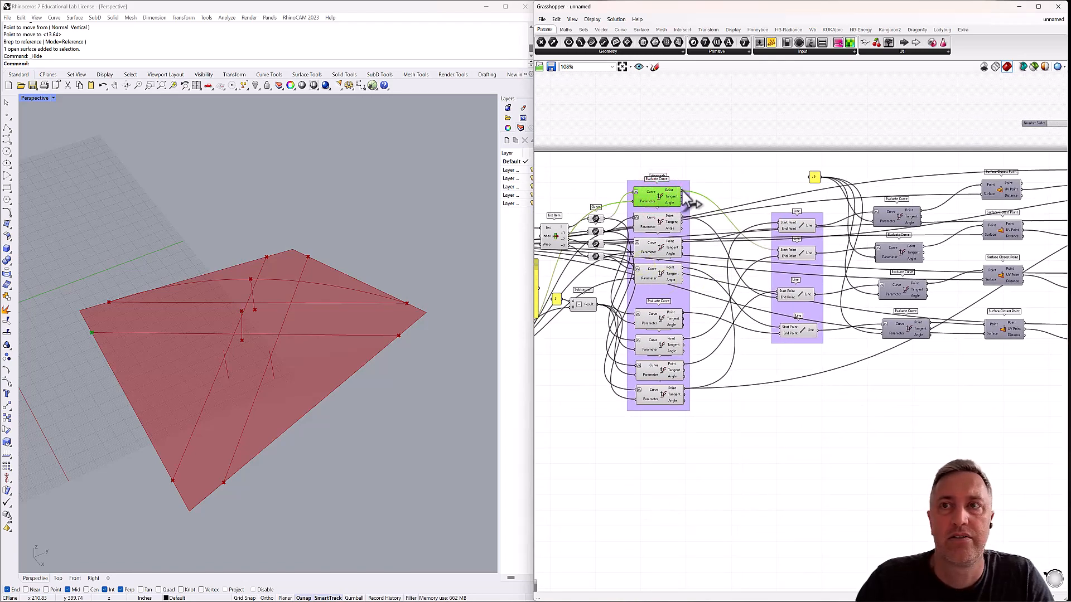
{"action": "left_click_drag", "start_coordinate": [682, 191], "coordinate": [730, 224]}
{"action": "scroll", "coordinate": [680, 227], "scroll_direction": "up", "scroll_amount": 2}
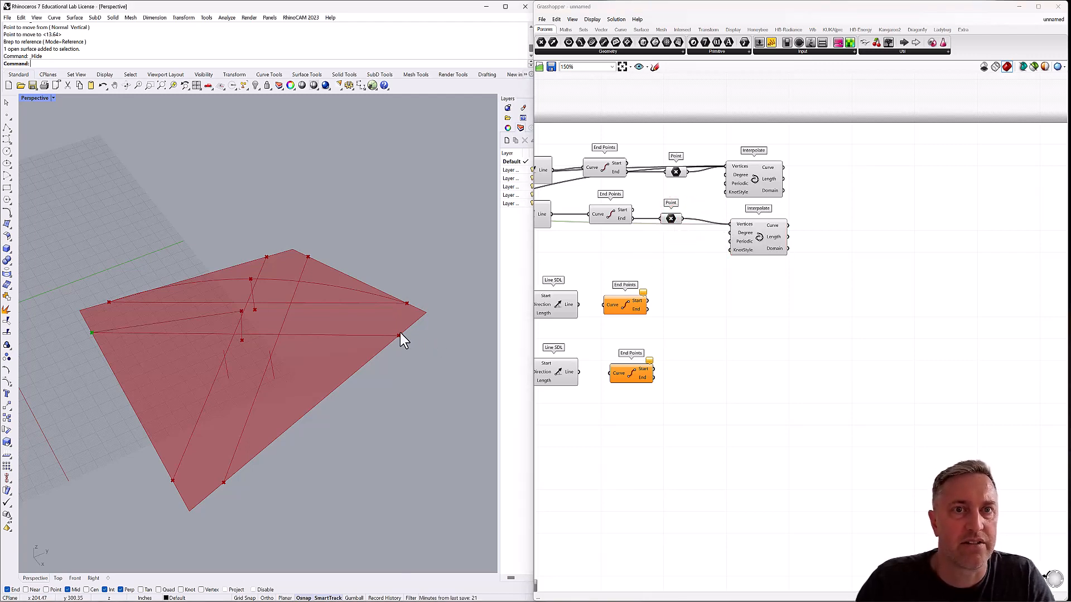
Identify the Evaluate Curve at the second diagonal's opposite end and add its Point output to the second Interpolate's Vertices.
{"action": "right_click_drag", "start_coordinate": [632, 267], "coordinate": [987, 249]}
{"action": "scroll", "coordinate": [956, 255], "scroll_direction": "down", "scroll_amount": 3}
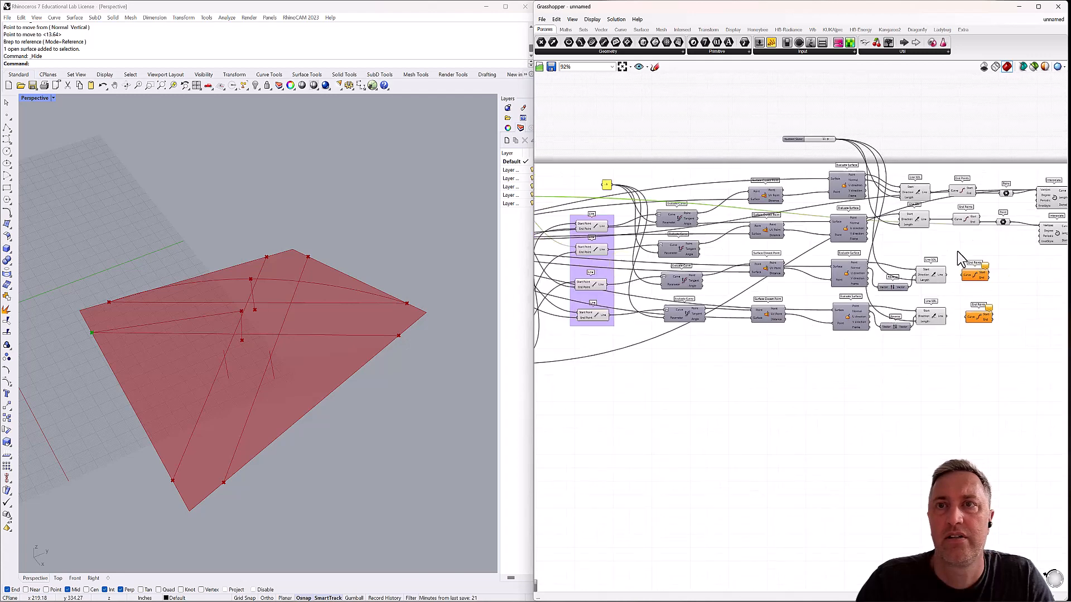
{"action": "right_click_drag", "start_coordinate": [653, 257], "coordinate": [749, 248]}
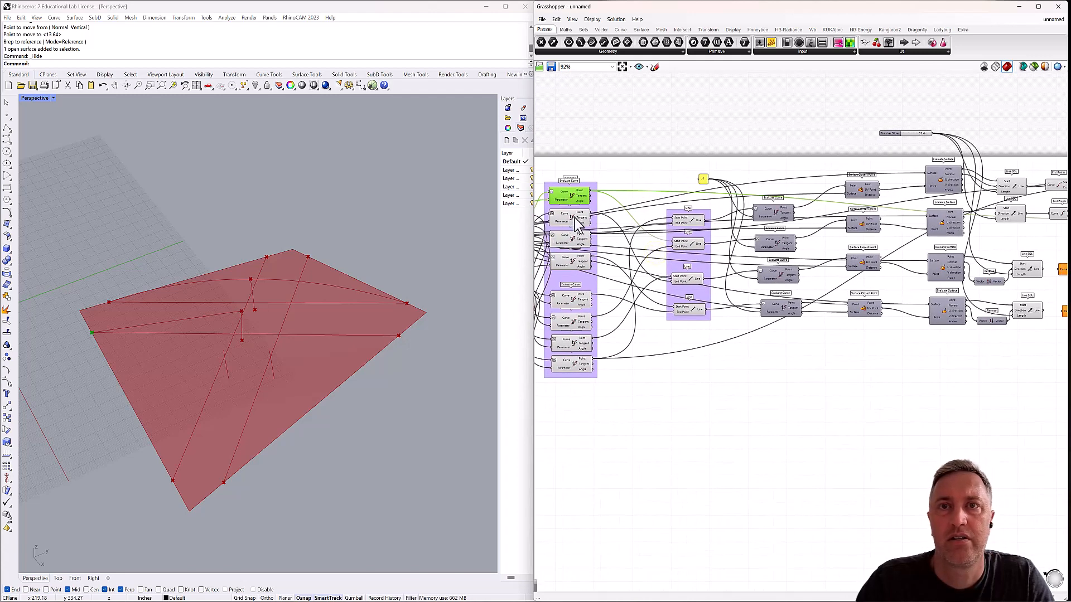
{"action": "left_click", "coordinate": [574, 218]}
{"action": "left_click", "coordinate": [574, 239]}
{"action": "left_click", "coordinate": [573, 261]}
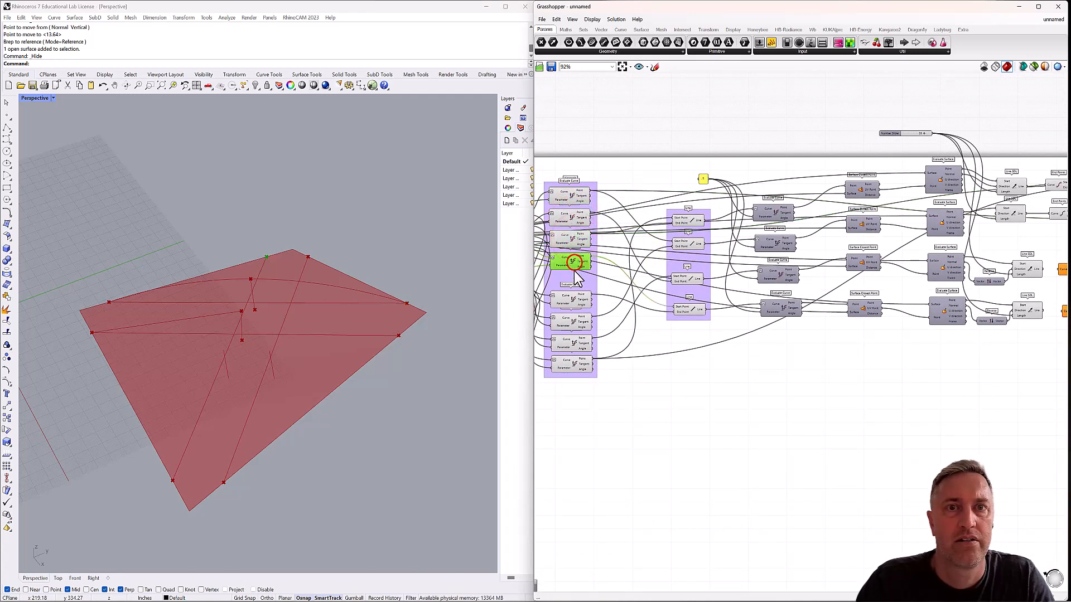
{"action": "left_click", "coordinate": [572, 300]}
{"action": "left_click", "coordinate": [574, 323]}
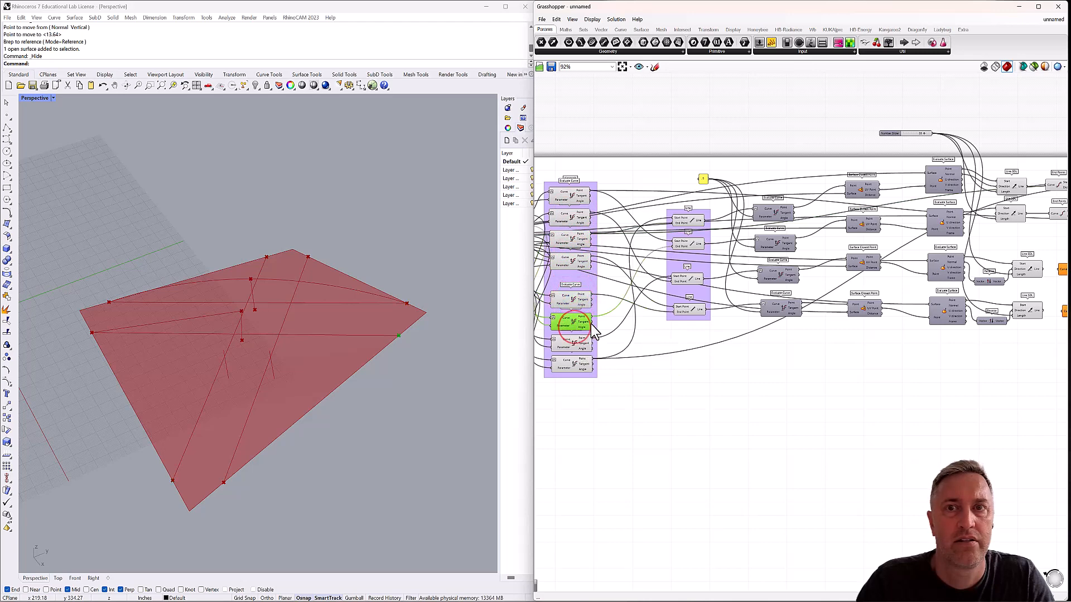
{"action": "left_click_drag", "start_coordinate": [654, 319], "coordinate": [665, 221]}
{"action": "left_click", "coordinate": [673, 226]}
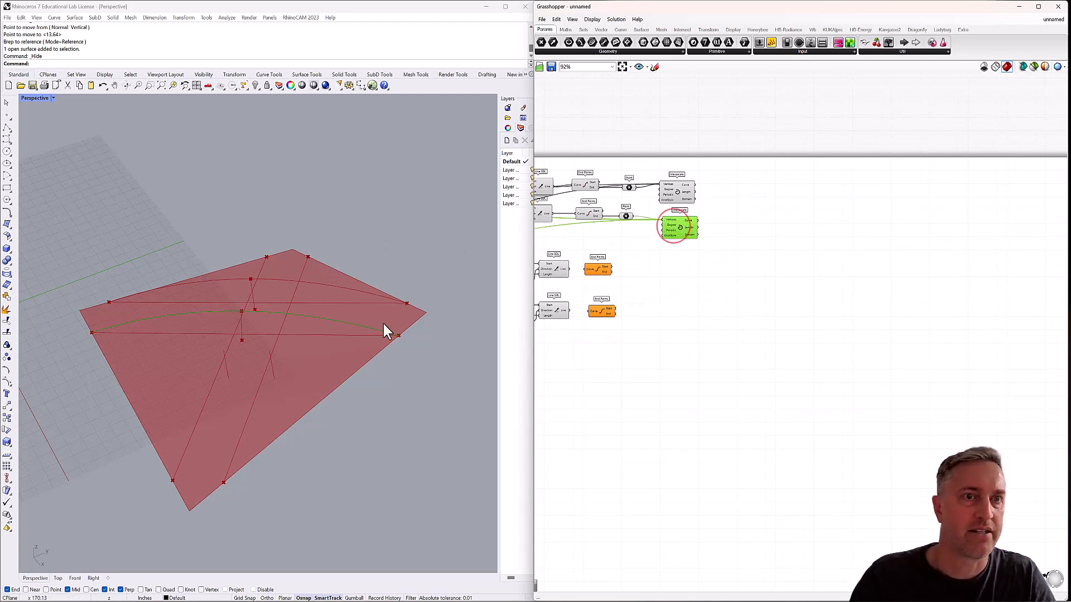
Set the Number Slider driving the Line SDL lengths to 28 and rename it "middle thickness".
{"action": "right_click_drag", "start_coordinate": [232, 295], "coordinate": [290, 304]}
{"action": "right_click_drag", "start_coordinate": [672, 236], "coordinate": [898, 234]}
{"action": "scroll", "coordinate": [662, 133], "scroll_direction": "up", "scroll_amount": 3}
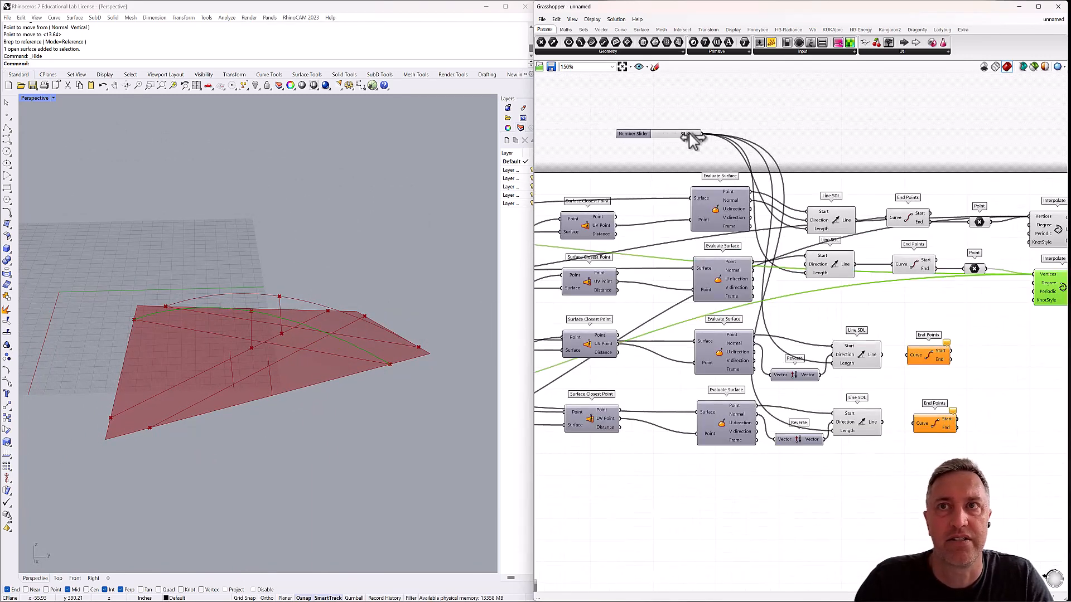
{"action": "mouse_move", "coordinate": [690, 138]}
{"action": "left_mouse_down"}
{"action": "mouse_move", "coordinate": [673, 138]}
{"action": "mouse_move", "coordinate": [716, 139]}
{"action": "mouse_move", "coordinate": [683, 140]}
{"action": "left_mouse_up"}
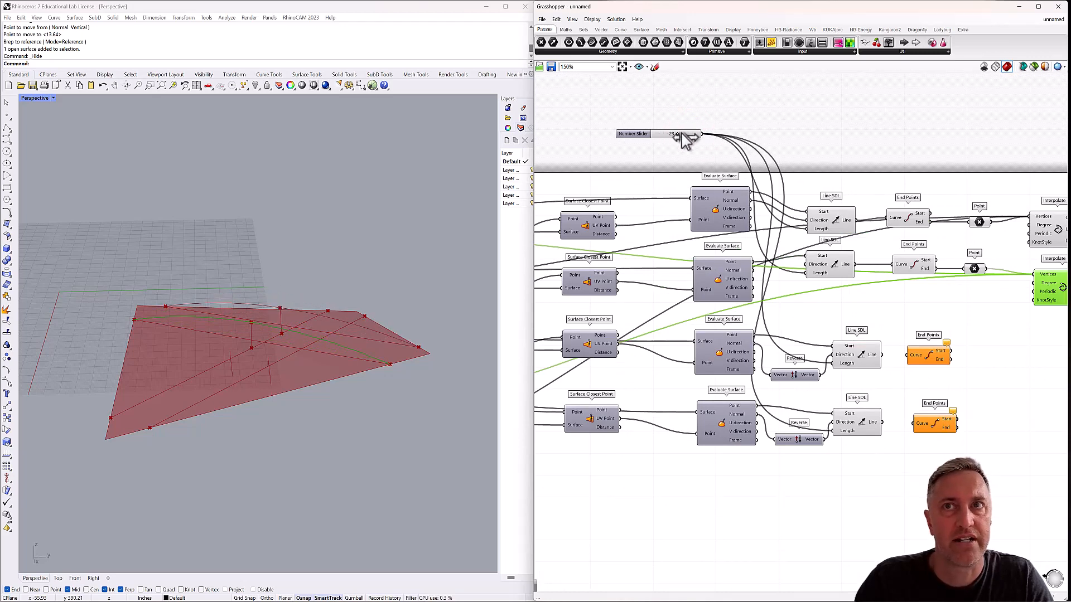
{"action": "double_click", "coordinate": [633, 140]}
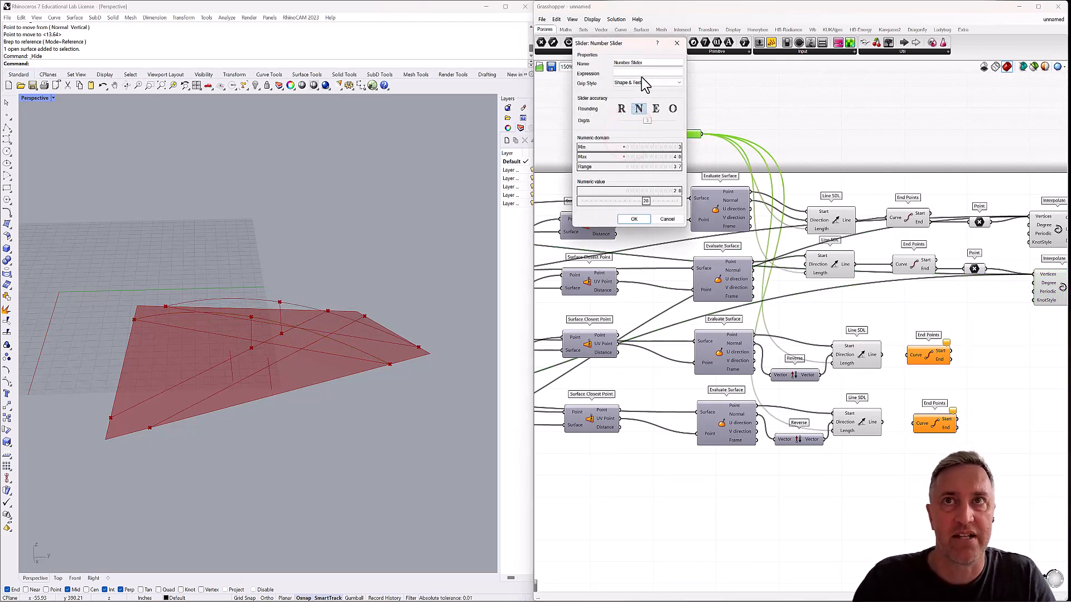
{"action": "triple_click", "coordinate": [647, 64]}
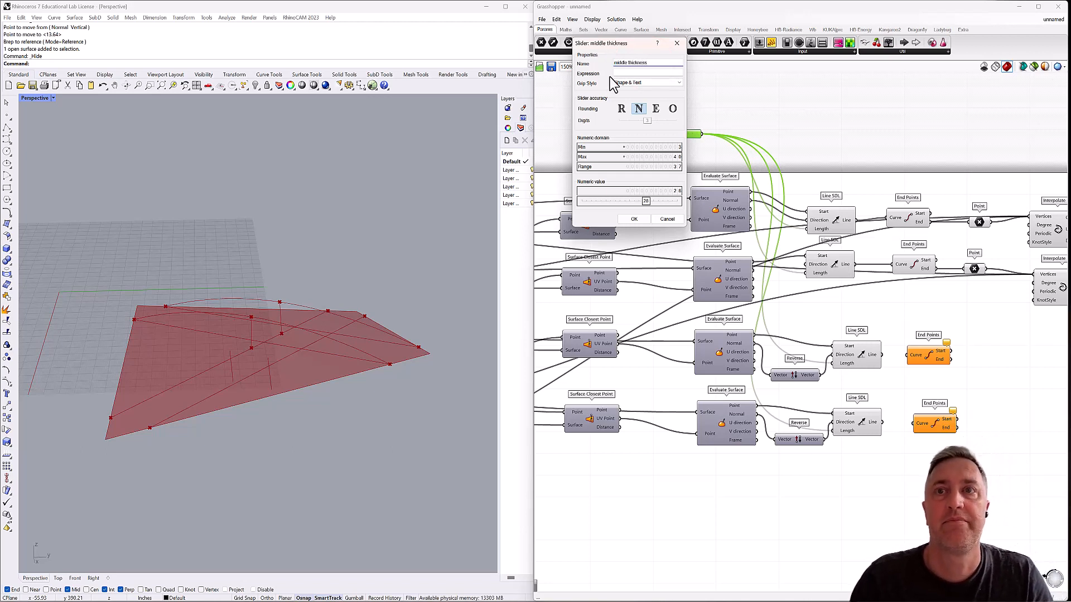
{"action": "left_click", "coordinate": [633, 220]}
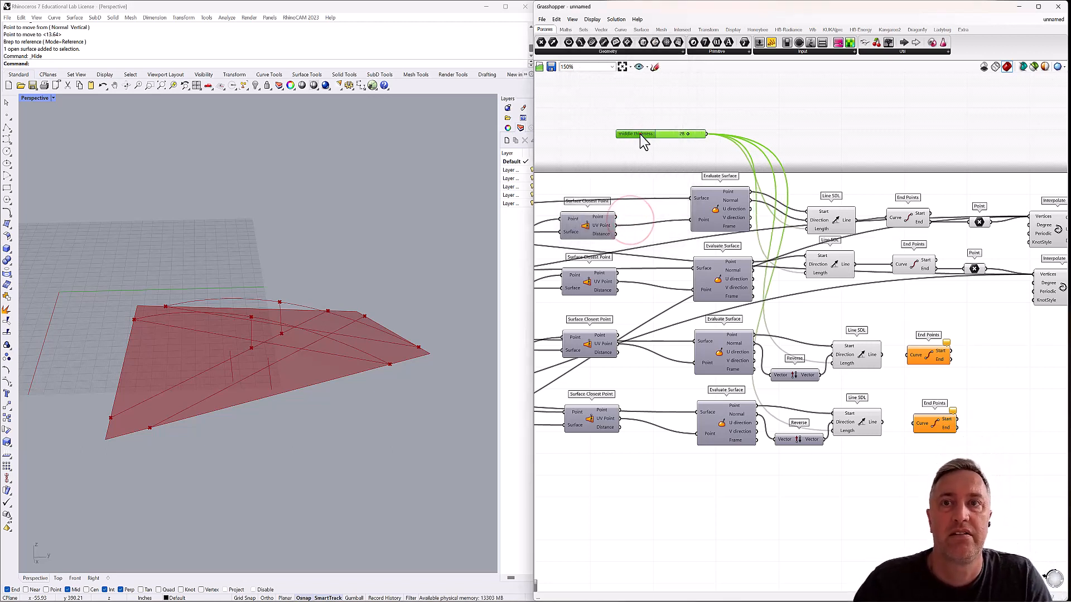
Move the middle thickness slider to the start of the definition, directly below the existing slider.
{"action": "left_click_drag", "start_coordinate": [638, 134], "coordinate": [597, 495]}
{"action": "right_click_drag", "start_coordinate": [588, 455], "coordinate": [875, 353]}
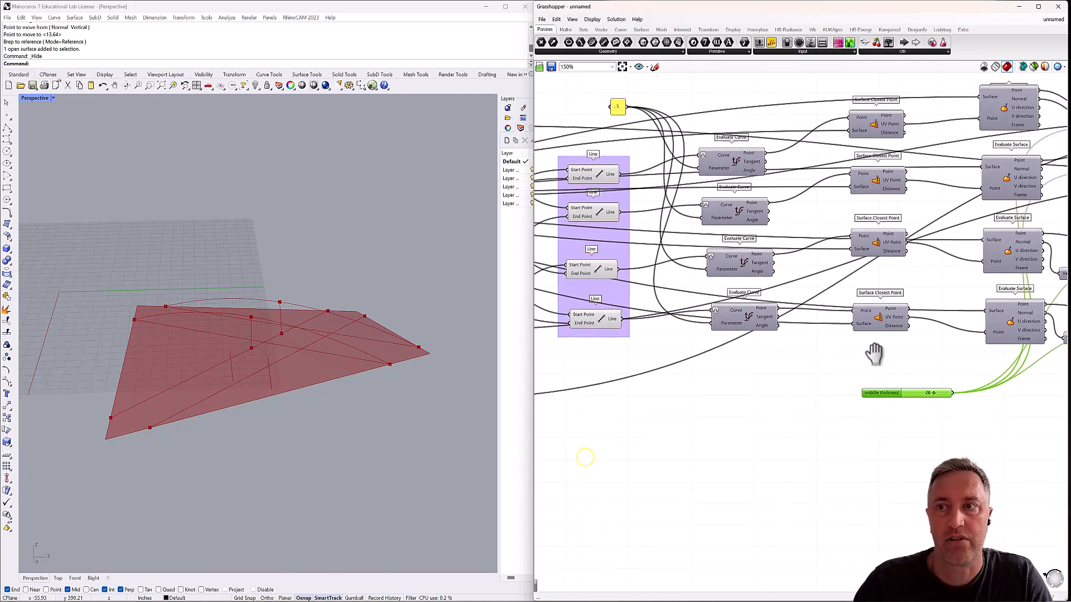
{"action": "left_click_drag", "start_coordinate": [872, 394], "coordinate": [574, 397]}
{"action": "right_click_drag", "start_coordinate": [574, 397], "coordinate": [862, 319]}
{"action": "scroll", "coordinate": [860, 304], "scroll_direction": "down", "scroll_amount": 2}
{"action": "scroll", "coordinate": [862, 319], "scroll_direction": "down", "scroll_amount": 1}
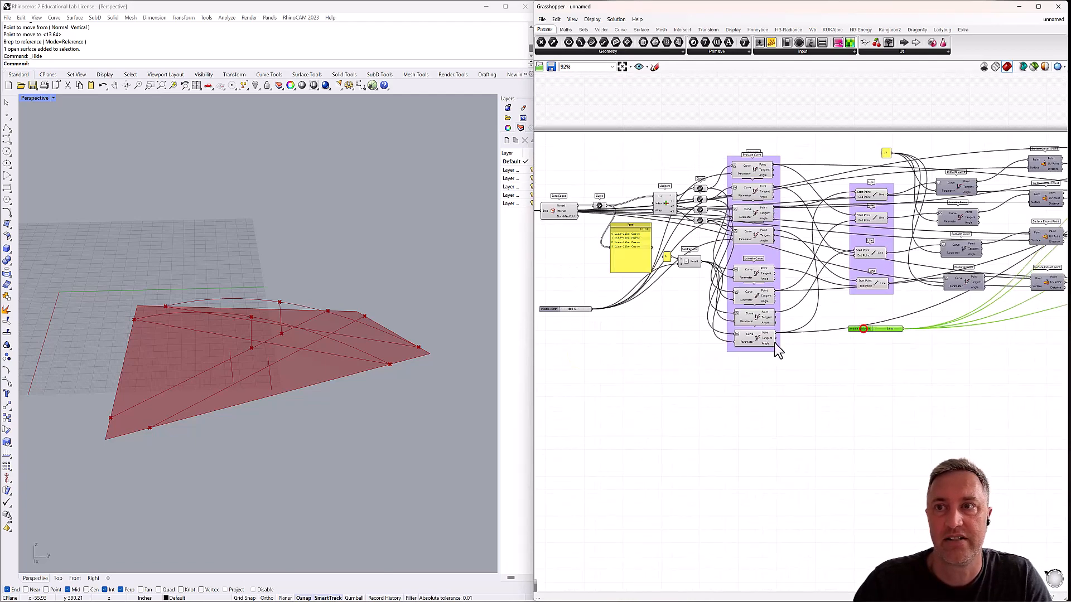
{"action": "left_click_drag", "start_coordinate": [864, 329], "coordinate": [549, 326]}
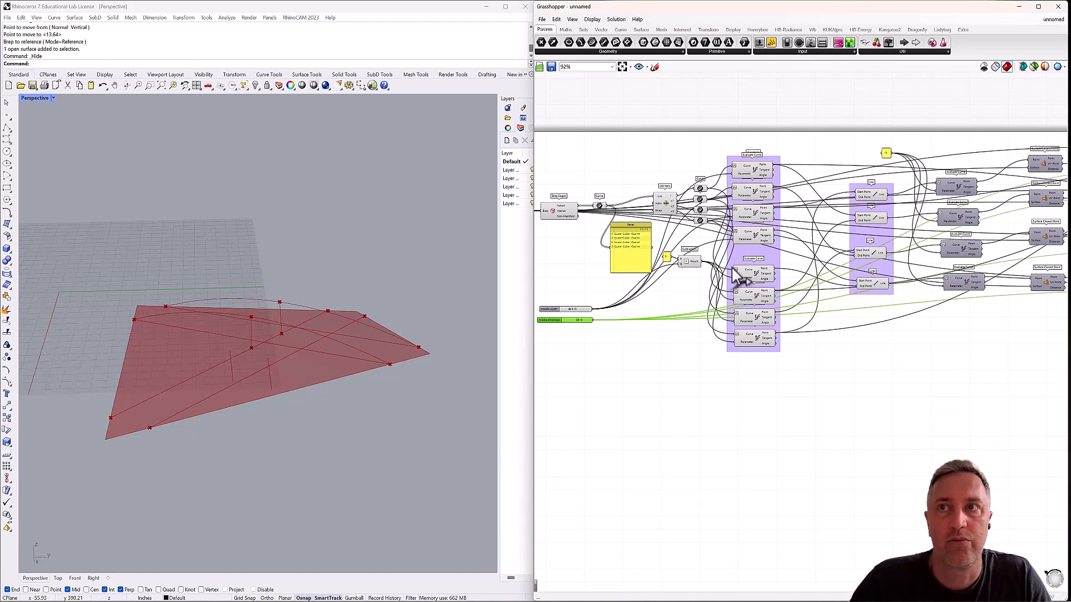
Check all eight grouped Evaluate Curve components and hide the previews of the four supplying end points to the two interpolated curves.
{"action": "right_click_drag", "start_coordinate": [411, 349], "coordinate": [403, 344]}
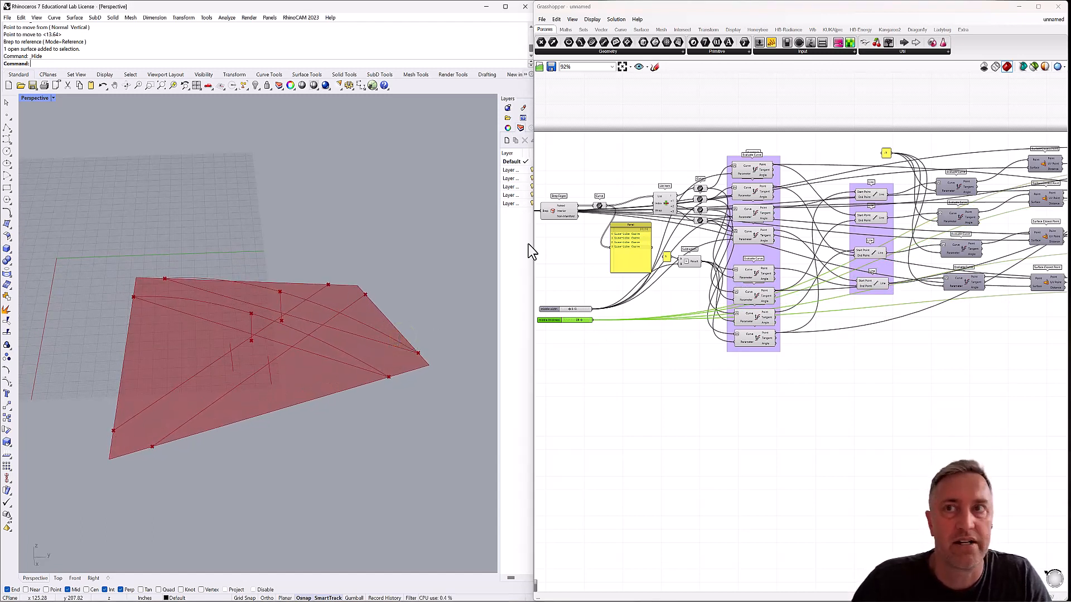
{"action": "left_click", "coordinate": [757, 173]}
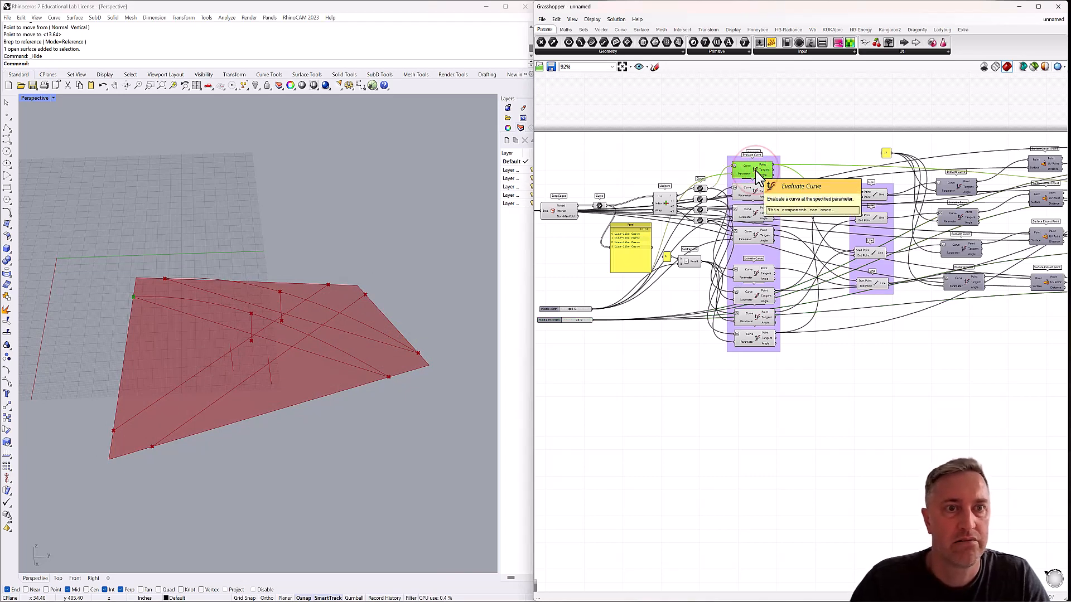
{"action": "left_click", "coordinate": [756, 192]}
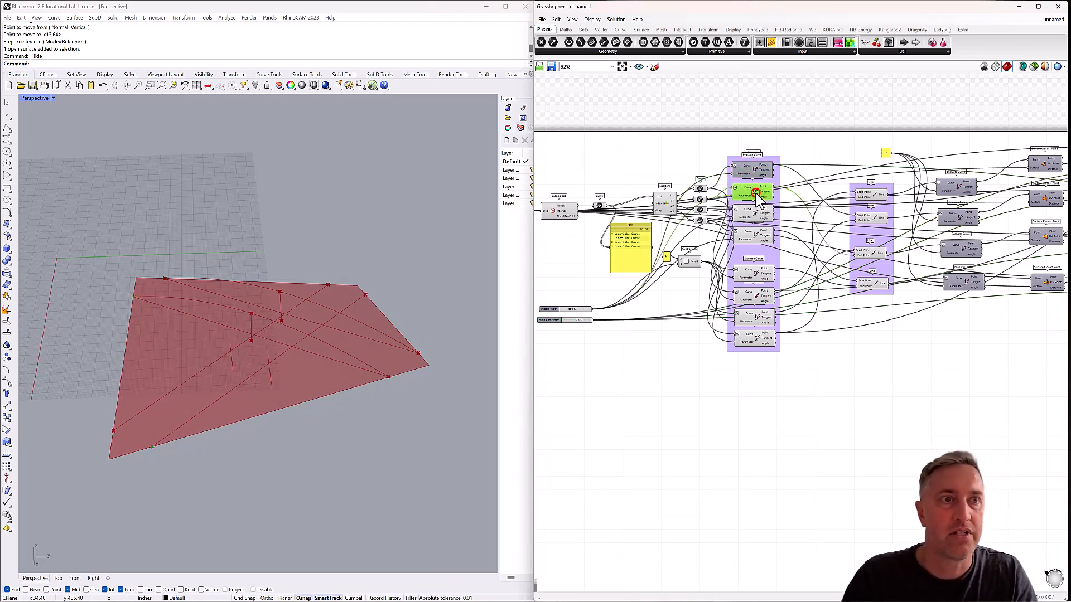
{"action": "left_click", "coordinate": [754, 217]}
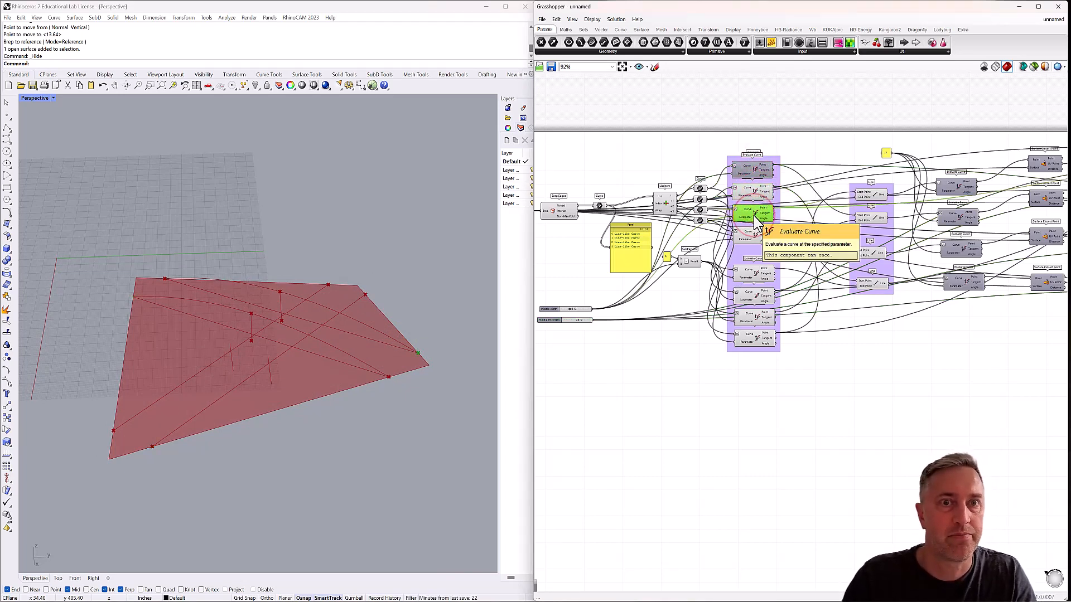
{"action": "left_click", "coordinate": [757, 237]}
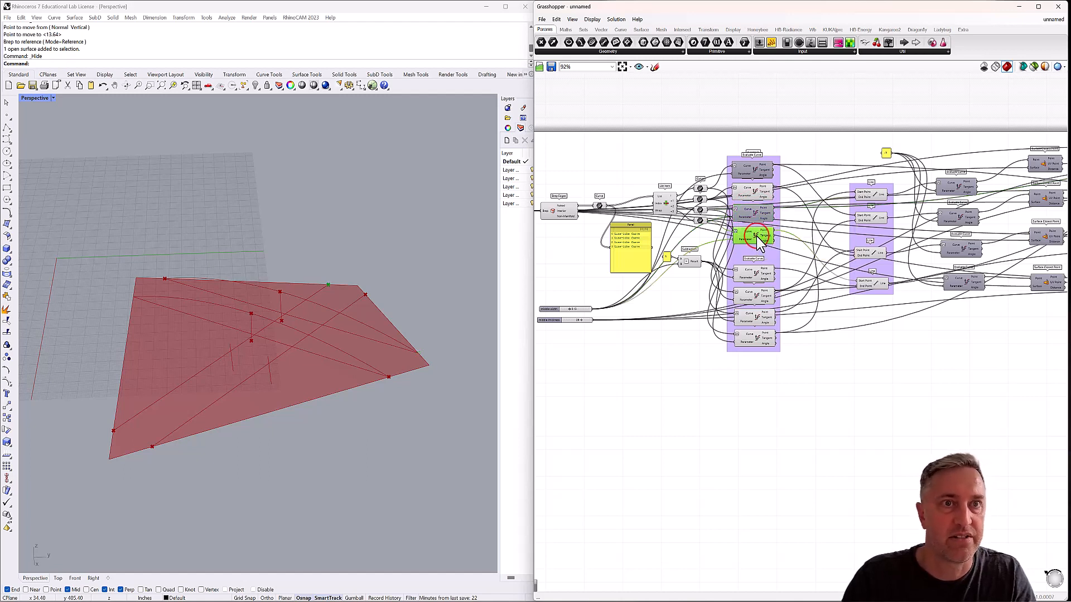
{"action": "left_click", "coordinate": [756, 268]}
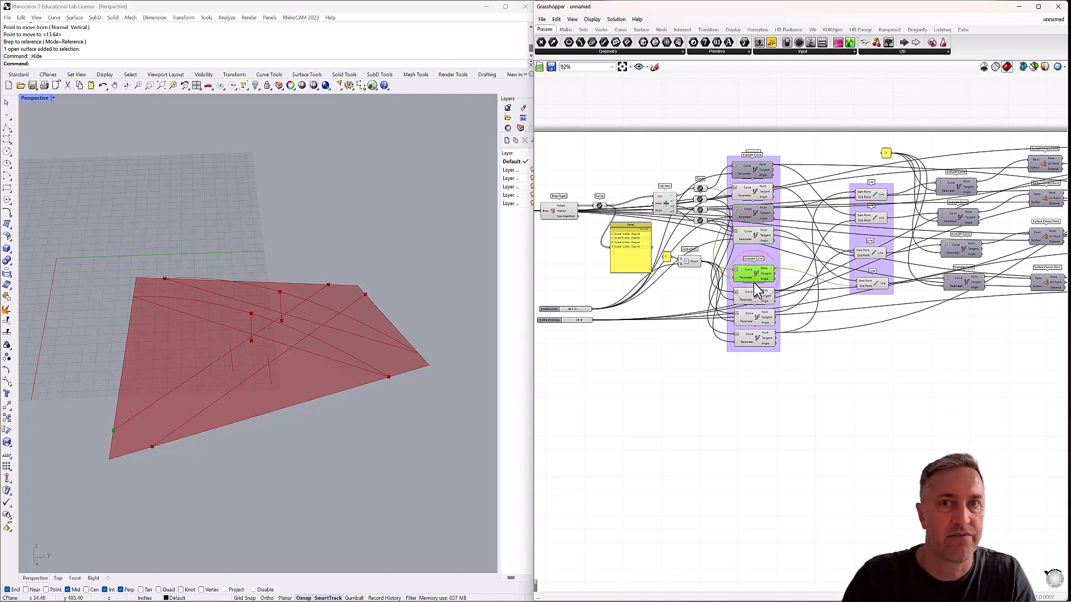
{"action": "left_click", "coordinate": [754, 298]}
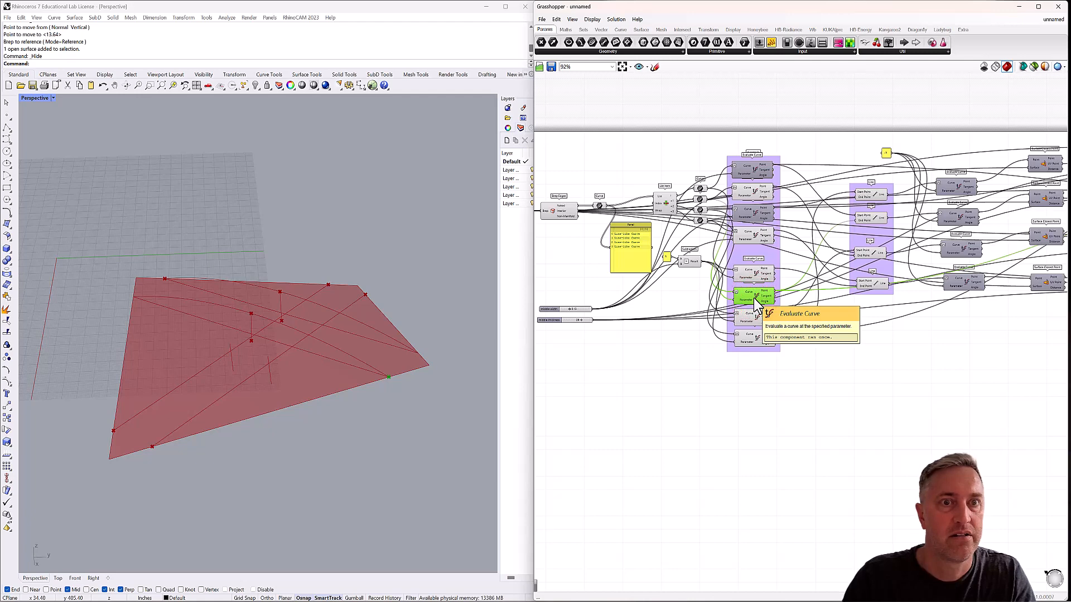
{"action": "left_click", "coordinate": [754, 318]}
{"action": "left_click", "coordinate": [754, 339]}
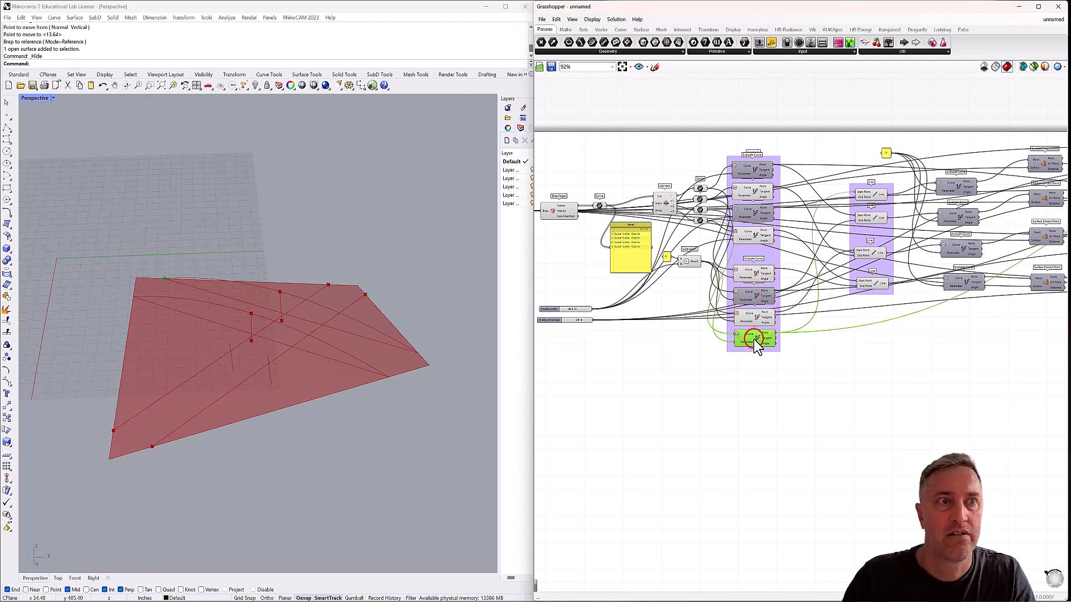
Hide the previews of the first two Line components, whose straight diagonals the interpolated curves replace.
{"action": "right_click_drag", "start_coordinate": [954, 294], "coordinate": [805, 299]}
{"action": "left_click", "coordinate": [715, 206]}
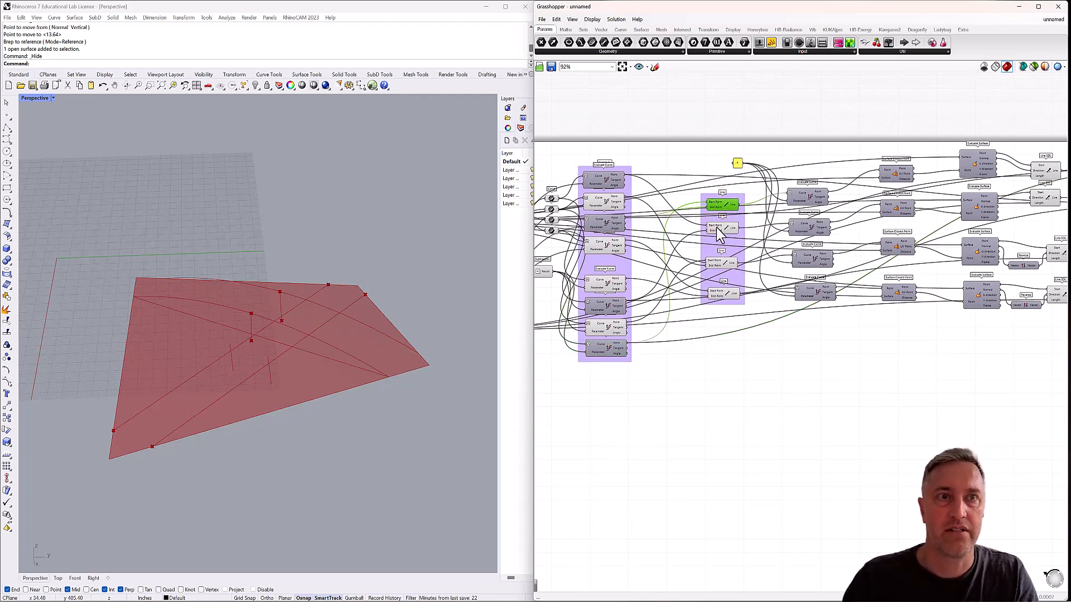
{"action": "left_click", "coordinate": [716, 227]}
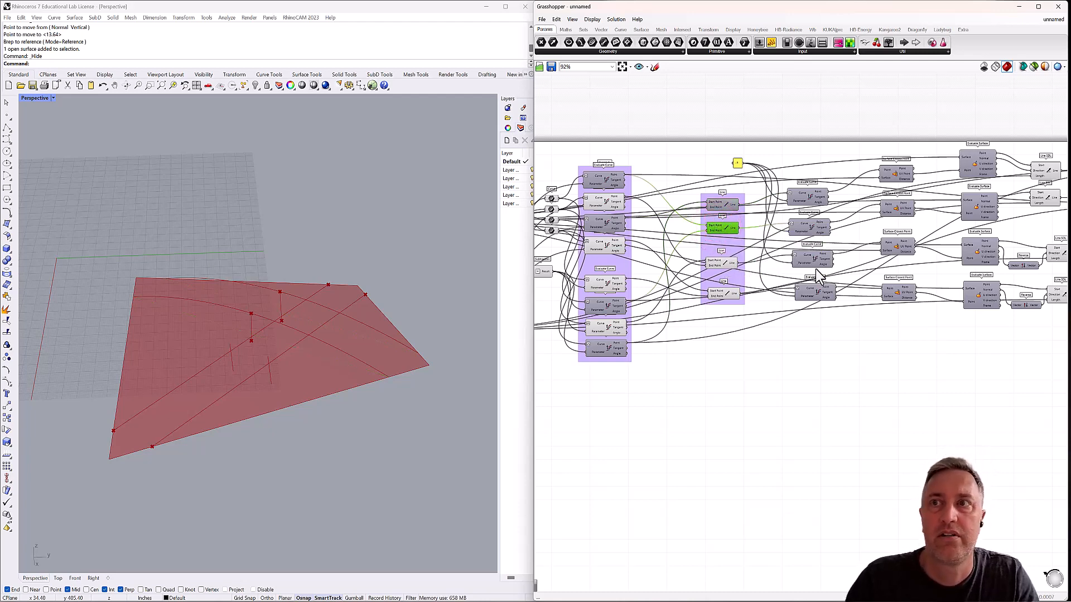
Hide the previews of the first two Line SDL components and of the two End Points components they feed.
{"action": "right_click_drag", "start_coordinate": [931, 262], "coordinate": [819, 276]}
{"action": "right_click_drag", "start_coordinate": [926, 234], "coordinate": [759, 244]}
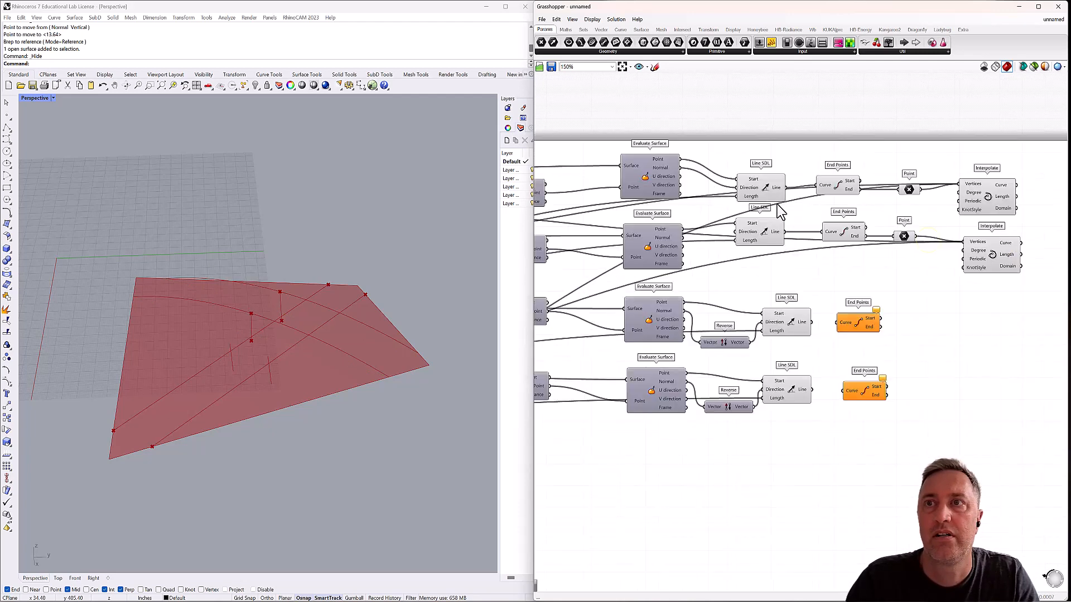
{"action": "scroll", "coordinate": [780, 203], "scroll_direction": "up", "scroll_amount": 3}
{"action": "left_click", "coordinate": [763, 190]}
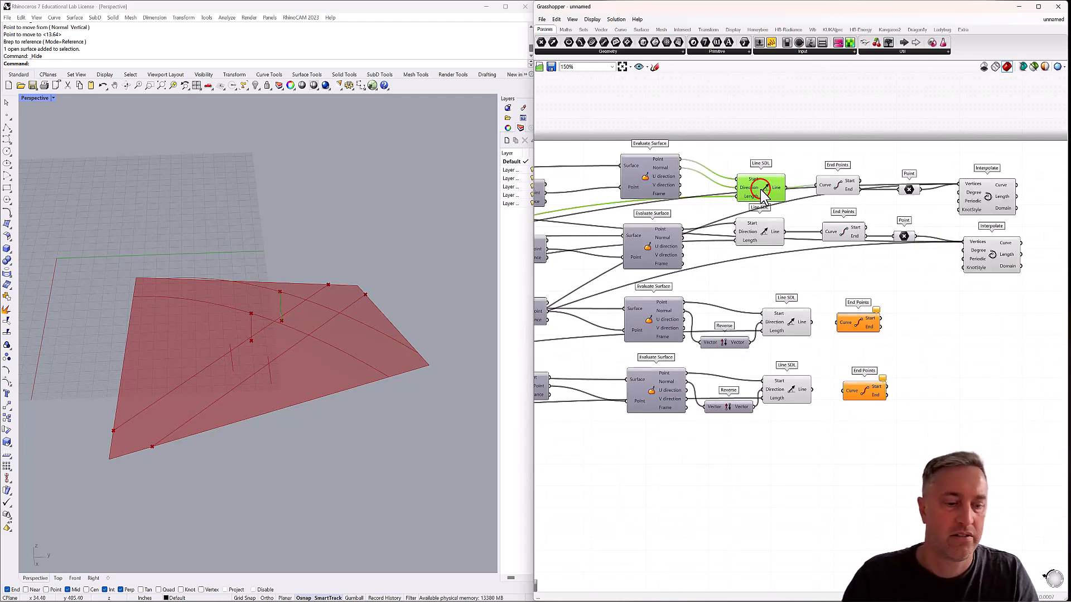
{"action": "left_click", "coordinate": [760, 231]}
{"action": "left_click", "coordinate": [838, 185]}
{"action": "left_click", "coordinate": [844, 232]}
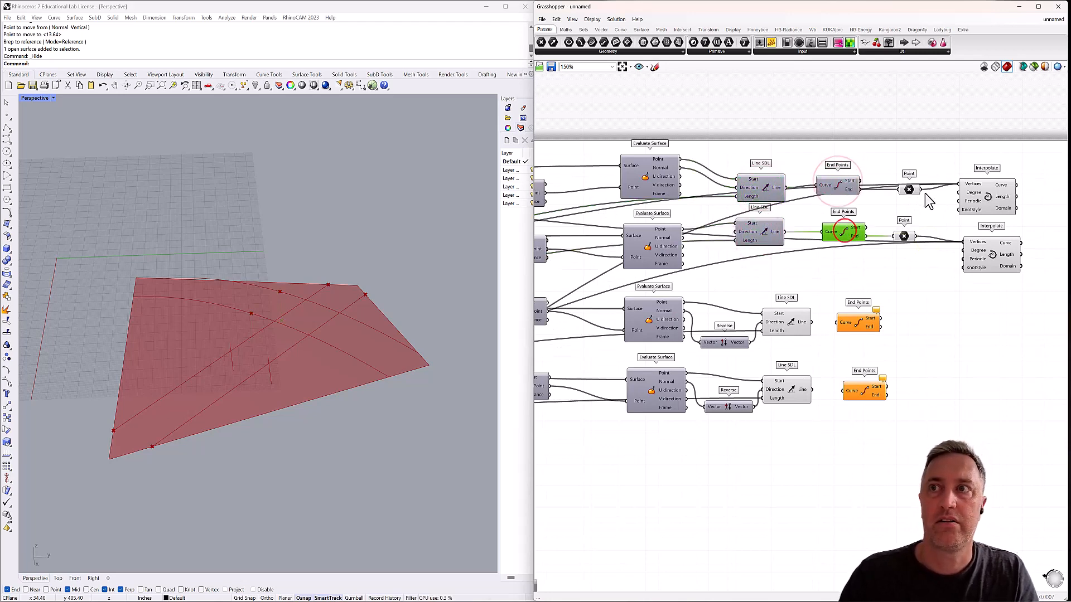
{"action": "left_click", "coordinate": [909, 189]}
{"action": "left_click", "coordinate": [904, 236]}
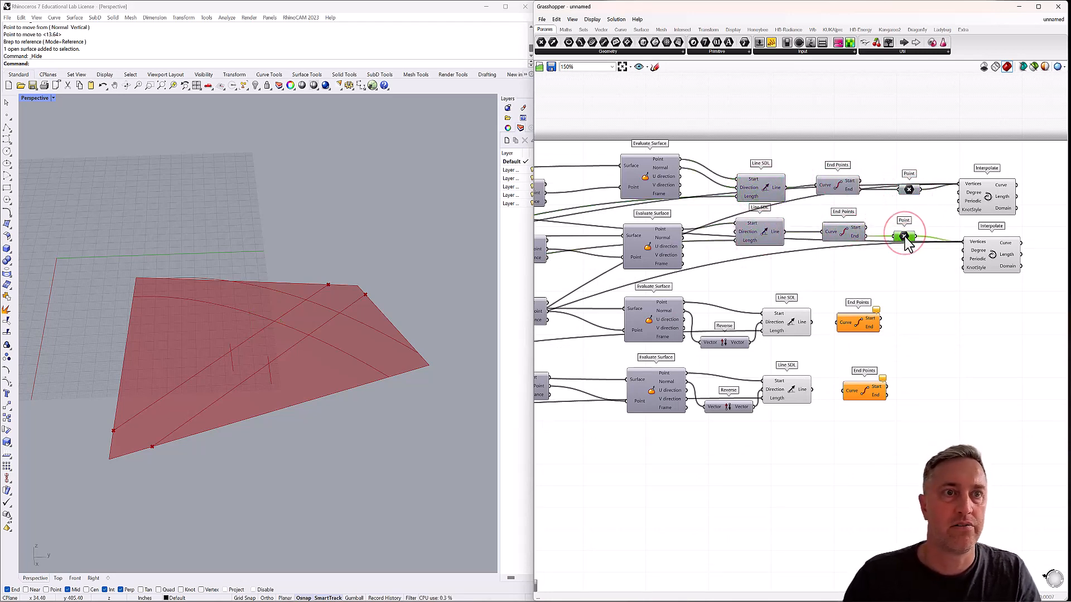
{"action": "mouse_move", "coordinate": [915, 199]}
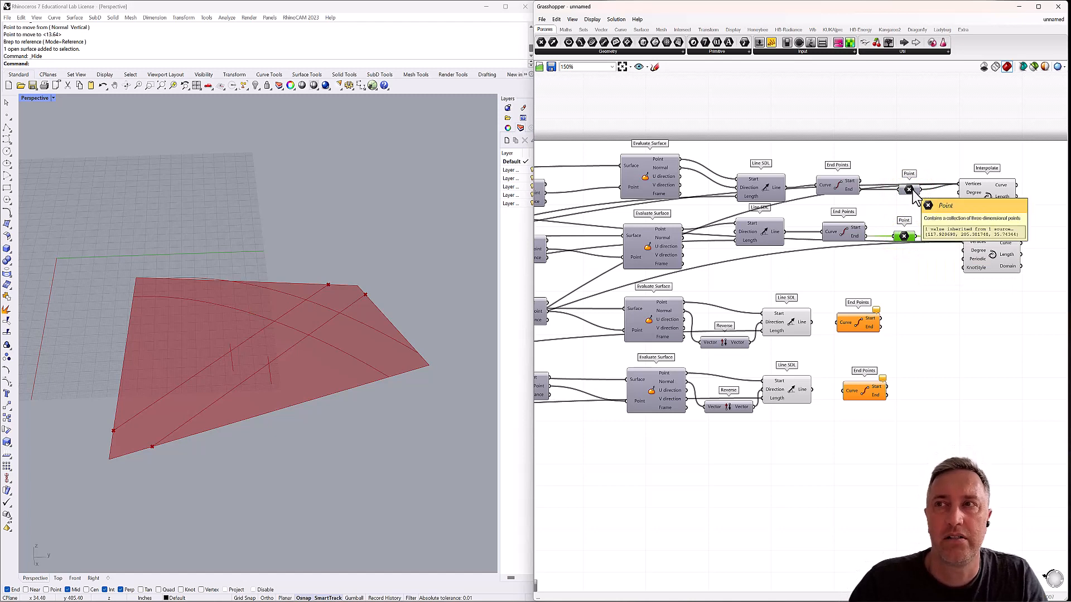
{"action": "left_click", "coordinate": [909, 188]}
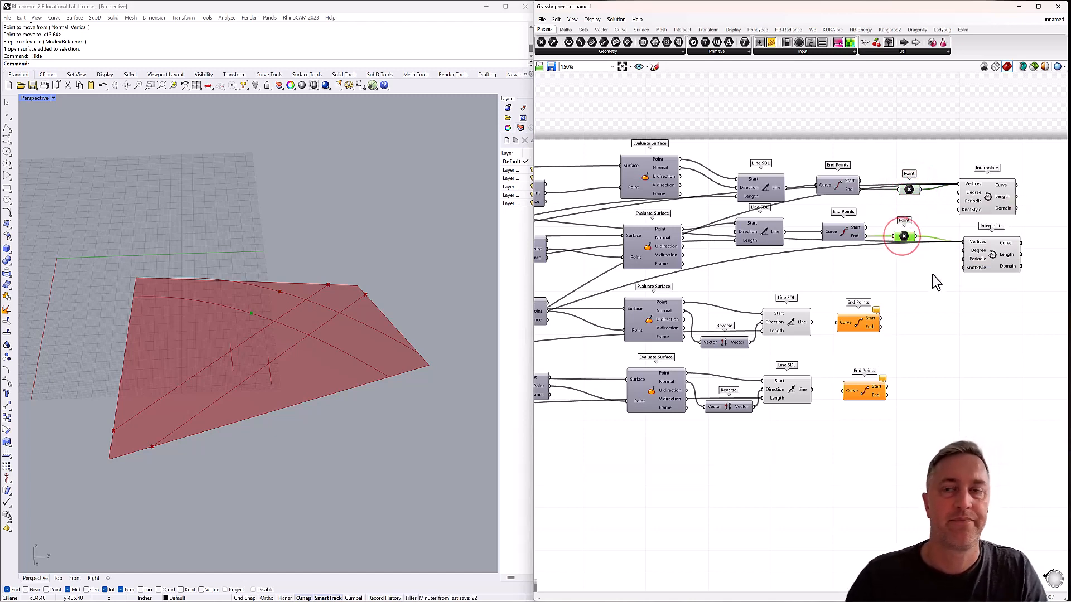
{"action": "left_click", "coordinate": [935, 297]}
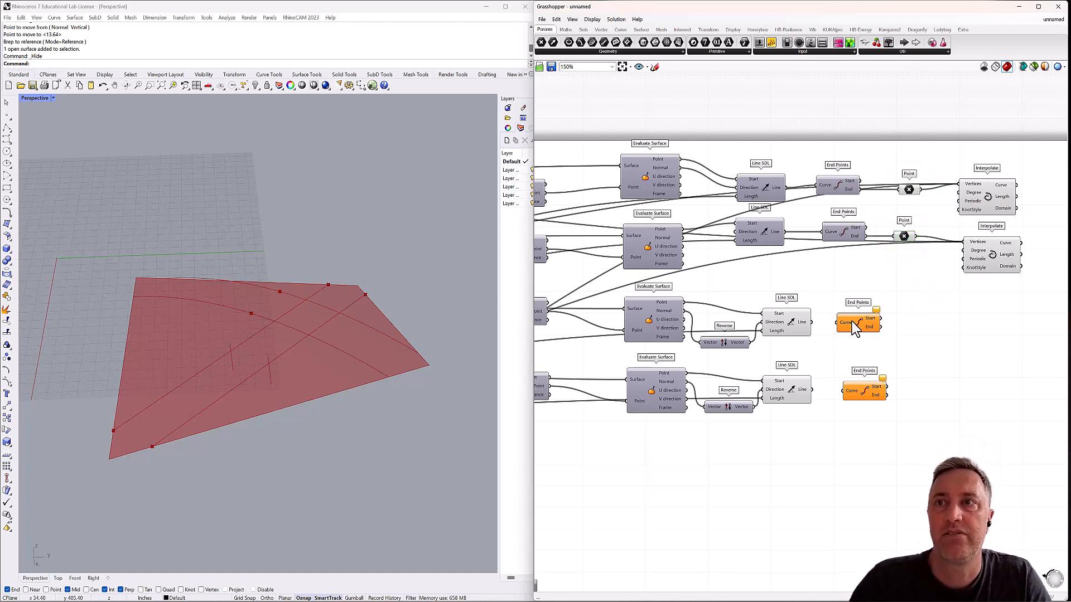
Connect the third Line SDL to its End Points component and add a Point parameter fed by that component's End output.
{"action": "left_click_drag", "start_coordinate": [811, 322], "coordinate": [837, 323]}
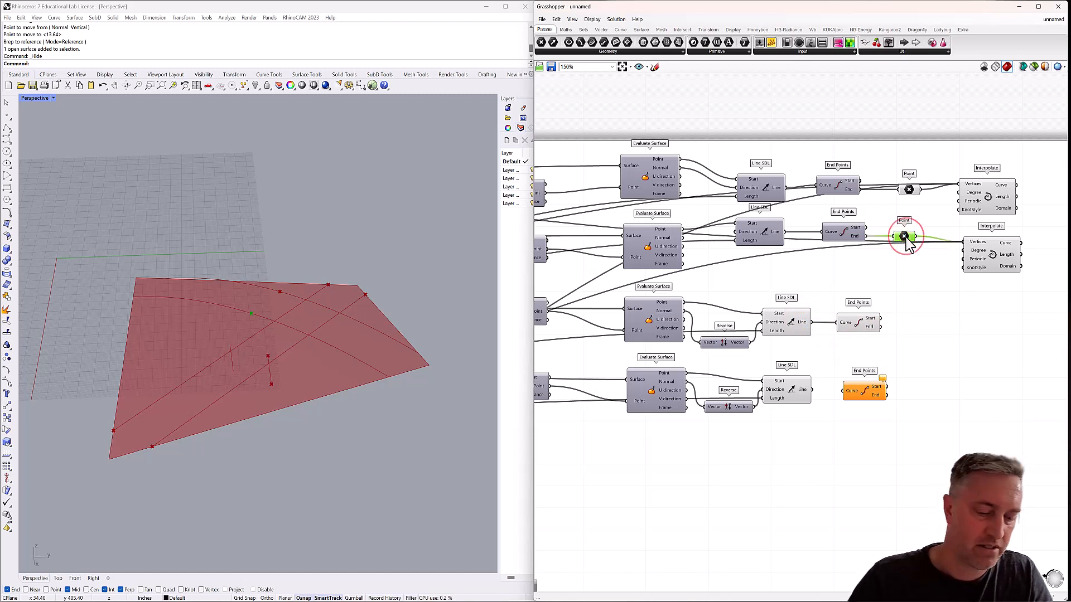
{"action": "left_click_drag", "start_coordinate": [907, 243], "coordinate": [912, 317], "text": "alt"}
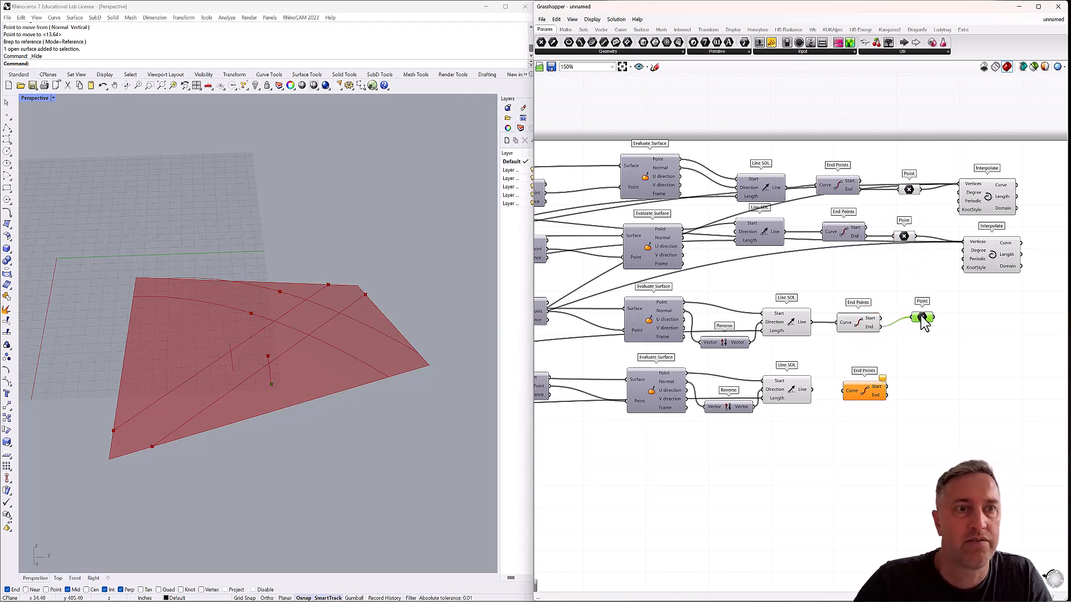
{"action": "mouse_move", "coordinate": [433, 393]}
{"action": "right_mouse_down"}
{"action": "mouse_move", "coordinate": [413, 366]}
{"action": "mouse_move", "coordinate": [430, 376]}
{"action": "right_mouse_up"}
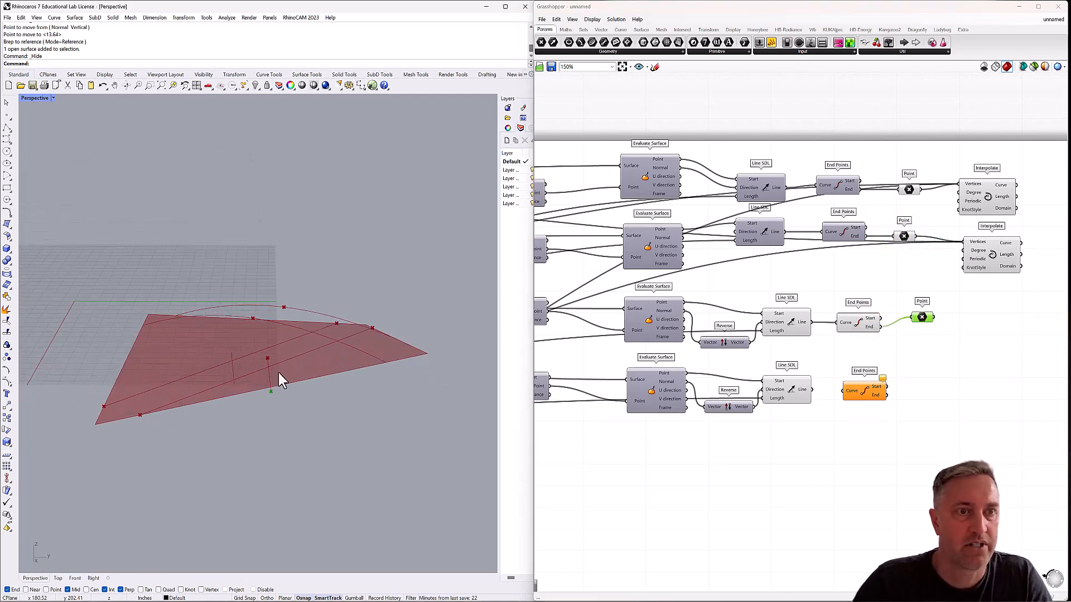
Duplicate the Point parameter for the End output of the fourth End Points component, and connect the fourth Line SDL to that component.
{"action": "left_click", "coordinate": [922, 319]}
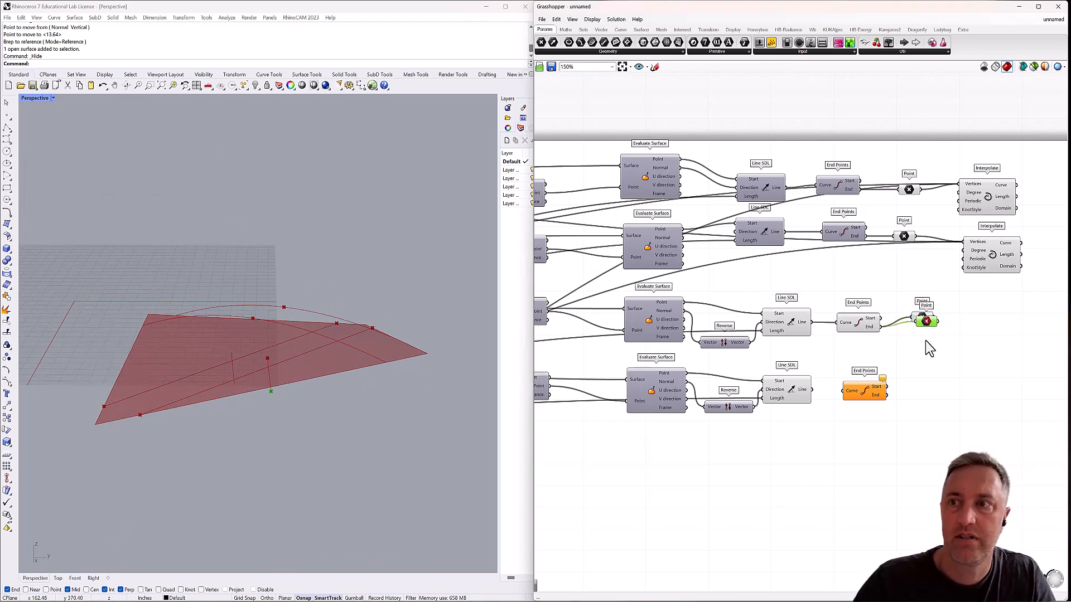
{"action": "left_click_drag", "start_coordinate": [927, 322], "coordinate": [913, 388]}
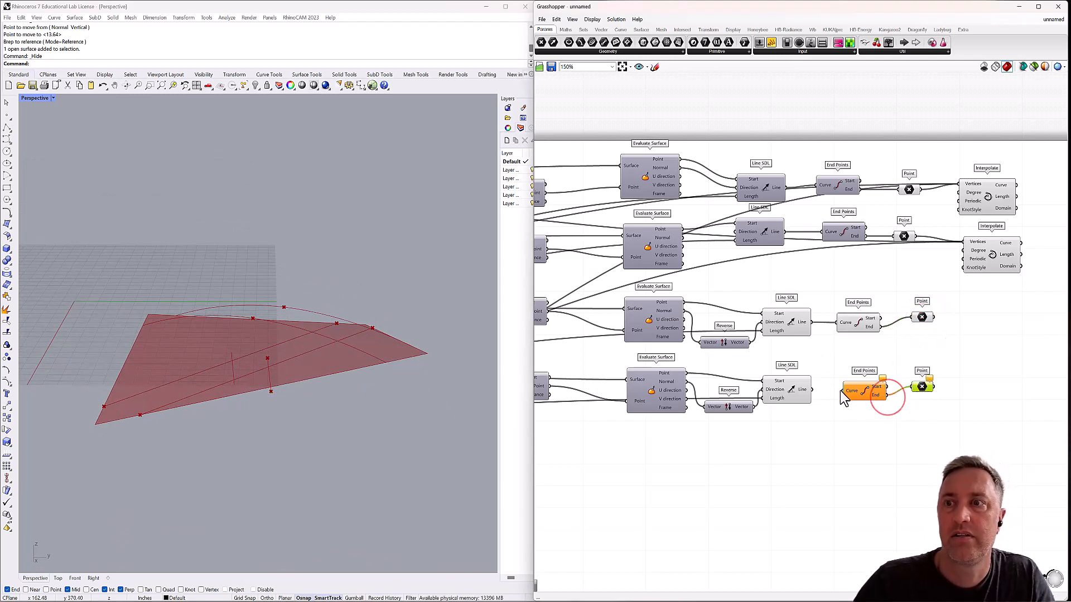
{"action": "left_click_drag", "start_coordinate": [812, 390], "coordinate": [842, 391]}
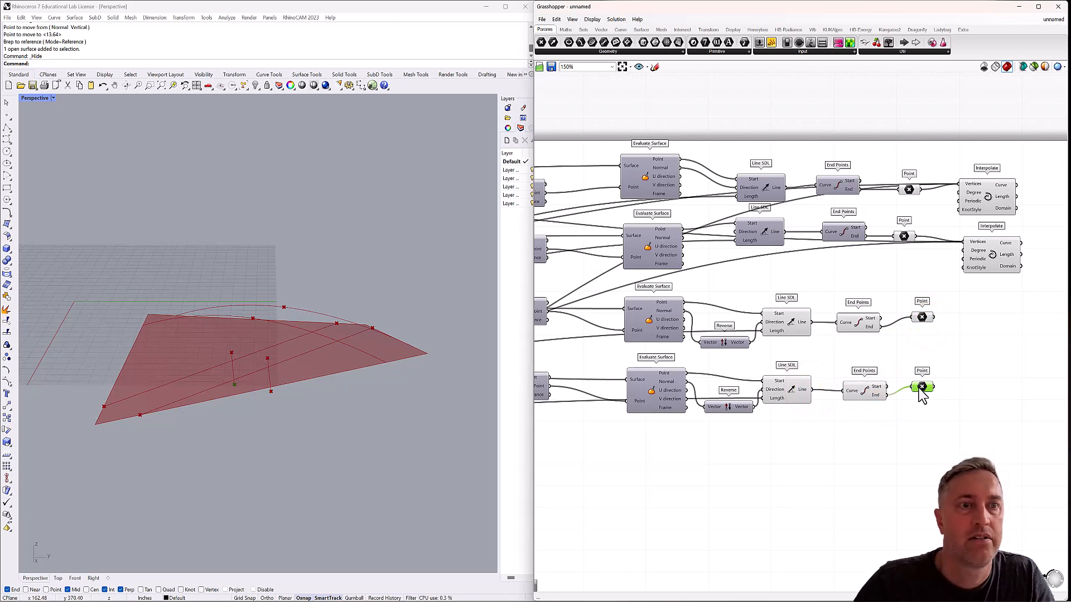
Hide the previews of the third and fourth End Points components.
{"action": "left_click", "coordinate": [864, 390]}
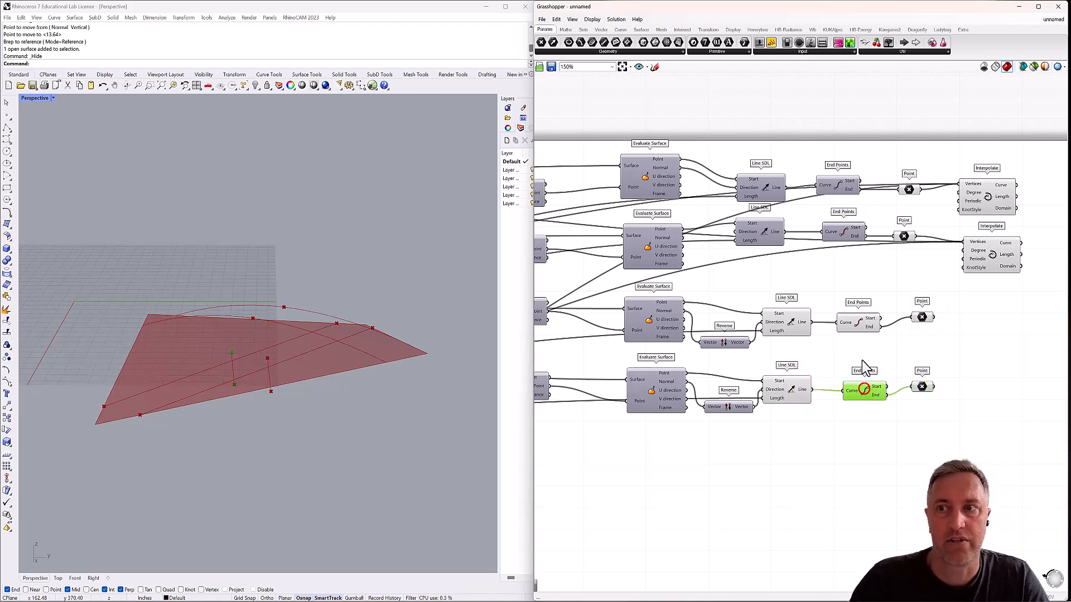
{"action": "left_click", "coordinate": [860, 328]}
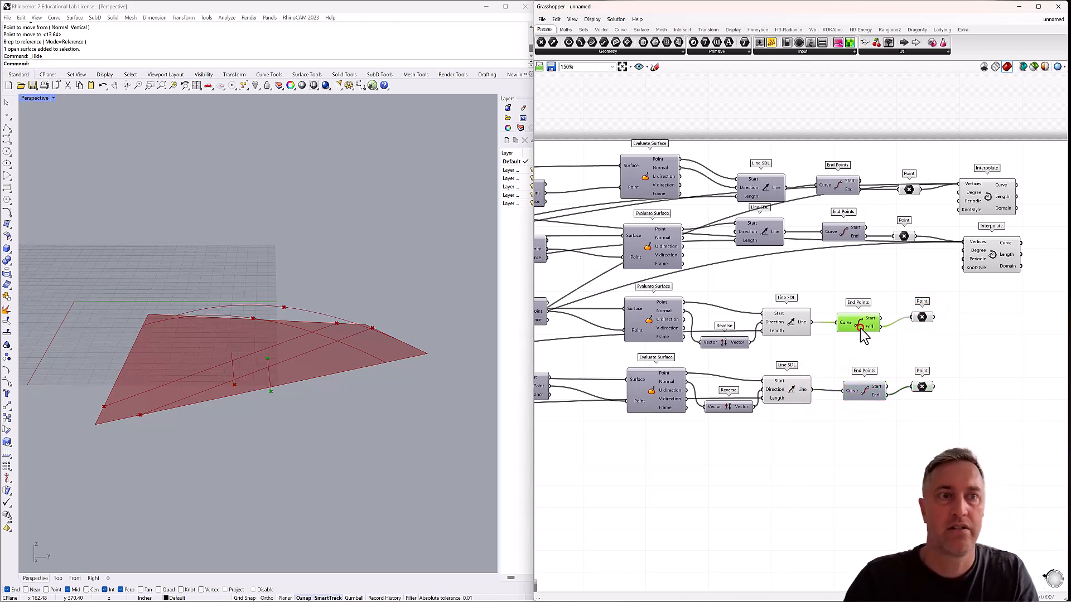
{"action": "left_click", "coordinate": [870, 341]}
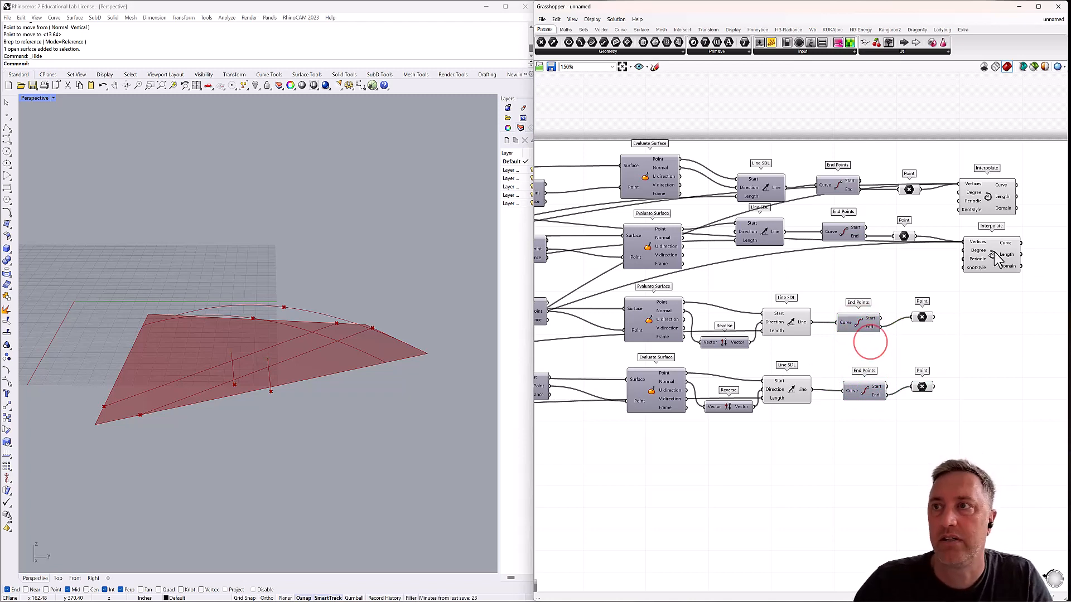
Add two more Interpolate components, one beside each of the third and fourth Point parameters, and shift the second Interpolate slightly aside.
{"action": "left_click_drag", "start_coordinate": [993, 253], "coordinate": [1003, 254]}
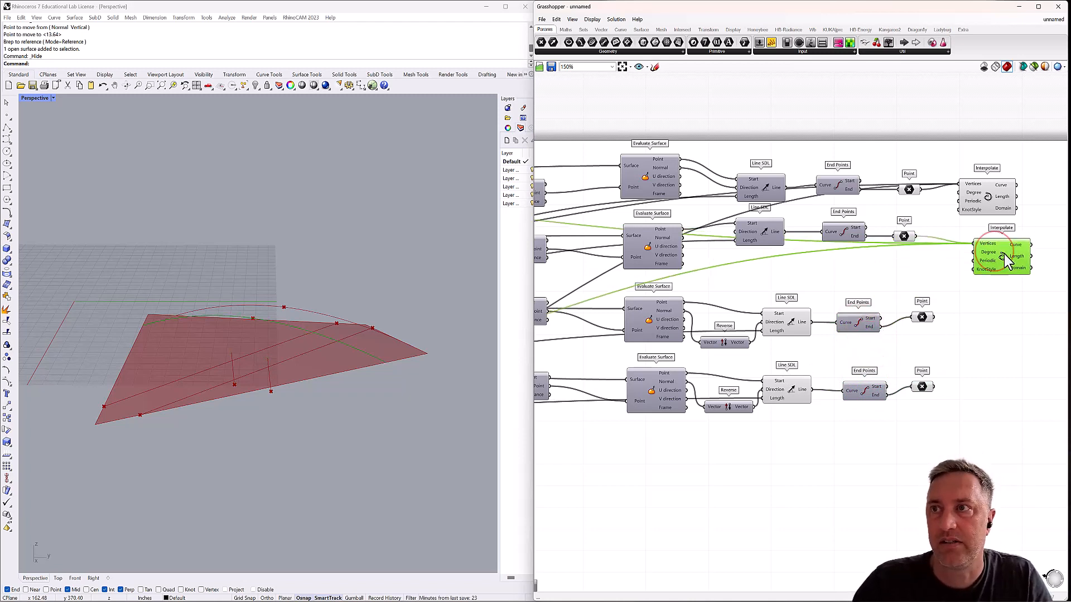
{"action": "double_click", "coordinate": [992, 341]}
{"action": "type", "text": "interpo"}
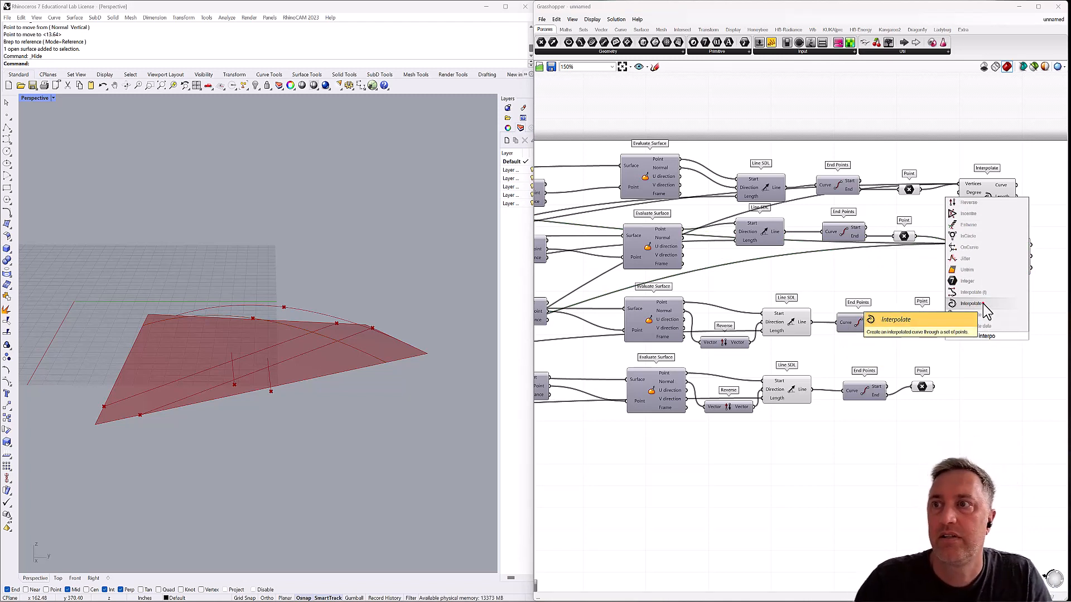
{"action": "left_click", "coordinate": [983, 302]}
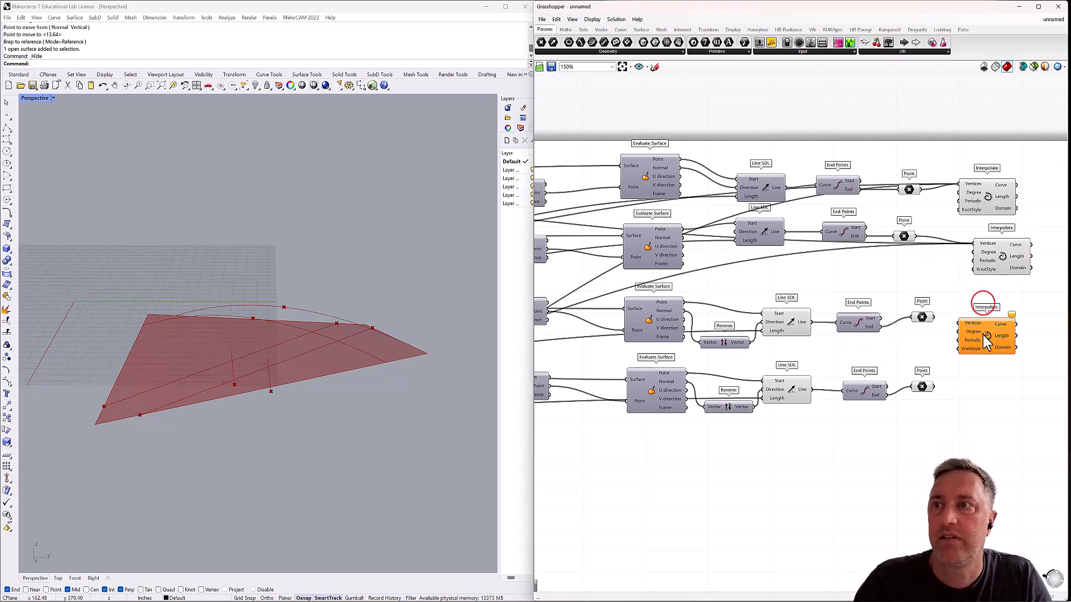
{"action": "left_click", "coordinate": [984, 334]}
{"action": "left_click_drag", "start_coordinate": [991, 330], "coordinate": [997, 392]}
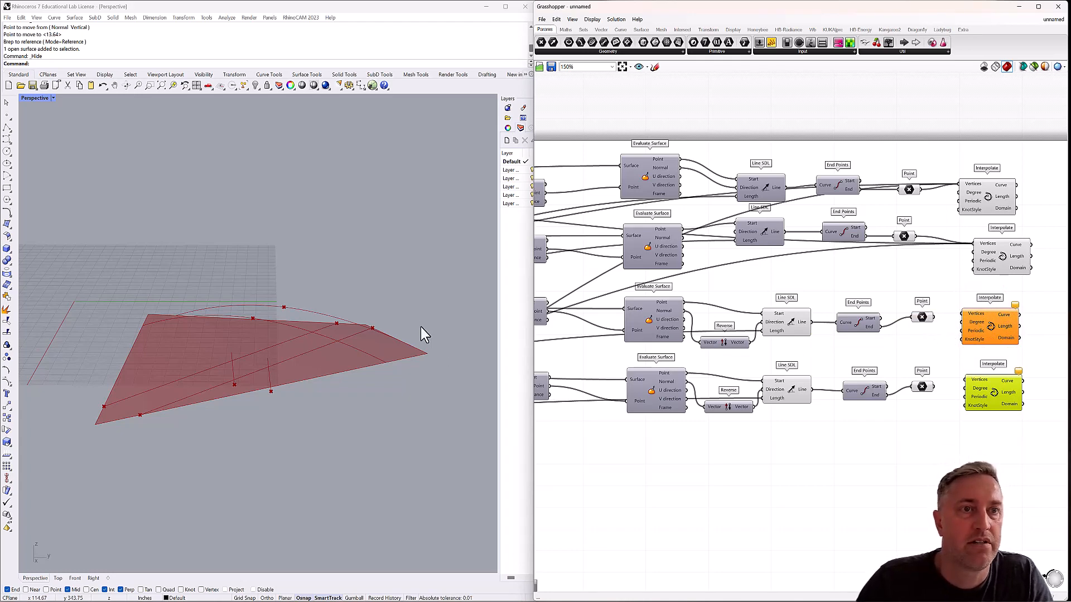
Connect the fifth grouped Evaluate Curve's point and the third Point parameter to the Vertices of the third Interpolate.
{"action": "right_click_drag", "start_coordinate": [421, 328], "coordinate": [407, 346]}
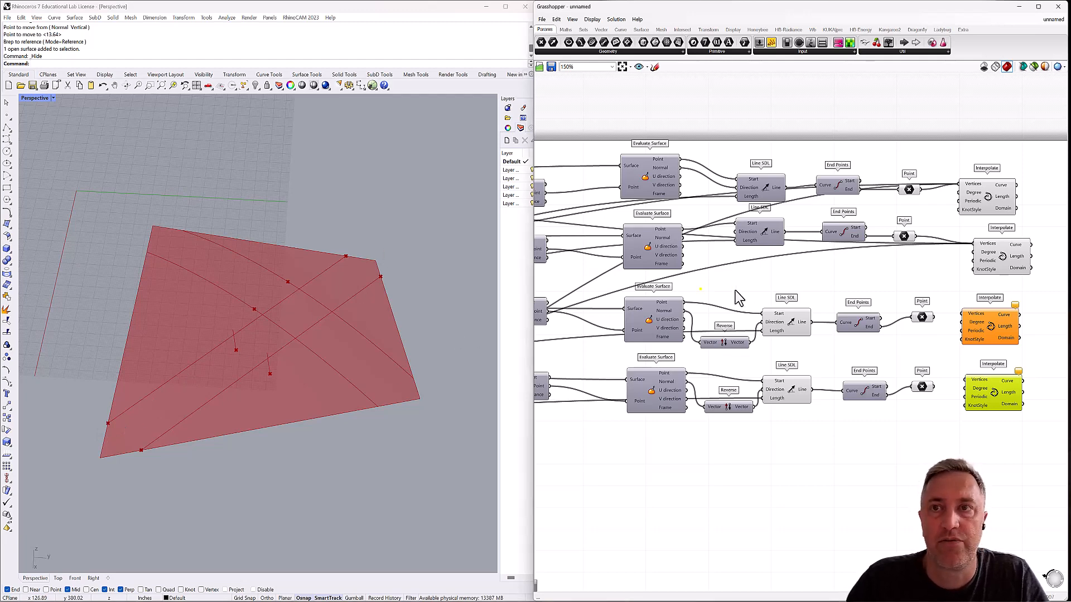
{"action": "scroll", "coordinate": [735, 290], "scroll_direction": "down", "scroll_amount": 5}
{"action": "scroll", "coordinate": [666, 239], "scroll_direction": "up", "scroll_amount": 3}
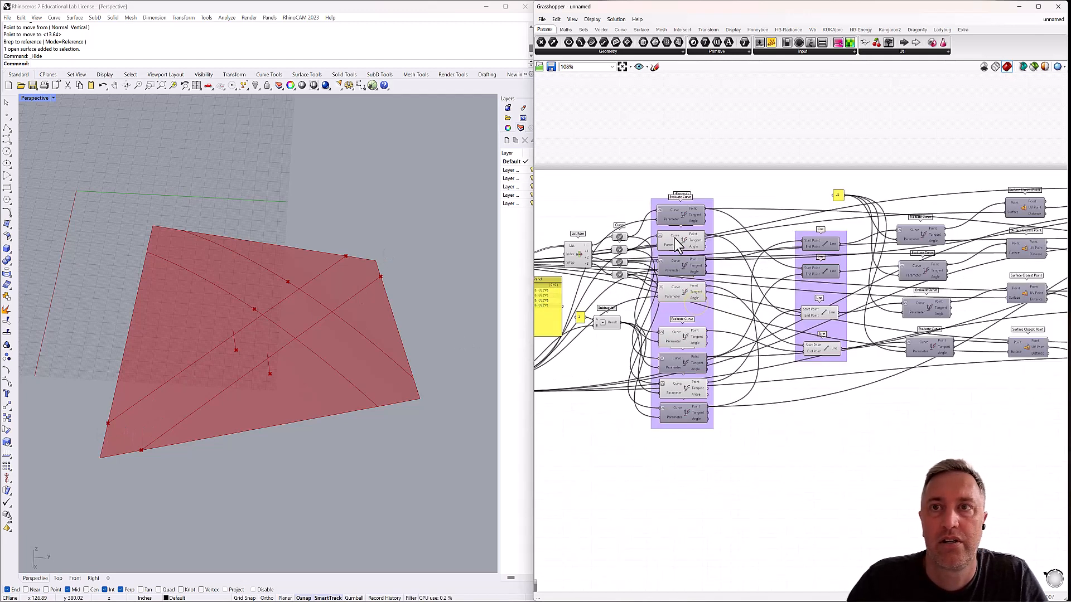
{"action": "left_click", "coordinate": [674, 239]}
{"action": "left_click", "coordinate": [678, 293]}
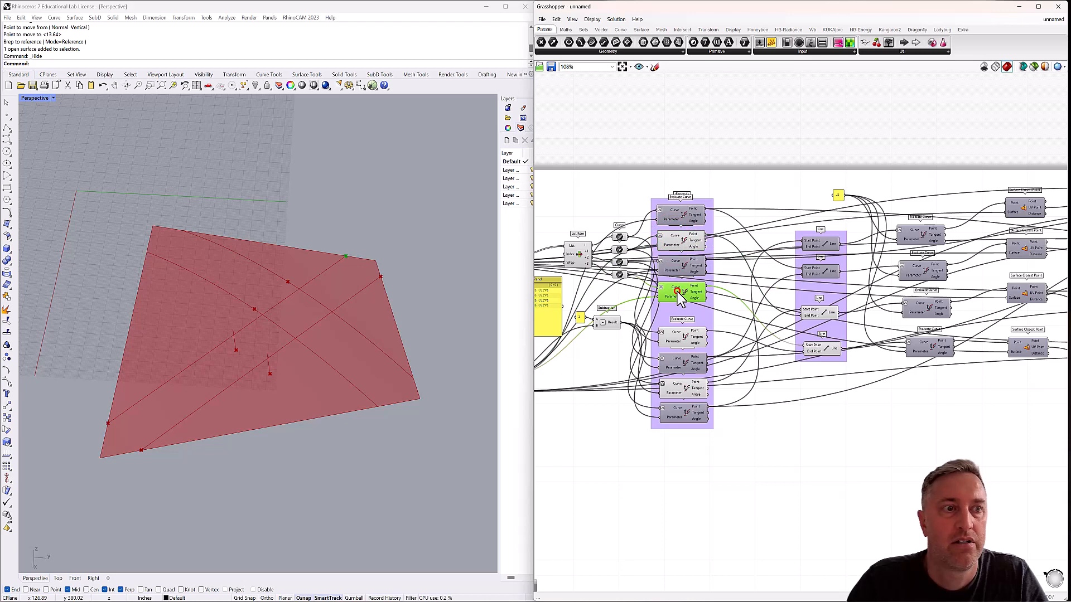
{"action": "left_click", "coordinate": [689, 339]}
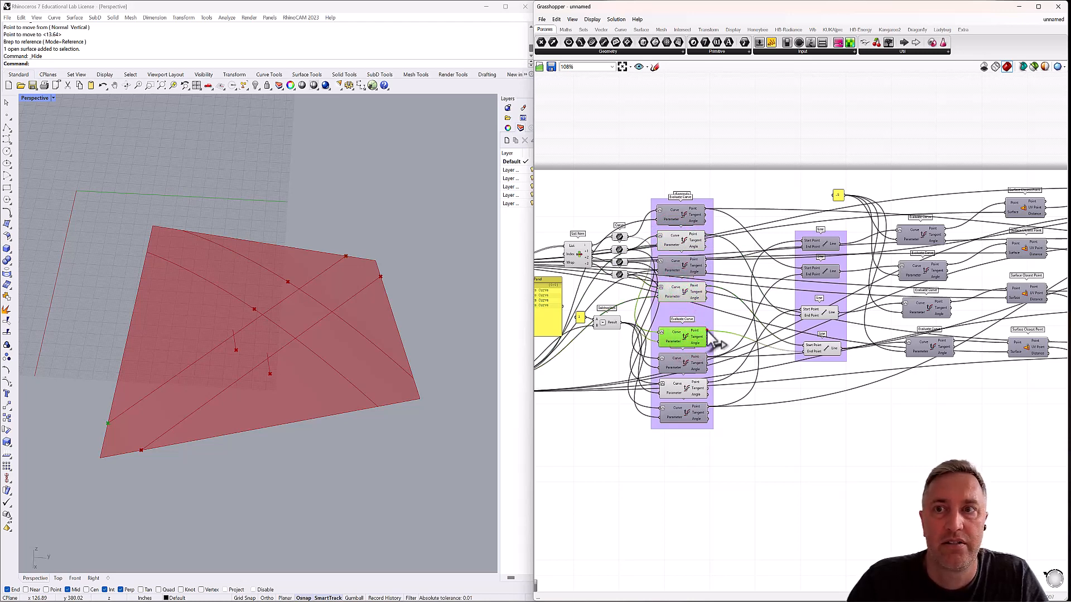
{"action": "left_click_drag", "start_coordinate": [707, 330], "coordinate": [946, 301]}
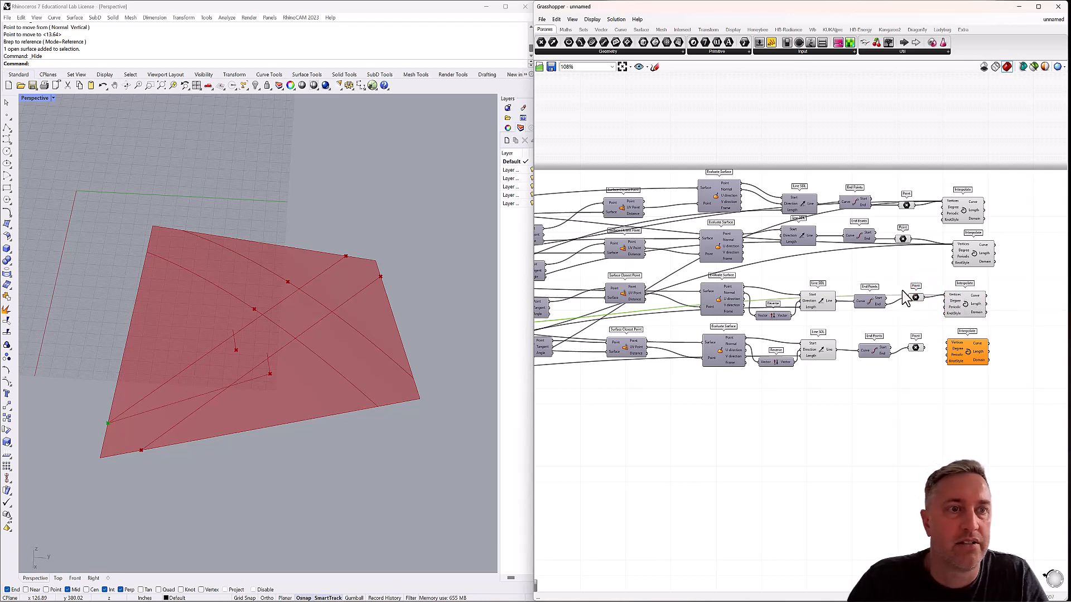
Disconnect the third Point parameter from the third Interpolate's Vertices and connect the fourth Point parameter in its place.
{"action": "mouse_move", "coordinate": [314, 399]}
{"action": "right_mouse_down"}
{"action": "mouse_move", "coordinate": [371, 363]}
{"action": "mouse_move", "coordinate": [324, 396]}
{"action": "right_mouse_up"}
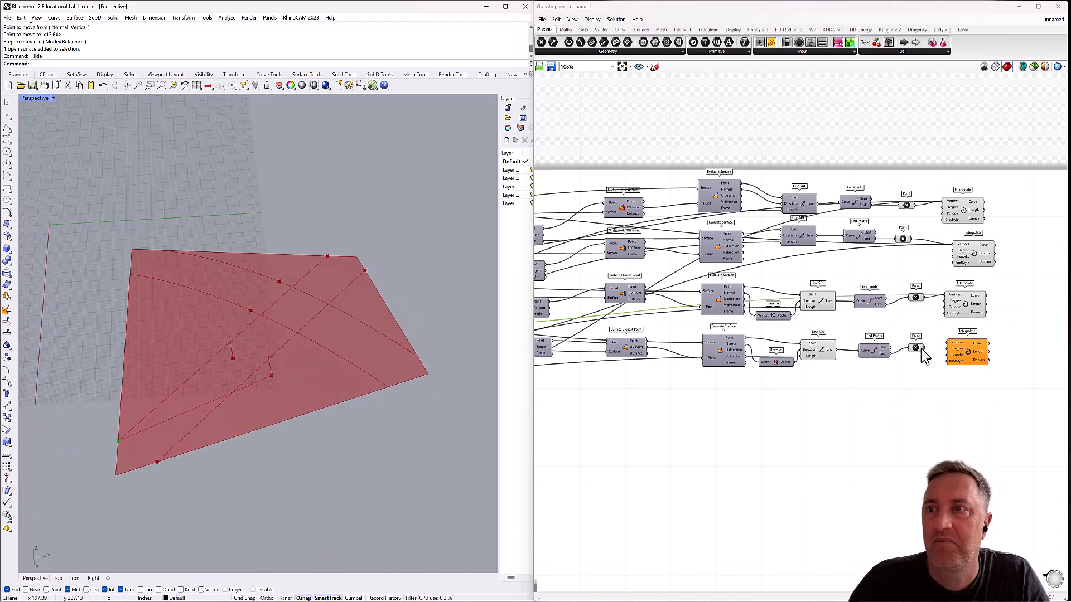
{"action": "left_click", "coordinate": [820, 359]}
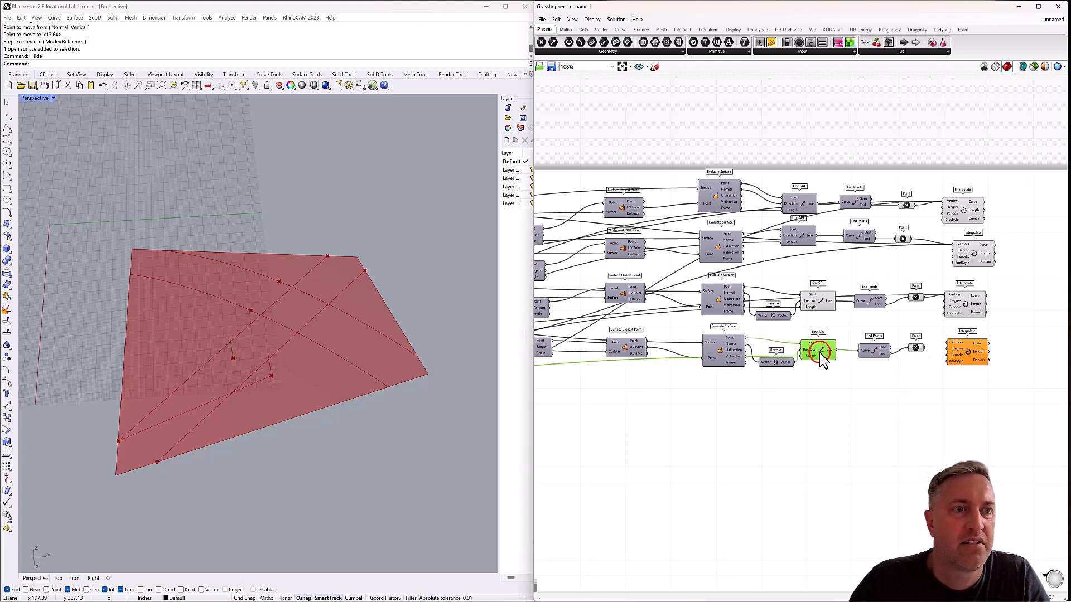
{"action": "right_click", "coordinate": [956, 300]}
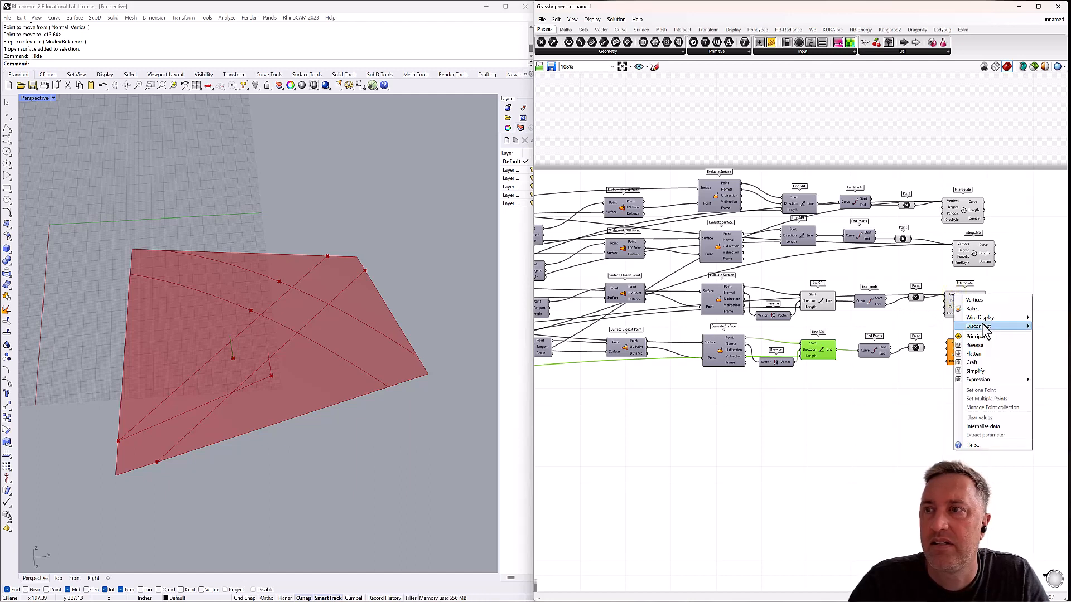
{"action": "mouse_move", "coordinate": [981, 327]}
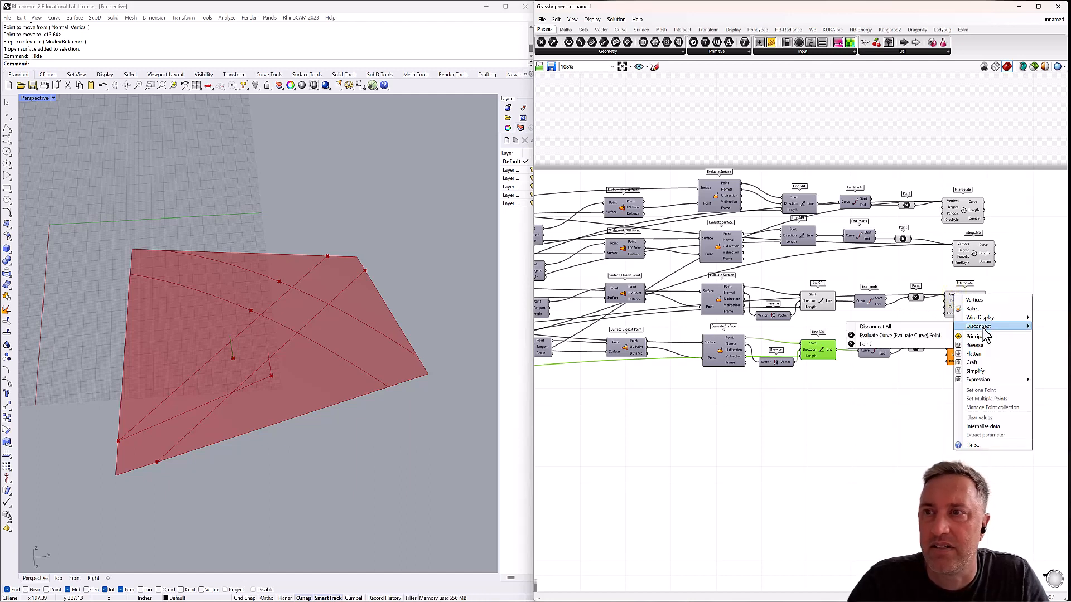
{"action": "left_click", "coordinate": [892, 345]}
{"action": "left_click_drag", "start_coordinate": [924, 348], "coordinate": [971, 307]}
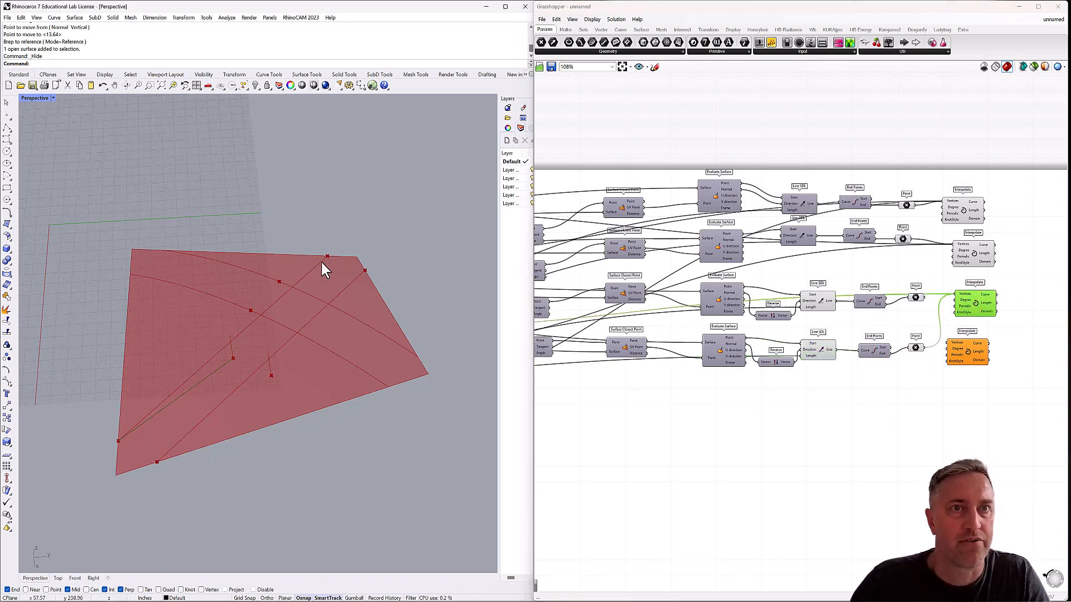
Add the fourth grouped Evaluate Curve's point as the third Interpolate's last vertex and move the third Point parameter clear of the wires.
{"action": "right_click_drag", "start_coordinate": [660, 298], "coordinate": [853, 281]}
{"action": "left_click", "coordinate": [658, 223]}
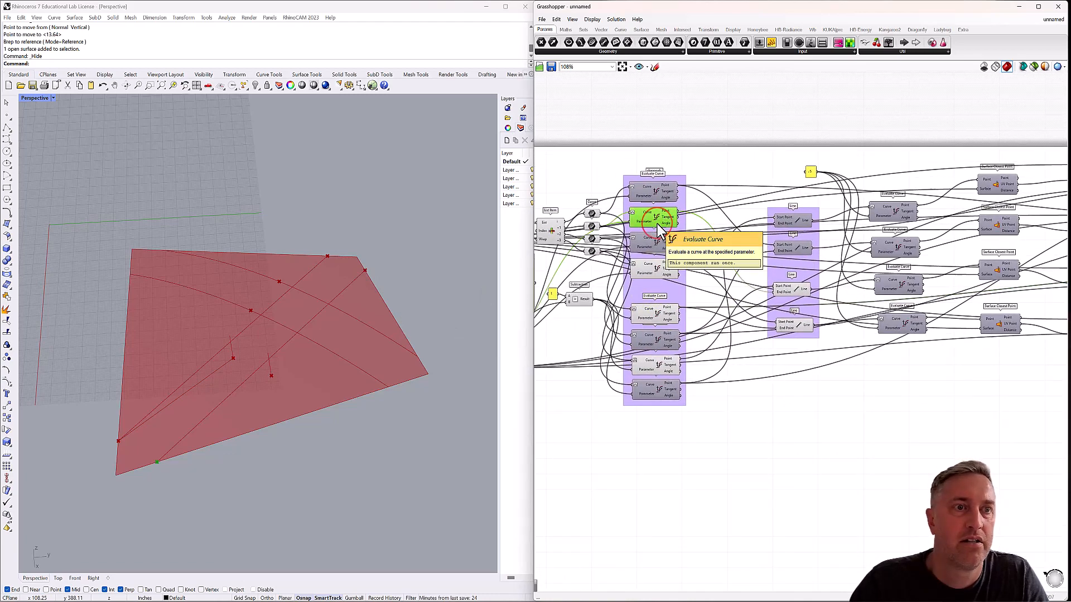
{"action": "left_click", "coordinate": [657, 273]}
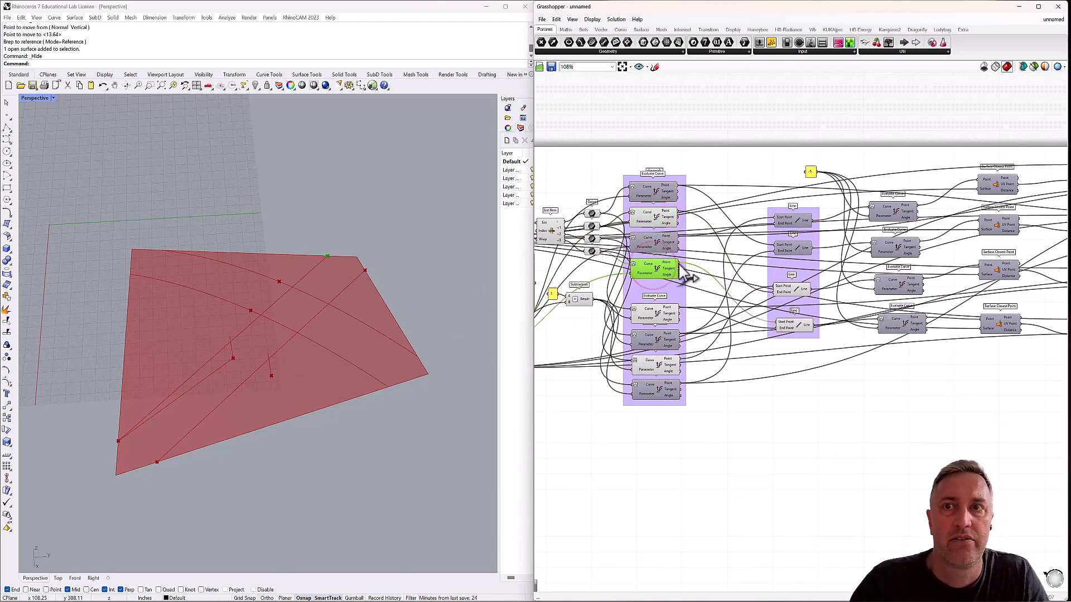
{"action": "left_click_drag", "start_coordinate": [679, 263], "coordinate": [800, 273]}
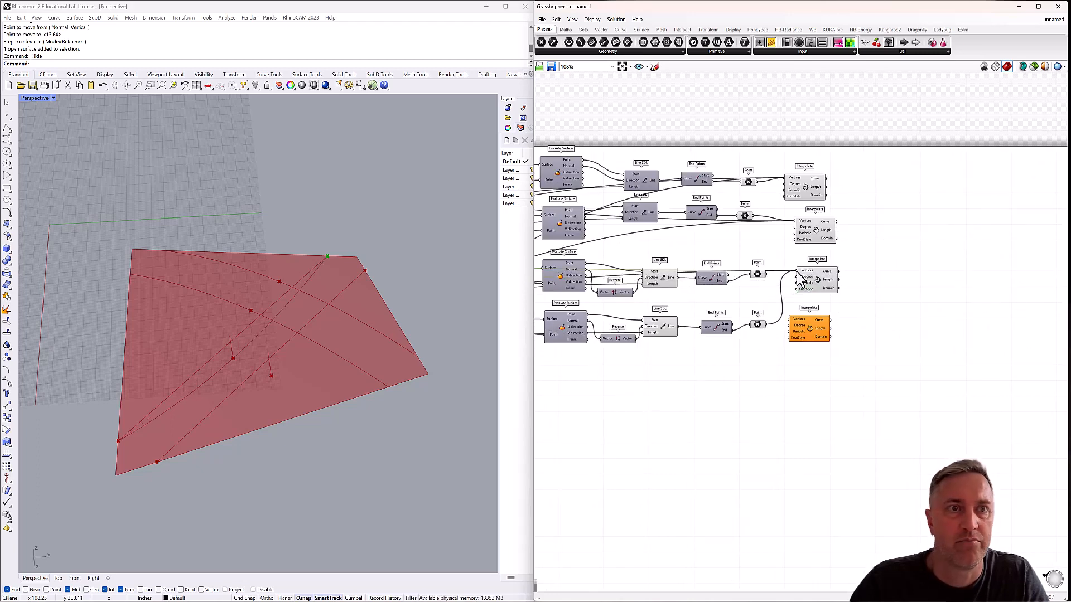
{"action": "left_click", "coordinate": [804, 281]}
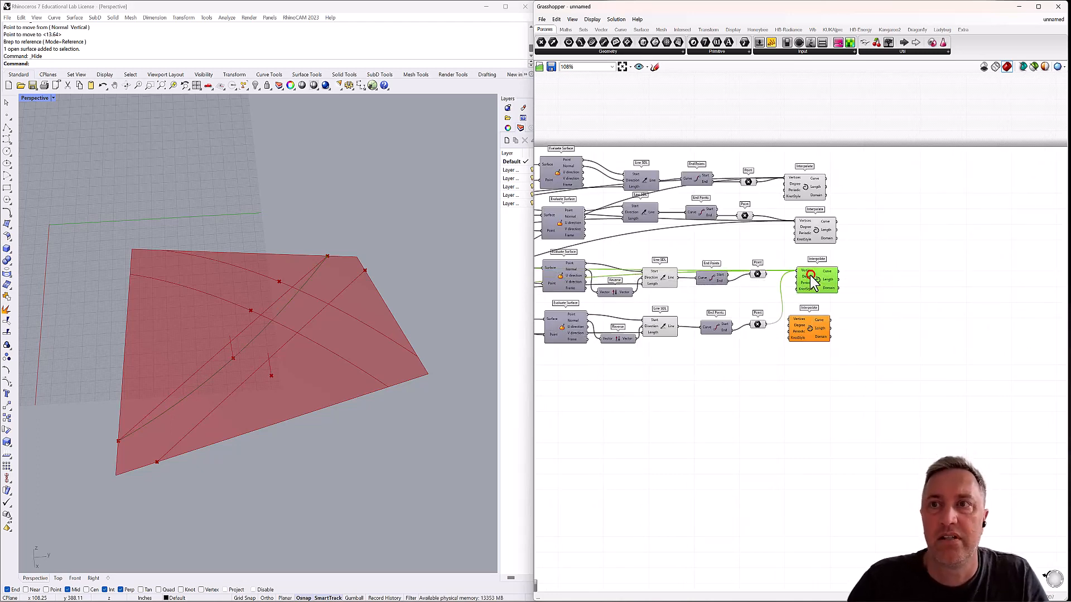
{"action": "left_click", "coordinate": [757, 276]}
{"action": "left_click_drag", "start_coordinate": [757, 280], "coordinate": [757, 285]}
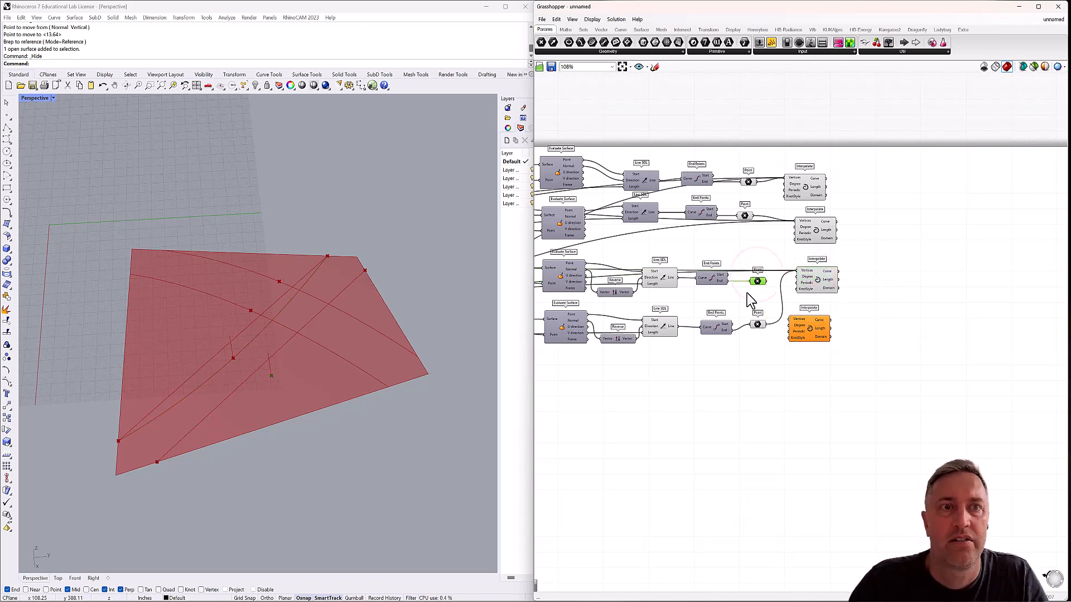
Turn off the fourth Line SDL's preview and shift the fourth Interpolate slightly away from its Point parameter.
{"action": "left_click", "coordinate": [659, 282]}
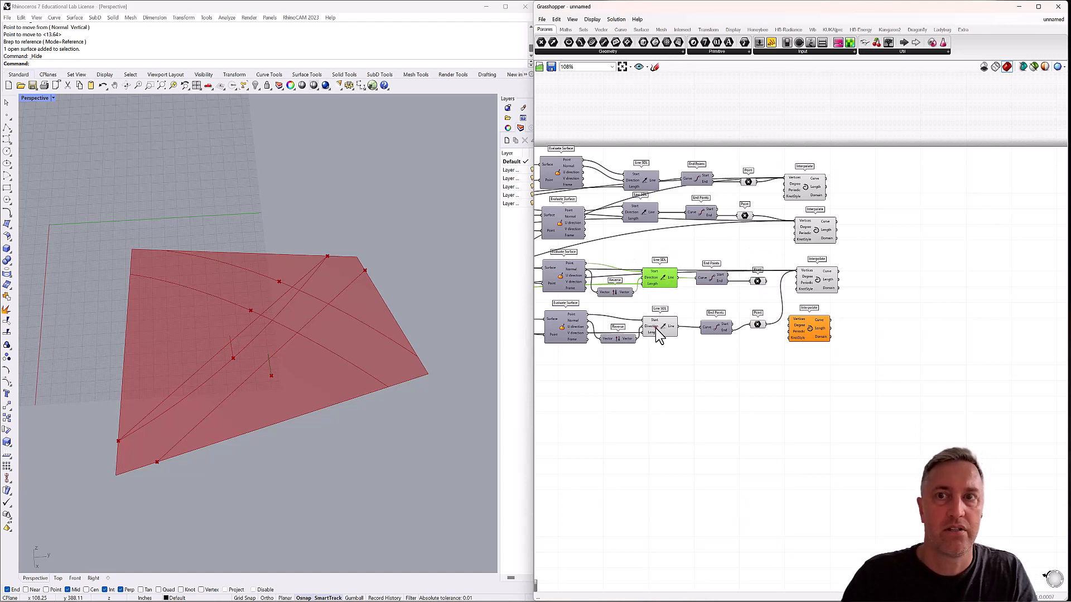
{"action": "left_click", "coordinate": [657, 330]}
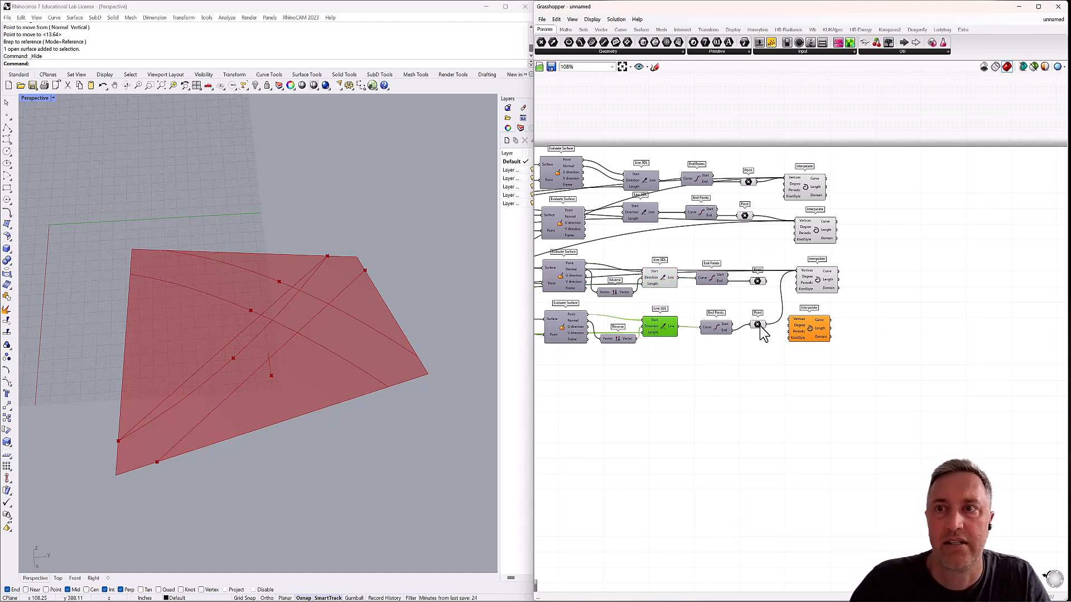
{"action": "left_click_drag", "start_coordinate": [807, 327], "coordinate": [818, 326]}
Connect the second grouped Evaluate Curve's point and the third Point parameter to the Vertices of the fourth Interpolate.
{"action": "right_click_drag", "start_coordinate": [648, 299], "coordinate": [836, 304]}
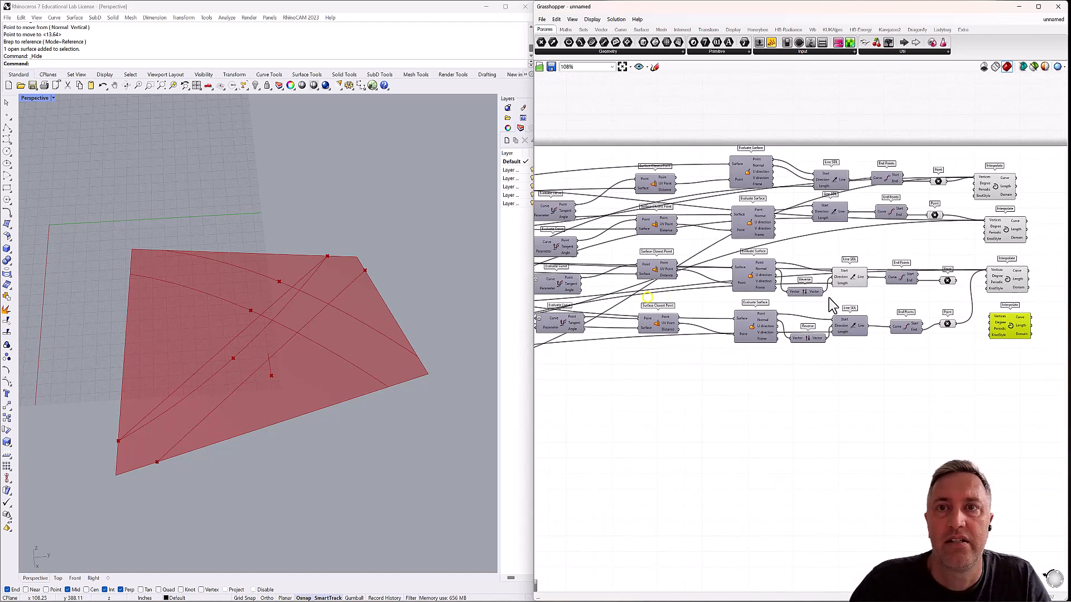
{"action": "right_click_drag", "start_coordinate": [609, 296], "coordinate": [831, 283]}
{"action": "right_click_drag", "start_coordinate": [612, 274], "coordinate": [752, 272]}
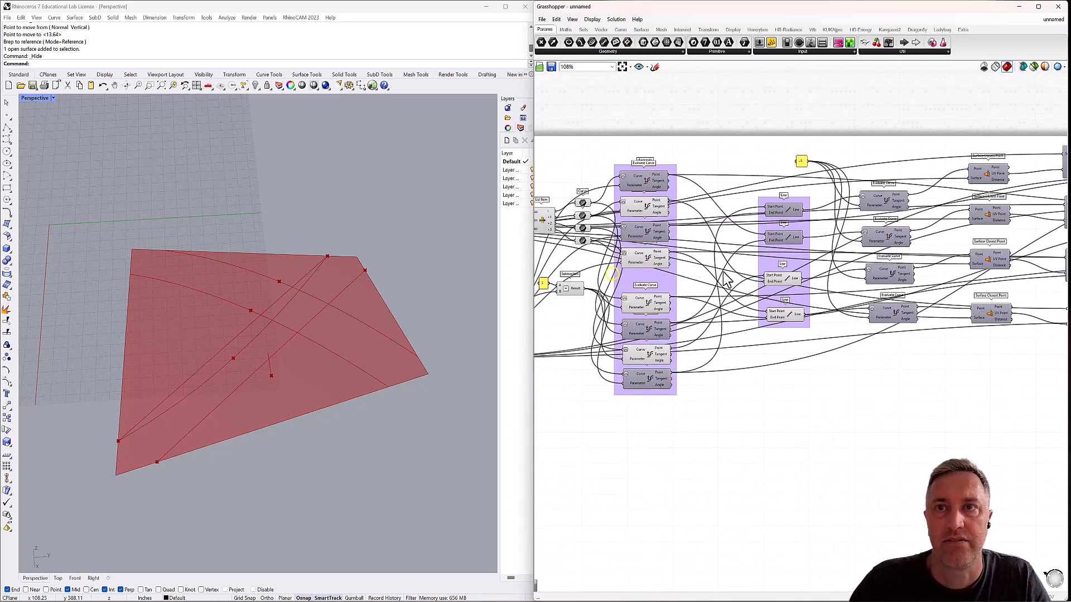
{"action": "left_click", "coordinate": [646, 210]}
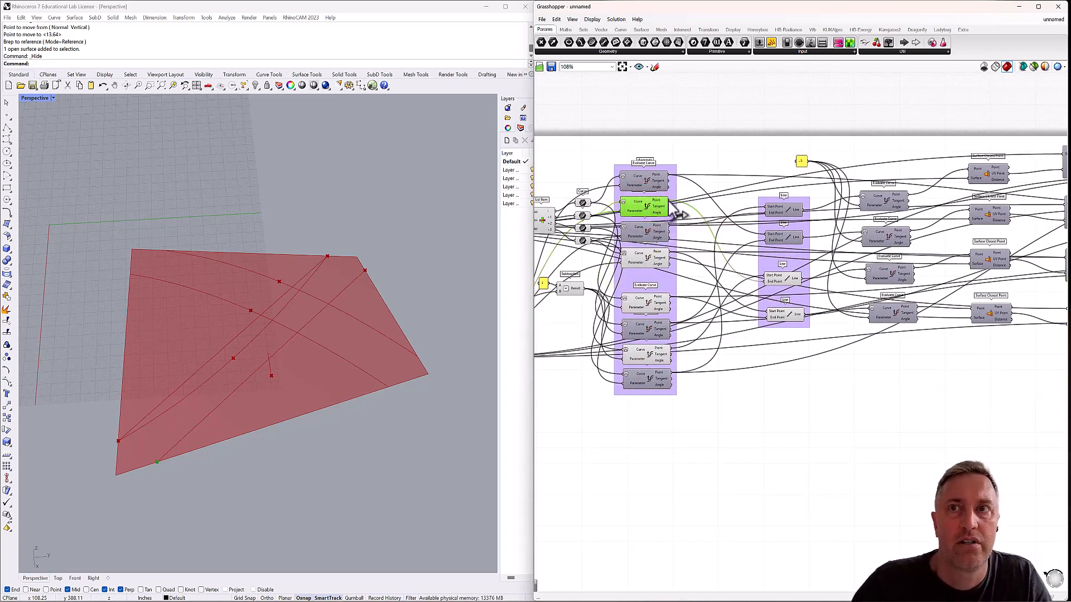
{"action": "left_click_drag", "start_coordinate": [771, 244], "coordinate": [699, 307]}
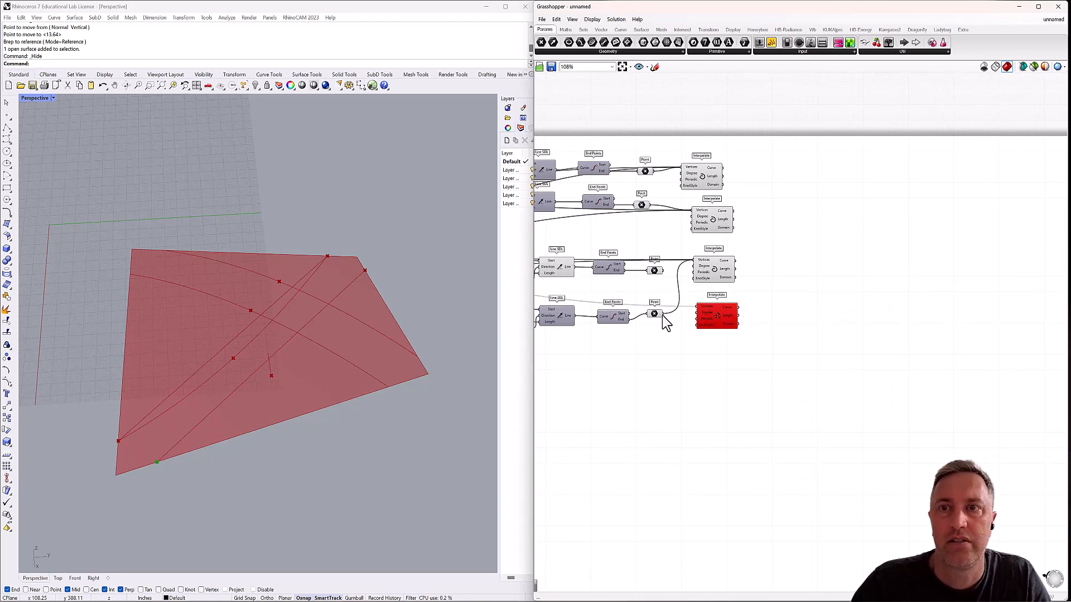
{"action": "left_click_drag", "start_coordinate": [664, 276], "coordinate": [705, 310]}
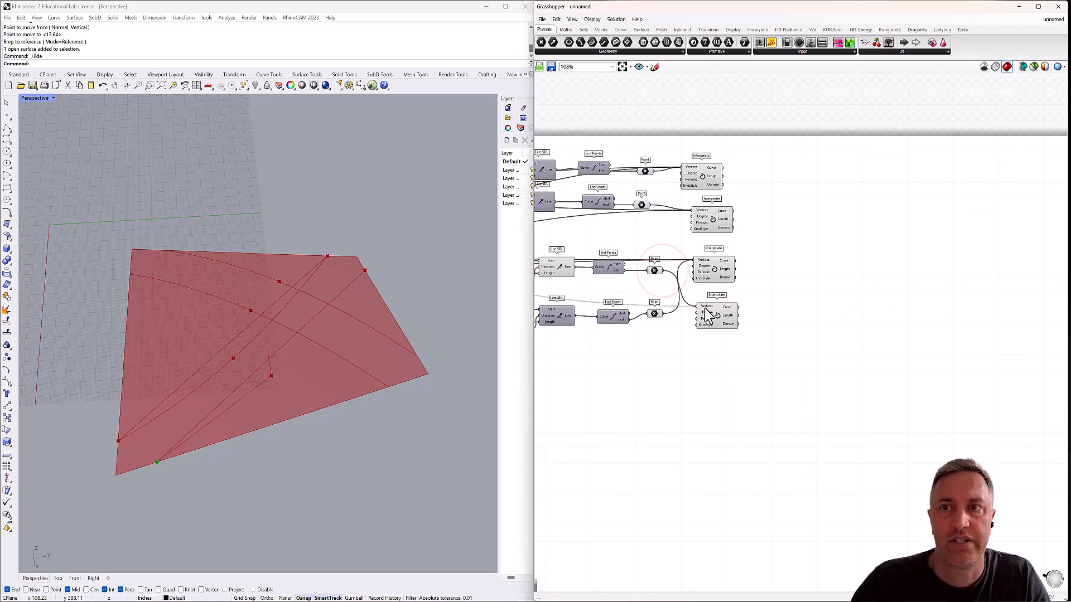
Add the seventh grouped Evaluate Curve's point as the last vertex of the fourth Interpolate and nudge that component slightly.
{"action": "right_click_drag", "start_coordinate": [654, 314], "coordinate": [888, 280]}
{"action": "scroll", "coordinate": [889, 280], "scroll_direction": "down", "scroll_amount": 2}
{"action": "right_click_drag", "start_coordinate": [740, 278], "coordinate": [870, 265]}
{"action": "right_click_drag", "start_coordinate": [589, 264], "coordinate": [618, 257]}
{"action": "scroll", "coordinate": [604, 259], "scroll_direction": "up", "scroll_amount": 3}
{"action": "left_click", "coordinate": [606, 260]}
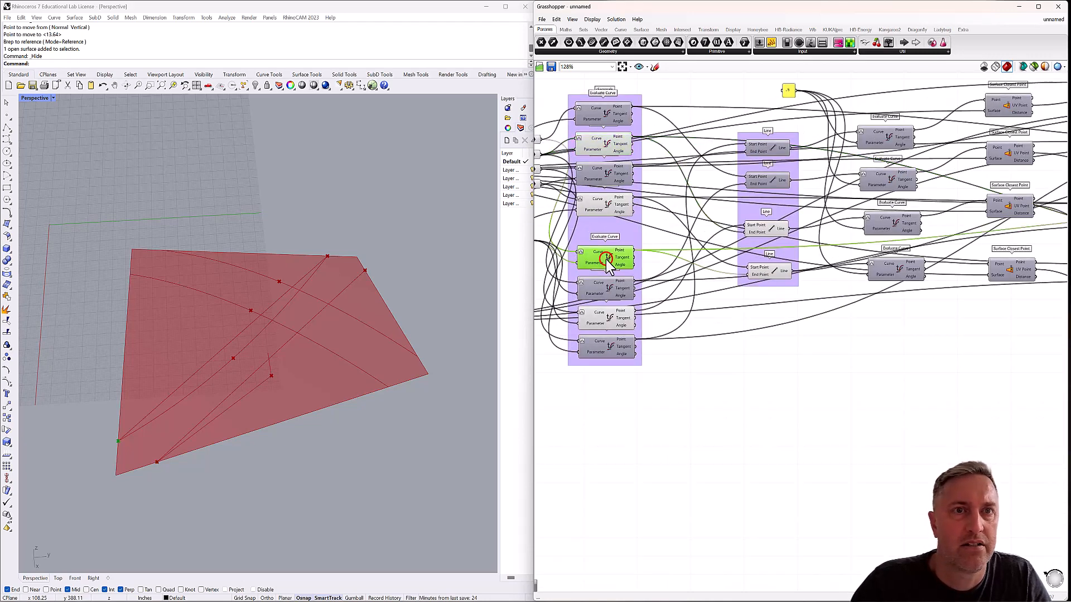
{"action": "left_click", "coordinate": [605, 322]}
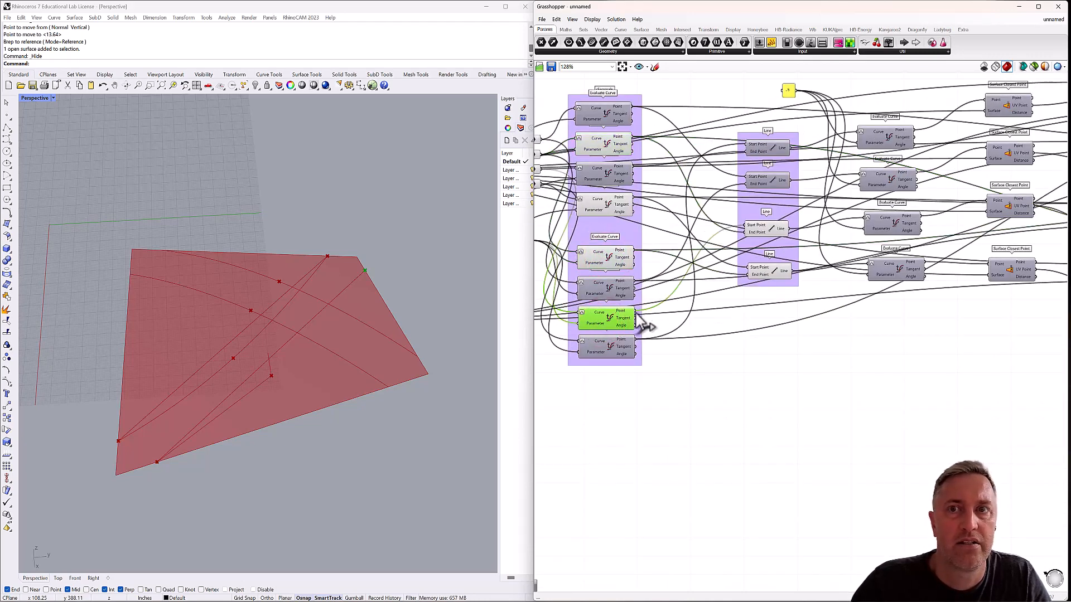
{"action": "left_click_drag", "start_coordinate": [635, 311], "coordinate": [826, 271]}
{"action": "left_click", "coordinate": [834, 272]}
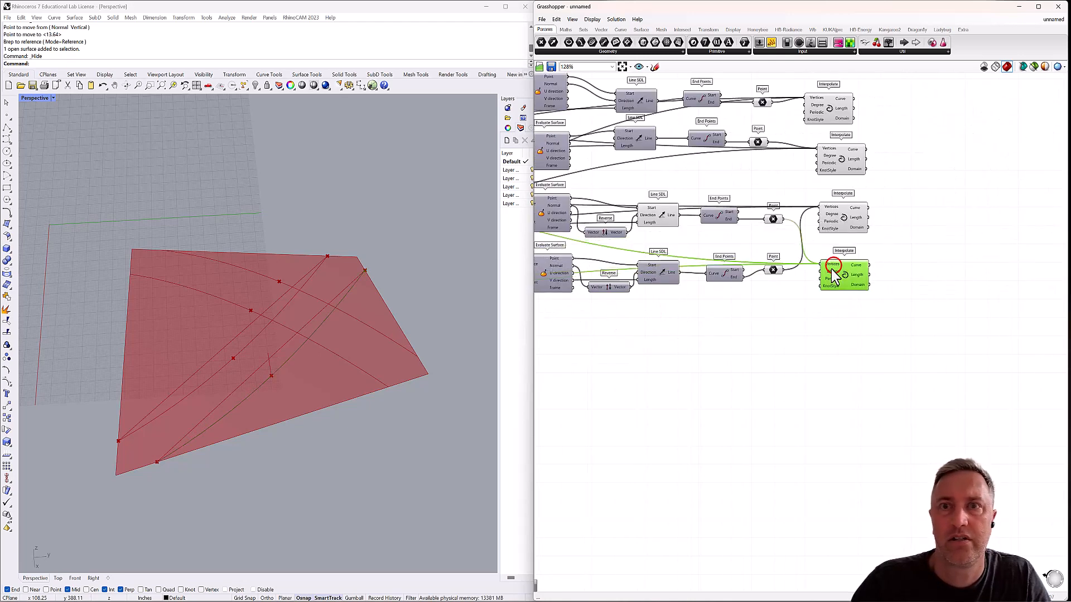
{"action": "left_click", "coordinate": [785, 304]}
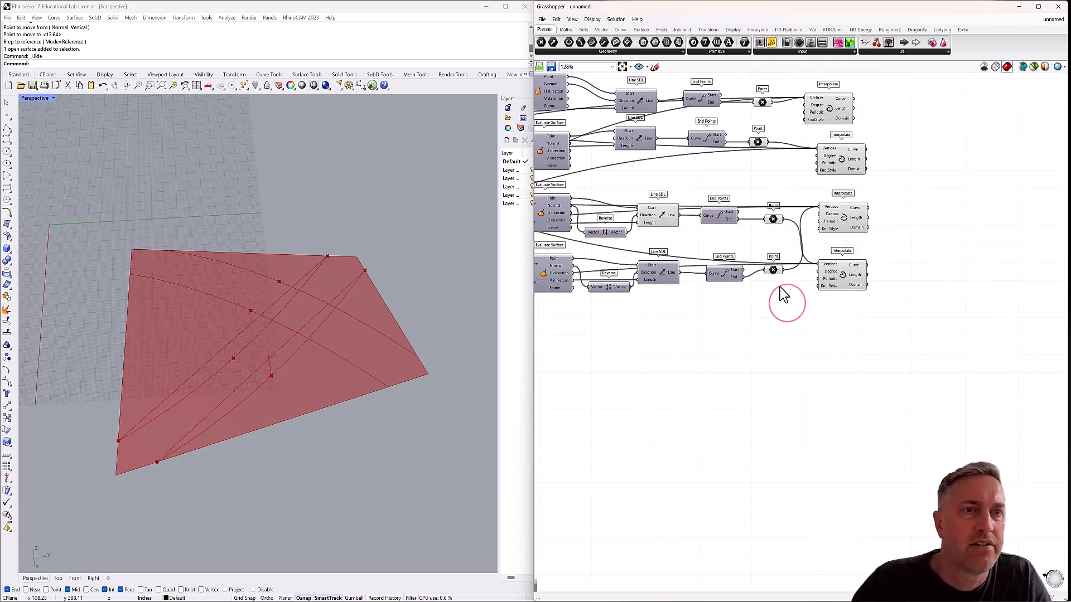
Turn off the previews of the third Line SDL and of the third and fourth grouped Line components.
{"action": "right_click_drag", "start_coordinate": [645, 262], "coordinate": [713, 329]}
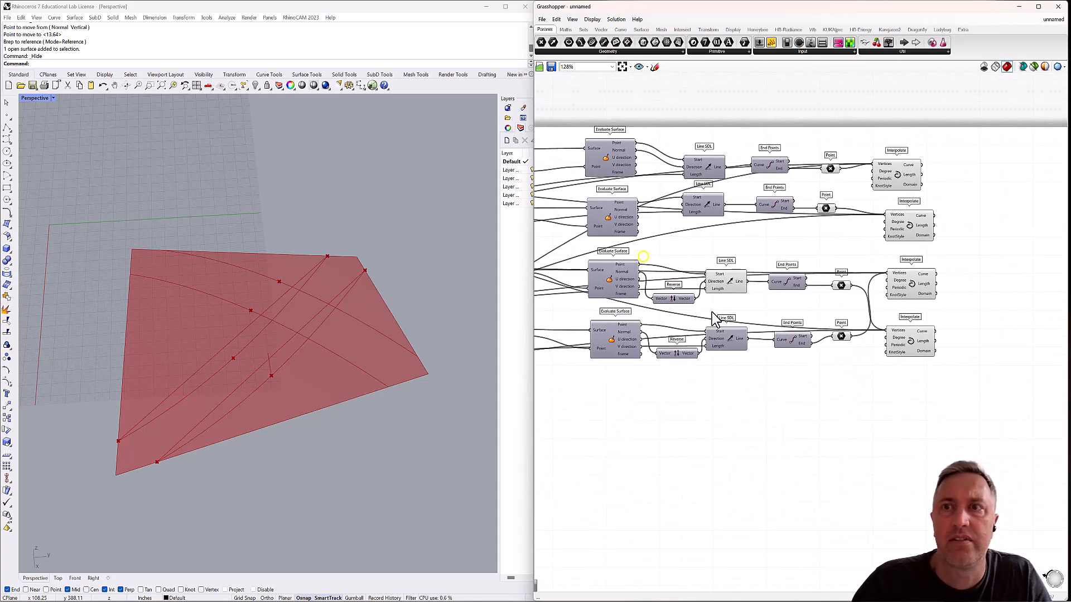
{"action": "left_click", "coordinate": [727, 282]}
{"action": "right_click_drag", "start_coordinate": [676, 269], "coordinate": [801, 276]}
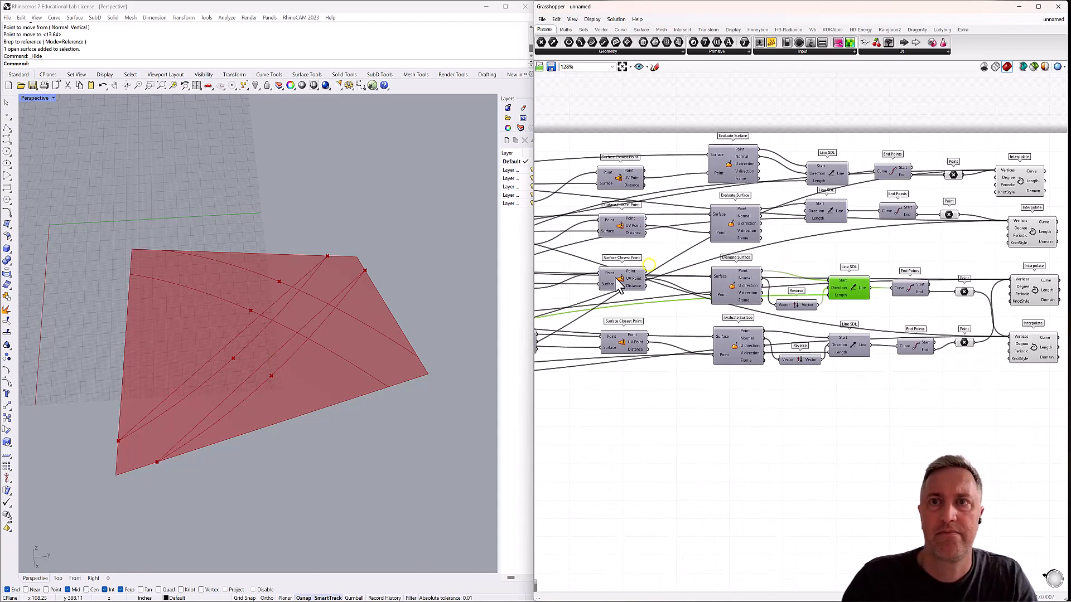
{"action": "right_click_drag", "start_coordinate": [617, 278], "coordinate": [819, 271]}
{"action": "right_click_drag", "start_coordinate": [655, 286], "coordinate": [787, 279]}
{"action": "left_click", "coordinate": [716, 294]}
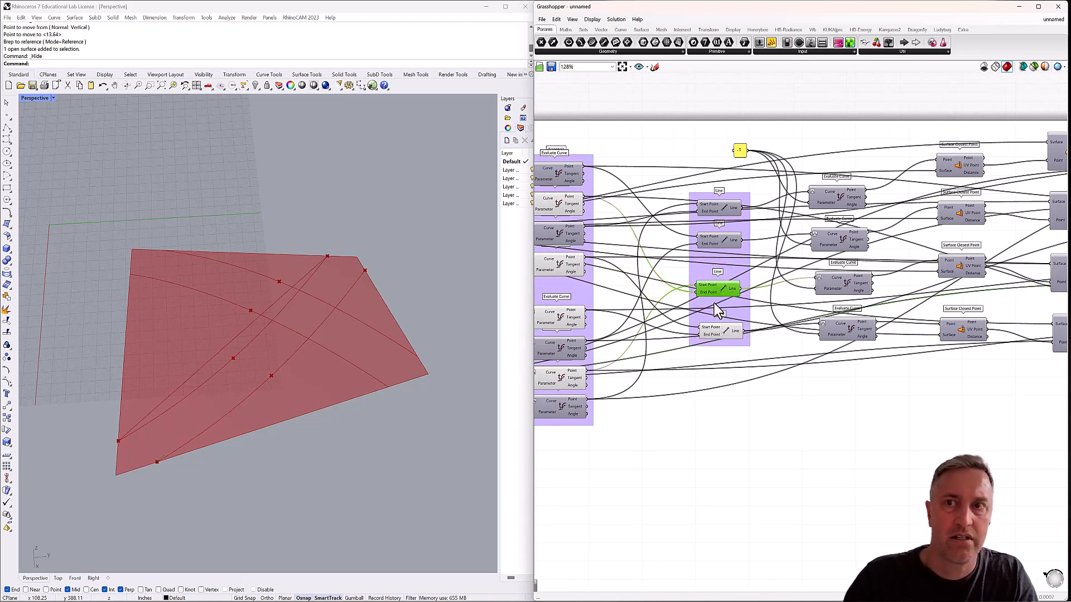
{"action": "left_click", "coordinate": [715, 333]}
Turn off the previews of the second, fourth, fifth and seventh Evaluate Curve components in the group.
{"action": "right_click_drag", "start_coordinate": [603, 338], "coordinate": [699, 335]}
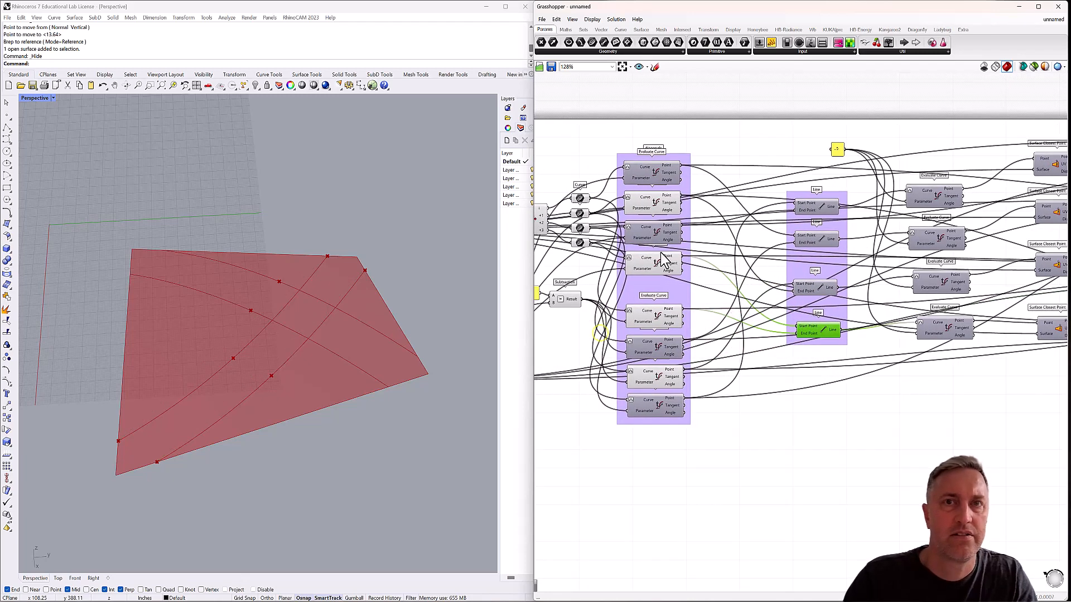
{"action": "left_click", "coordinate": [657, 211]}
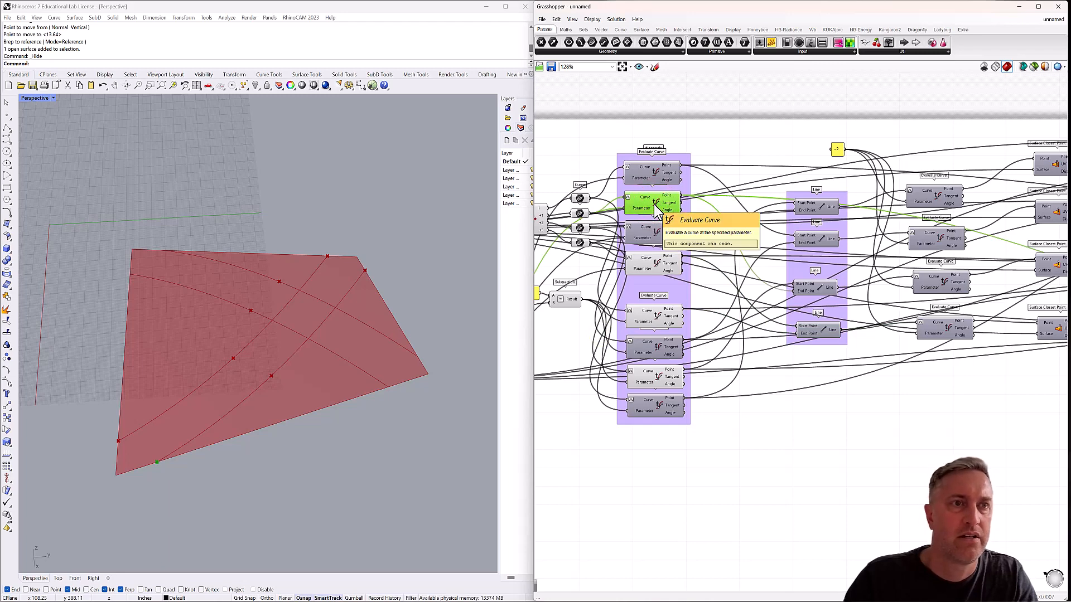
{"action": "left_click", "coordinate": [654, 263]}
{"action": "left_click", "coordinate": [654, 316]}
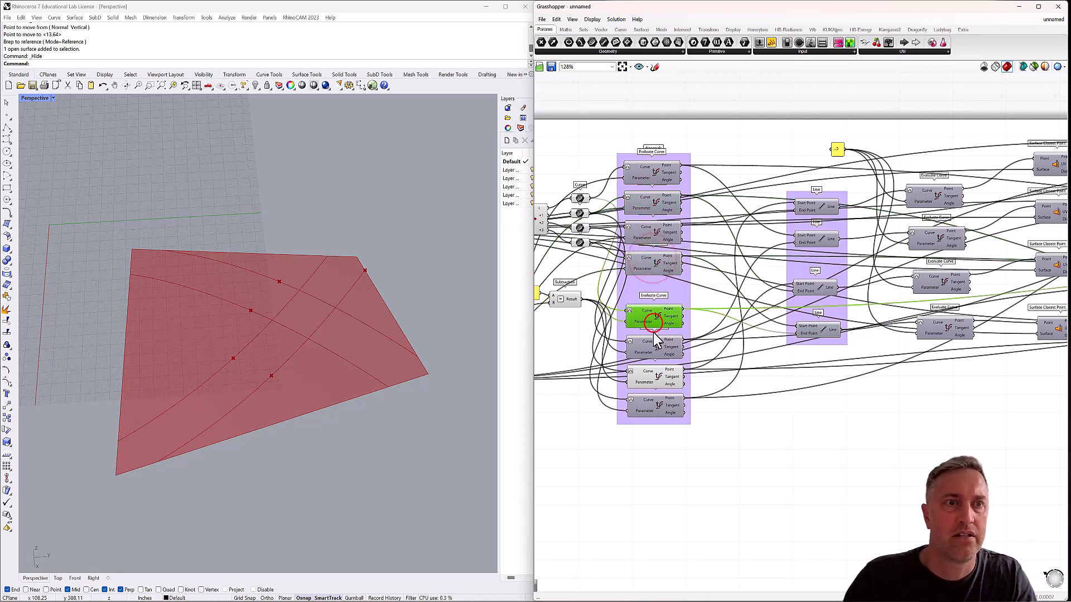
{"action": "left_click", "coordinate": [656, 385]}
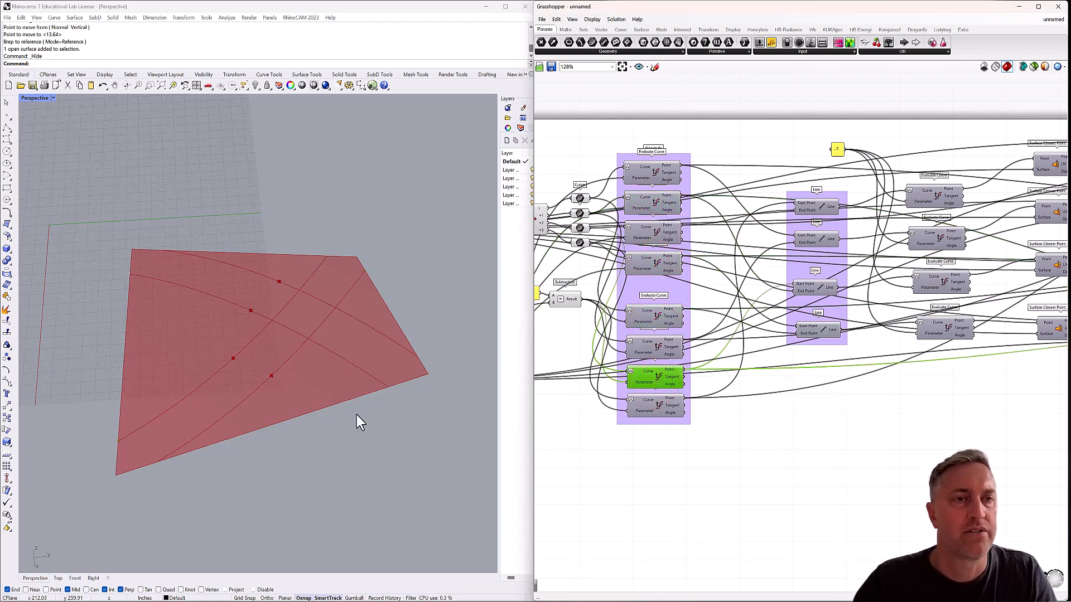
Set the middle width slider to 0.08 and the middle thickness slider to 23, checking the arches from several angles.
{"action": "mouse_move", "coordinate": [357, 415]}
{"action": "right_mouse_down"}
{"action": "mouse_move", "coordinate": [359, 389]}
{"action": "mouse_move", "coordinate": [394, 357]}
{"action": "mouse_move", "coordinate": [363, 411]}
{"action": "right_mouse_up"}
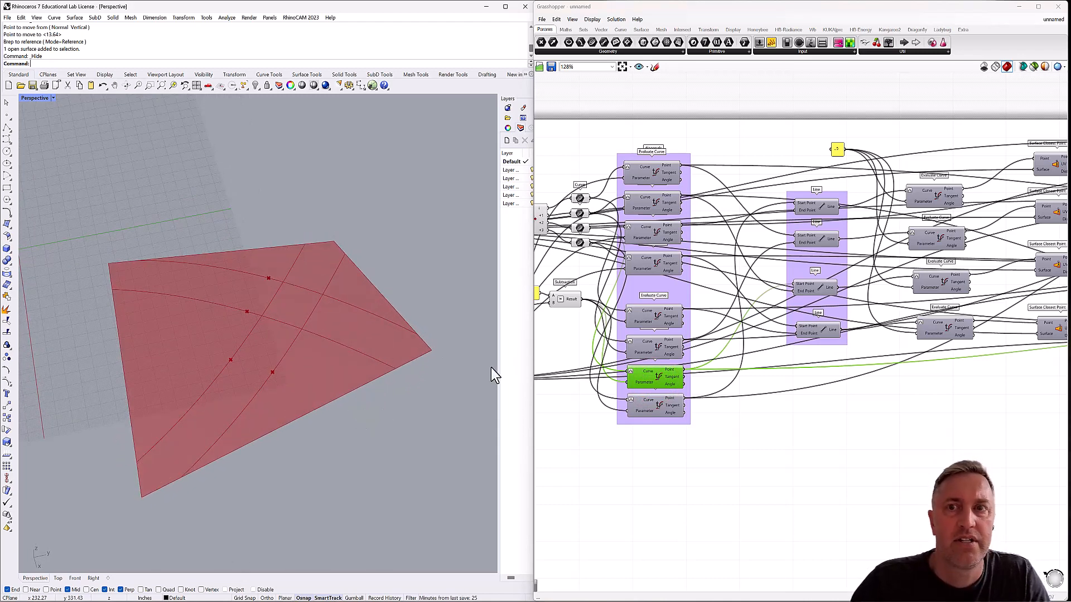
{"action": "scroll", "coordinate": [782, 360], "scroll_direction": "down", "scroll_amount": 2}
{"action": "scroll", "coordinate": [664, 341], "scroll_direction": "up", "scroll_amount": 4}
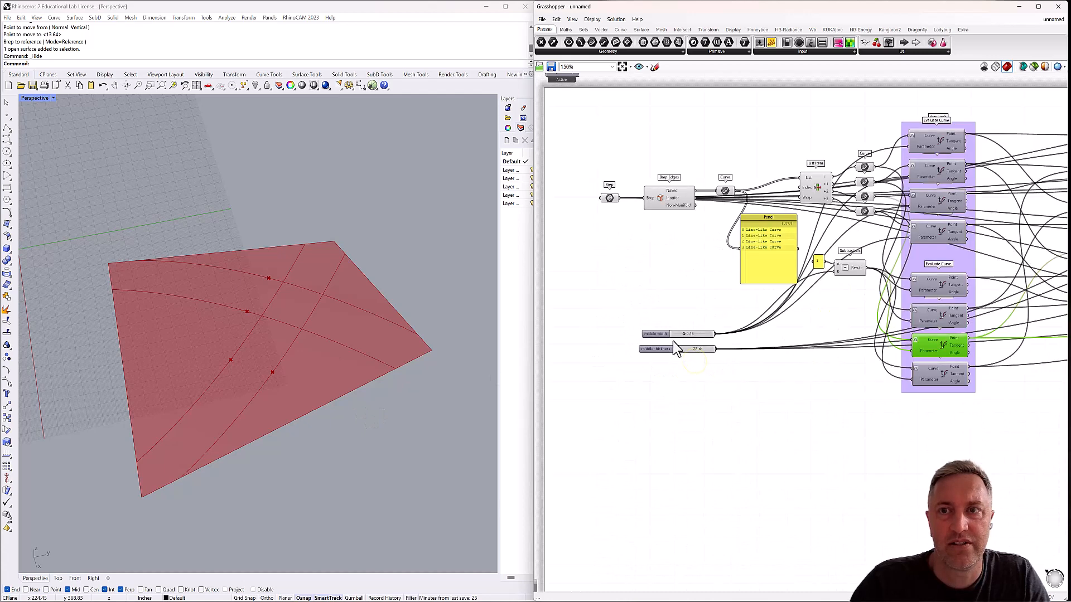
{"action": "mouse_move", "coordinate": [690, 331]}
{"action": "left_mouse_down"}
{"action": "mouse_move", "coordinate": [705, 335]}
{"action": "mouse_move", "coordinate": [688, 341]}
{"action": "left_mouse_up"}
{"action": "right_click_drag", "start_coordinate": [453, 296], "coordinate": [438, 338]}
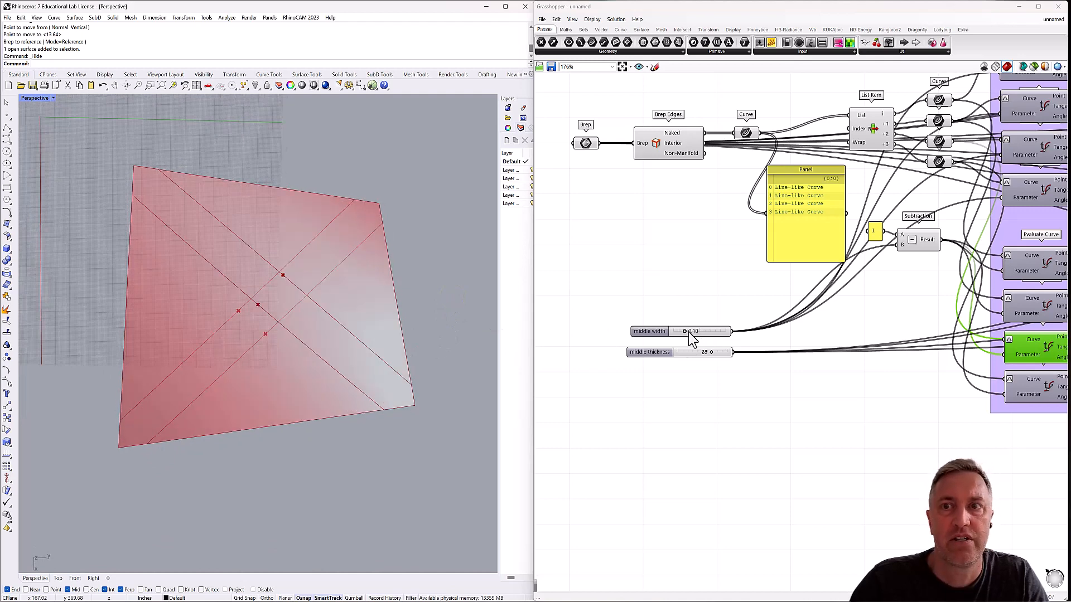
{"action": "mouse_move", "coordinate": [685, 331]}
{"action": "left_mouse_down"}
{"action": "mouse_move", "coordinate": [725, 333]}
{"action": "mouse_move", "coordinate": [683, 333]}
{"action": "left_mouse_up"}
{"action": "right_click_drag", "start_coordinate": [406, 424], "coordinate": [418, 345]}
{"action": "mouse_move", "coordinate": [711, 352]}
{"action": "left_mouse_down"}
{"action": "mouse_move", "coordinate": [669, 353]}
{"action": "mouse_move", "coordinate": [704, 353]}
{"action": "left_mouse_up"}
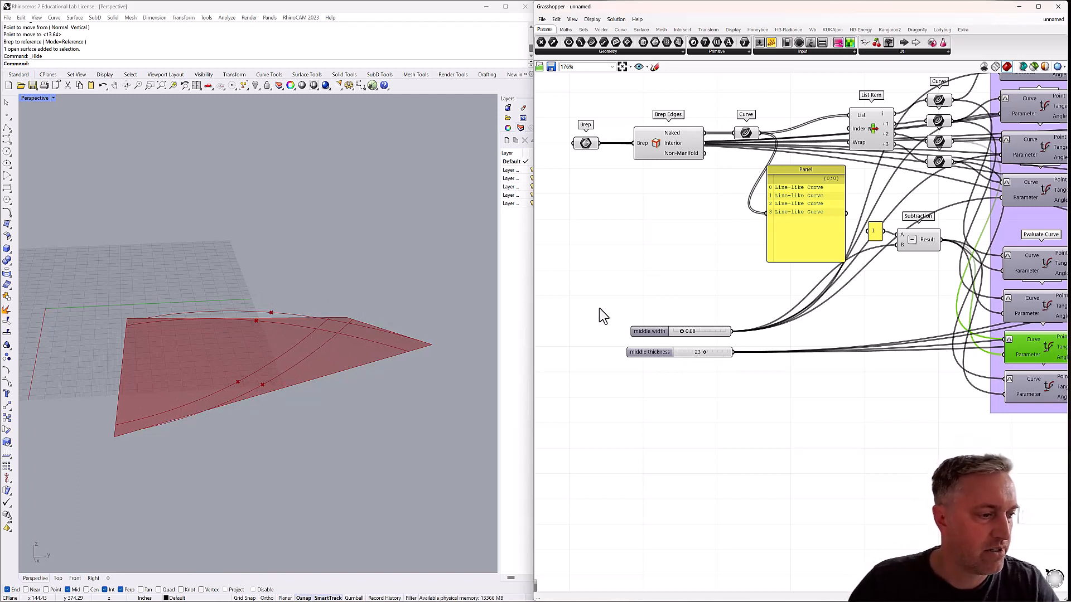
{"action": "left_click", "coordinate": [481, 288]}
{"action": "right_click_drag", "start_coordinate": [297, 283], "coordinate": [285, 338]}
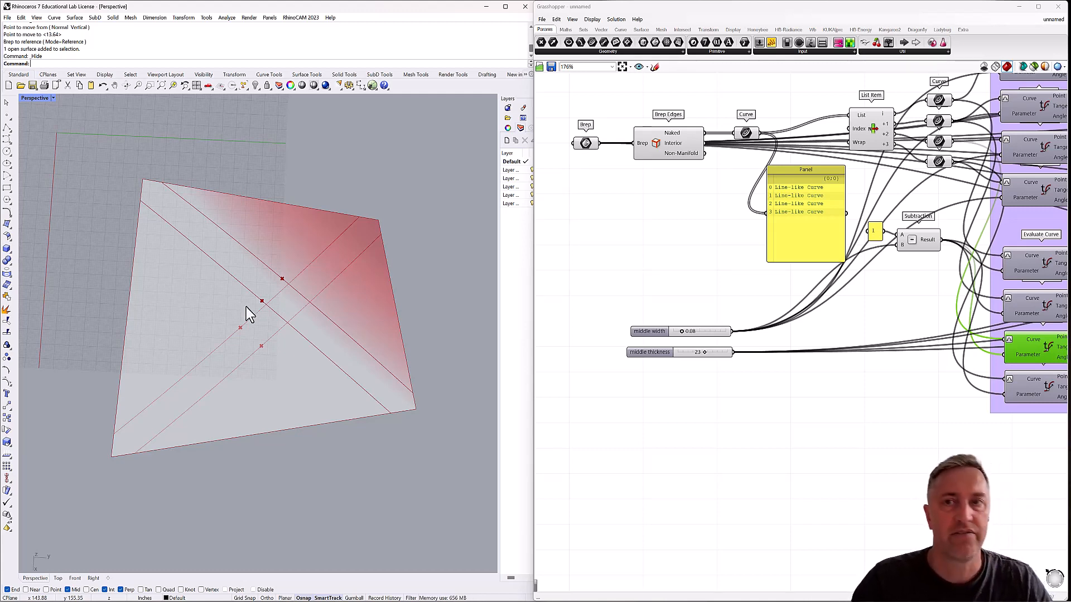
Add an Evaluate Curve component below the grouped ones and check which panel edges the second, third and fourth Curve parameters hold.
{"action": "scroll", "coordinate": [858, 343], "scroll_direction": "down", "scroll_amount": 2}
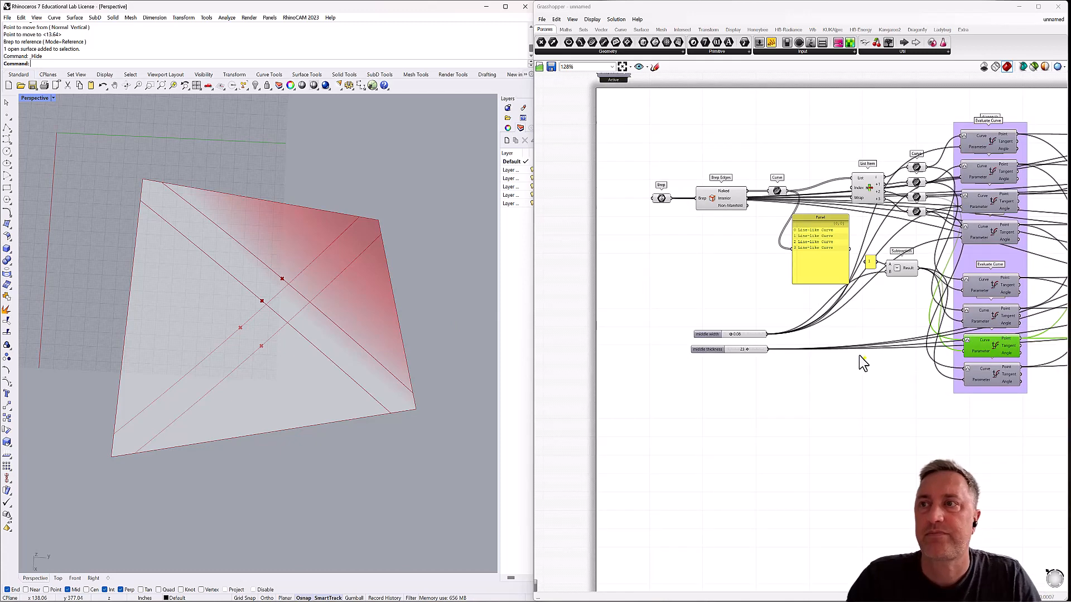
{"action": "right_click_drag", "start_coordinate": [860, 356], "coordinate": [775, 276]}
{"action": "scroll", "coordinate": [774, 277], "scroll_direction": "down", "scroll_amount": 2}
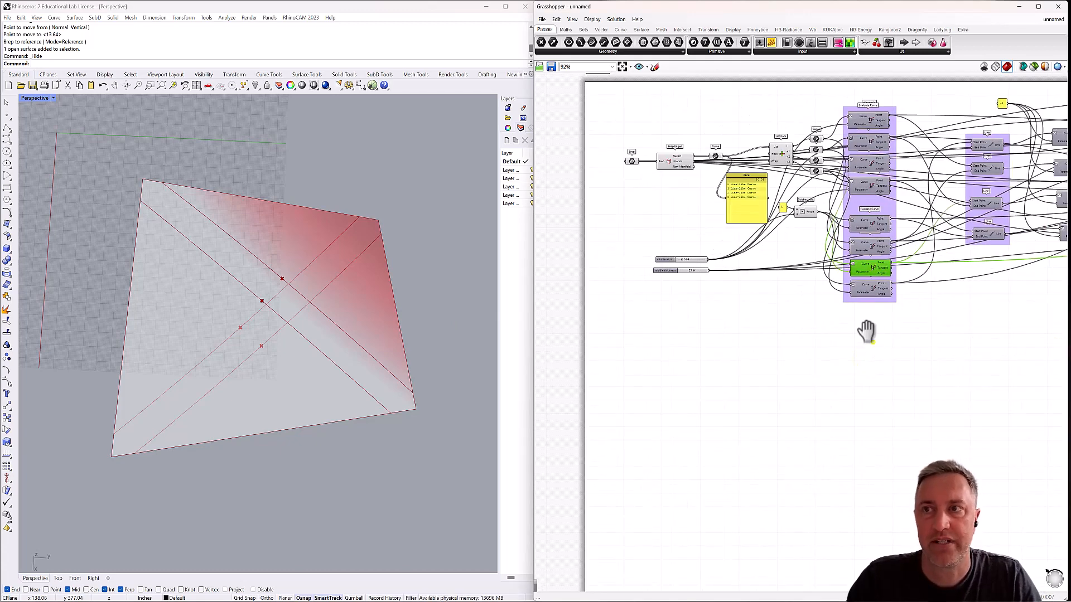
{"action": "right_click_drag", "start_coordinate": [867, 331], "coordinate": [843, 326]}
{"action": "double_click", "coordinate": [844, 327]}
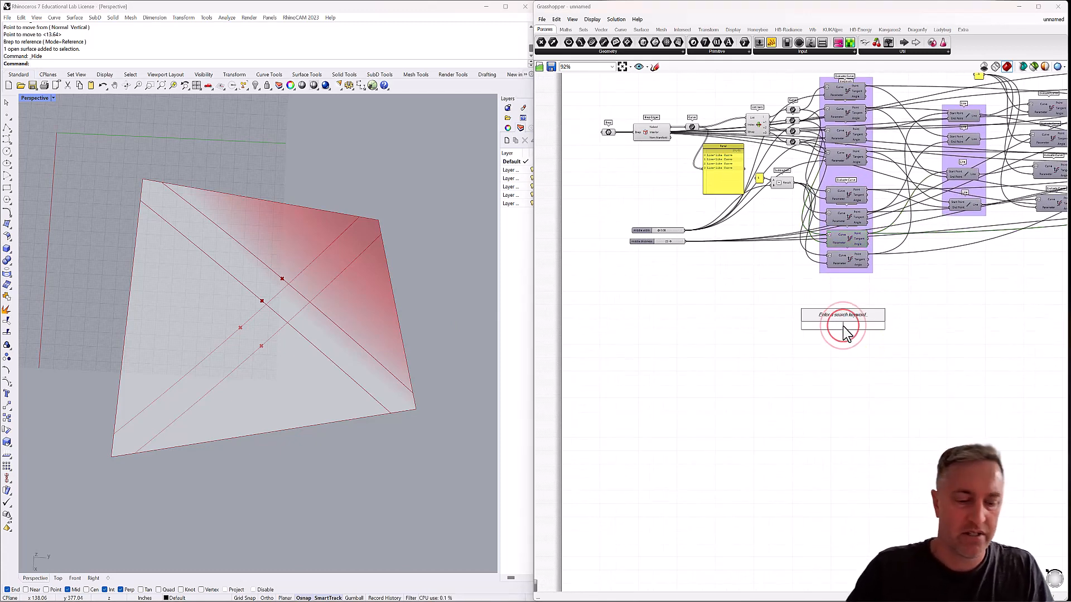
{"action": "type", "text": "eval"}
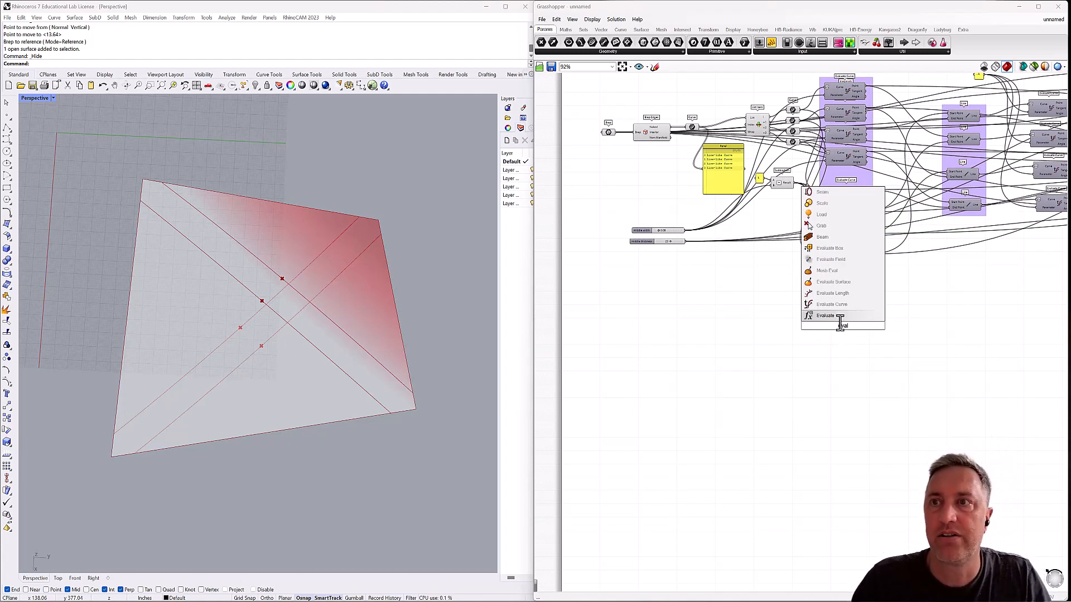
{"action": "key", "text": "Up"}
{"action": "key", "text": "Return"}
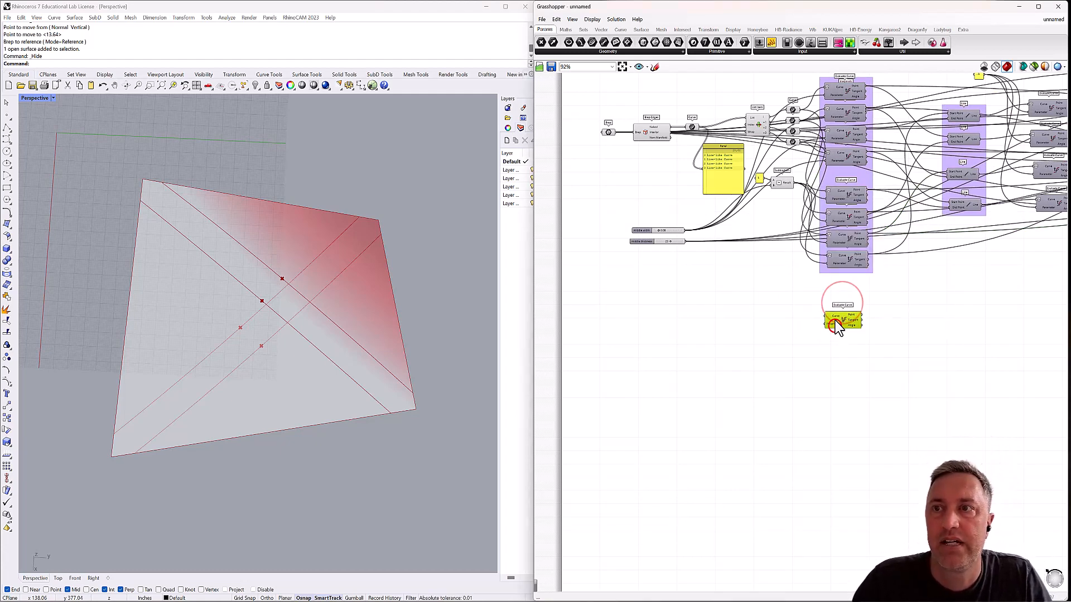
{"action": "left_click", "coordinate": [792, 120]}
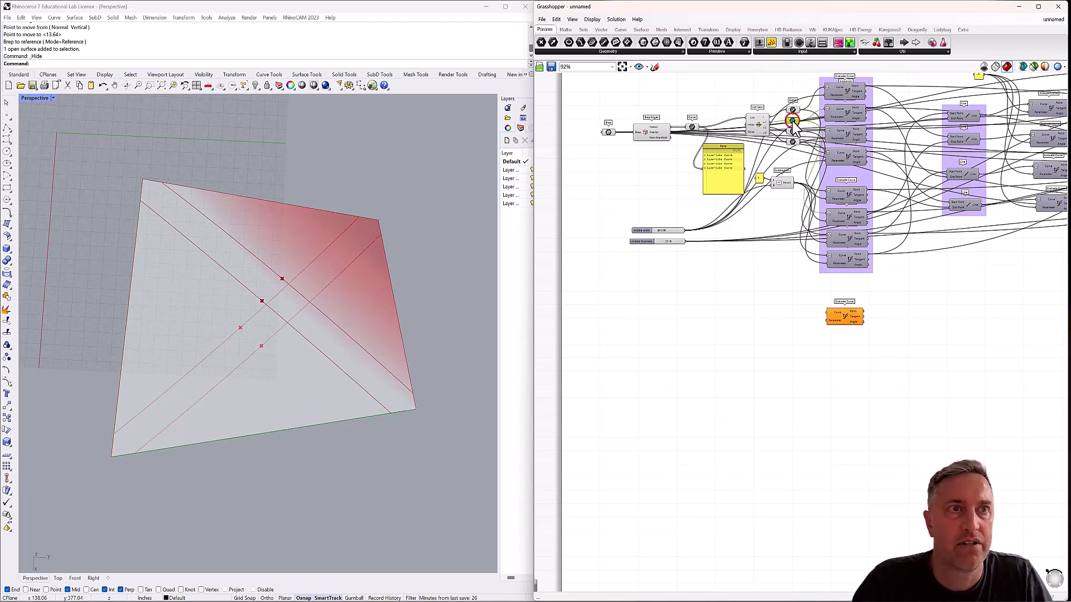
{"action": "left_click", "coordinate": [793, 131]}
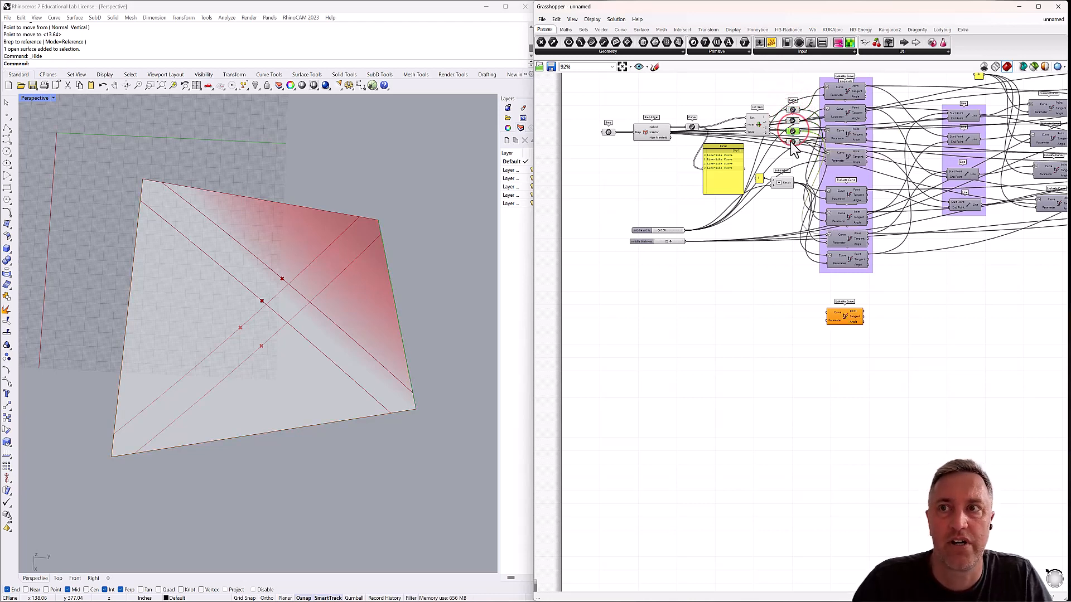
{"action": "left_click", "coordinate": [793, 142]}
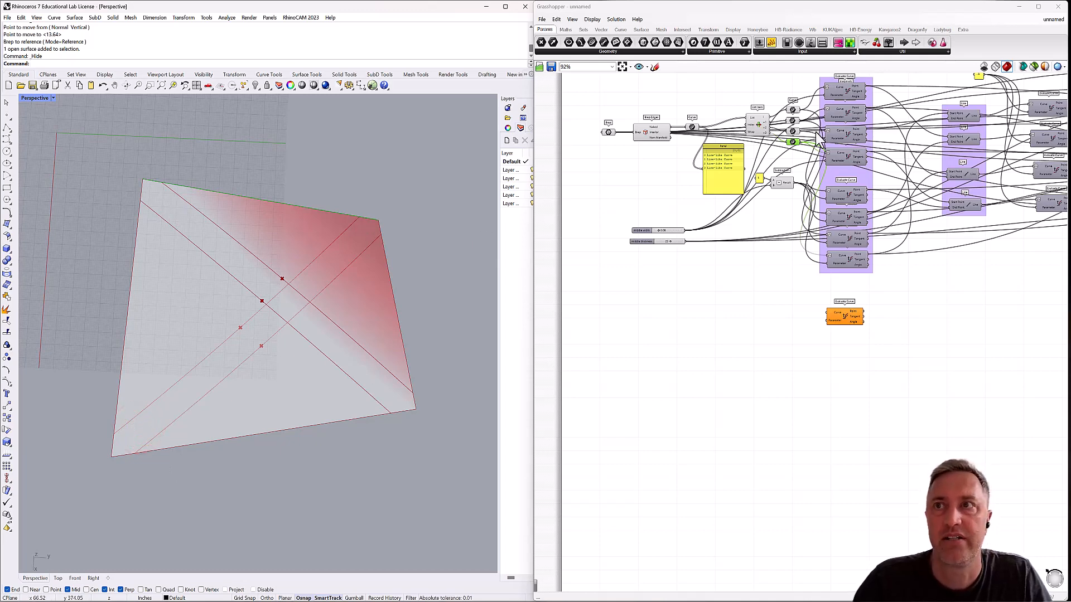
Add a number slider ranging from 0.02 to 0.33 below the middle width and middle thickness sliders.
{"action": "right_click_drag", "start_coordinate": [848, 116], "coordinate": [816, 140]}
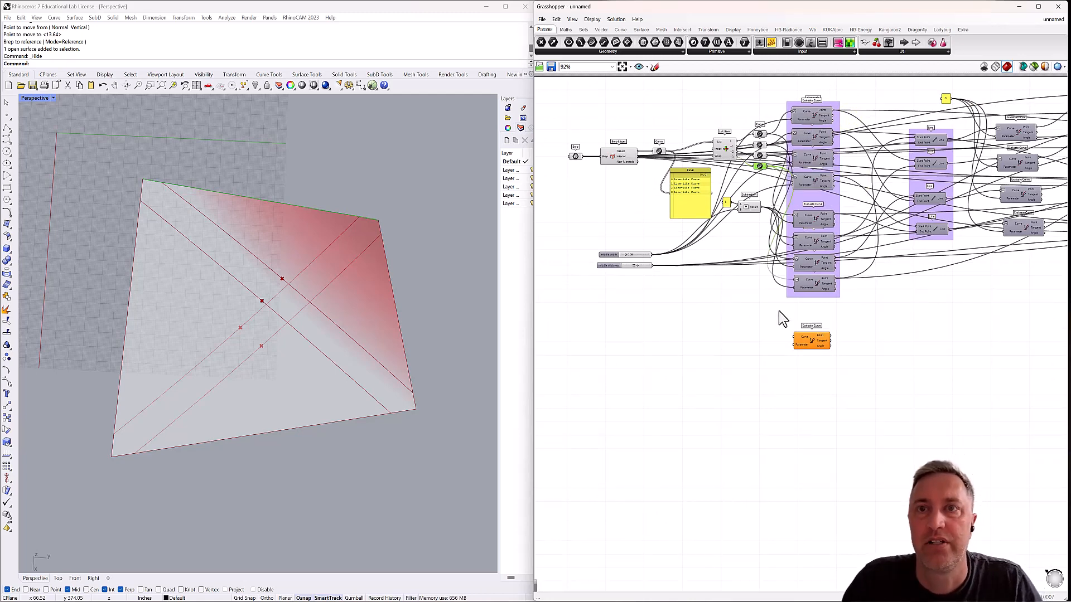
{"action": "double_click", "coordinate": [615, 288]}
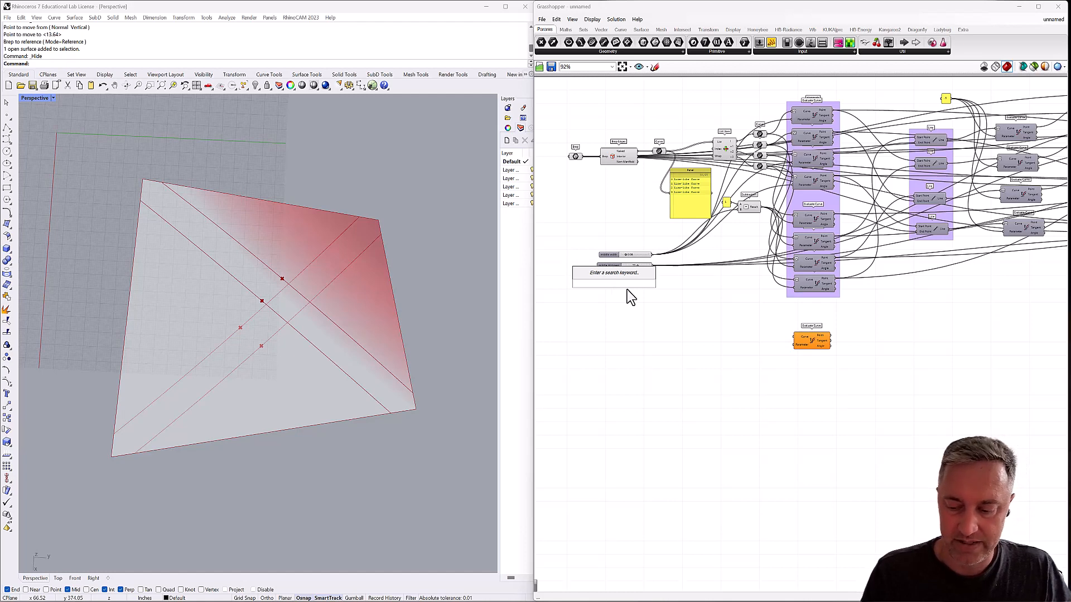
{"action": "type", "text": ".02"}
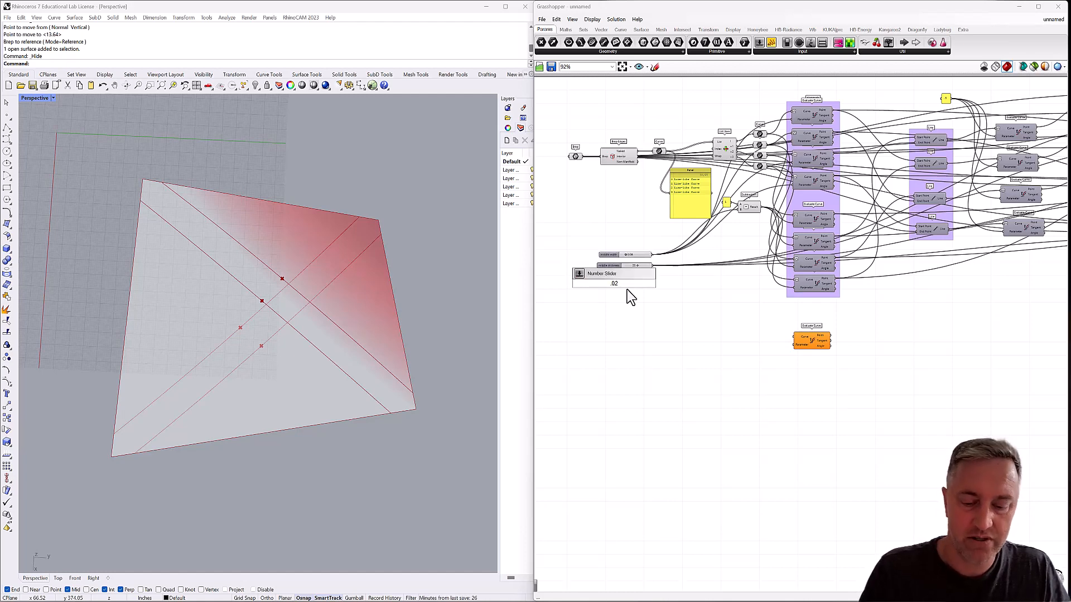
{"action": "type", "text": "<"}
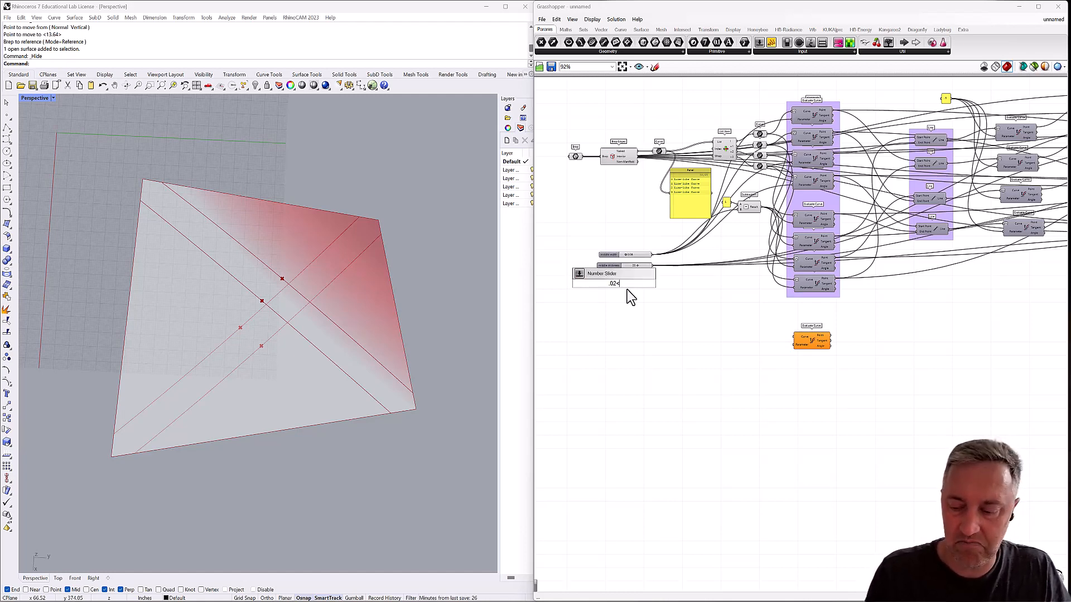
{"action": "type", "text": ".33"}
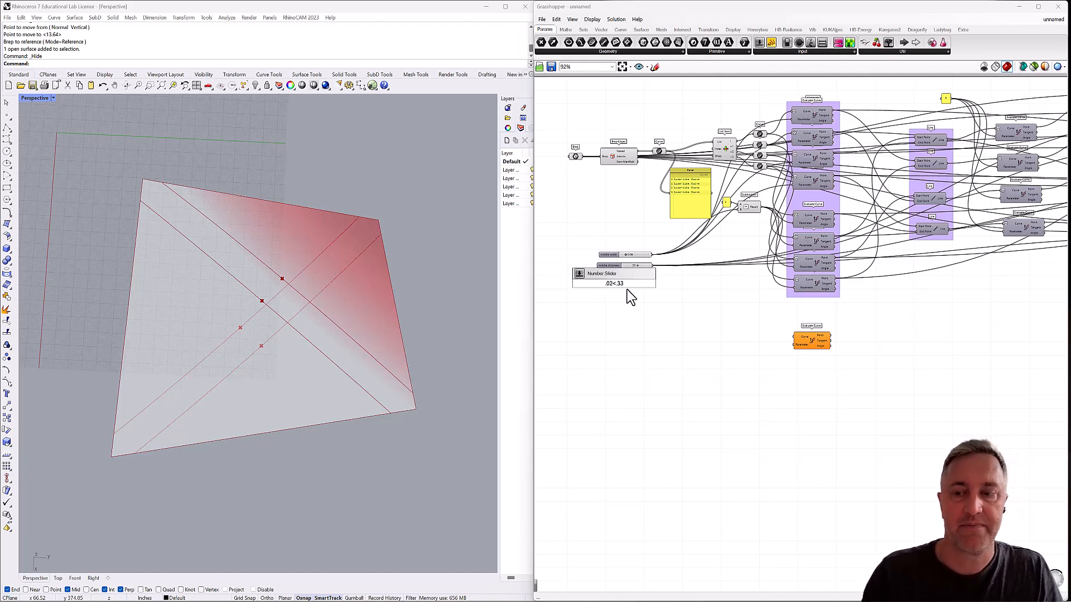
{"action": "key", "text": "Return"}
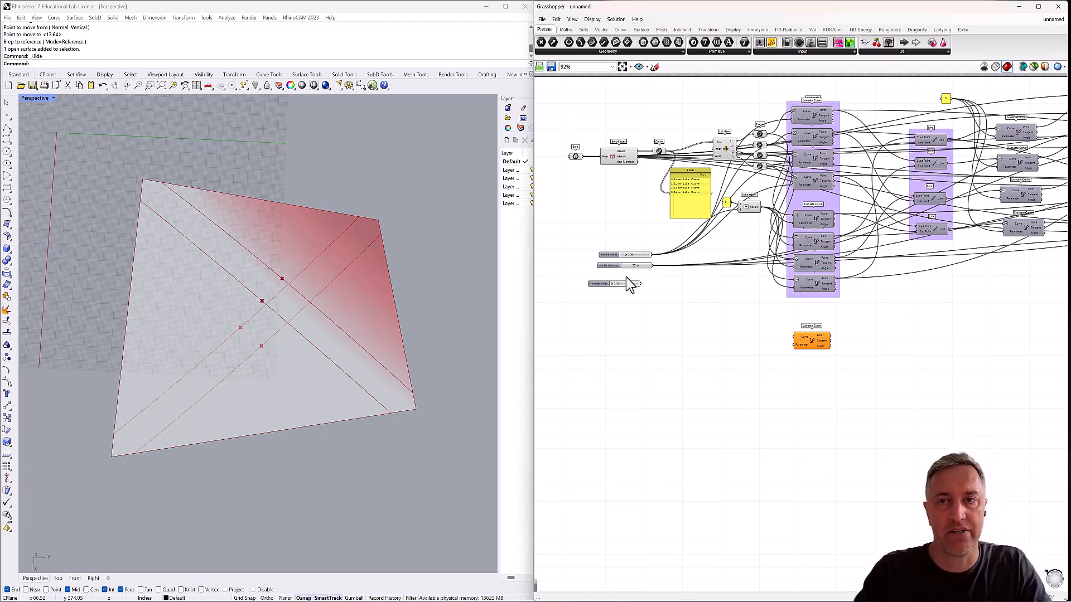
Connect the new slider to the ungrouped Evaluate Curve's Parameter input and reparameterize its Curve input.
{"action": "left_click_drag", "start_coordinate": [641, 283], "coordinate": [792, 347]}
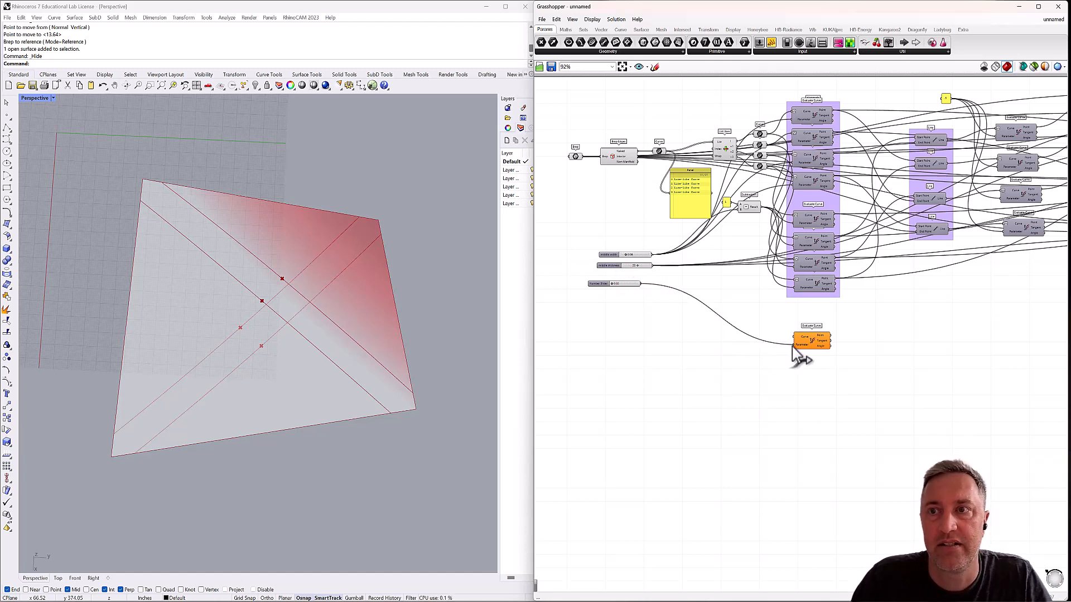
{"action": "right_click", "coordinate": [803, 336]}
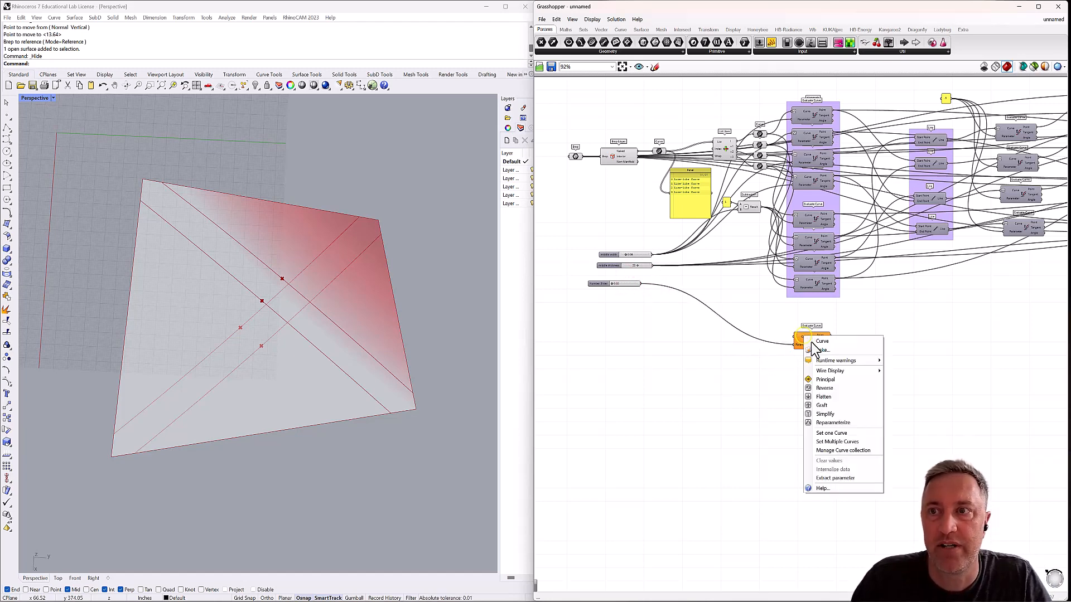
{"action": "left_click", "coordinate": [830, 425]}
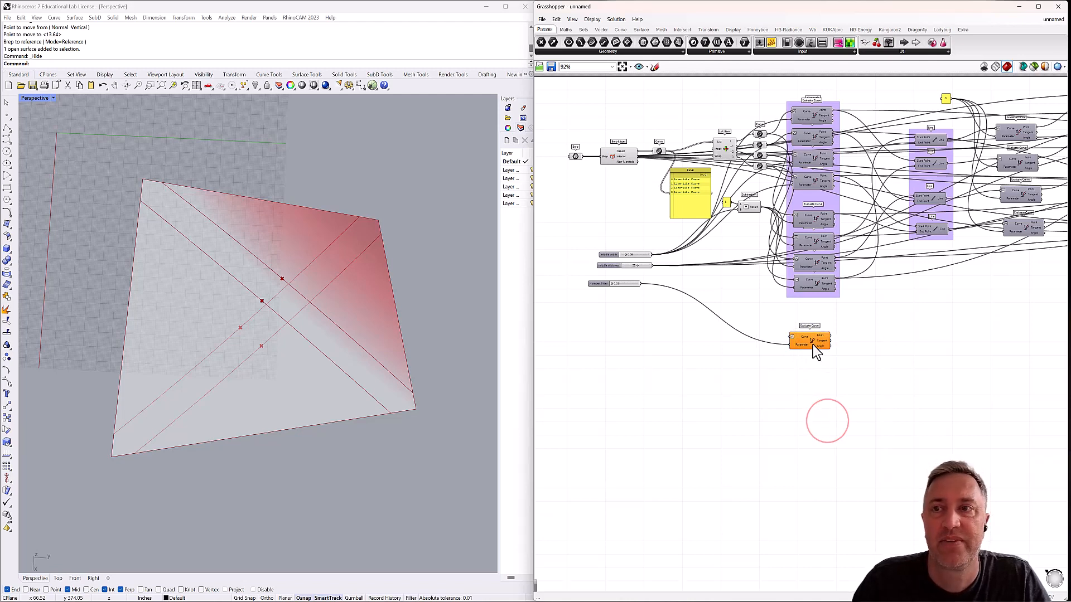
Duplicate the slider-driven Evaluate Curve three times and stack the four components in a column below the group.
{"action": "left_click", "coordinate": [813, 344]}
{"action": "left_click_drag", "start_coordinate": [816, 349], "coordinate": [815, 342]}
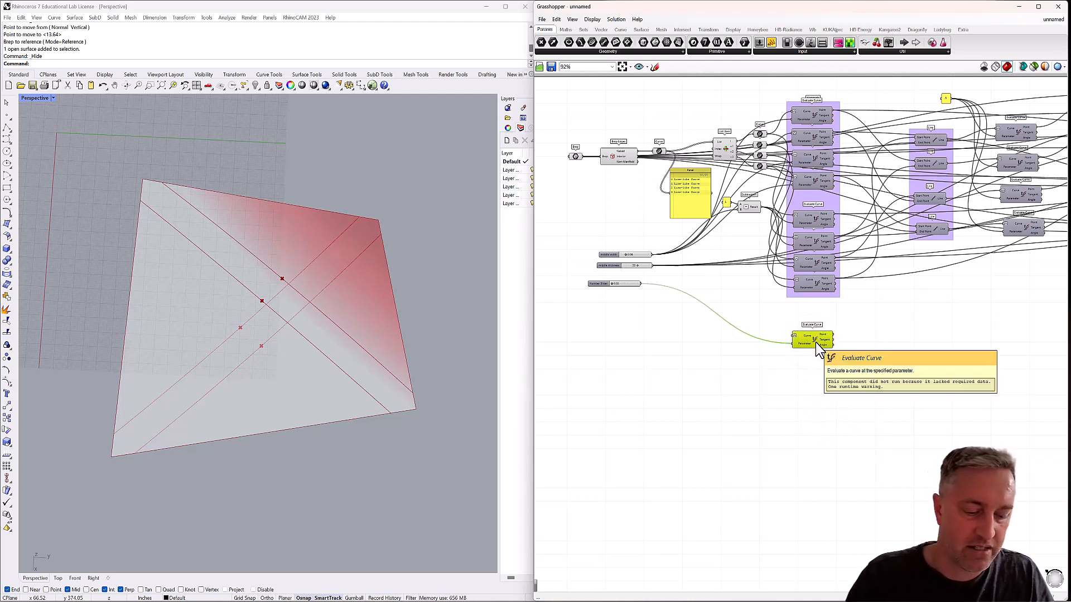
{"action": "left_click_drag", "start_coordinate": [815, 343], "coordinate": [815, 364], "text": "alt"}
{"action": "left_click_drag", "start_coordinate": [848, 319], "coordinate": [795, 386]}
{"action": "key", "text": "ctrl+v"}
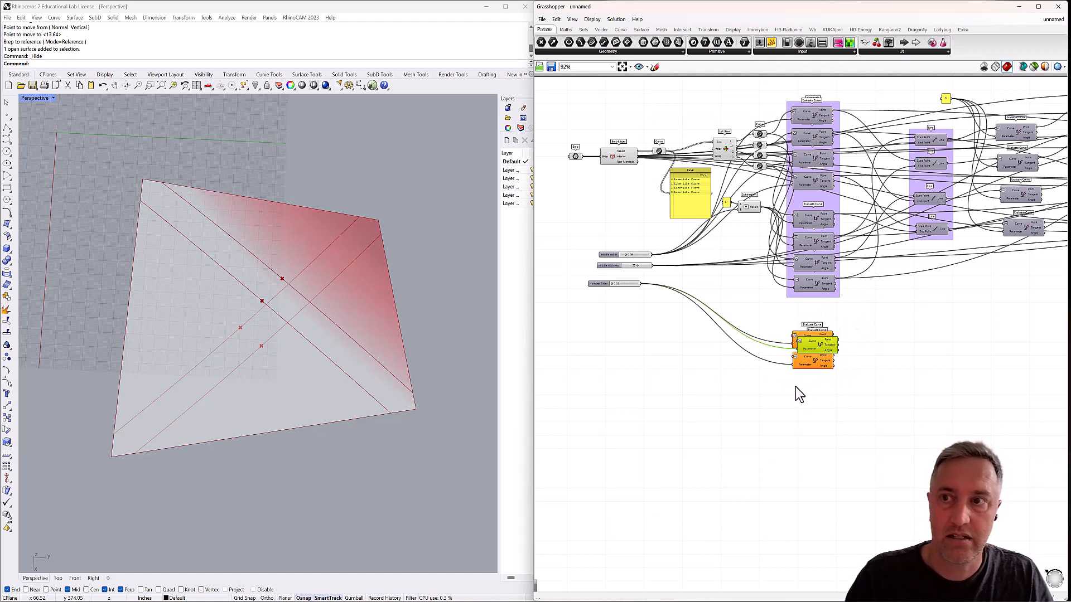
{"action": "left_click_drag", "start_coordinate": [819, 346], "coordinate": [822, 417]}
{"action": "key", "text": "ctrl+v"}
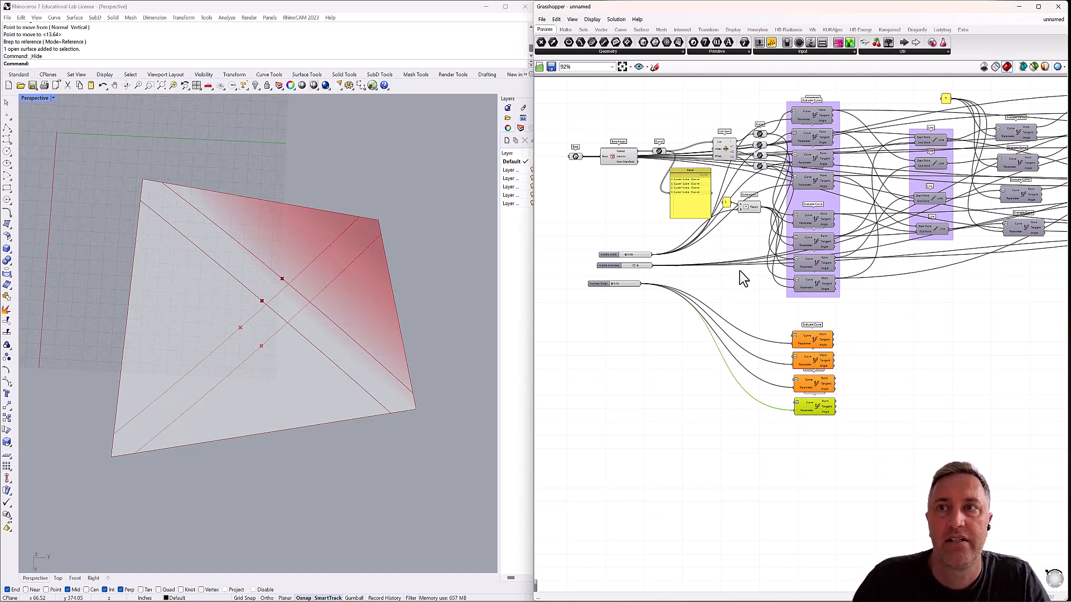
Copy the Subtraction component with its panel of 1 below and connect the new slider to the copy's B input in place of middle width.
{"action": "left_click", "coordinate": [725, 202]}
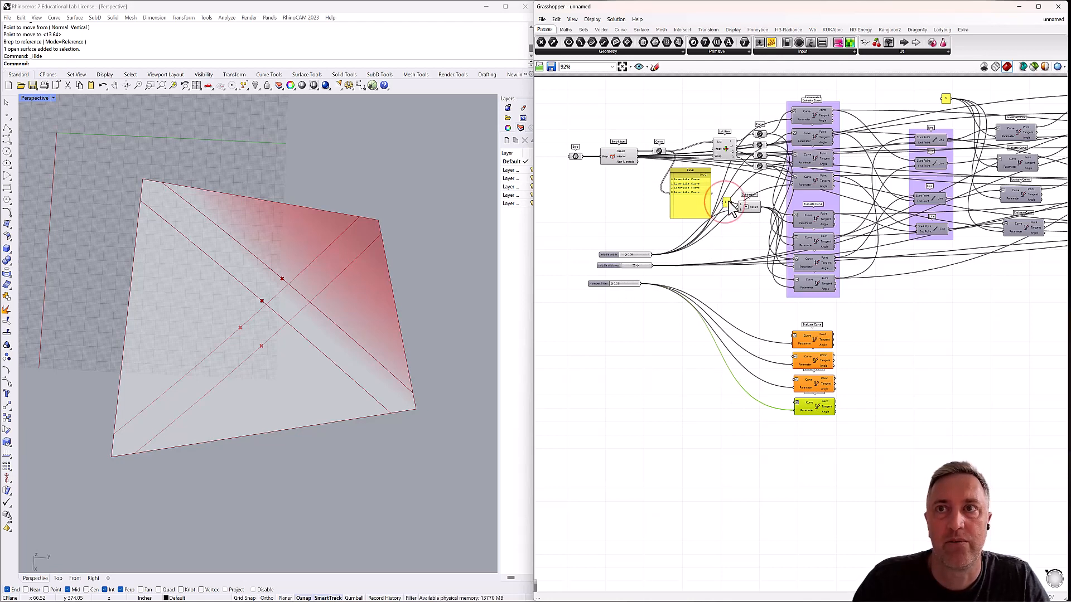
{"action": "left_click", "coordinate": [728, 201]}
{"action": "left_click", "coordinate": [749, 208]}
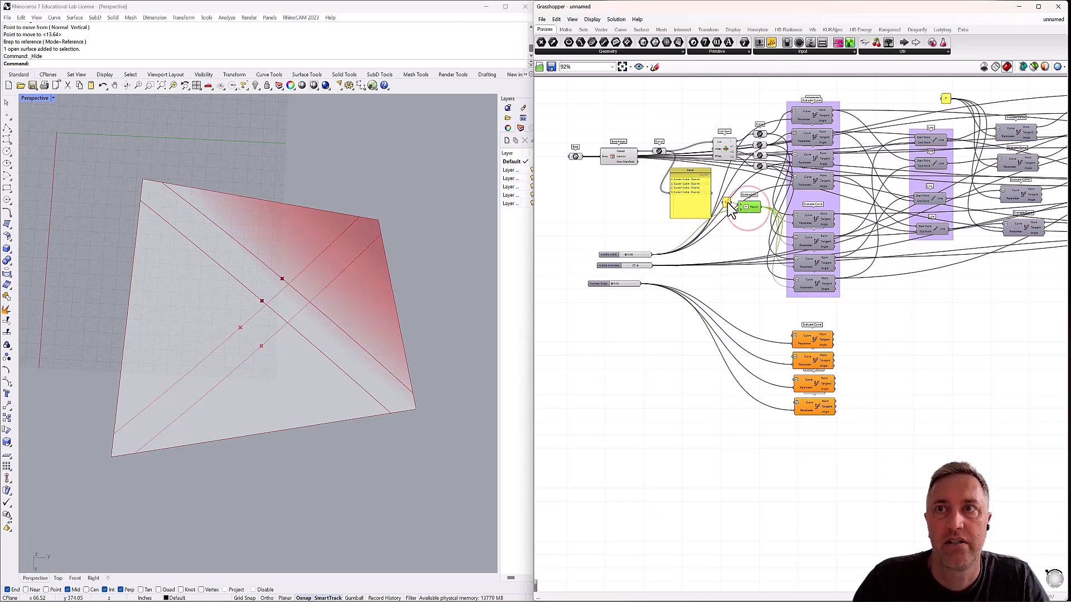
{"action": "scroll", "coordinate": [725, 202], "scroll_direction": "up", "scroll_amount": 3}
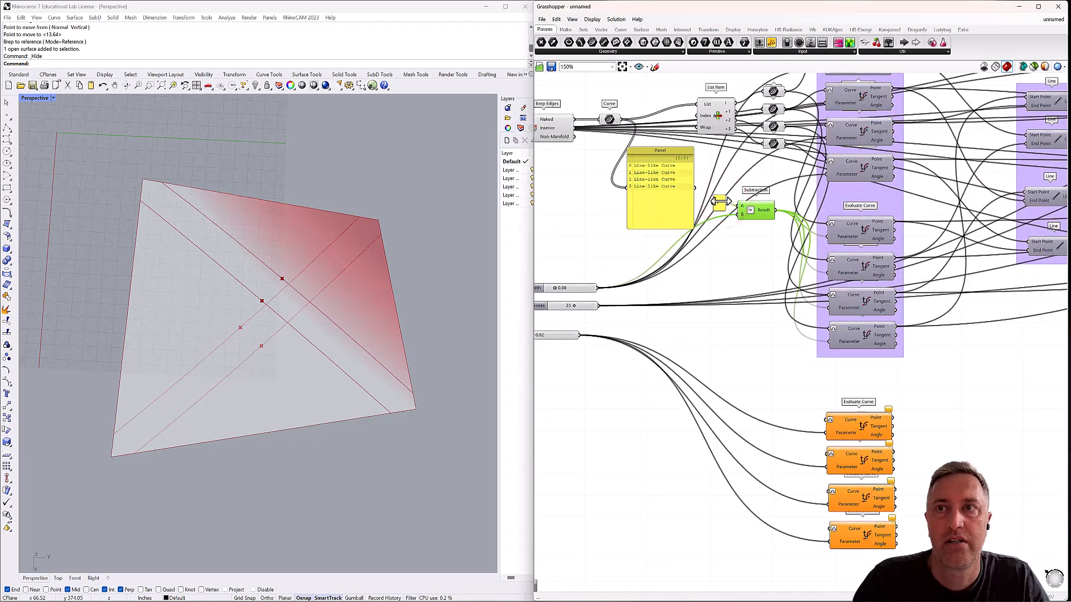
{"action": "left_click", "coordinate": [719, 200]}
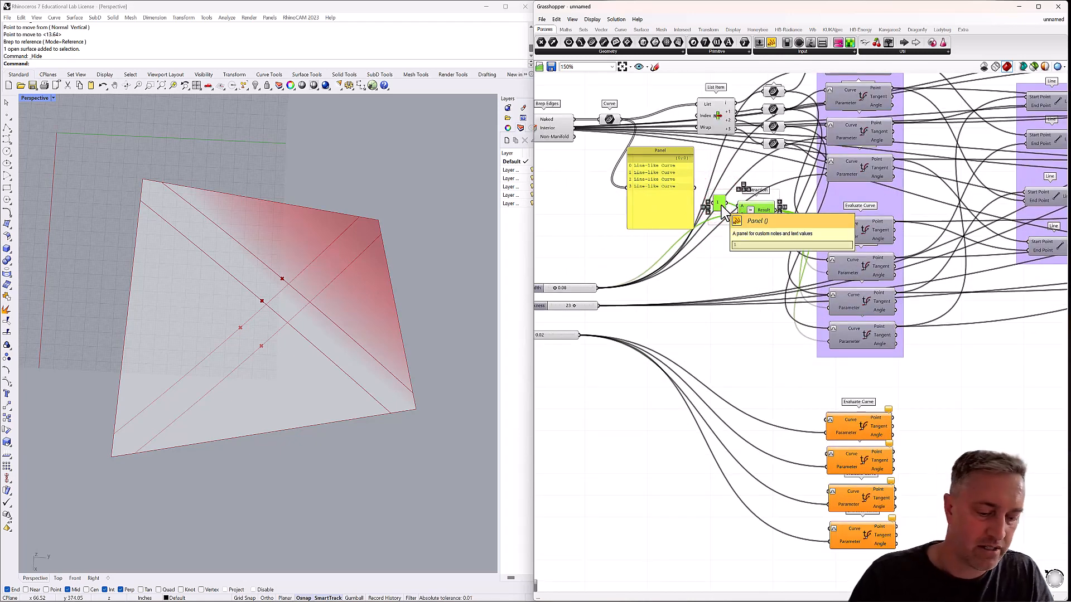
{"action": "left_click_drag", "start_coordinate": [752, 211], "coordinate": [701, 514], "text": "alt"}
{"action": "right_click_drag", "start_coordinate": [726, 445], "coordinate": [764, 308]}
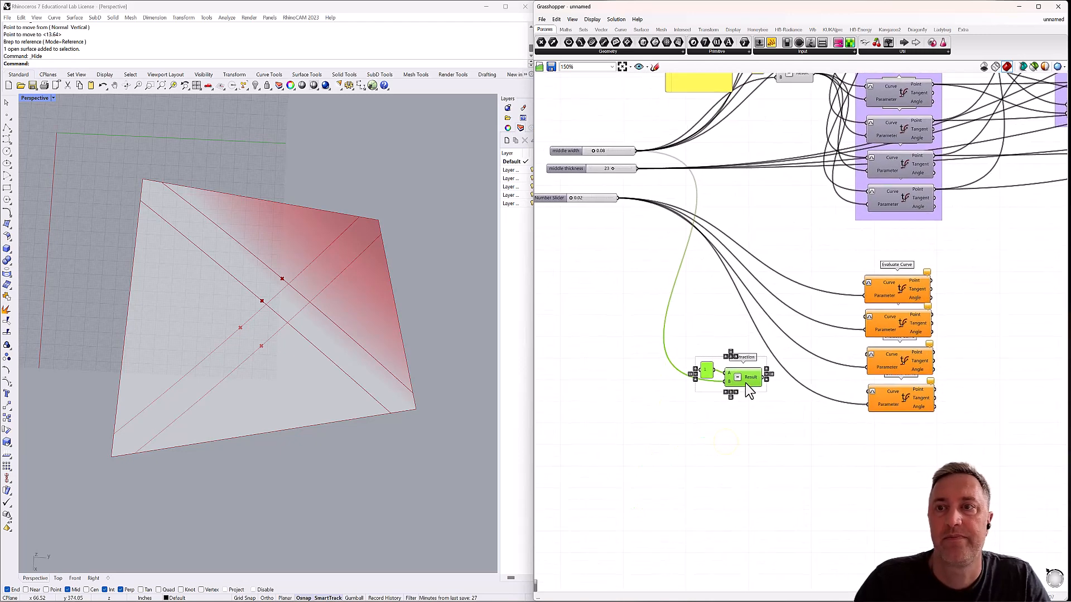
{"action": "left_click_drag", "start_coordinate": [745, 382], "coordinate": [797, 463]}
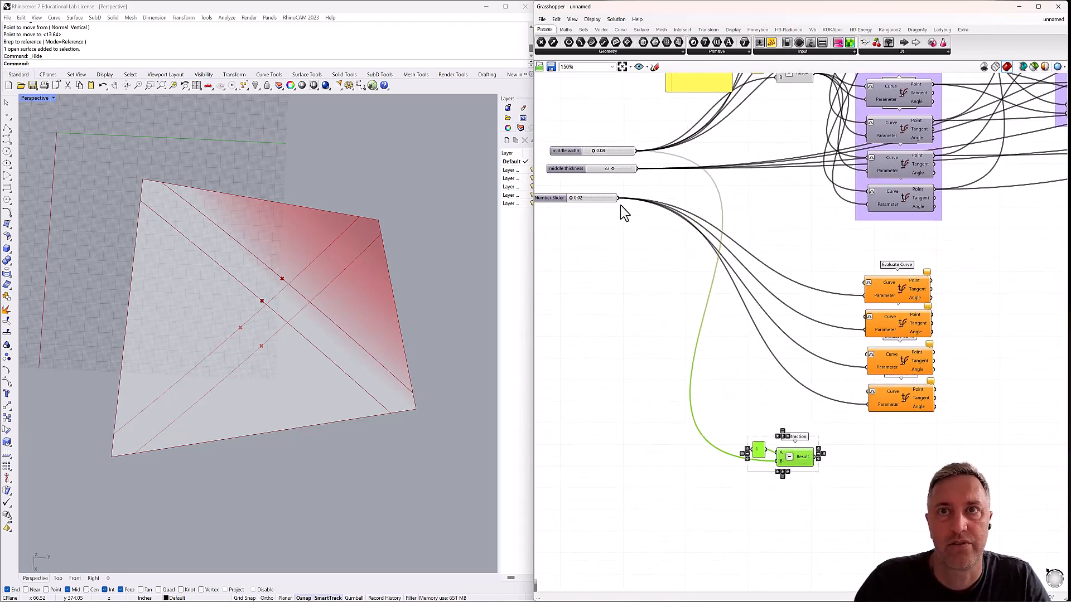
{"action": "left_click_drag", "start_coordinate": [687, 287], "coordinate": [747, 454]}
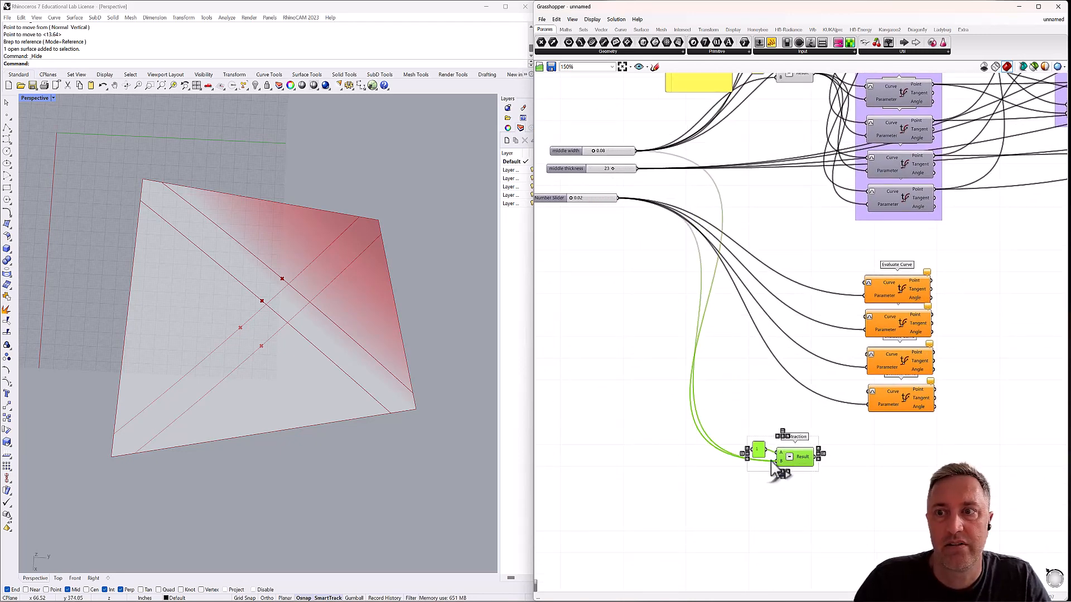
Duplicate the four ungrouped Evaluate Curve components and place the copies in a column beneath them, beside the copied Subtraction.
{"action": "right_click_drag", "start_coordinate": [837, 437], "coordinate": [786, 384]}
{"action": "left_click_drag", "start_coordinate": [909, 211], "coordinate": [808, 376]}
{"action": "left_click_drag", "start_coordinate": [839, 308], "coordinate": [843, 312], "text": "alt"}
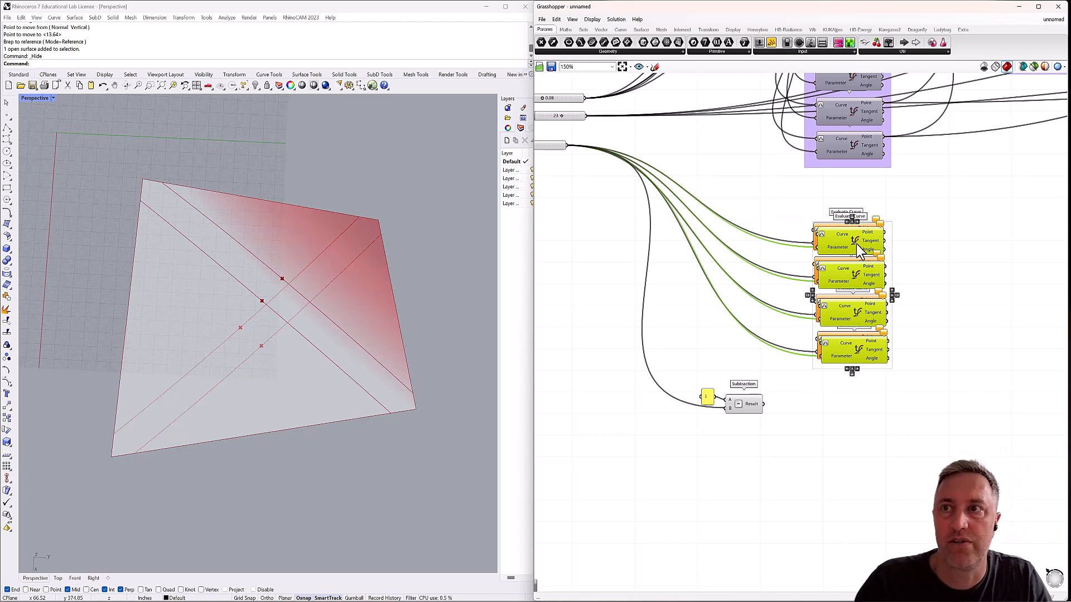
{"action": "left_click_drag", "start_coordinate": [859, 252], "coordinate": [851, 406], "text": "alt"}
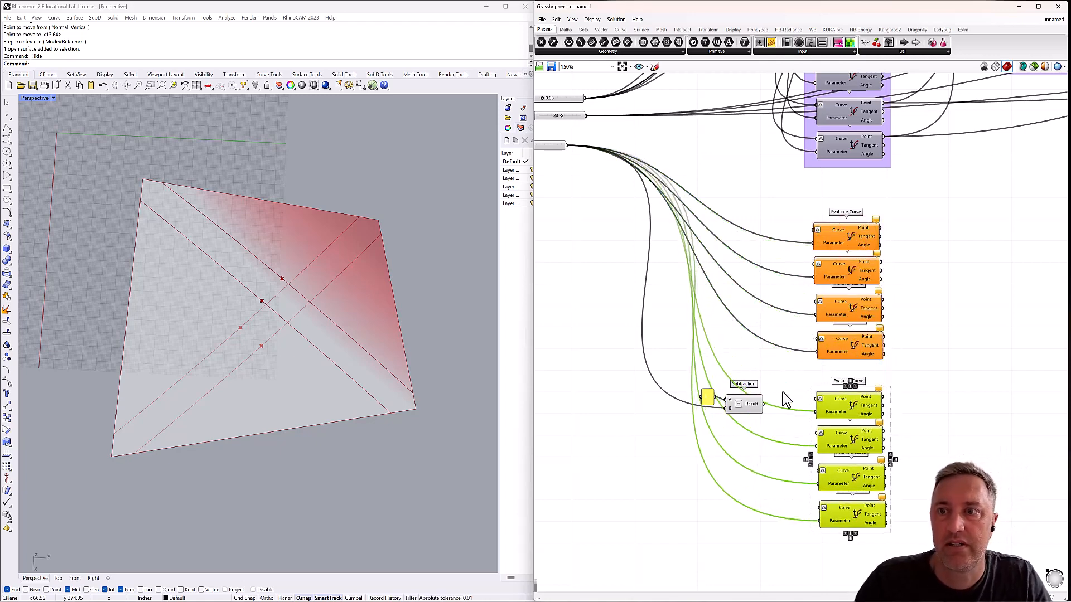
Connect the copied Subtraction's Result to the Parameter inputs of the four lower Evaluate Curve components, replacing the slider wires.
{"action": "left_click_drag", "start_coordinate": [763, 406], "coordinate": [815, 447]}
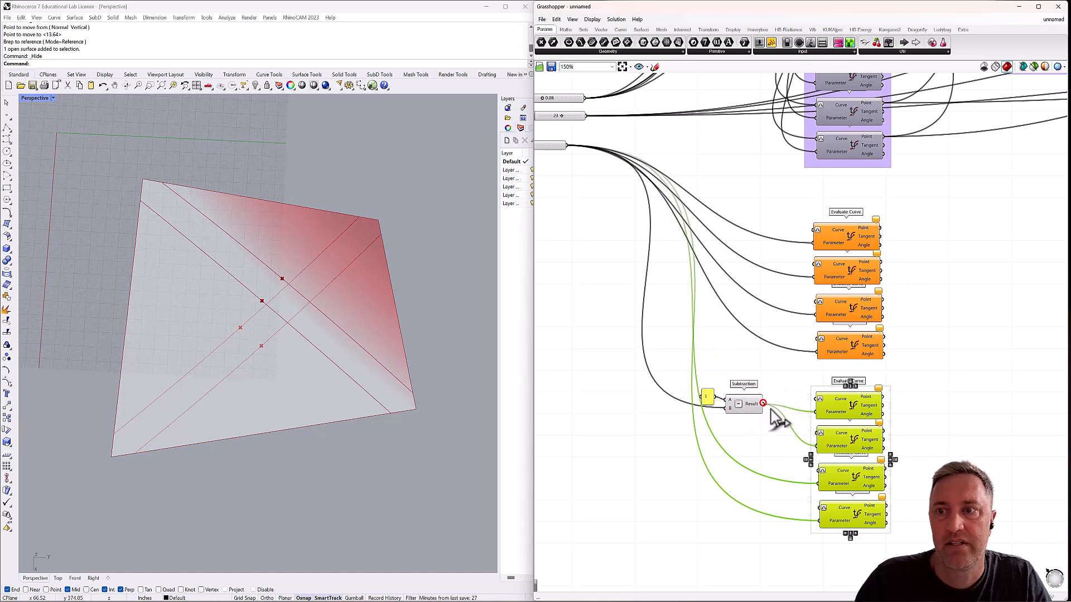
{"action": "left_click_drag", "start_coordinate": [763, 405], "coordinate": [819, 520]}
{"action": "left_click", "coordinate": [749, 481]}
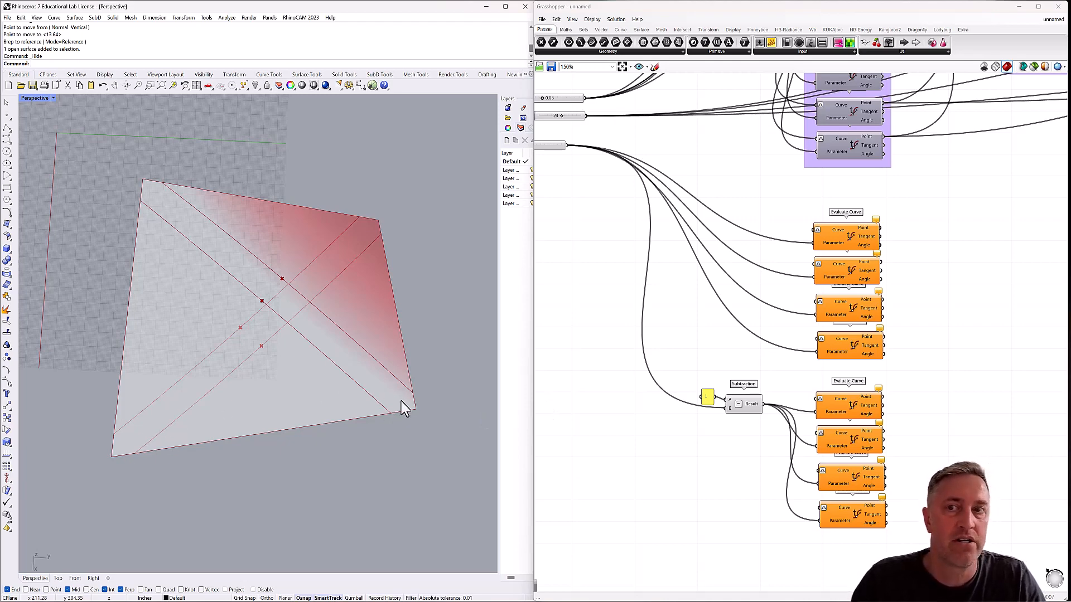
Align the new number slider under the middle thickness slider and rename it "edge limits".
{"action": "scroll", "coordinate": [692, 344], "scroll_direction": "down", "scroll_amount": 1}
{"action": "right_click_drag", "start_coordinate": [692, 345], "coordinate": [731, 360]}
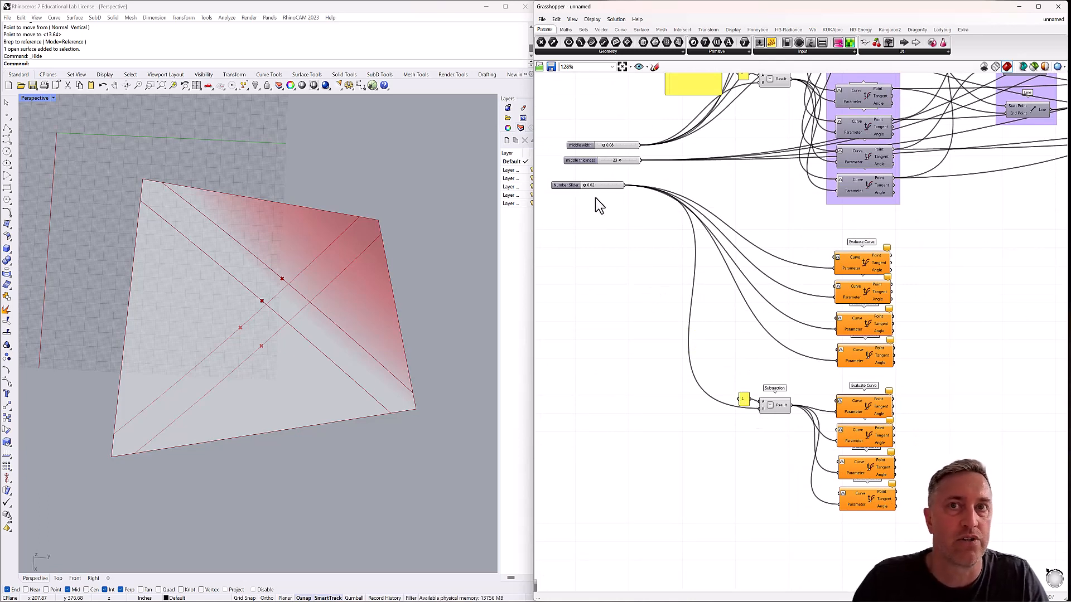
{"action": "left_click_drag", "start_coordinate": [575, 190], "coordinate": [587, 185]}
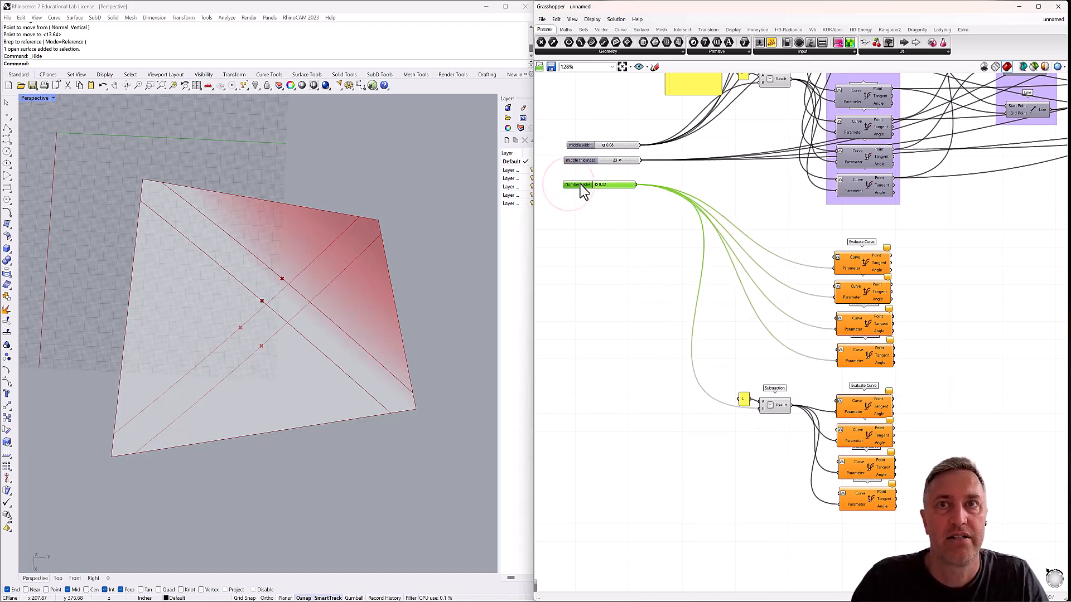
{"action": "double_click", "coordinate": [578, 185]}
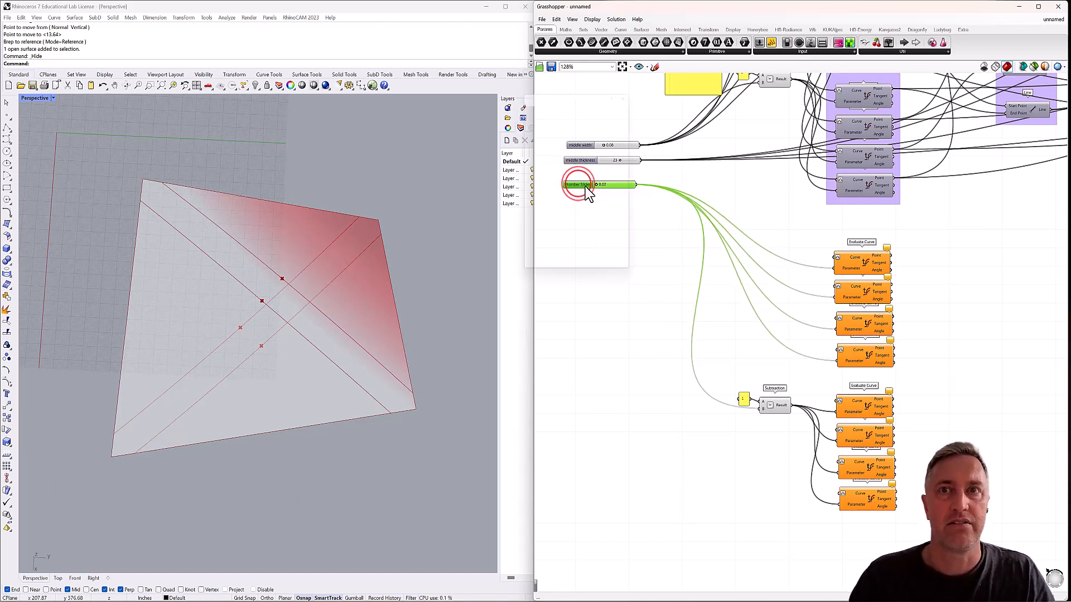
{"action": "left_click_drag", "start_coordinate": [593, 114], "coordinate": [560, 113]}
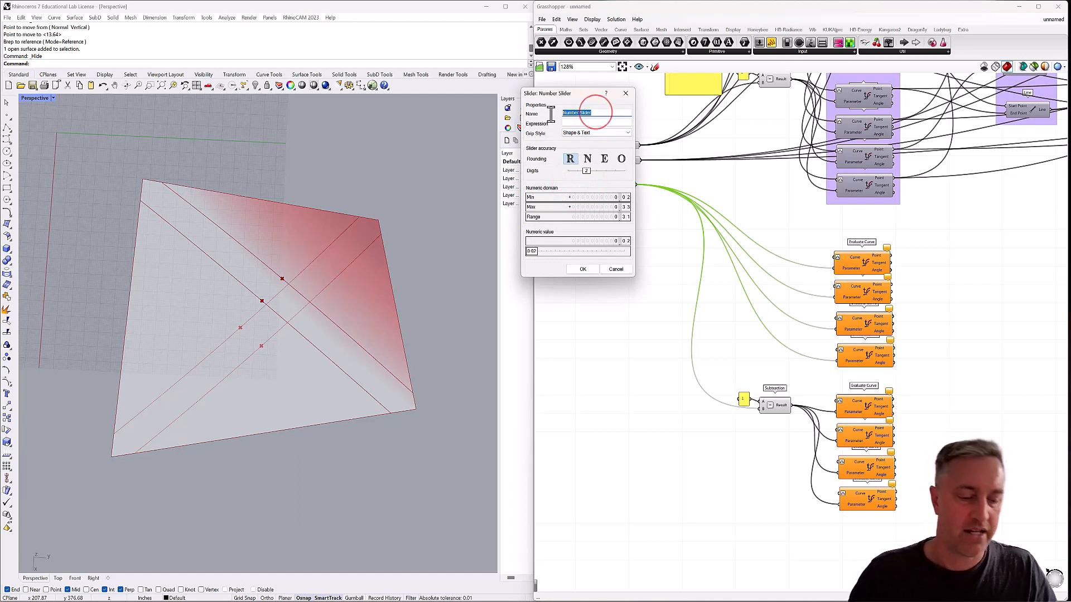
{"action": "type", "text": "edge limits"}
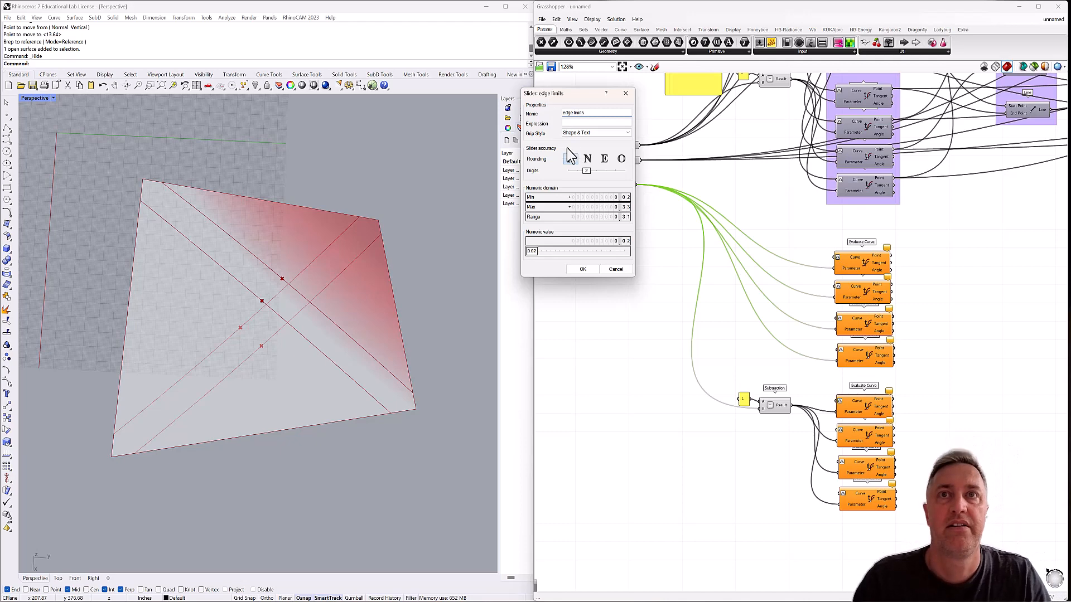
{"action": "left_click", "coordinate": [576, 269]}
Connect the four edge Curve parameters in order to the Curve inputs of the four slider-driven Evaluate Curve components.
{"action": "right_click_drag", "start_coordinate": [796, 258], "coordinate": [765, 325]}
{"action": "scroll", "coordinate": [768, 287], "scroll_direction": "down", "scroll_amount": 1}
{"action": "right_click_drag", "start_coordinate": [767, 284], "coordinate": [754, 294]}
{"action": "scroll", "coordinate": [754, 292], "scroll_direction": "down", "scroll_amount": 1}
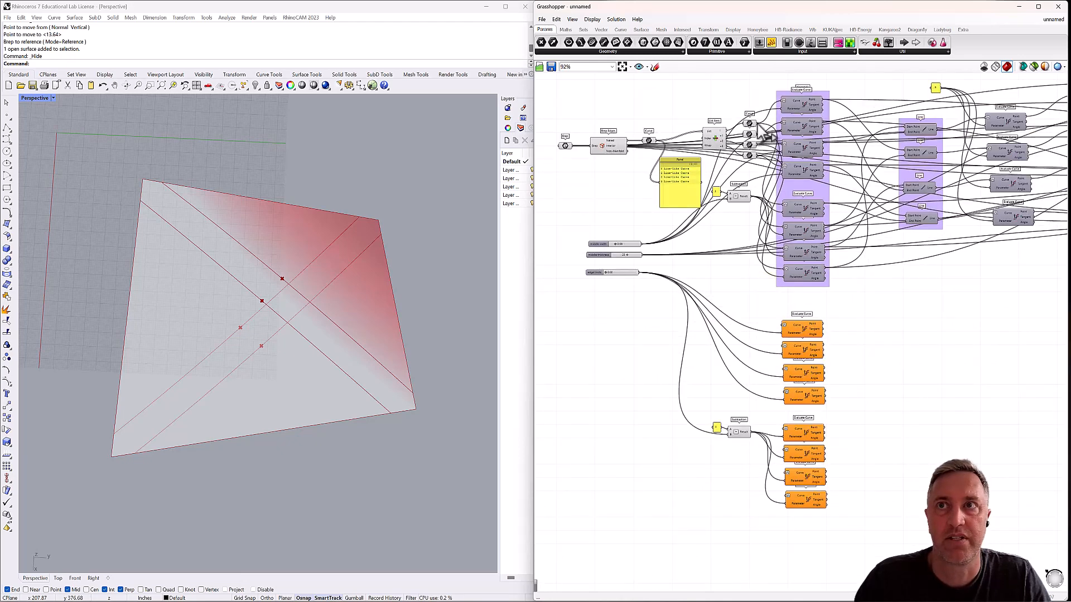
{"action": "left_click_drag", "start_coordinate": [757, 123], "coordinate": [785, 326]}
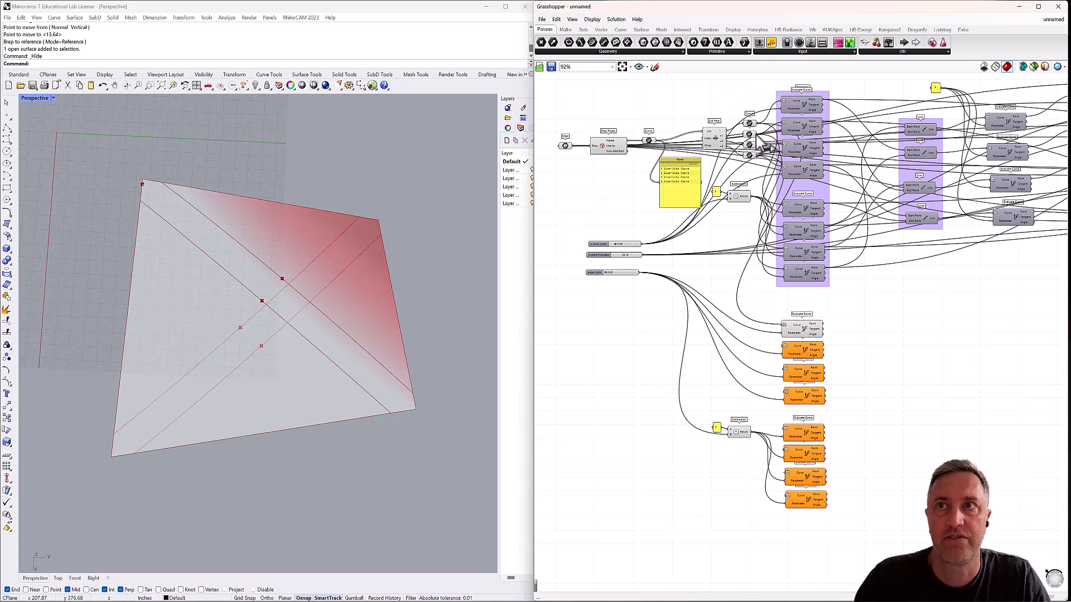
{"action": "left_click_drag", "start_coordinate": [757, 135], "coordinate": [784, 347]}
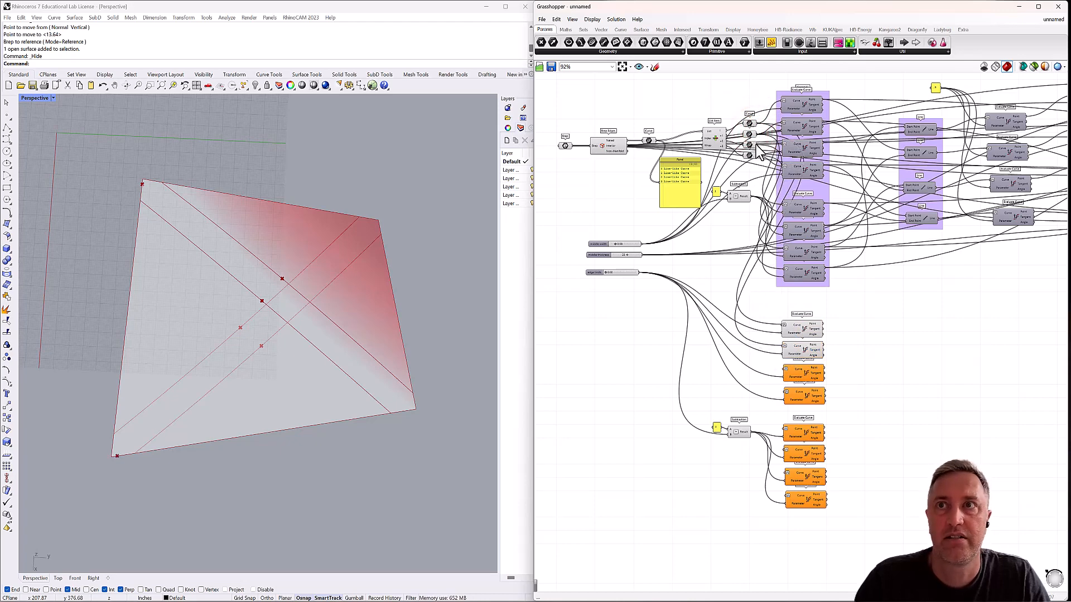
{"action": "left_click_drag", "start_coordinate": [756, 144], "coordinate": [785, 369]}
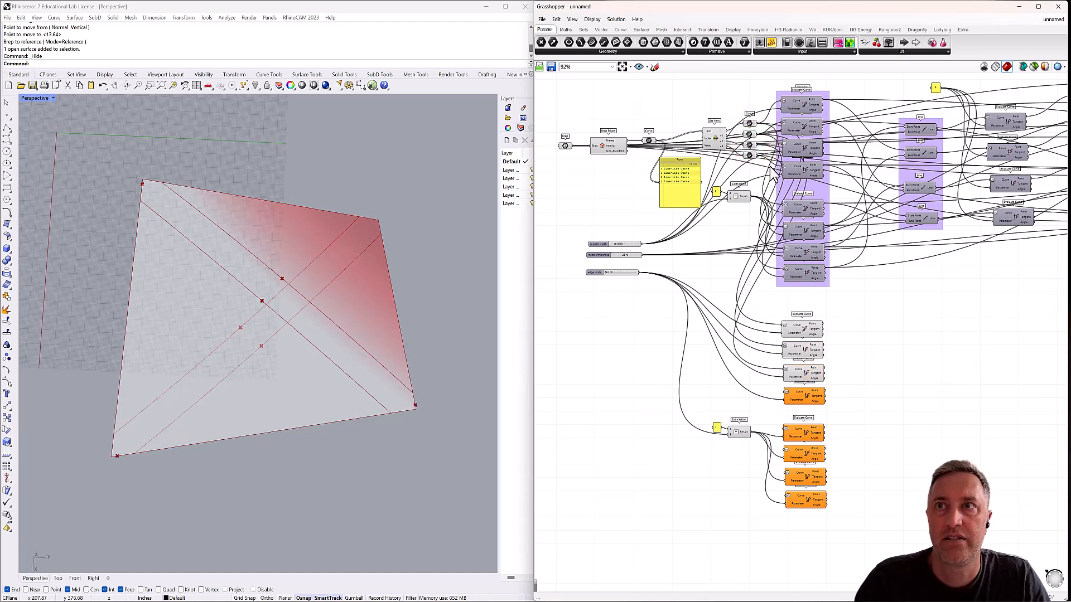
{"action": "left_click_drag", "start_coordinate": [756, 156], "coordinate": [785, 397]}
Connect the four edge Curve parameters in order to the Curve inputs of the four Subtraction-driven Evaluate Curve components.
{"action": "left_click_drag", "start_coordinate": [759, 128], "coordinate": [786, 431]}
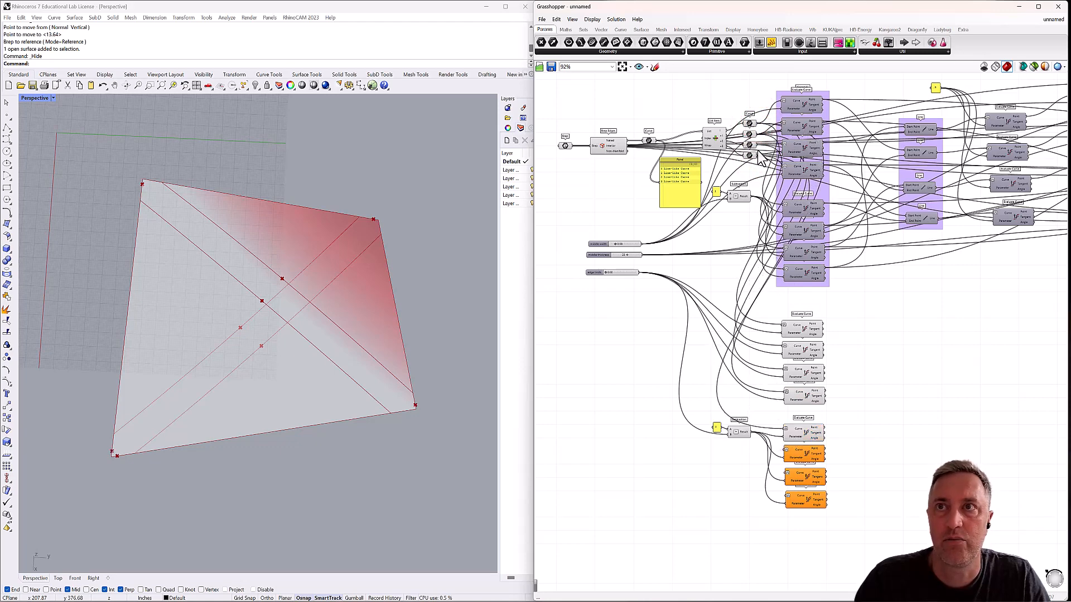
{"action": "left_click_drag", "start_coordinate": [757, 137], "coordinate": [785, 450]}
{"action": "left_click_drag", "start_coordinate": [759, 145], "coordinate": [786, 473]}
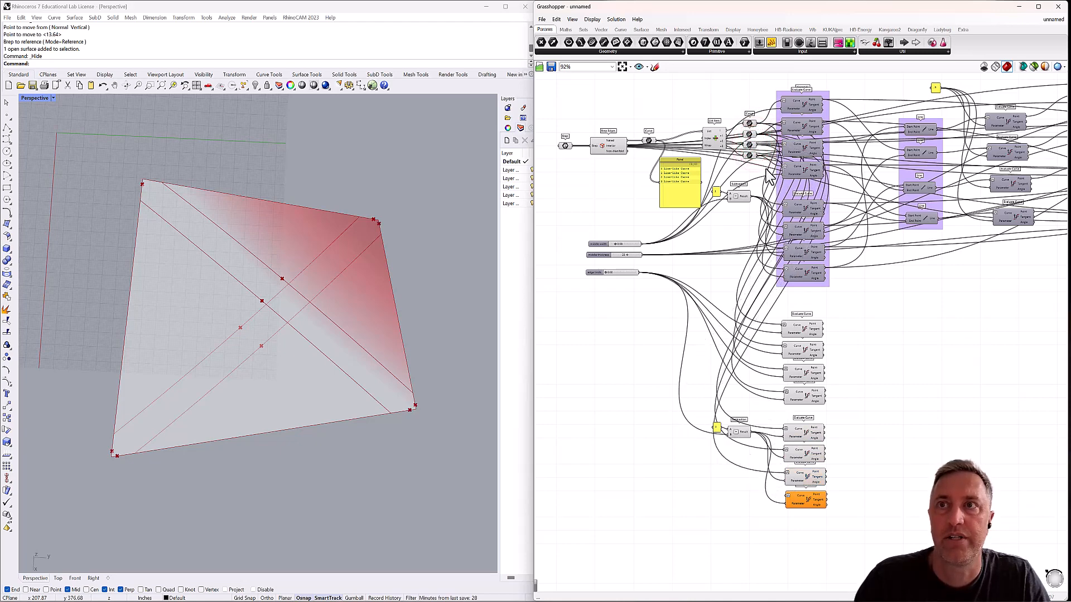
{"action": "left_click_drag", "start_coordinate": [759, 158], "coordinate": [785, 492]}
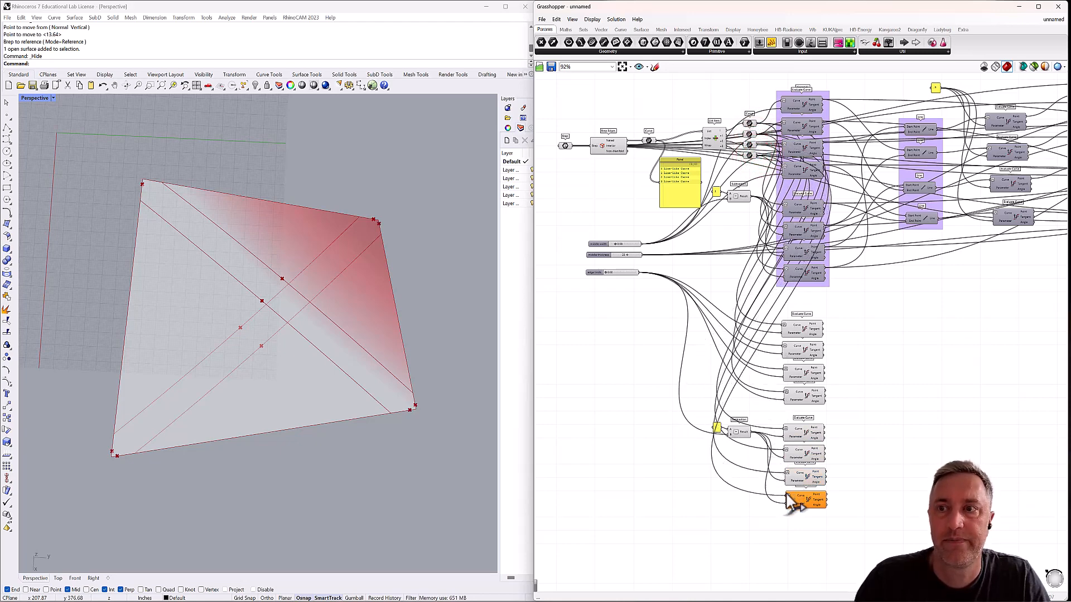
Select the eight new edge Evaluate Curve components and raise the edge limits slider to spread their points away from the panel corners.
{"action": "left_click_drag", "start_coordinate": [836, 310], "coordinate": [786, 510]}
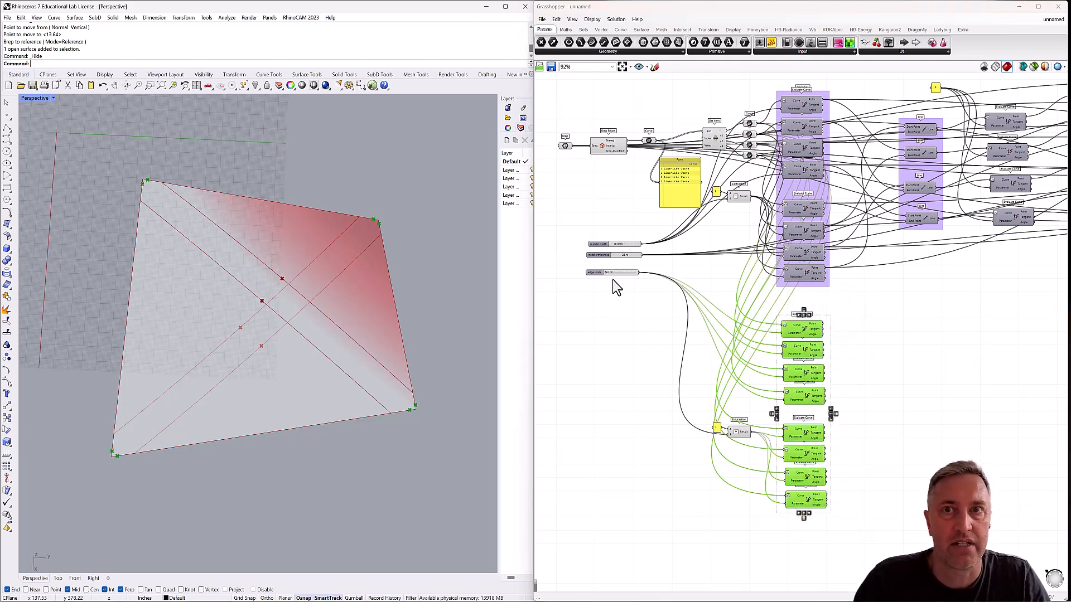
{"action": "left_click_drag", "start_coordinate": [607, 274], "coordinate": [629, 282]}
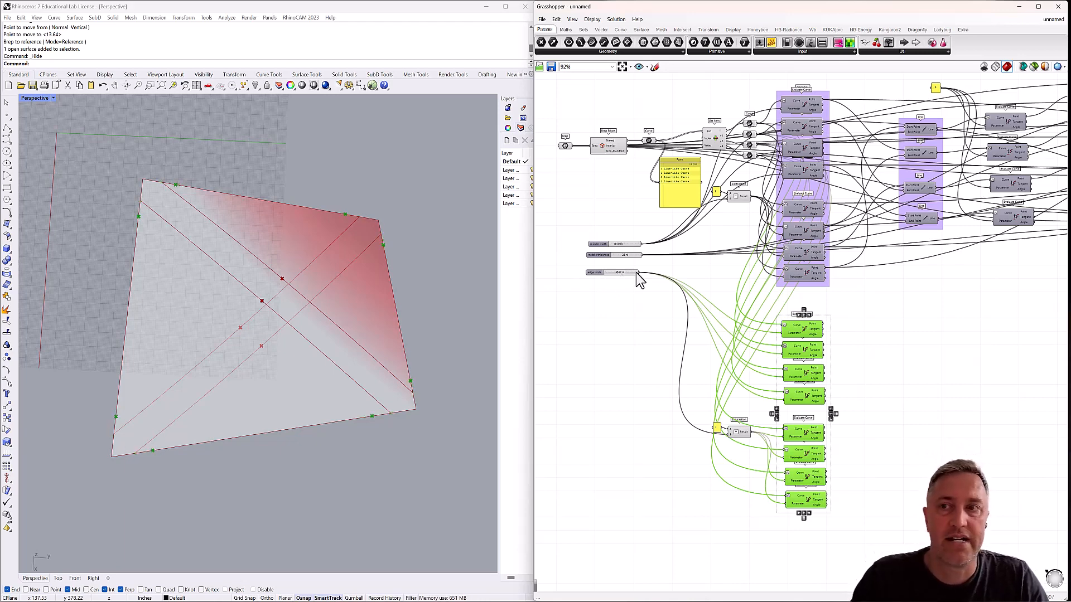
{"action": "left_click", "coordinate": [901, 350]}
Add a Line component and connect the first slider-driven Evaluate Curve's Point to its Start Point.
{"action": "right_click_drag", "start_coordinate": [902, 347], "coordinate": [820, 344]}
{"action": "double_click", "coordinate": [815, 326]}
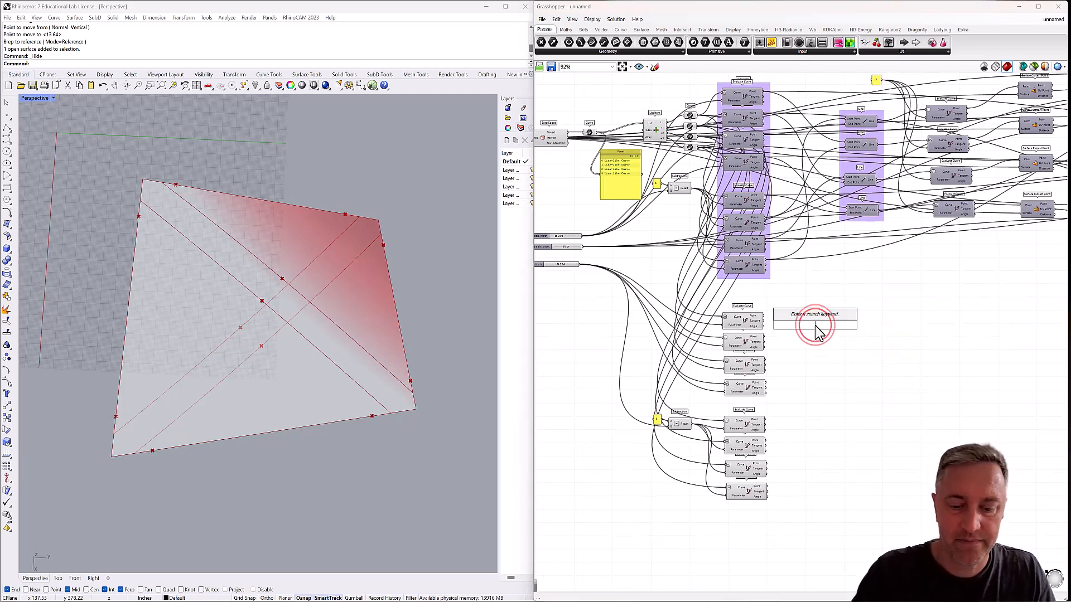
{"action": "type", "text": "line"}
{"action": "left_click", "coordinate": [816, 314]}
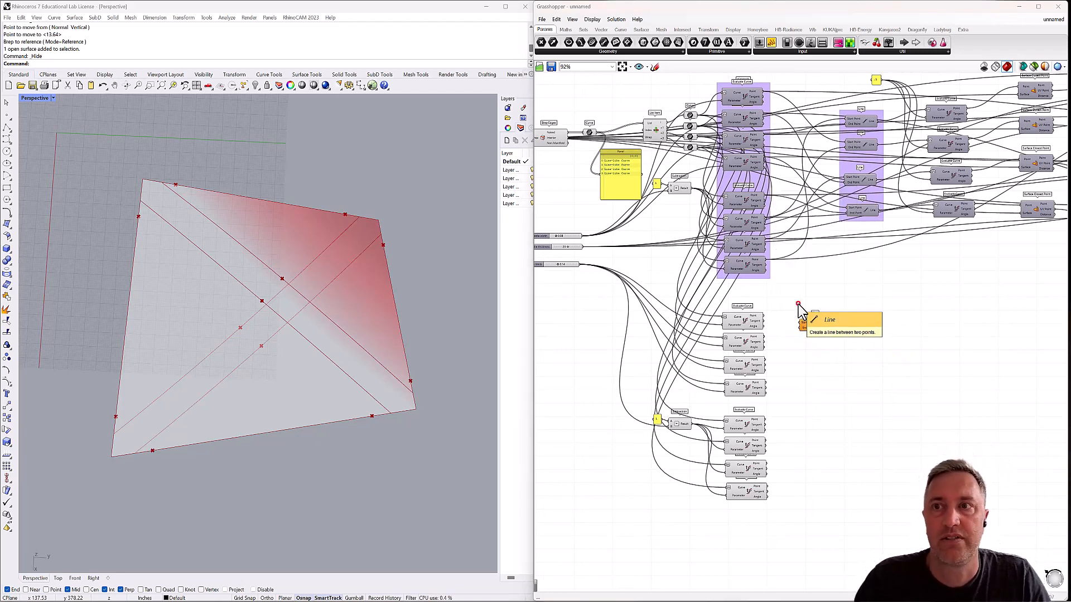
{"action": "left_click", "coordinate": [752, 327]}
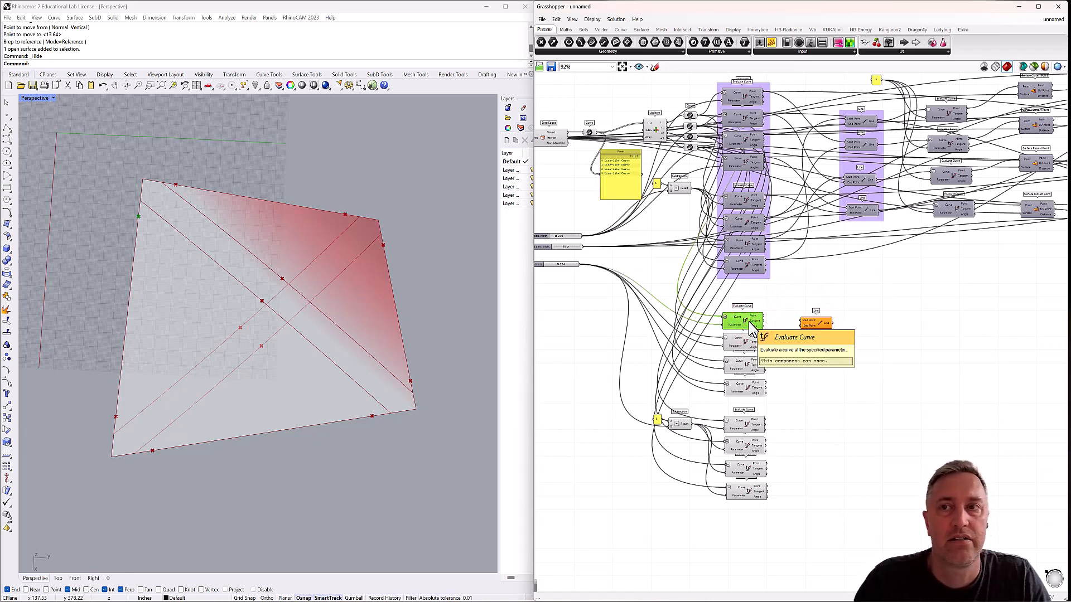
{"action": "left_click_drag", "start_coordinate": [763, 318], "coordinate": [803, 322]}
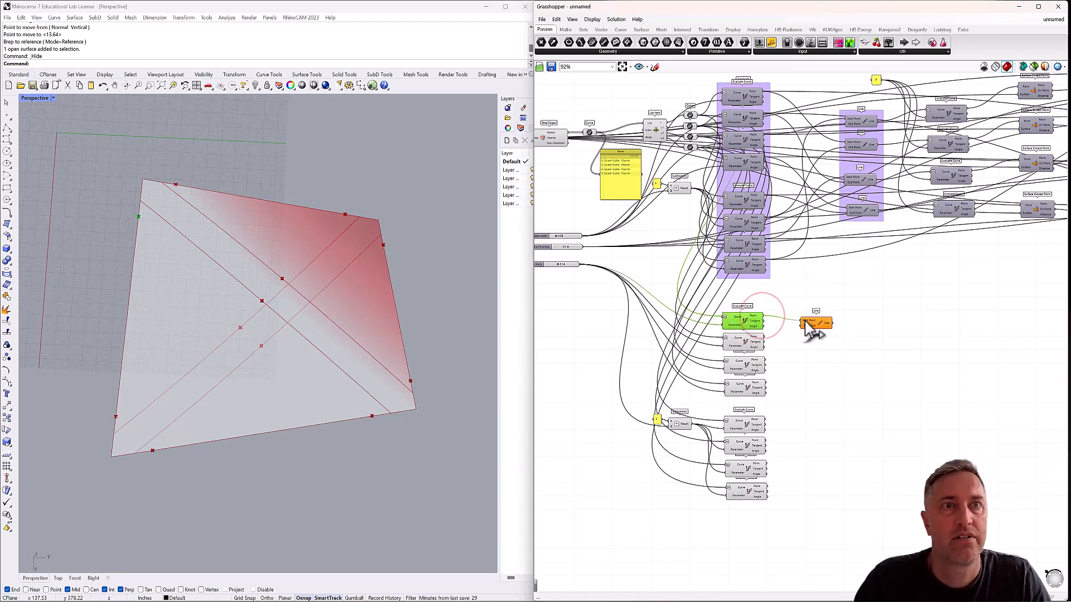
Identify the opposite edge point and connect the third Subtraction-driven Evaluate Curve's Point to the Line's End Point, moving the Line farther right.
{"action": "left_click", "coordinate": [749, 343]}
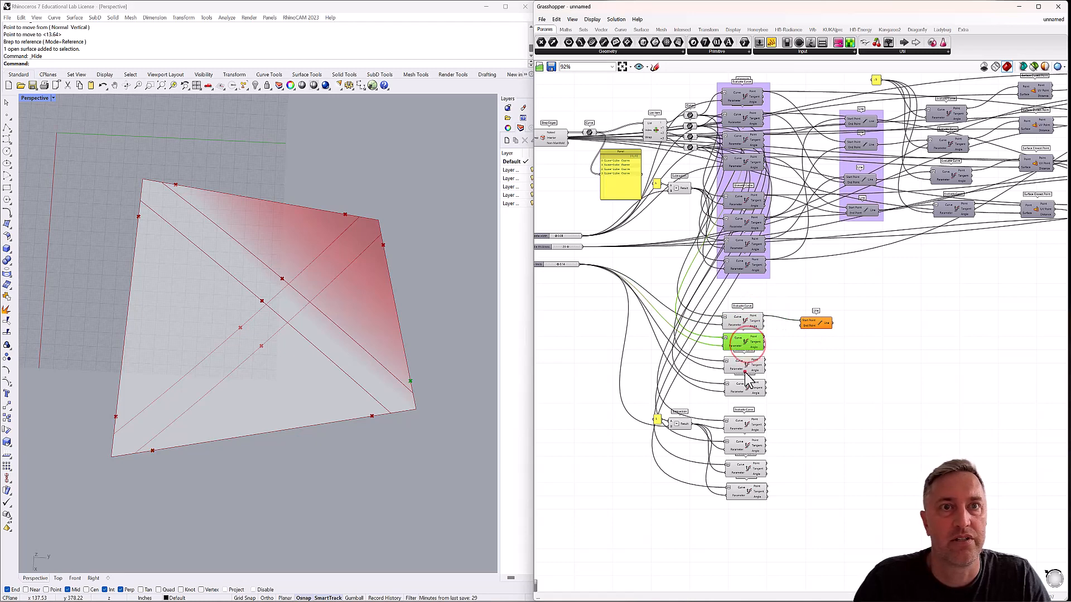
{"action": "left_click", "coordinate": [746, 365]}
{"action": "left_click", "coordinate": [744, 389]}
{"action": "left_click", "coordinate": [745, 425]}
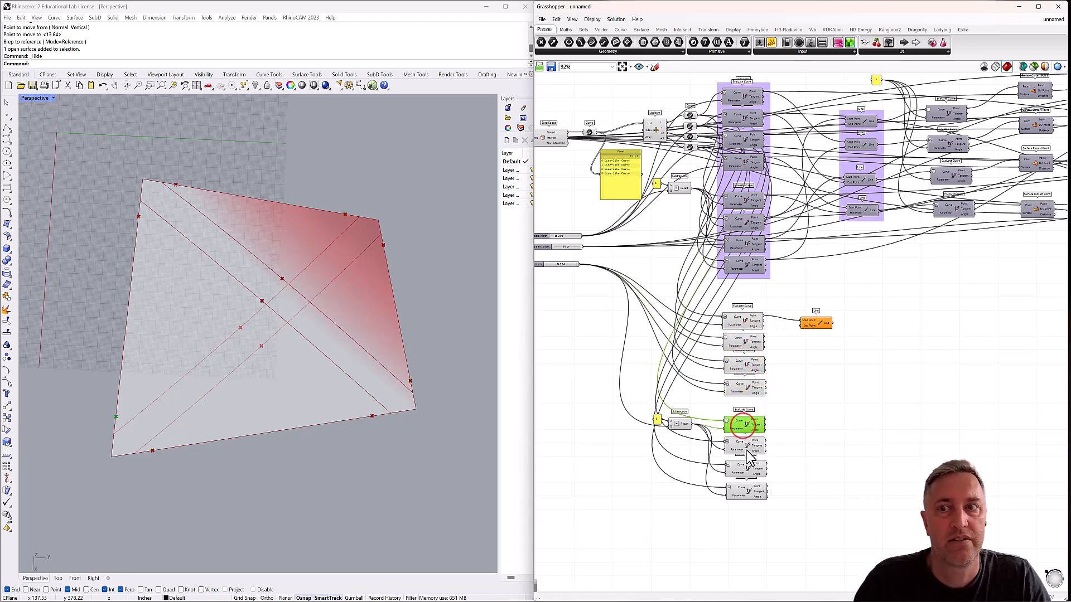
{"action": "left_click", "coordinate": [748, 444]}
{"action": "left_click", "coordinate": [746, 468]}
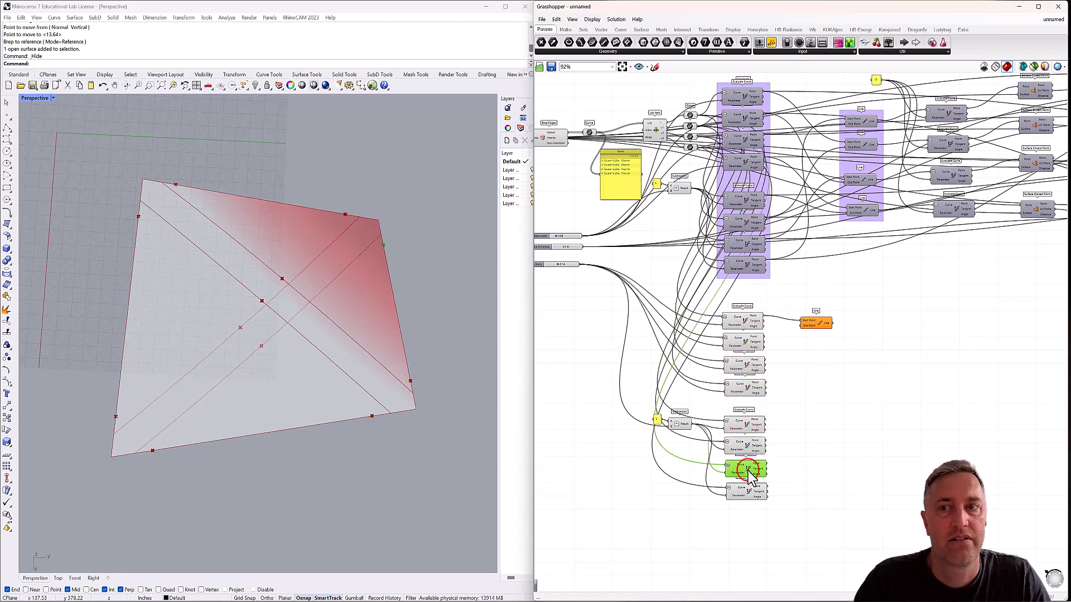
{"action": "left_click_drag", "start_coordinate": [790, 446], "coordinate": [850, 334]}
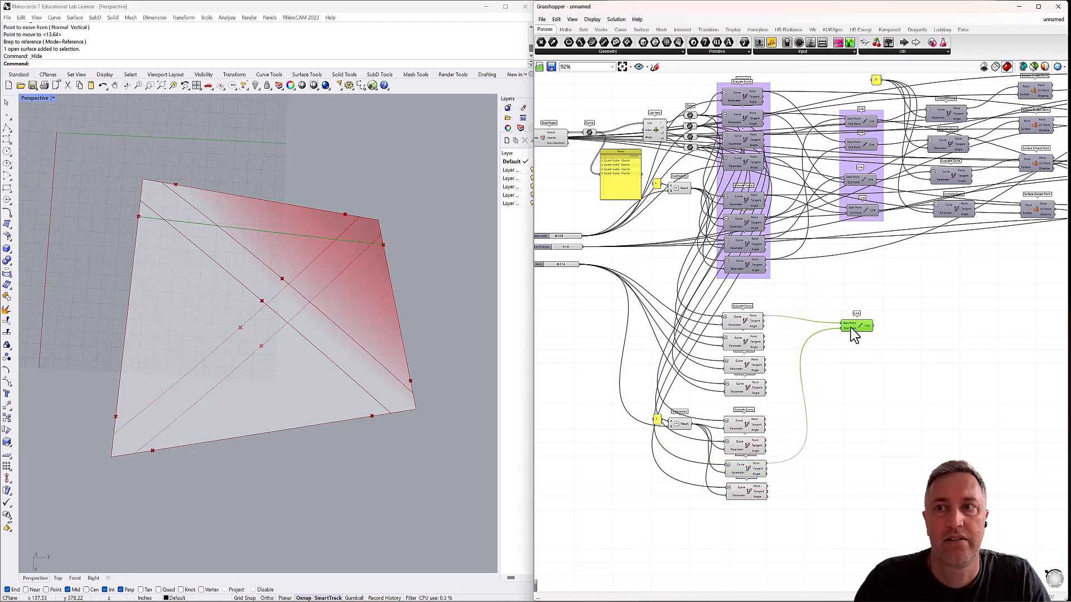
Add a second Line component and copy it twice, stacking all four Lines in a column.
{"action": "left_click", "coordinate": [848, 349]}
{"action": "double_click", "coordinate": [849, 353]}
{"action": "type", "text": "line"}
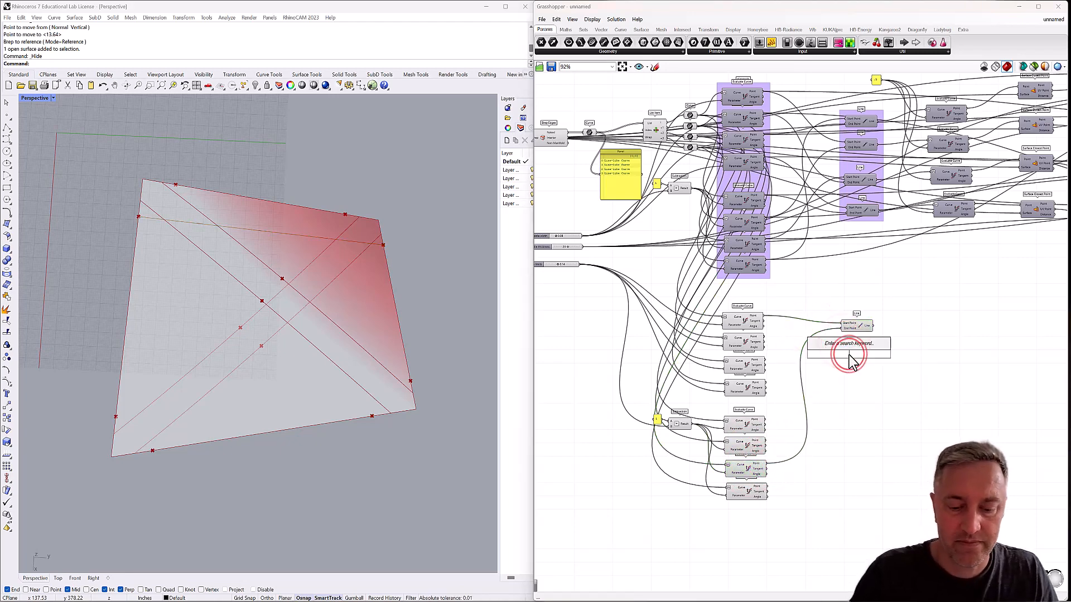
{"action": "left_click", "coordinate": [840, 344]}
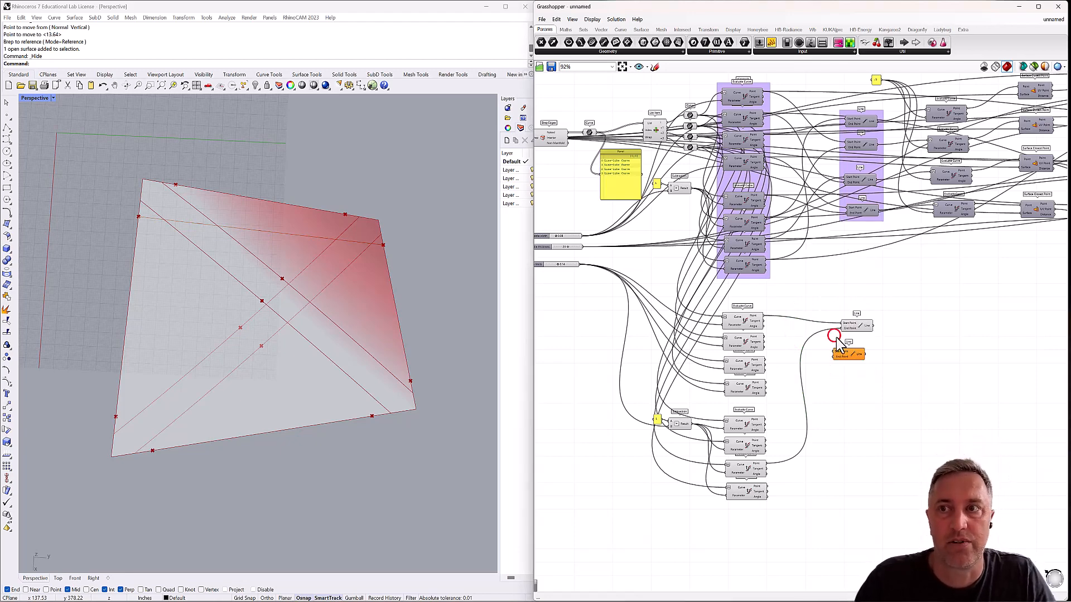
{"action": "left_click", "coordinate": [844, 356]}
{"action": "left_click_drag", "start_coordinate": [853, 360], "coordinate": [853, 363]}
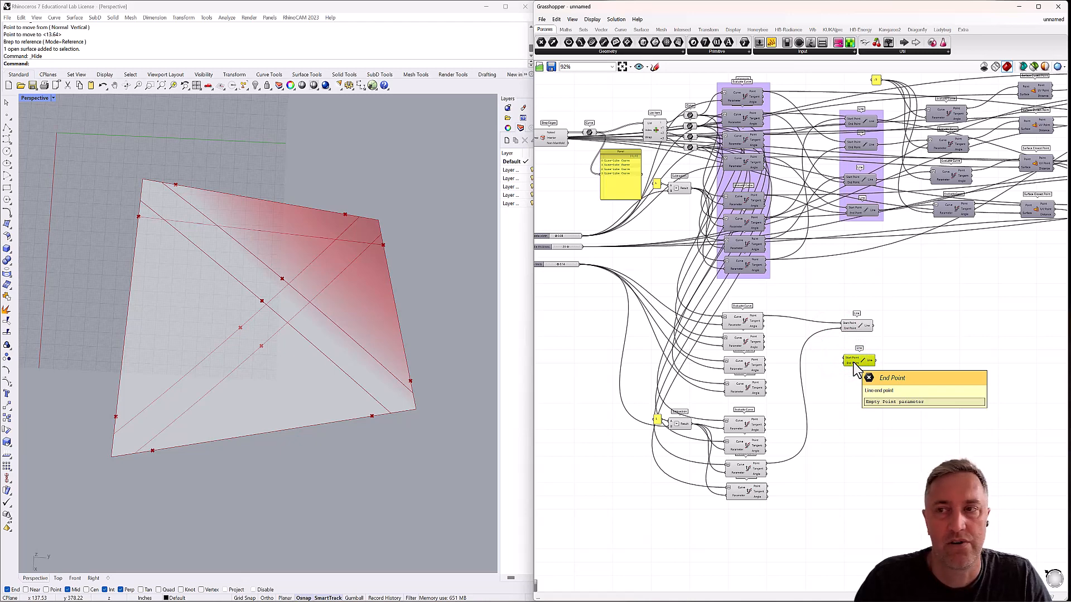
{"action": "left_click_drag", "start_coordinate": [856, 369], "coordinate": [857, 461], "text": "alt"}
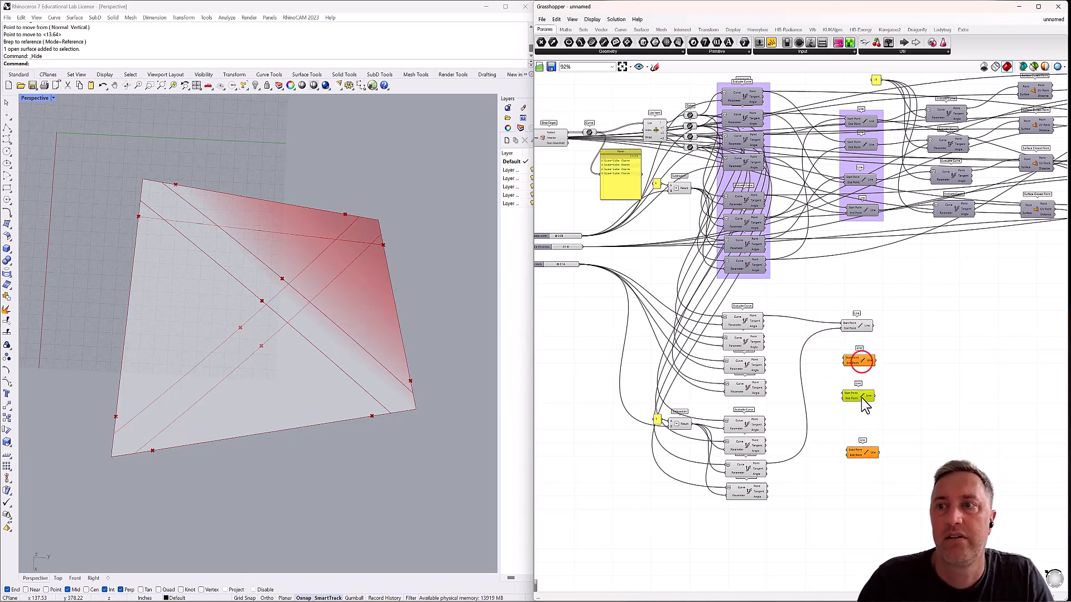
{"action": "left_click_drag", "start_coordinate": [862, 401], "coordinate": [865, 404], "text": "alt"}
{"action": "left_click", "coordinate": [831, 375]}
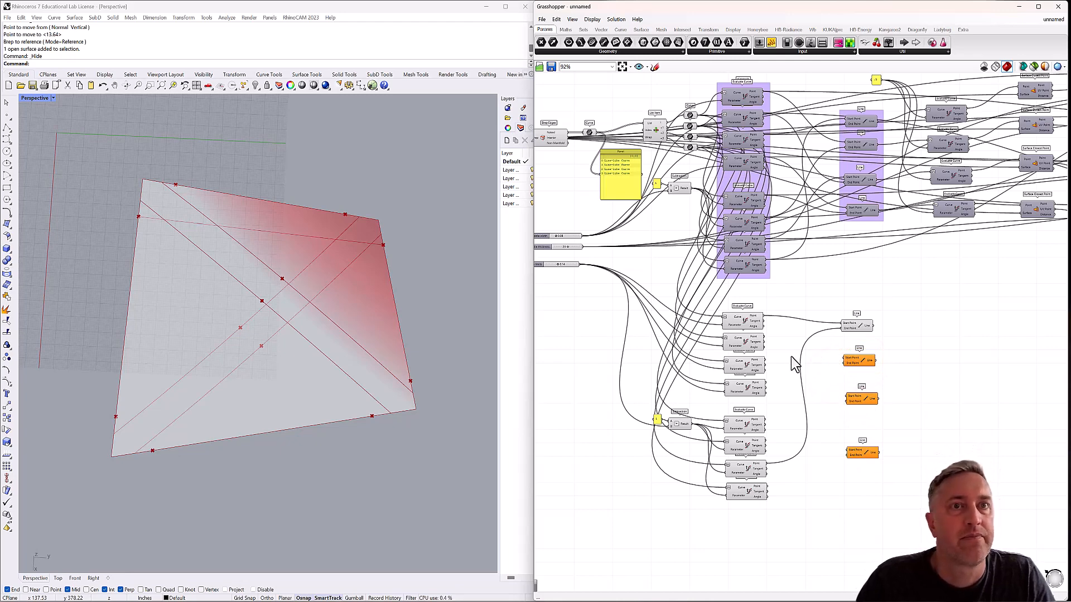
Connect the first Subtraction-driven Evaluate Curve's Point to the second Line's Start Point.
{"action": "left_click", "coordinate": [751, 341]}
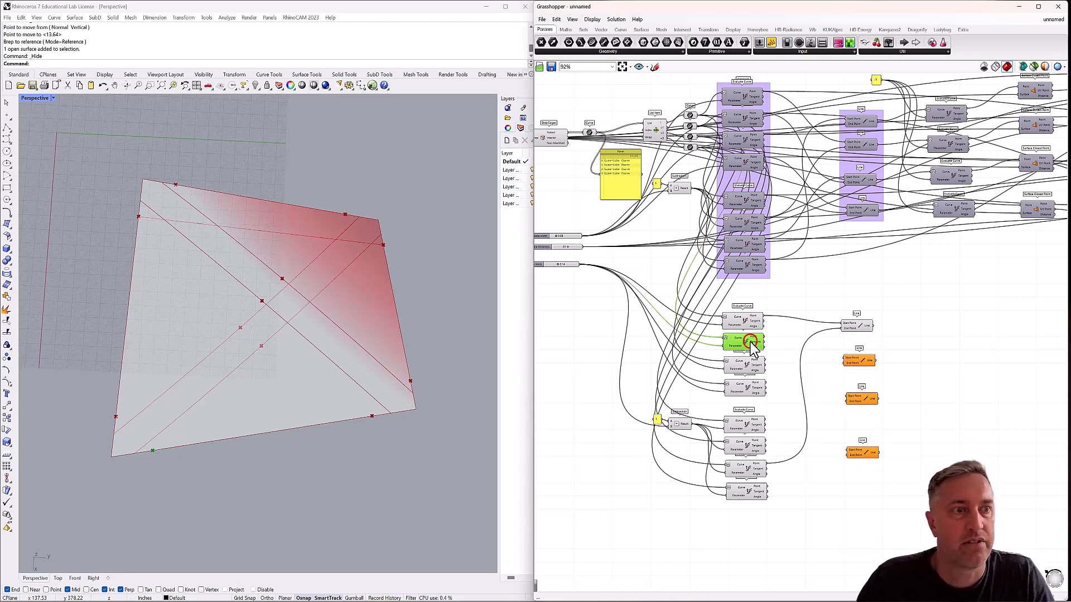
{"action": "left_click", "coordinate": [744, 365]}
{"action": "left_click", "coordinate": [740, 389]}
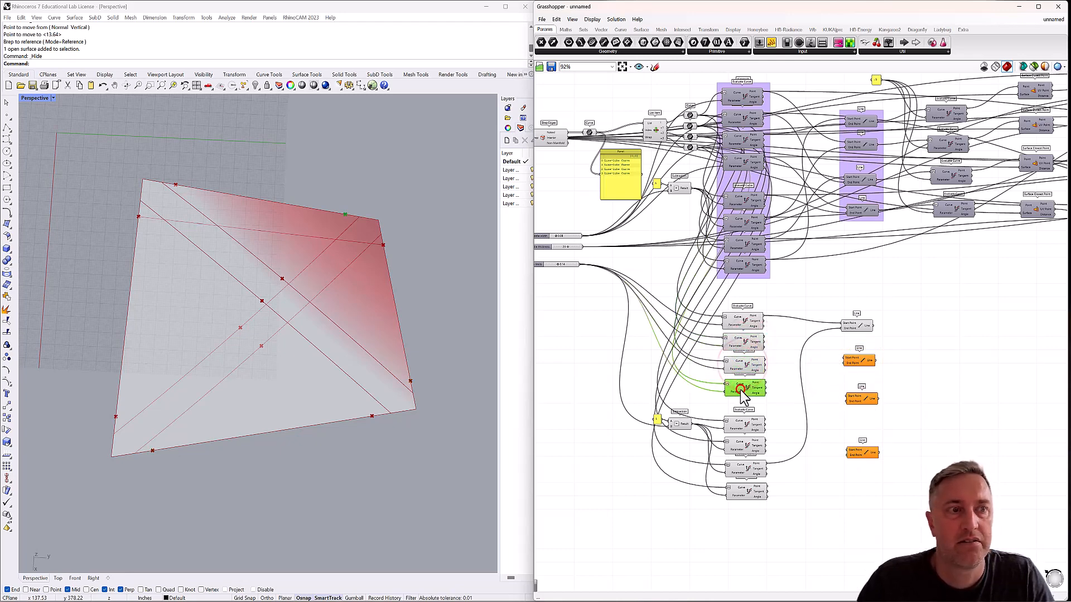
{"action": "left_click", "coordinate": [746, 425]}
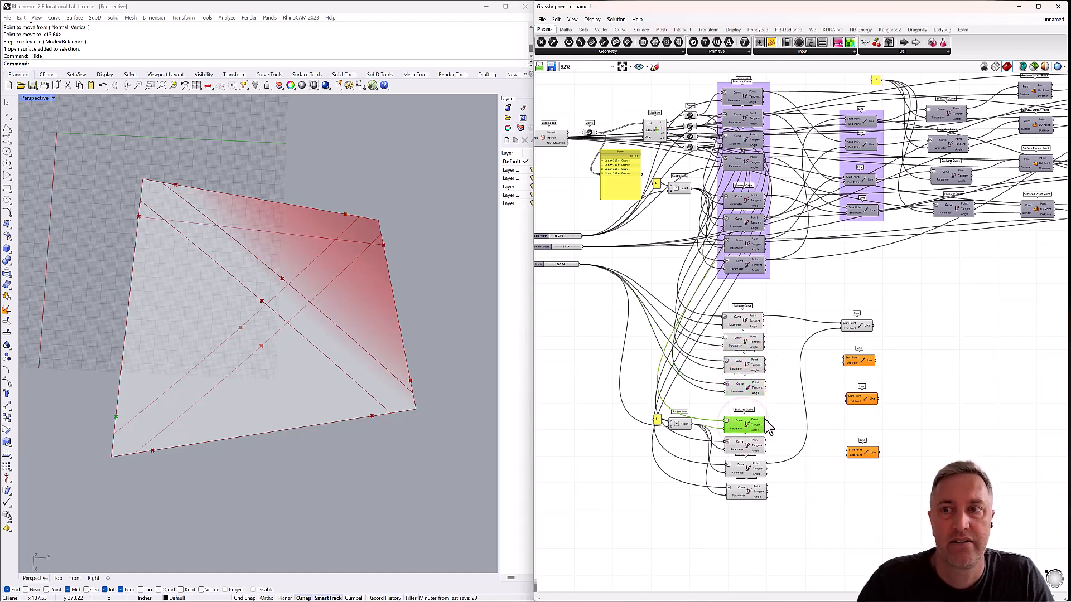
{"action": "left_click_drag", "start_coordinate": [765, 419], "coordinate": [844, 358]}
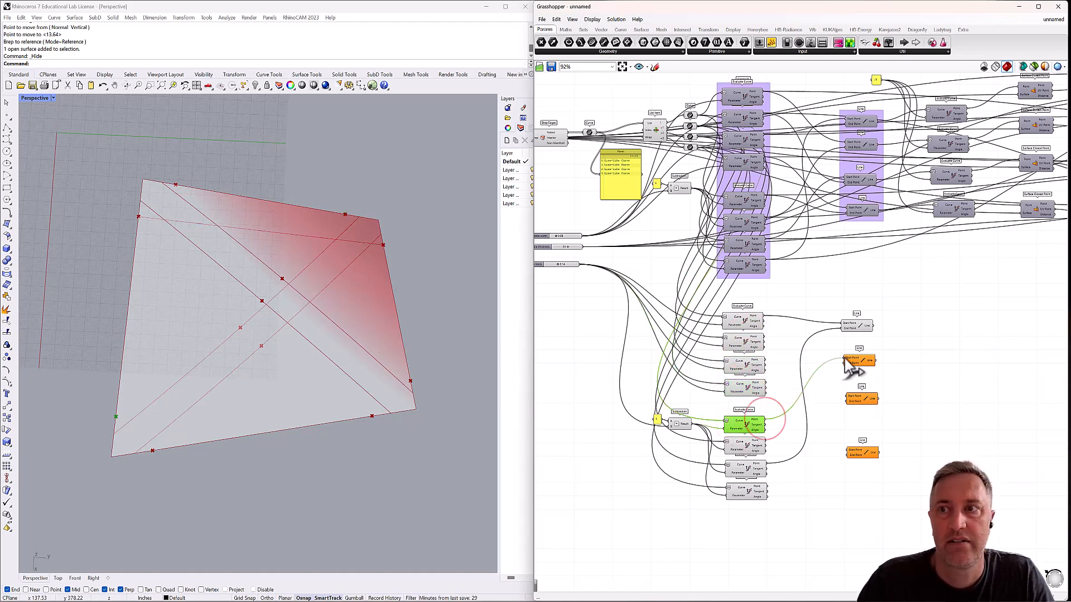
Locate the matching point on the opposite edge and connect the third slider-driven Evaluate Curve's Point to the second Line's End Point.
{"action": "left_click", "coordinate": [752, 448]}
{"action": "left_click", "coordinate": [750, 470]}
{"action": "left_click", "coordinate": [750, 493]}
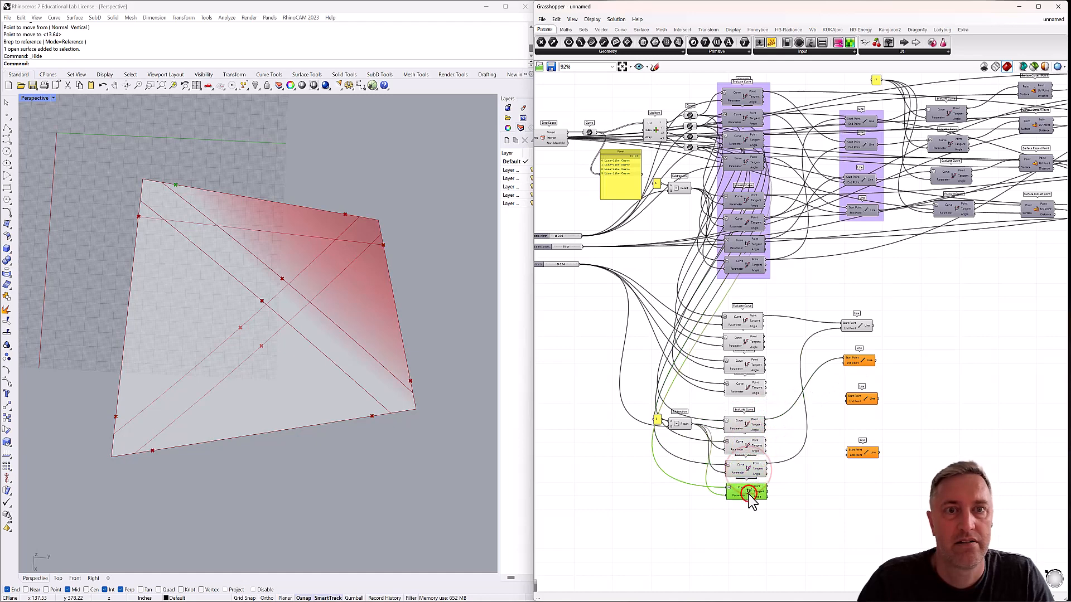
{"action": "left_click", "coordinate": [747, 386]}
{"action": "left_click", "coordinate": [750, 364]}
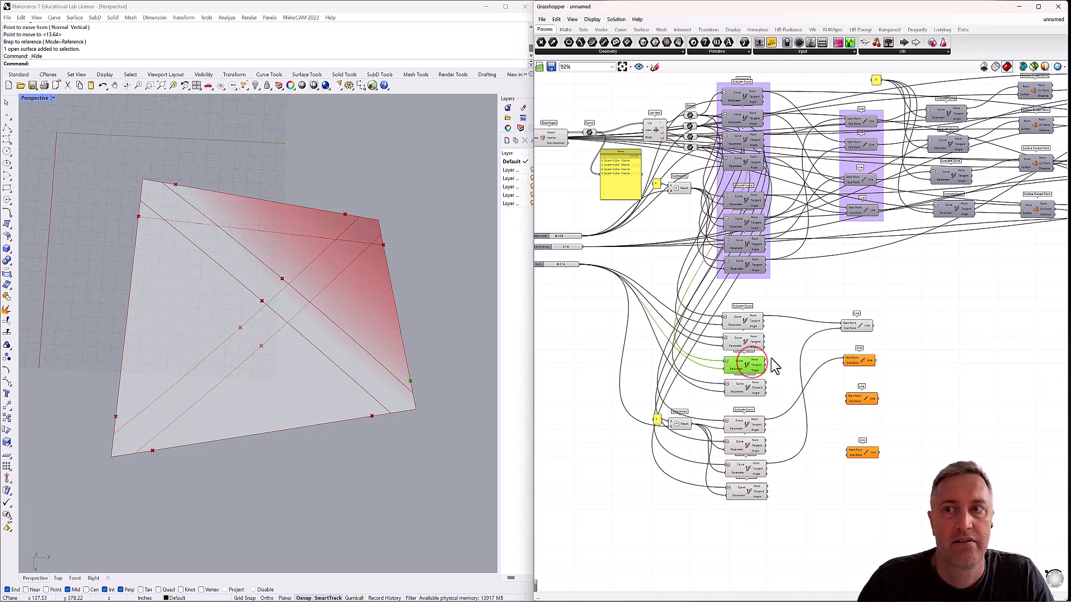
{"action": "left_click_drag", "start_coordinate": [848, 370], "coordinate": [844, 360]}
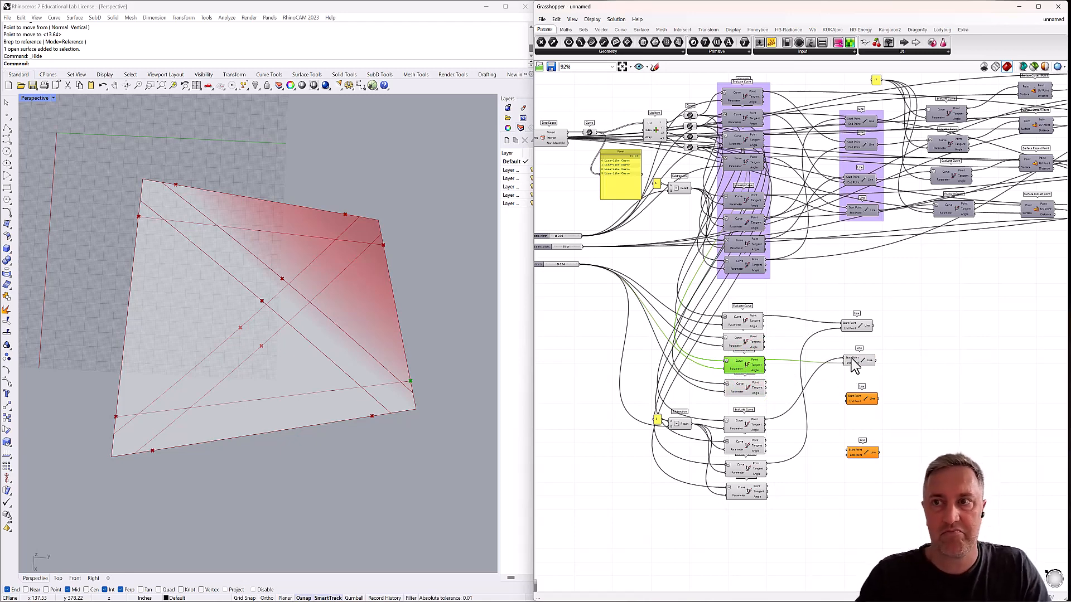
Connect the fourth Subtraction-driven Evaluate Curve's Point to the third Line's Start Point and the second slider-driven one's Point to its End Point.
{"action": "left_click", "coordinate": [752, 343]}
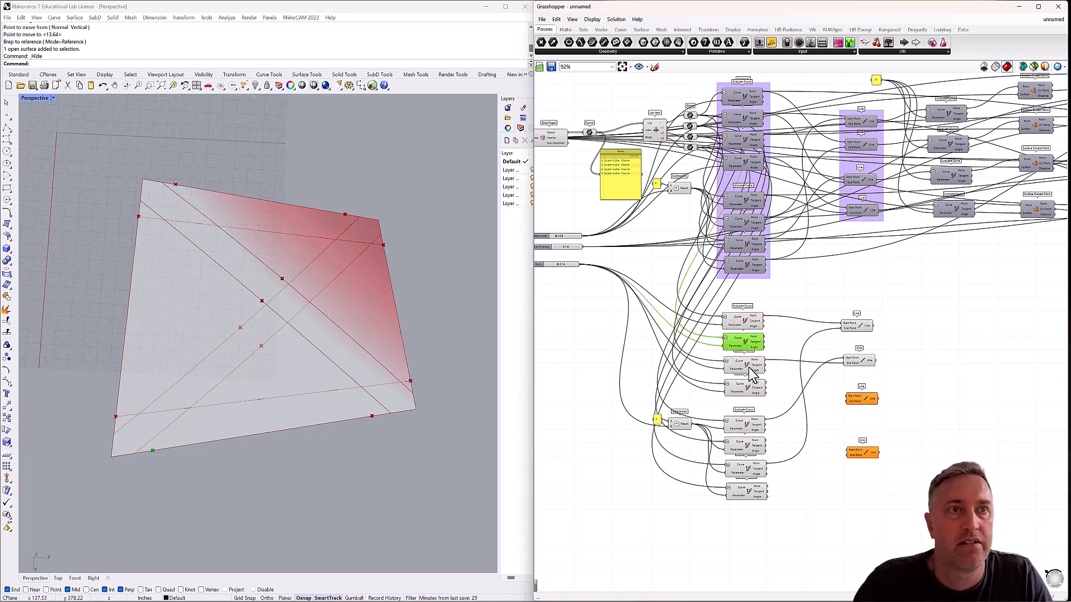
{"action": "left_click", "coordinate": [752, 369]}
{"action": "left_click", "coordinate": [753, 388]}
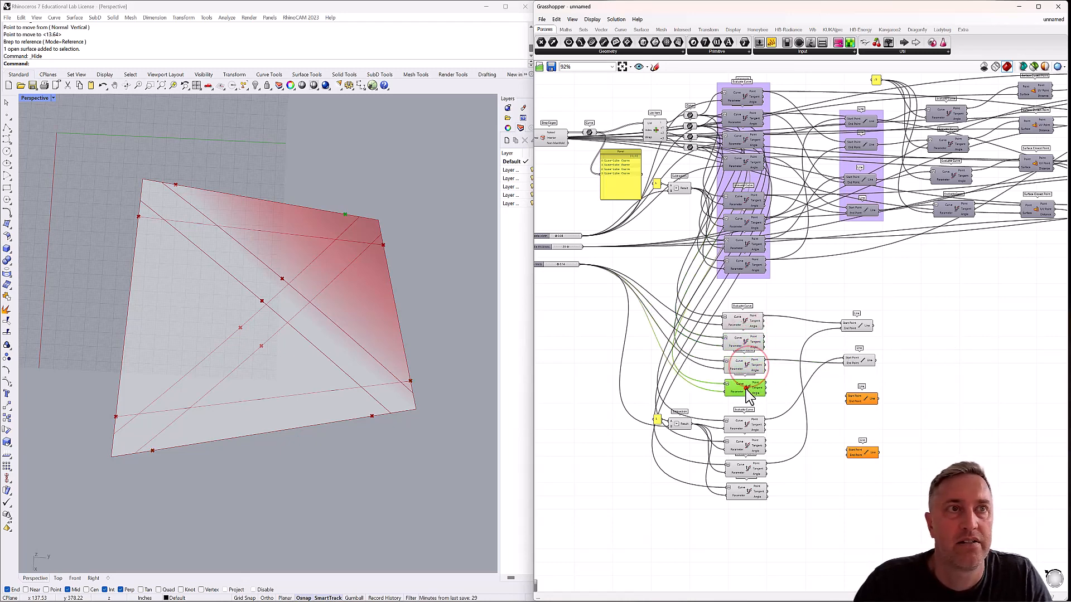
{"action": "left_click", "coordinate": [753, 426]}
{"action": "left_click", "coordinate": [751, 446]}
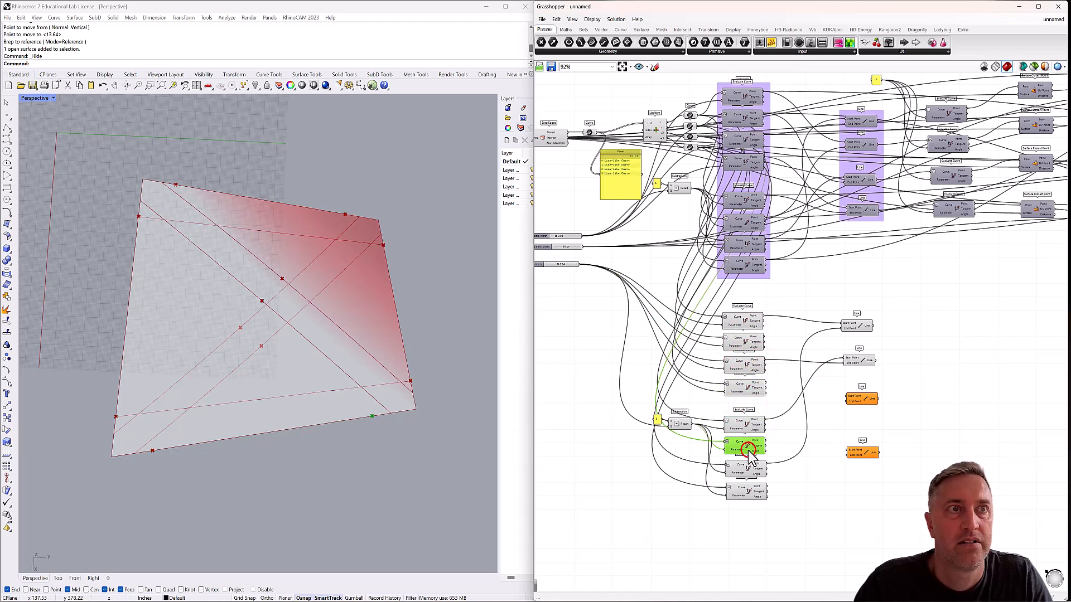
{"action": "left_click", "coordinate": [750, 489]}
{"action": "left_click_drag", "start_coordinate": [765, 488], "coordinate": [848, 397]}
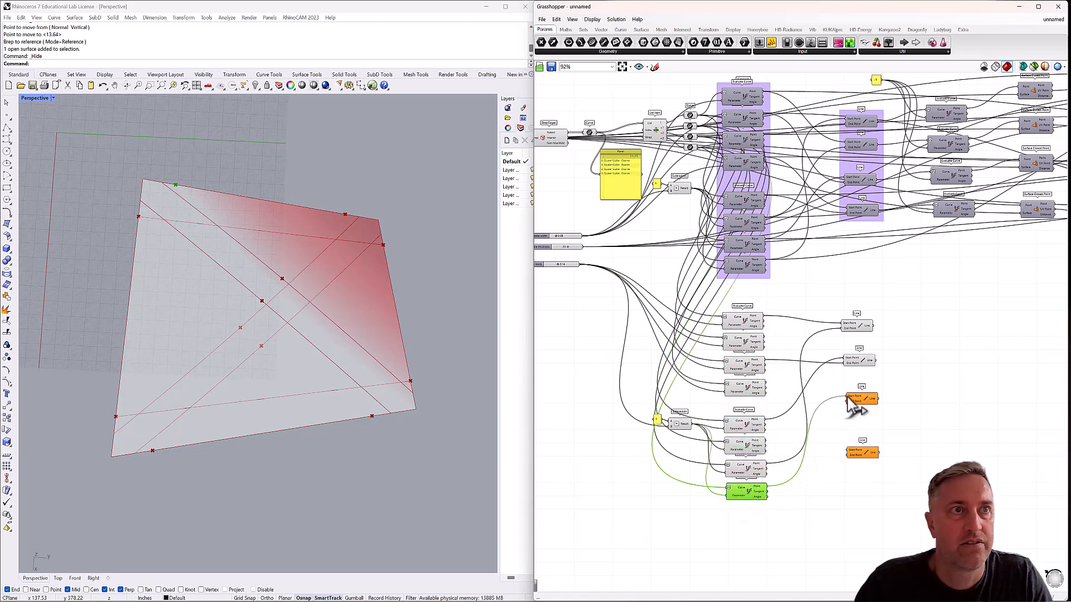
{"action": "left_click", "coordinate": [753, 341]}
{"action": "left_click_drag", "start_coordinate": [766, 337], "coordinate": [847, 401]}
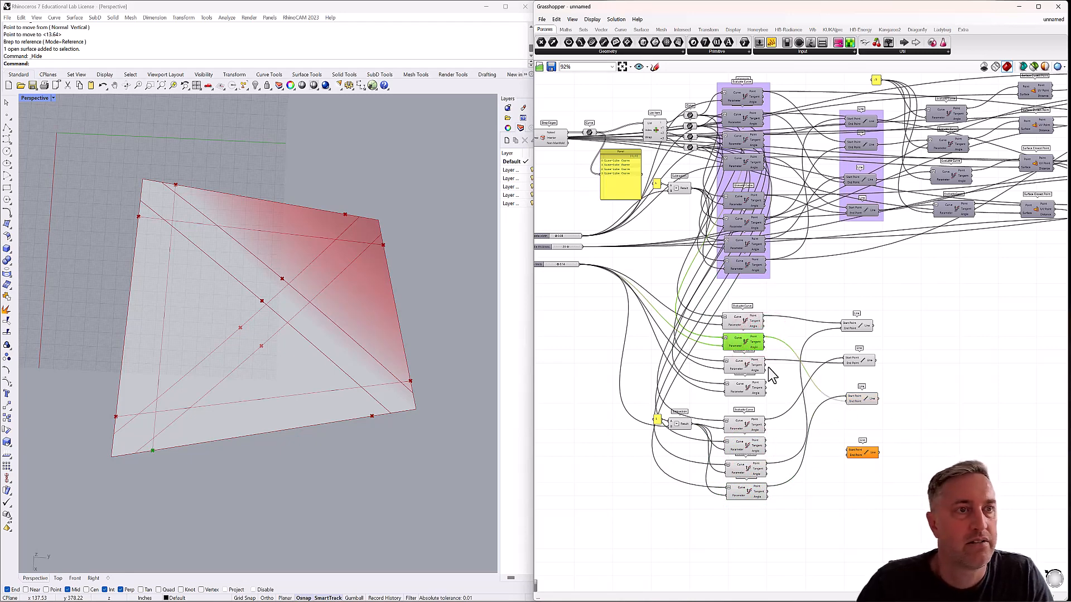
Connect the Points of the fourth slider-driven and second Subtraction-driven Evaluate Curve components to the fourth Line's inputs.
{"action": "left_click", "coordinate": [755, 387]}
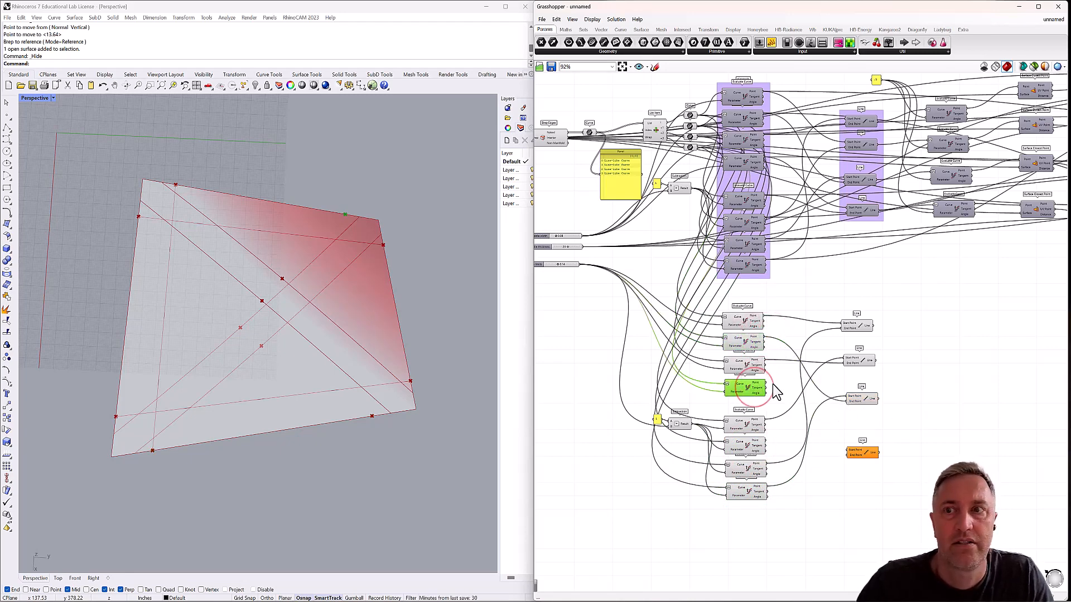
{"action": "left_click_drag", "start_coordinate": [766, 385], "coordinate": [848, 455]}
{"action": "left_click", "coordinate": [908, 424]}
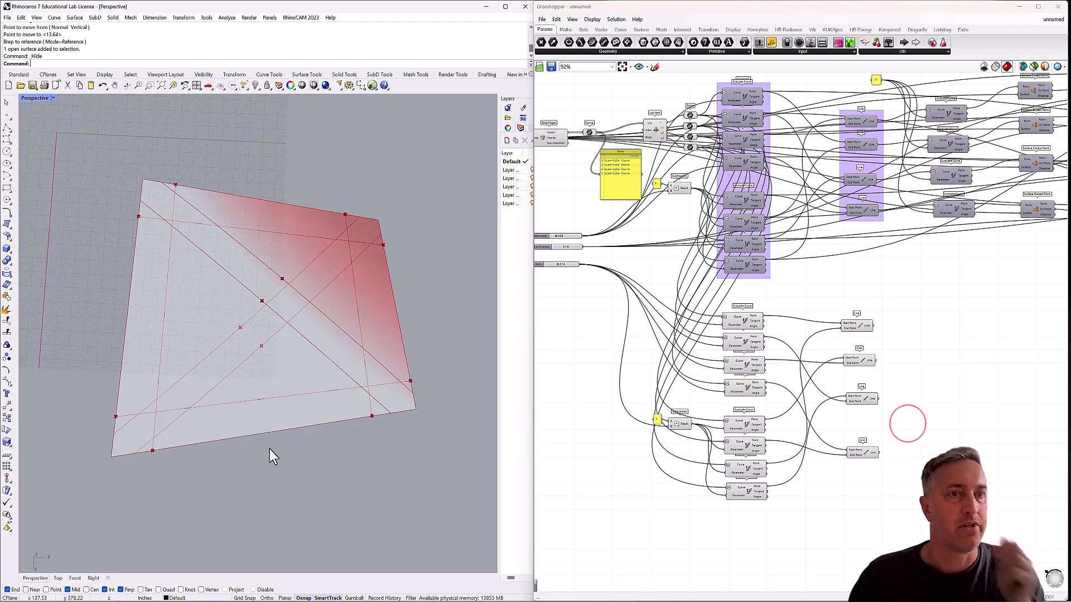
Add an Evaluate Curve component beside the first edge-limit Line and reparameterize its Curve input.
{"action": "mouse_move", "coordinate": [266, 387]}
{"action": "right_mouse_down"}
{"action": "mouse_move", "coordinate": [258, 327]}
{"action": "mouse_move", "coordinate": [205, 353]}
{"action": "mouse_move", "coordinate": [260, 378]}
{"action": "mouse_move", "coordinate": [268, 395]}
{"action": "mouse_move", "coordinate": [281, 387]}
{"action": "mouse_move", "coordinate": [280, 400]}
{"action": "mouse_move", "coordinate": [292, 385]}
{"action": "mouse_move", "coordinate": [287, 396]}
{"action": "right_mouse_up"}
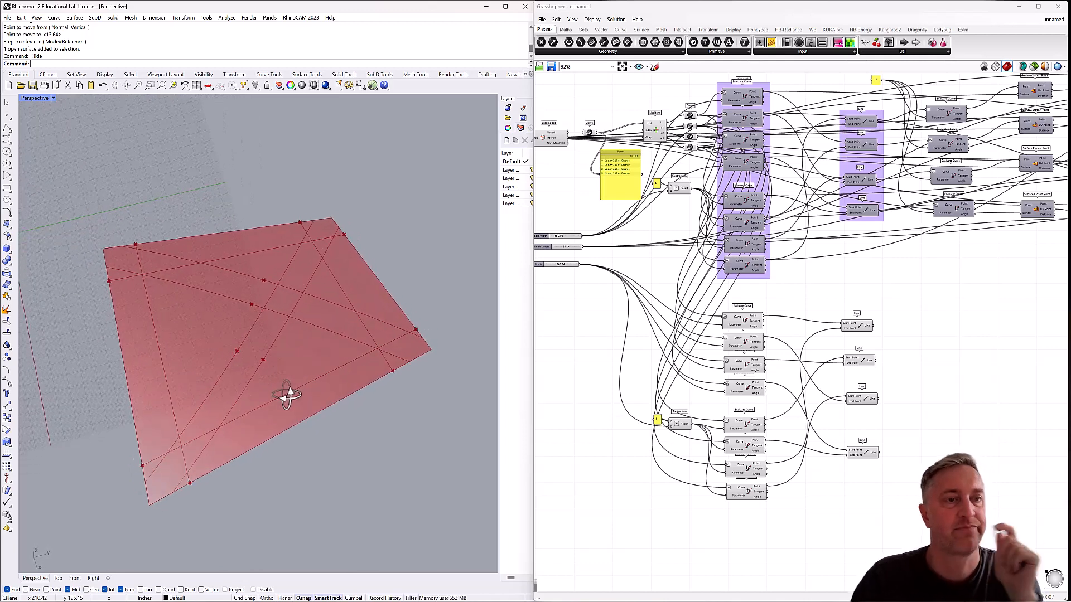
{"action": "double_click", "coordinate": [918, 336]}
{"action": "type", "text": "ev"}
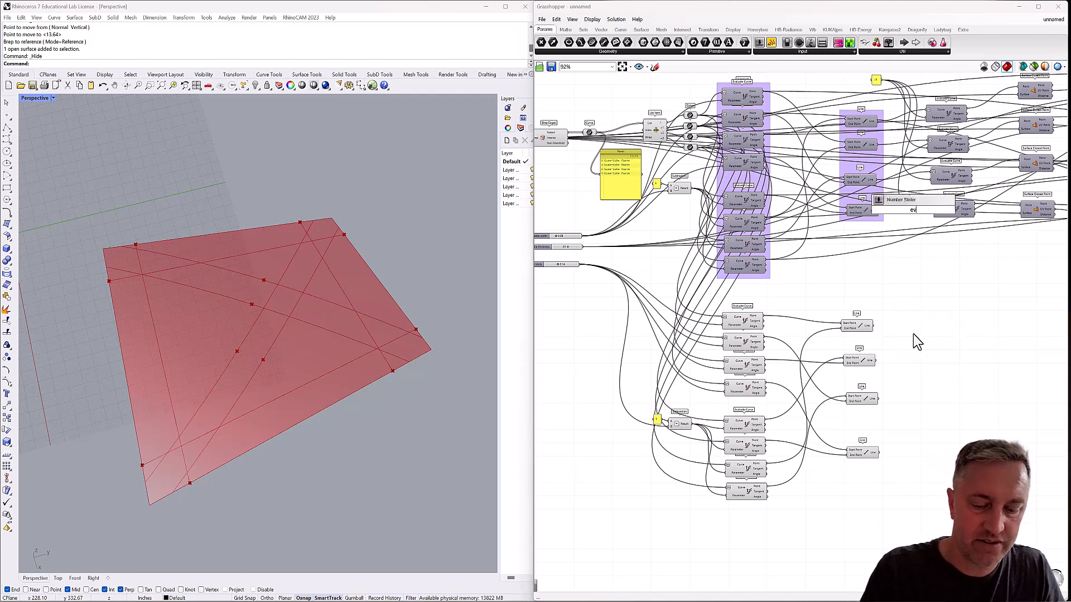
{"action": "type", "text": "al"}
{"action": "left_click", "coordinate": [921, 312]}
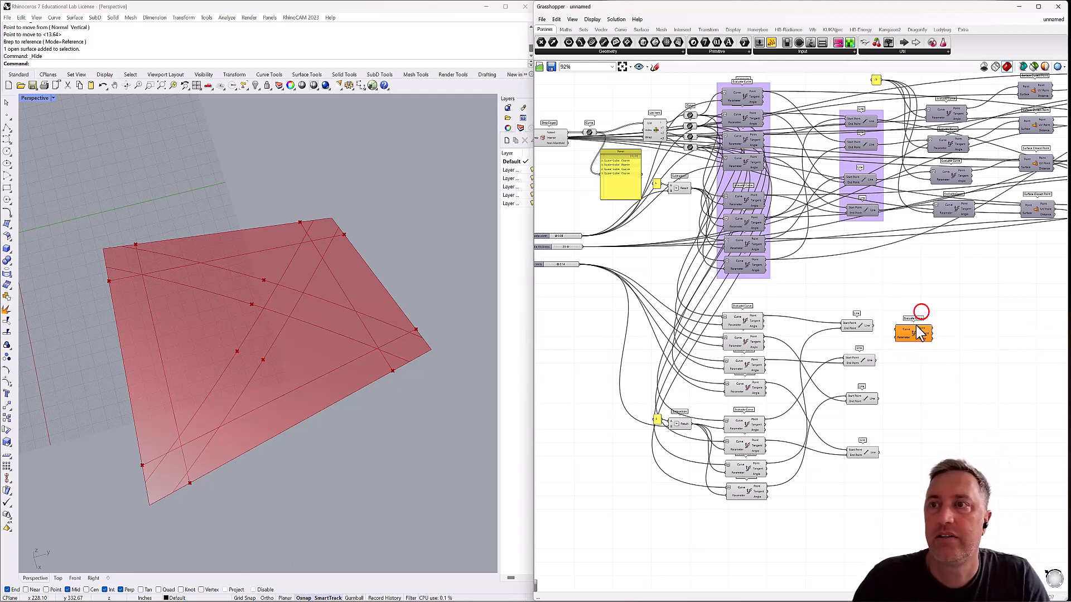
{"action": "left_click_drag", "start_coordinate": [923, 324], "coordinate": [927, 319]}
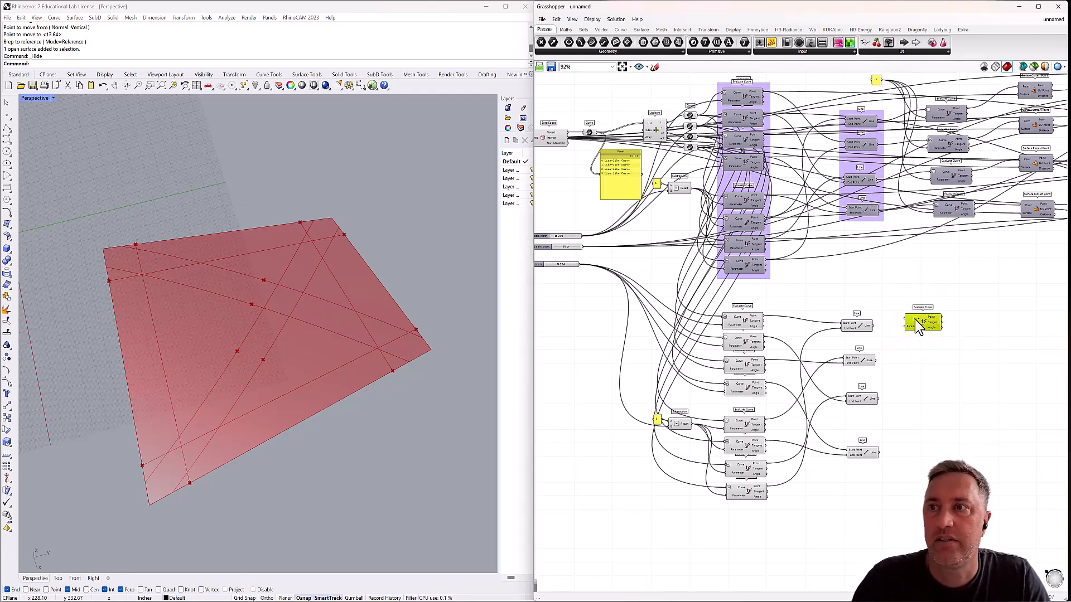
{"action": "right_click", "coordinate": [918, 326]}
{"action": "left_click", "coordinate": [938, 406]}
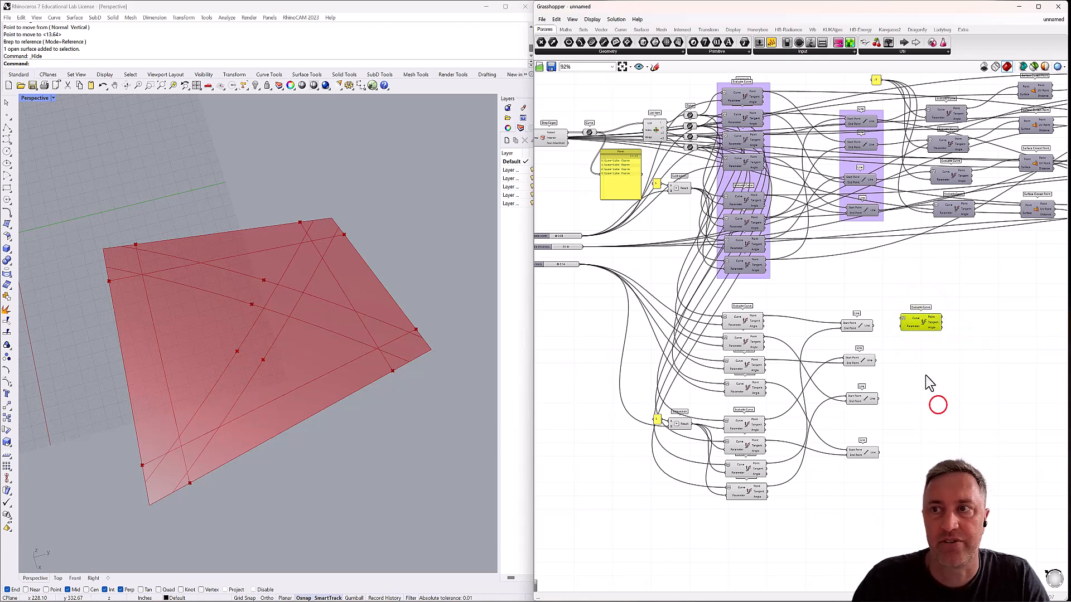
{"action": "left_click_drag", "start_coordinate": [920, 323], "coordinate": [925, 325]}
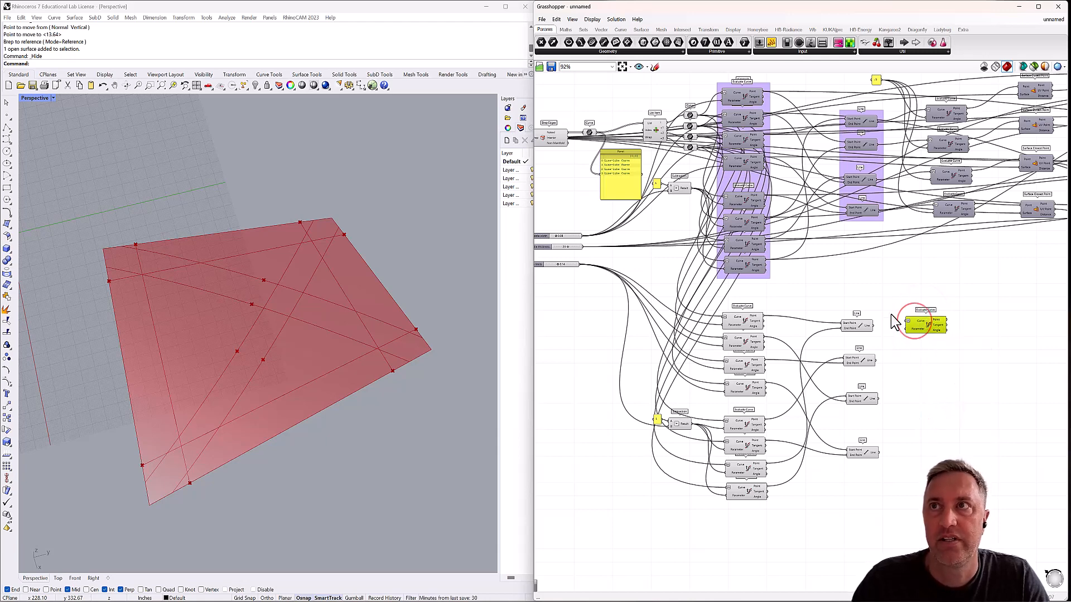
Add a Panel above the Evaluate Curve component beside the first edge-limit Line and clear the panel's name.
{"action": "double_click", "coordinate": [867, 289]}
{"action": "type", "text": "Panel"}
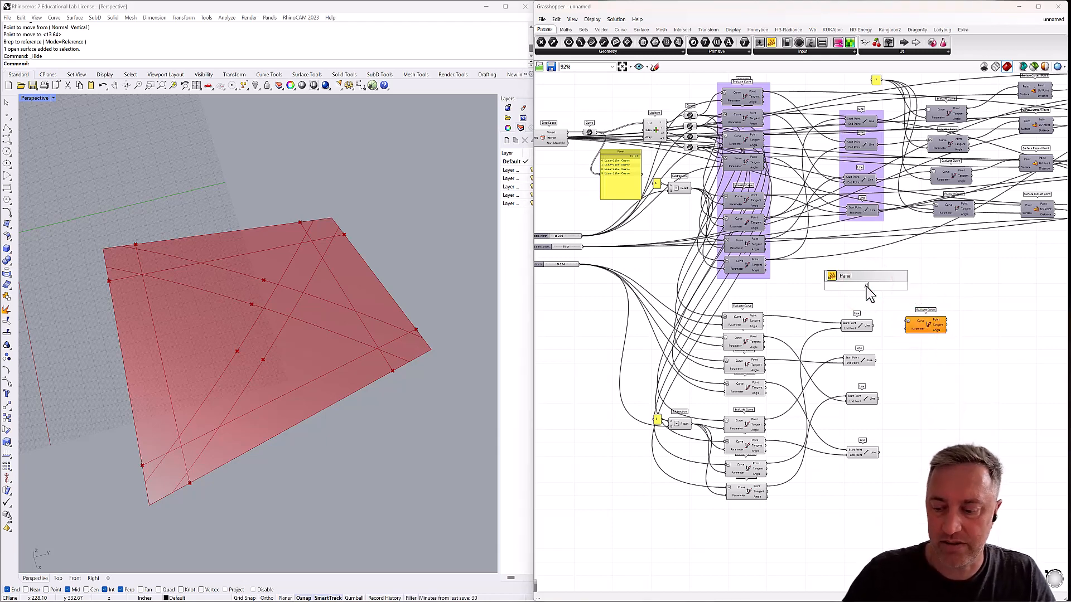
{"action": "key", "text": "Return"}
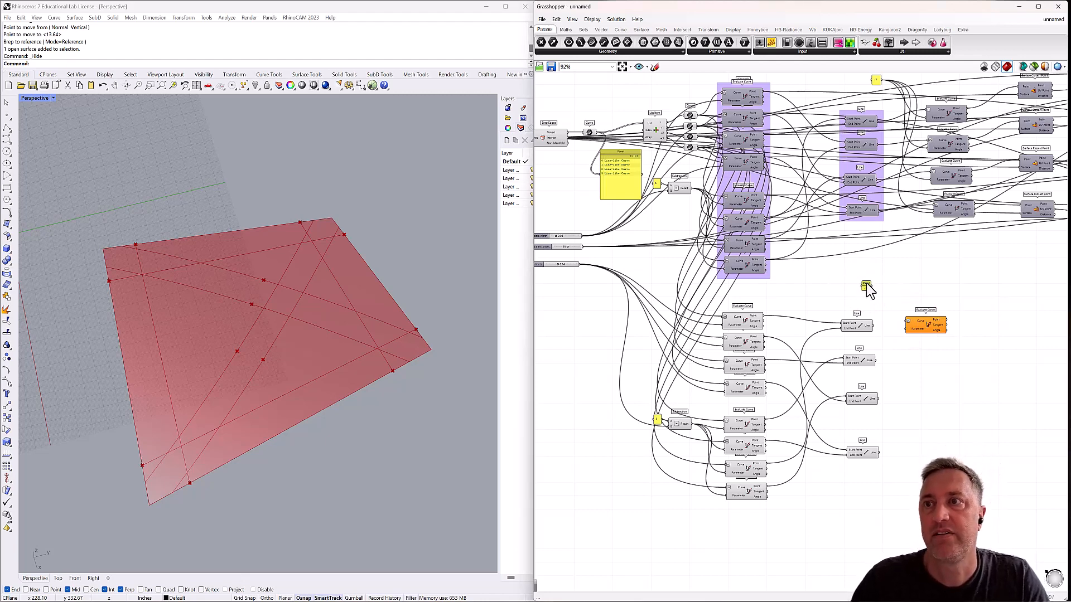
{"action": "right_click", "coordinate": [866, 286]}
{"action": "left_click_drag", "start_coordinate": [896, 290], "coordinate": [869, 290]}
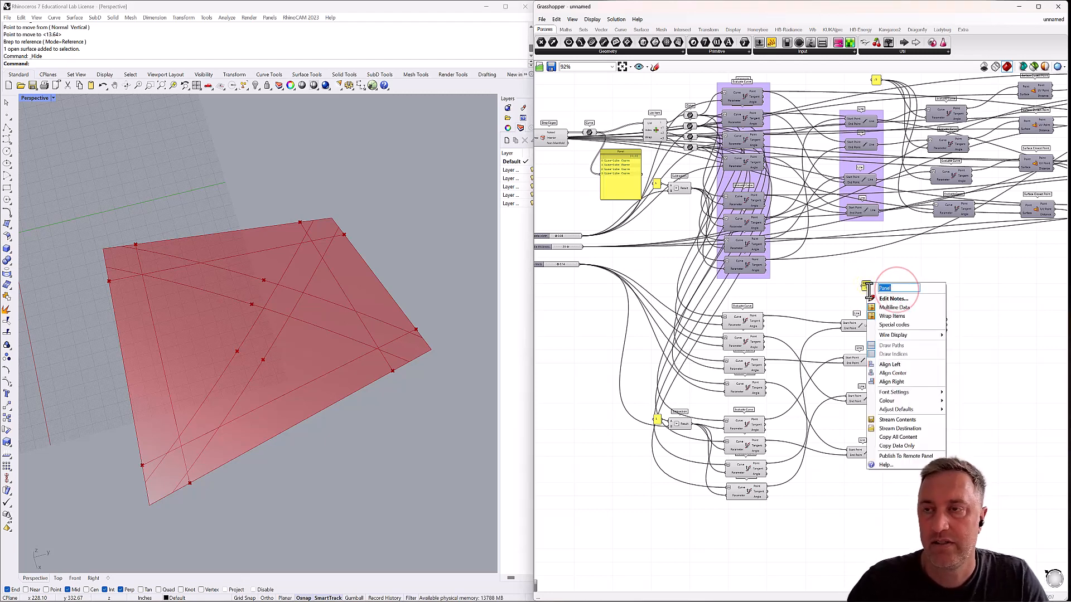
{"action": "key", "text": "BackSpace"}
{"action": "key", "text": "Return"}
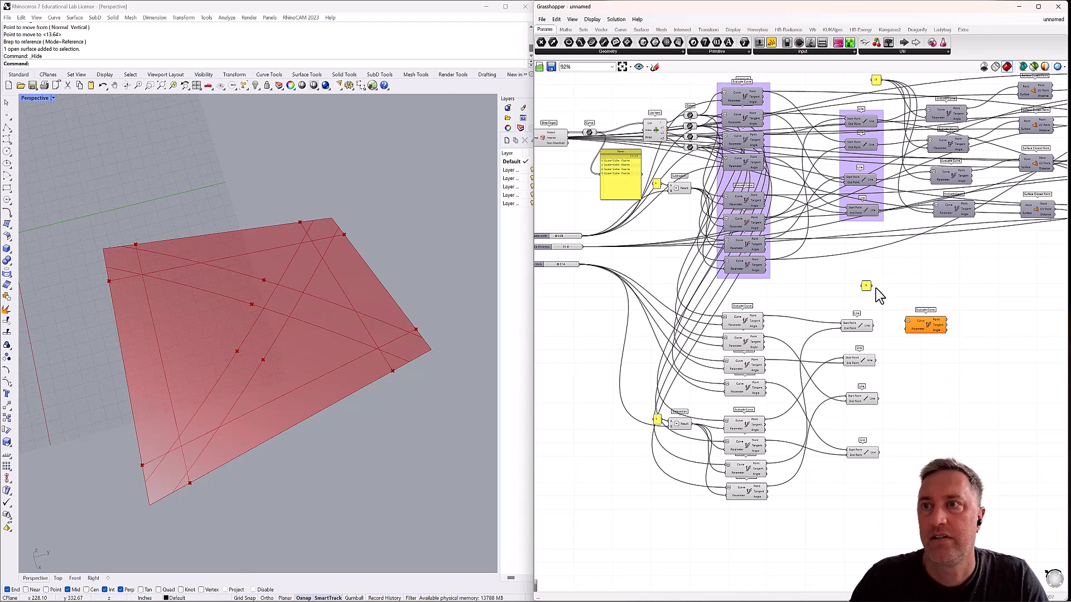
Wire the new panel into the Evaluate Curve's Parameter input and place three copies of the component beside the remaining Lines.
{"action": "left_click_drag", "start_coordinate": [900, 325], "coordinate": [928, 440]}
{"action": "key", "text": "ctrl+c"}
{"action": "key", "text": "ctrl+v"}
{"action": "key", "text": "ctrl+v"}
{"action": "key", "text": "ctrl+v"}
{"action": "left_click_drag", "start_coordinate": [927, 329], "coordinate": [929, 356]}
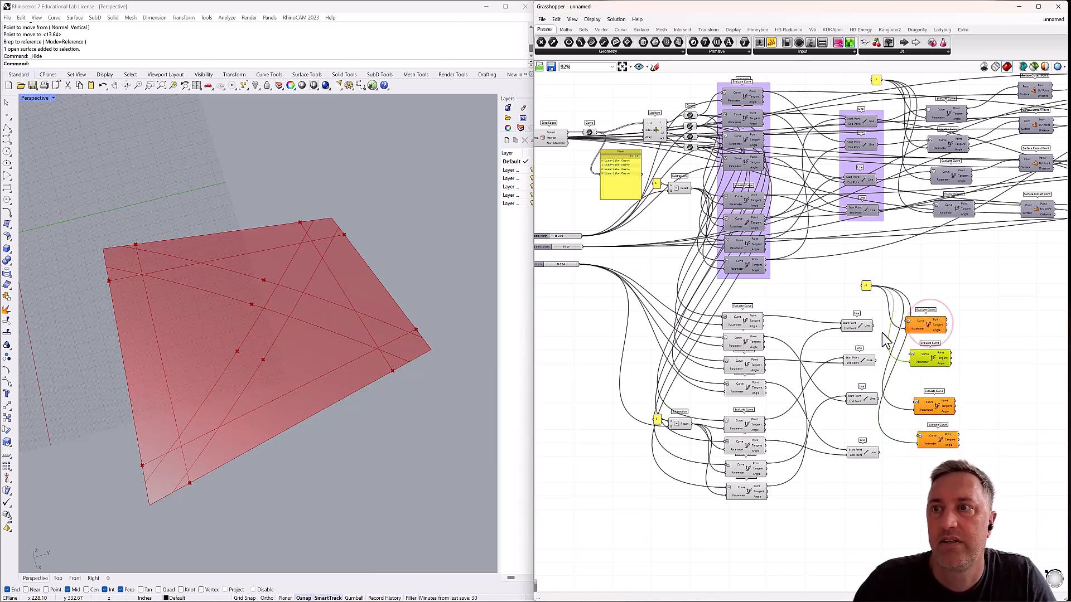
Connect each of the four edge-limit Lines to the Curve input of its adjacent Evaluate Curve component.
{"action": "left_click_drag", "start_coordinate": [872, 325], "coordinate": [907, 321]}
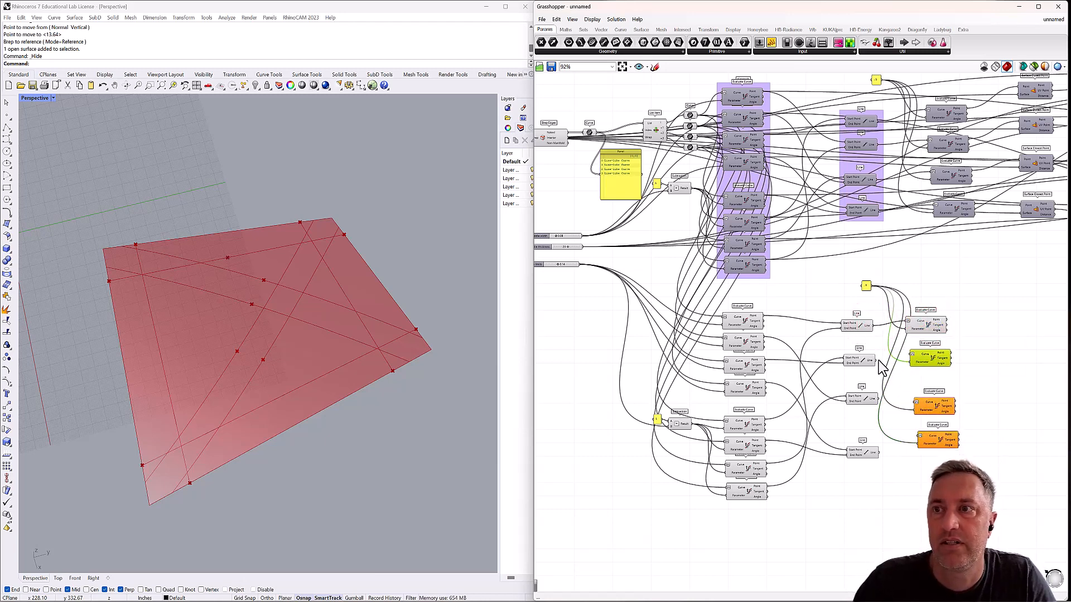
{"action": "left_click_drag", "start_coordinate": [872, 360], "coordinate": [912, 358]}
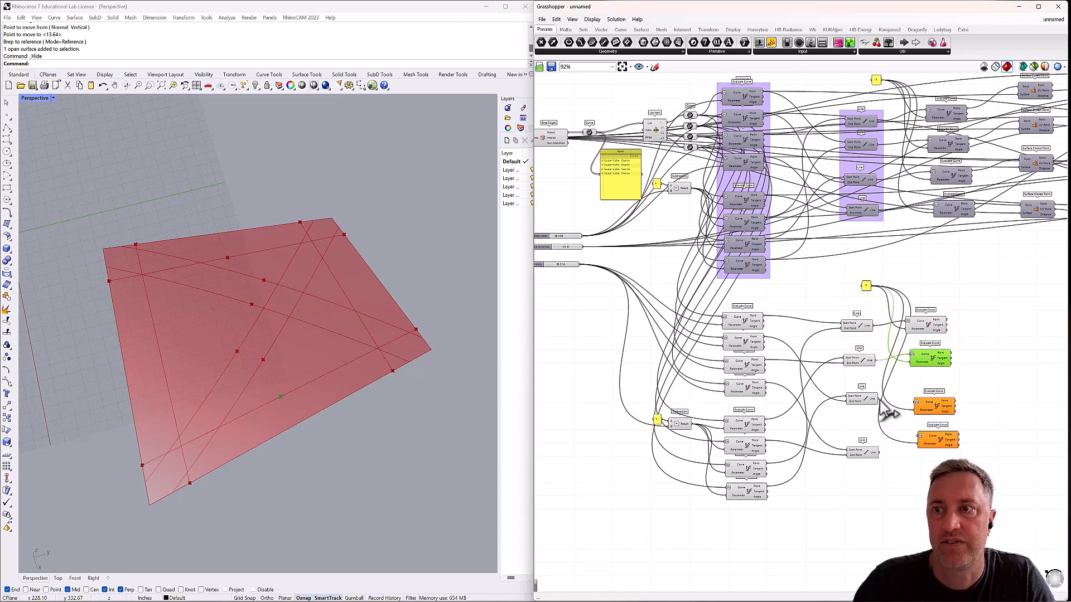
{"action": "left_click_drag", "start_coordinate": [875, 399], "coordinate": [914, 403]}
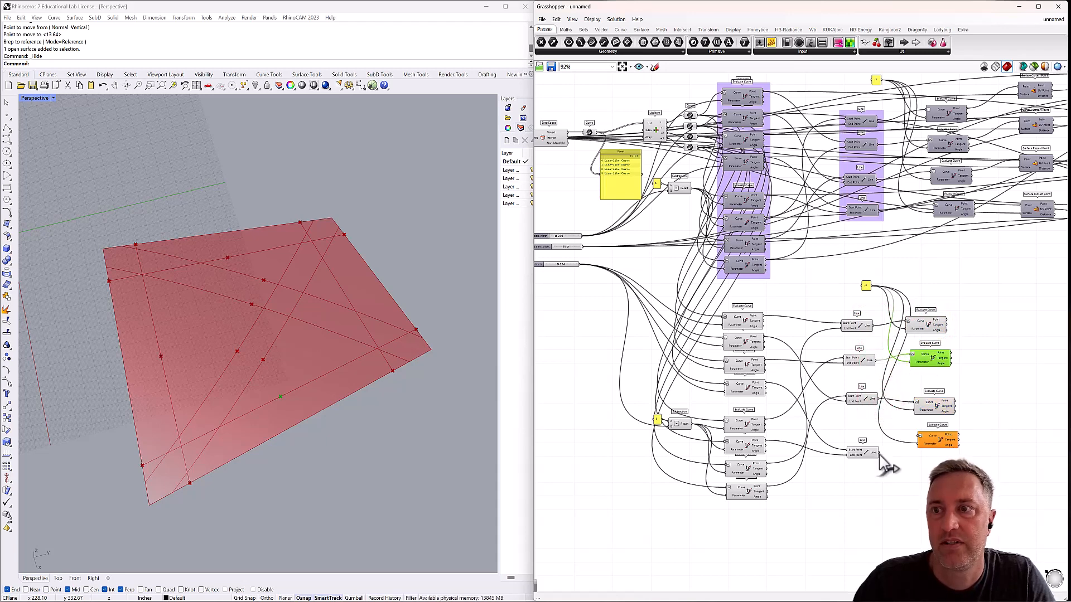
{"action": "left_click_drag", "start_coordinate": [907, 441], "coordinate": [913, 433]}
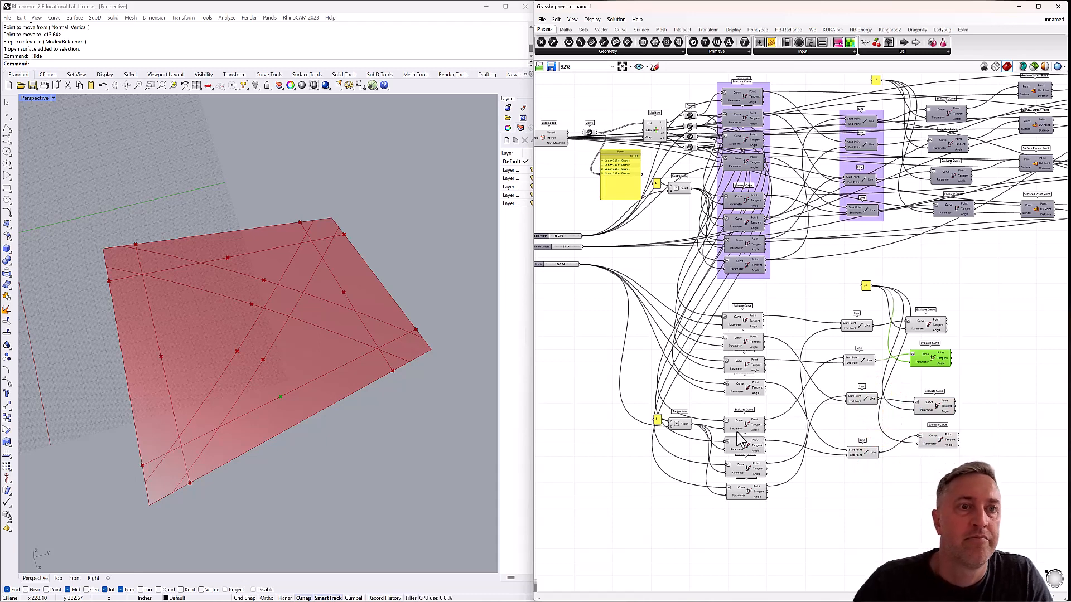
{"action": "left_click", "coordinate": [393, 452]}
{"action": "mouse_move", "coordinate": [360, 425]}
{"action": "right_mouse_down"}
{"action": "mouse_move", "coordinate": [299, 352]}
{"action": "mouse_move", "coordinate": [307, 336]}
{"action": "mouse_move", "coordinate": [334, 355]}
{"action": "mouse_move", "coordinate": [334, 383]}
{"action": "mouse_move", "coordinate": [318, 385]}
{"action": "mouse_move", "coordinate": [306, 363]}
{"action": "mouse_move", "coordinate": [251, 338]}
{"action": "mouse_move", "coordinate": [303, 316]}
{"action": "mouse_move", "coordinate": [285, 378]}
{"action": "mouse_move", "coordinate": [258, 370]}
{"action": "mouse_move", "coordinate": [290, 384]}
{"action": "right_mouse_up"}
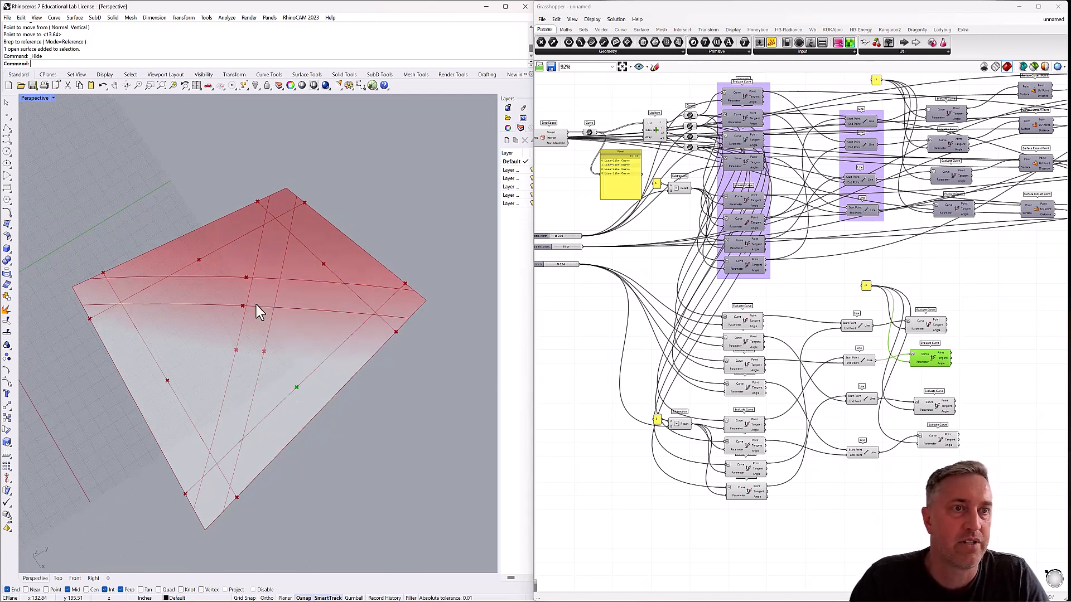
{"action": "mouse_move", "coordinate": [241, 314]}
{"action": "right_mouse_down"}
{"action": "mouse_move", "coordinate": [234, 259]}
{"action": "mouse_move", "coordinate": [249, 267]}
{"action": "mouse_move", "coordinate": [242, 302]}
{"action": "right_mouse_up"}
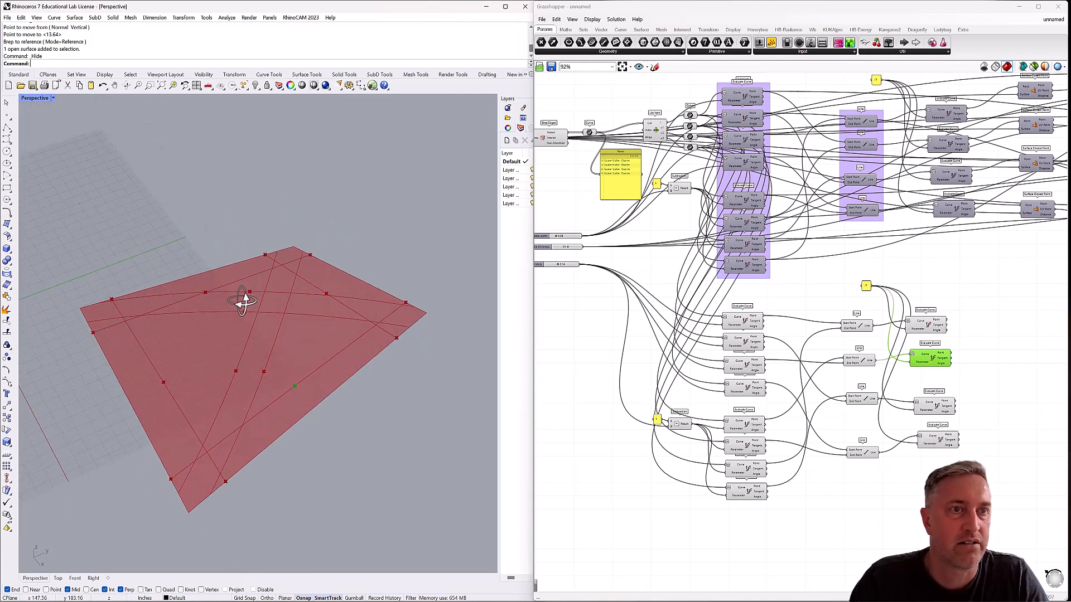
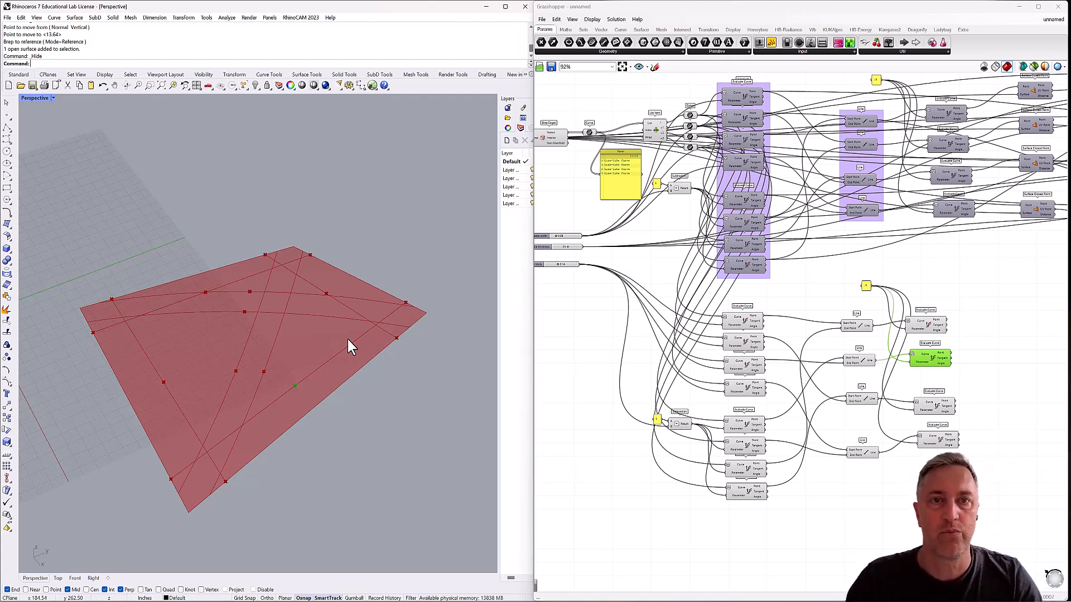
Add a Weave component in the open canvas beyond the lower Evaluate Curve components and place a copy directly below it.
{"action": "left_click", "coordinate": [424, 237]}
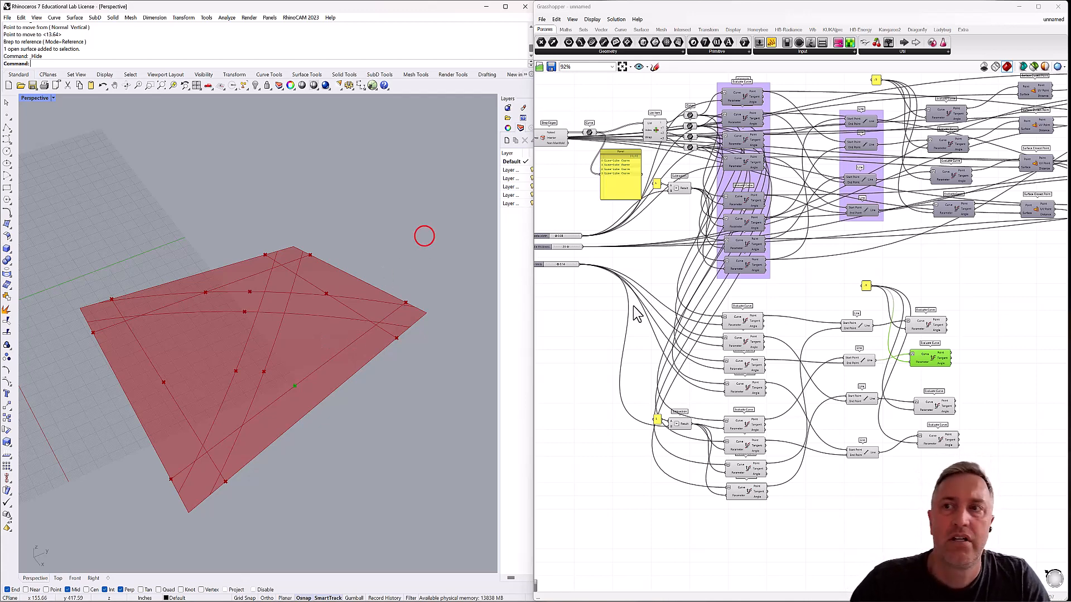
{"action": "left_click", "coordinate": [845, 296]}
{"action": "scroll", "coordinate": [844, 306], "scroll_direction": "down", "scroll_amount": 5}
{"action": "right_click_drag", "start_coordinate": [859, 307], "coordinate": [695, 306]}
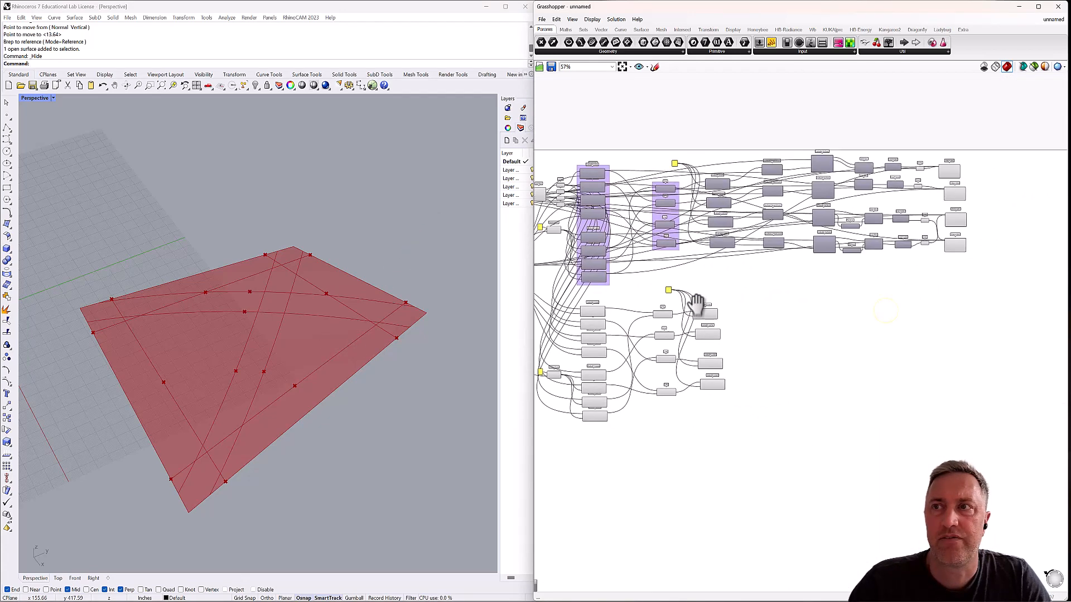
{"action": "double_click", "coordinate": [858, 324]}
{"action": "type", "text": "weav"}
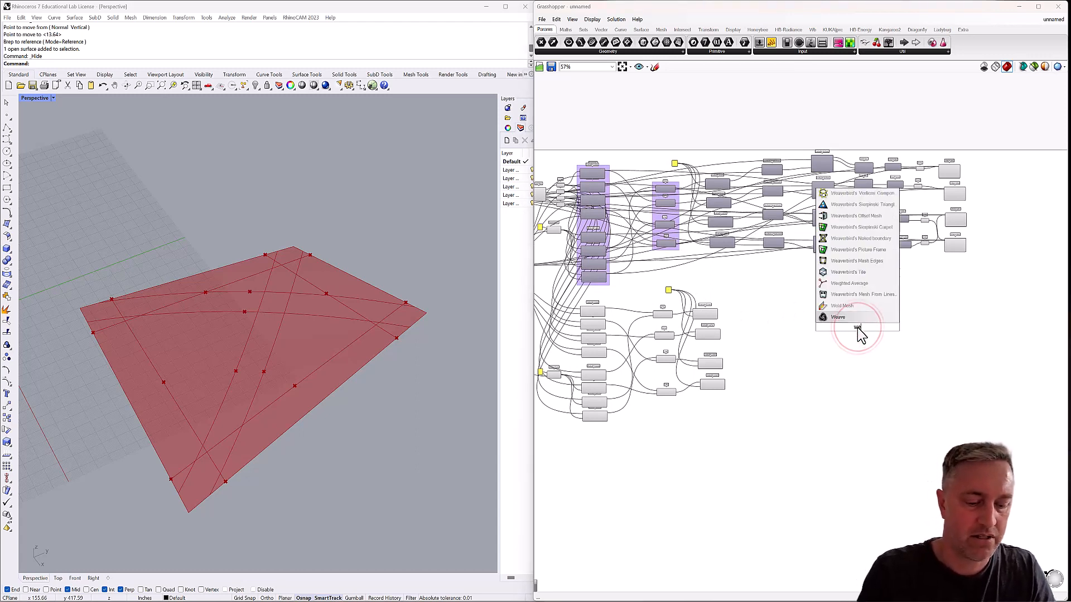
{"action": "type", "text": "e"}
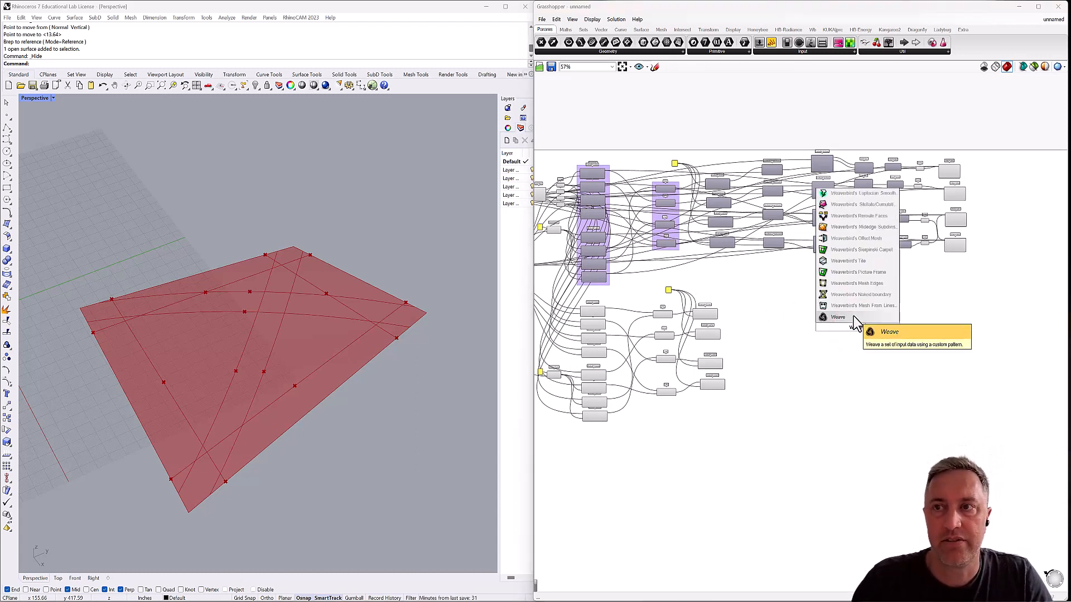
{"action": "key", "text": "Return"}
{"action": "scroll", "coordinate": [857, 327], "scroll_direction": "up", "scroll_amount": 3}
{"action": "left_click", "coordinate": [858, 327]}
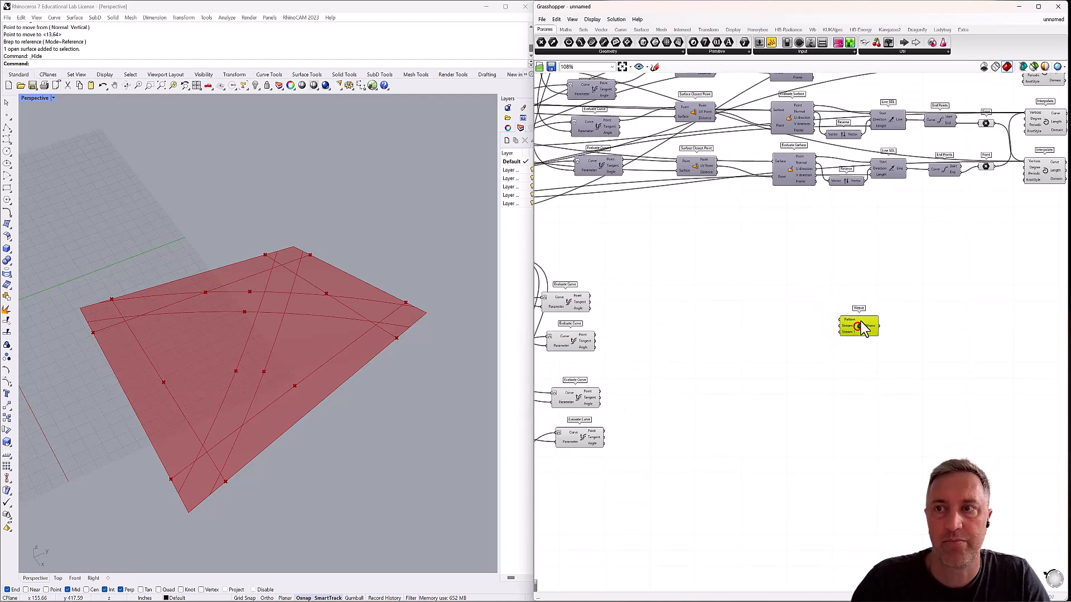
{"action": "left_click_drag", "start_coordinate": [865, 311], "coordinate": [861, 346], "text": "alt"}
{"action": "left_click", "coordinate": [829, 319]}
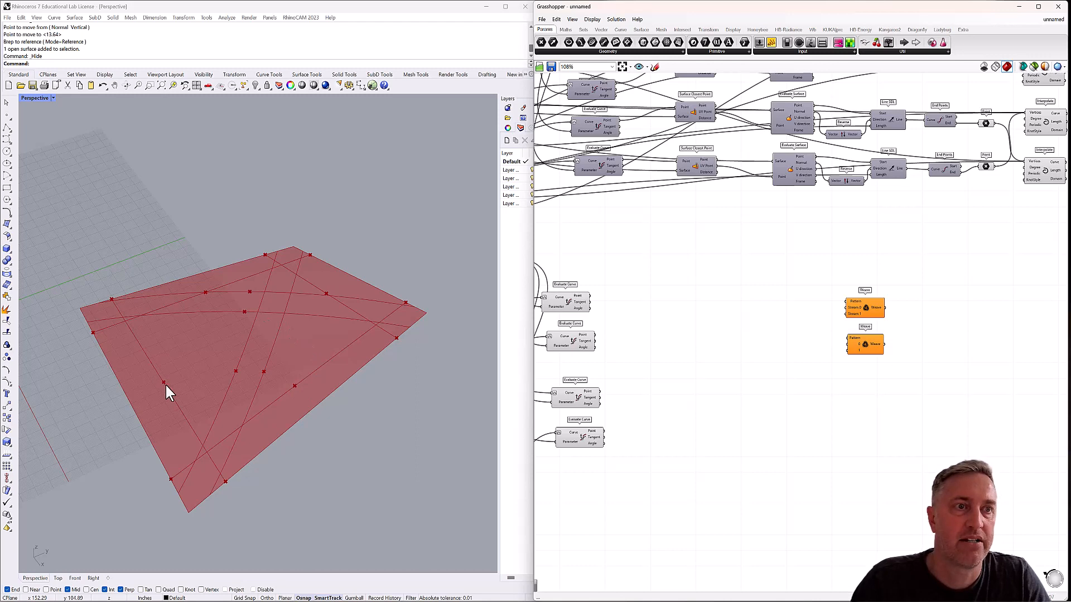
Add a Tangent Curve component beside the two Weave components.
{"action": "double_click", "coordinate": [941, 303]}
{"action": "type", "text": "tan"}
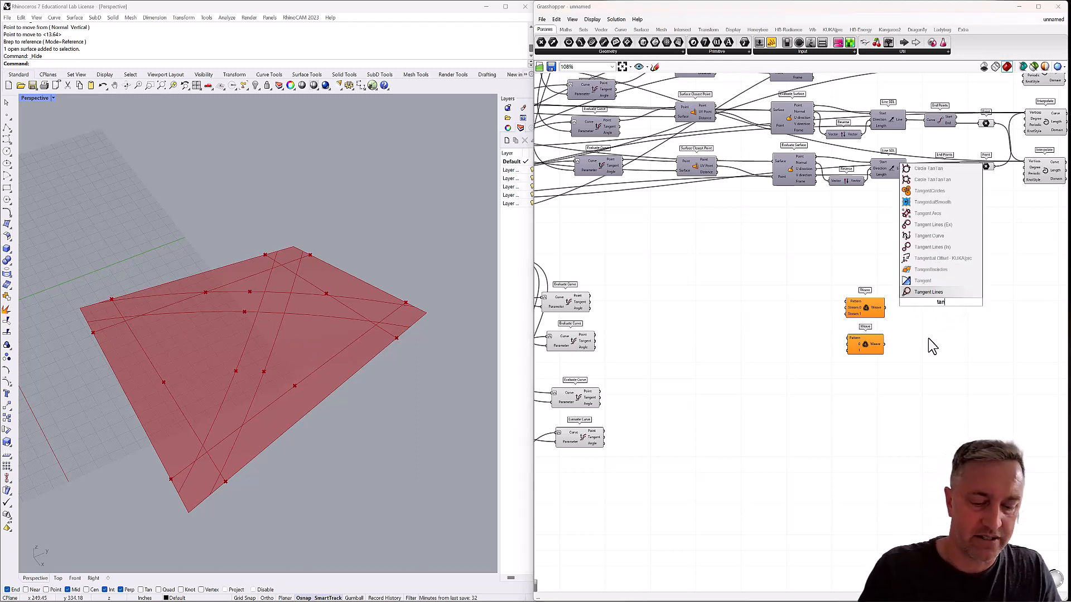
{"action": "type", "text": "ge"}
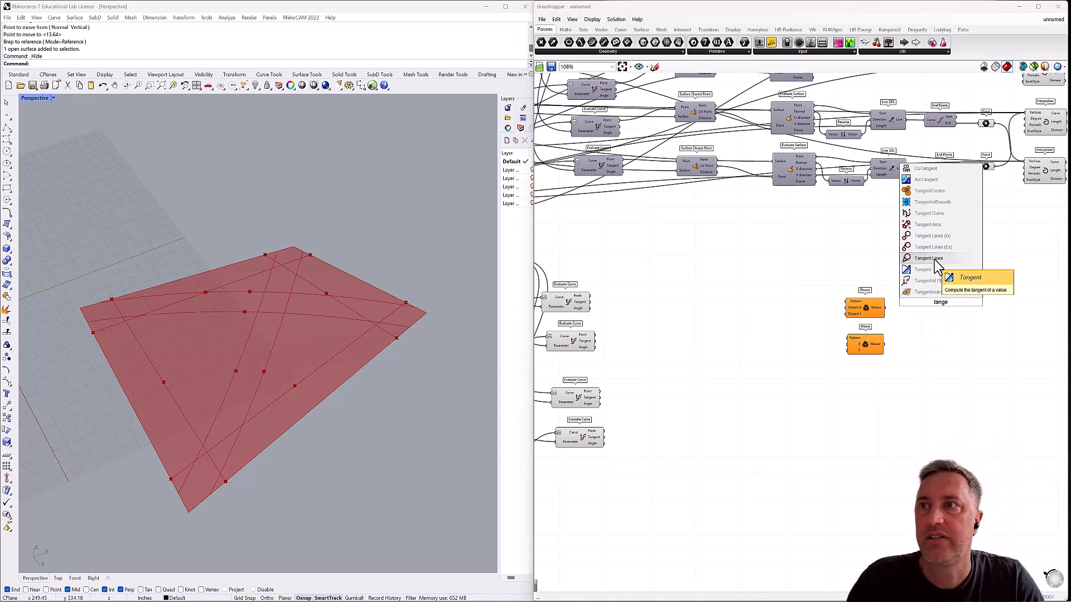
{"action": "left_click", "coordinate": [938, 219]}
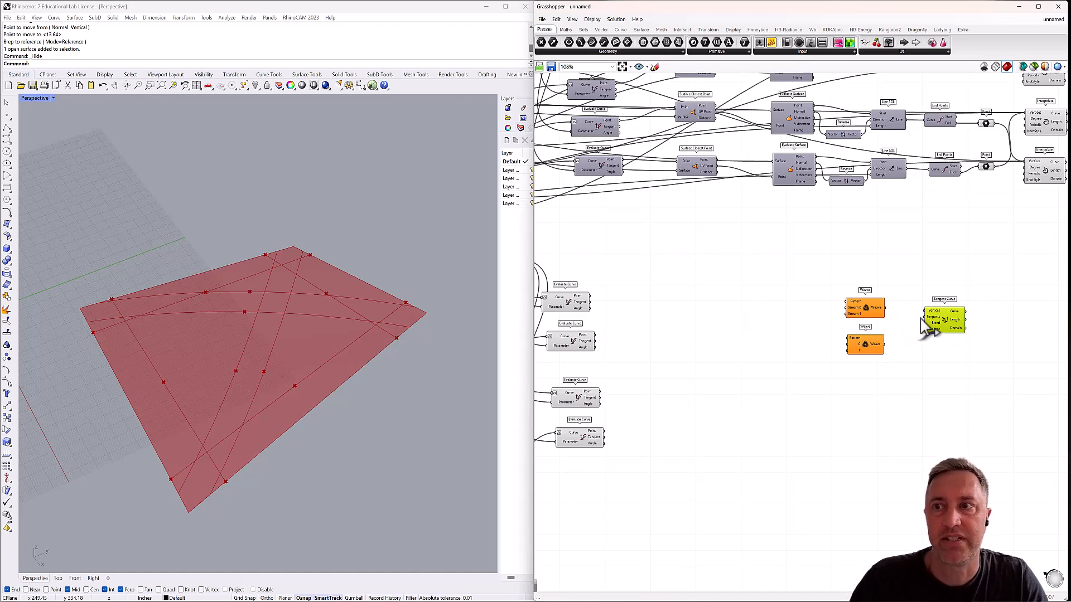
Connect the first edge-limit Evaluate Curve's Point output to Stream 0 of the upper Weave and its Tangent output to Stream 0 of the lower Weave.
{"action": "mouse_move", "coordinate": [357, 337]}
{"action": "right_mouse_down"}
{"action": "mouse_move", "coordinate": [345, 329]}
{"action": "mouse_move", "coordinate": [331, 361]}
{"action": "mouse_move", "coordinate": [332, 350]}
{"action": "right_mouse_up"}
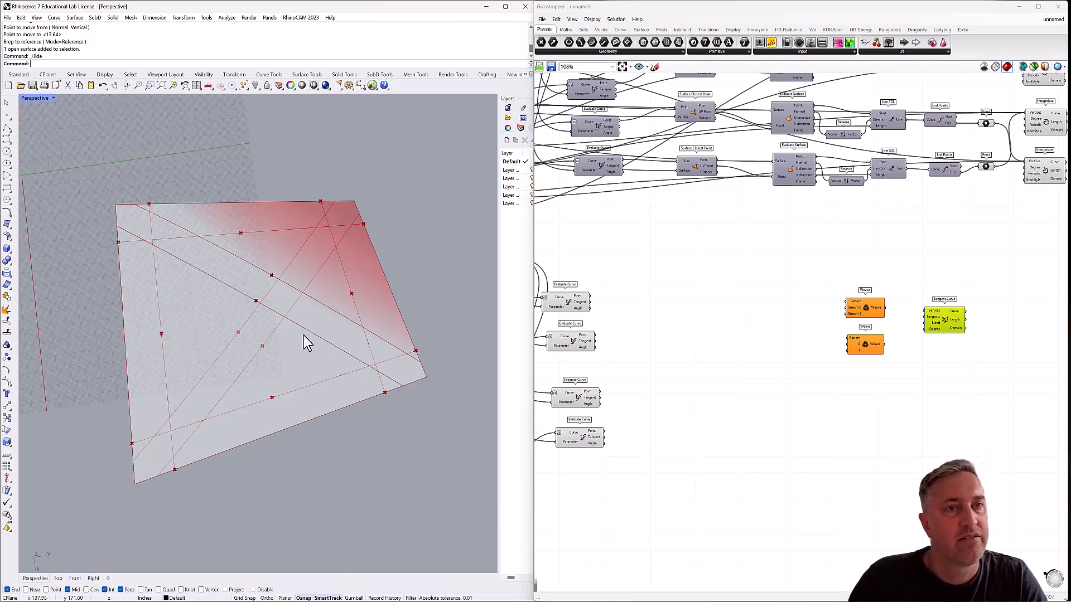
{"action": "right_click_drag", "start_coordinate": [279, 295], "coordinate": [246, 277]}
{"action": "right_click_drag", "start_coordinate": [330, 305], "coordinate": [337, 296]}
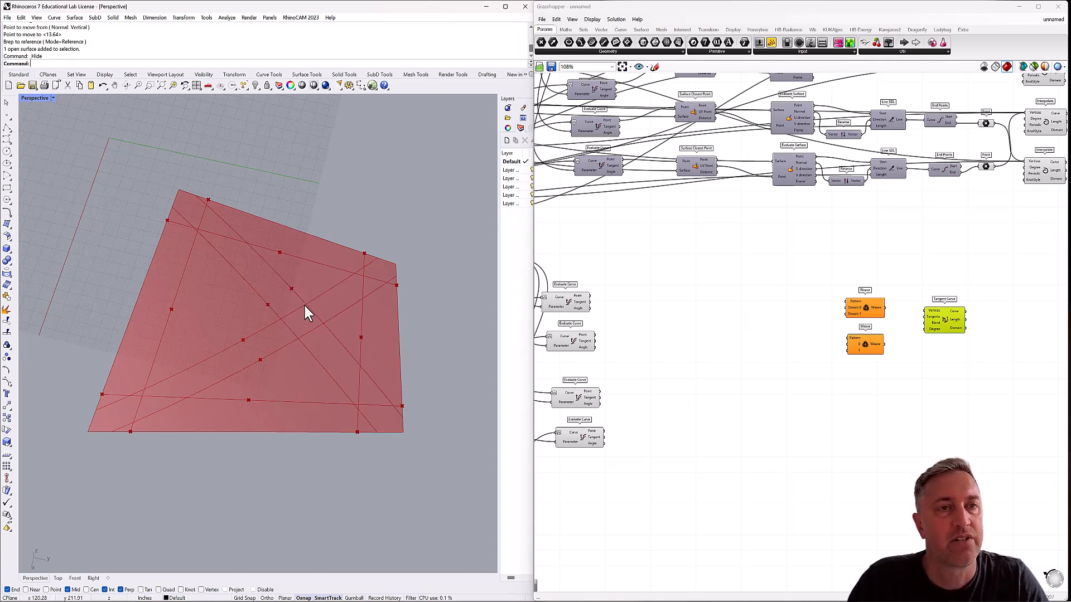
{"action": "mouse_move", "coordinate": [304, 305]}
{"action": "right_mouse_down"}
{"action": "mouse_move", "coordinate": [330, 286]}
{"action": "mouse_move", "coordinate": [339, 311]}
{"action": "right_mouse_up"}
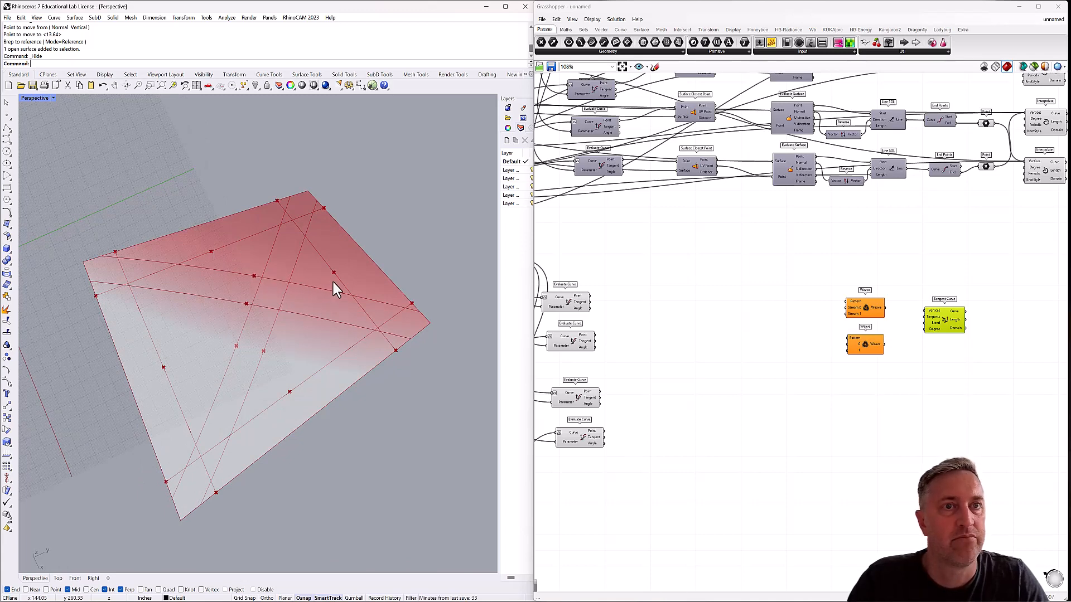
{"action": "left_click", "coordinate": [254, 276]}
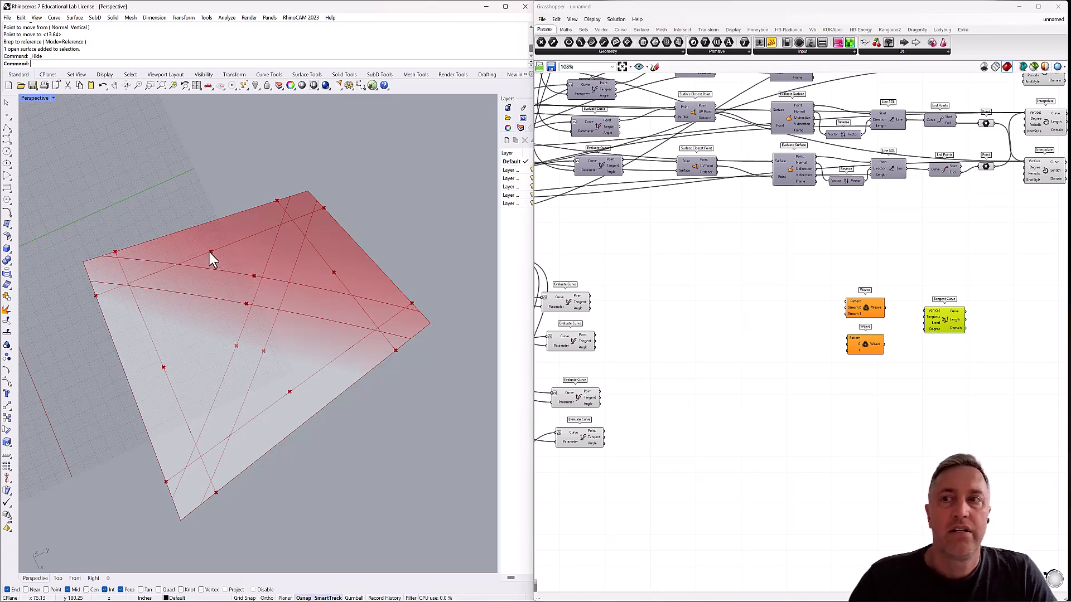
{"action": "right_click_drag", "start_coordinate": [615, 280], "coordinate": [775, 257]}
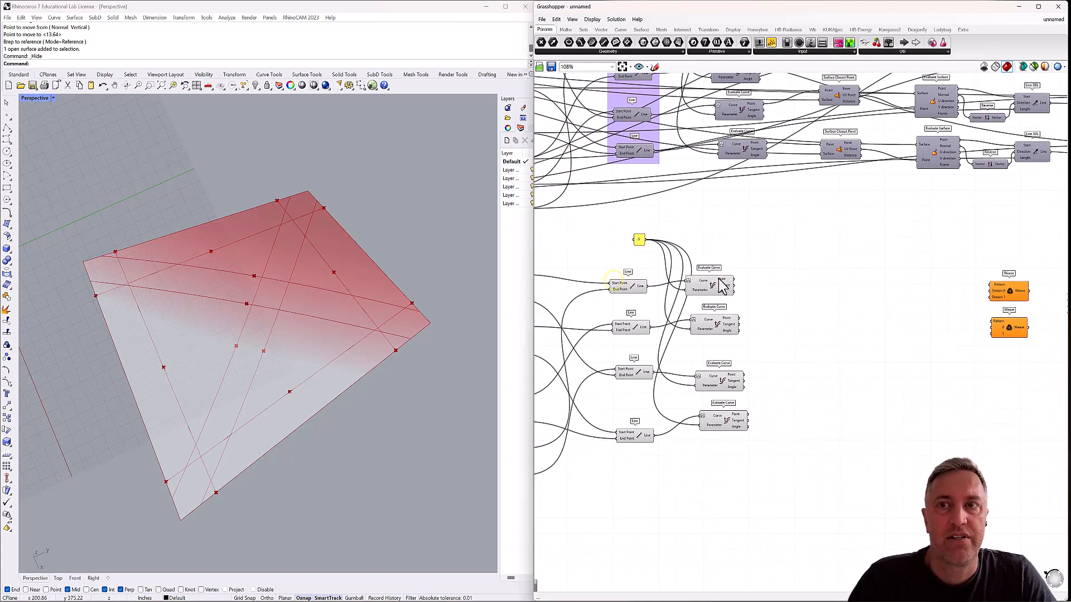
{"action": "left_click", "coordinate": [705, 284]}
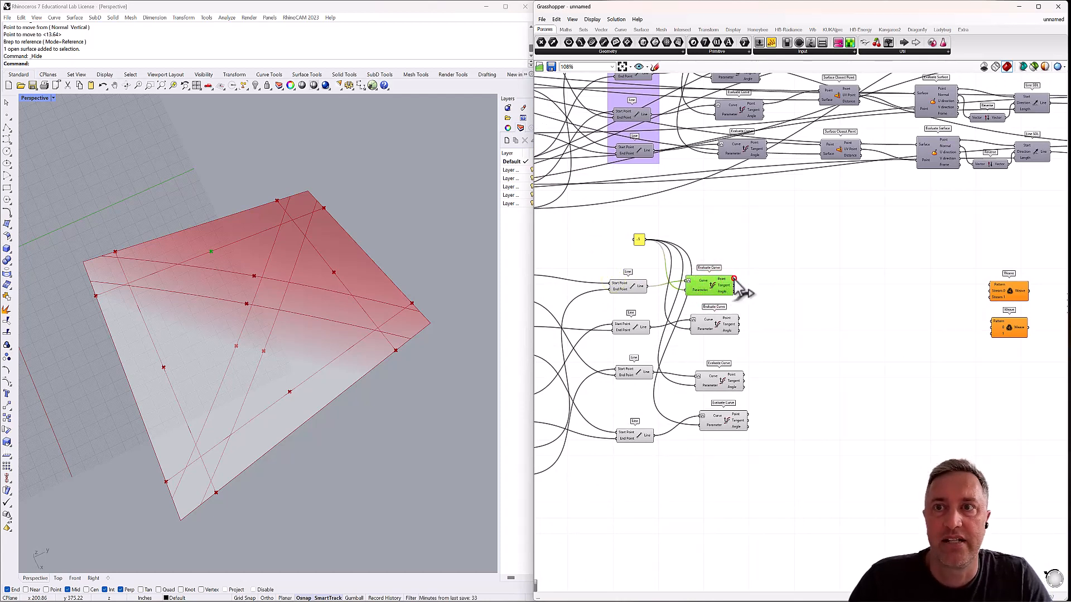
{"action": "left_click_drag", "start_coordinate": [734, 279], "coordinate": [989, 292]}
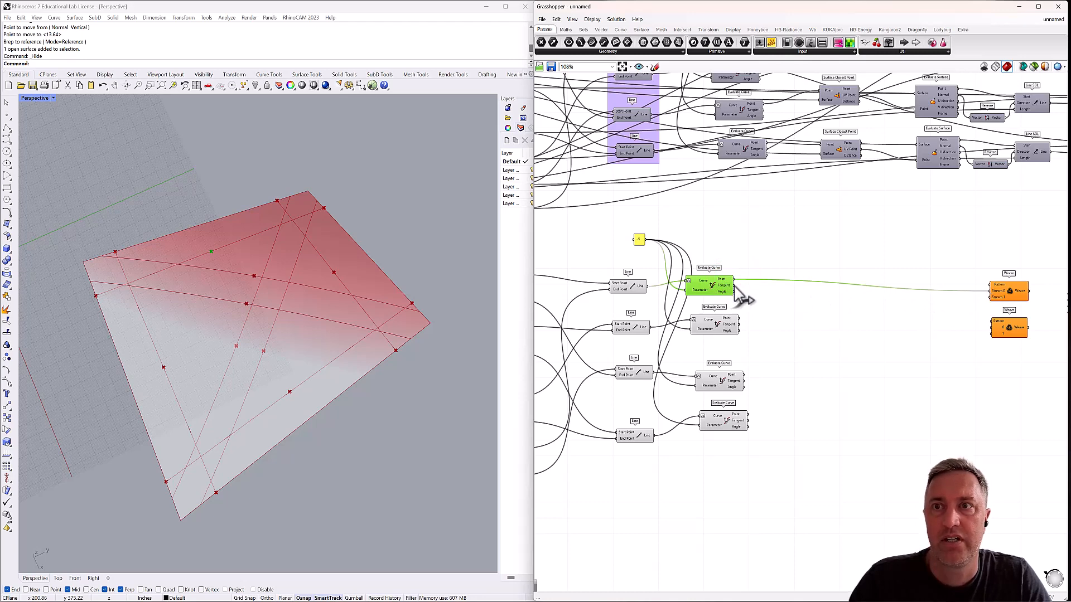
{"action": "left_click_drag", "start_coordinate": [735, 286], "coordinate": [992, 324]}
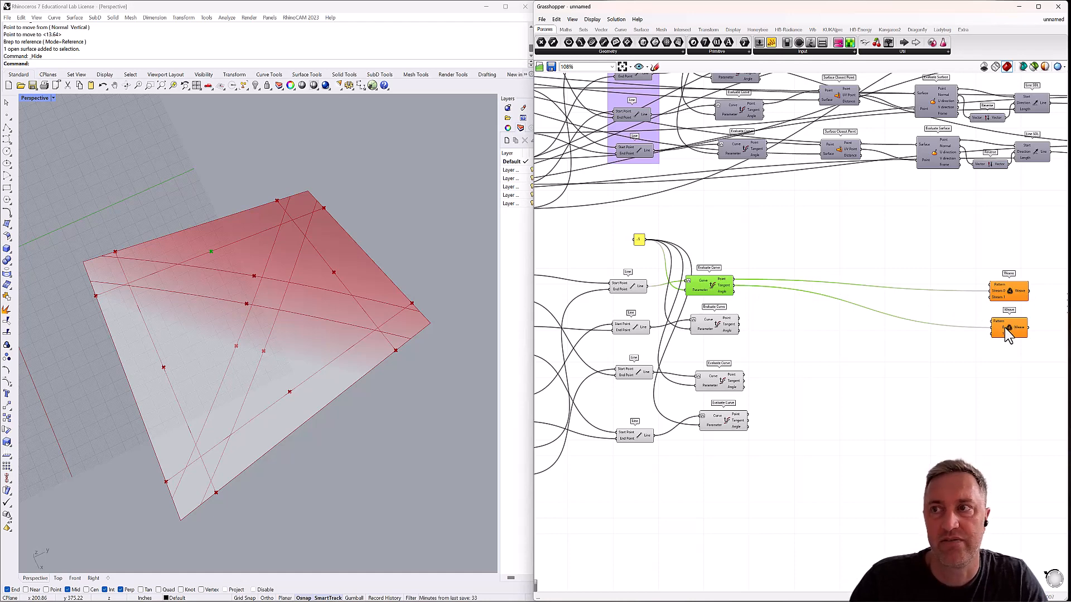
Add a Panel above the two Weave components and set it to treat each line as a separate item.
{"action": "double_click", "coordinate": [932, 259]}
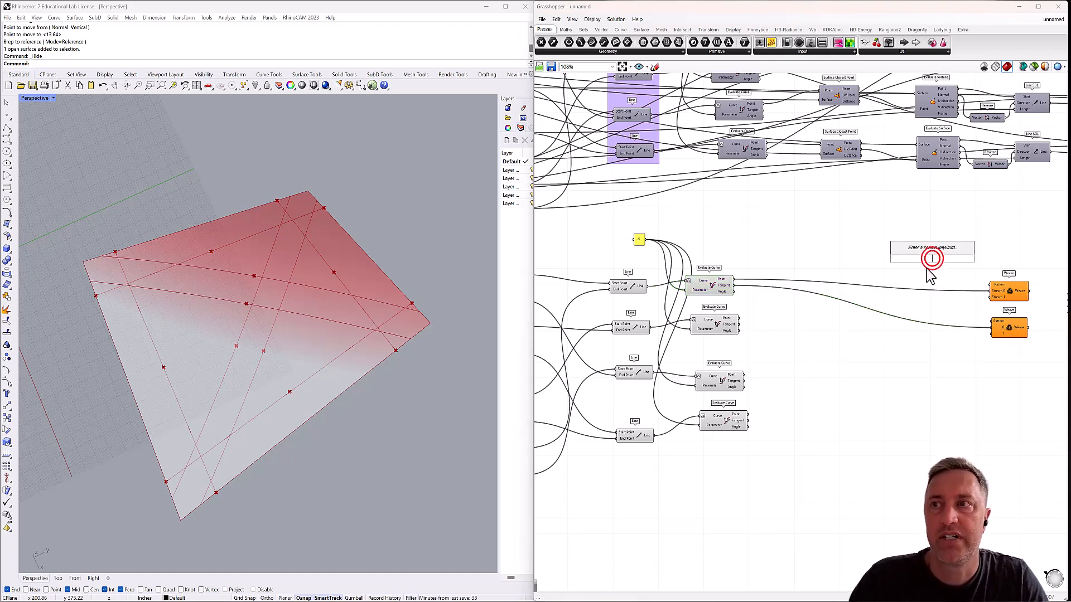
{"action": "type", "text": "panel"}
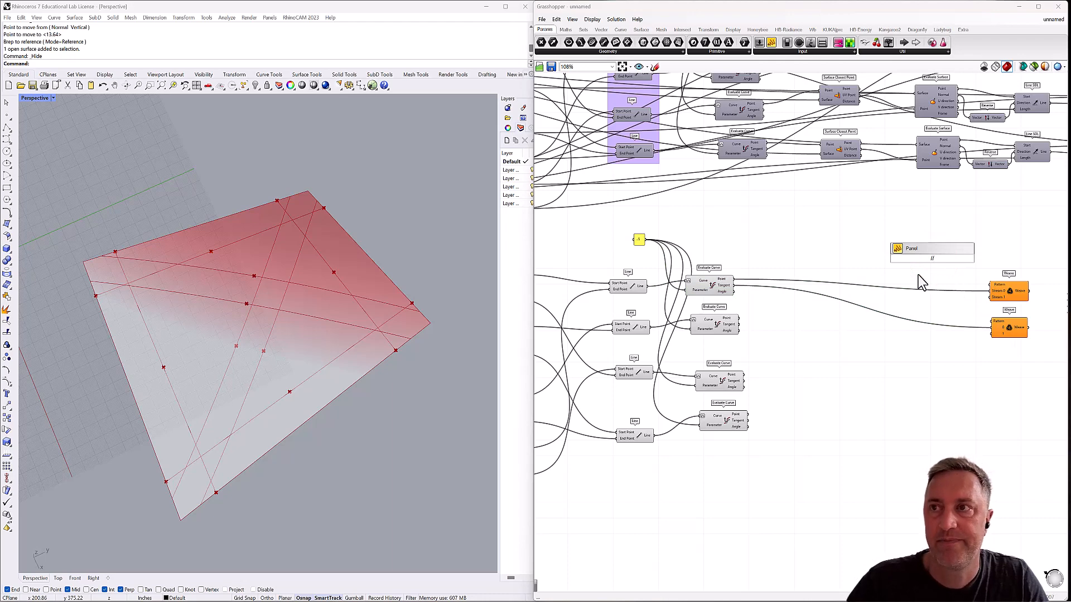
{"action": "key", "text": "Return"}
{"action": "double_click", "coordinate": [939, 266]}
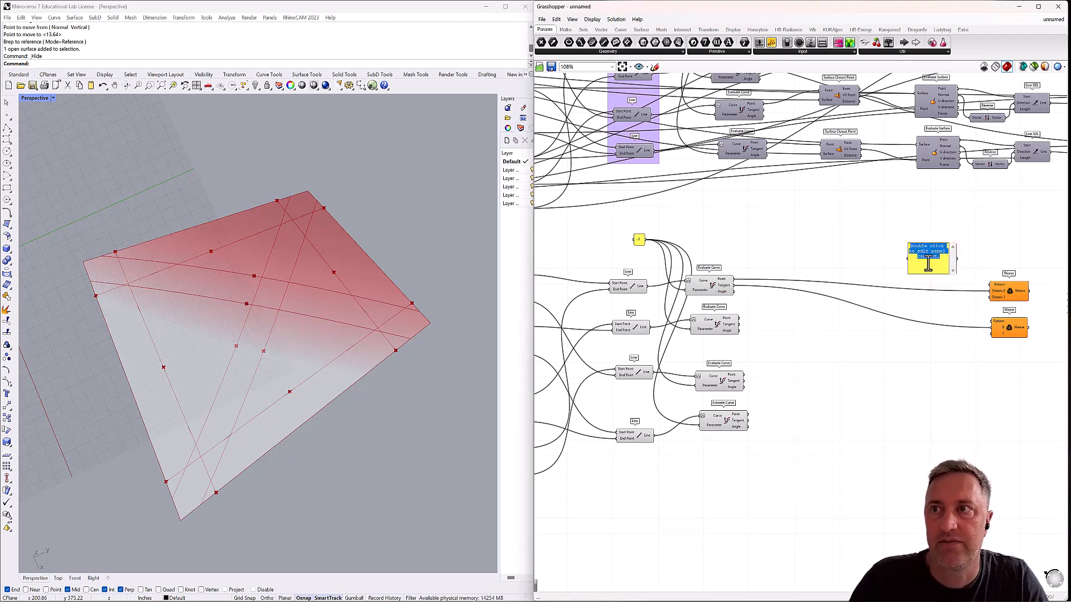
{"action": "right_click", "coordinate": [928, 262]}
{"action": "left_click", "coordinate": [923, 229]}
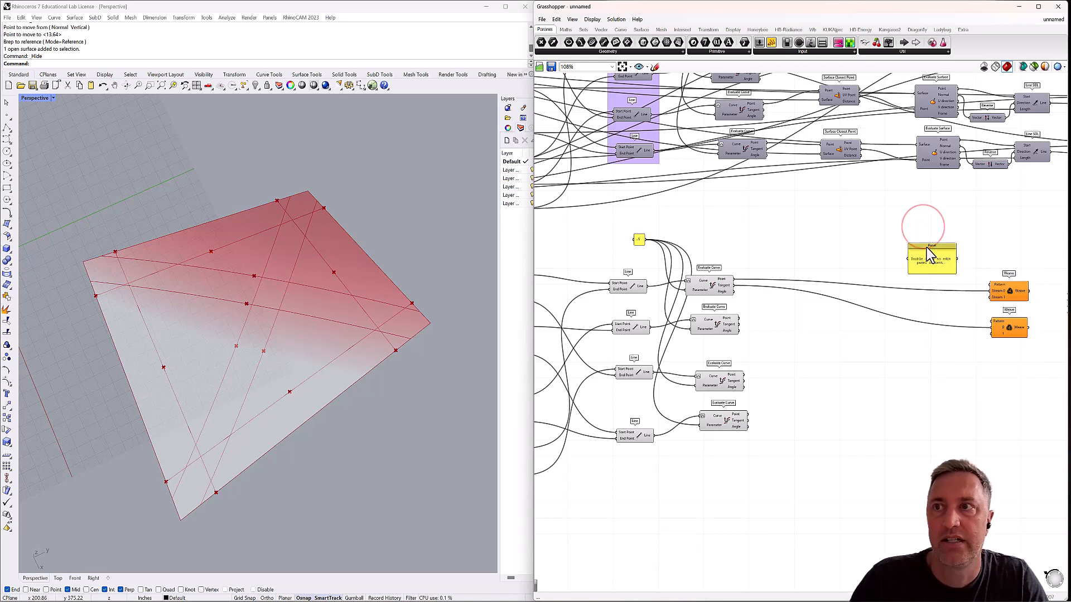
{"action": "right_click", "coordinate": [926, 248]}
{"action": "left_click", "coordinate": [955, 272]}
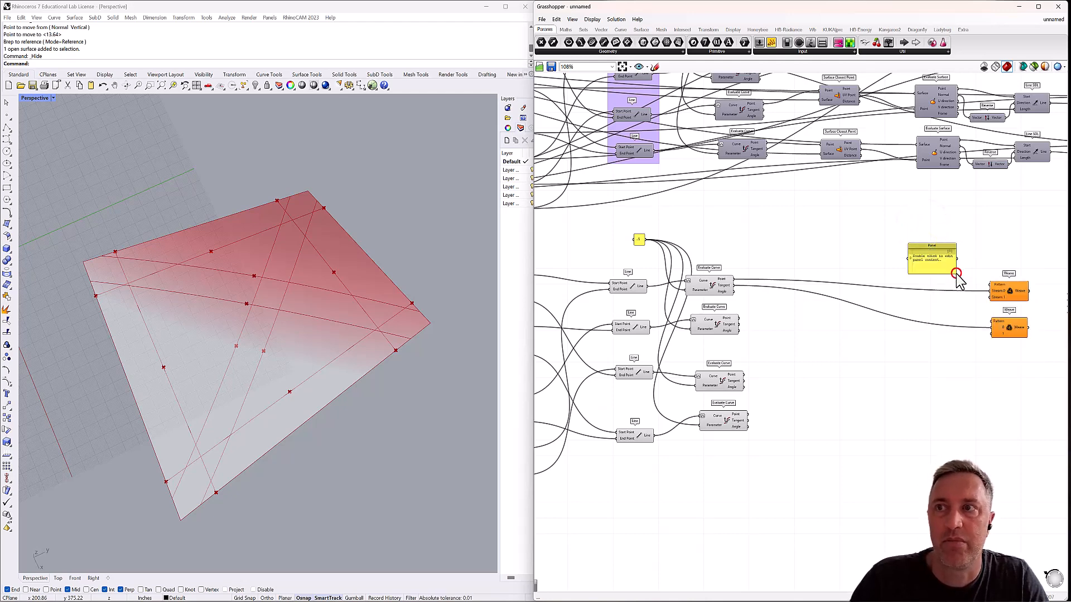
Enter 0, 1 and 2 on separate lines of the new panel and wire it into the Pattern input of both Weave components.
{"action": "left_click", "coordinate": [929, 261]}
{"action": "double_click", "coordinate": [929, 262]}
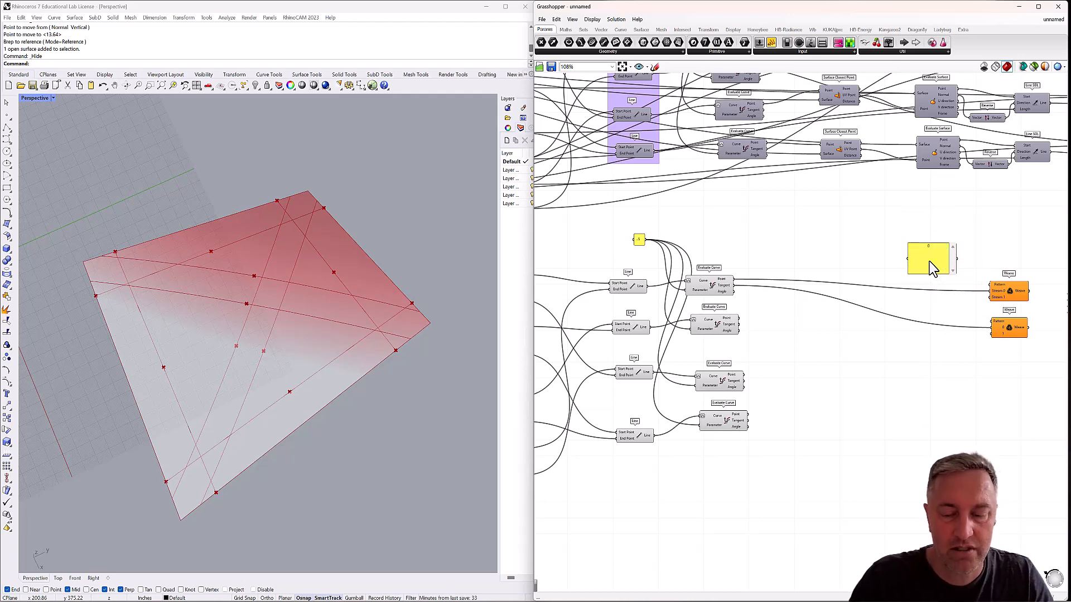
{"action": "type", "text": "0 1"}
{"action": "key", "text": "Return"}
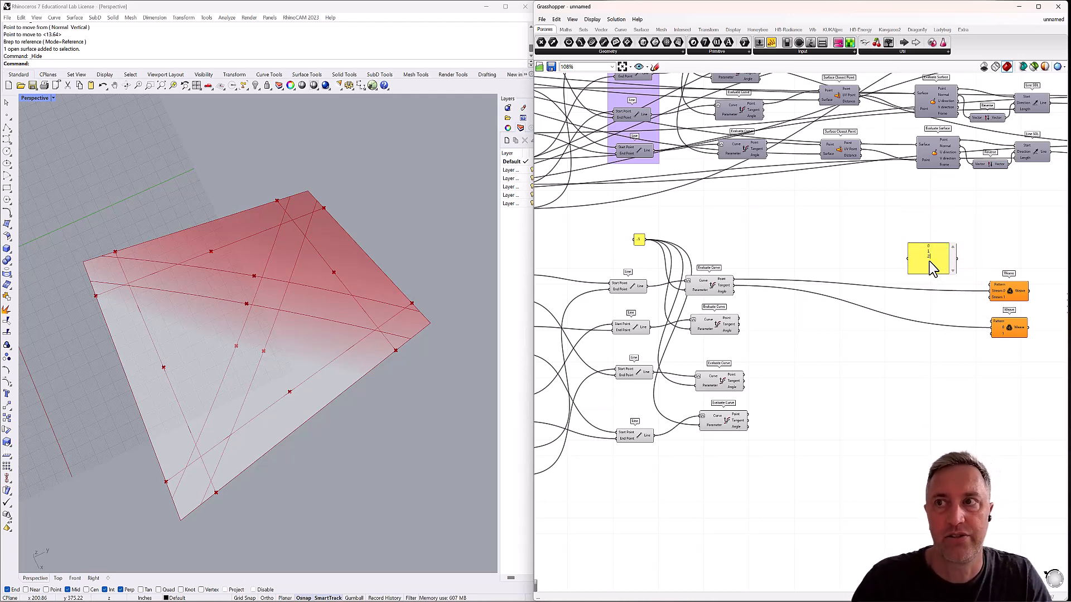
{"action": "type", "text": "2"}
{"action": "left_click", "coordinate": [929, 225]}
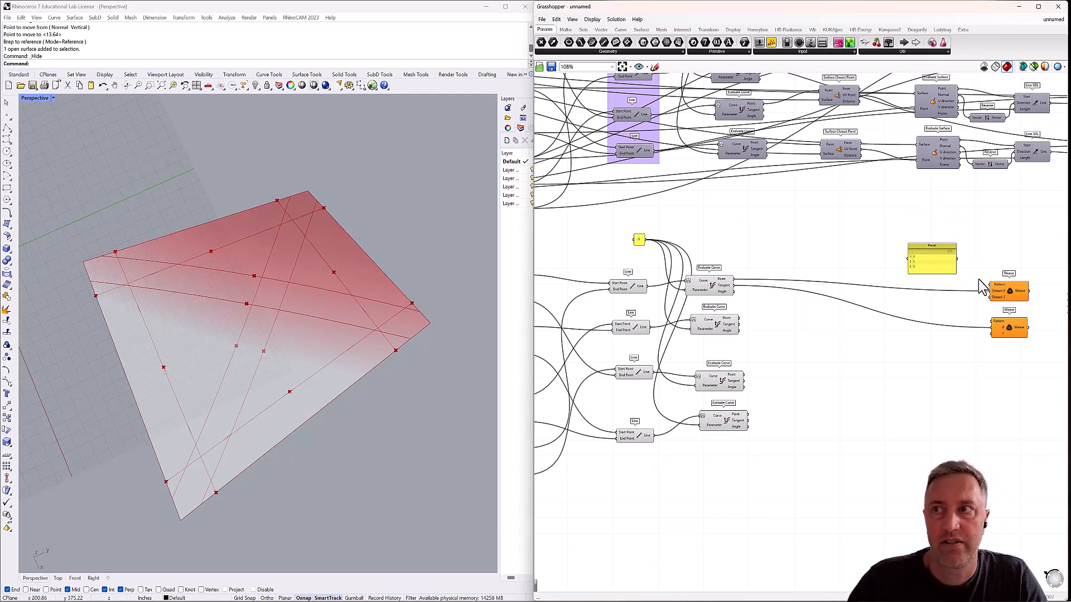
{"action": "left_click_drag", "start_coordinate": [989, 285], "coordinate": [992, 321]}
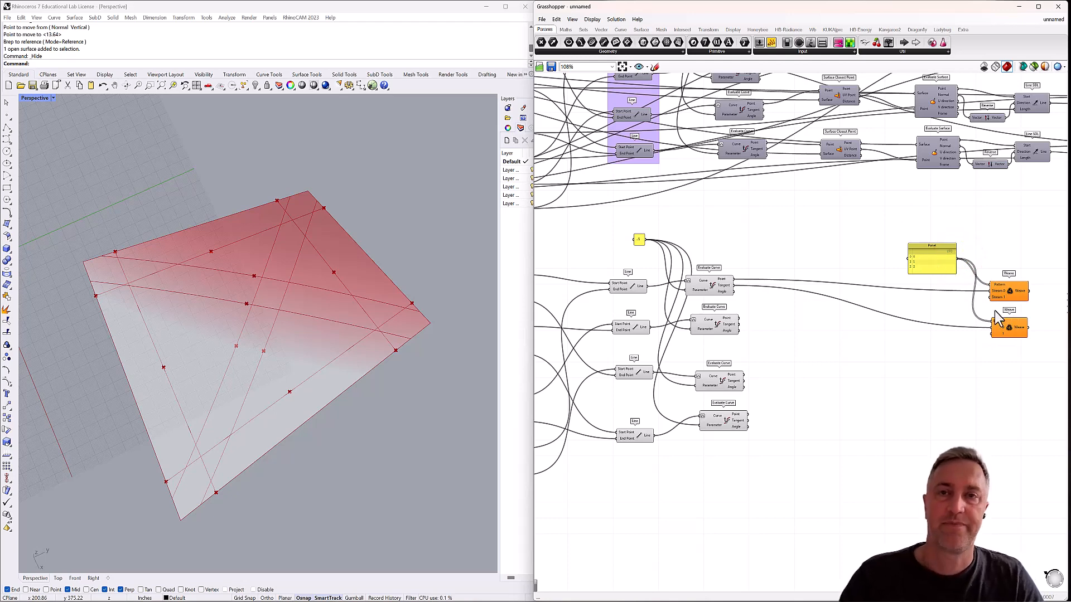
Examine which panel point each lower Evaluate Curve component produces by selecting the components one at a time.
{"action": "left_click", "coordinate": [701, 284]}
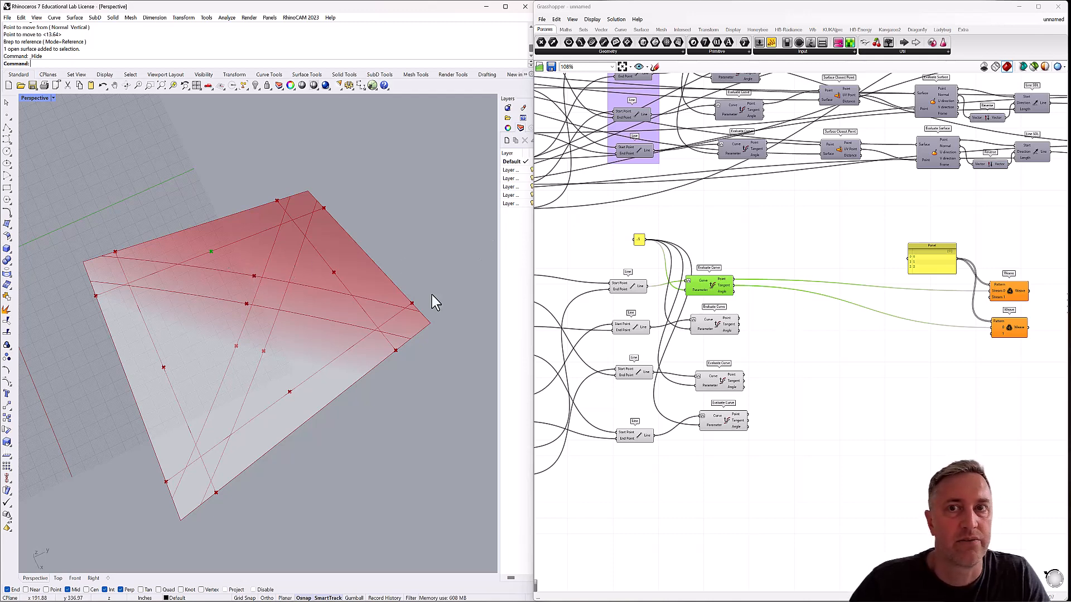
{"action": "right_click_drag", "start_coordinate": [634, 324], "coordinate": [821, 313]}
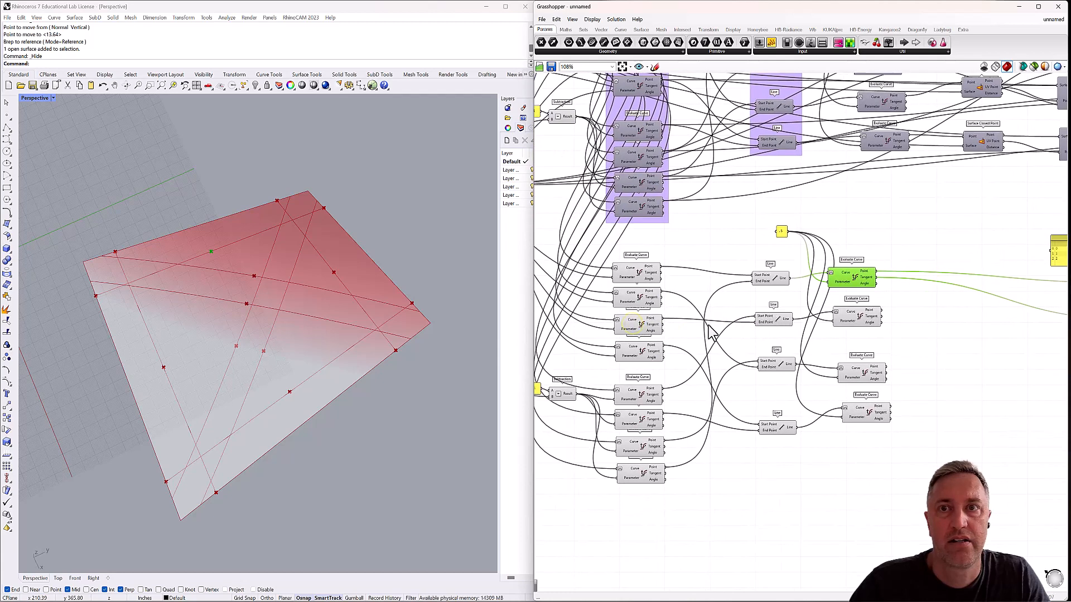
{"action": "right_click_drag", "start_coordinate": [676, 328], "coordinate": [692, 324]}
{"action": "left_click", "coordinate": [655, 268]}
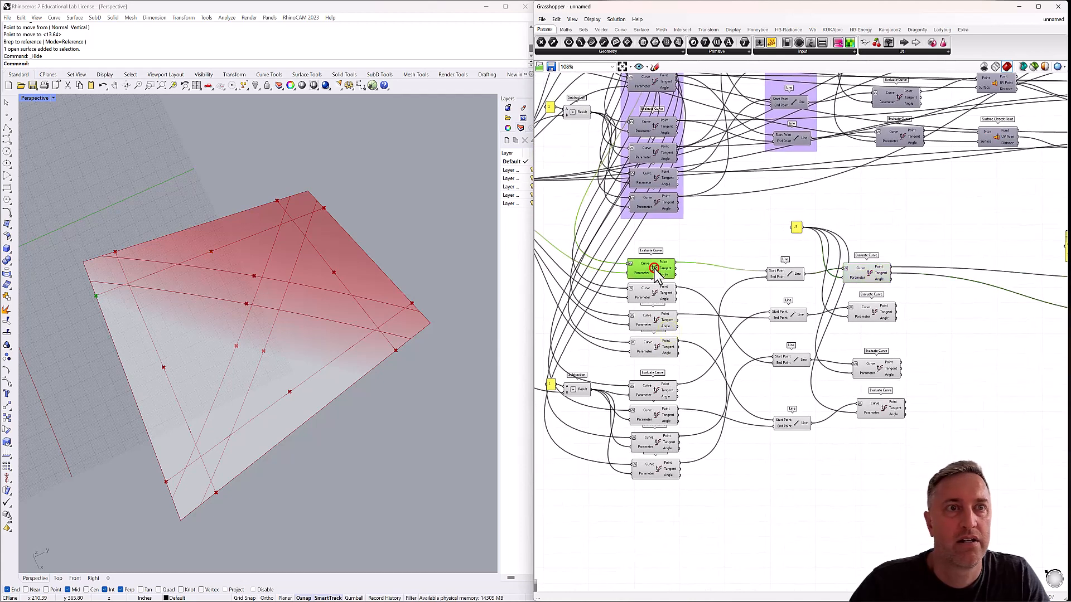
{"action": "left_click", "coordinate": [652, 304]}
{"action": "left_click", "coordinate": [654, 321]}
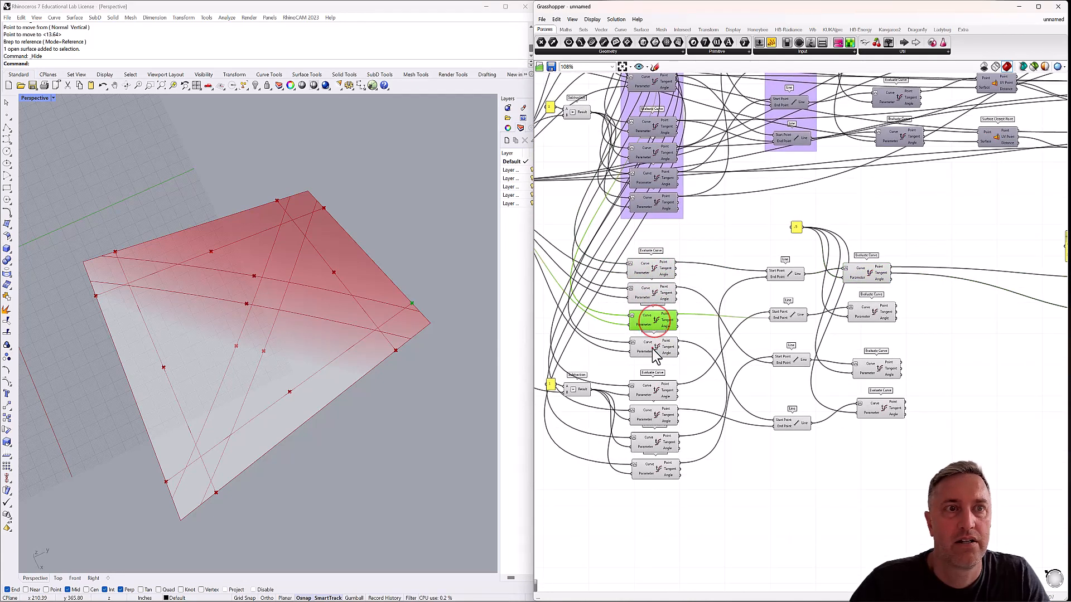
{"action": "left_click", "coordinate": [654, 347]}
{"action": "left_click", "coordinate": [651, 392]}
Locate the Point parameter feeding the topmost Interpolate component and move it slightly below the overlapping wires.
{"action": "scroll", "coordinate": [702, 360], "scroll_direction": "down", "scroll_amount": 4}
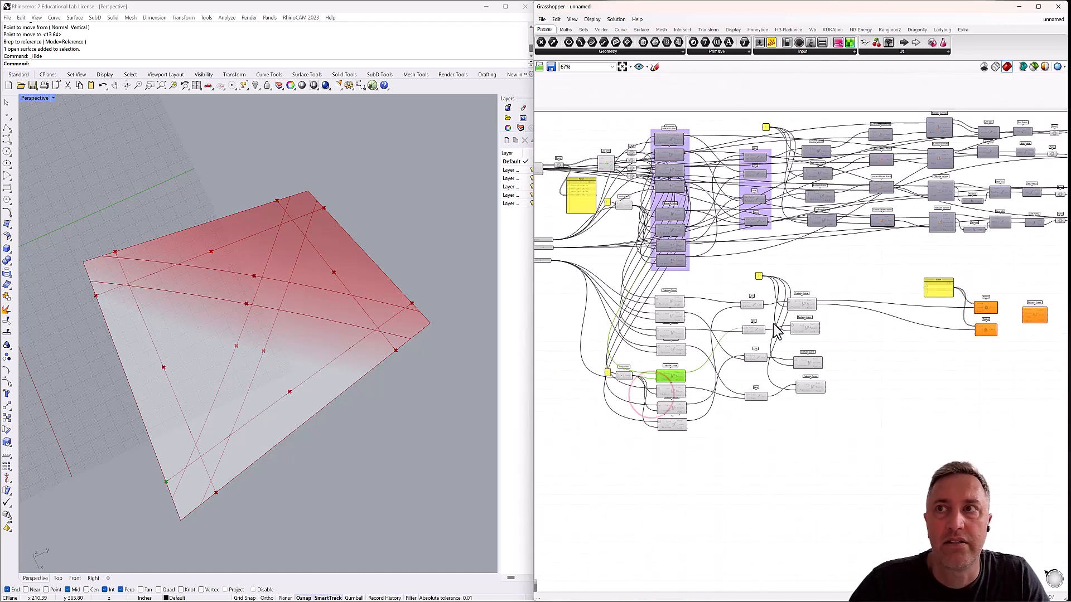
{"action": "scroll", "coordinate": [926, 196], "scroll_direction": "up", "scroll_amount": 4}
{"action": "left_click", "coordinate": [926, 195]}
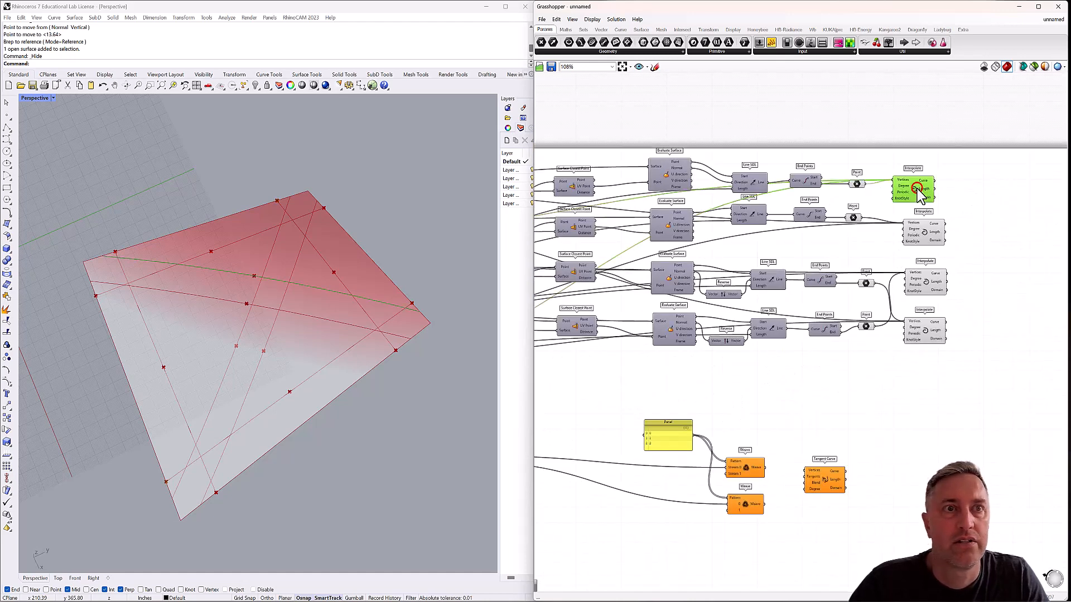
{"action": "left_click", "coordinate": [857, 184]}
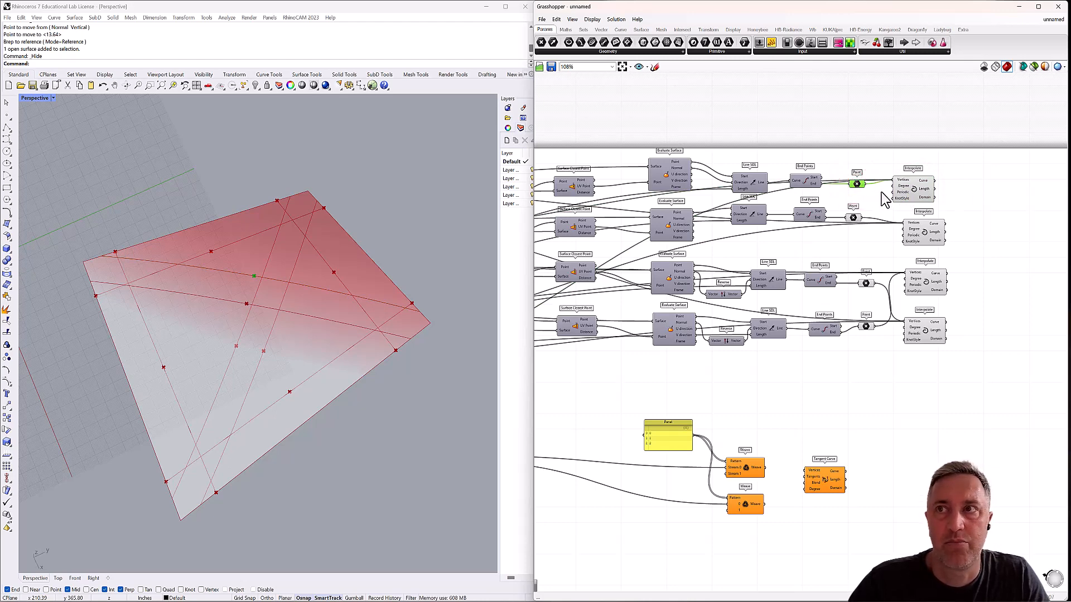
{"action": "scroll", "coordinate": [914, 190], "scroll_direction": "up", "scroll_amount": 2}
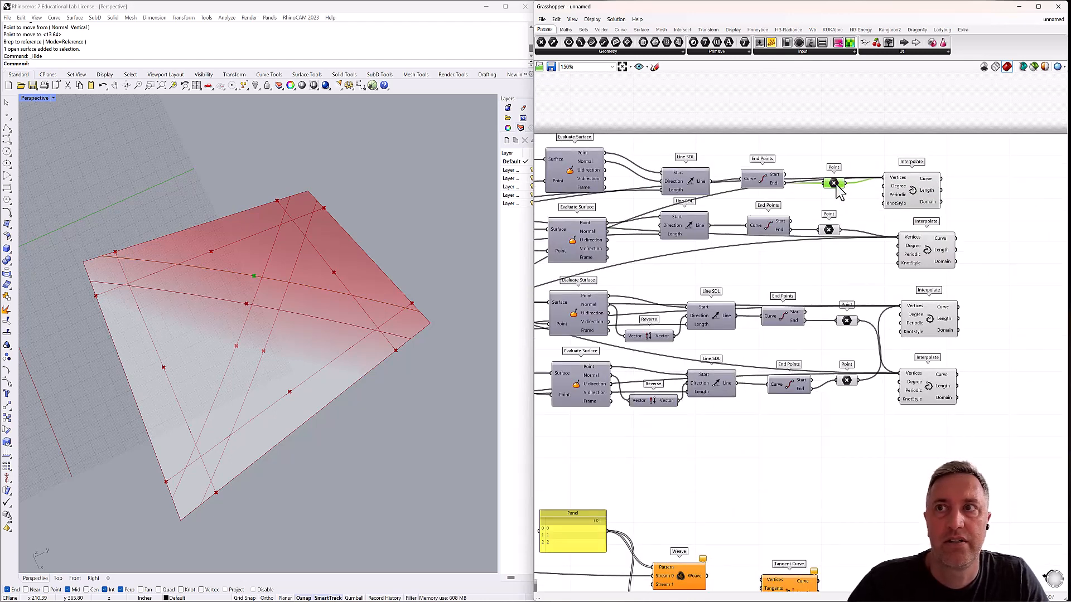
{"action": "left_click_drag", "start_coordinate": [837, 185], "coordinate": [838, 191]}
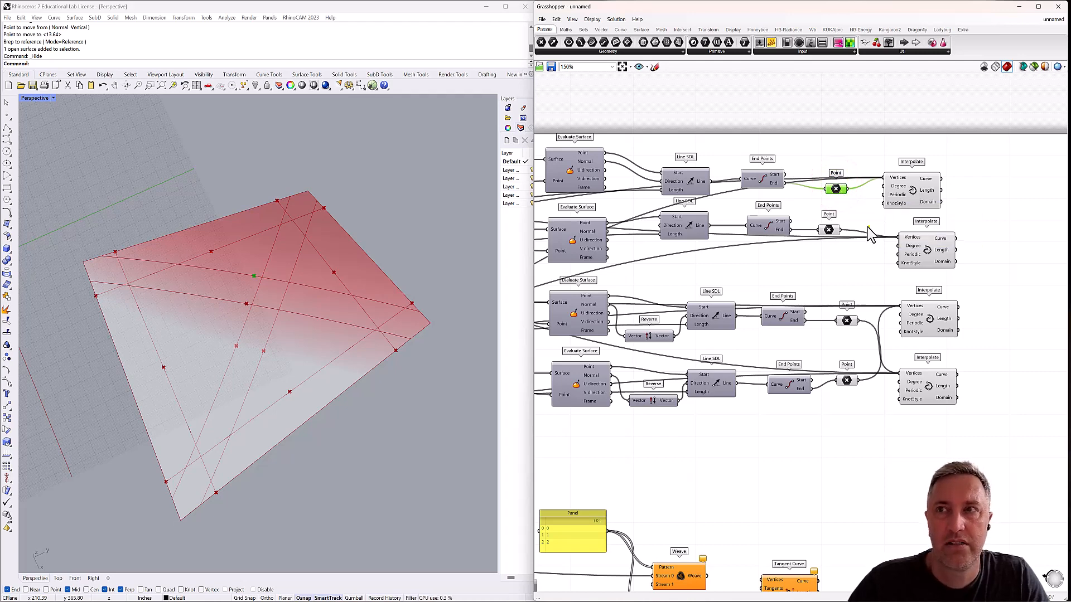
Add an Evaluate Curve component beside the topmost Interpolate component and reparameterize its Curve input.
{"action": "right_click_drag", "start_coordinate": [870, 234], "coordinate": [841, 219]}
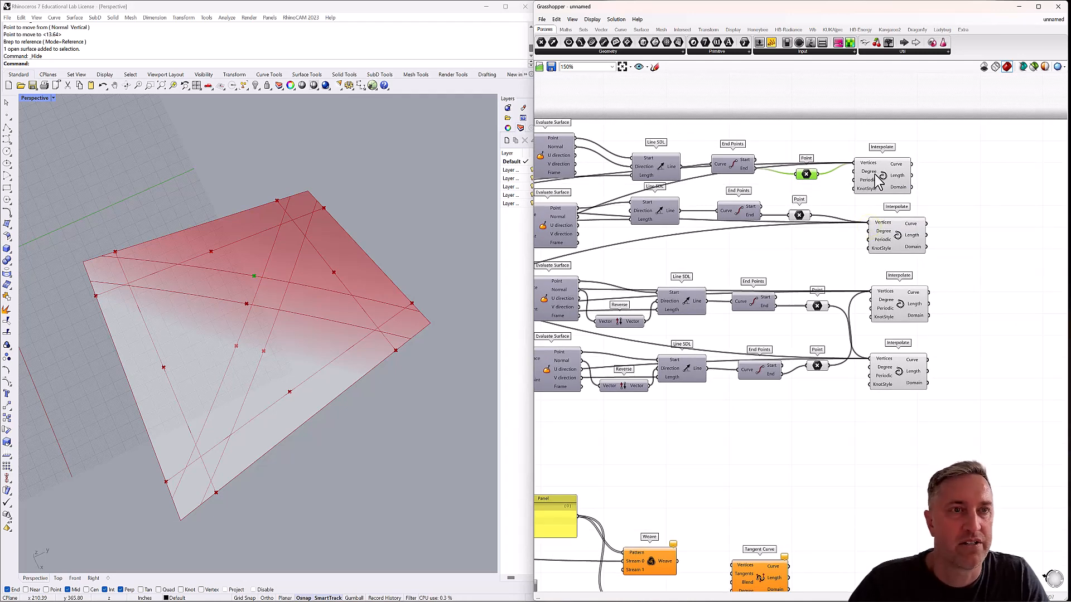
{"action": "mouse_move", "coordinate": [880, 179]}
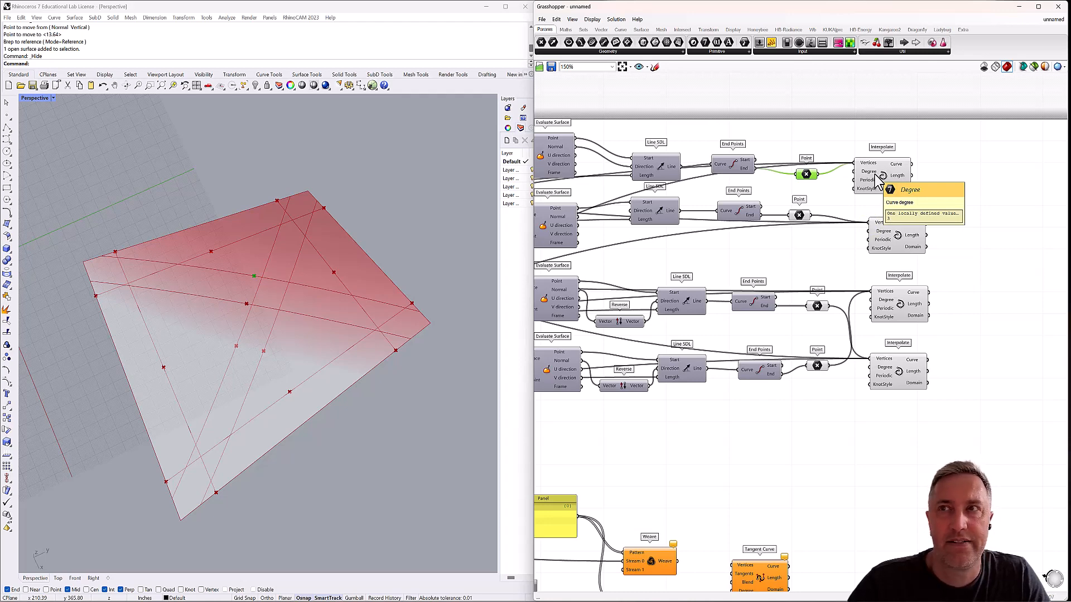
{"action": "double_click", "coordinate": [953, 173]}
{"action": "type", "text": "eval"}
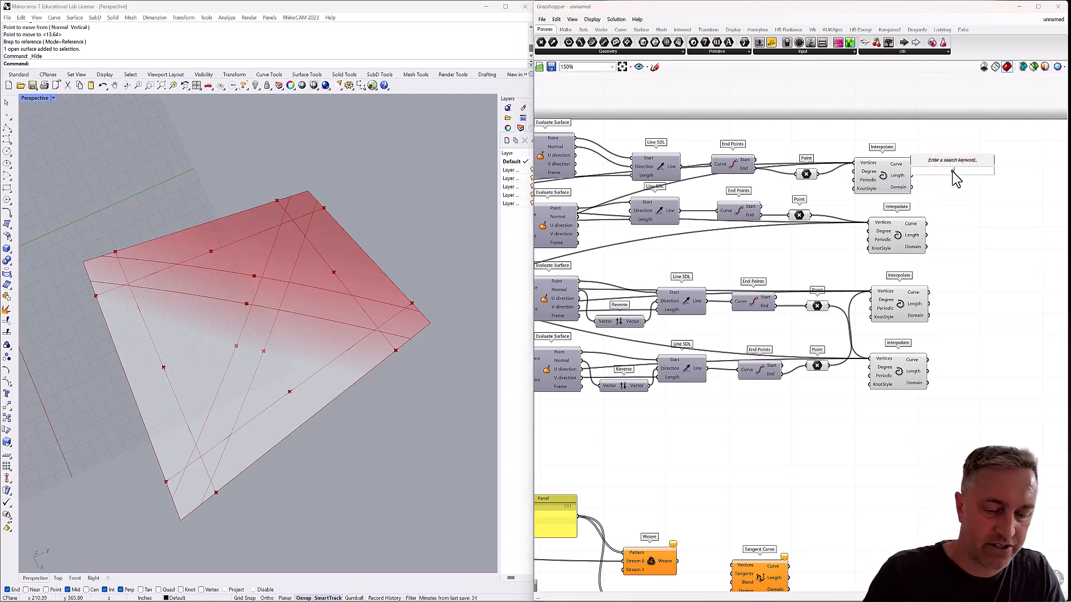
{"action": "left_click", "coordinate": [948, 150]}
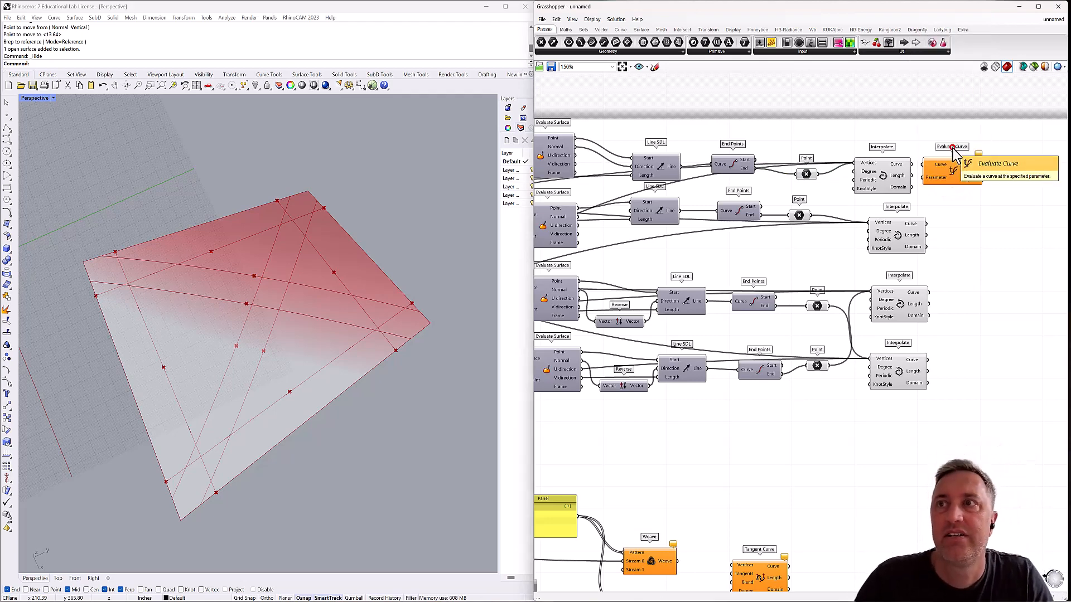
{"action": "left_click_drag", "start_coordinate": [976, 174], "coordinate": [978, 174]}
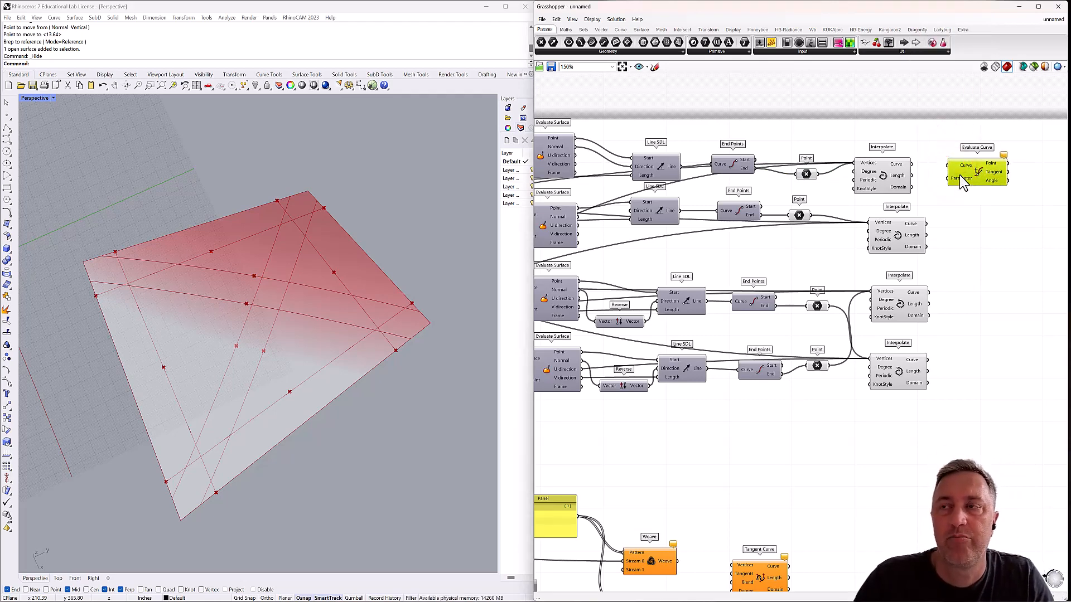
{"action": "right_click", "coordinate": [965, 166]}
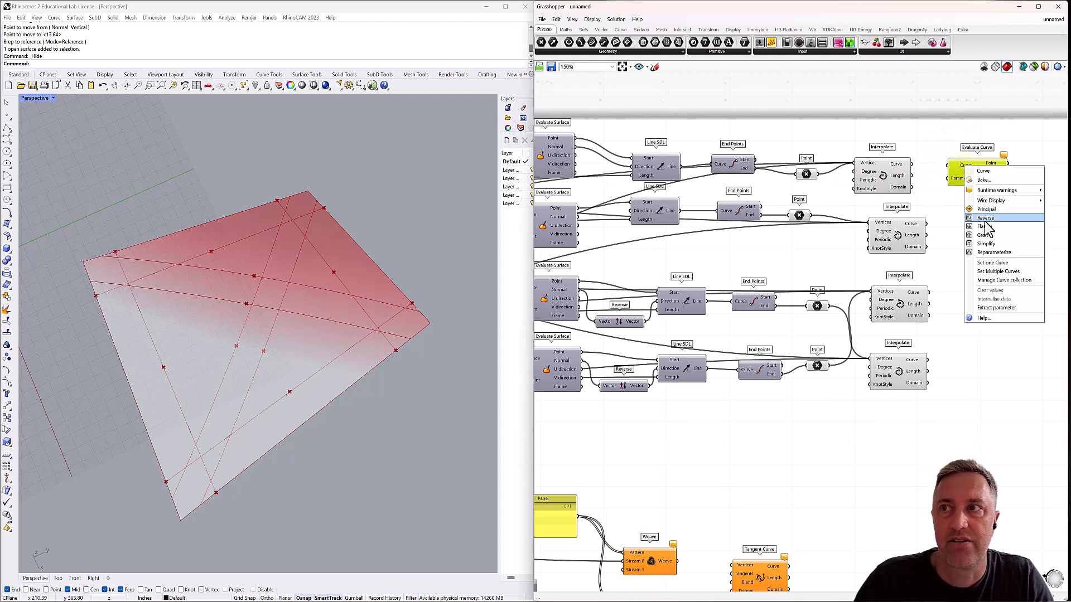
{"action": "left_click", "coordinate": [987, 253]}
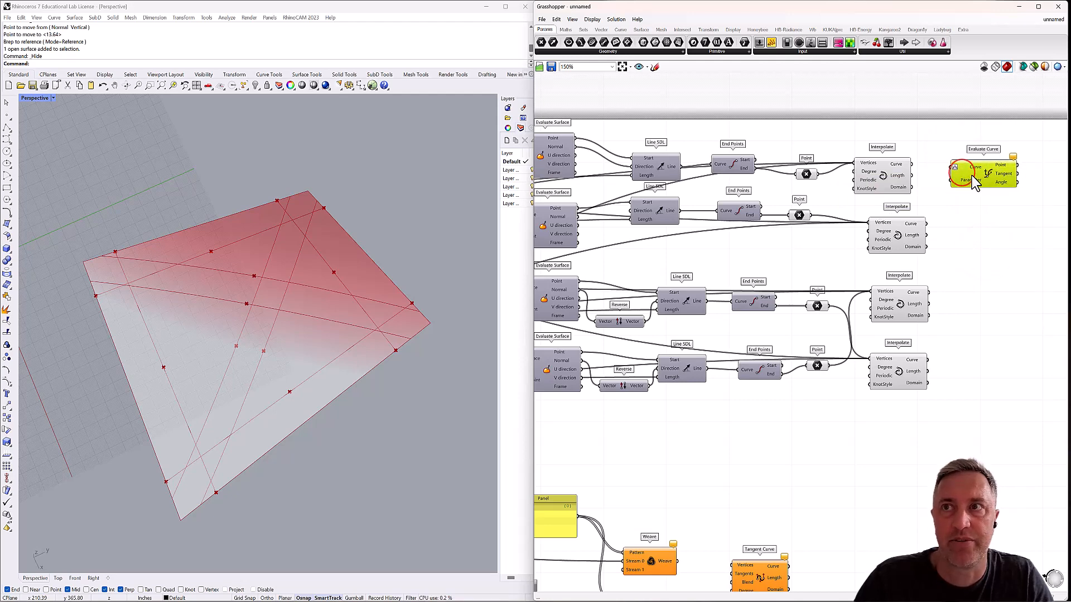
{"action": "left_click", "coordinate": [972, 175]}
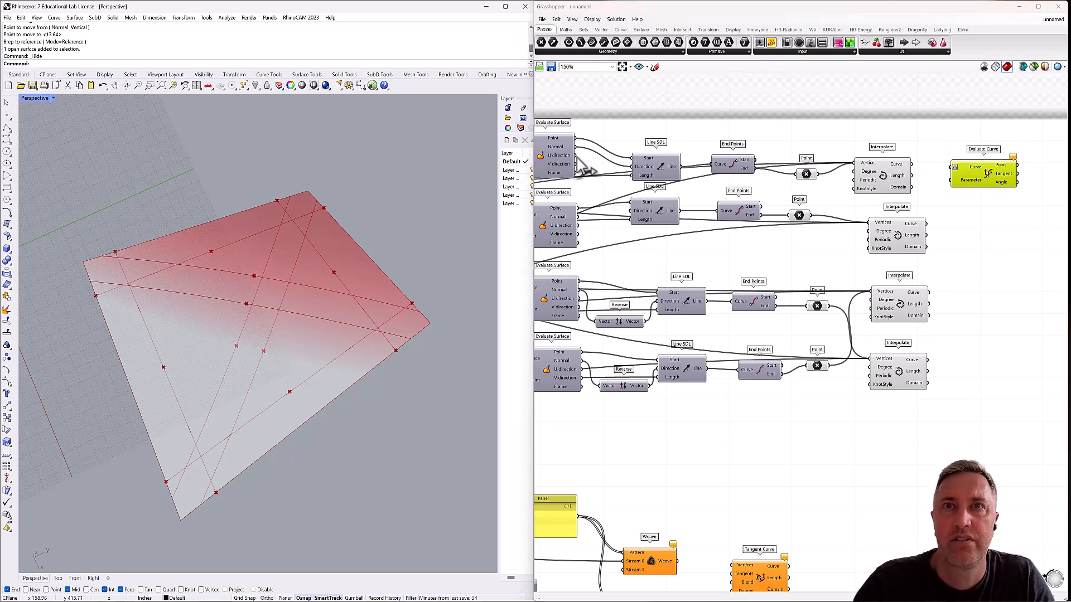
Feed a new .5 panel into the new Evaluate Curve's Parameter input and the topmost Interpolate's curve into its Curve input.
{"action": "left_click", "coordinate": [885, 174]}
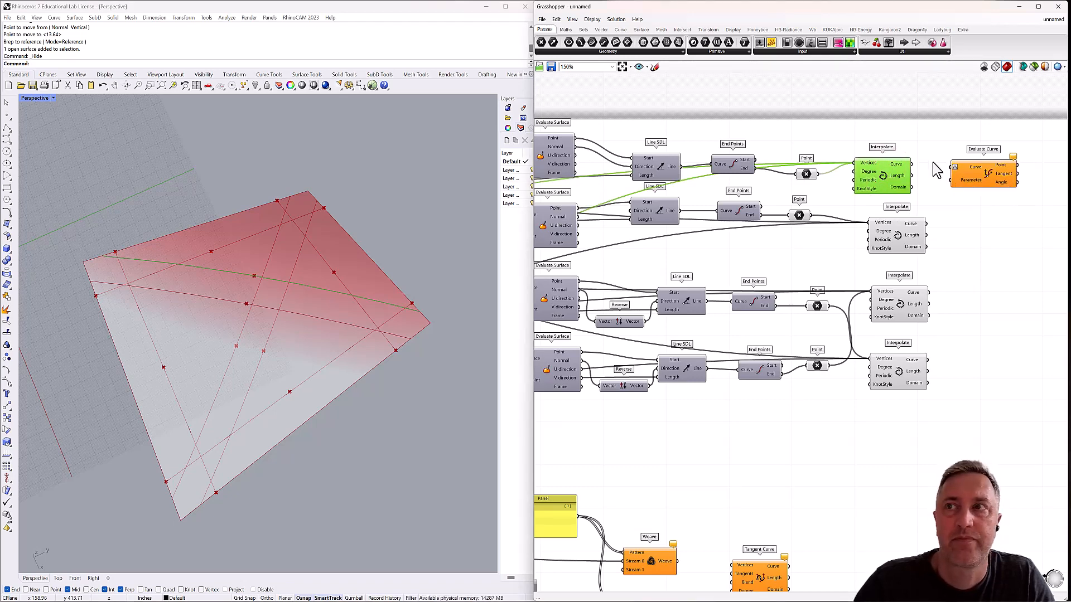
{"action": "right_click_drag", "start_coordinate": [928, 139], "coordinate": [913, 166]}
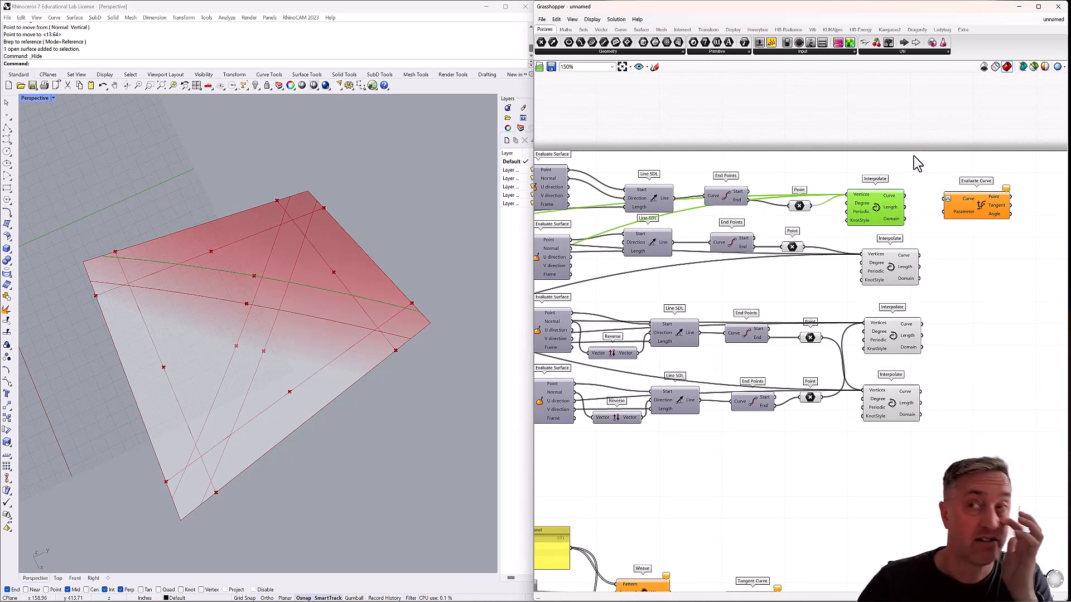
{"action": "double_click", "coordinate": [915, 160]}
{"action": "type", "text": "panel"}
{"action": "key", "text": "Return"}
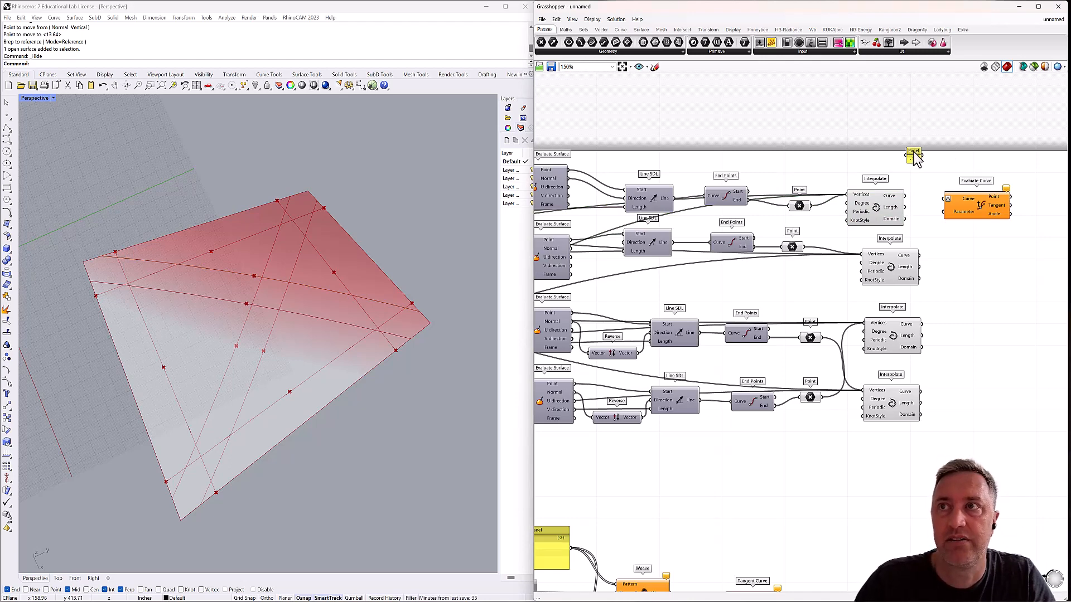
{"action": "right_click", "coordinate": [913, 158]}
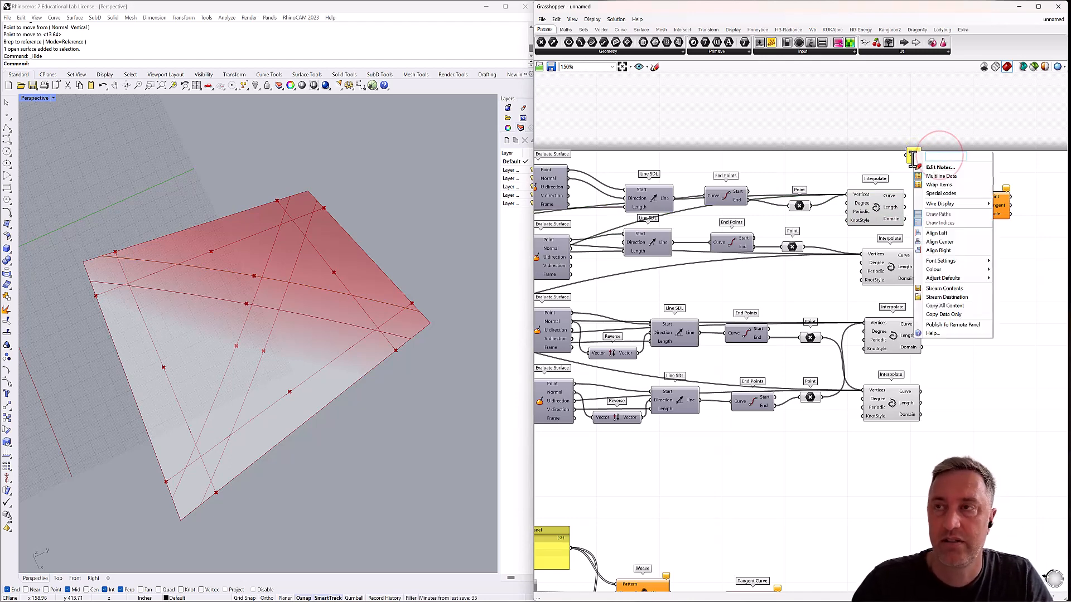
{"action": "type", "text": ".5"}
{"action": "left_click", "coordinate": [927, 130]}
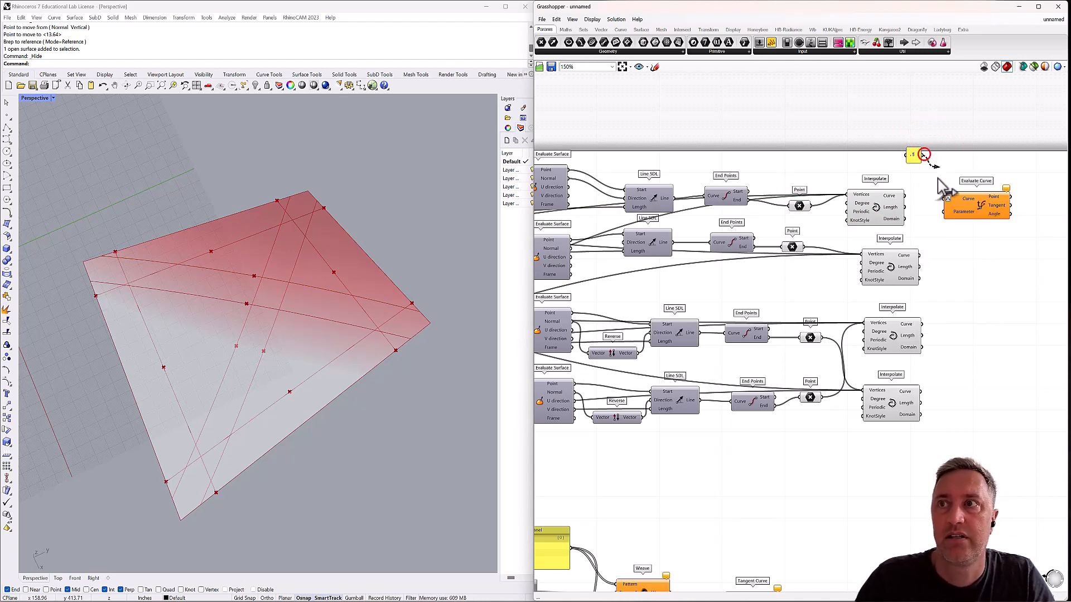
{"action": "left_click_drag", "start_coordinate": [938, 178], "coordinate": [944, 213]}
{"action": "left_click_drag", "start_coordinate": [962, 208], "coordinate": [976, 204]}
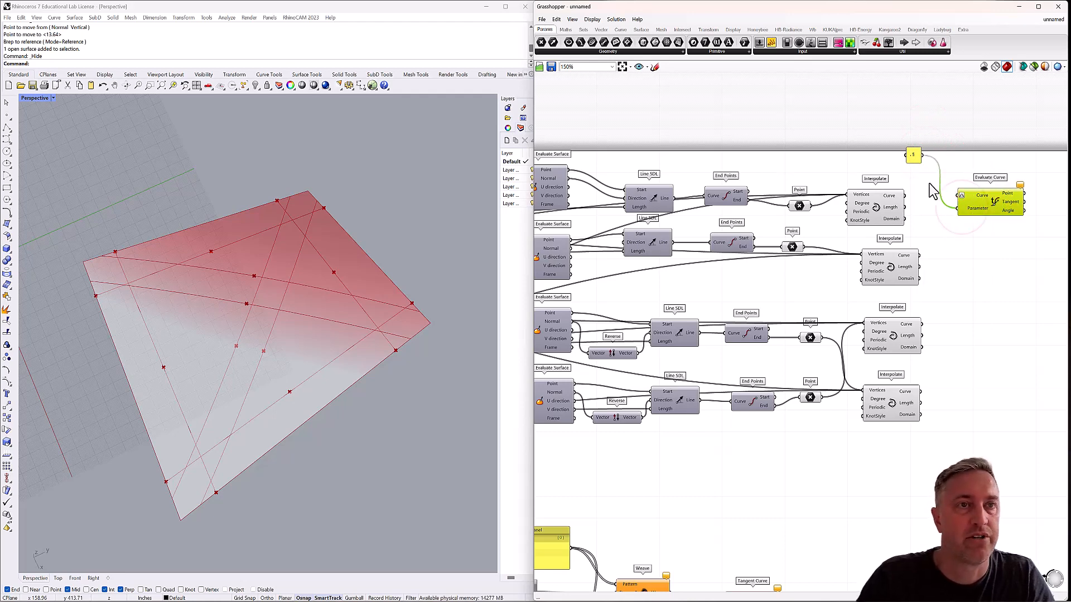
{"action": "right_click_drag", "start_coordinate": [1015, 214], "coordinate": [965, 204]}
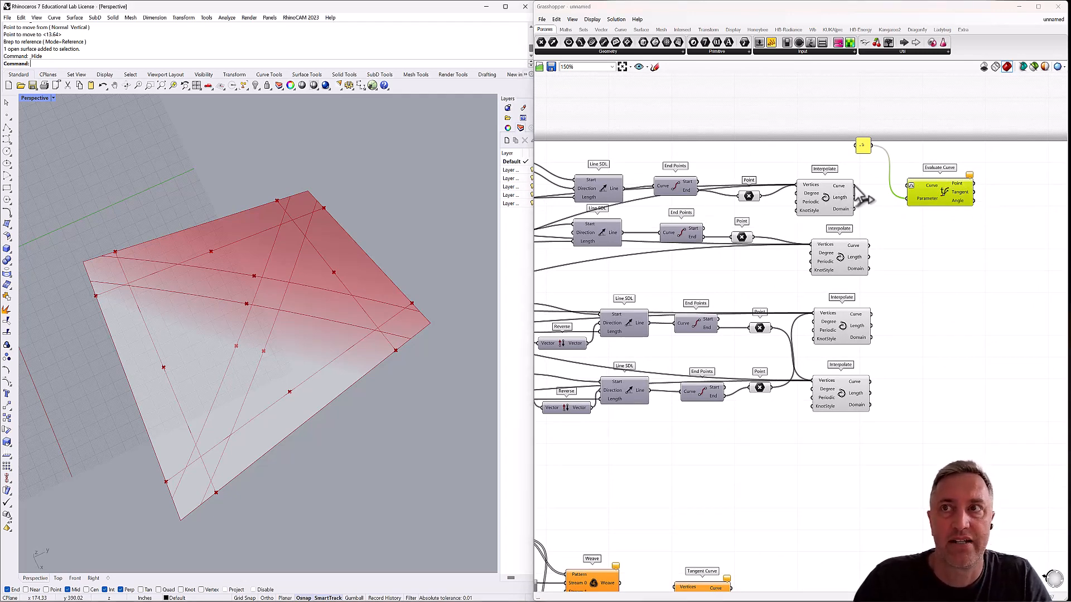
{"action": "left_click_drag", "start_coordinate": [852, 186], "coordinate": [909, 188]}
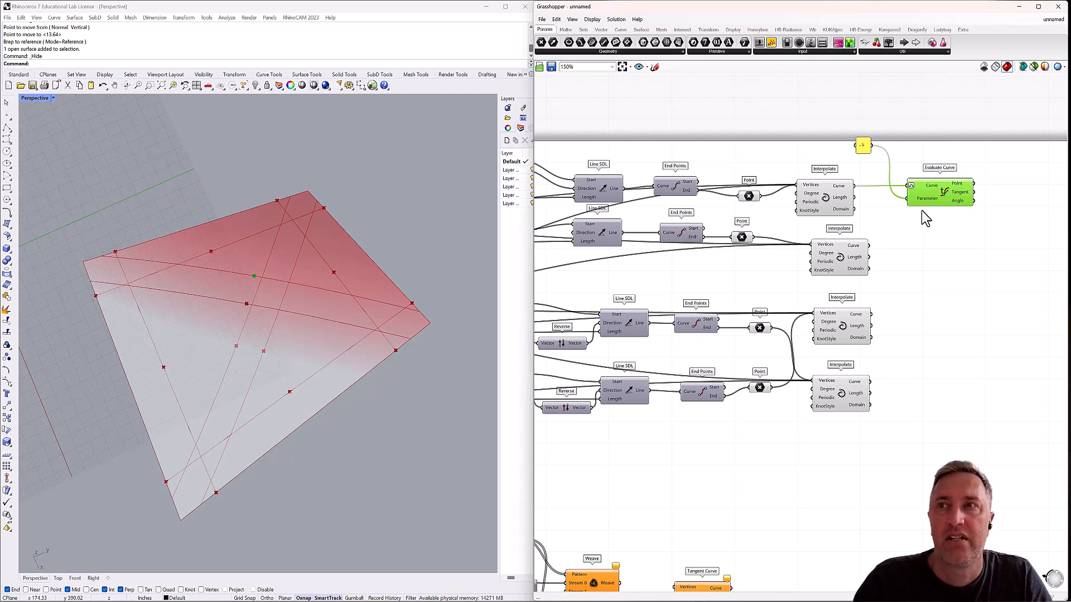
Wire the new Evaluate Curve's Point into Stream 1 of the upper Weave and its Tangent into stream 1 of the lower Weave.
{"action": "right_click_drag", "start_coordinate": [908, 245], "coordinate": [948, 158]}
{"action": "scroll", "coordinate": [895, 195], "scroll_direction": "down", "scroll_amount": 2}
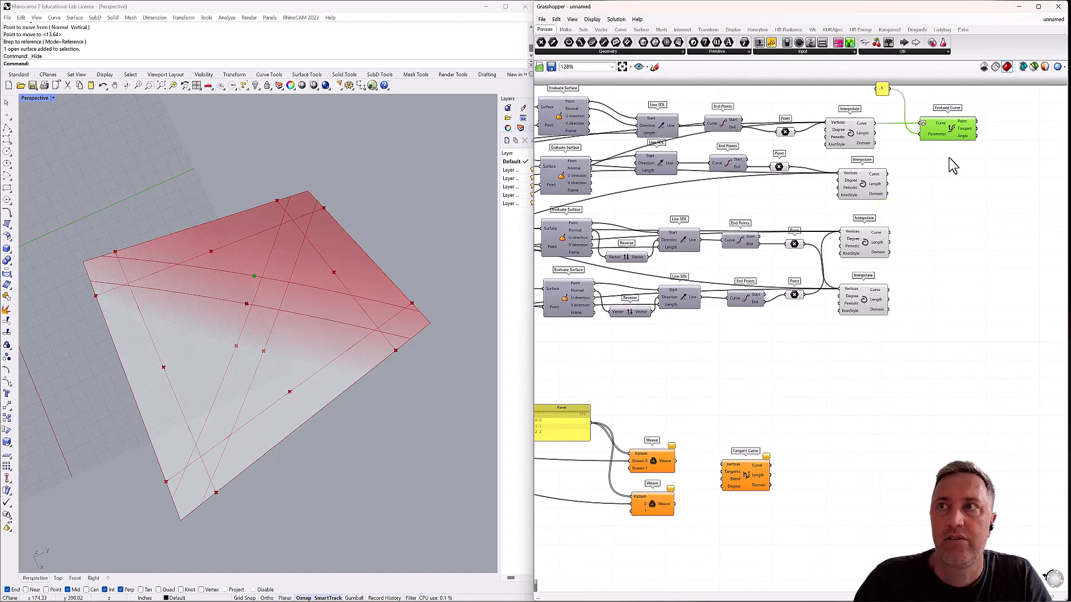
{"action": "left_click_drag", "start_coordinate": [976, 122], "coordinate": [650, 462]}
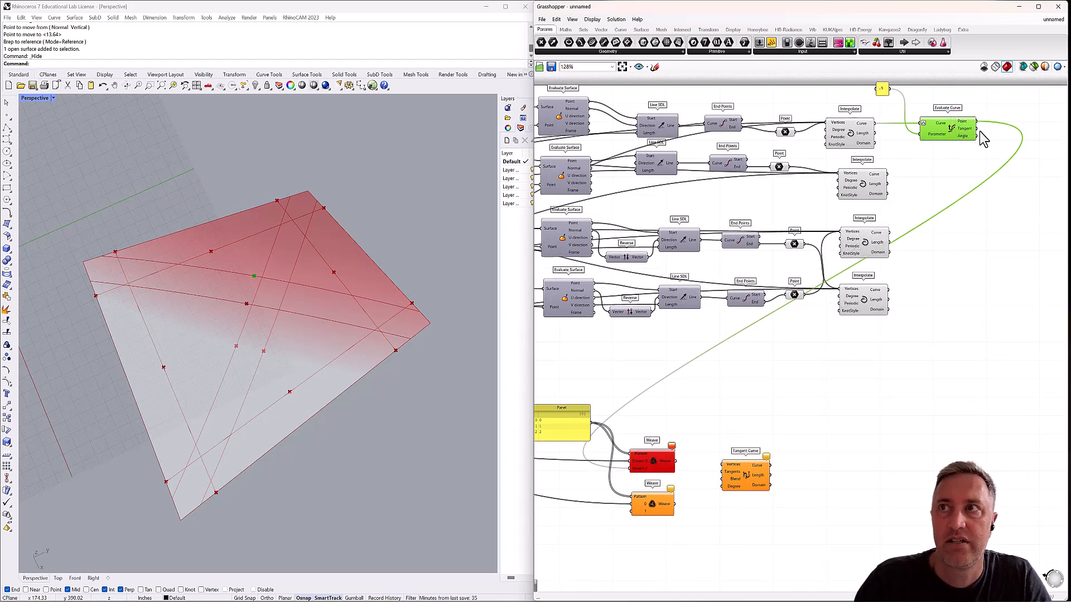
{"action": "left_click_drag", "start_coordinate": [976, 129], "coordinate": [632, 511]}
Add a third input stream, 2, to both Weave components.
{"action": "scroll", "coordinate": [633, 493], "scroll_direction": "up", "scroll_amount": 4}
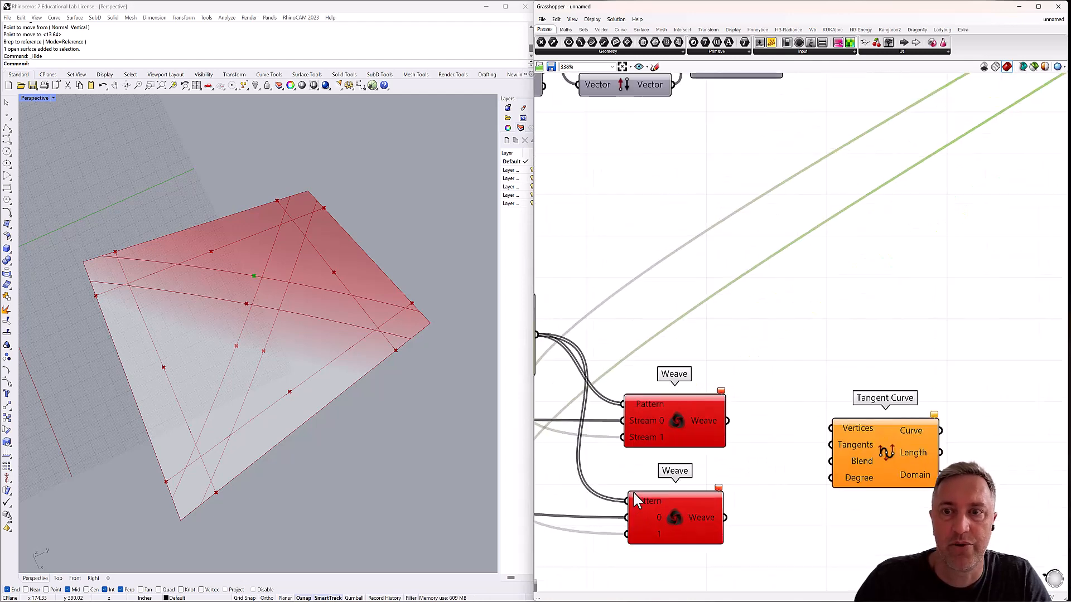
{"action": "left_click", "coordinate": [674, 439]}
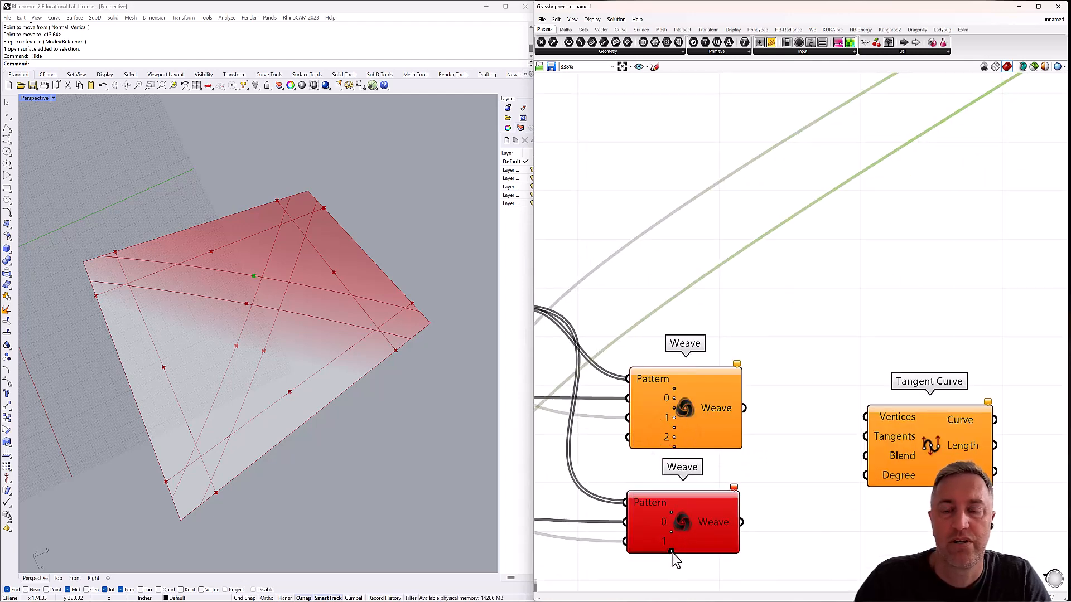
{"action": "left_click", "coordinate": [672, 551]}
{"action": "scroll", "coordinate": [719, 472], "scroll_direction": "down", "scroll_amount": 5}
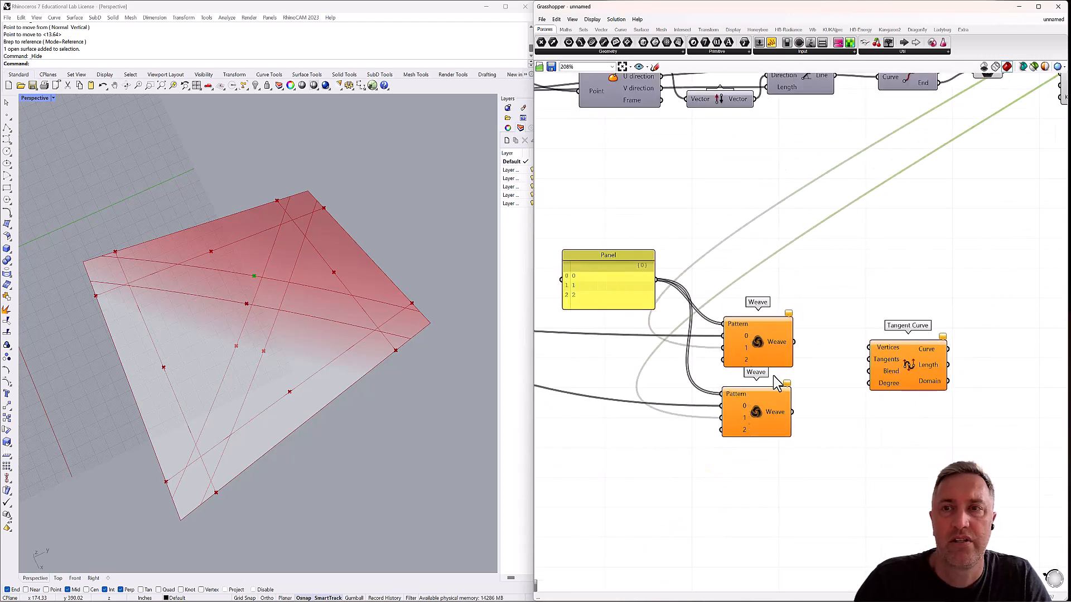
Wire the lowest Evaluate Curve's Point into stream 2 of the upper Weave and its Tangent into stream 2 of the lower Weave.
{"action": "scroll", "coordinate": [769, 375], "scroll_direction": "down", "scroll_amount": 2}
{"action": "right_click_drag", "start_coordinate": [747, 378], "coordinate": [814, 353]}
{"action": "scroll", "coordinate": [597, 370], "scroll_direction": "up", "scroll_amount": 2}
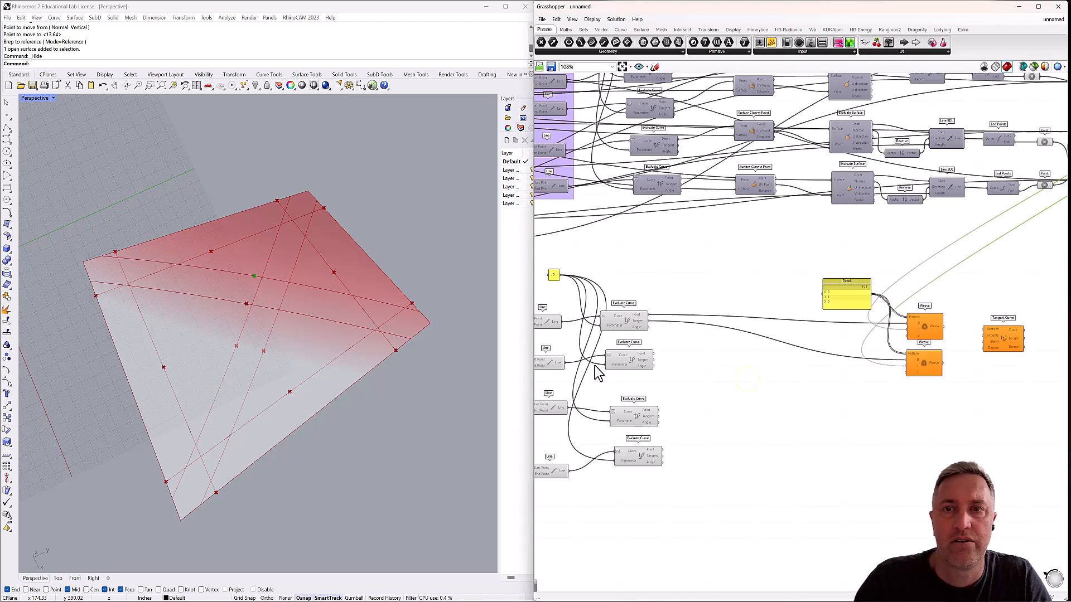
{"action": "left_click", "coordinate": [638, 366]}
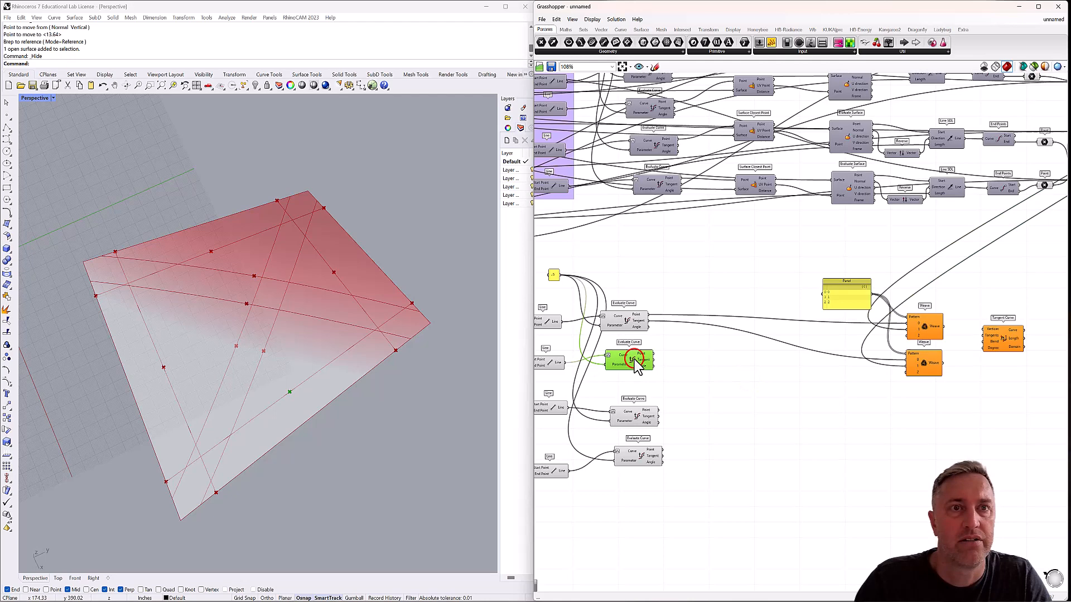
{"action": "left_click", "coordinate": [624, 320]}
{"action": "left_click", "coordinate": [636, 419]}
{"action": "left_click", "coordinate": [639, 457]}
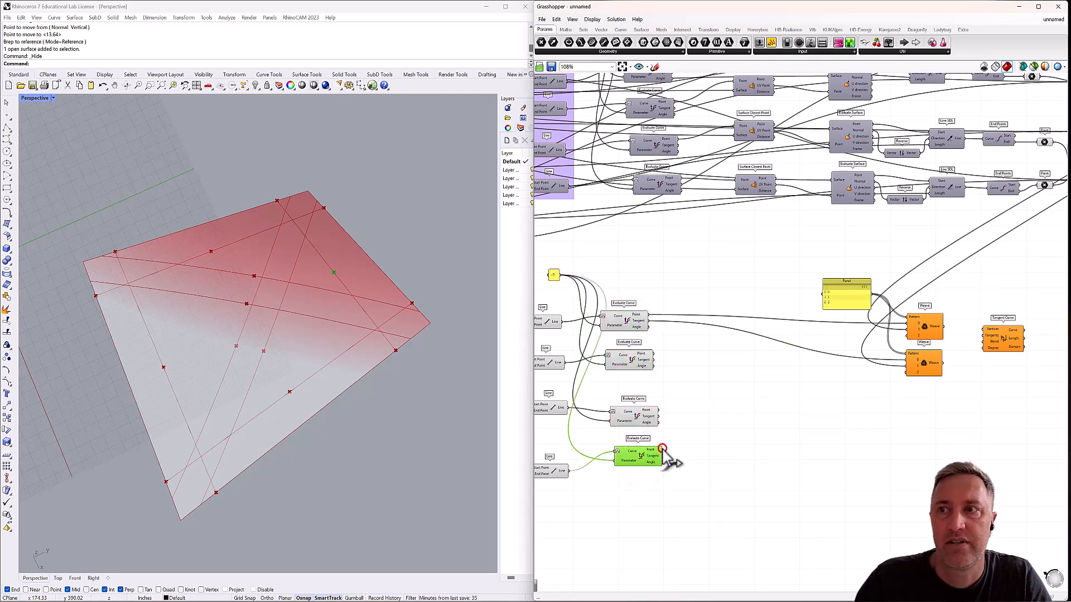
{"action": "left_click_drag", "start_coordinate": [662, 449], "coordinate": [906, 337]}
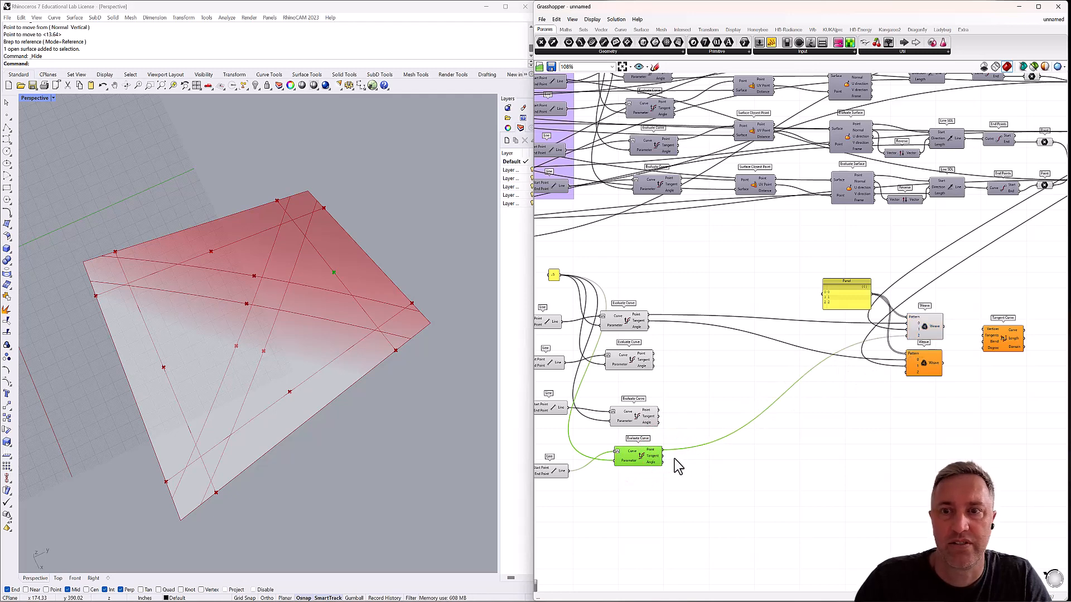
{"action": "left_click_drag", "start_coordinate": [662, 456], "coordinate": [919, 374]}
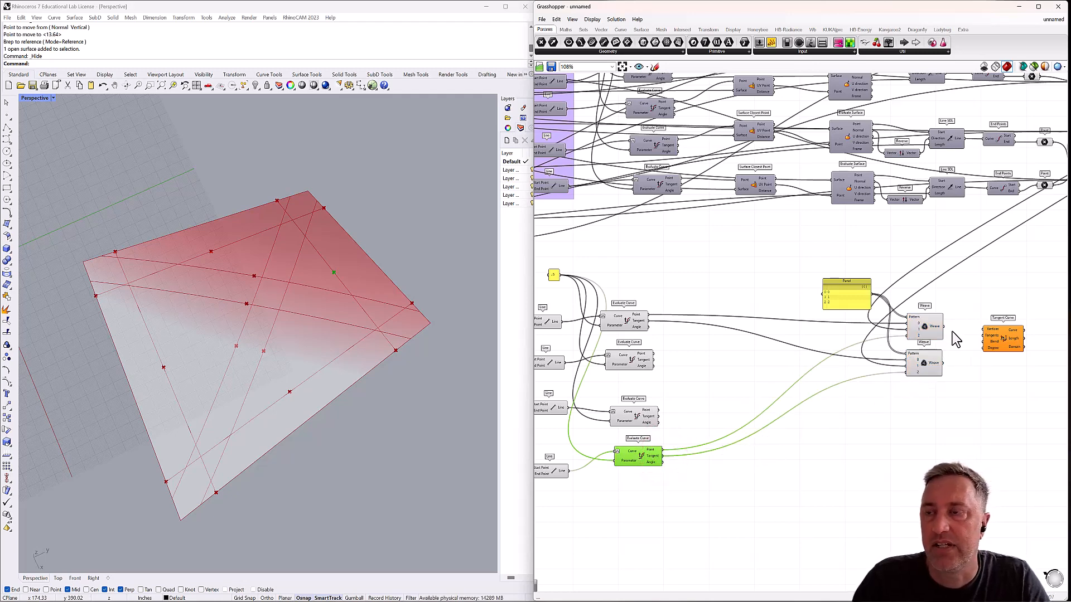
Connect the upper Weave's output to the Tangent Curve's Vertices input and the lower Weave's output to its Tangents input.
{"action": "left_click_drag", "start_coordinate": [943, 327], "coordinate": [984, 330]}
{"action": "left_click_drag", "start_coordinate": [942, 363], "coordinate": [990, 341]}
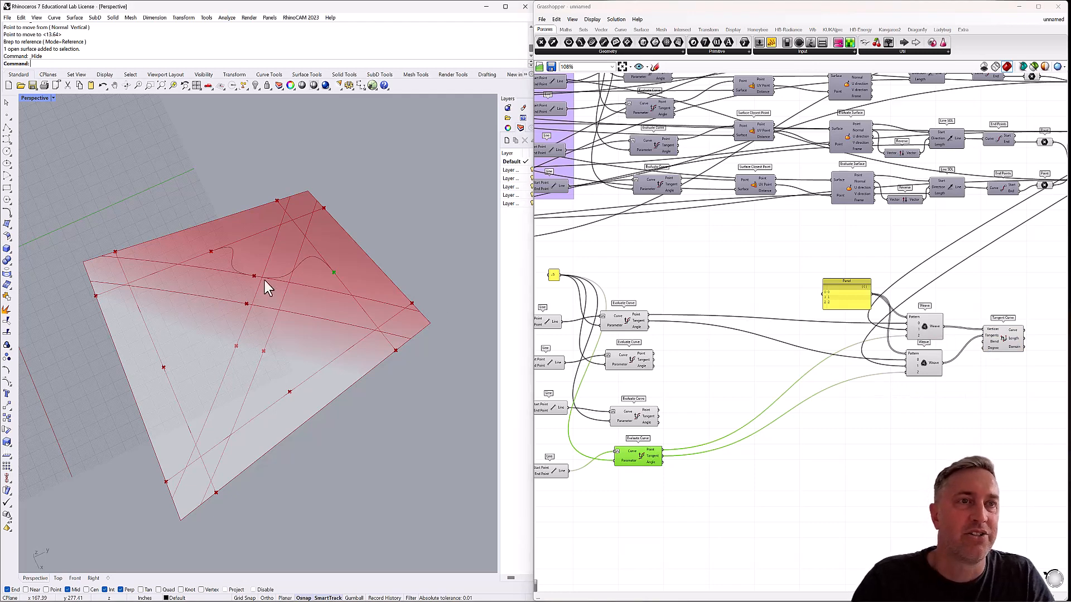
{"action": "right_click_drag", "start_coordinate": [247, 259], "coordinate": [247, 266]}
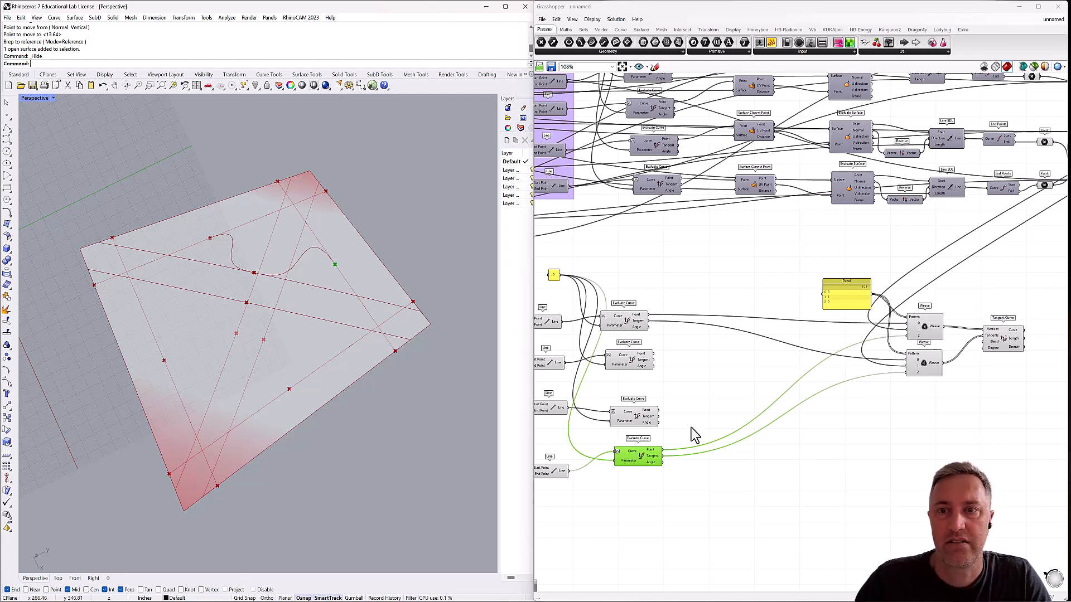
Insert a Reverse vector component between the Tangent of the Evaluate Curve feeding stream 0 and the lower Weave's stream 0.
{"action": "left_click", "coordinate": [696, 348]}
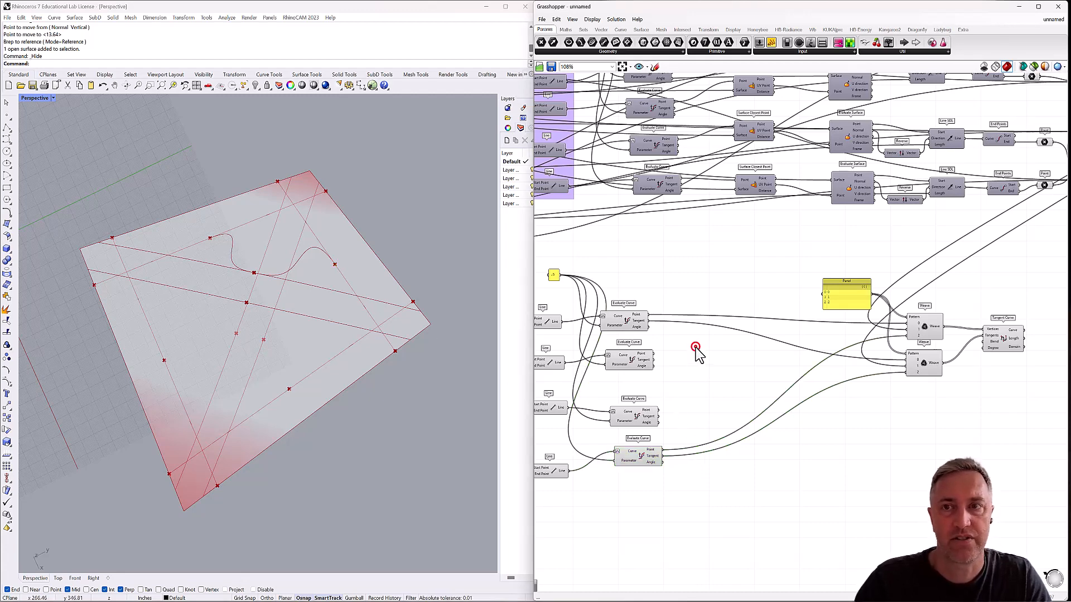
{"action": "double_click", "coordinate": [695, 347]}
{"action": "type", "text": "rever"}
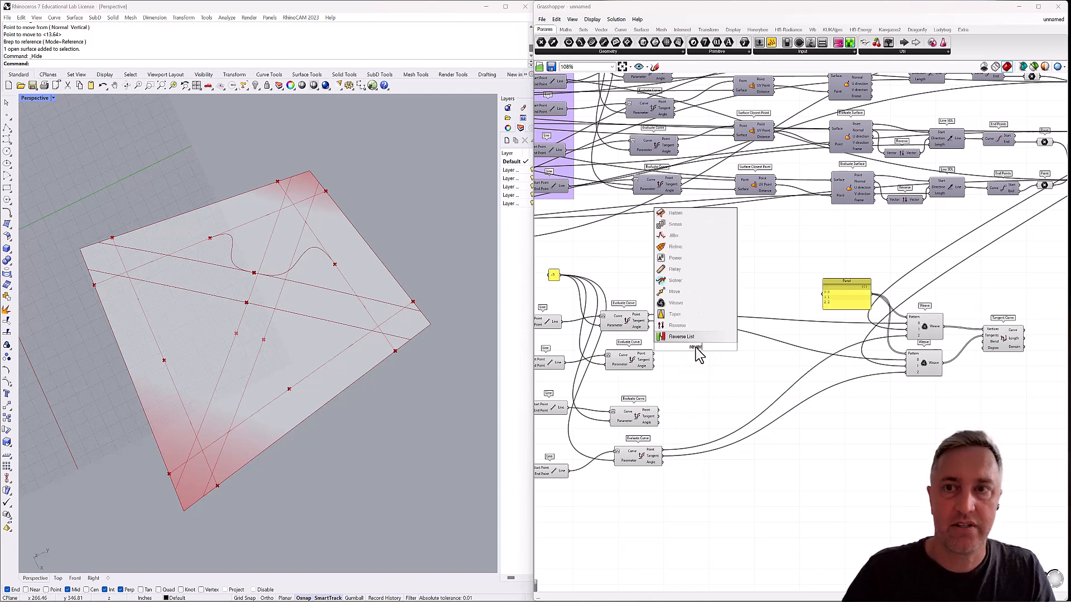
{"action": "left_click", "coordinate": [677, 326]}
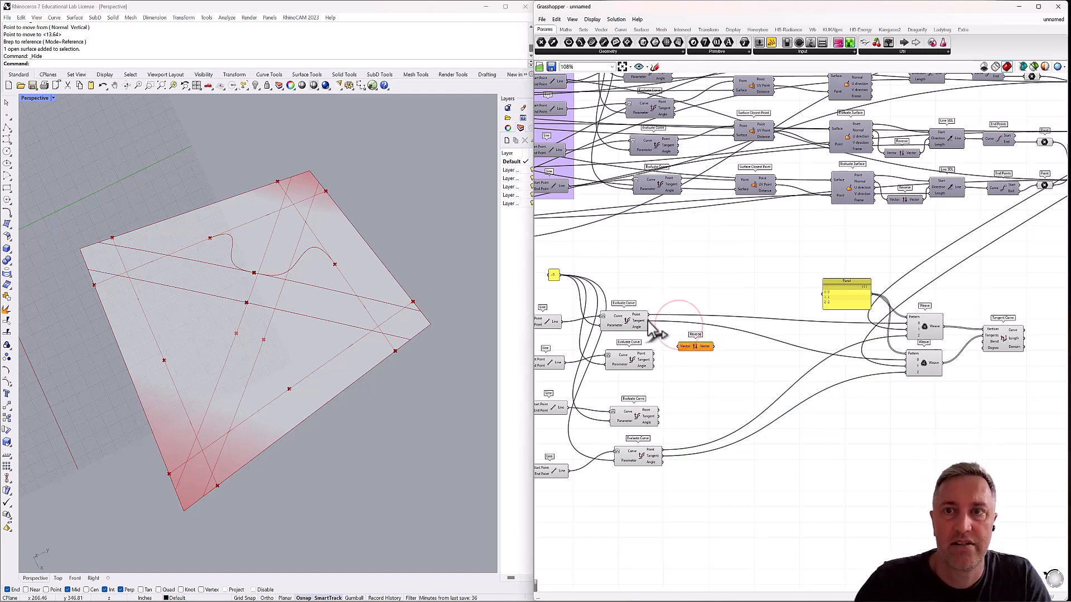
{"action": "left_click_drag", "start_coordinate": [647, 321], "coordinate": [906, 360]}
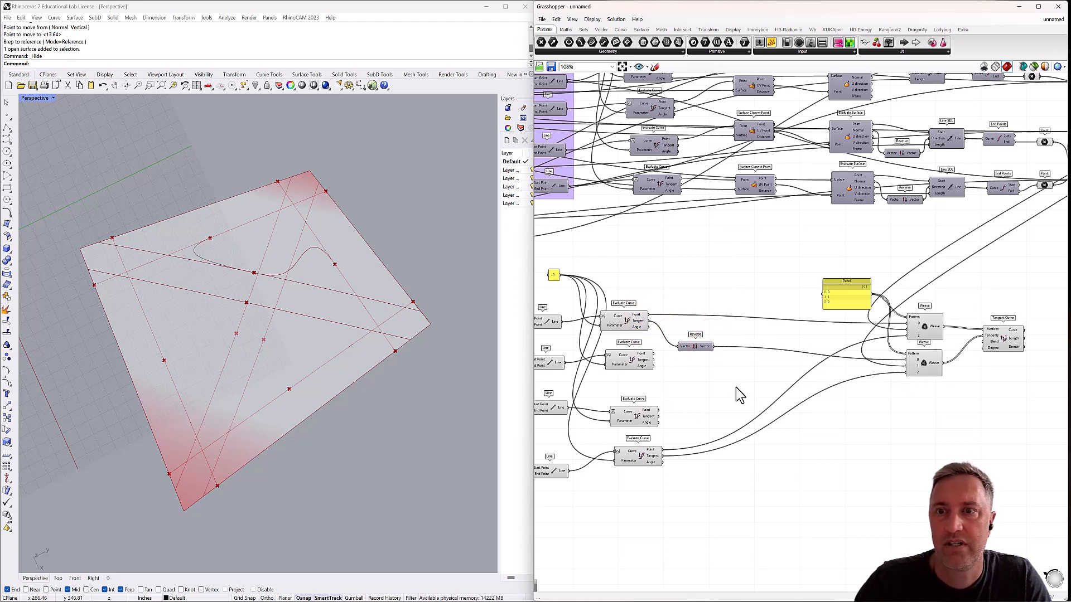
Duplicate the Reverse component and insert the copy between the lowest Evaluate Curve's Tangent and the lower Weave's stream 2.
{"action": "left_click", "coordinate": [701, 349]}
{"action": "key", "text": "ctrl+c"}
{"action": "key", "text": "ctrl+v"}
{"action": "left_click_drag", "start_coordinate": [702, 349], "coordinate": [907, 373]}
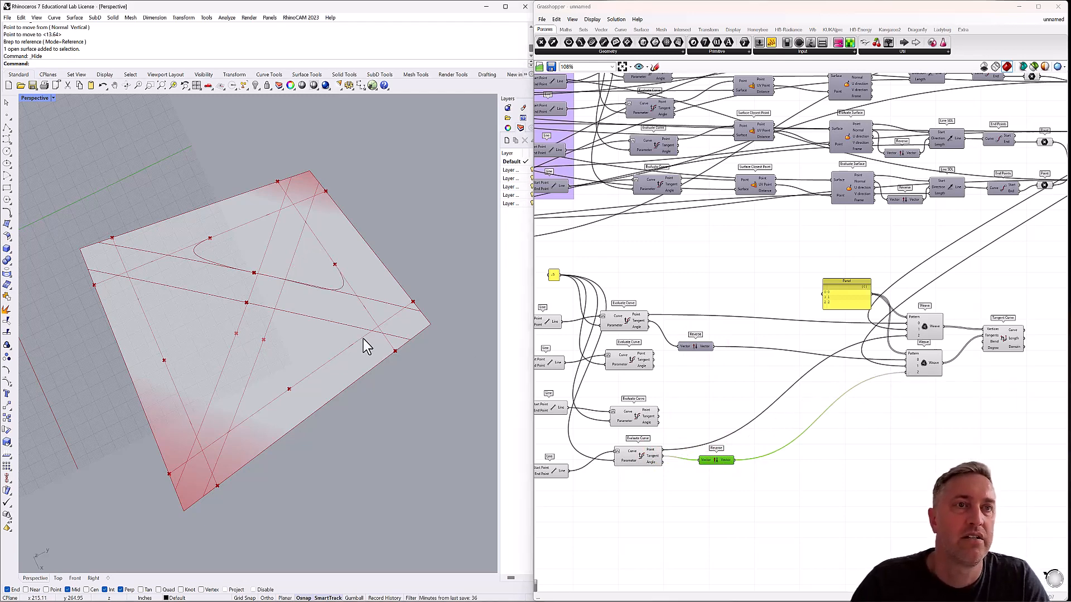
{"action": "right_click_drag", "start_coordinate": [366, 347], "coordinate": [233, 293]}
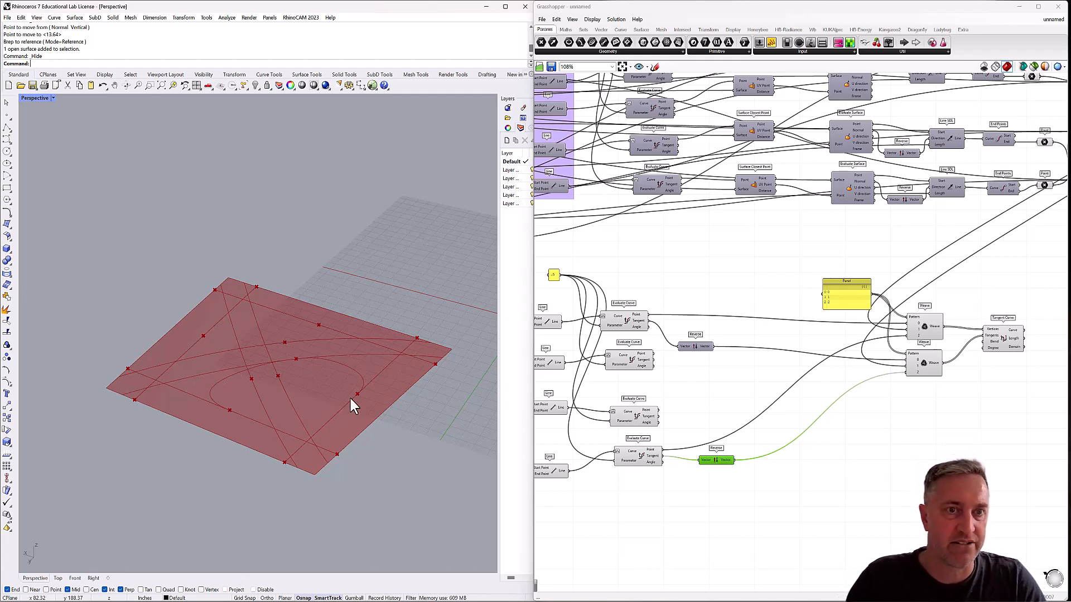
{"action": "right_click_drag", "start_coordinate": [349, 401], "coordinate": [314, 394]}
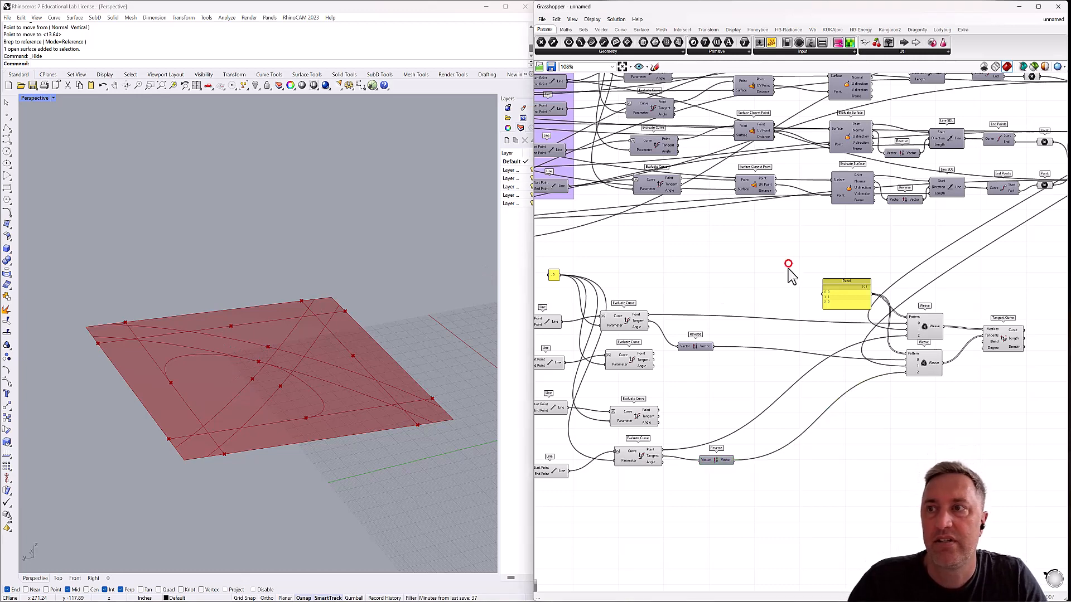
Select the pattern panel, both Weaves and the Tangent Curve, and inspect the highlighted curve on the surface from several angles.
{"action": "scroll", "coordinate": [789, 269], "scroll_direction": "down", "scroll_amount": 4}
{"action": "left_click_drag", "start_coordinate": [793, 271], "coordinate": [937, 361]}
{"action": "left_click_drag", "start_coordinate": [921, 322], "coordinate": [1002, 333]}
{"action": "scroll", "coordinate": [969, 338], "scroll_direction": "up", "scroll_amount": 3}
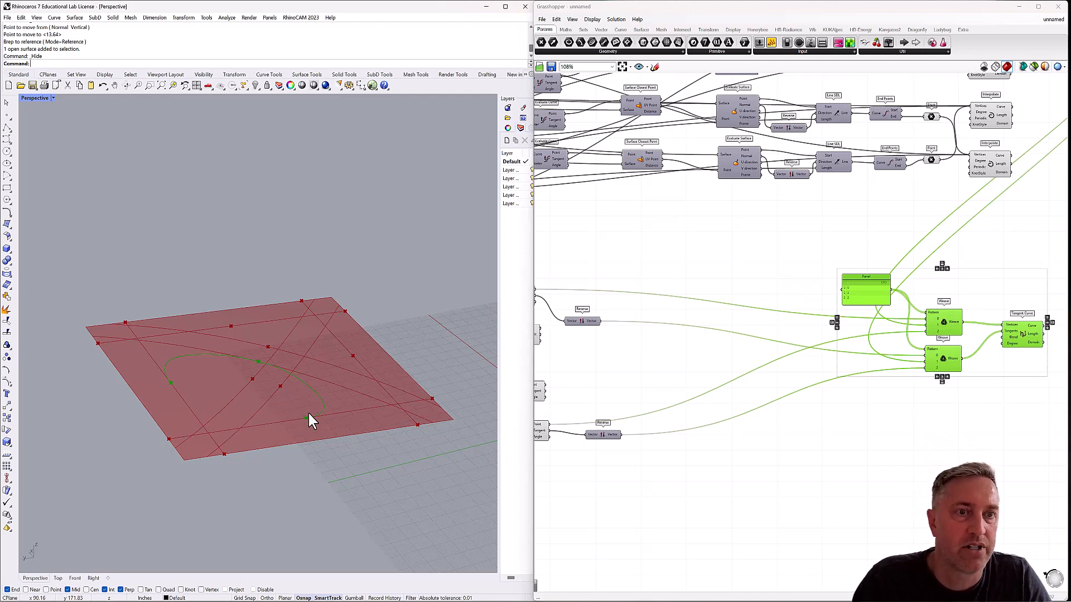
{"action": "right_click_drag", "start_coordinate": [306, 417], "coordinate": [283, 399]}
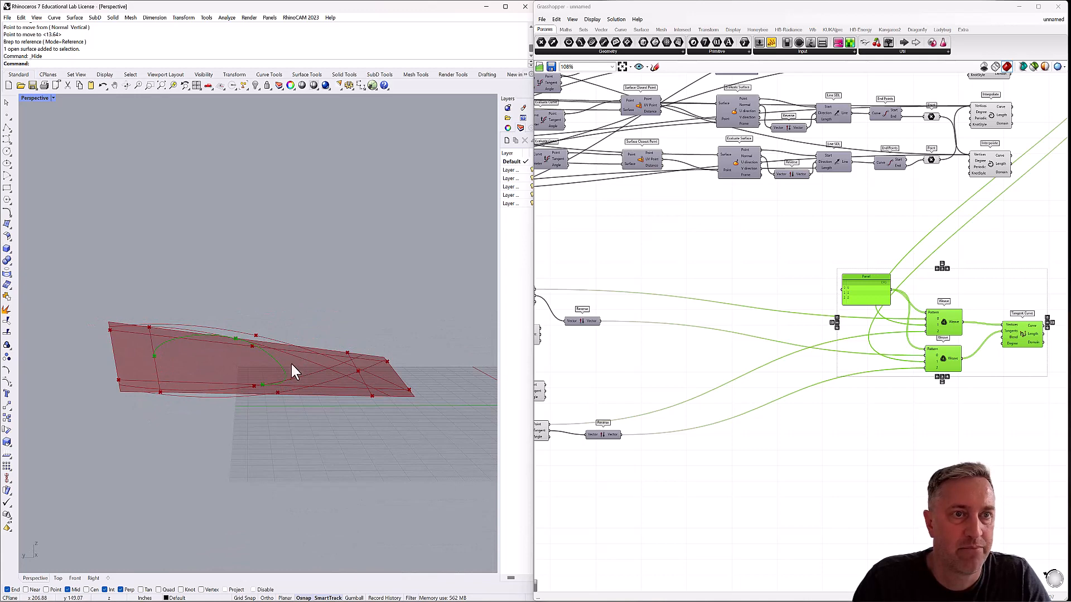
{"action": "right_click_drag", "start_coordinate": [281, 373], "coordinate": [284, 387]}
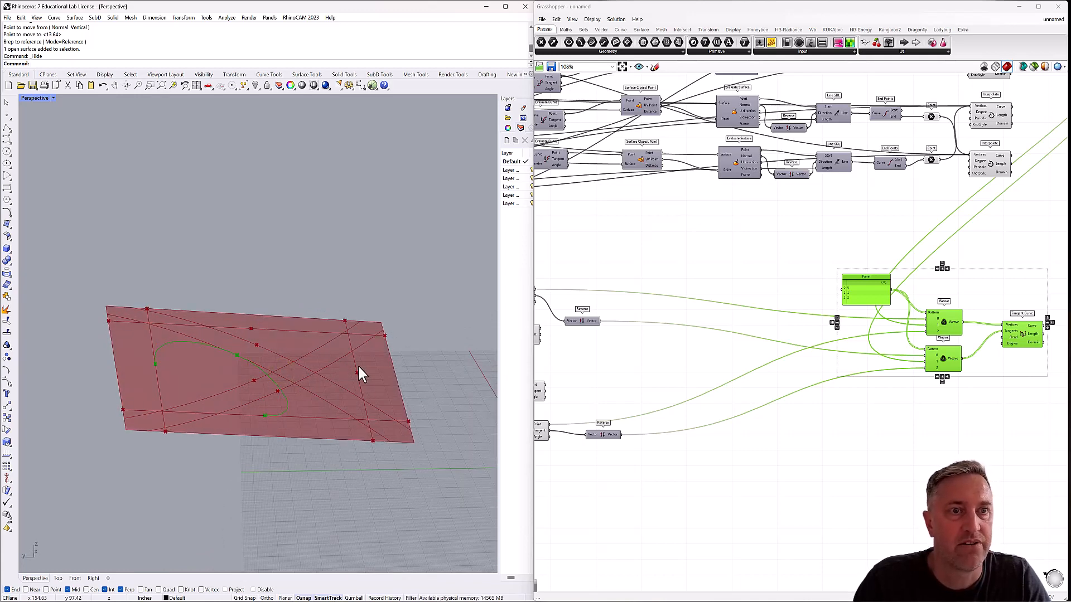
{"action": "left_click", "coordinate": [898, 426]}
Shift the pattern panel slightly, then add a Weave component below the existing pair and connect the panel to its Pattern input.
{"action": "left_click_drag", "start_coordinate": [860, 277], "coordinate": [852, 272]}
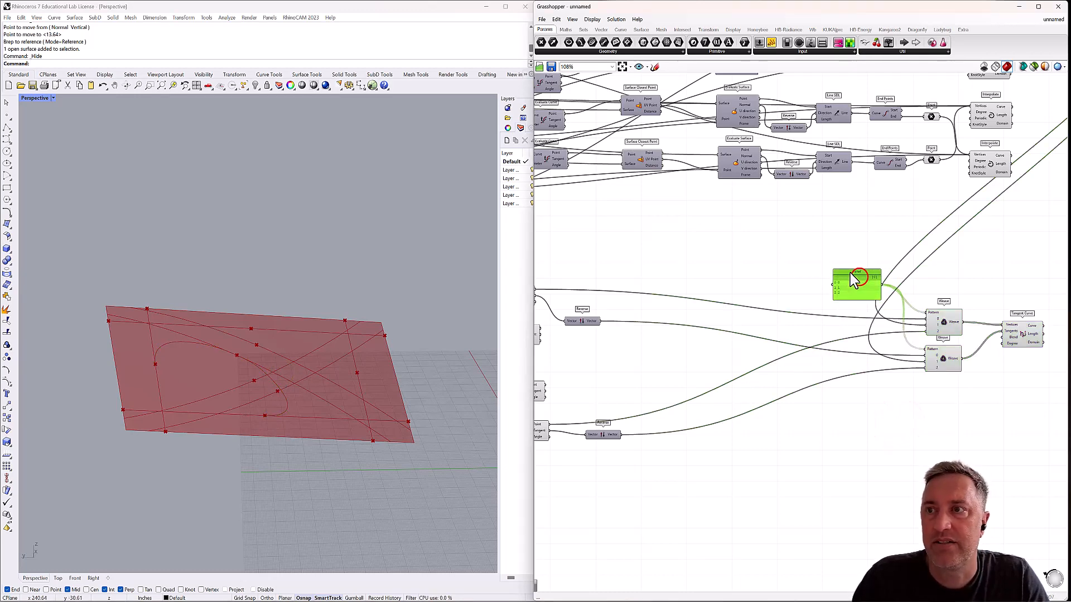
{"action": "right_click_drag", "start_coordinate": [923, 332], "coordinate": [907, 287]}
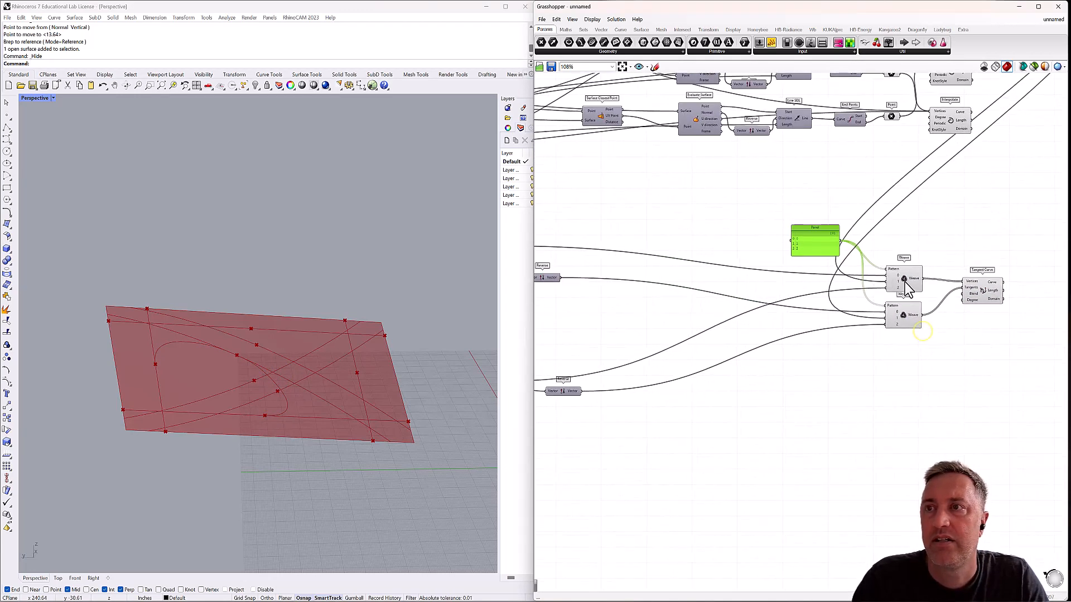
{"action": "double_click", "coordinate": [898, 384]}
{"action": "type", "text": "weave"}
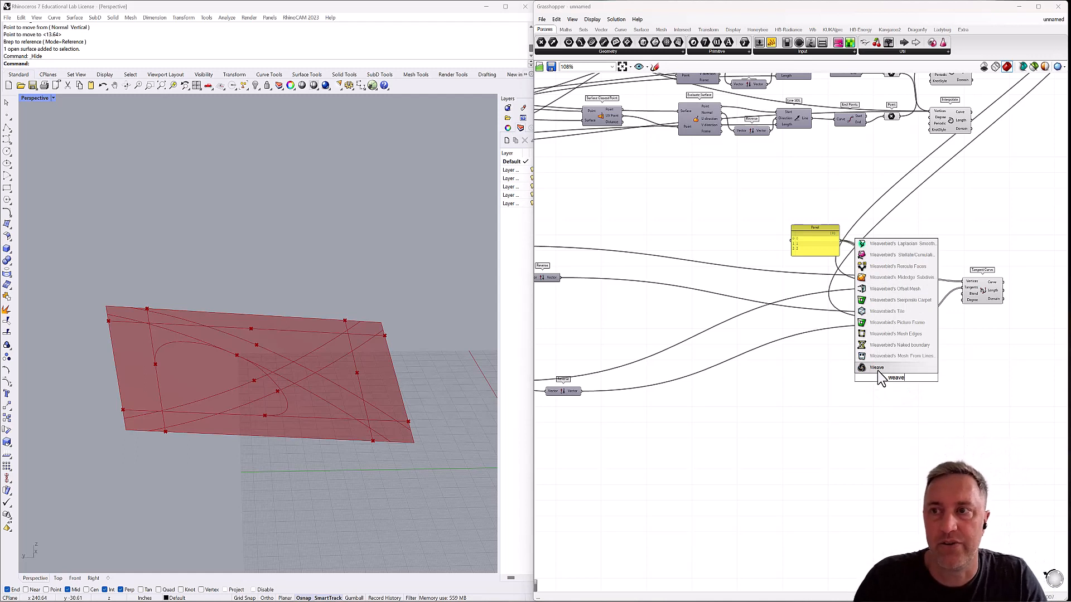
{"action": "left_click", "coordinate": [877, 368]}
{"action": "left_click_drag", "start_coordinate": [886, 380], "coordinate": [891, 378]}
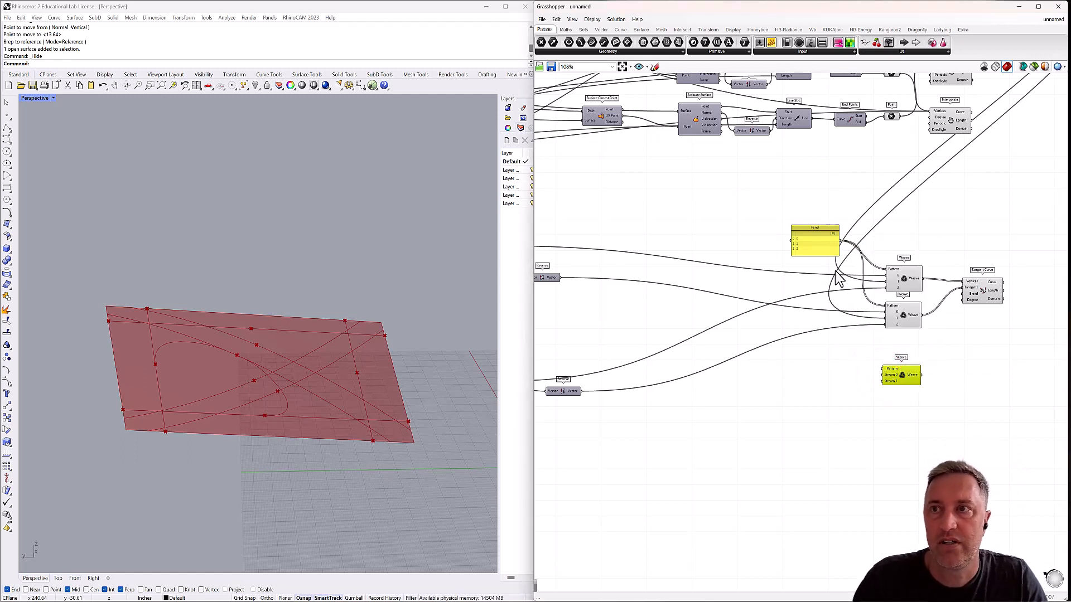
{"action": "left_click_drag", "start_coordinate": [840, 241], "coordinate": [910, 397]}
Duplicate the new Weave to form a pair, and copy that pair twice to stack three pattern-fed Weave pairs.
{"action": "key", "text": "ctrl+c"}
{"action": "key", "text": "ctrl+v"}
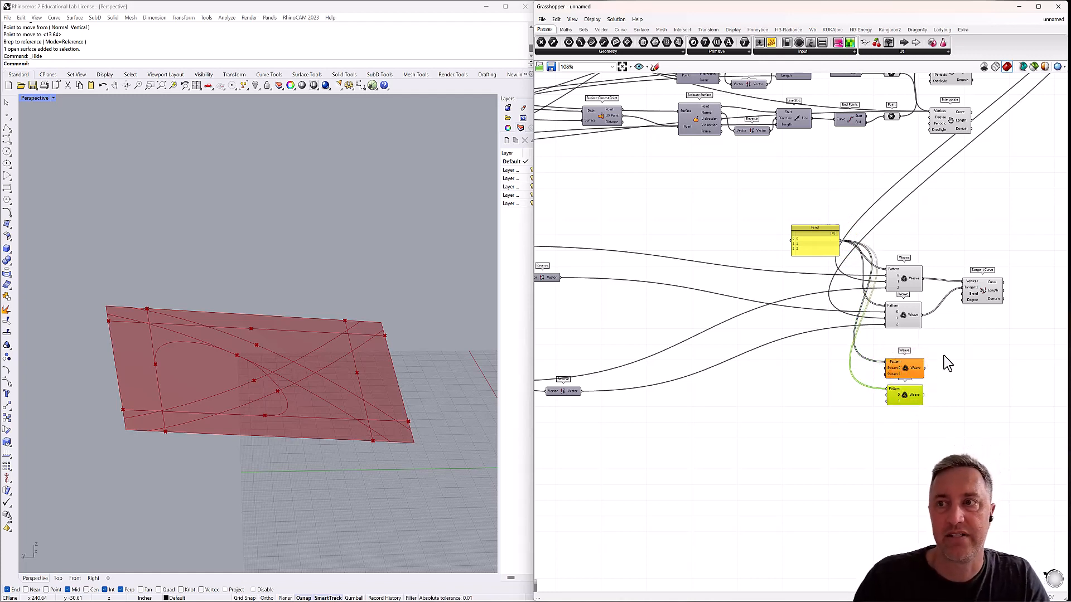
{"action": "left_click_drag", "start_coordinate": [941, 351], "coordinate": [877, 424]}
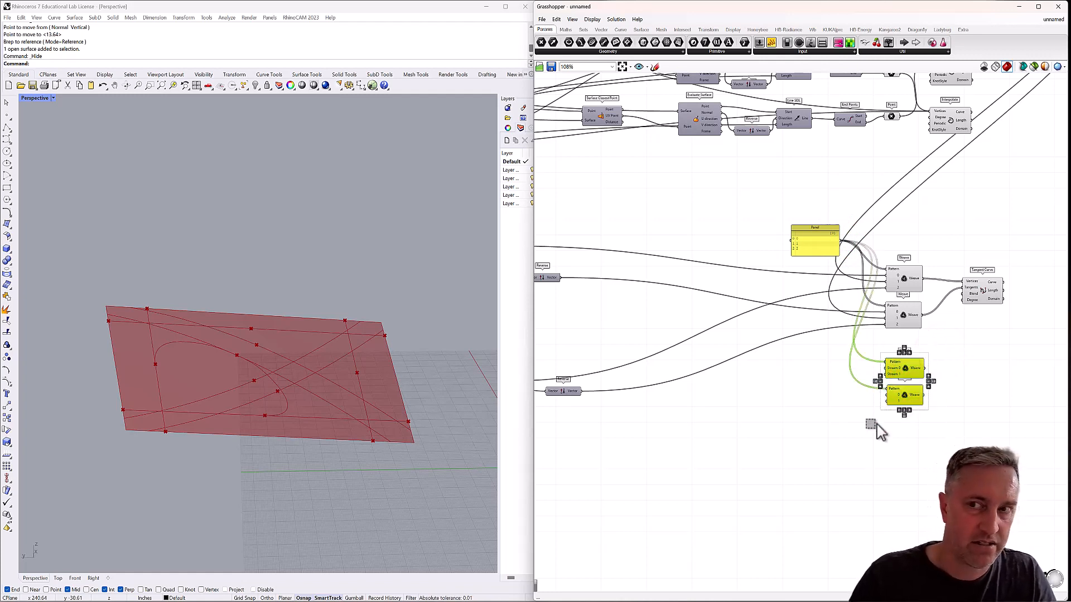
{"action": "key", "text": "ctrl+c"}
{"action": "key", "text": "ctrl+v"}
{"action": "left_click_drag", "start_coordinate": [916, 372], "coordinate": [924, 453]}
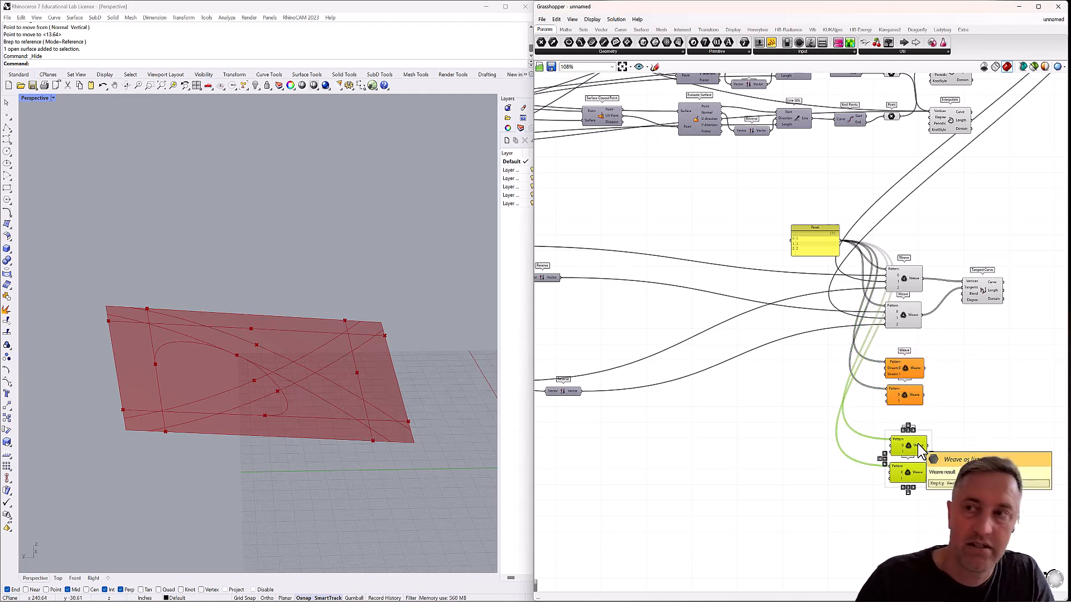
{"action": "key", "text": "ctrl+v"}
{"action": "left_click_drag", "start_coordinate": [910, 373], "coordinate": [907, 521]}
Add a Tangent Curve component beside the first new Weave pair and place copies of it beside the other two pairs.
{"action": "left_click", "coordinate": [983, 289]}
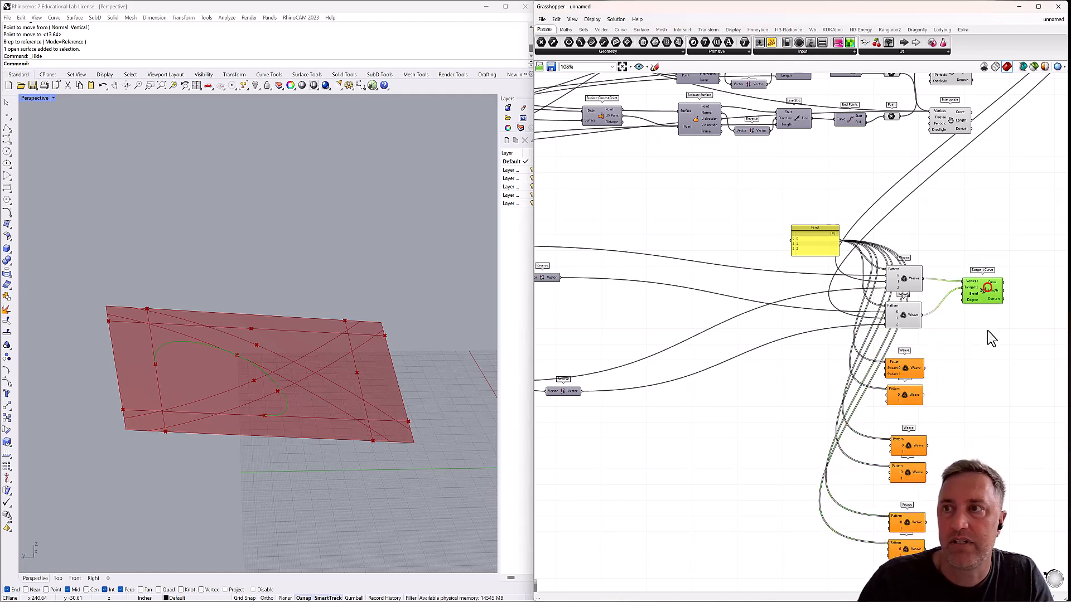
{"action": "double_click", "coordinate": [973, 391]}
{"action": "type", "text": "tange"}
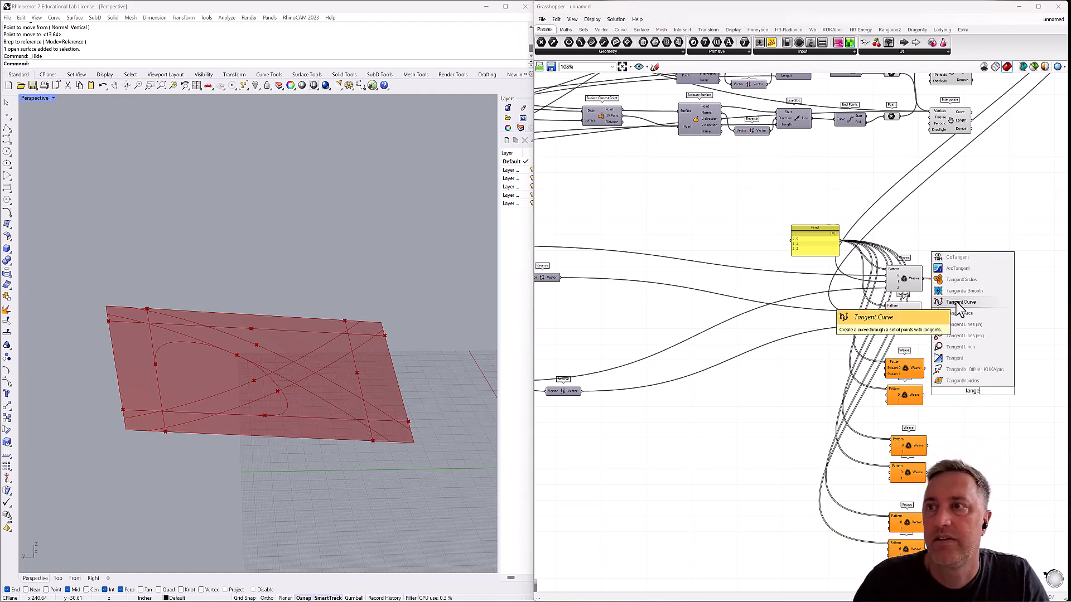
{"action": "left_click", "coordinate": [955, 302]}
{"action": "left_click_drag", "start_coordinate": [973, 386], "coordinate": [975, 462]}
{"action": "key", "text": "ctrl+c"}
{"action": "key", "text": "ctrl+v"}
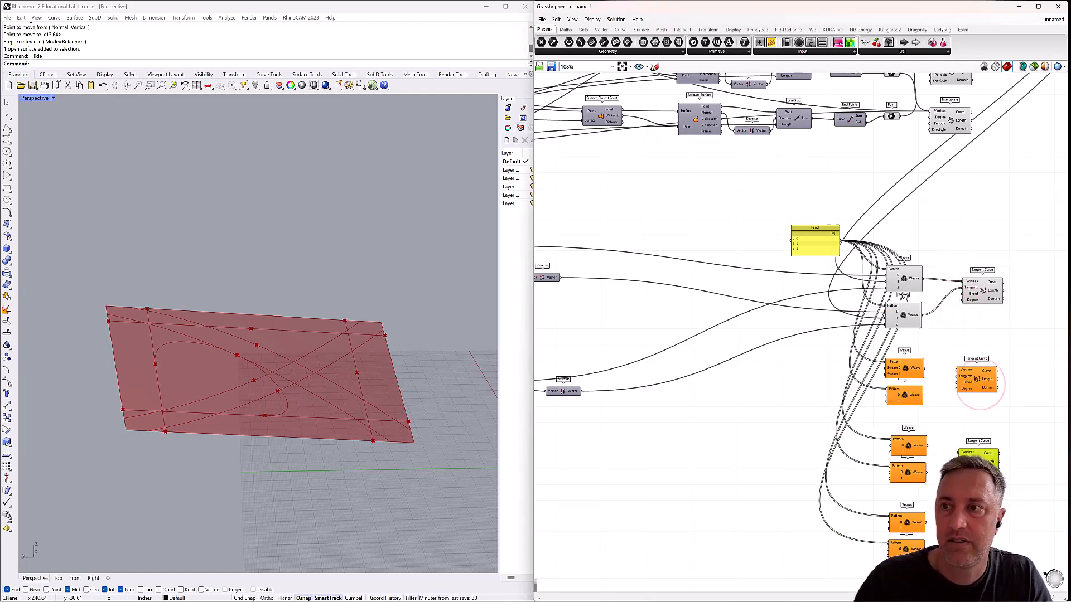
{"action": "key", "text": "ctrl+v"}
{"action": "left_click_drag", "start_coordinate": [983, 385], "coordinate": [980, 537]}
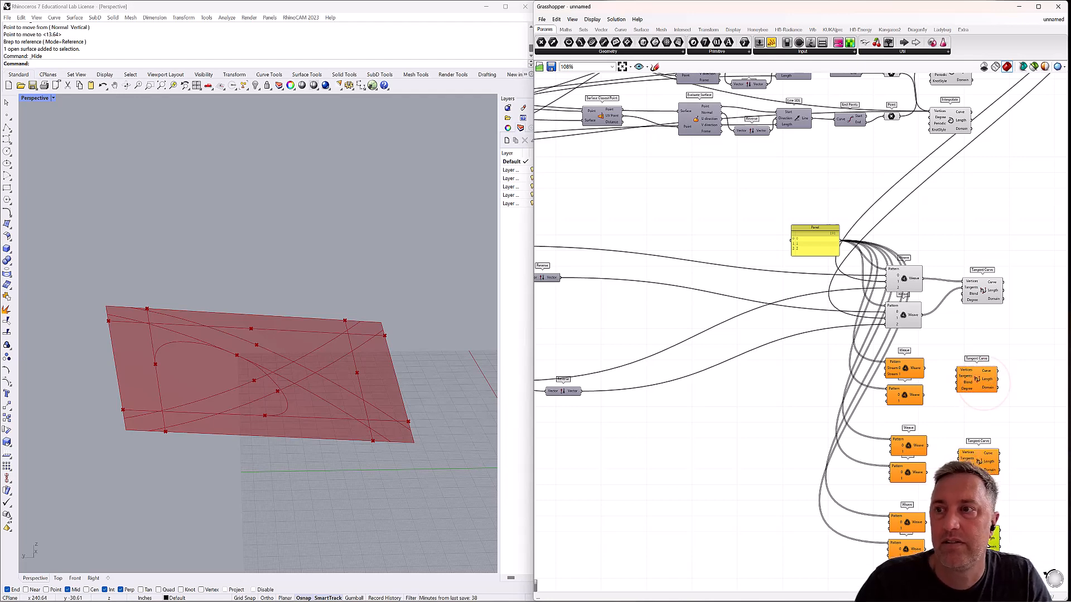
For each new pair, connect the upper Weave to its Tangent Curve's Vertices and the lower Weave to its Tangents.
{"action": "scroll", "coordinate": [967, 417], "scroll_direction": "up", "scroll_amount": 3}
{"action": "left_click_drag", "start_coordinate": [908, 350], "coordinate": [950, 355]}
{"action": "left_click_drag", "start_coordinate": [942, 370], "coordinate": [952, 362]}
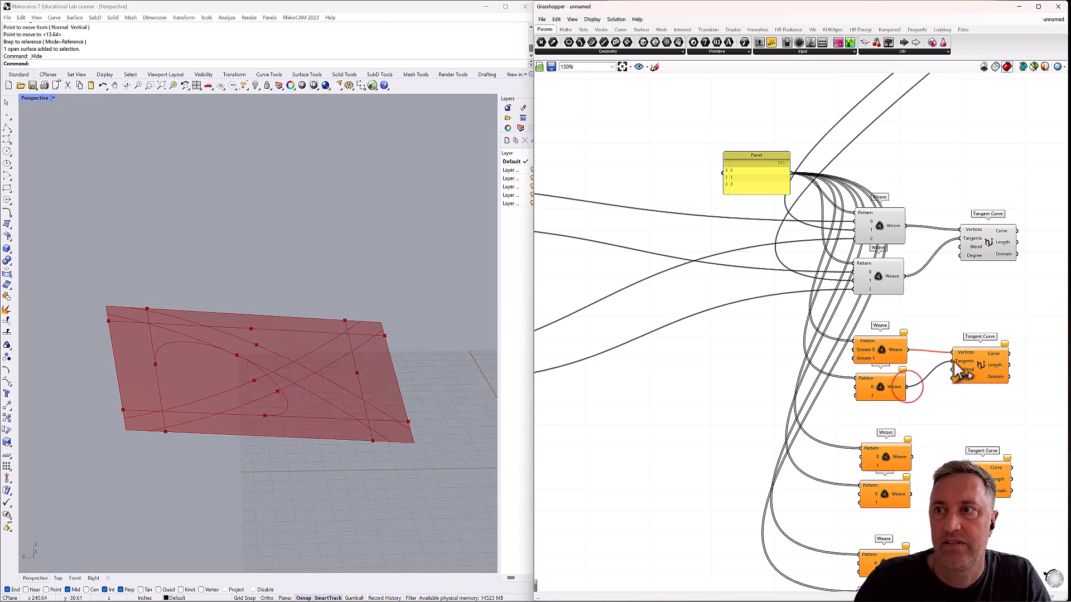
{"action": "left_click_drag", "start_coordinate": [925, 464], "coordinate": [973, 467]}
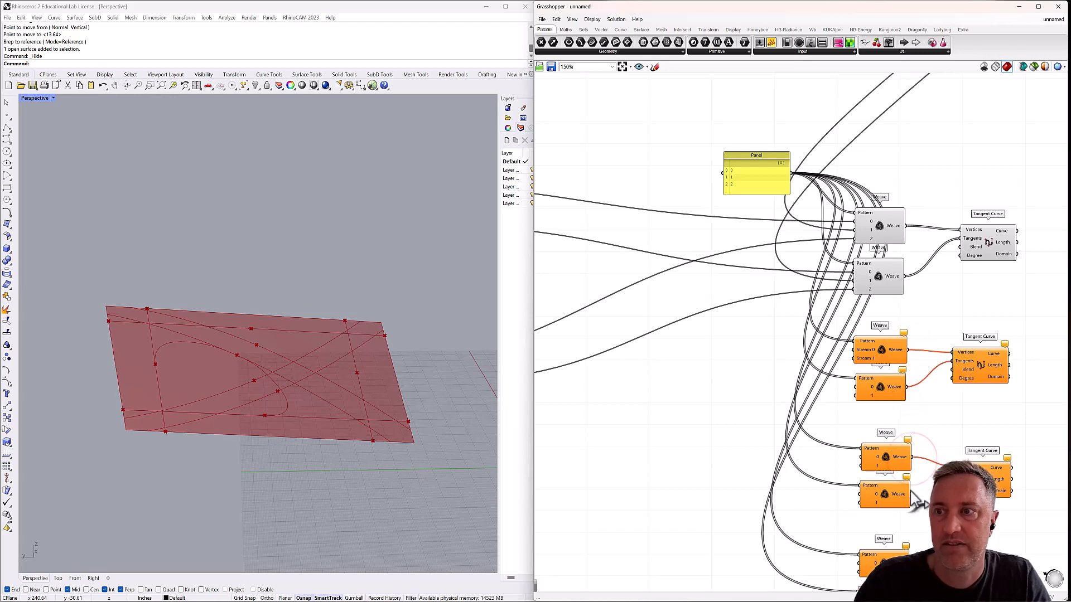
{"action": "right_click_drag", "start_coordinate": [917, 559], "coordinate": [876, 434]}
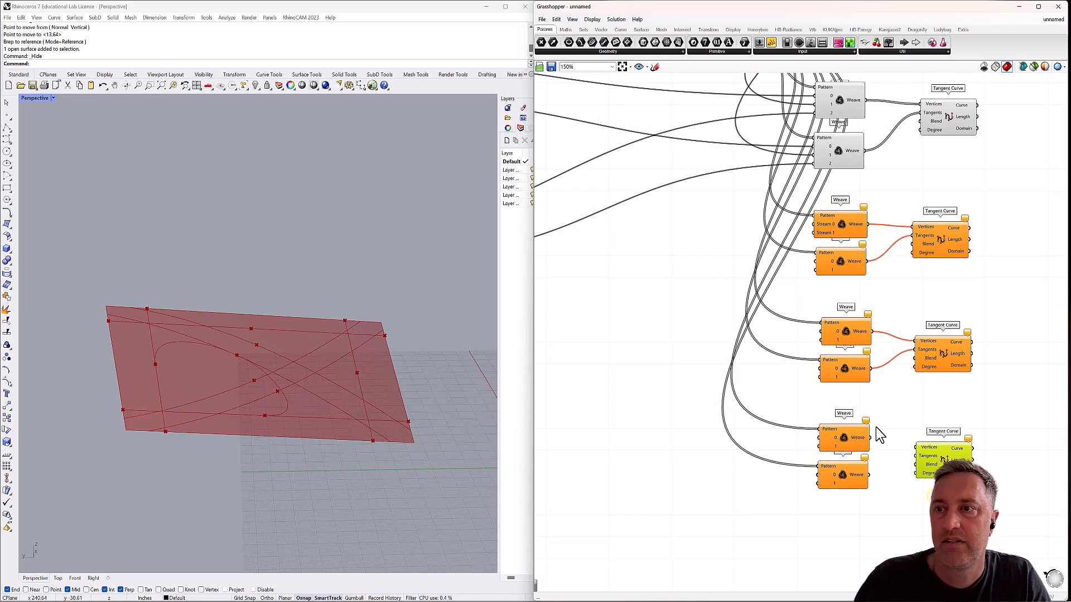
{"action": "left_click_drag", "start_coordinate": [871, 438], "coordinate": [917, 448]}
{"action": "left_click_drag", "start_coordinate": [869, 474], "coordinate": [915, 457]}
Wire the topmost edge Evaluate Curve's Point and Tangent into stream 0 of the first new pair's upper and lower Weaves, respectively.
{"action": "scroll", "coordinate": [917, 412], "scroll_direction": "down", "scroll_amount": 3}
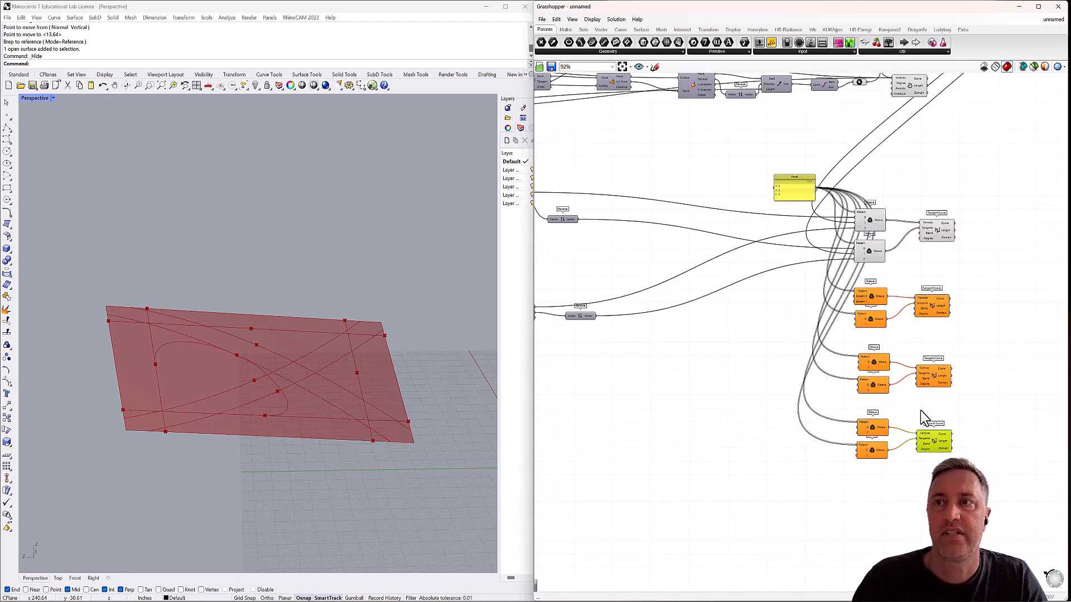
{"action": "scroll", "coordinate": [920, 411], "scroll_direction": "down", "scroll_amount": 1}
{"action": "right_click_drag", "start_coordinate": [806, 323], "coordinate": [868, 344]}
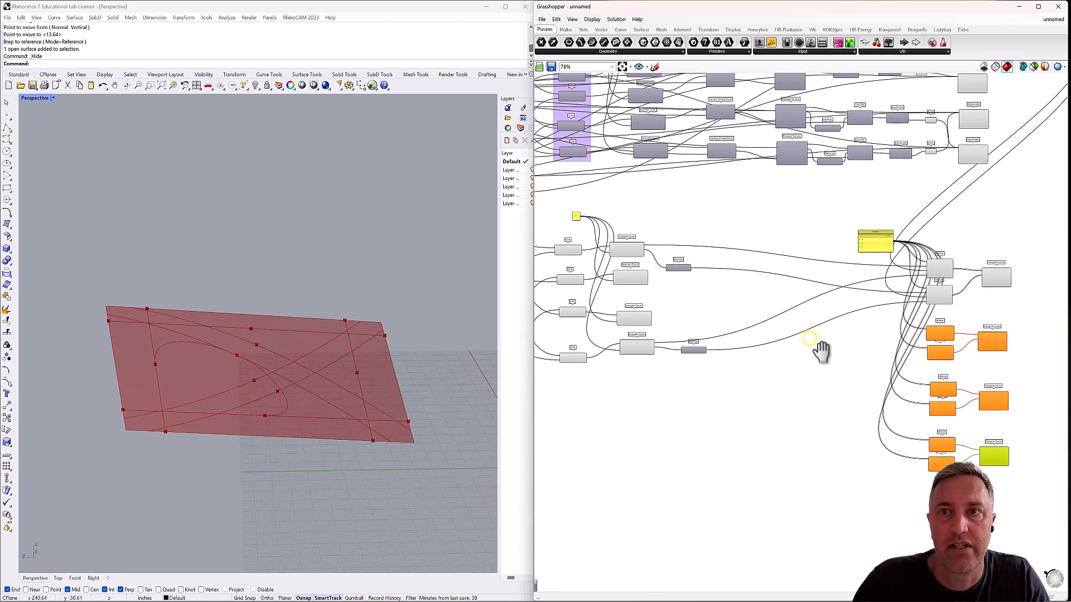
{"action": "scroll", "coordinate": [752, 331], "scroll_direction": "up", "scroll_amount": 1}
{"action": "left_click", "coordinate": [601, 239]}
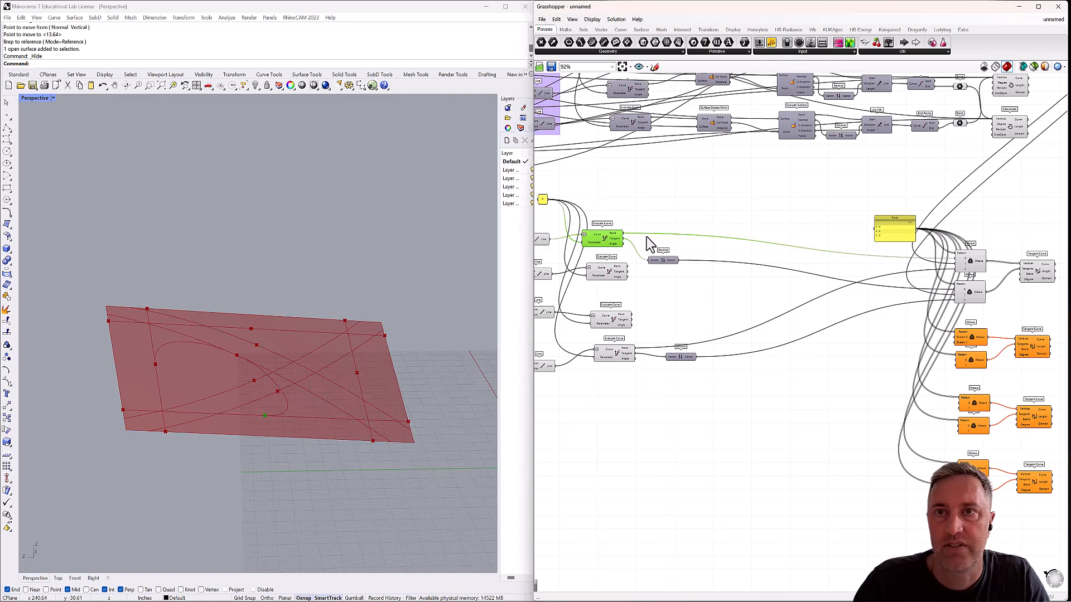
{"action": "left_click_drag", "start_coordinate": [623, 233], "coordinate": [954, 338]}
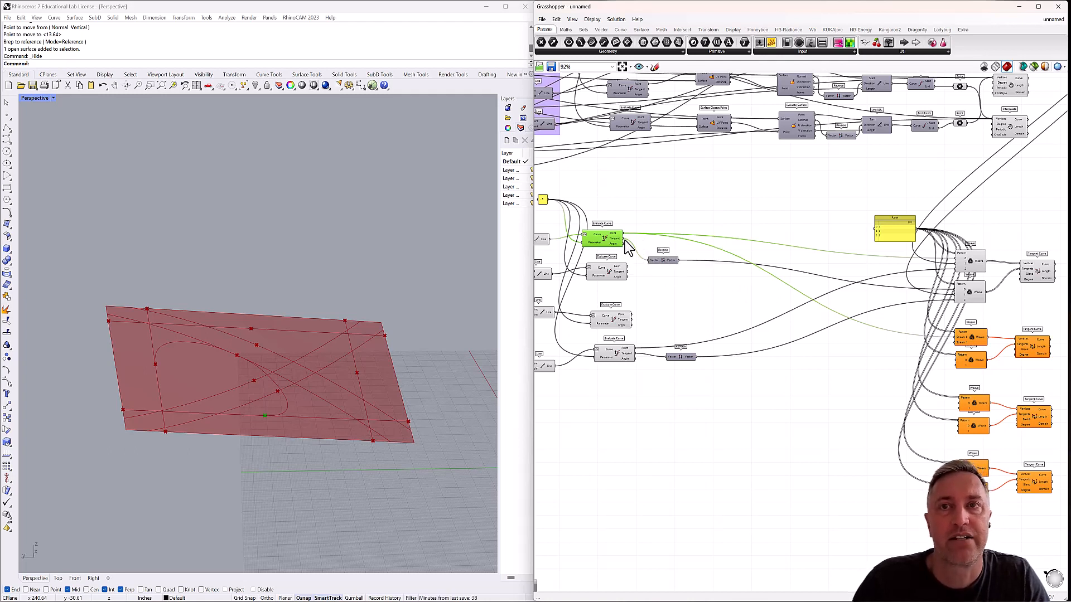
{"action": "left_click_drag", "start_coordinate": [623, 238], "coordinate": [956, 362]}
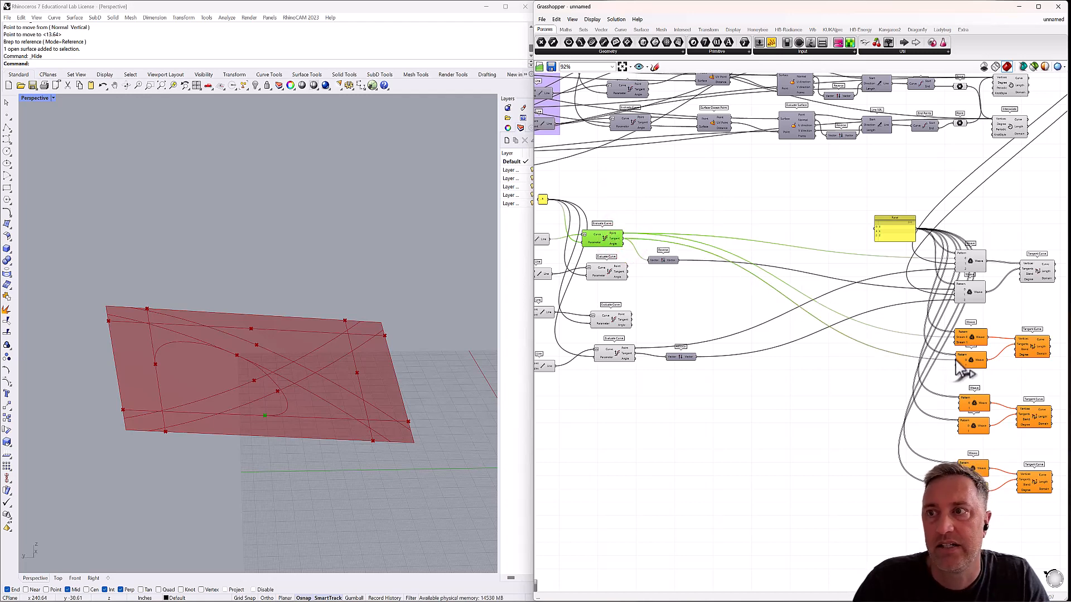
Add a third input, stream 2, to both Weaves of the first new pair and space the two components apart.
{"action": "scroll", "coordinate": [976, 352], "scroll_direction": "up", "scroll_amount": 6}
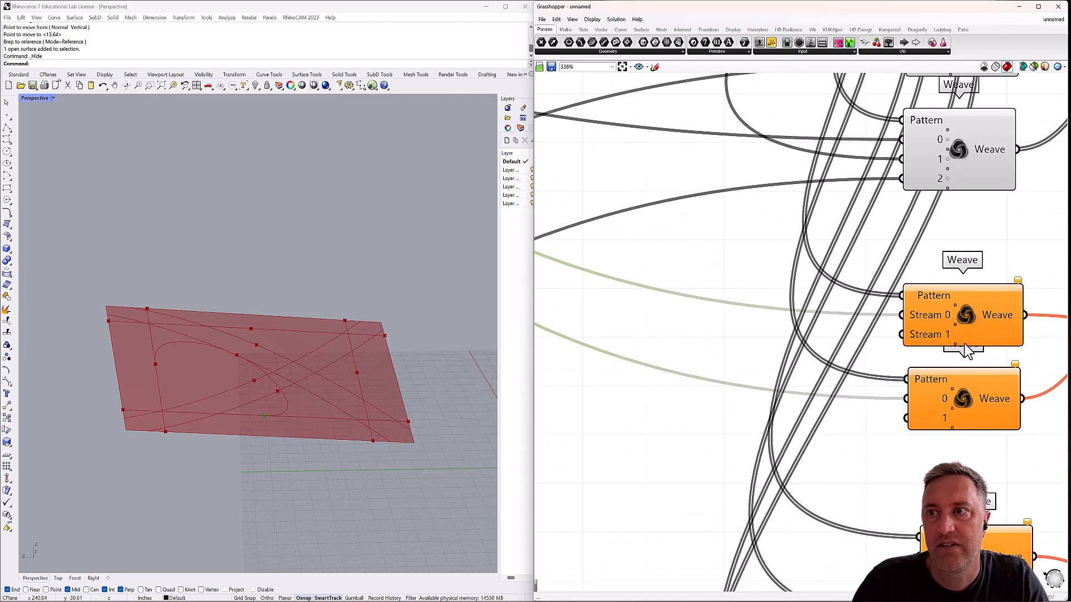
{"action": "left_click", "coordinate": [955, 353]}
{"action": "right_click_drag", "start_coordinate": [955, 362], "coordinate": [930, 303]}
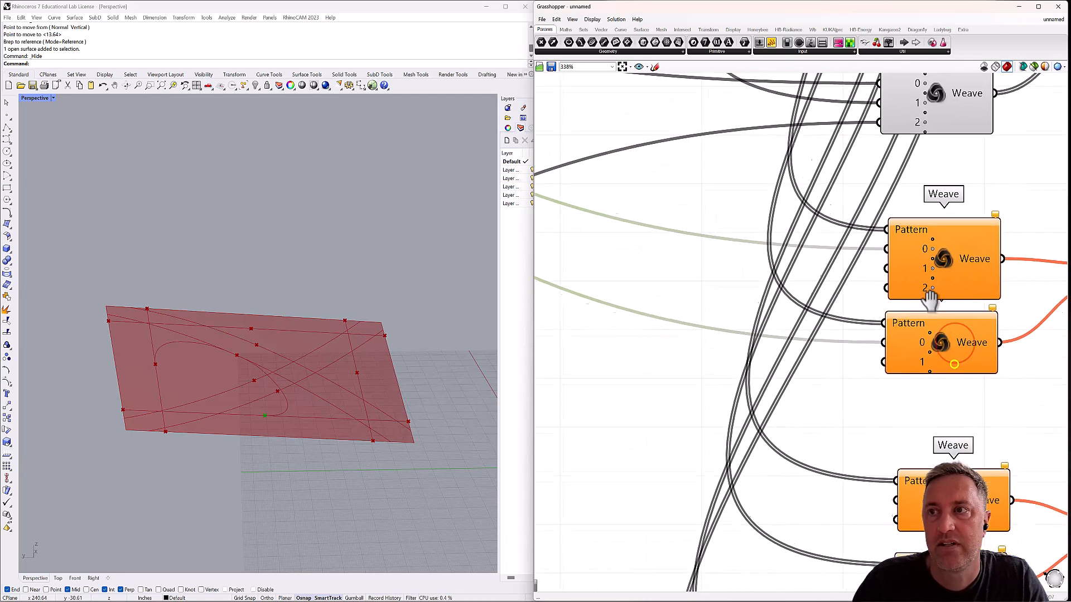
{"action": "left_click", "coordinate": [929, 364]}
{"action": "right_click_drag", "start_coordinate": [935, 406], "coordinate": [851, 293]}
{"action": "left_click", "coordinate": [896, 298]}
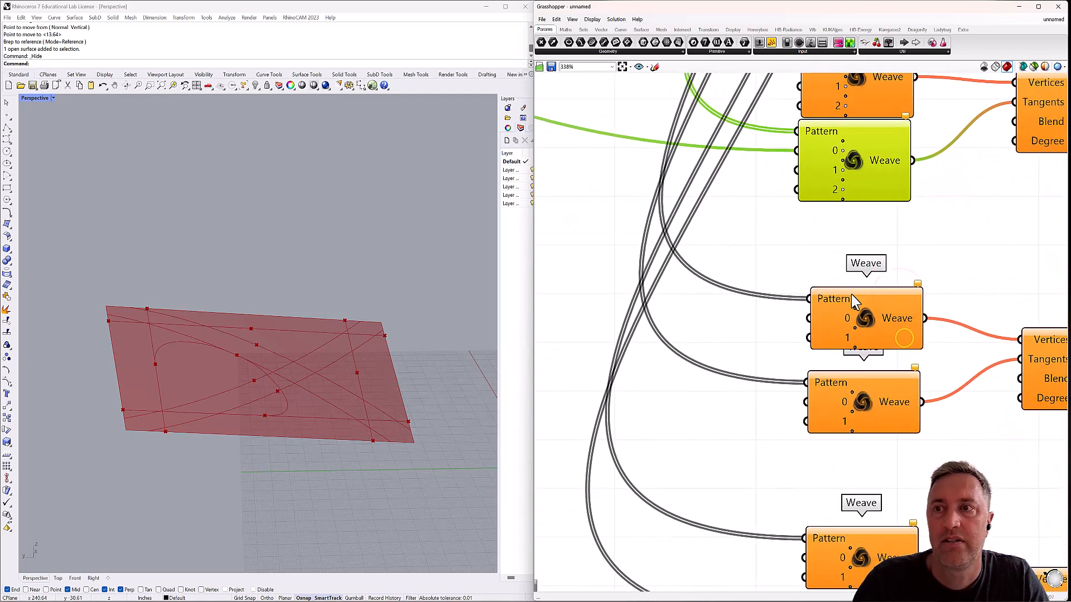
Add input stream 2 to the four Weaves of the remaining two pairs and adjust the lowest Weave's spacing.
{"action": "left_click", "coordinate": [854, 348]}
{"action": "right_click_drag", "start_coordinate": [855, 444], "coordinate": [837, 330]}
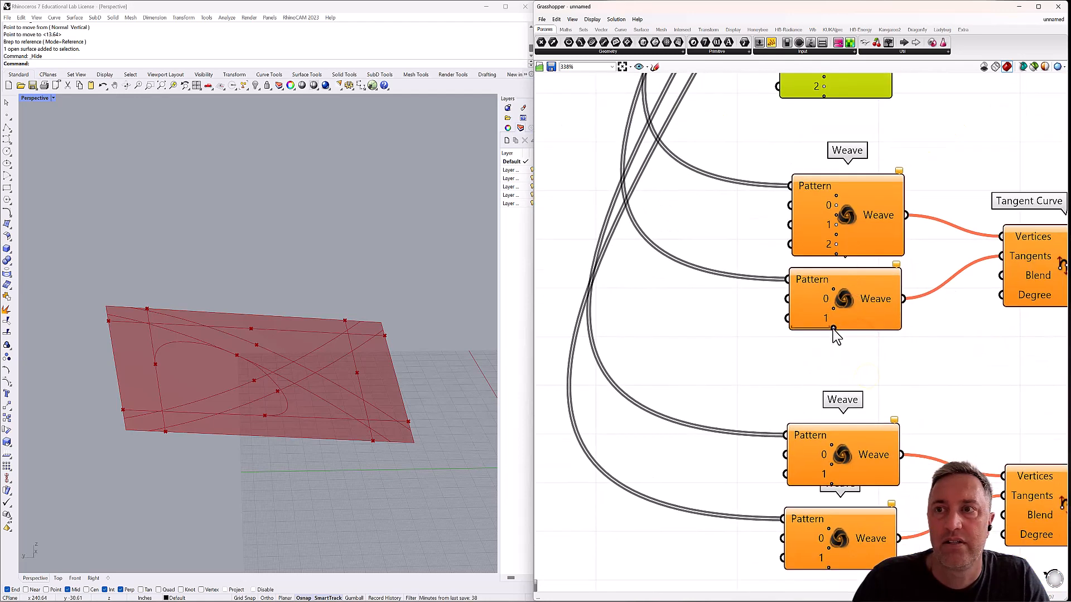
{"action": "left_click", "coordinate": [833, 328]}
{"action": "right_click_drag", "start_coordinate": [853, 443], "coordinate": [829, 313]}
{"action": "left_click", "coordinate": [808, 356]}
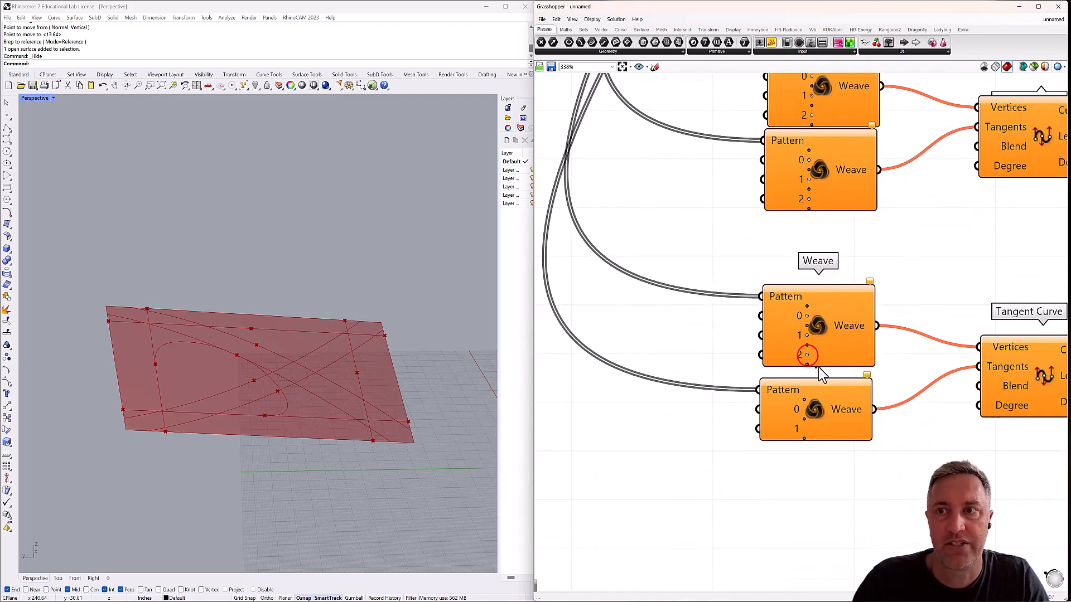
{"action": "right_click_drag", "start_coordinate": [825, 376], "coordinate": [823, 288]}
{"action": "left_click", "coordinate": [807, 364]}
{"action": "scroll", "coordinate": [803, 360], "scroll_direction": "down", "scroll_amount": 4}
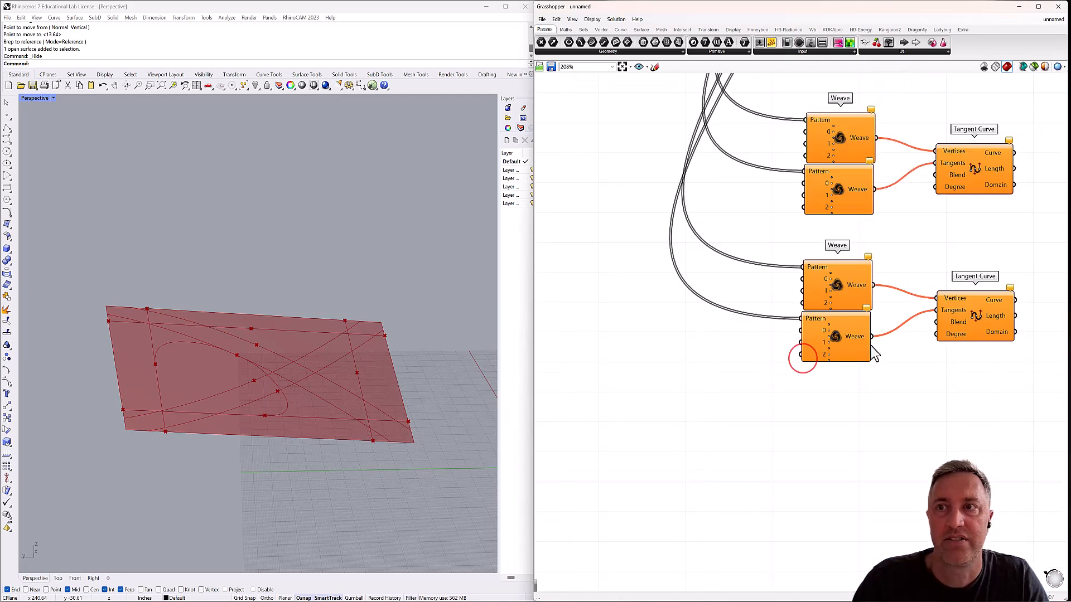
{"action": "left_click", "coordinate": [858, 326]}
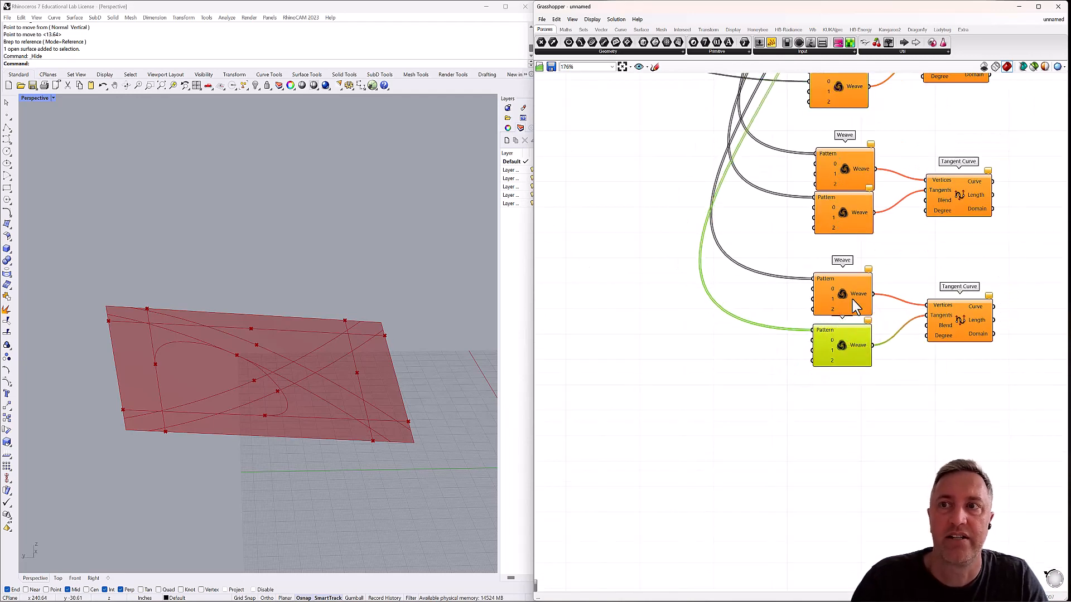
Examine which wires feed the upper Weave of the first new pair against the points on the panel.
{"action": "scroll", "coordinate": [841, 265], "scroll_direction": "down", "scroll_amount": 3}
{"action": "right_click_drag", "start_coordinate": [815, 233], "coordinate": [906, 366]}
{"action": "scroll", "coordinate": [885, 364], "scroll_direction": "down", "scroll_amount": 1}
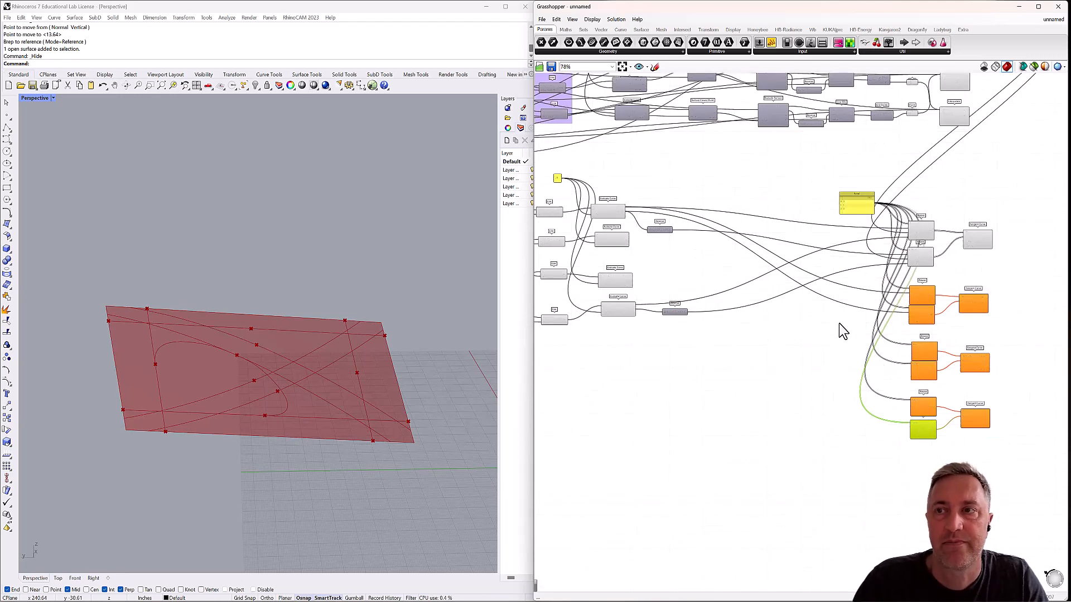
{"action": "left_click", "coordinate": [919, 291]}
{"action": "scroll", "coordinate": [915, 293], "scroll_direction": "up", "scroll_amount": 2}
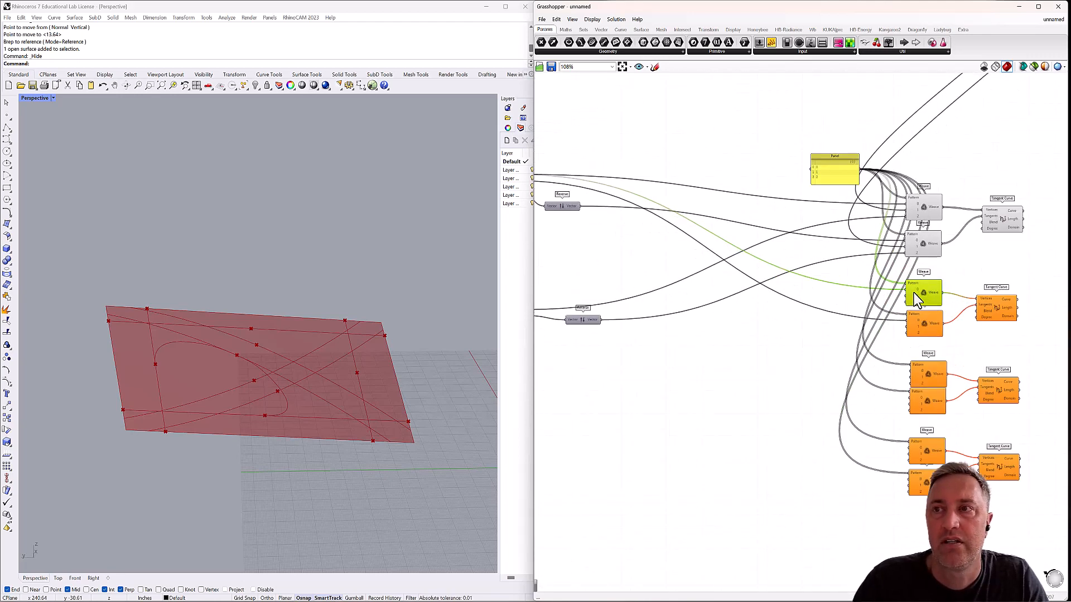
{"action": "left_click", "coordinate": [514, 346]}
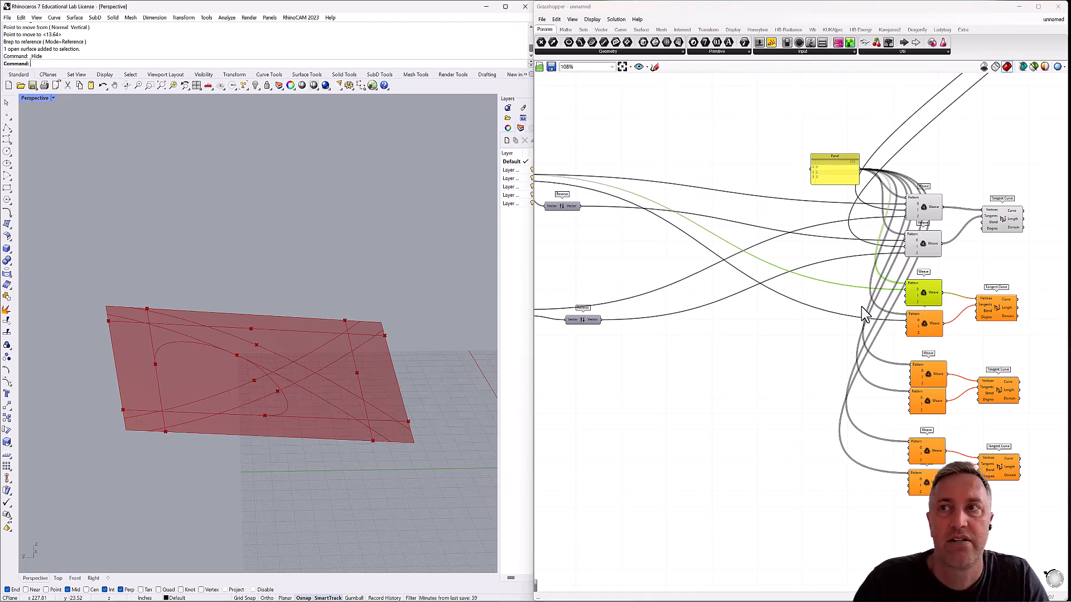
{"action": "scroll", "coordinate": [863, 313], "scroll_direction": "down", "scroll_amount": 3}
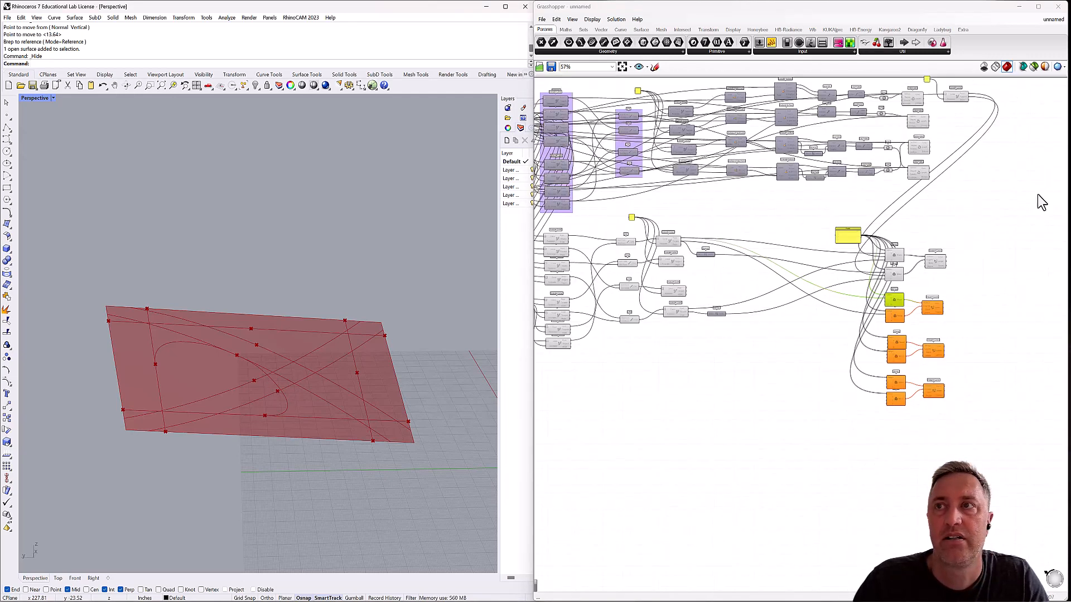
Duplicate the surface curve's Evaluate Curve three times and stack the copies beneath it beside the remaining Interpolate components.
{"action": "right_click", "coordinate": [941, 192]}
{"action": "scroll", "coordinate": [942, 203], "scroll_direction": "up", "scroll_amount": 2}
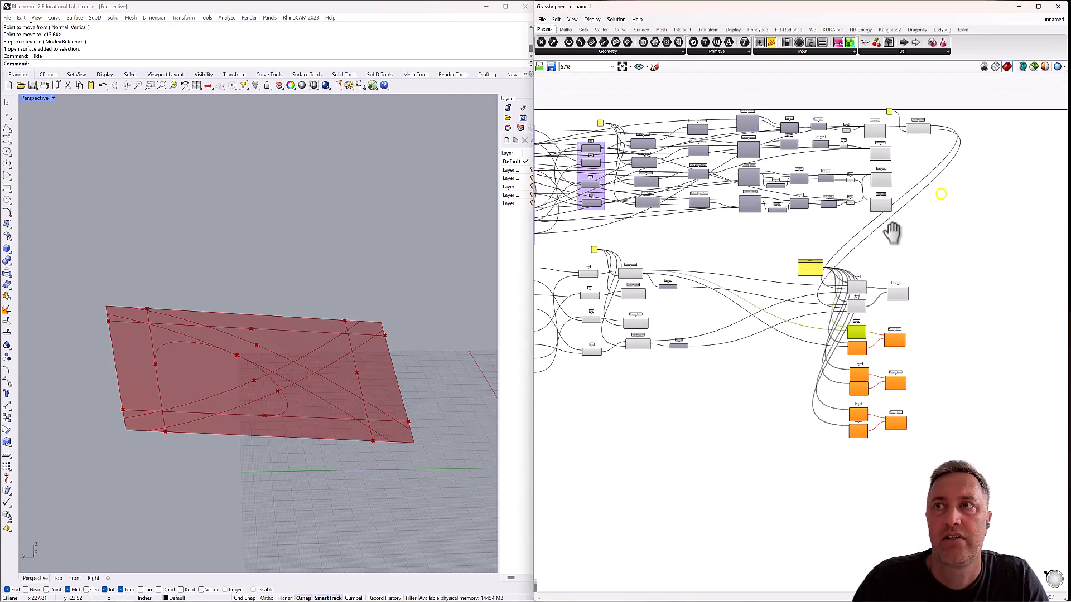
{"action": "scroll", "coordinate": [872, 203], "scroll_direction": "up", "scroll_amount": 2}
{"action": "scroll", "coordinate": [869, 140], "scroll_direction": "up", "scroll_amount": 1}
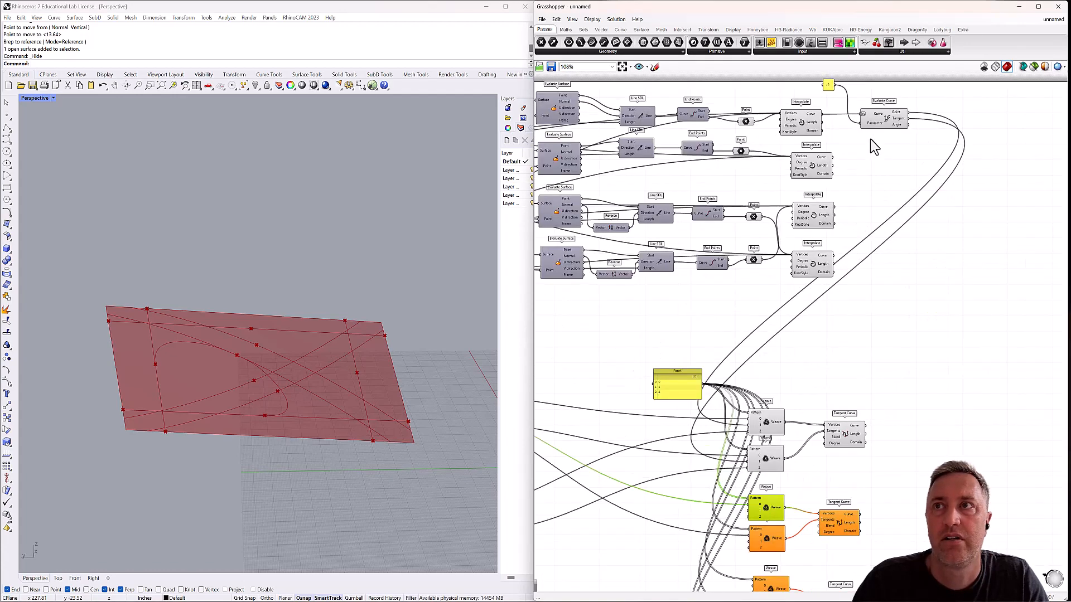
{"action": "right_click_drag", "start_coordinate": [870, 141], "coordinate": [815, 169]}
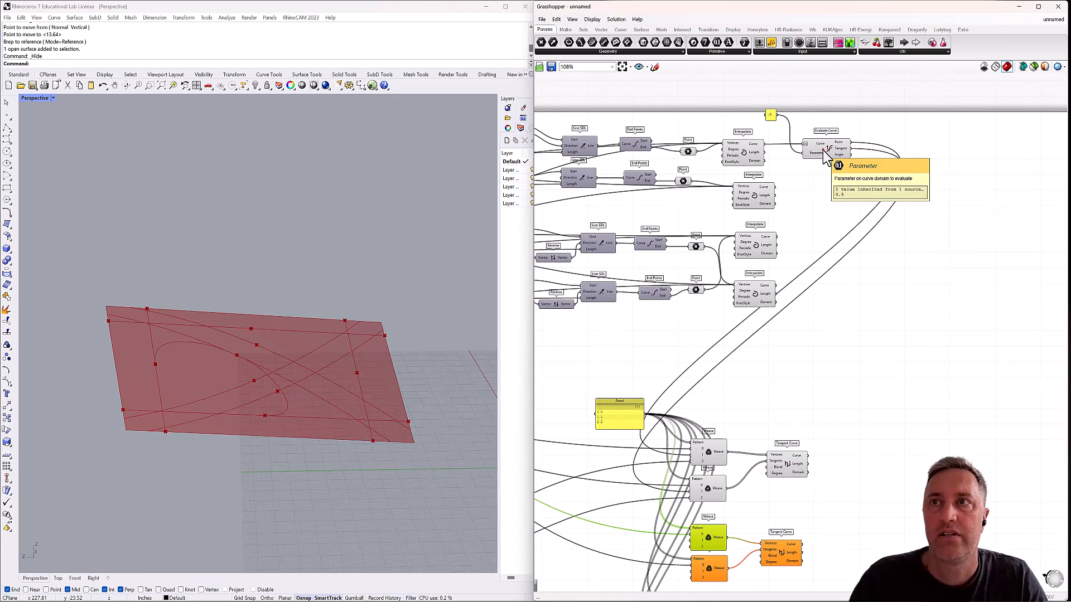
{"action": "left_click", "coordinate": [826, 158]}
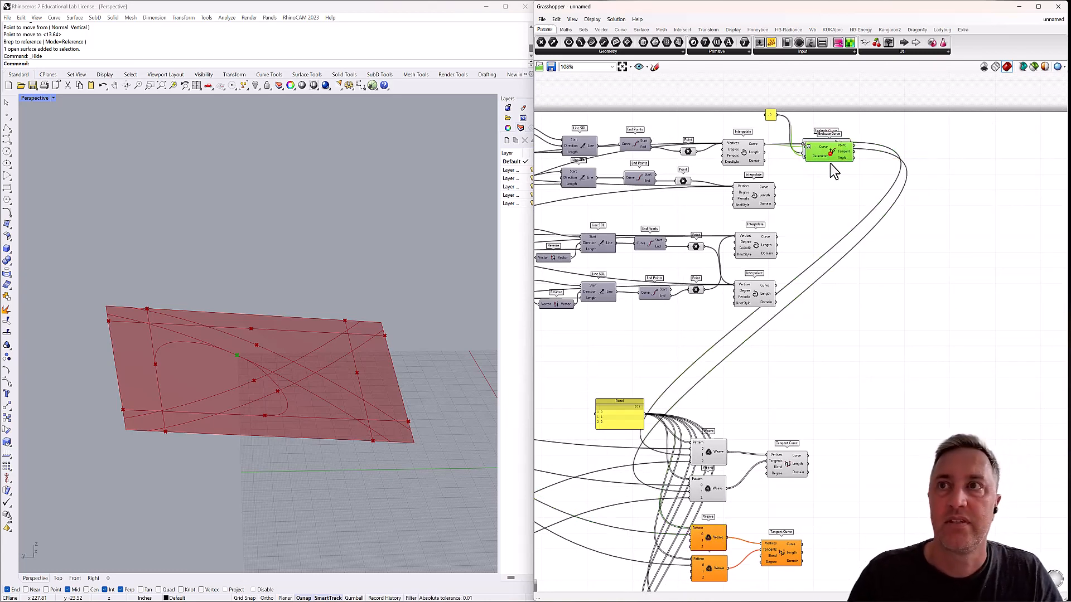
{"action": "left_click_drag", "start_coordinate": [823, 150], "coordinate": [832, 199], "text": "alt"}
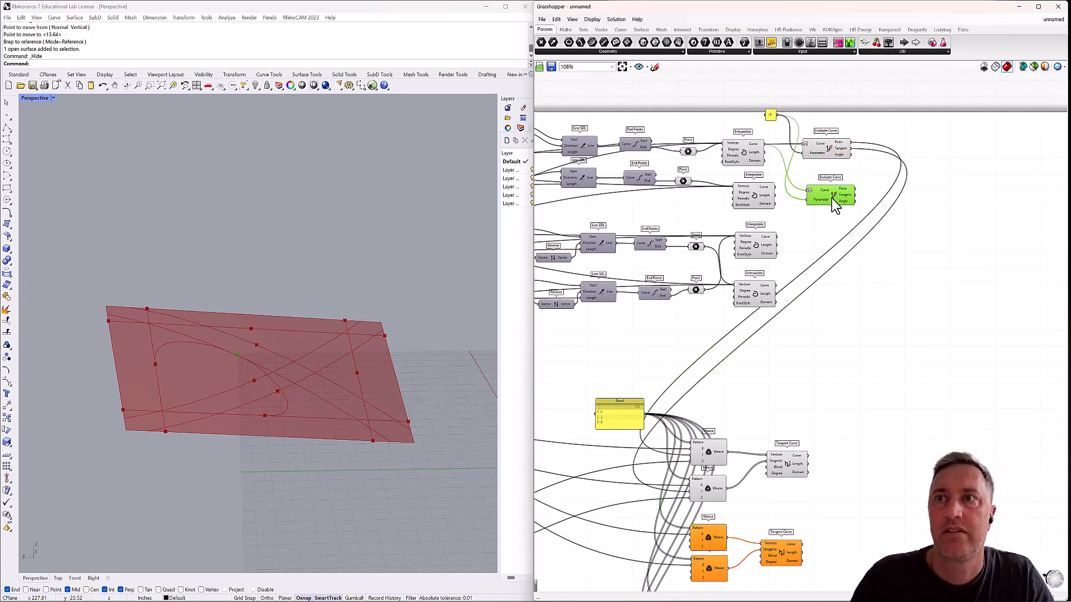
{"action": "key", "text": "ctrl+v"}
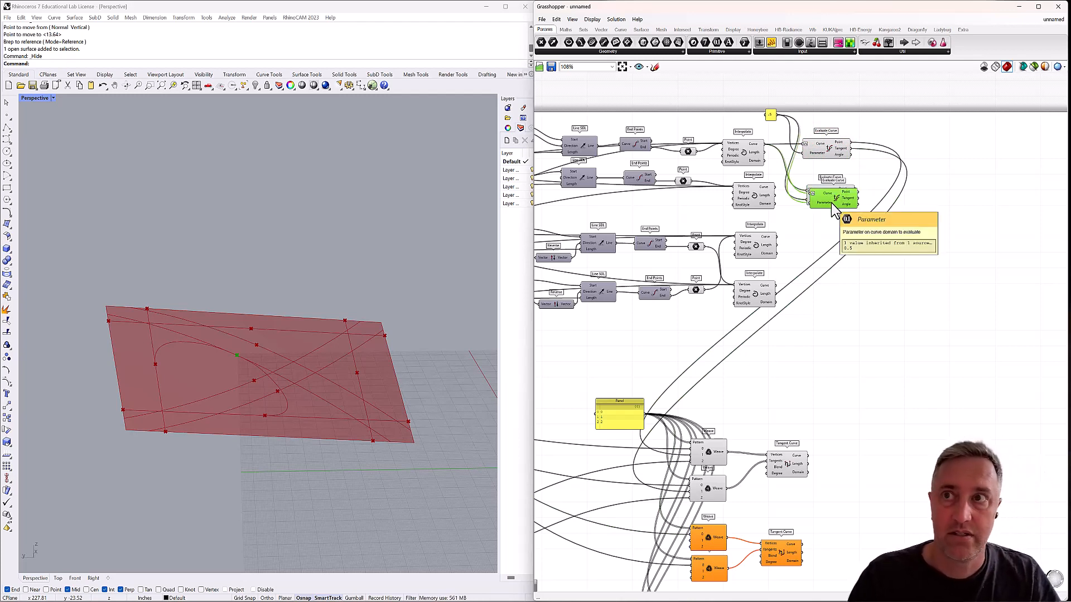
{"action": "left_click_drag", "start_coordinate": [831, 198], "coordinate": [831, 251]}
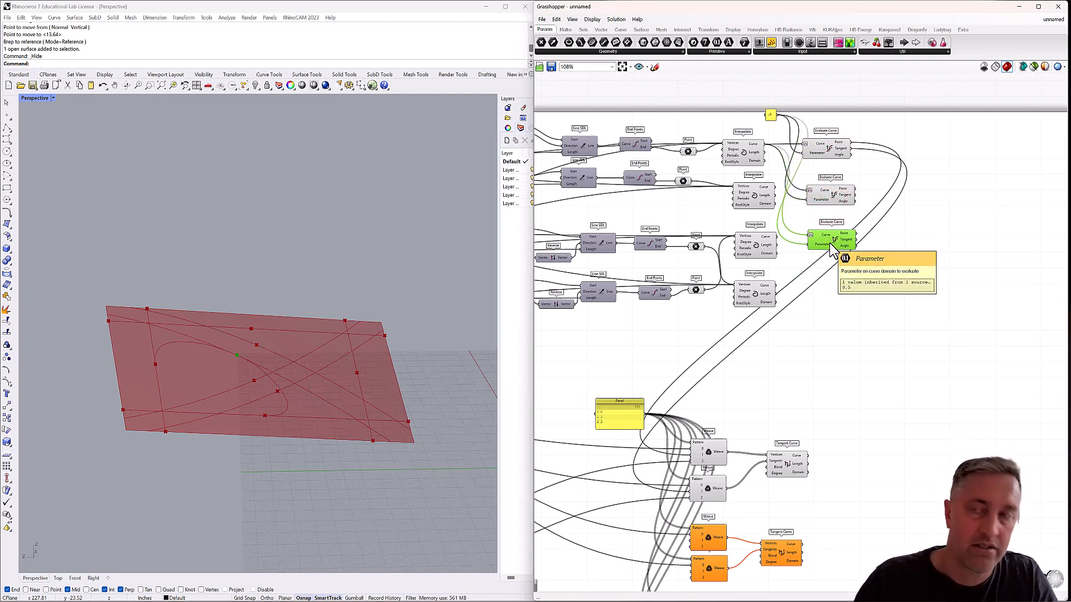
{"action": "key", "text": "ctrl+v"}
{"action": "left_click_drag", "start_coordinate": [834, 200], "coordinate": [839, 295]}
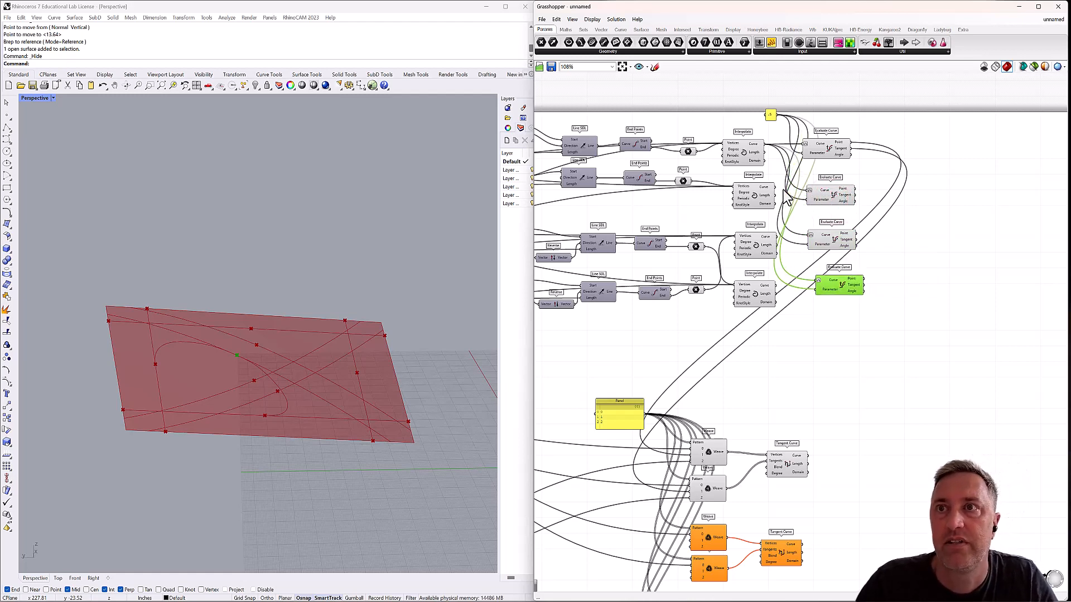
Connect the Curve outputs of the second, third and fourth Interpolate components to the Curve inputs of the matching Evaluate Curve copies.
{"action": "left_click_drag", "start_coordinate": [775, 188], "coordinate": [809, 191]}
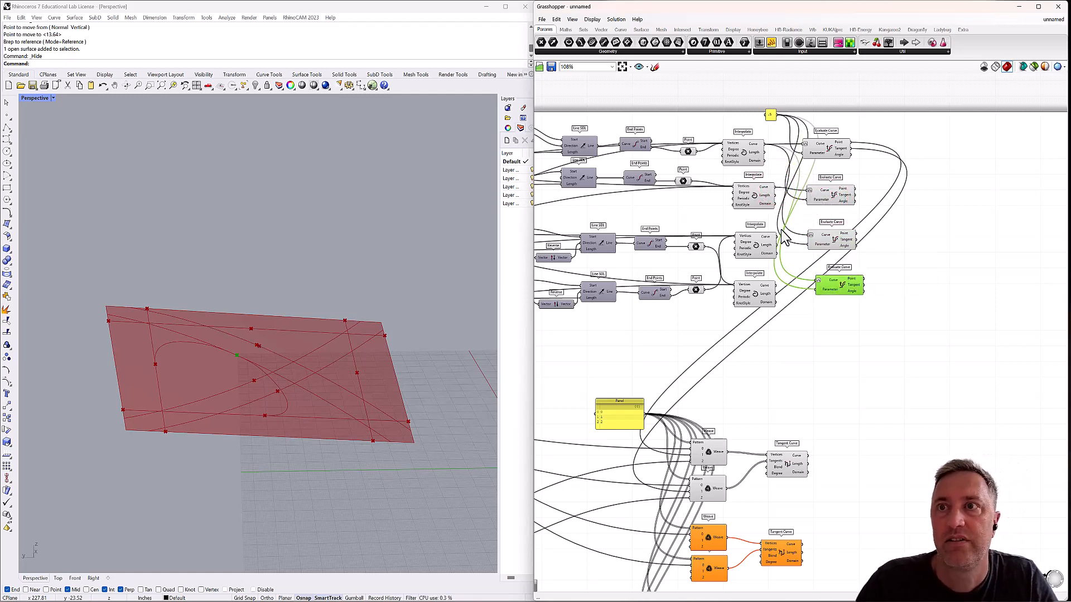
{"action": "left_click_drag", "start_coordinate": [777, 237], "coordinate": [811, 237]}
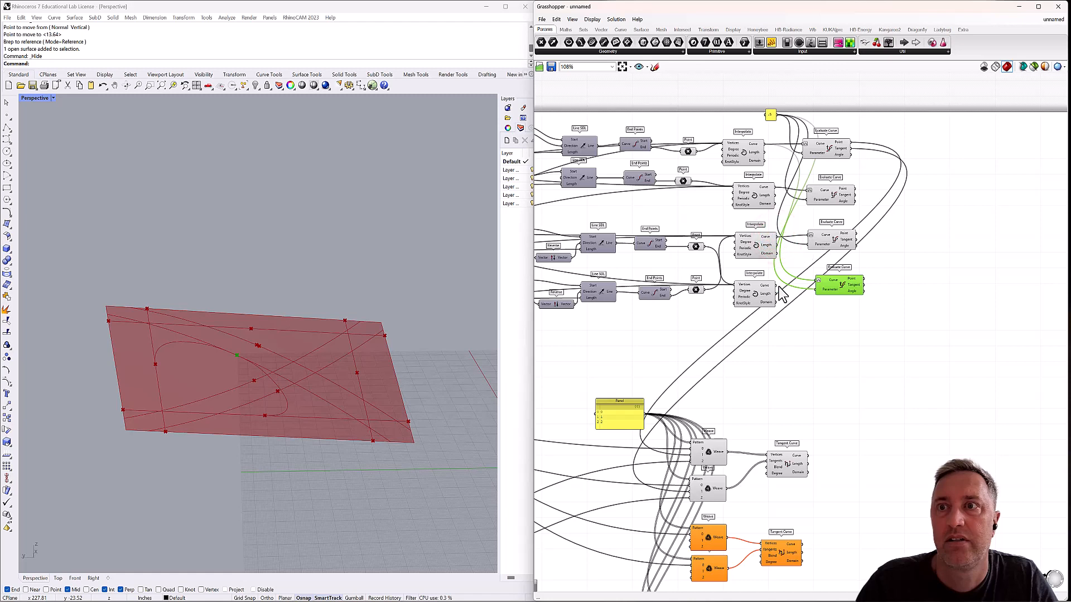
{"action": "left_click_drag", "start_coordinate": [777, 286], "coordinate": [819, 281]}
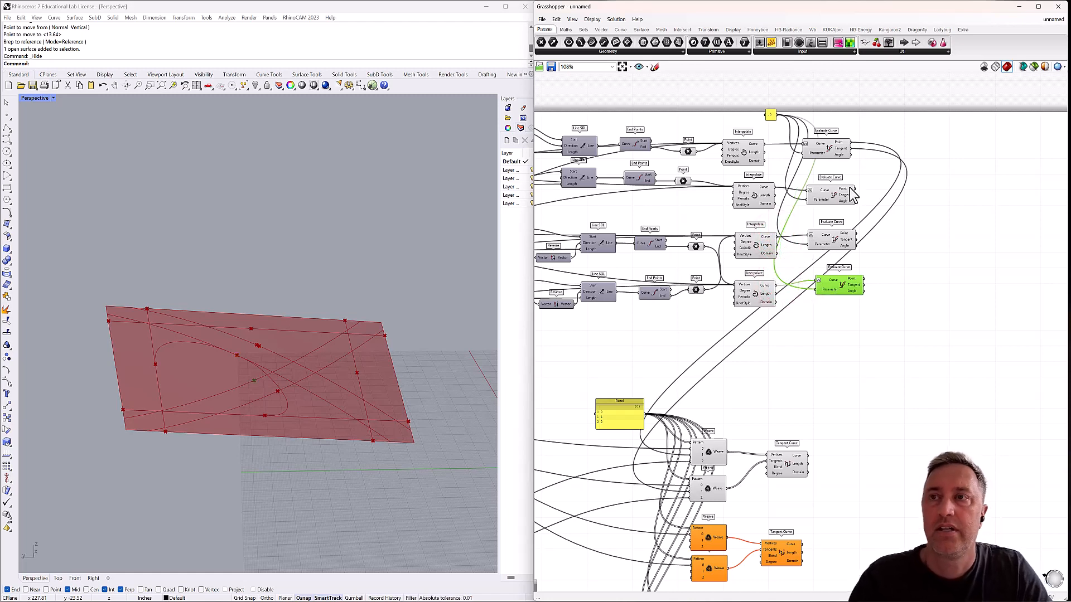
Wire the third surface Evaluate Curve's Point and Tangent into stream 1 of the first new pair's upper and lower Weaves, respectively.
{"action": "left_click", "coordinate": [831, 193]}
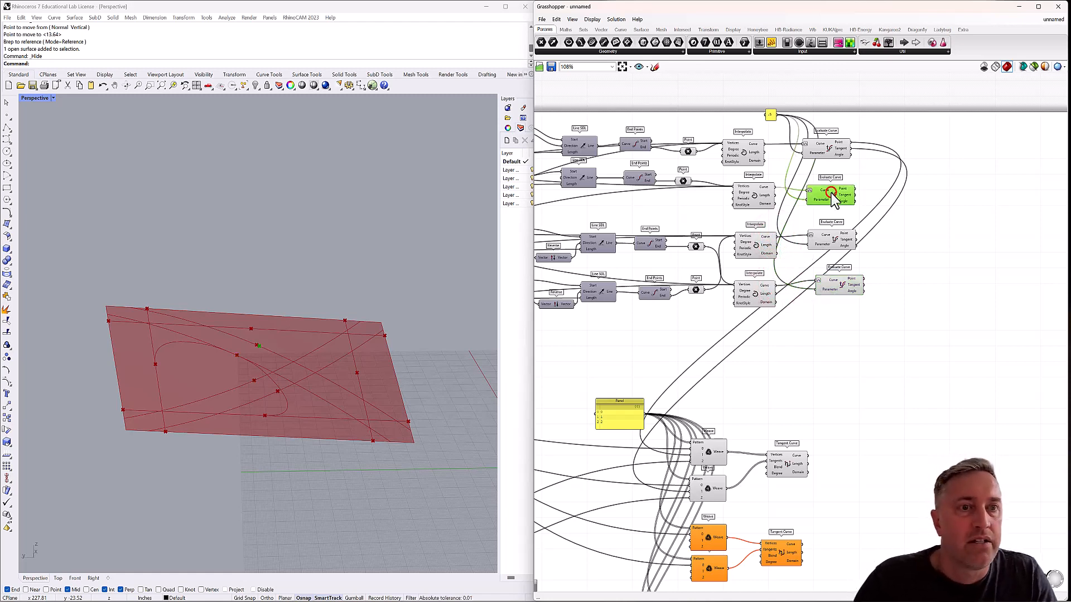
{"action": "left_click", "coordinate": [833, 240]}
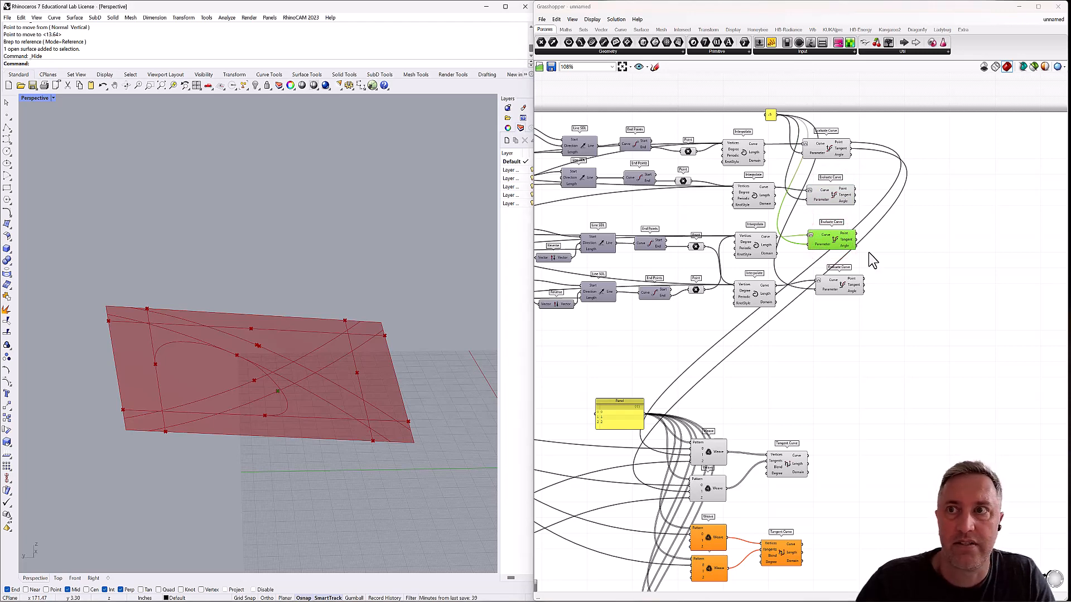
{"action": "right_click_drag", "start_coordinate": [845, 271], "coordinate": [849, 207]}
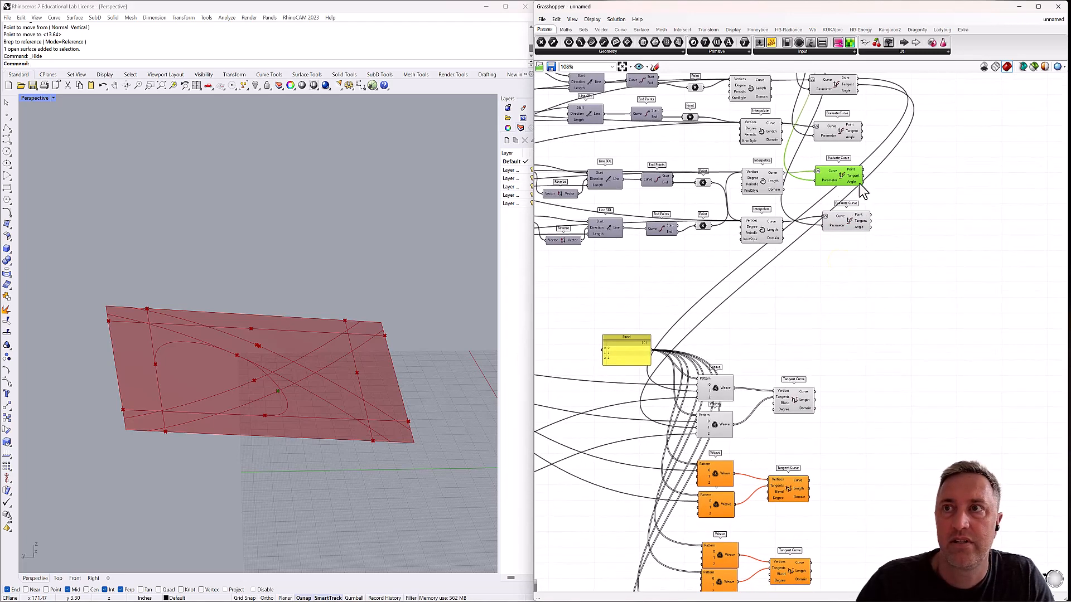
{"action": "left_click_drag", "start_coordinate": [864, 170], "coordinate": [704, 485]}
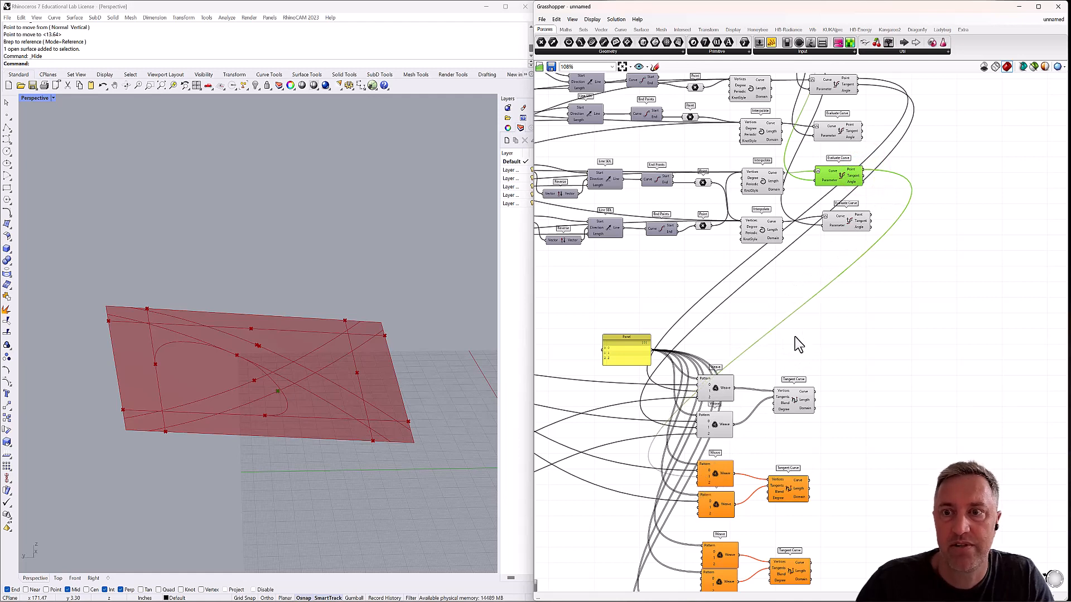
{"action": "left_click_drag", "start_coordinate": [863, 177], "coordinate": [700, 479]}
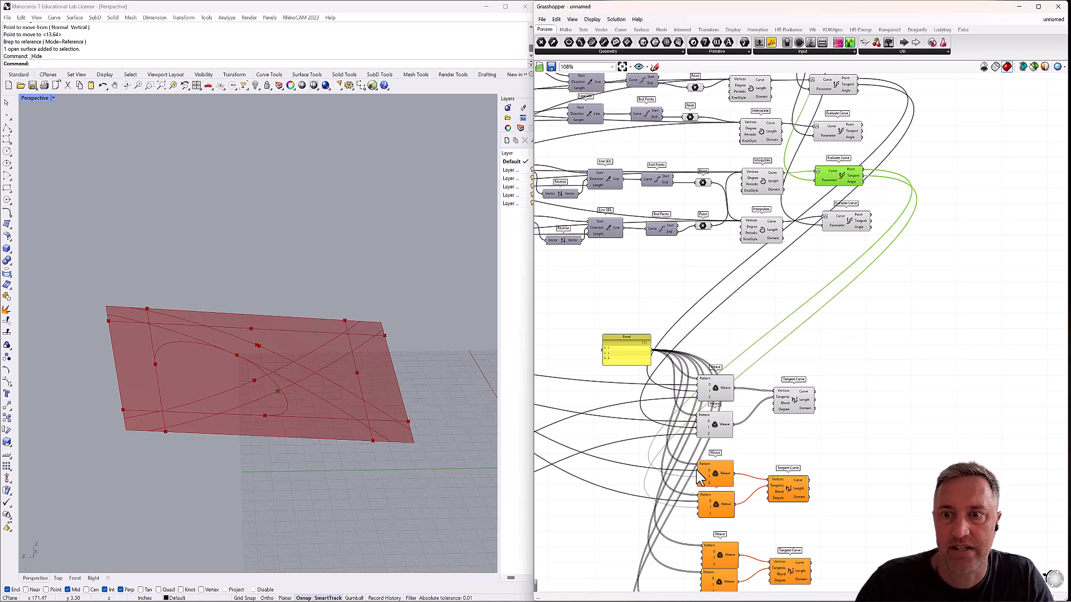
Wire the third edge Evaluate Curve's Point and Tangent into stream 2 of the first new pair's upper and lower Weaves, respectively.
{"action": "right_click_drag", "start_coordinate": [706, 491], "coordinate": [837, 377]}
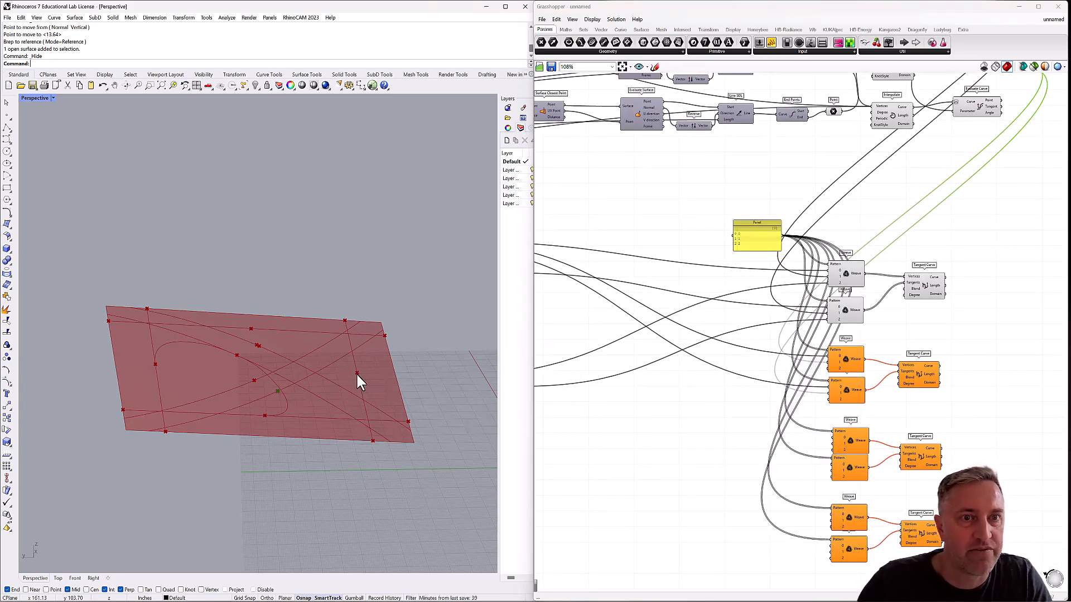
{"action": "scroll", "coordinate": [611, 379], "scroll_direction": "down", "scroll_amount": 1}
{"action": "right_click_drag", "start_coordinate": [611, 379], "coordinate": [721, 353]}
{"action": "left_click", "coordinate": [616, 267]}
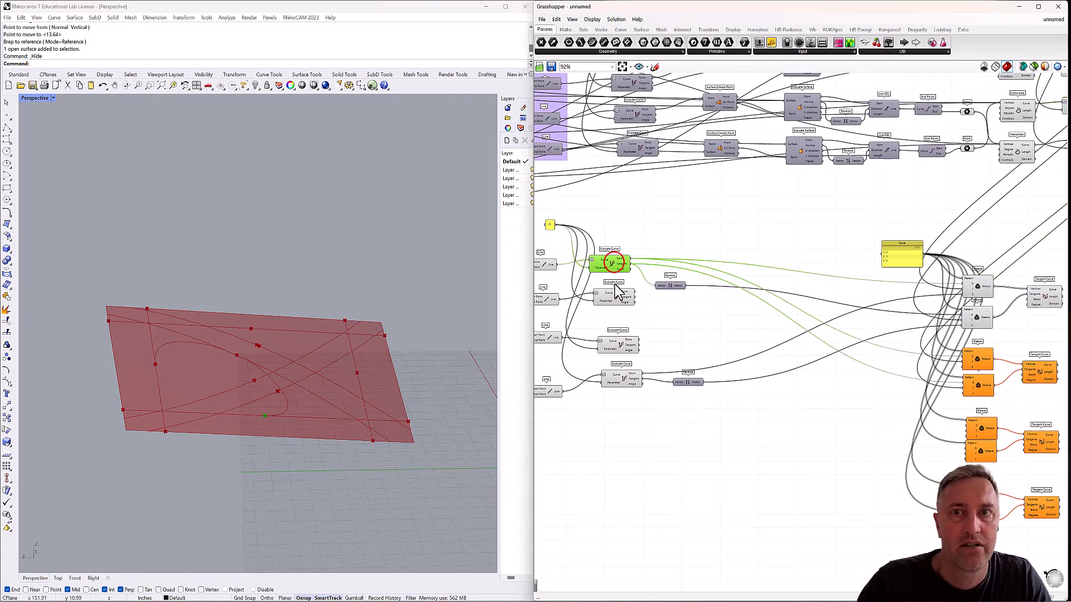
{"action": "left_click", "coordinate": [613, 298]}
{"action": "left_click", "coordinate": [613, 346]}
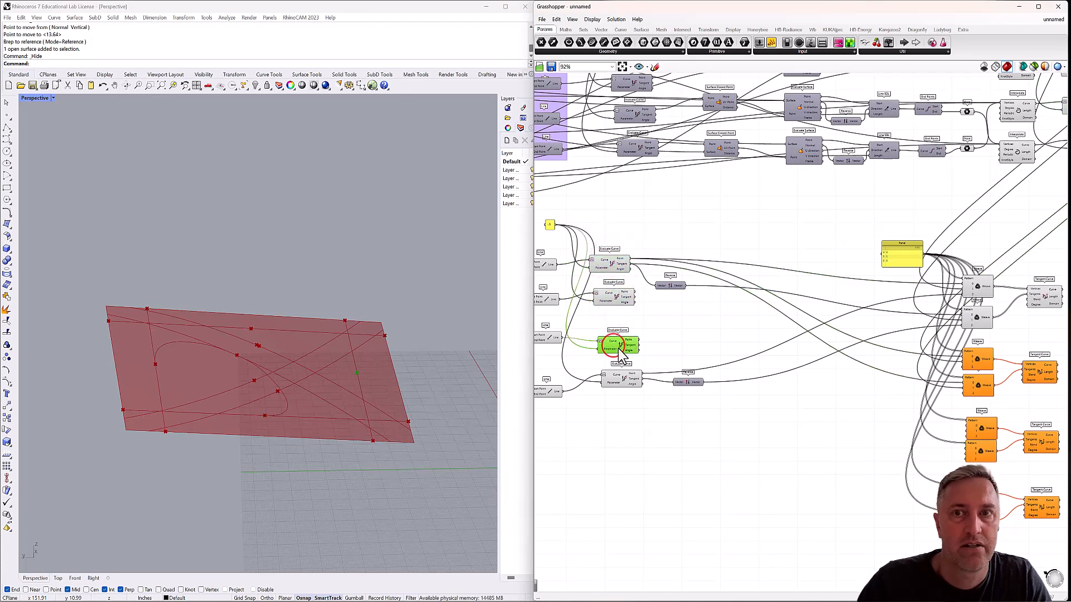
{"action": "right_click_drag", "start_coordinate": [643, 346], "coordinate": [604, 327]}
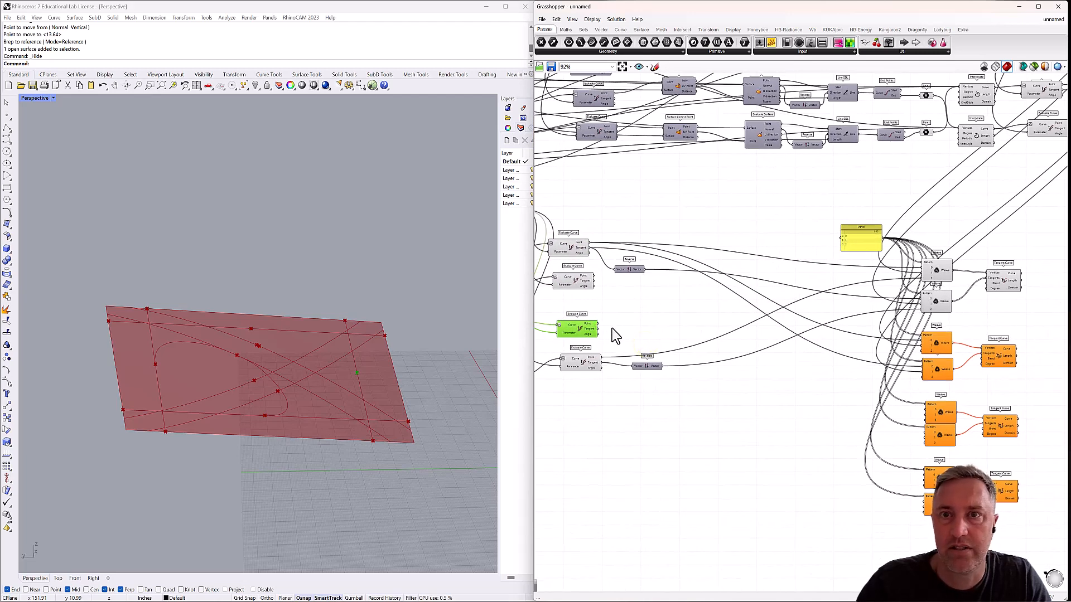
{"action": "left_click_drag", "start_coordinate": [598, 323], "coordinate": [925, 350]}
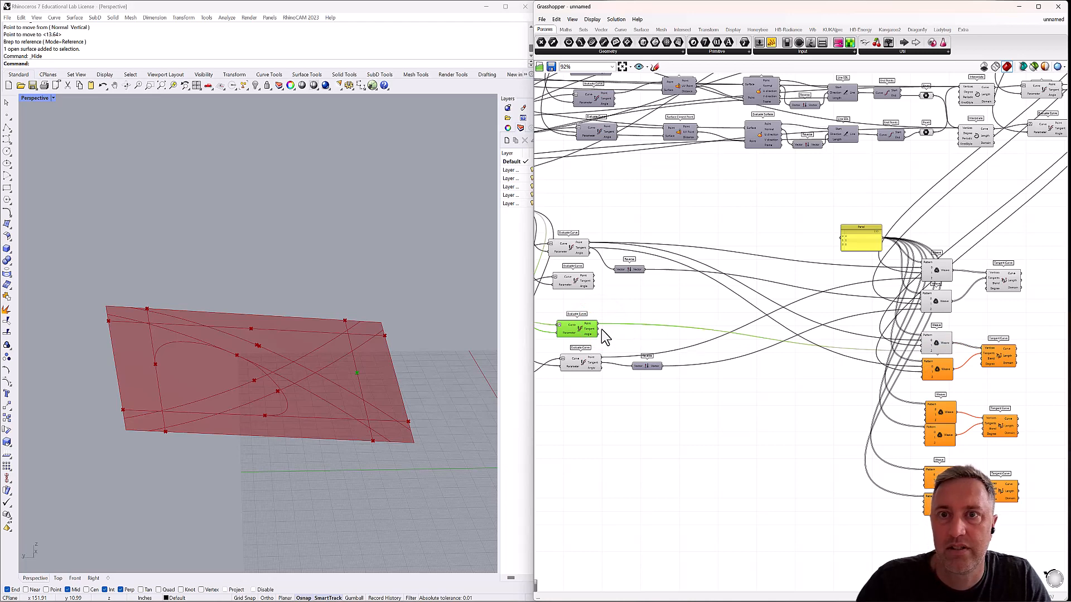
{"action": "left_click_drag", "start_coordinate": [597, 331], "coordinate": [926, 387]}
Check the new tangent curve, and insert a Reverse between the third edge Evaluate Curve's Tangent and the lower Weave's stream 2.
{"action": "left_click", "coordinate": [1007, 364]}
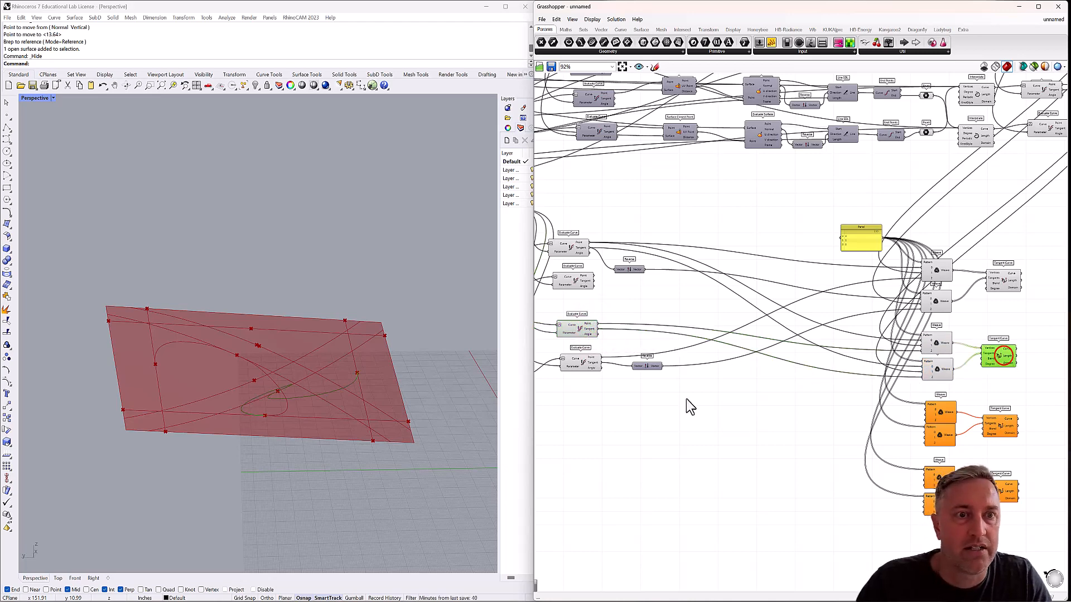
{"action": "right_click_drag", "start_coordinate": [398, 388], "coordinate": [371, 430]}
{"action": "scroll", "coordinate": [210, 463], "scroll_direction": "up", "scroll_amount": 5}
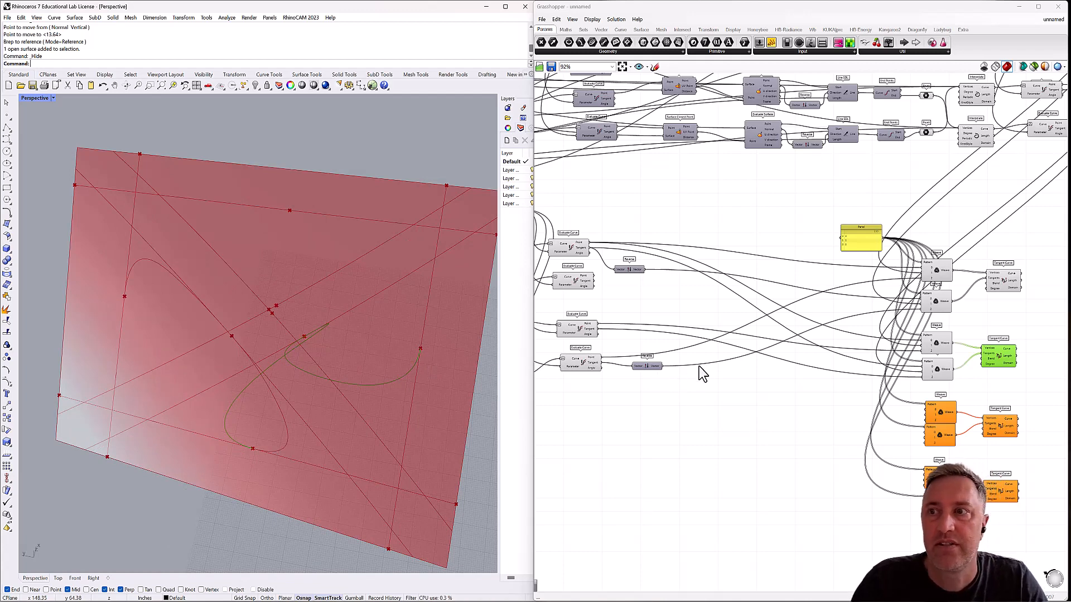
{"action": "left_click", "coordinate": [938, 371]}
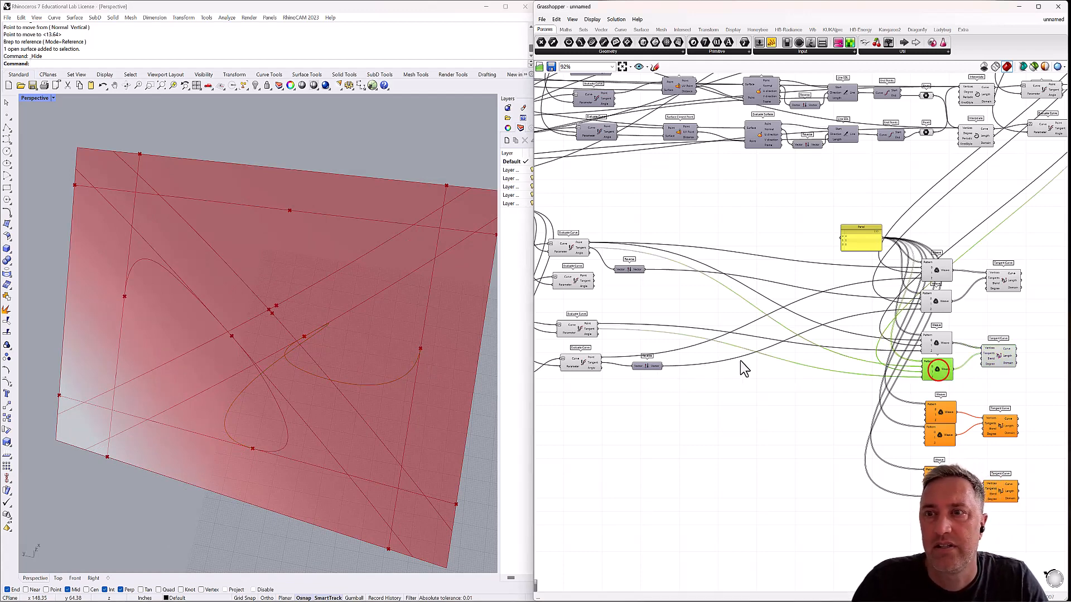
{"action": "left_click", "coordinate": [779, 362]}
{"action": "double_click", "coordinate": [777, 358]}
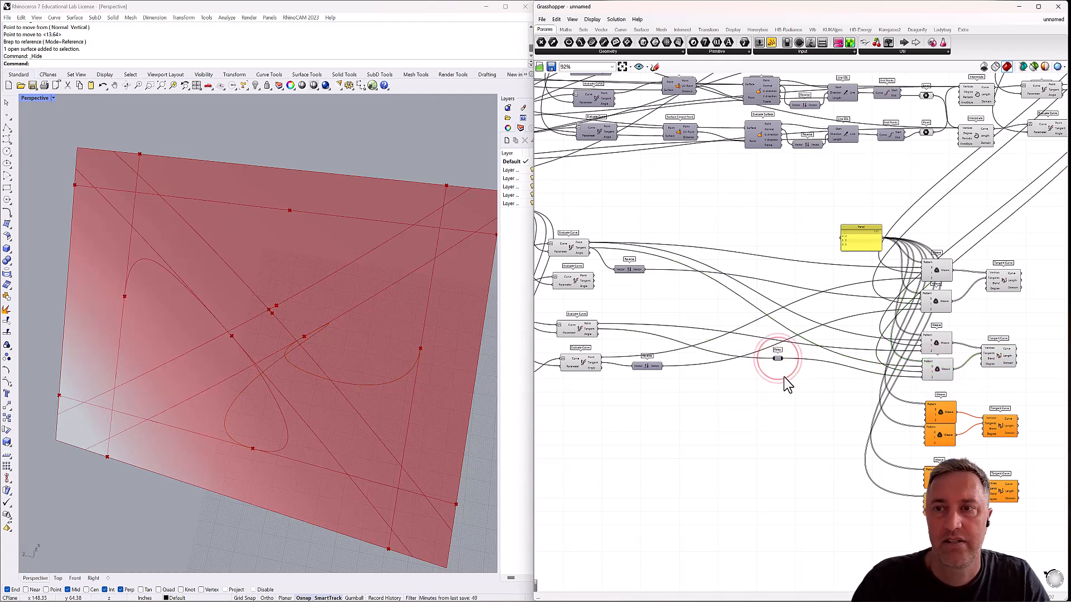
{"action": "double_click", "coordinate": [784, 378]}
{"action": "type", "text": "reverse"}
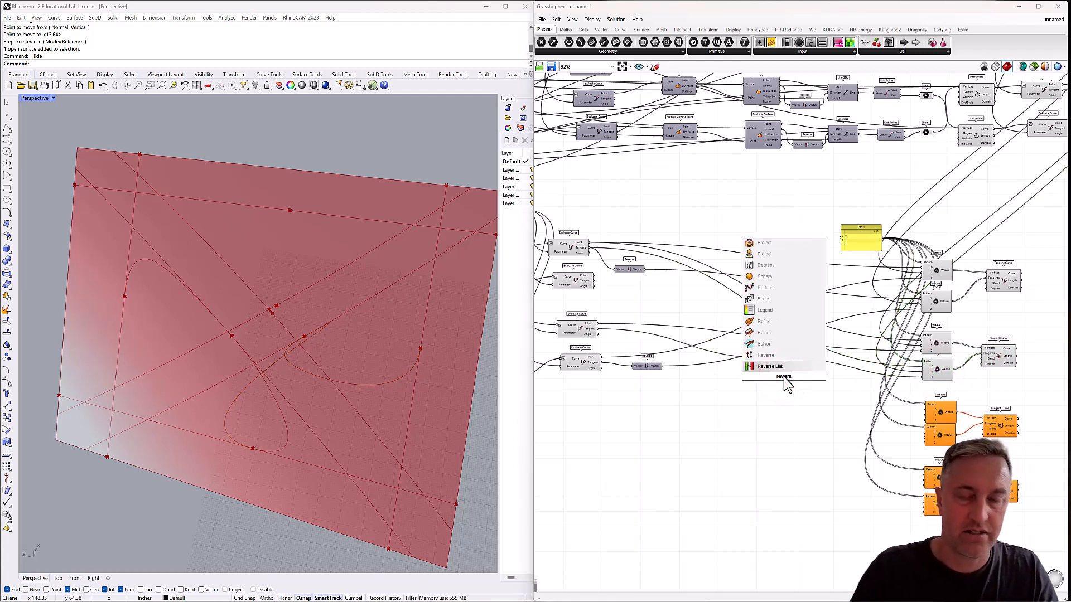
{"action": "key", "text": "Return"}
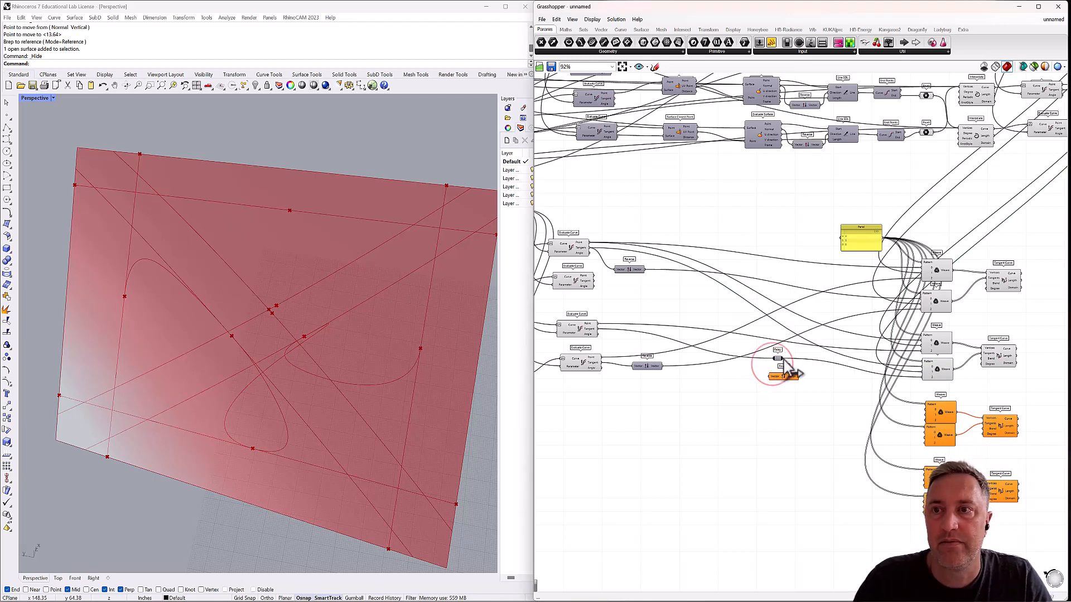
{"action": "left_click_drag", "start_coordinate": [783, 358], "coordinate": [921, 378]}
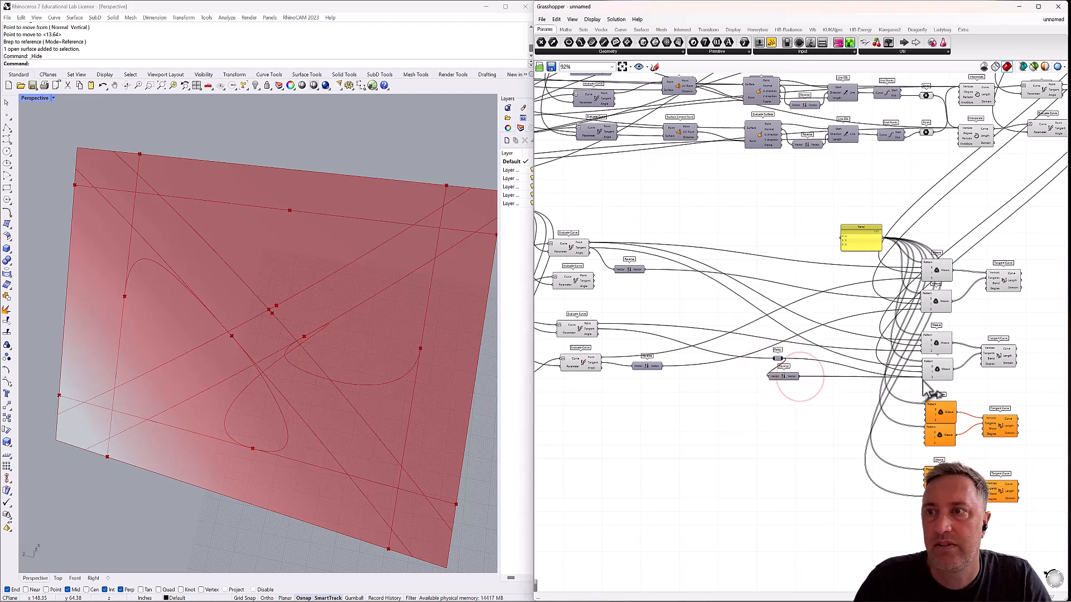
{"action": "left_click", "coordinate": [777, 358]}
{"action": "key", "text": "Delete"}
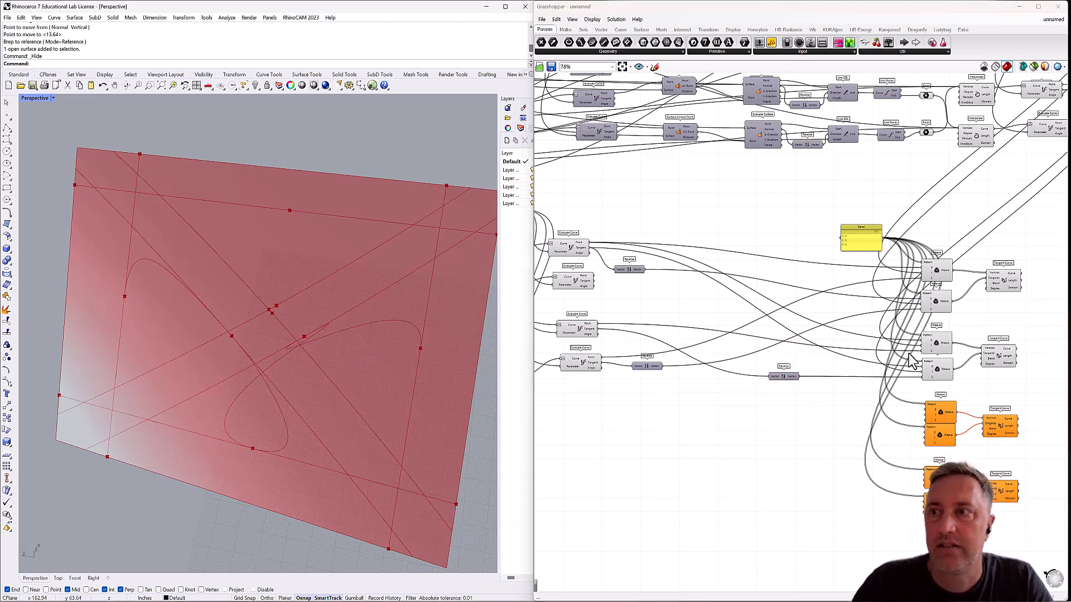
Add a Reverse component fed by the third surface Evaluate Curve's Tangent, and remove the stray Relay from that wire.
{"action": "scroll", "coordinate": [909, 355], "scroll_direction": "down", "scroll_amount": 2}
{"action": "right_click_drag", "start_coordinate": [923, 333], "coordinate": [772, 377]}
{"action": "scroll", "coordinate": [884, 209], "scroll_direction": "up", "scroll_amount": 5}
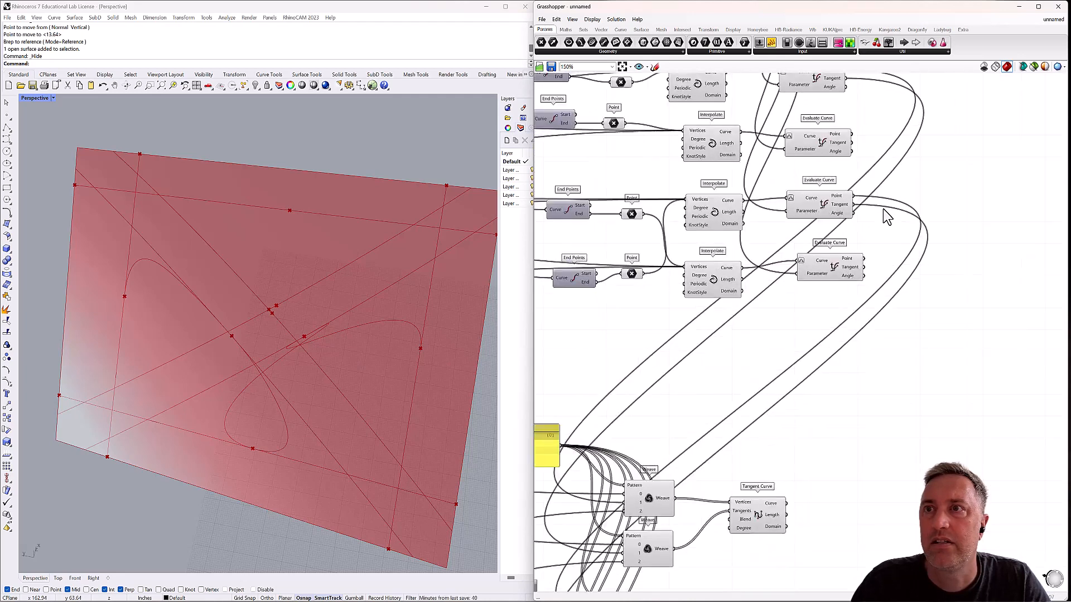
{"action": "double_click", "coordinate": [898, 208]}
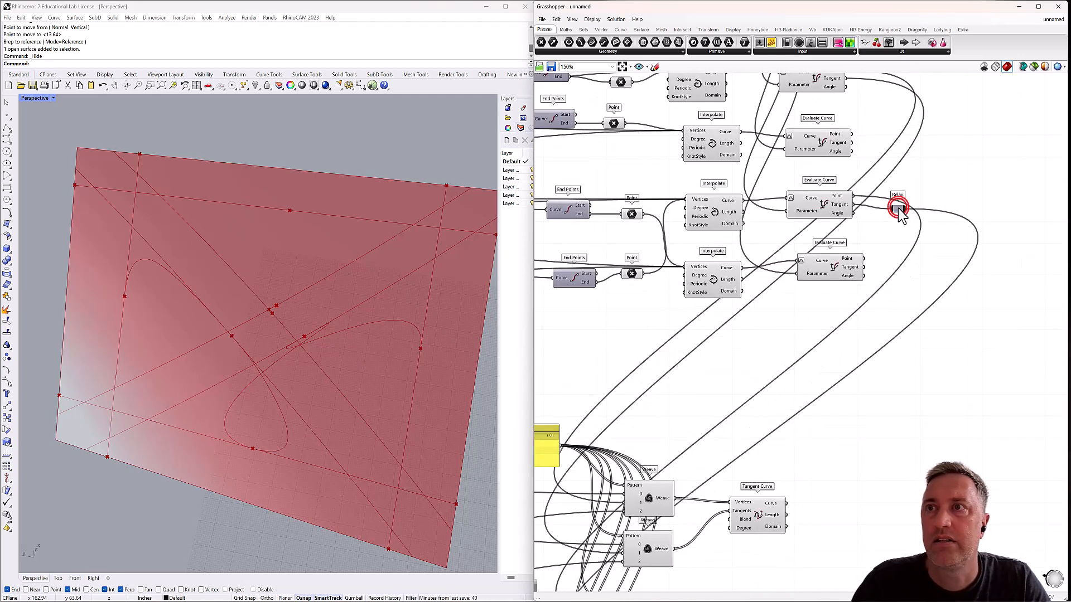
{"action": "double_click", "coordinate": [951, 206]}
{"action": "type", "text": "reverse"}
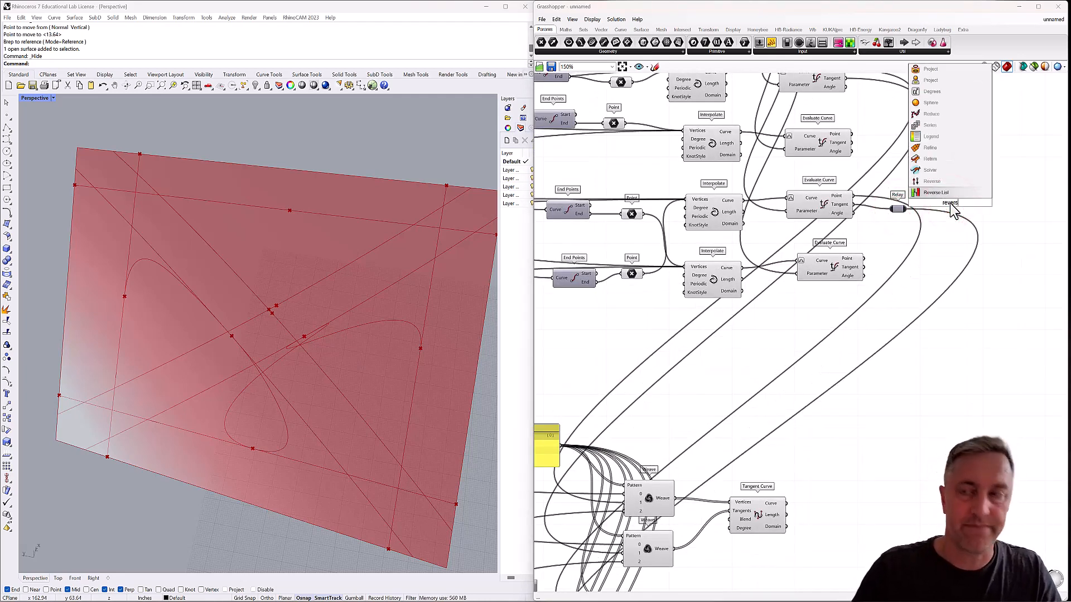
{"action": "left_click", "coordinate": [942, 193]}
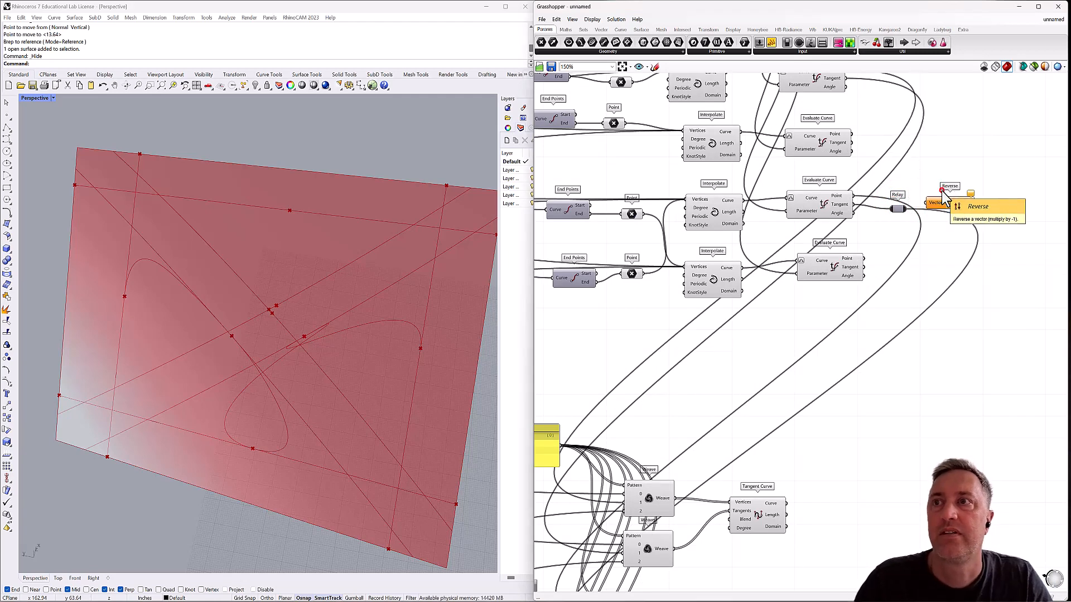
{"action": "left_click", "coordinate": [900, 209]}
{"action": "key", "text": "Delete"}
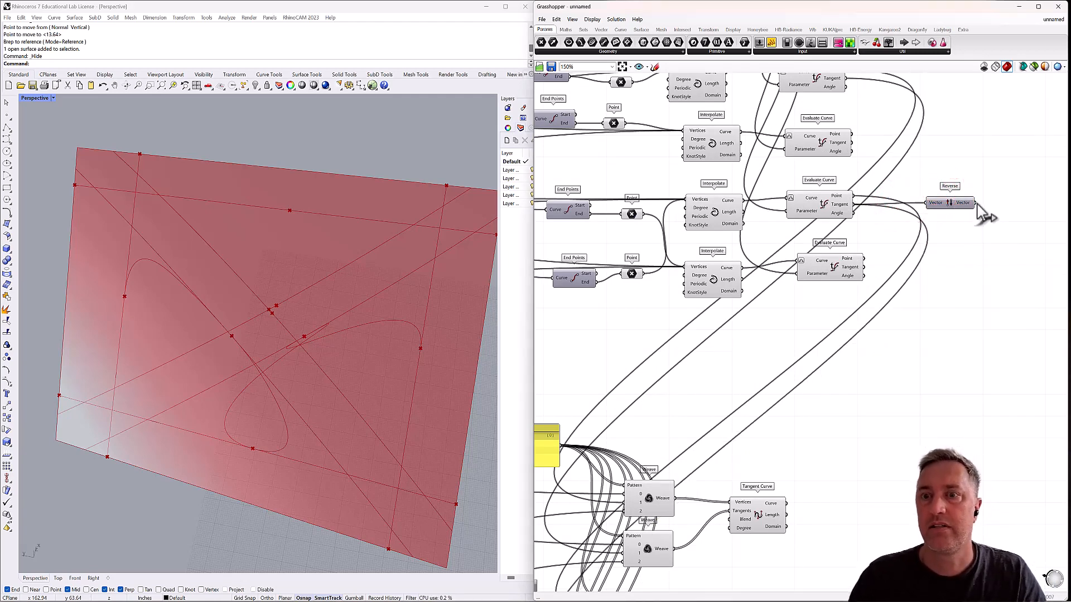
Wire the new Reverse's Vector output into stream 1 of the second Weave pair's lower Weave, replacing the direct tangent connection.
{"action": "scroll", "coordinate": [979, 215], "scroll_direction": "down", "scroll_amount": 4}
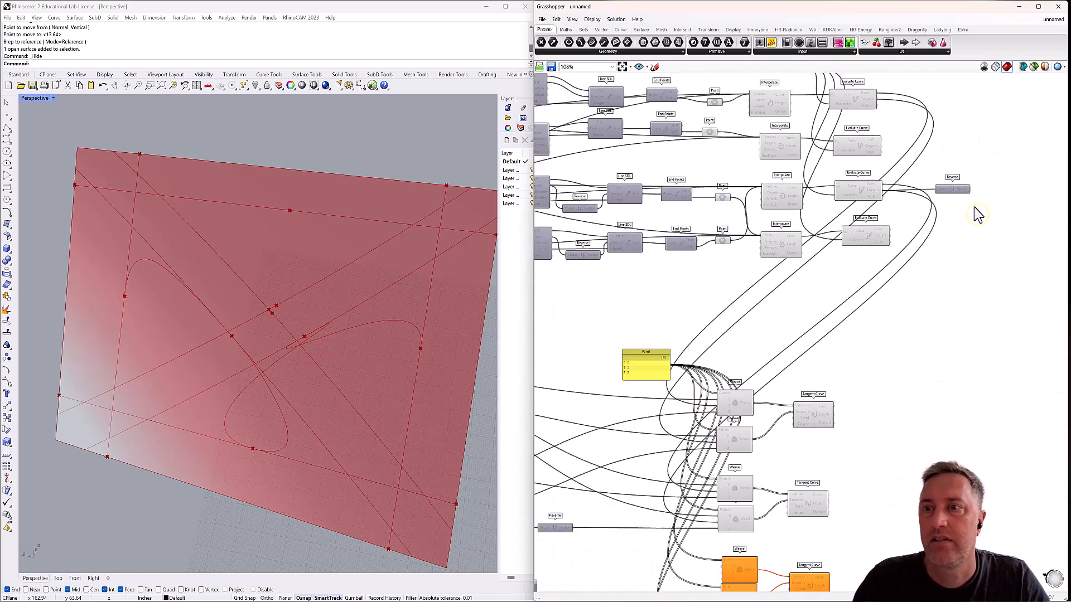
{"action": "right_click_drag", "start_coordinate": [962, 251], "coordinate": [960, 200]}
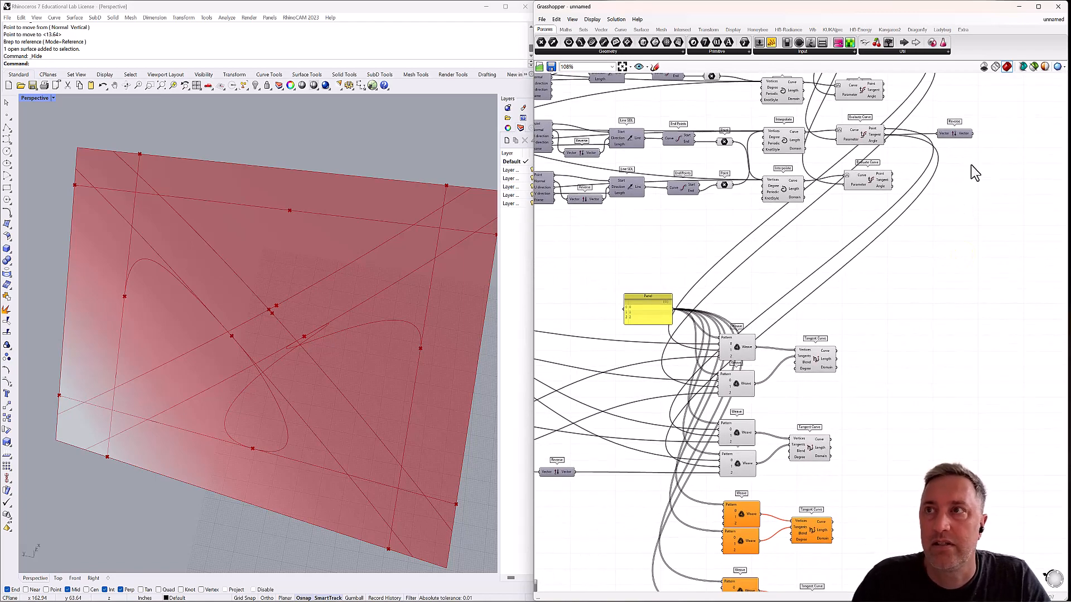
{"action": "left_click_drag", "start_coordinate": [972, 133], "coordinate": [719, 471]}
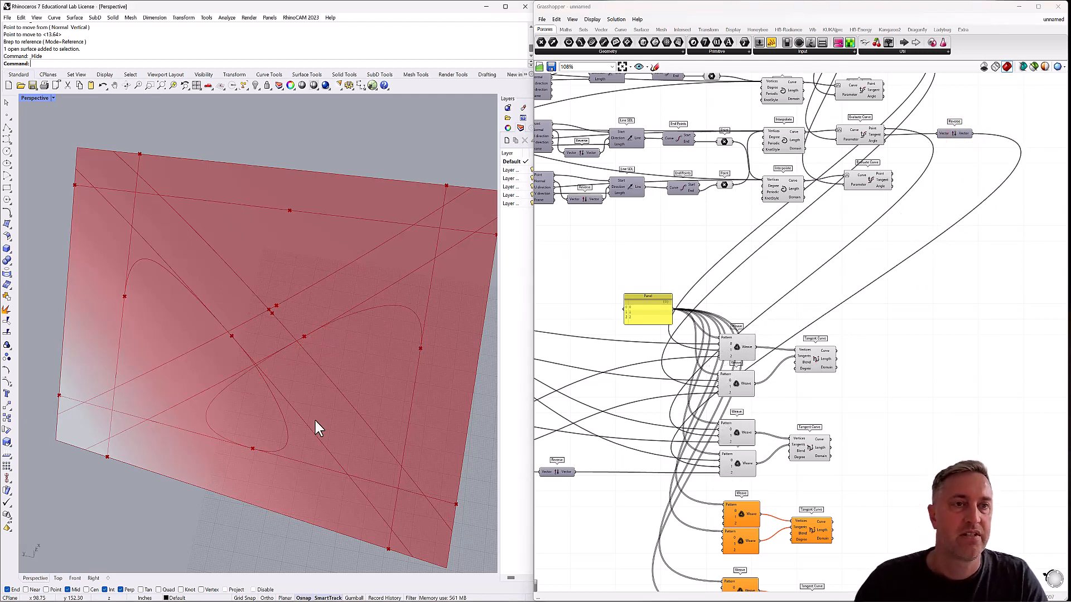
Examine the two tangent curves on the panel from several angles to judge how they flow through the edge and surface points.
{"action": "right_click_drag", "start_coordinate": [315, 422], "coordinate": [341, 389]}
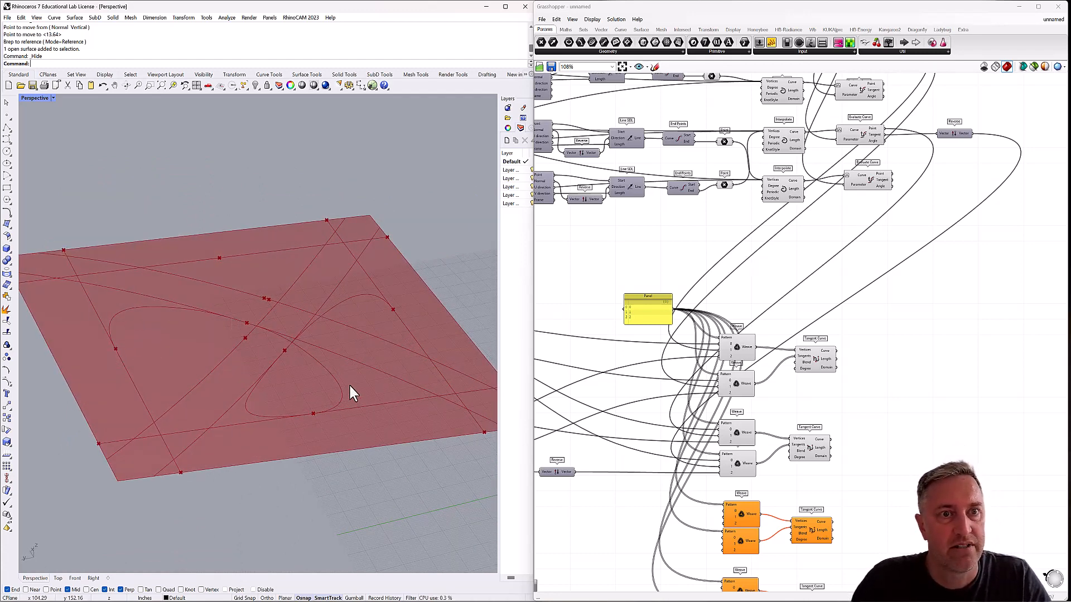
{"action": "right_click_drag", "start_coordinate": [313, 419], "coordinate": [279, 407]}
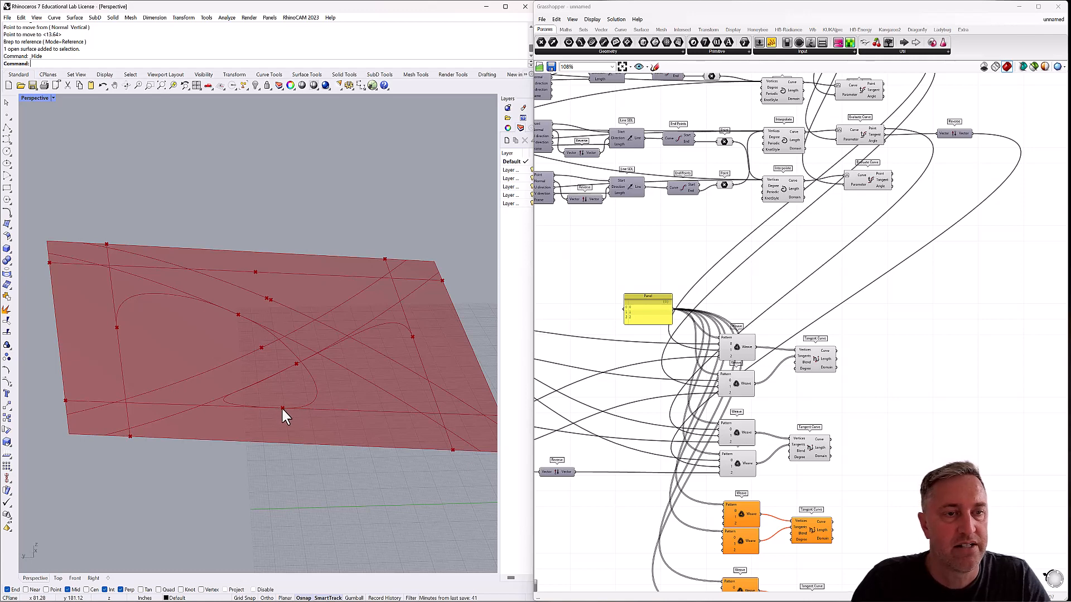
{"action": "right_click_drag", "start_coordinate": [282, 378], "coordinate": [380, 389]}
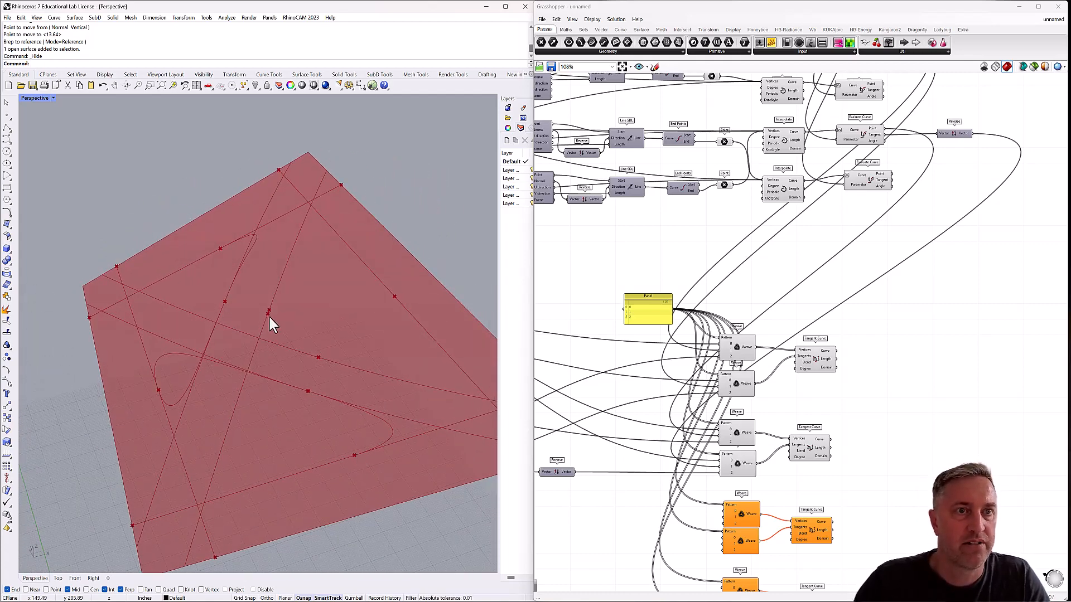
{"action": "mouse_move", "coordinate": [370, 306]}
{"action": "right_mouse_down"}
{"action": "mouse_move", "coordinate": [320, 286]}
{"action": "mouse_move", "coordinate": [339, 272]}
{"action": "mouse_move", "coordinate": [330, 296]}
{"action": "mouse_move", "coordinate": [313, 299]}
{"action": "mouse_move", "coordinate": [240, 287]}
{"action": "right_mouse_up"}
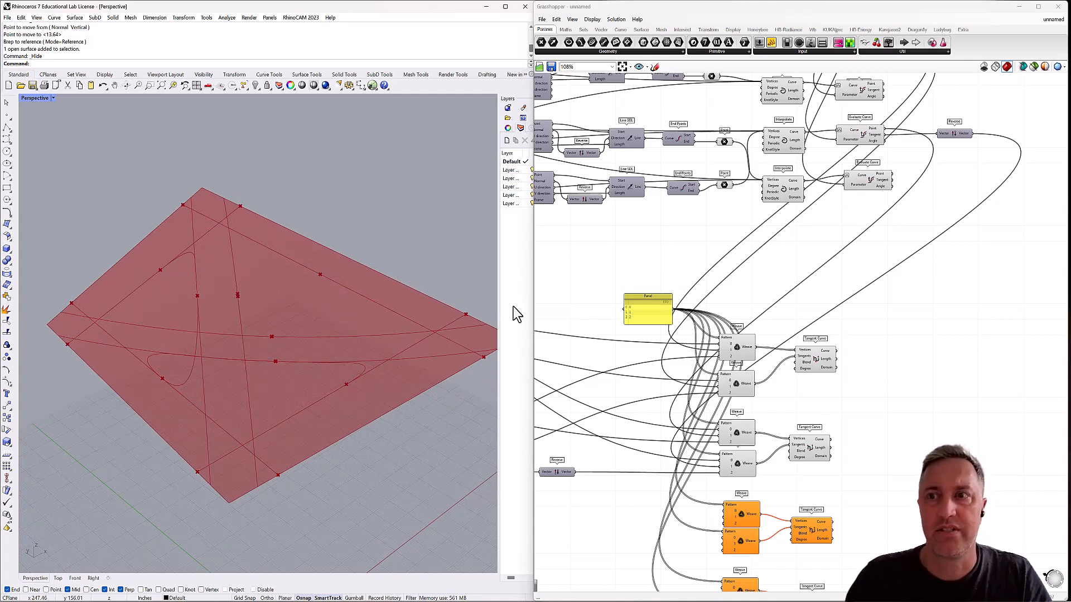
{"action": "right_click_drag", "start_coordinate": [768, 384], "coordinate": [849, 298]}
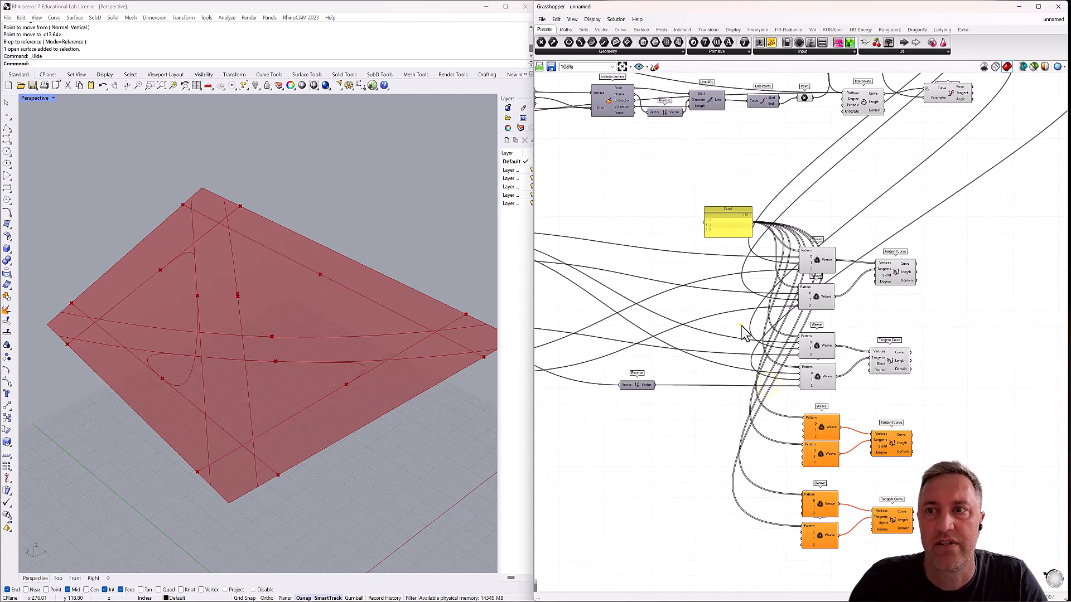
{"action": "scroll", "coordinate": [742, 334], "scroll_direction": "down", "scroll_amount": 3}
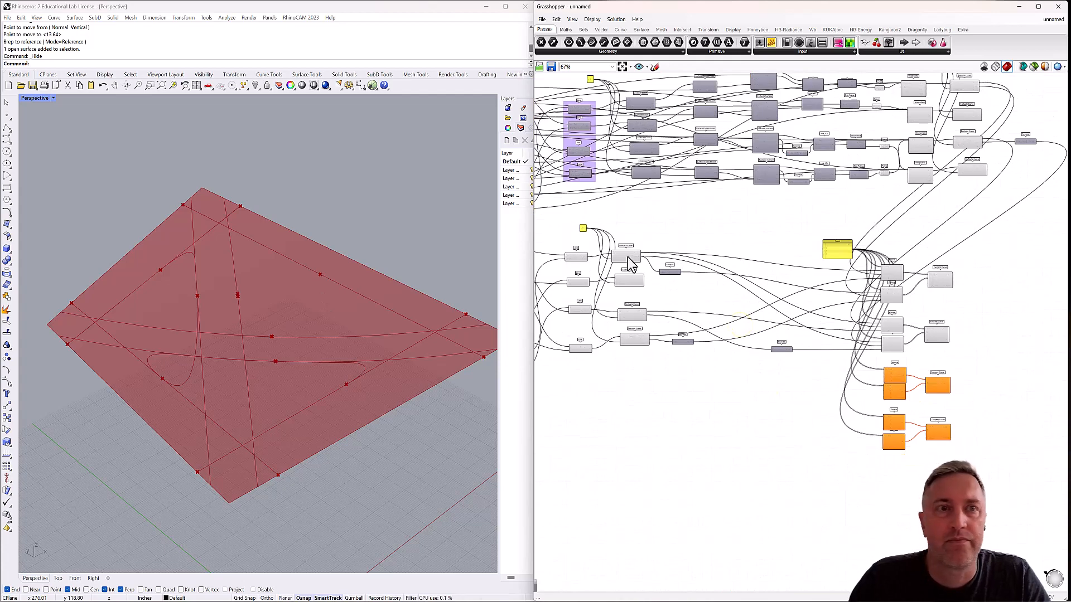
{"action": "right_click_drag", "start_coordinate": [381, 366], "coordinate": [328, 373]}
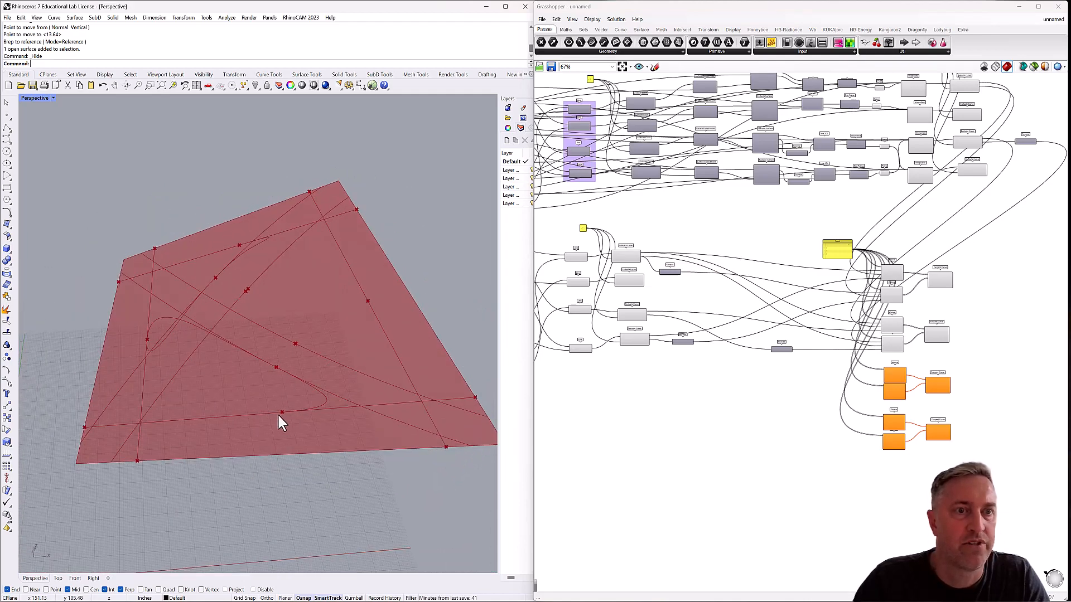
Identify which panel edge point each of the four edge Evaluate Curve components produces, to choose the start of the third curve.
{"action": "left_click", "coordinate": [629, 280]}
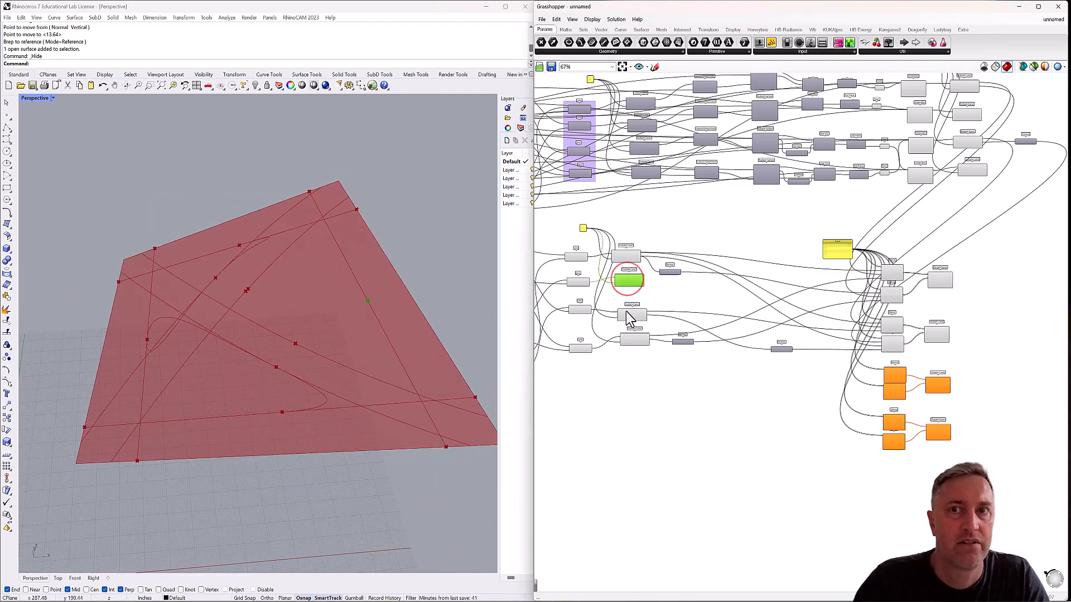
{"action": "left_click", "coordinate": [636, 342]}
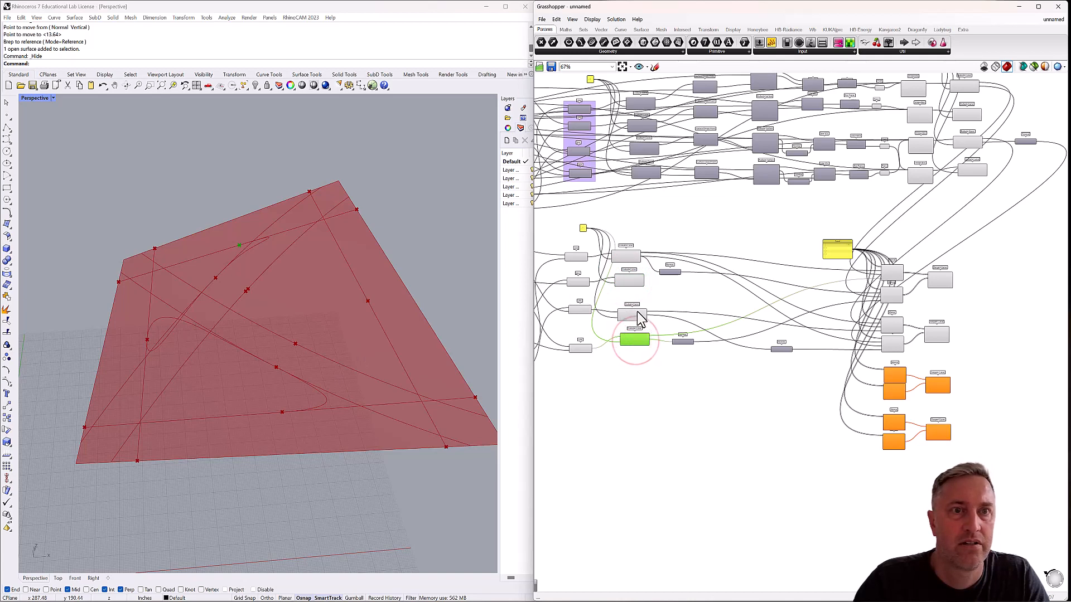
{"action": "left_click", "coordinate": [632, 315]}
{"action": "left_click", "coordinate": [630, 280]}
{"action": "left_click", "coordinate": [628, 256]}
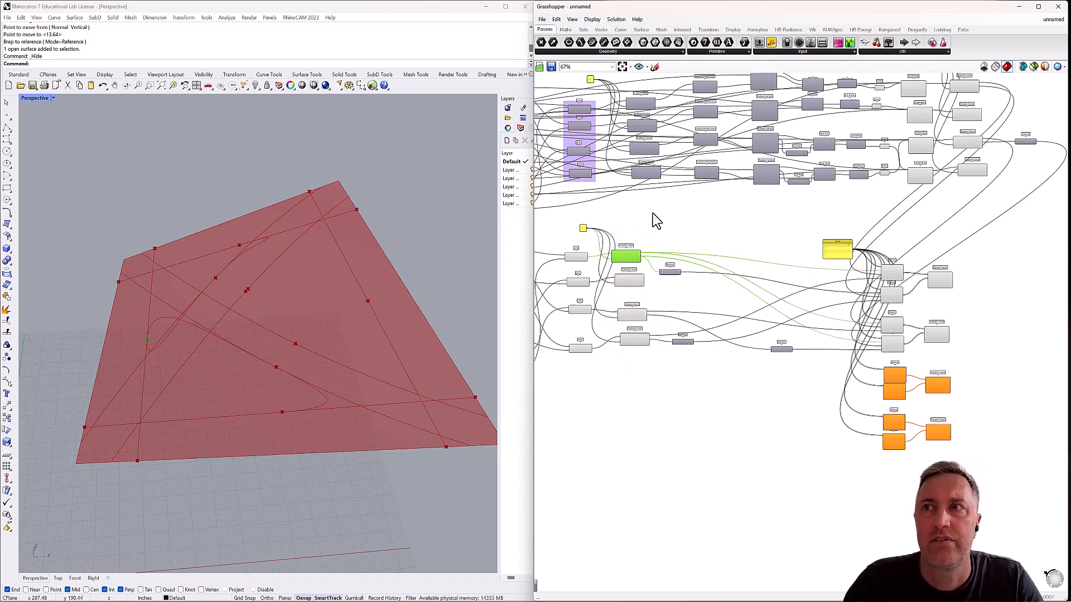
{"action": "right_click_drag", "start_coordinate": [654, 213], "coordinate": [735, 220]}
{"action": "scroll", "coordinate": [717, 290], "scroll_direction": "up", "scroll_amount": 3}
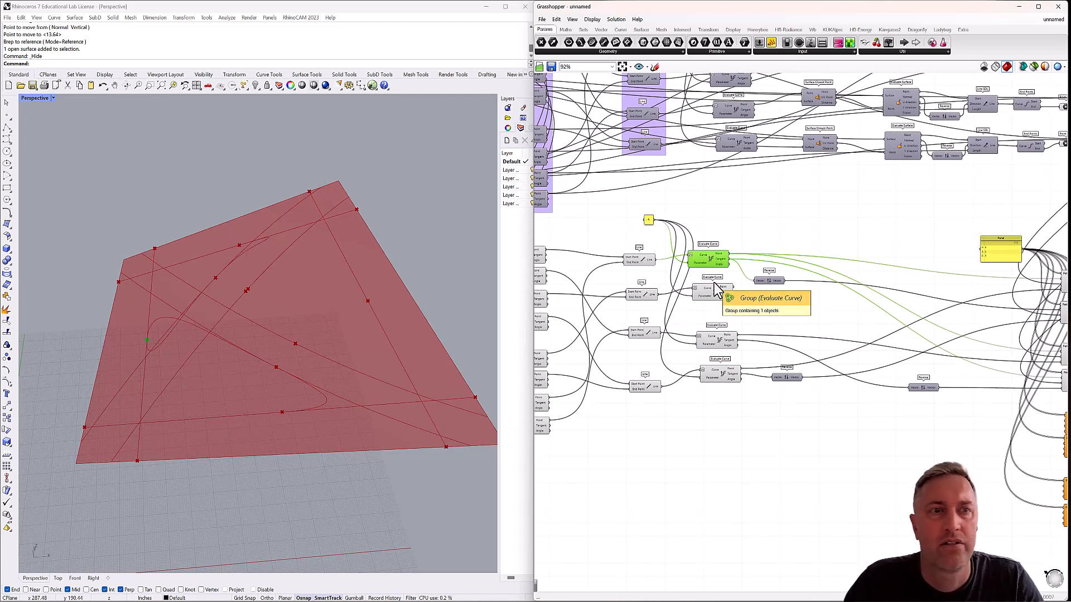
{"action": "mouse_move", "coordinate": [698, 300]}
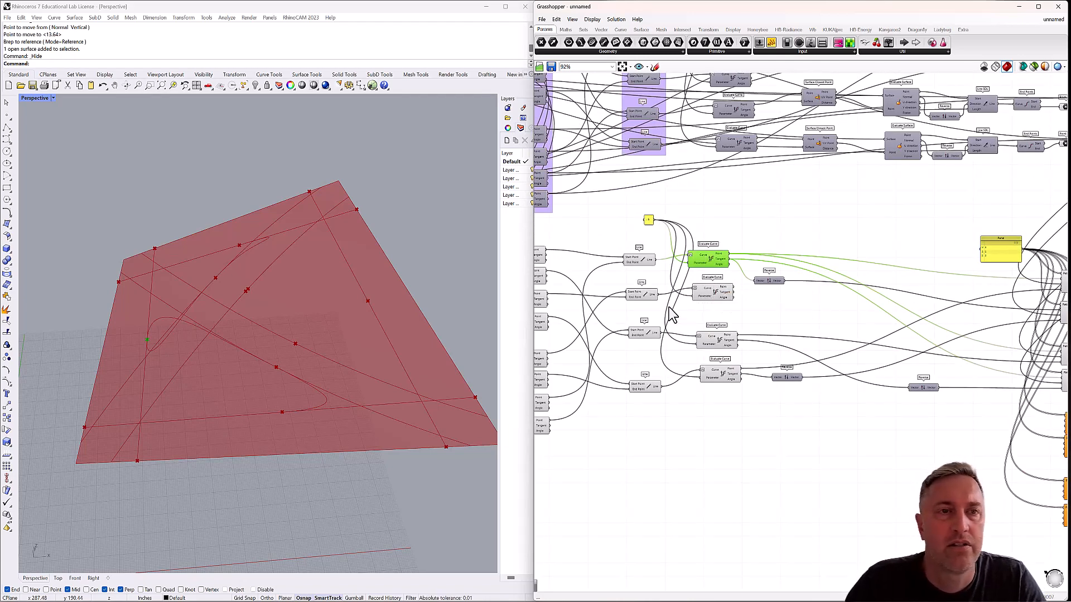
{"action": "right_click_drag", "start_coordinate": [656, 321], "coordinate": [720, 286]}
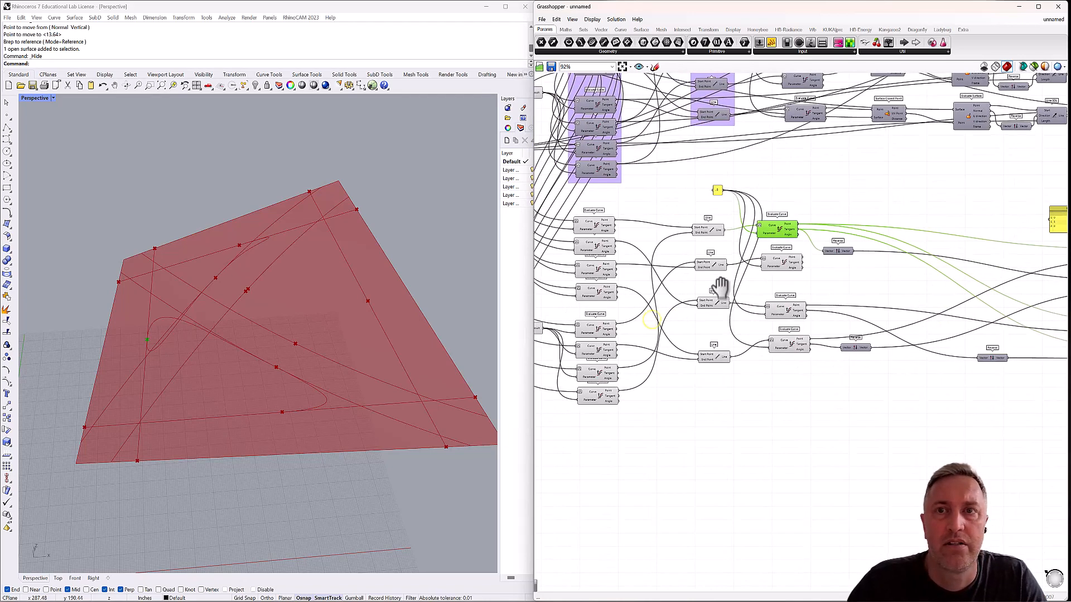
{"action": "left_click", "coordinate": [778, 229]}
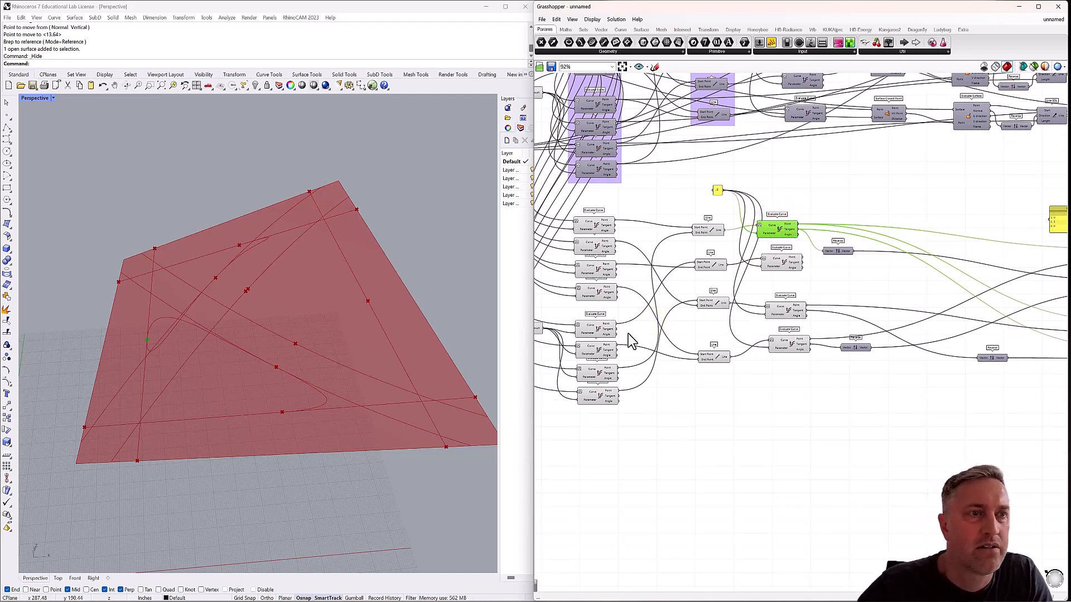
{"action": "left_click", "coordinate": [784, 260]}
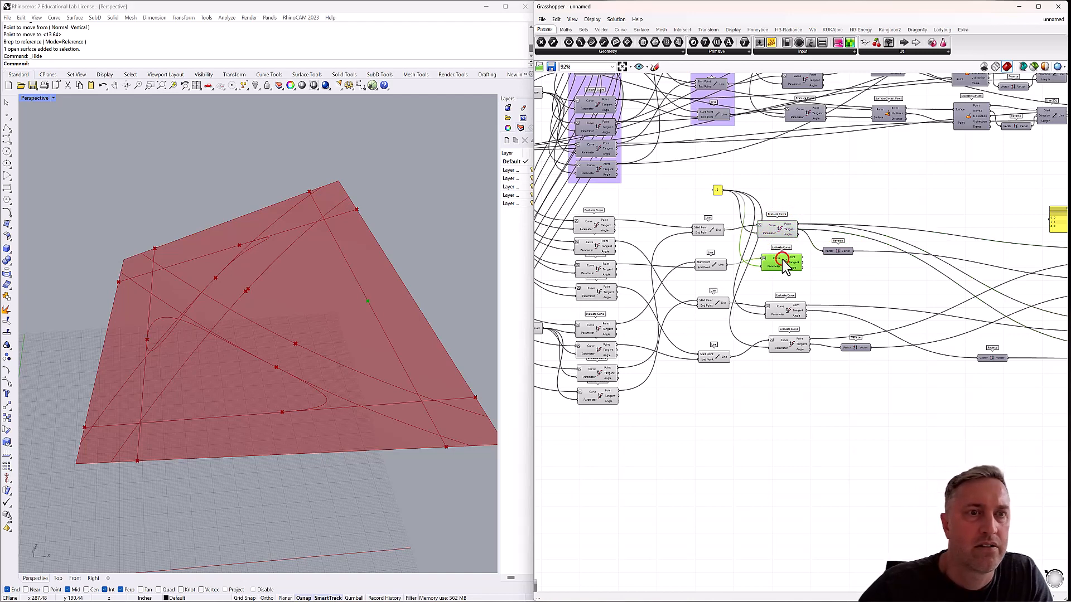
{"action": "right_click_drag", "start_coordinate": [364, 348], "coordinate": [424, 346]}
{"action": "left_click", "coordinate": [787, 312]}
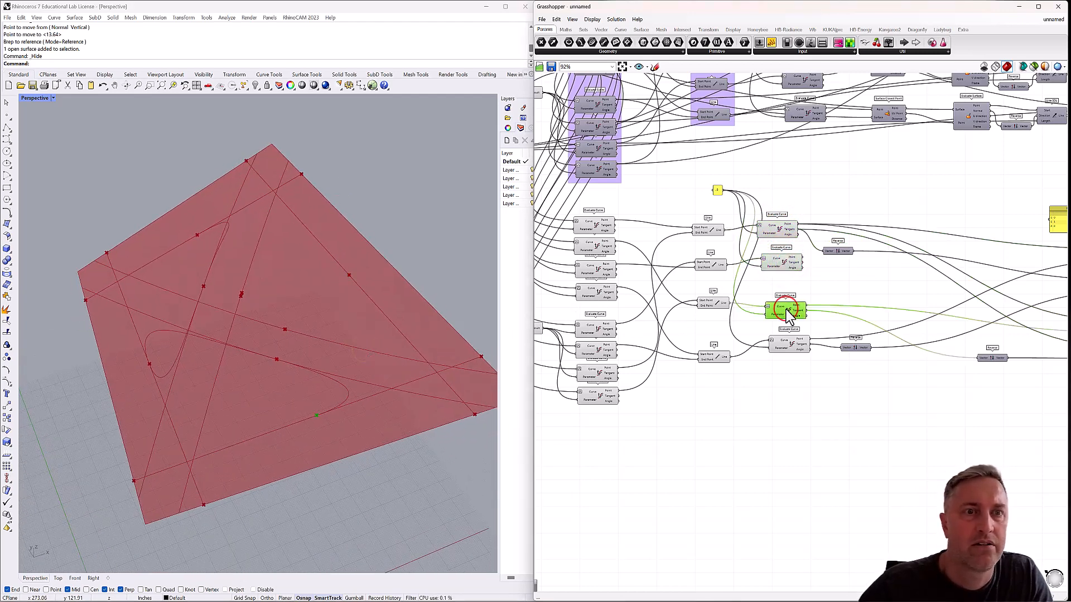
{"action": "right_click_drag", "start_coordinate": [324, 427], "coordinate": [251, 418]}
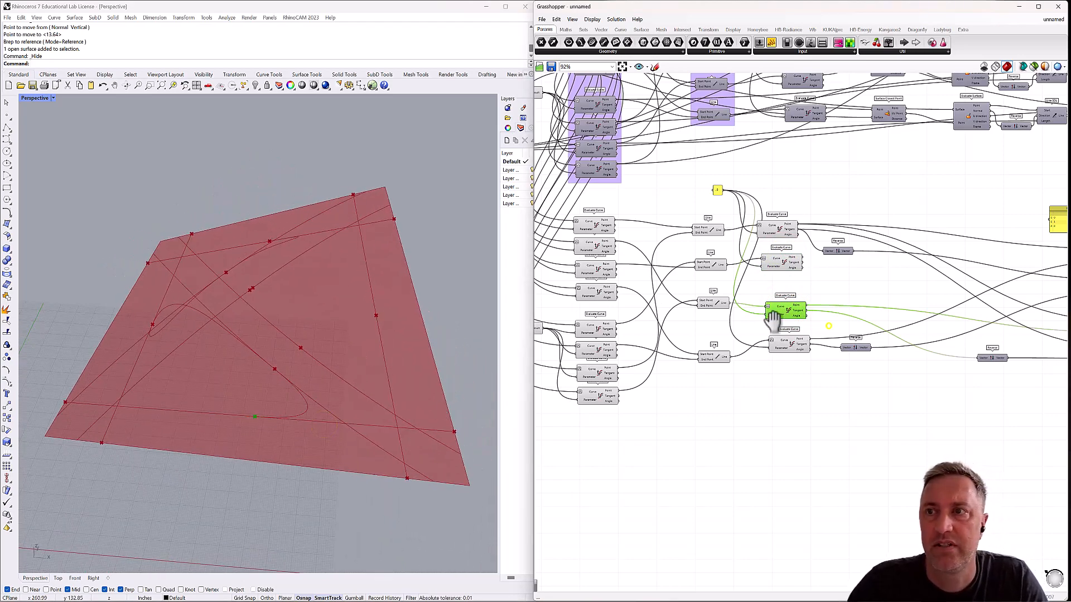
Wire the third edge Evaluate Curve's Point and Tangent into stream 0 of the third Weave pair's upper and lower Weaves, respectively.
{"action": "right_click_drag", "start_coordinate": [825, 322], "coordinate": [679, 305]}
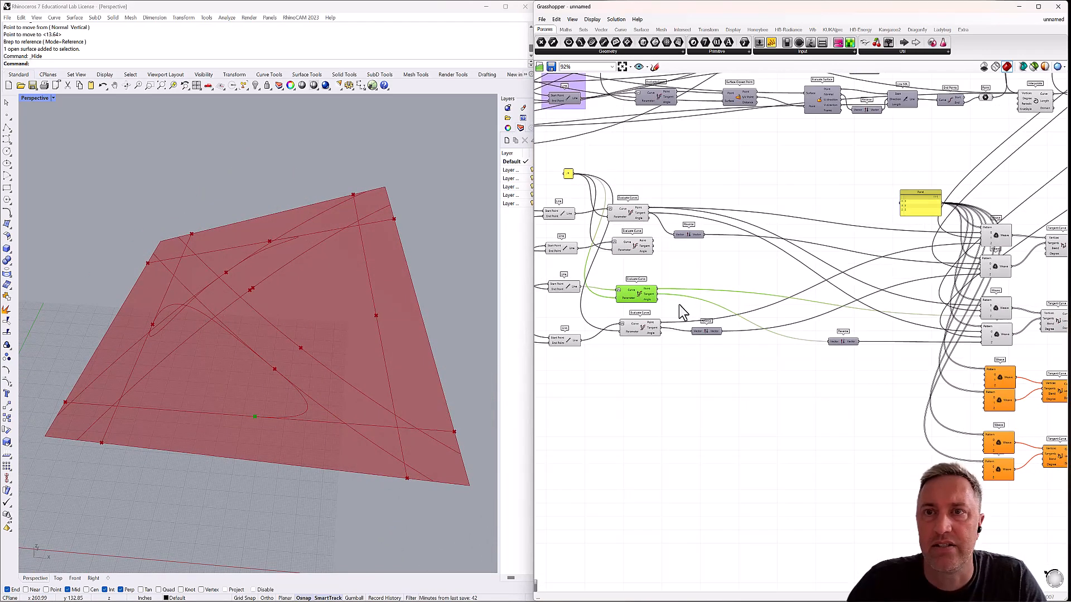
{"action": "left_click_drag", "start_coordinate": [660, 293], "coordinate": [987, 377]}
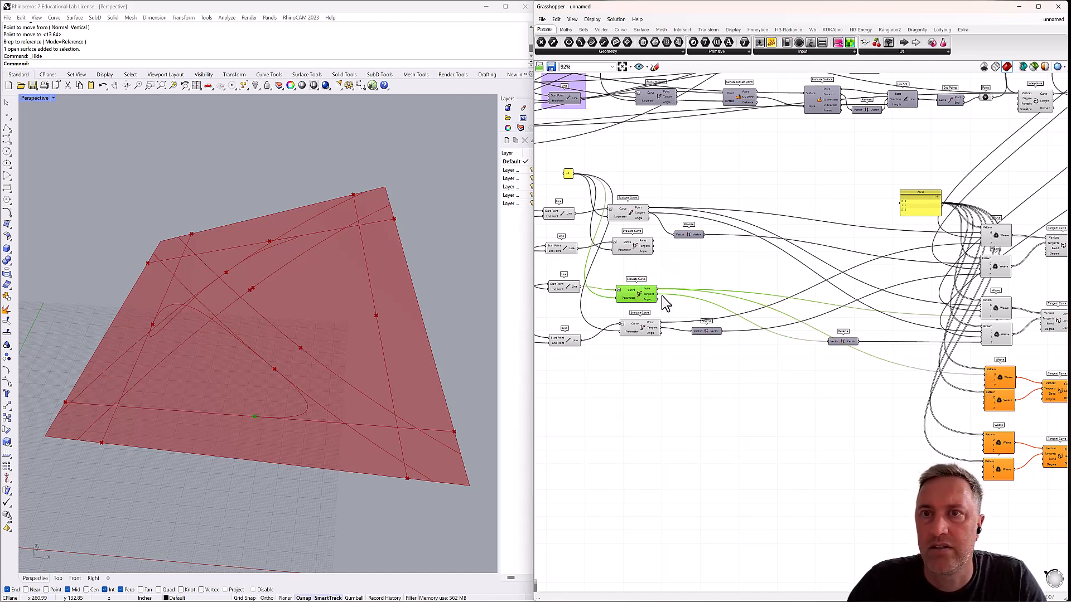
{"action": "left_click_drag", "start_coordinate": [658, 296], "coordinate": [977, 398]}
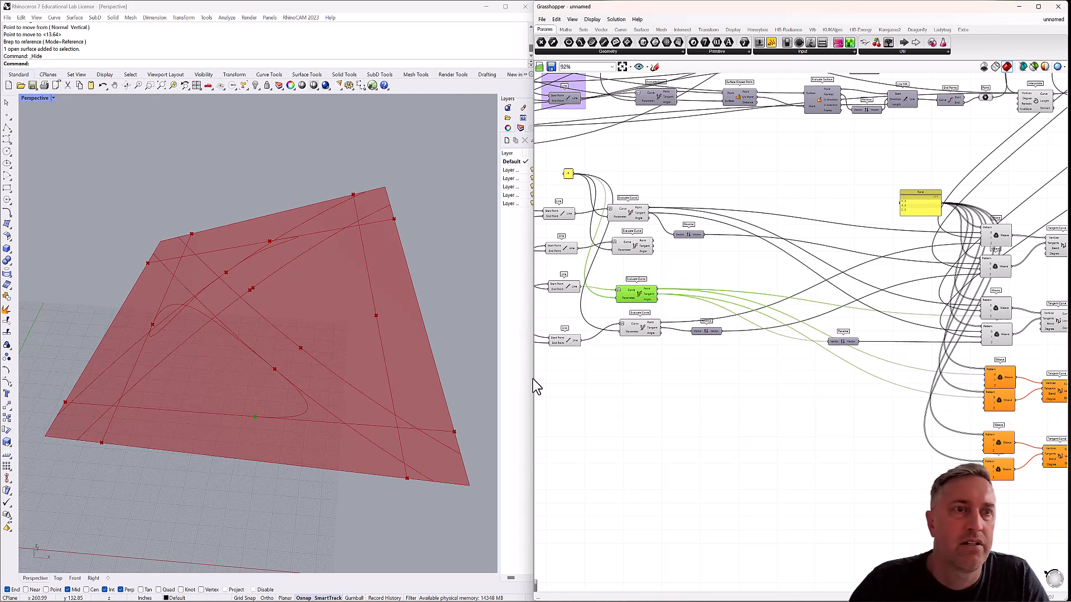
Examine which surface point and curve the second surface Evaluate Curve and its upstream Interpolate and Point components represent.
{"action": "right_click_drag", "start_coordinate": [280, 362], "coordinate": [287, 332]}
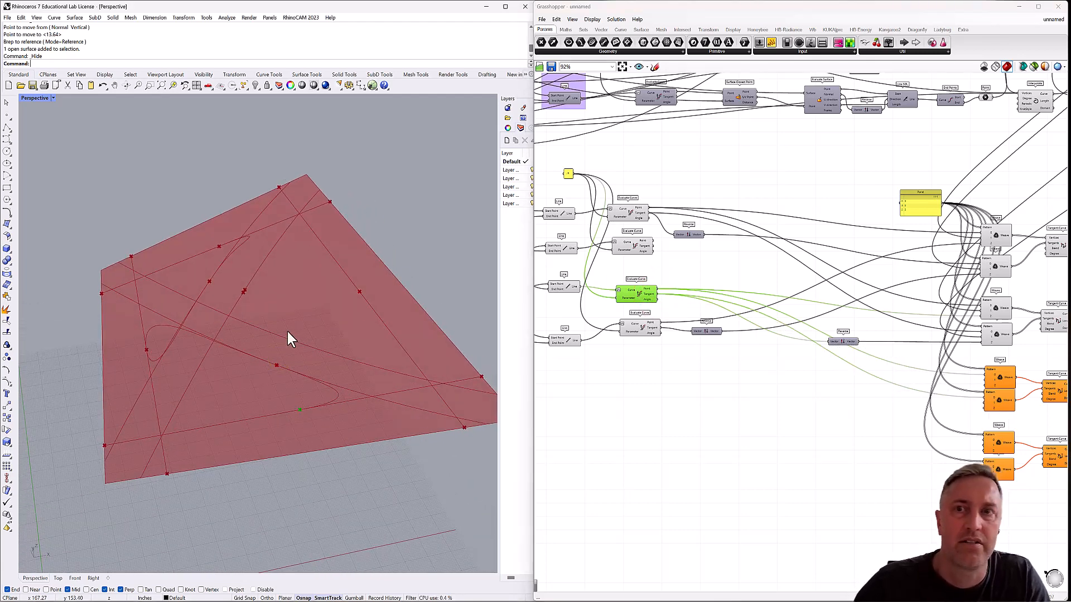
{"action": "scroll", "coordinate": [691, 267], "scroll_direction": "down", "scroll_amount": 2}
{"action": "right_click_drag", "start_coordinate": [707, 267], "coordinate": [616, 332]}
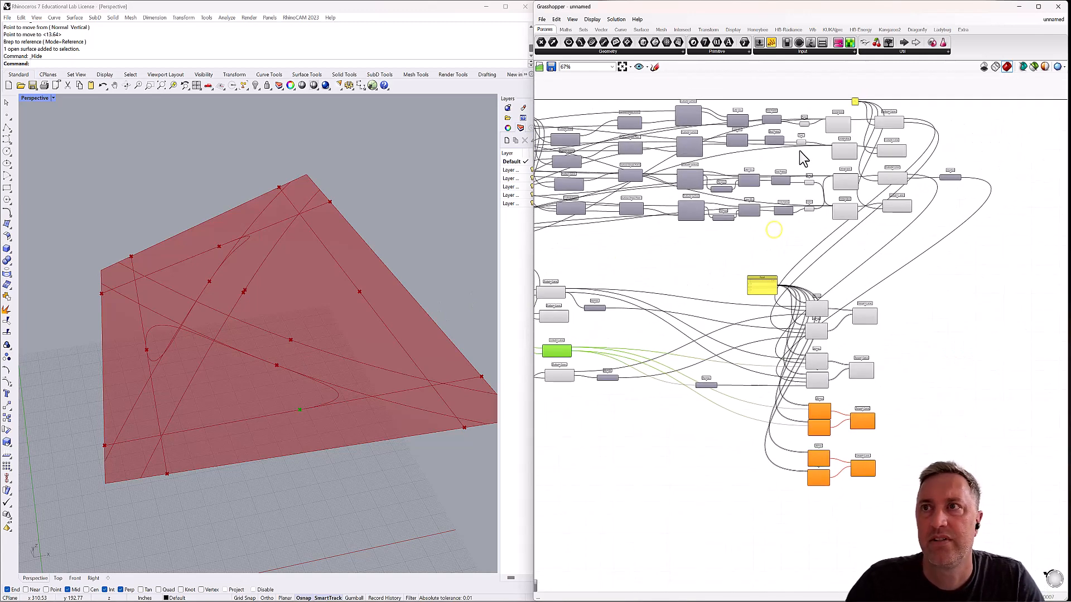
{"action": "scroll", "coordinate": [928, 116], "scroll_direction": "up", "scroll_amount": 4}
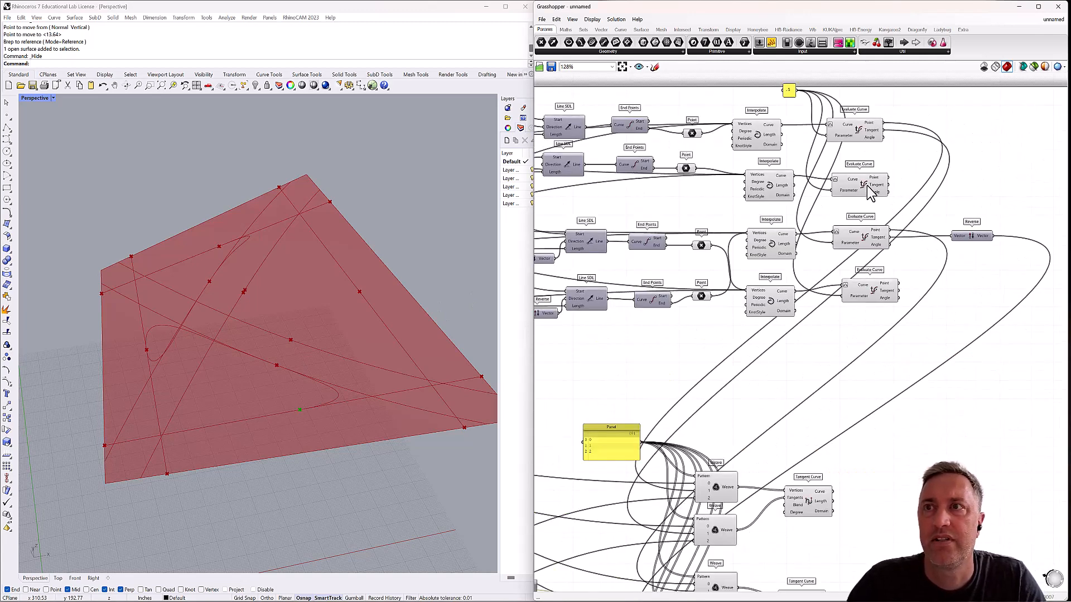
{"action": "left_click", "coordinate": [869, 192]}
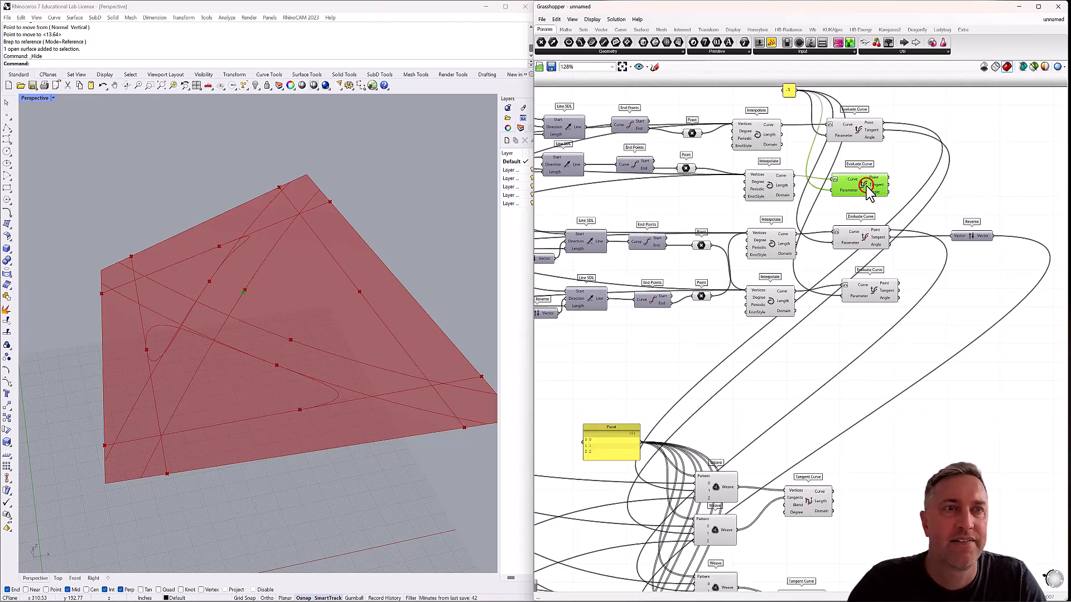
{"action": "left_click", "coordinate": [769, 185]}
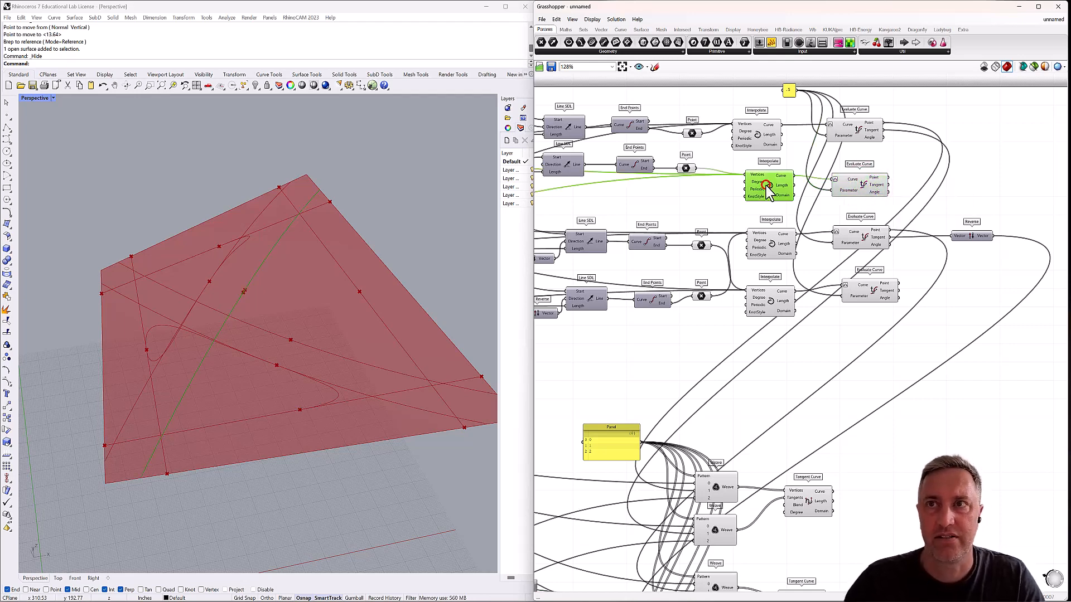
{"action": "left_click", "coordinate": [686, 168]}
{"action": "left_click", "coordinate": [866, 188]}
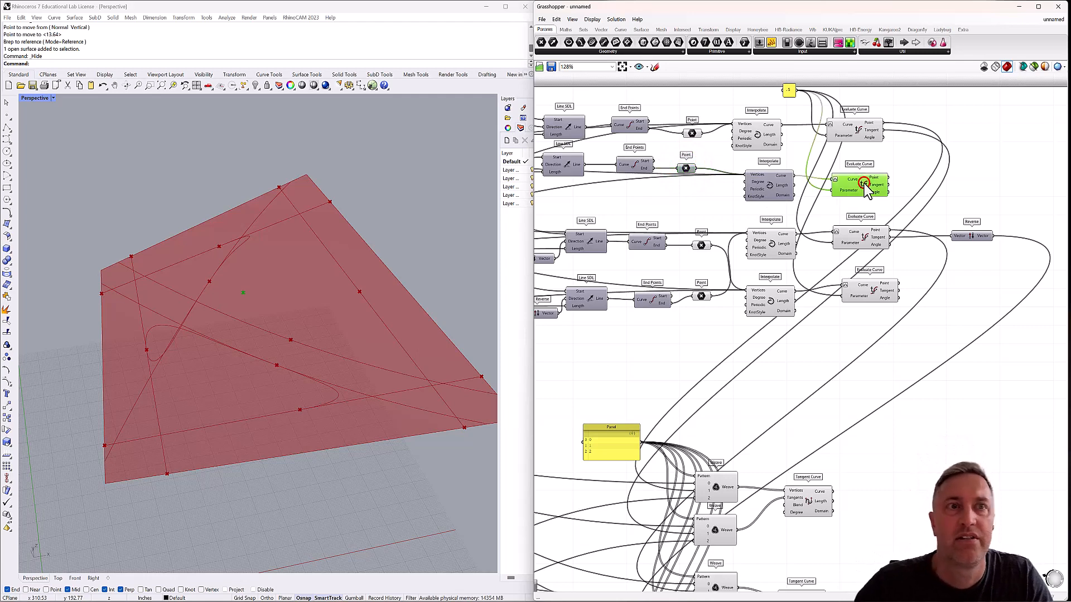
{"action": "left_click", "coordinate": [771, 185]}
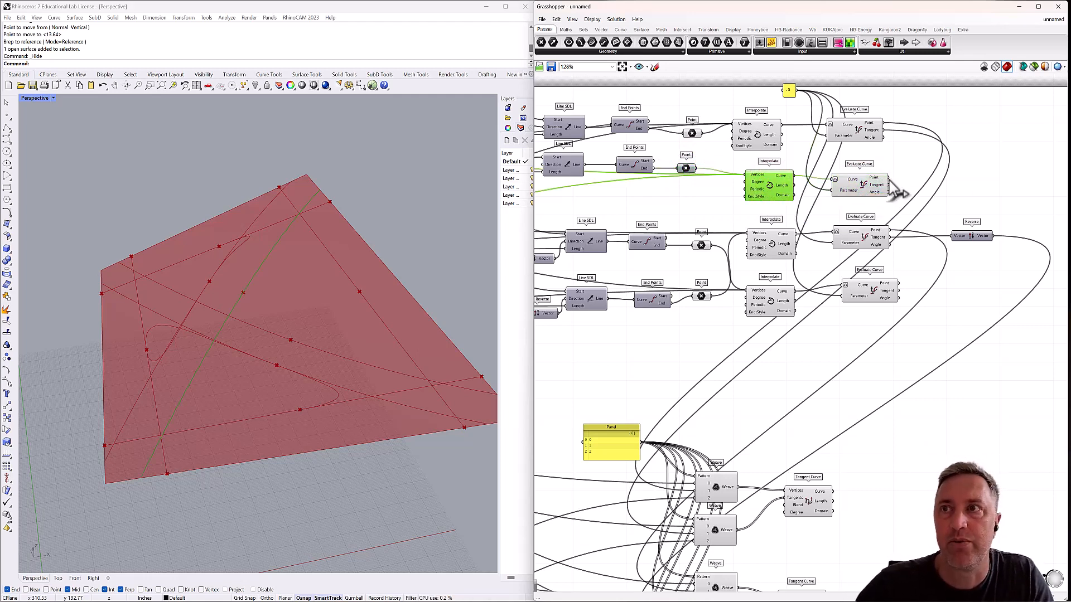
Wire the second surface Evaluate Curve's Point and Tangent into stream 1 of the third Weave pair's upper and lower Weaves, respectively.
{"action": "right_click_drag", "start_coordinate": [898, 192], "coordinate": [882, 114]}
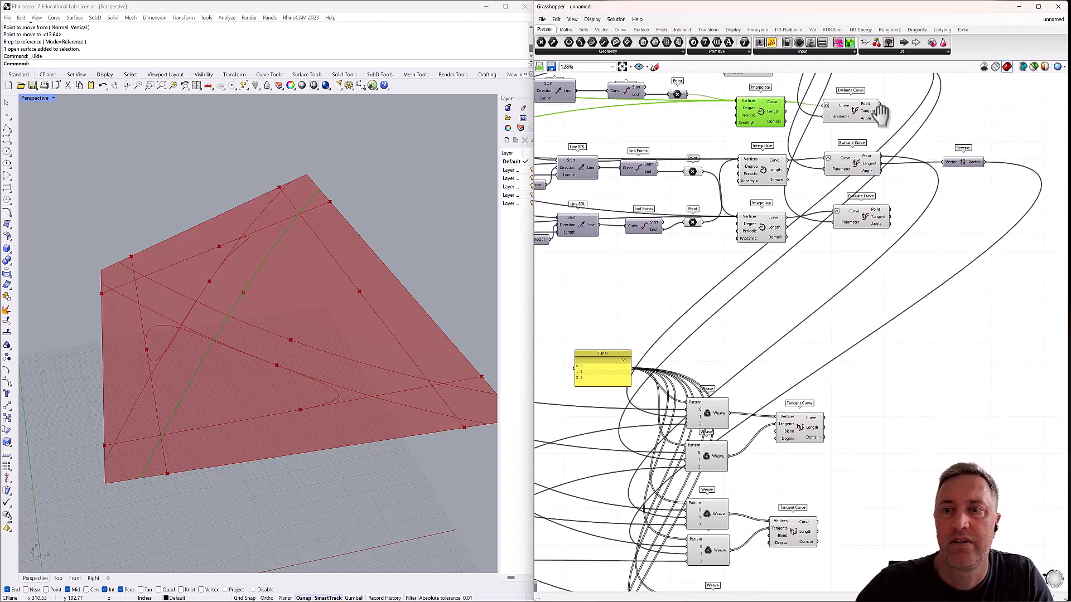
{"action": "scroll", "coordinate": [881, 114], "scroll_direction": "down", "scroll_amount": 3}
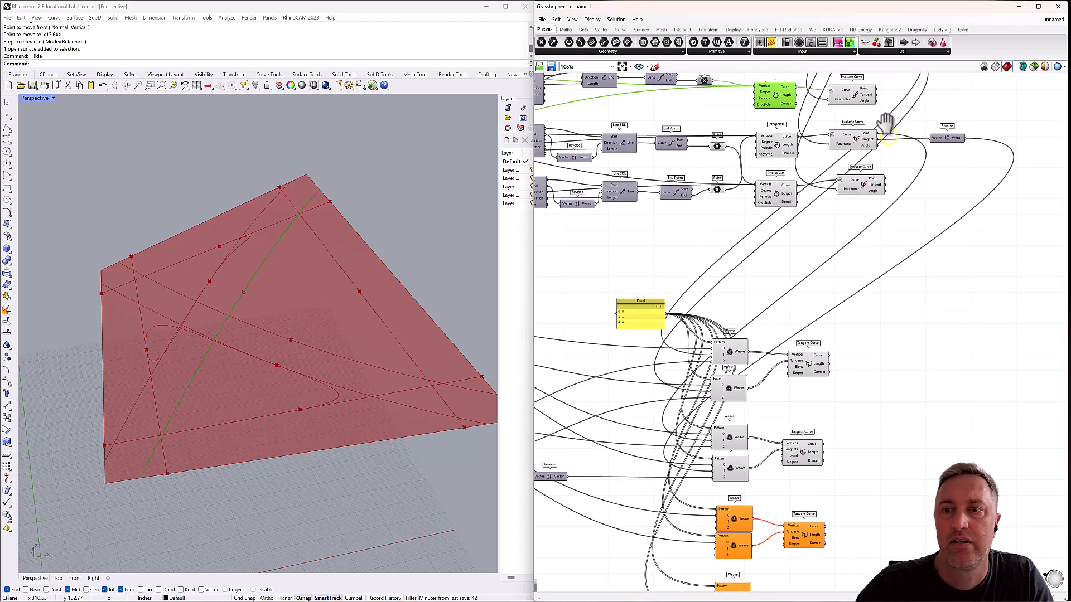
{"action": "left_click_drag", "start_coordinate": [877, 90], "coordinate": [720, 529]}
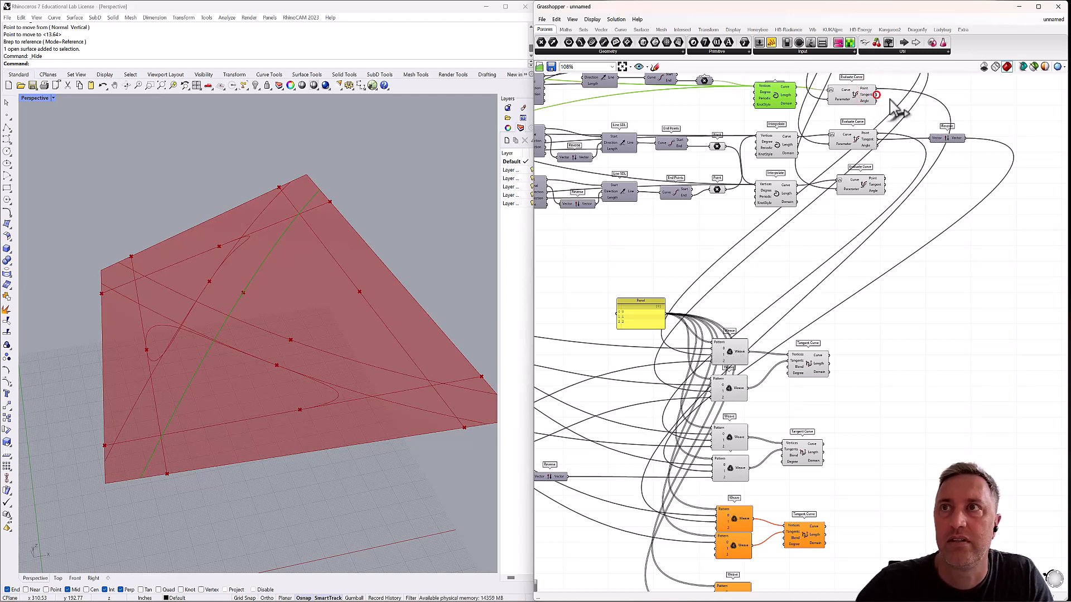
{"action": "left_click_drag", "start_coordinate": [900, 231], "coordinate": [717, 550]}
{"action": "right_click_drag", "start_coordinate": [672, 511], "coordinate": [704, 492]}
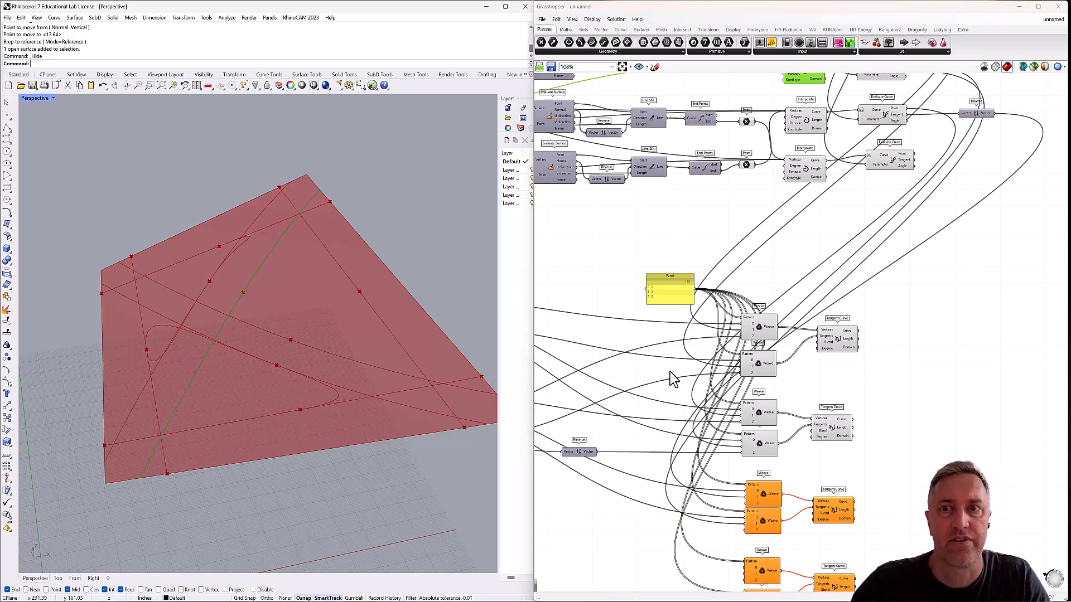
Wire the second edge Evaluate Curve's Point and Tangent into stream 2 of the third Weave pair's upper and lower Weaves, respectively.
{"action": "mouse_move", "coordinate": [670, 386]}
{"action": "right_mouse_down"}
{"action": "mouse_move", "coordinate": [762, 306]}
{"action": "mouse_move", "coordinate": [832, 302]}
{"action": "mouse_move", "coordinate": [828, 327]}
{"action": "right_mouse_up"}
{"action": "scroll", "coordinate": [828, 326], "scroll_direction": "down", "scroll_amount": 2}
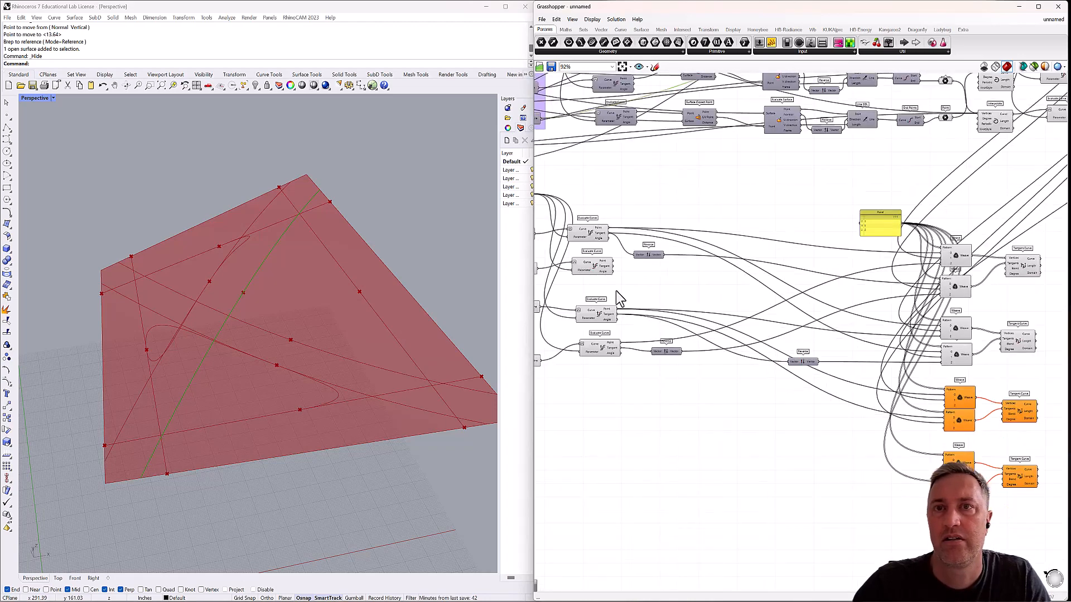
{"action": "left_click", "coordinate": [591, 231]}
{"action": "left_click", "coordinate": [591, 271]}
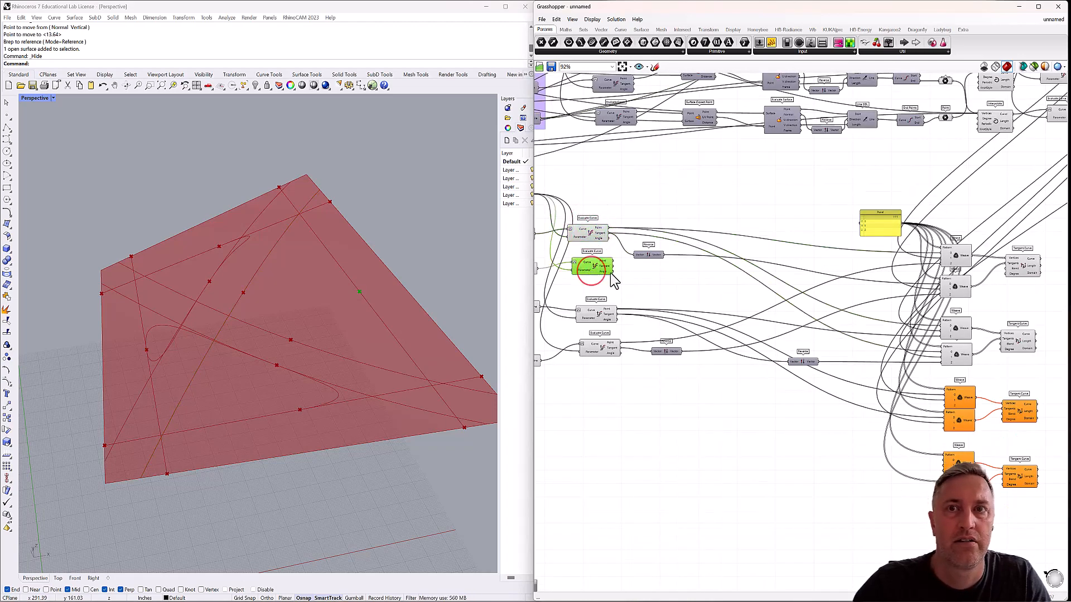
{"action": "left_click_drag", "start_coordinate": [615, 266], "coordinate": [948, 403]}
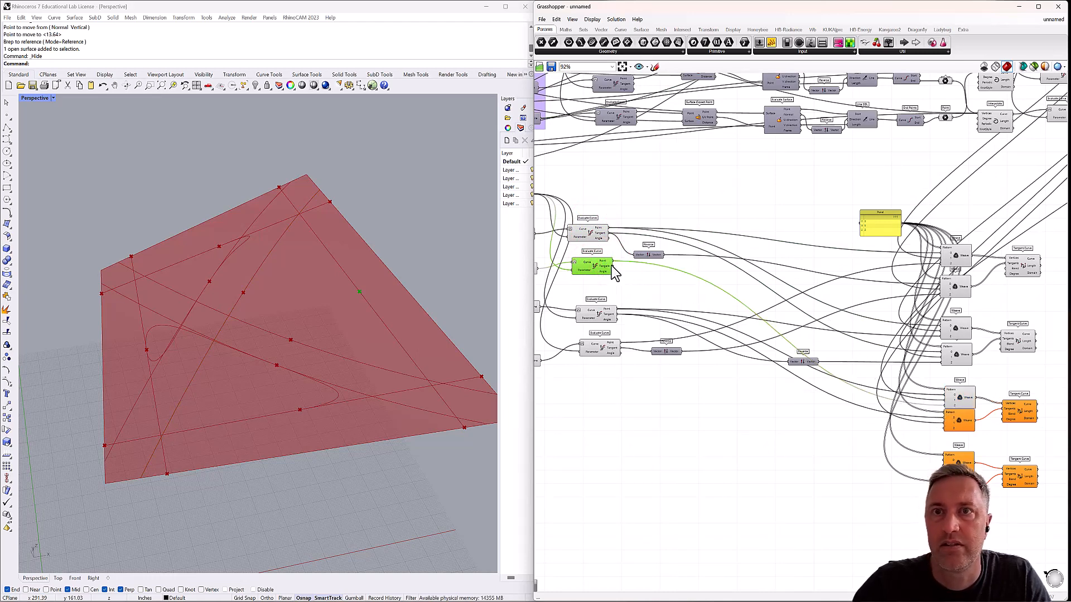
{"action": "left_click_drag", "start_coordinate": [654, 276], "coordinate": [943, 430]}
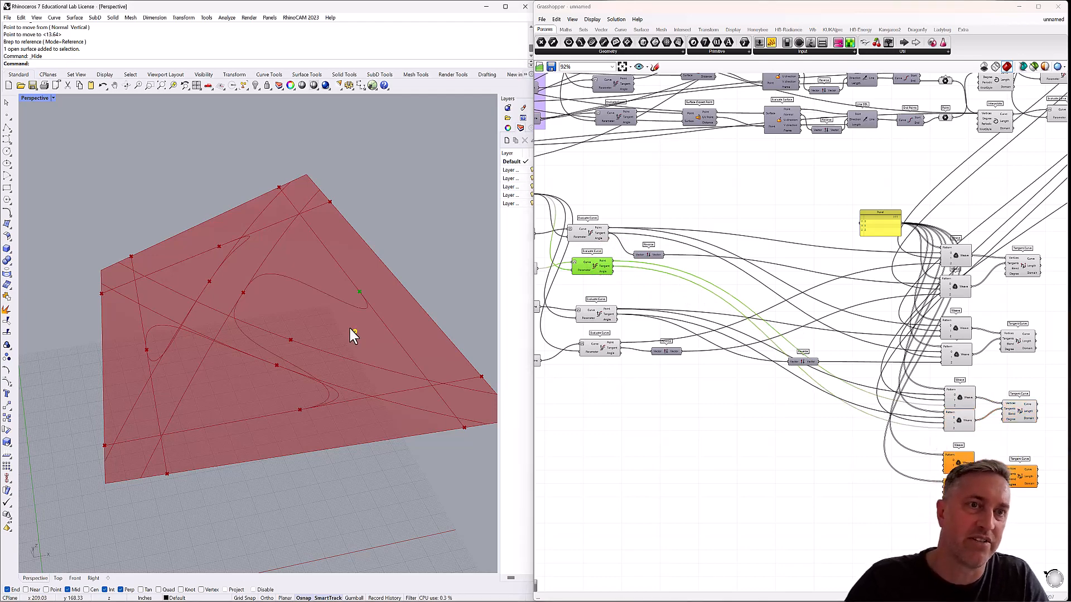
Insert a vector Reverse between the third edge Evaluate Curve's Tangent and stream 0 of the third pair's lower Weave, leaving no relay.
{"action": "right_click_drag", "start_coordinate": [354, 331], "coordinate": [325, 354]}
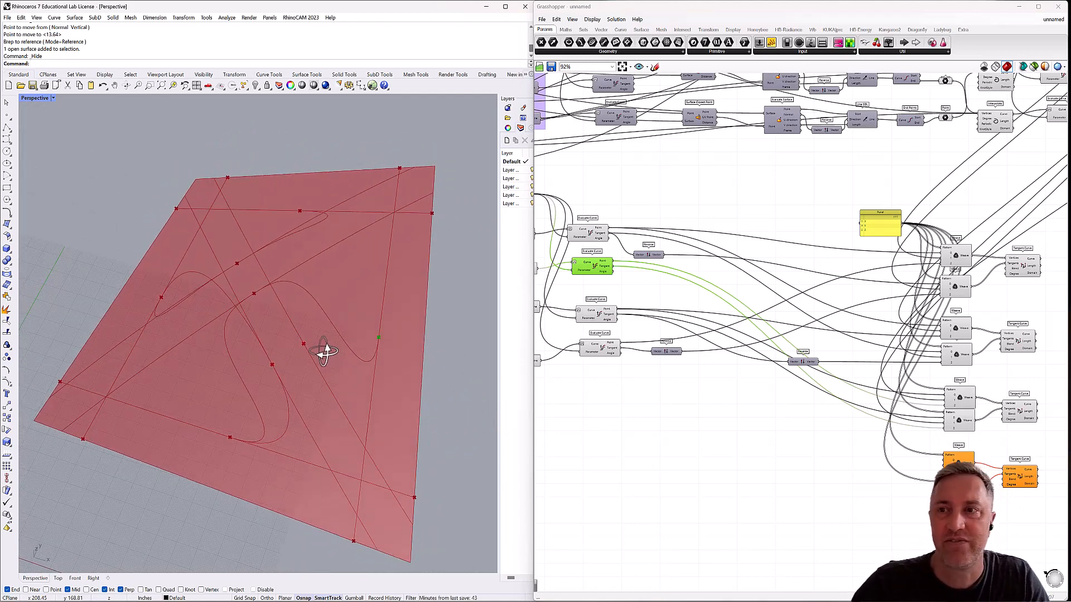
{"action": "scroll", "coordinate": [892, 365], "scroll_direction": "up", "scroll_amount": 3}
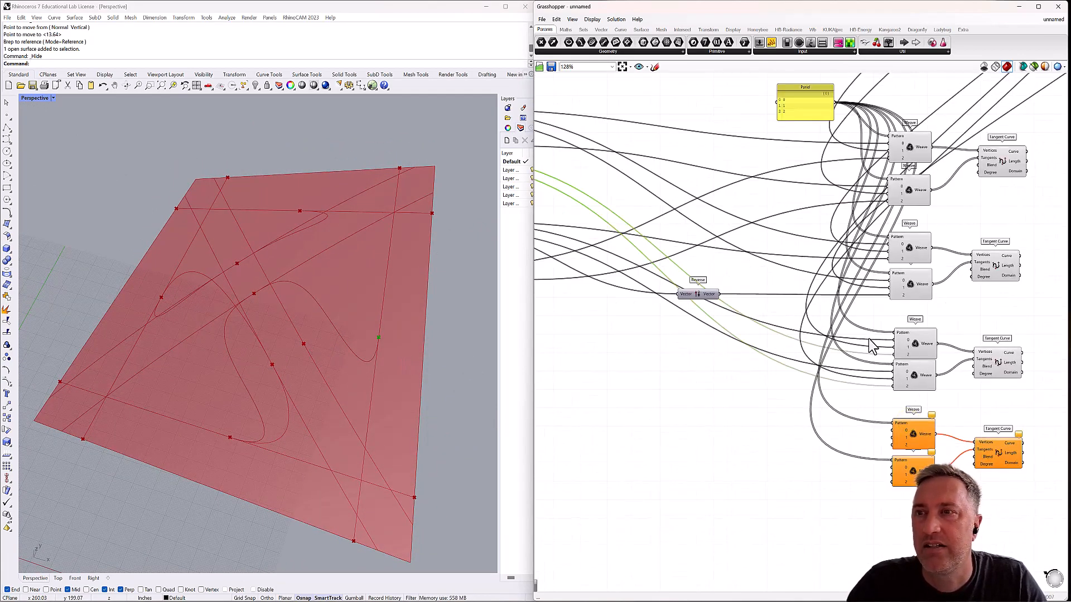
{"action": "double_click", "coordinate": [788, 358]}
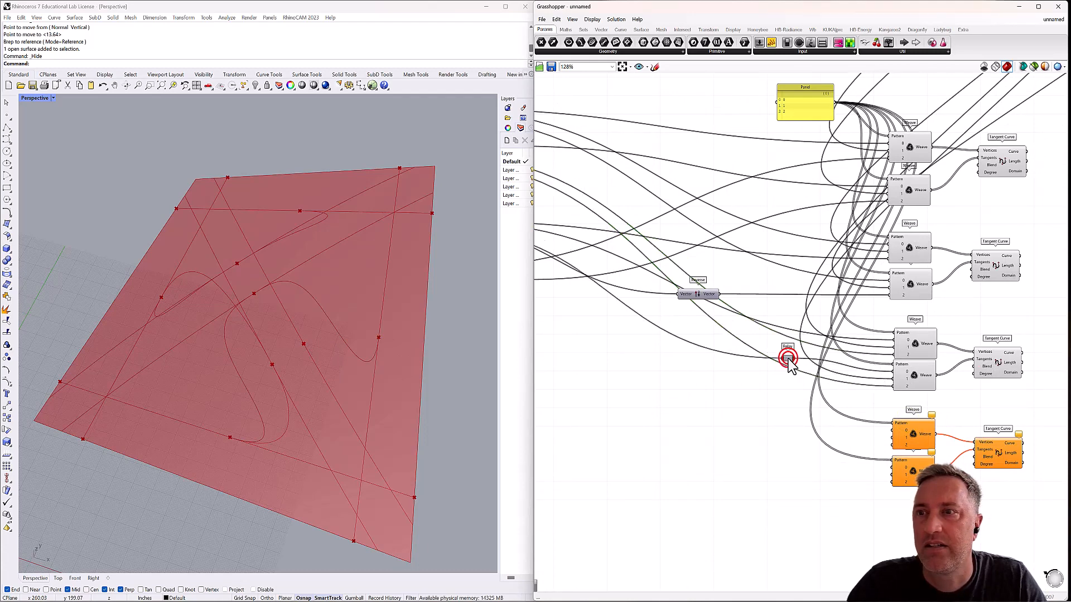
{"action": "double_click", "coordinate": [781, 414]}
{"action": "type", "text": "reverse"}
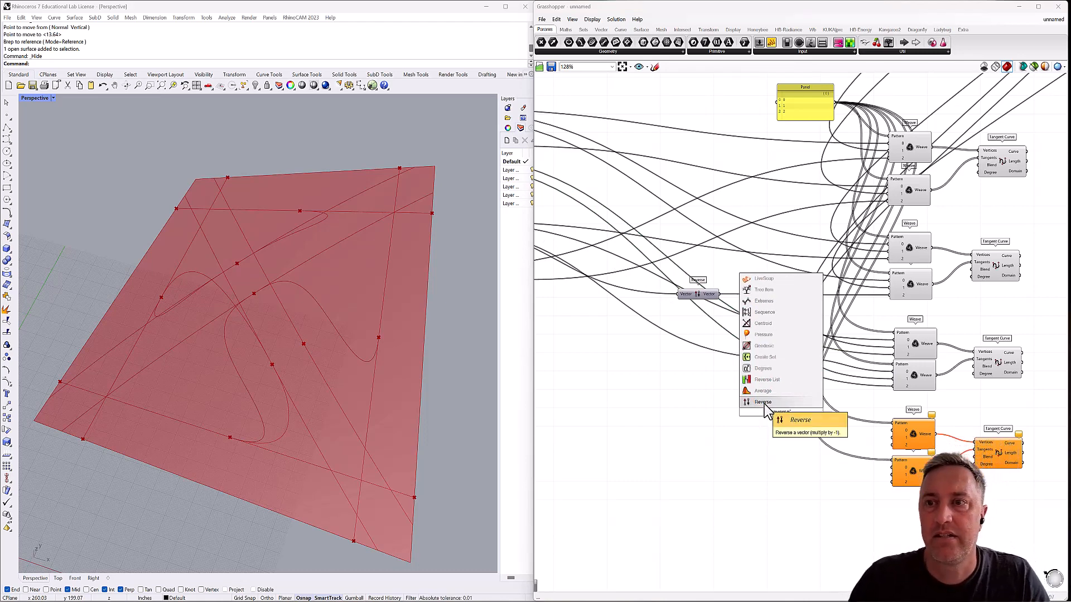
{"action": "left_click", "coordinate": [764, 402]}
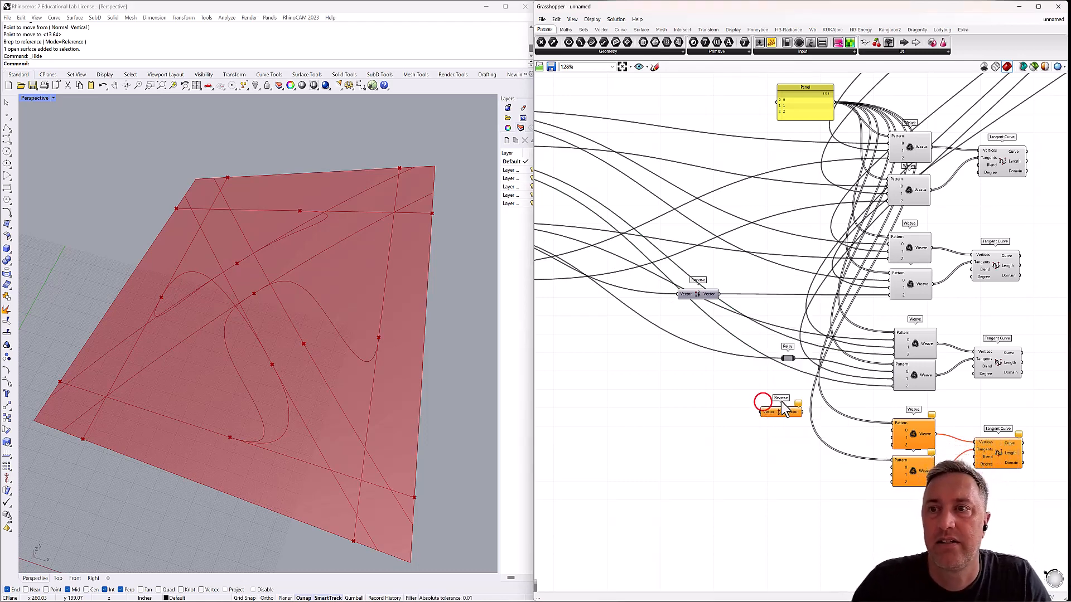
{"action": "left_click_drag", "start_coordinate": [759, 412], "coordinate": [760, 412]}
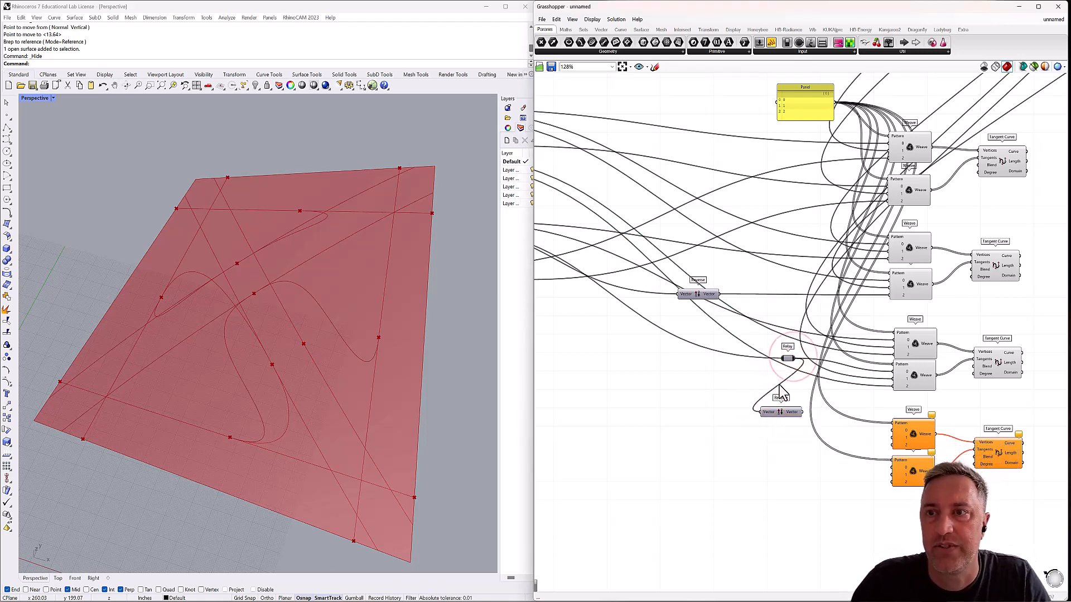
{"action": "left_click_drag", "start_coordinate": [788, 360], "coordinate": [742, 359]}
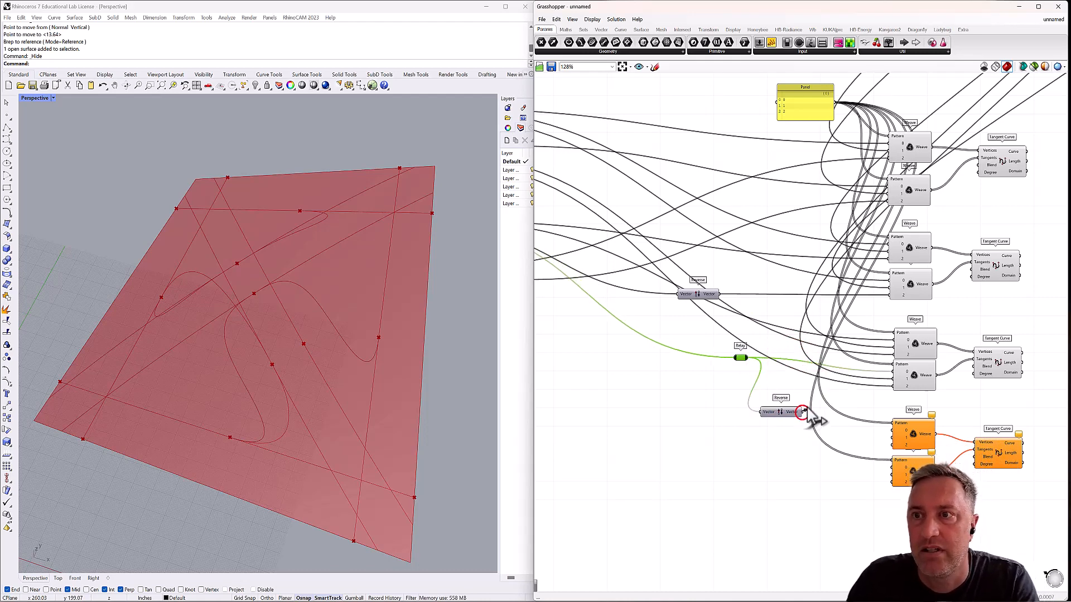
{"action": "left_click_drag", "start_coordinate": [873, 377], "coordinate": [894, 384]}
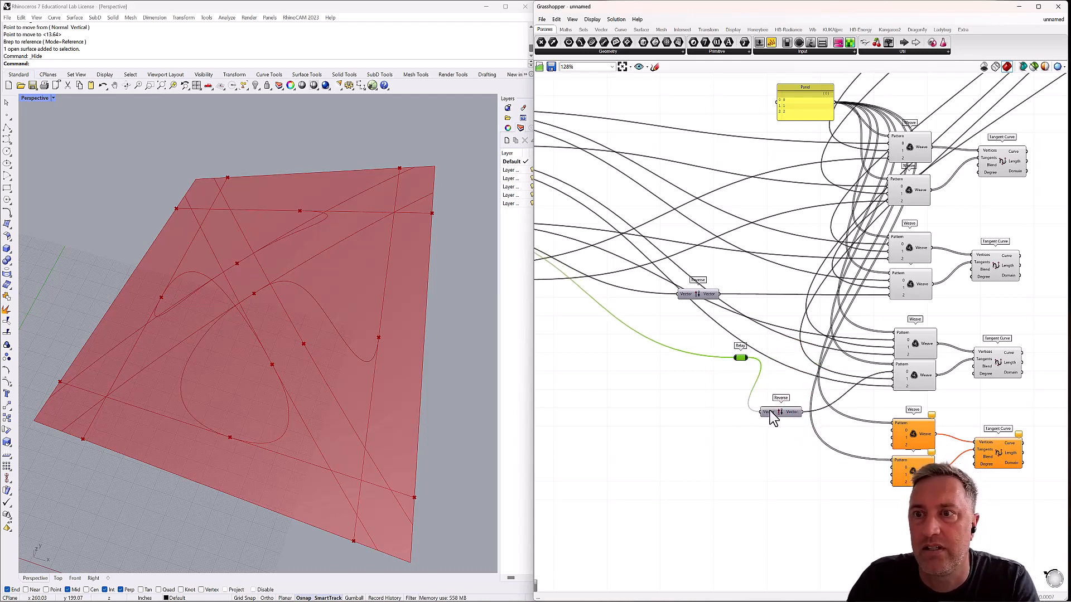
{"action": "left_click", "coordinate": [740, 359]}
{"action": "key", "text": "Delete"}
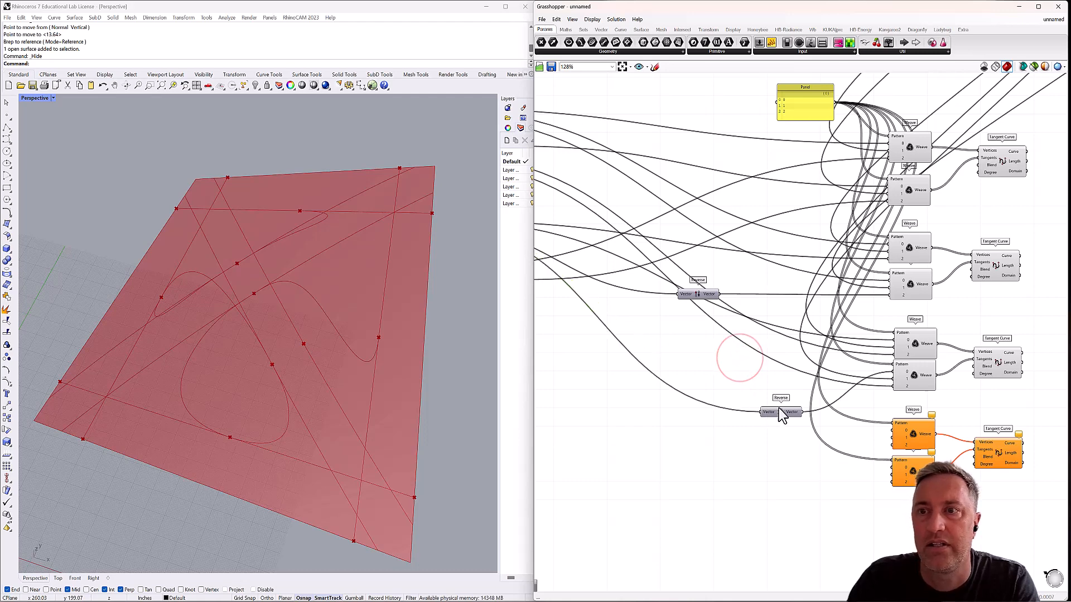
{"action": "left_click_drag", "start_coordinate": [779, 412], "coordinate": [706, 353]}
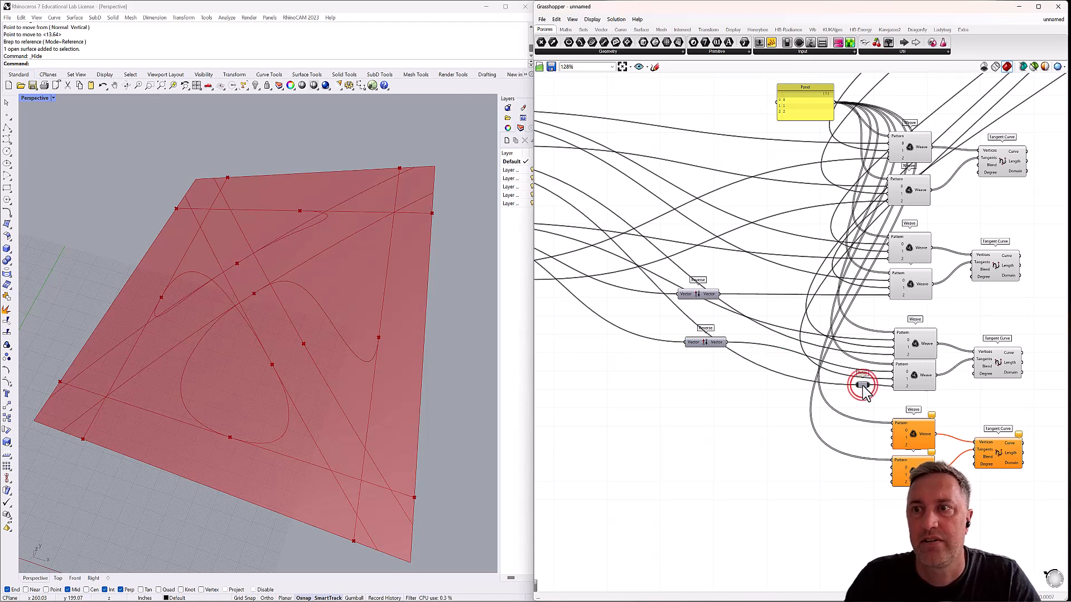
Insert a vector Reverse between the second edge Evaluate Curve's Tangent and stream 2 of the third pair's lower Weave, leaving no relay.
{"action": "double_click", "coordinate": [769, 400]}
{"action": "scroll", "coordinate": [769, 401], "scroll_direction": "down", "scroll_amount": 3}
{"action": "scroll", "coordinate": [725, 365], "scroll_direction": "up", "scroll_amount": 2}
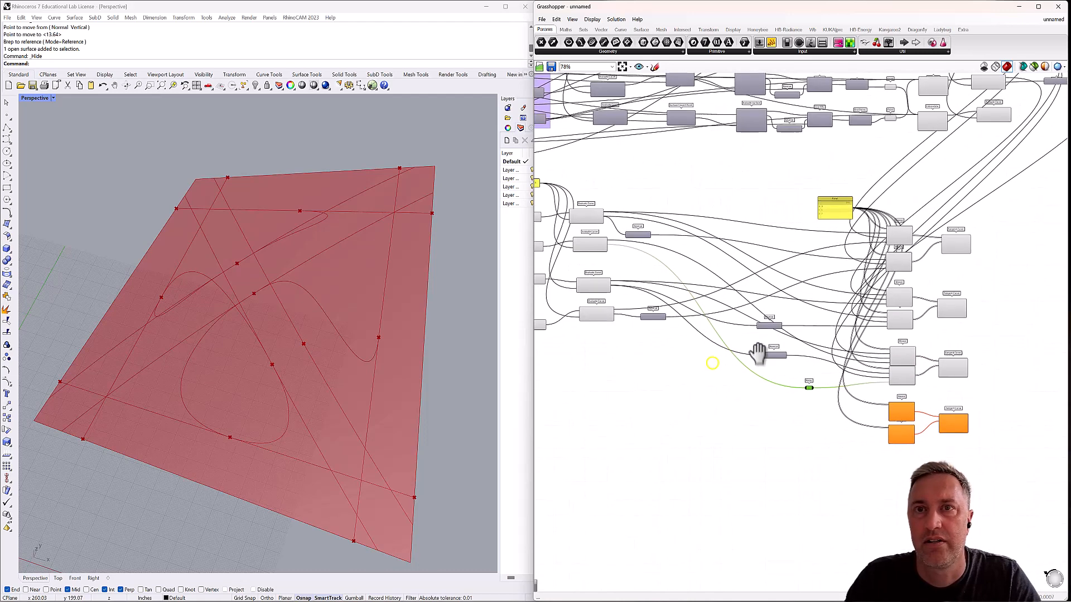
{"action": "scroll", "coordinate": [806, 390], "scroll_direction": "up", "scroll_amount": 1}
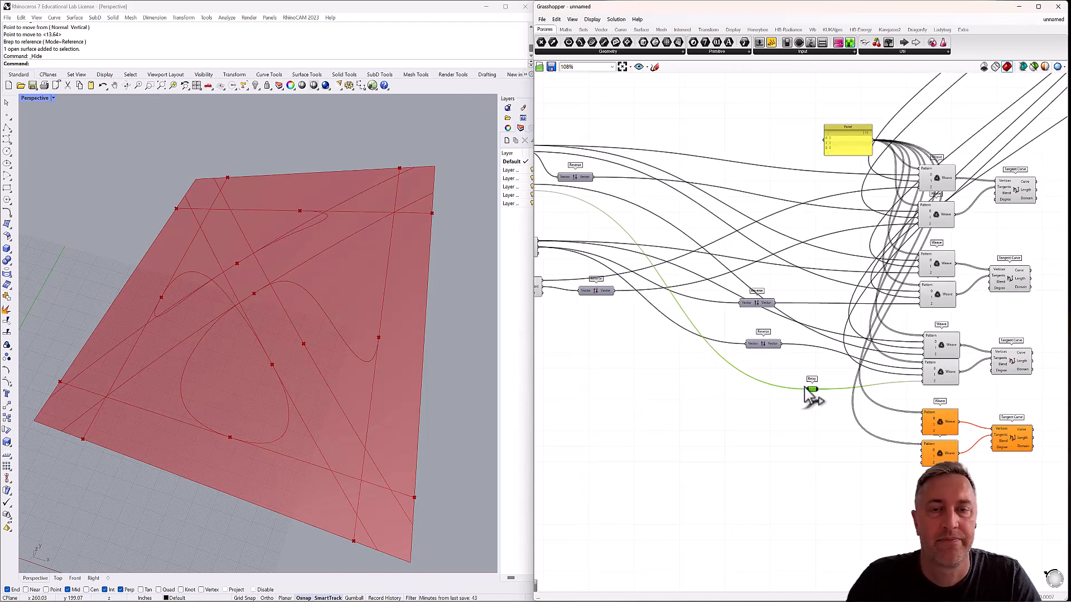
{"action": "scroll", "coordinate": [806, 389], "scroll_direction": "up", "scroll_amount": 1}
{"action": "double_click", "coordinate": [801, 400]}
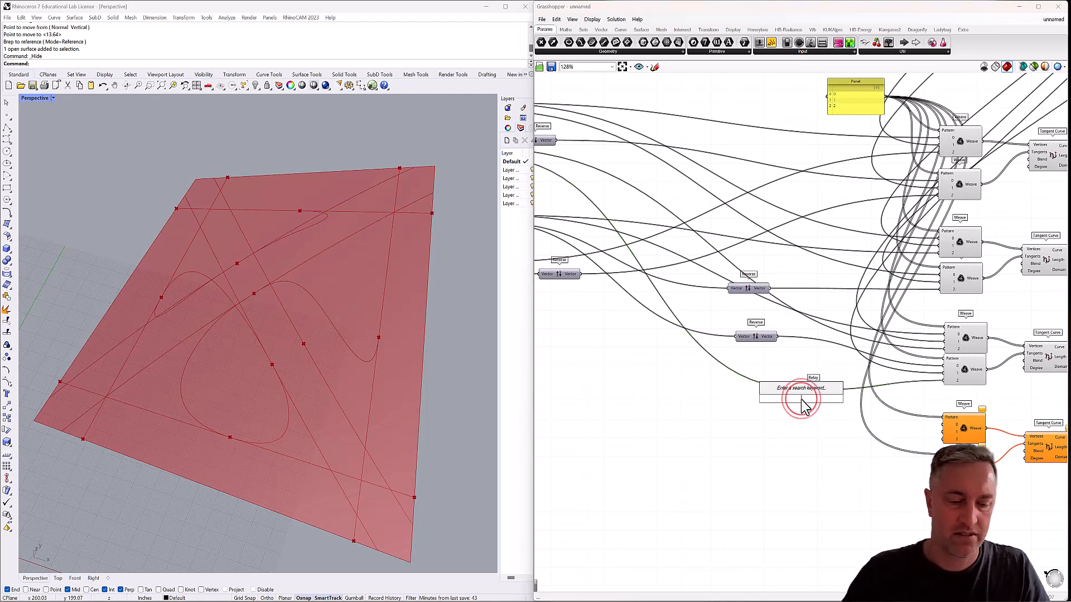
{"action": "type", "text": "reverse"}
{"action": "key", "text": "Return"}
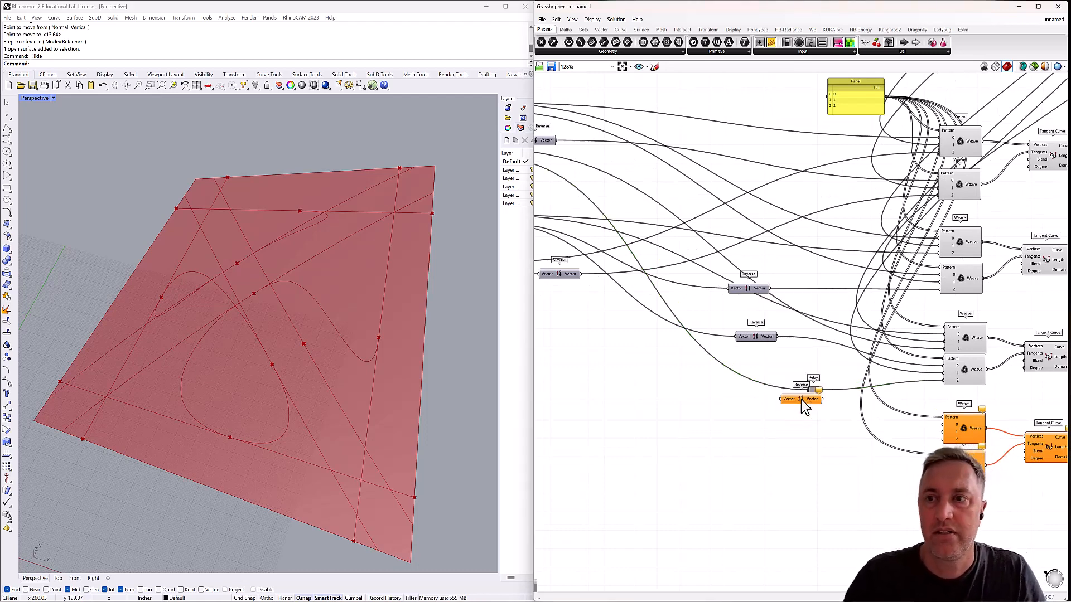
{"action": "left_click_drag", "start_coordinate": [808, 400], "coordinate": [845, 419]}
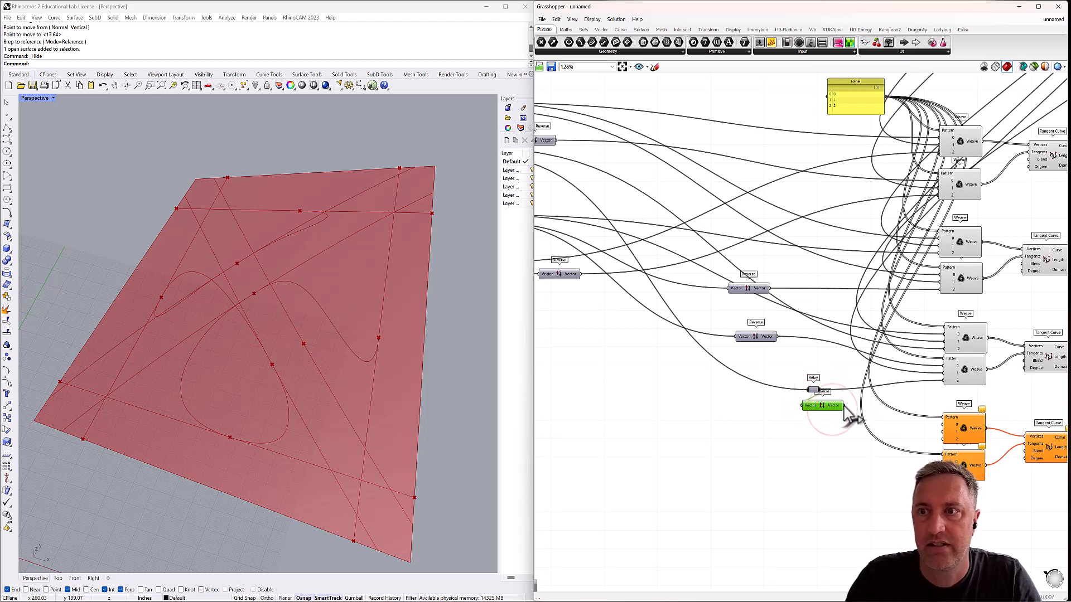
{"action": "left_click_drag", "start_coordinate": [887, 406], "coordinate": [943, 377]}
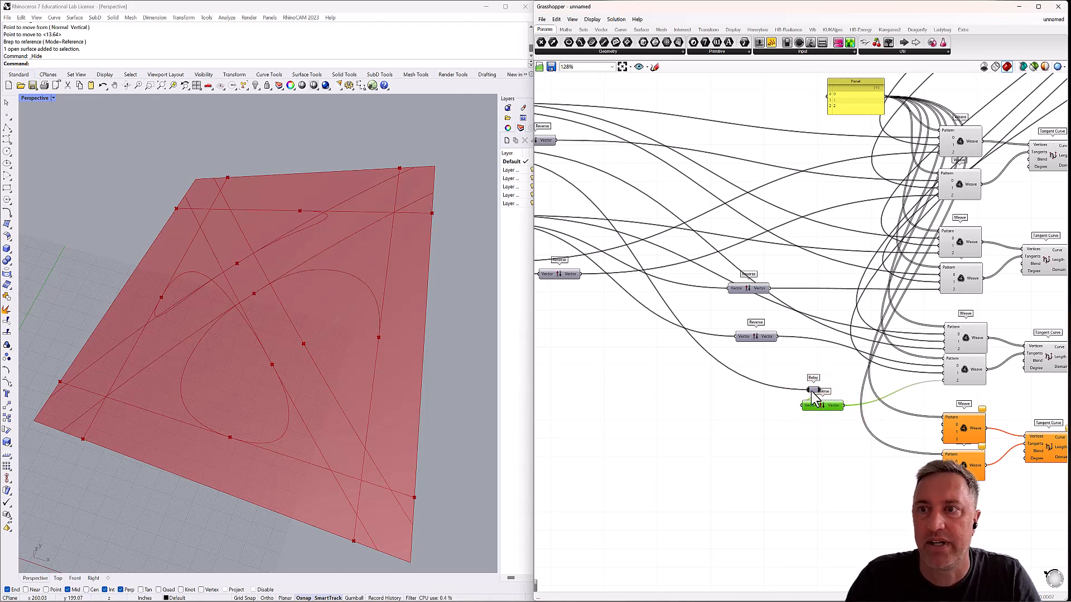
{"action": "left_click_drag", "start_coordinate": [816, 390], "coordinate": [753, 365]}
{"action": "key", "text": "Delete"}
Wire the second edge Evaluate Curve's Point and Tangent into stream 0 of the fourth Weave pair's upper and lower Weaves, respectively.
{"action": "right_click_drag", "start_coordinate": [348, 441], "coordinate": [353, 419]}
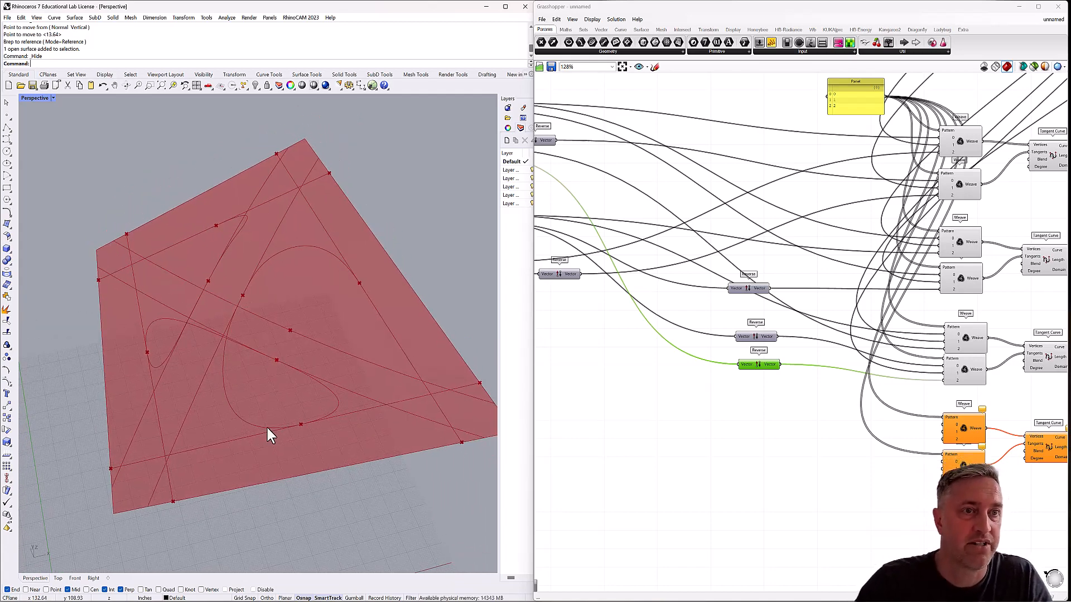
{"action": "right_click_drag", "start_coordinate": [242, 406], "coordinate": [222, 352]}
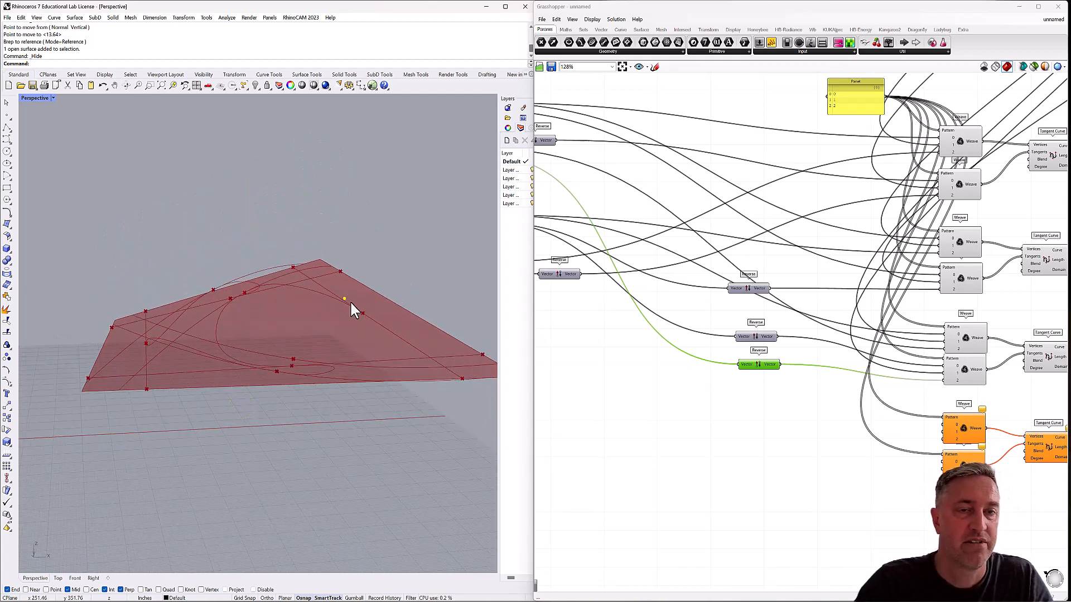
{"action": "right_click_drag", "start_coordinate": [351, 304], "coordinate": [268, 346]}
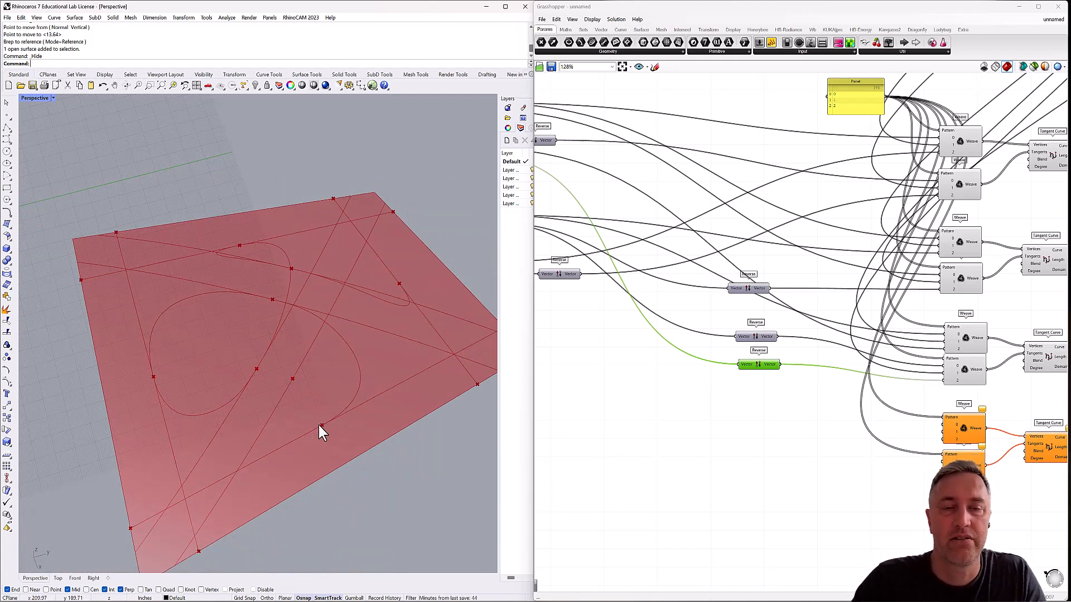
{"action": "scroll", "coordinate": [693, 390], "scroll_direction": "down", "scroll_amount": 2}
{"action": "right_click_drag", "start_coordinate": [691, 386], "coordinate": [758, 377]}
{"action": "left_click", "coordinate": [601, 294]}
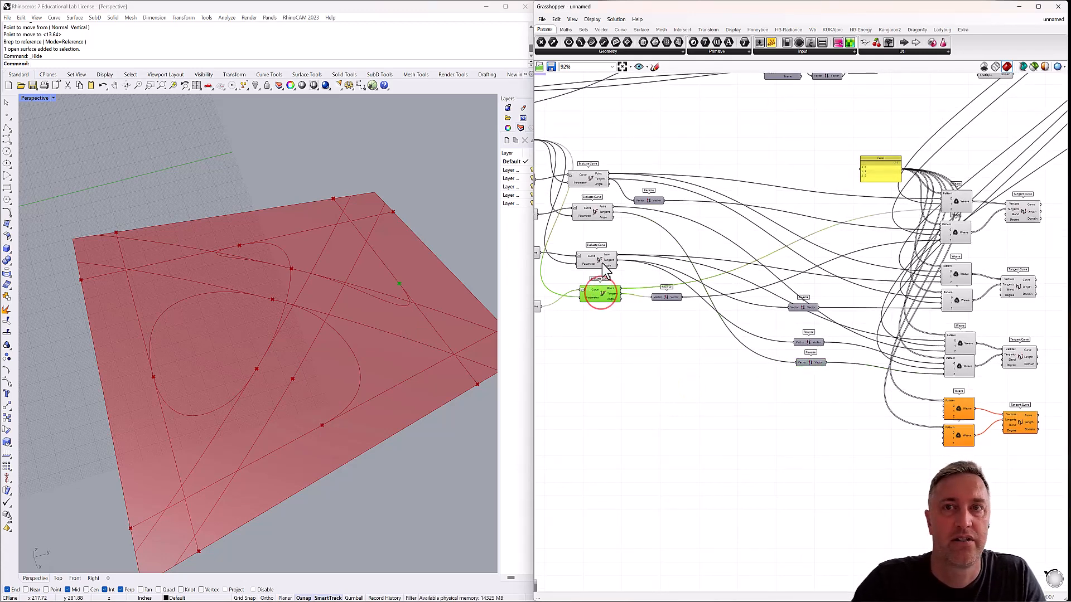
{"action": "left_click", "coordinate": [603, 260]}
{"action": "left_click", "coordinate": [599, 213]}
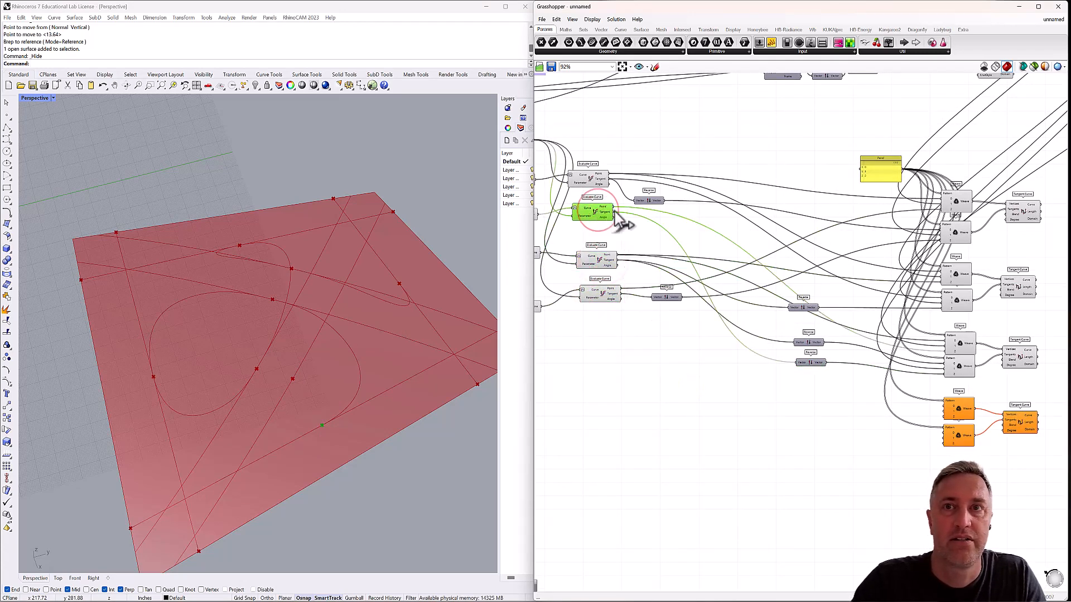
{"action": "left_click_drag", "start_coordinate": [614, 208], "coordinate": [945, 404]}
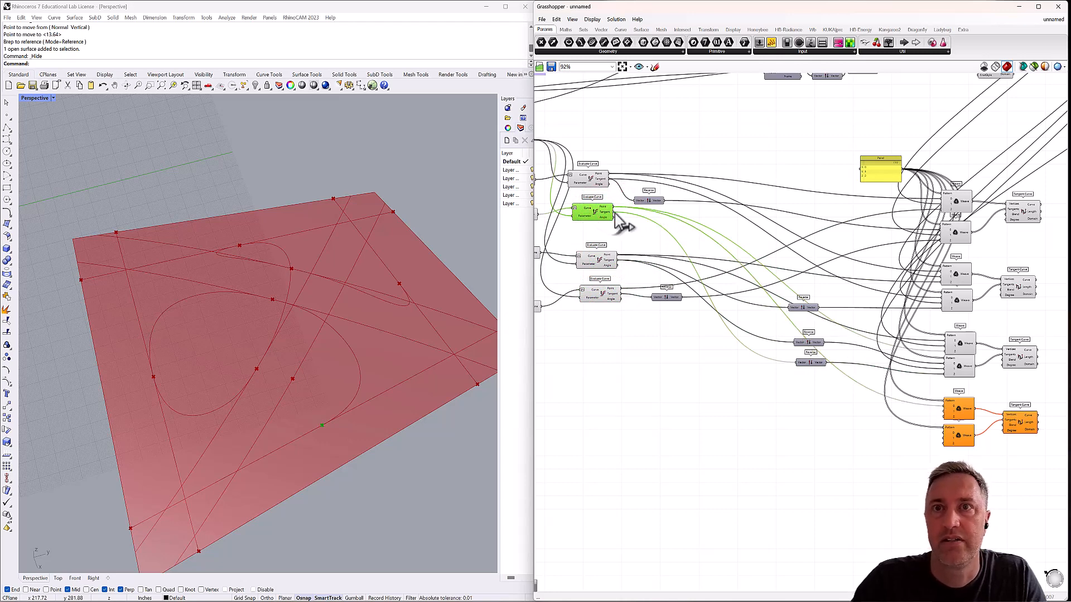
{"action": "left_click_drag", "start_coordinate": [614, 211], "coordinate": [945, 433]}
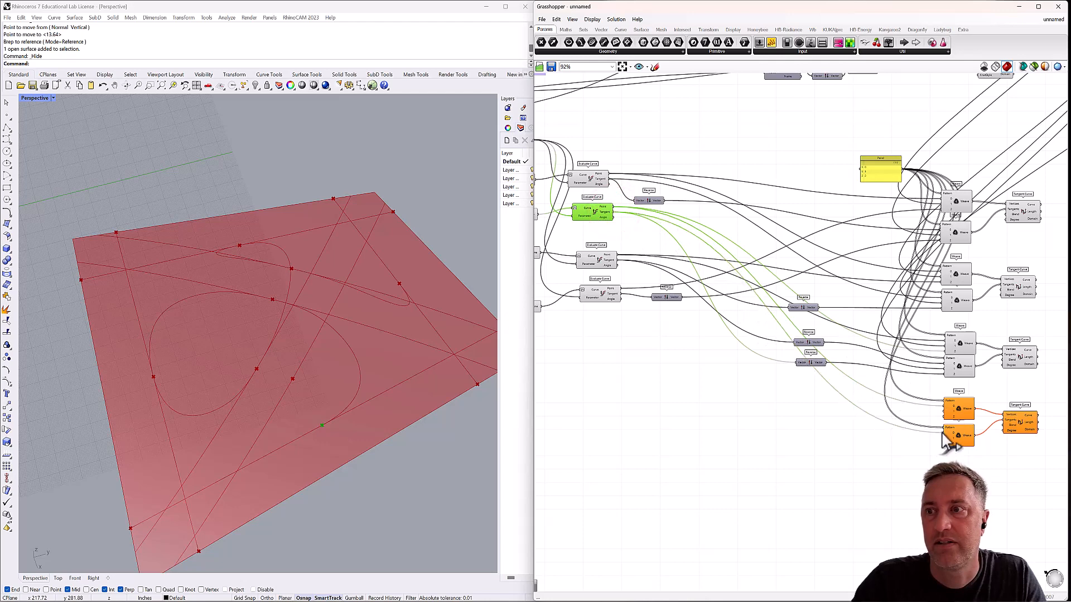
Wire the fourth surface Evaluate Curve's Point and Tangent into stream 1 of the fourth Weave pair's upper and lower Weaves, respectively.
{"action": "scroll", "coordinate": [808, 233], "scroll_direction": "down", "scroll_amount": 2}
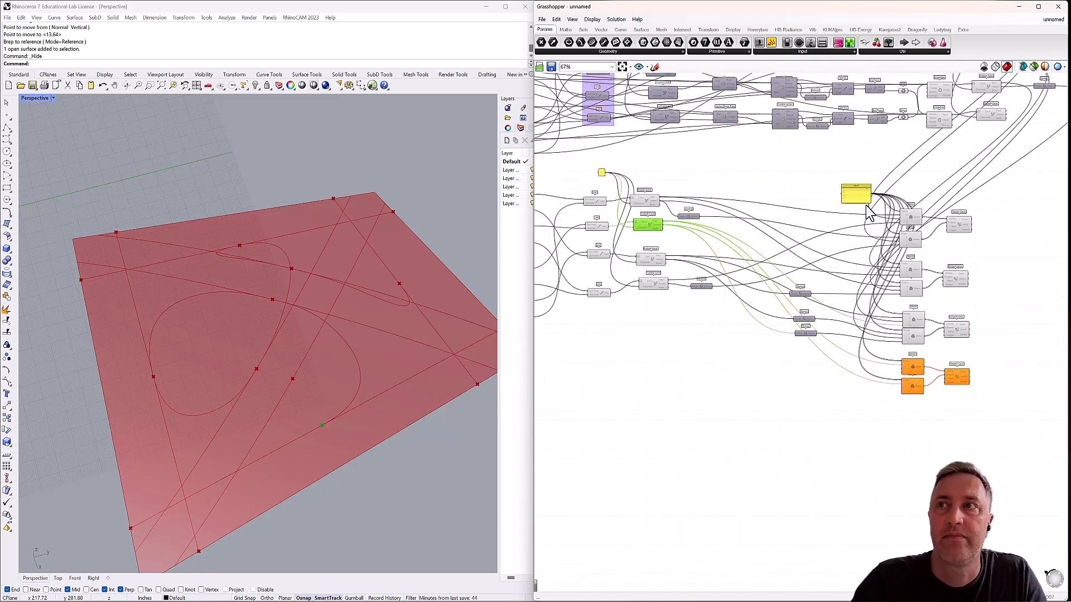
{"action": "right_click_drag", "start_coordinate": [876, 177], "coordinate": [763, 276]}
{"action": "scroll", "coordinate": [941, 173], "scroll_direction": "up", "scroll_amount": 3}
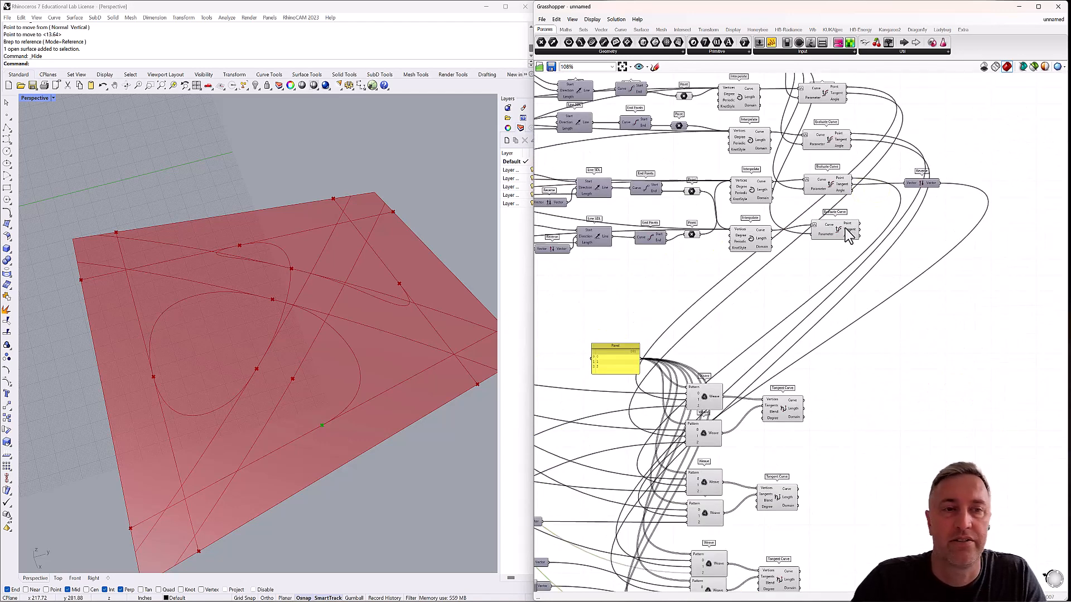
{"action": "left_click", "coordinate": [848, 237]}
{"action": "right_click_drag", "start_coordinate": [847, 237], "coordinate": [880, 136]}
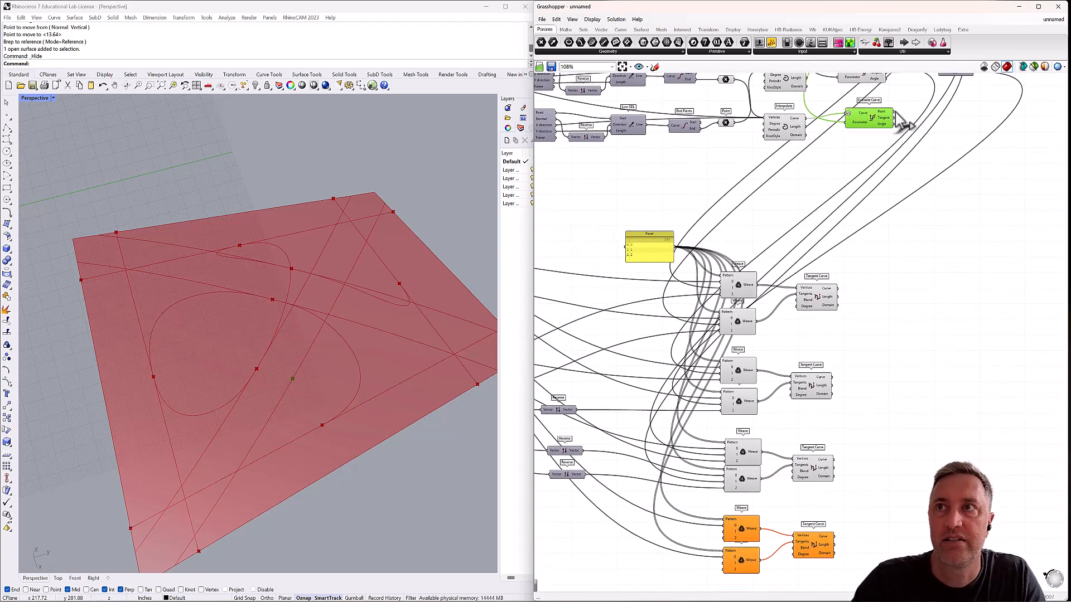
{"action": "left_click_drag", "start_coordinate": [911, 158], "coordinate": [725, 532]}
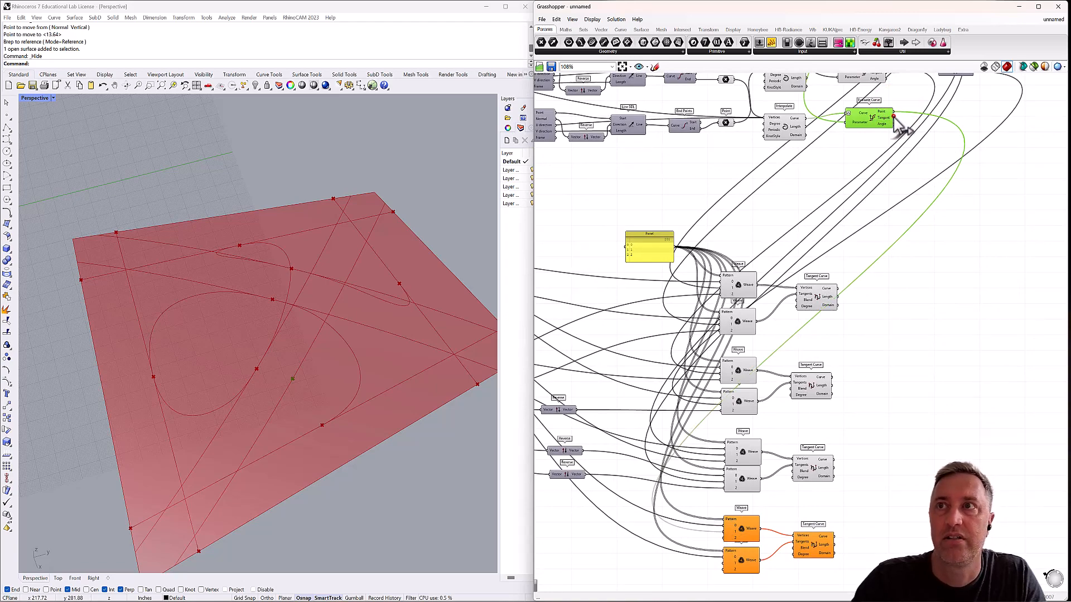
{"action": "left_click_drag", "start_coordinate": [894, 119], "coordinate": [724, 562]}
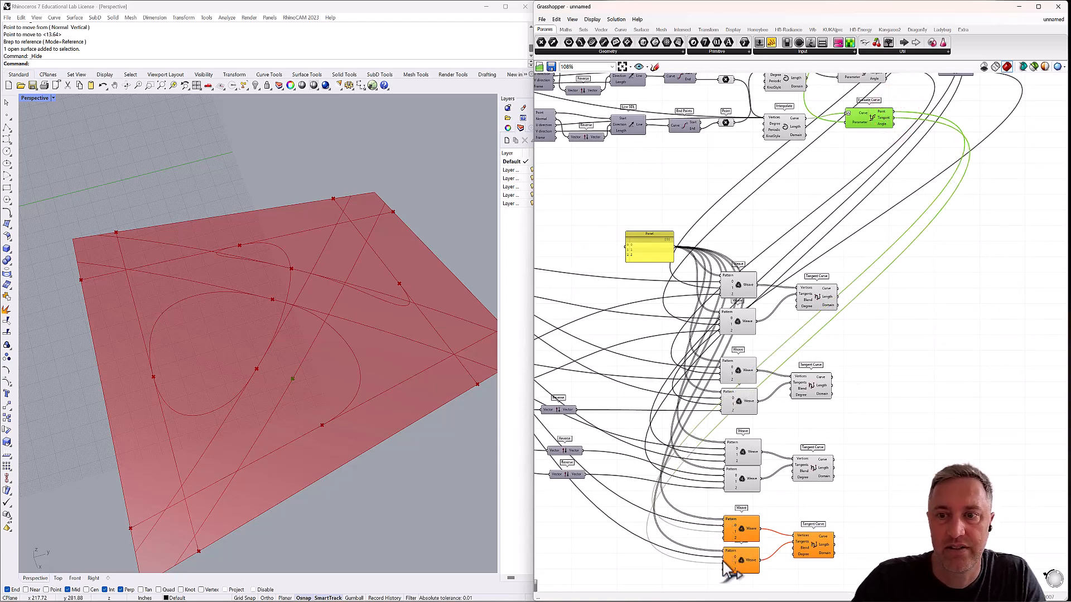
Wire the fourth edge Evaluate Curve's Point and Tangent into stream 2 of the fourth Weave pair's upper and lower Weaves, respectively.
{"action": "scroll", "coordinate": [702, 507], "scroll_direction": "down", "scroll_amount": 3}
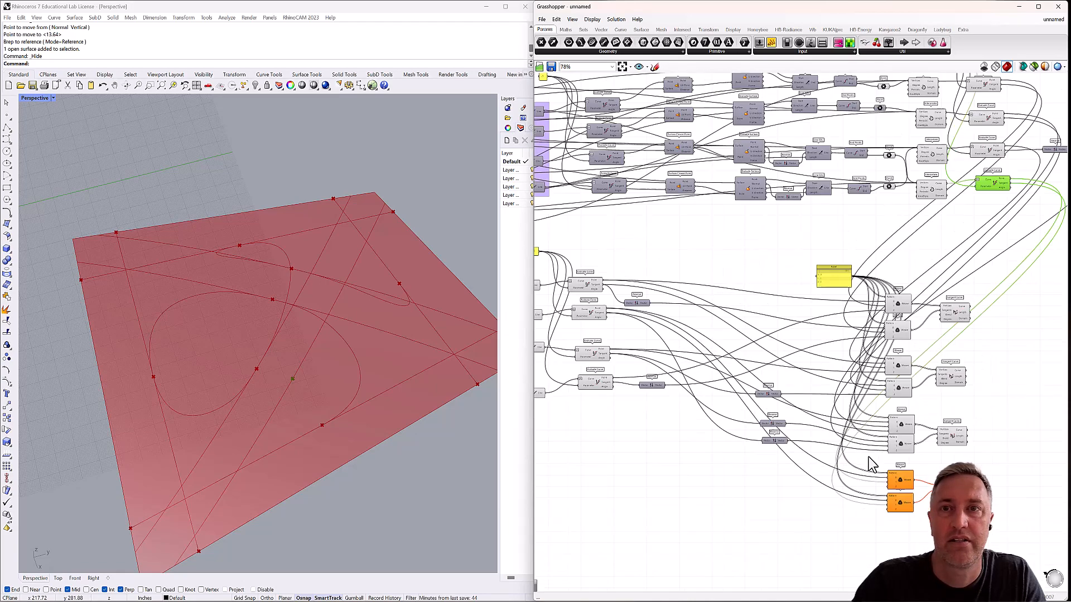
{"action": "scroll", "coordinate": [788, 383], "scroll_direction": "up", "scroll_amount": 3}
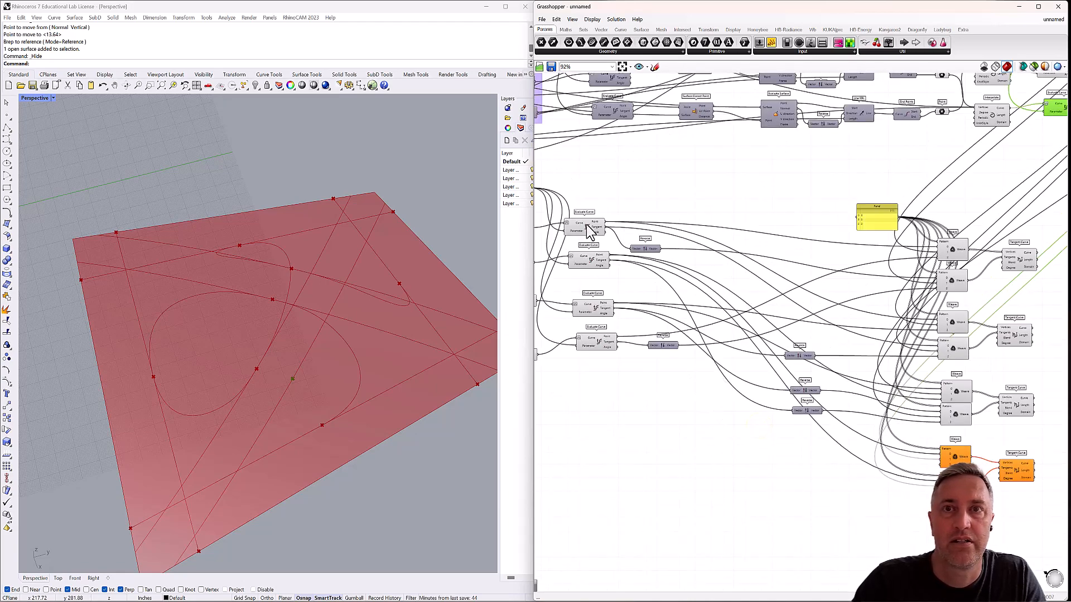
{"action": "left_click", "coordinate": [586, 225]}
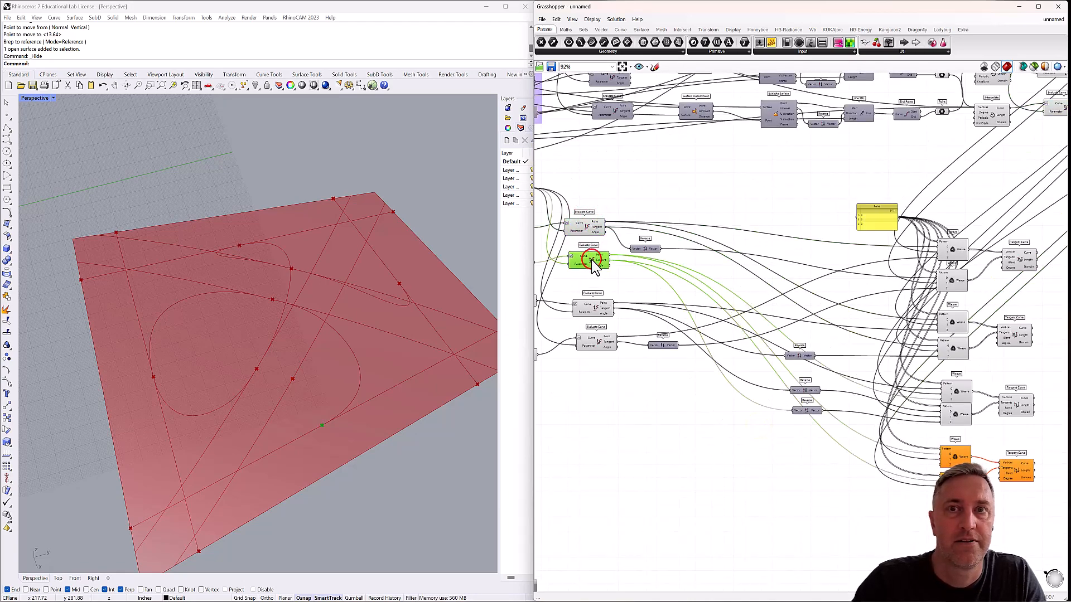
{"action": "left_click", "coordinate": [593, 260]}
{"action": "left_click", "coordinate": [593, 307]}
{"action": "left_click", "coordinate": [595, 346]}
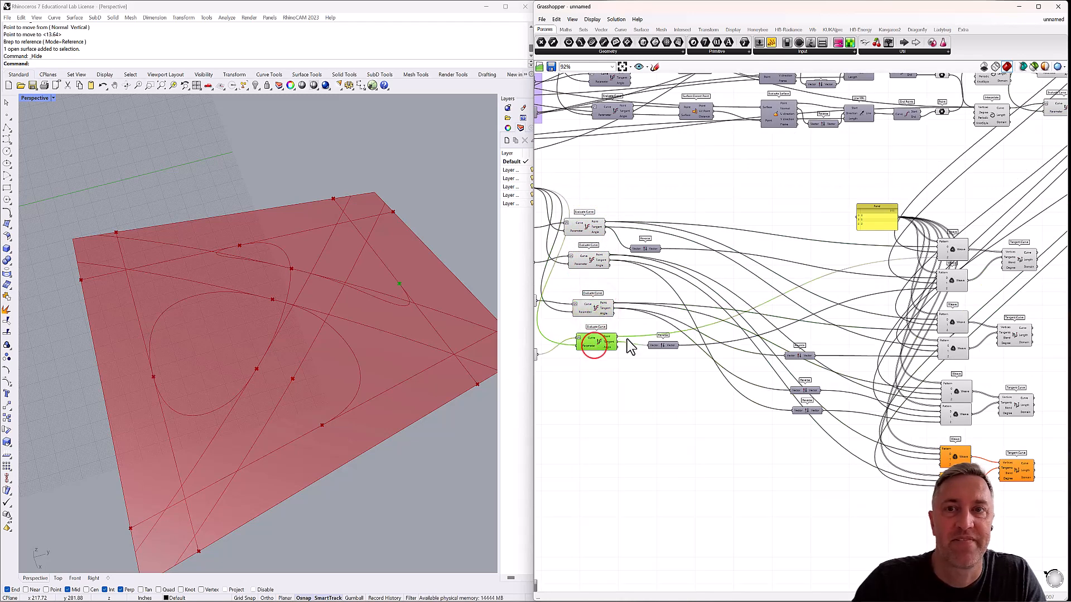
{"action": "right_click_drag", "start_coordinate": [628, 350], "coordinate": [605, 337]}
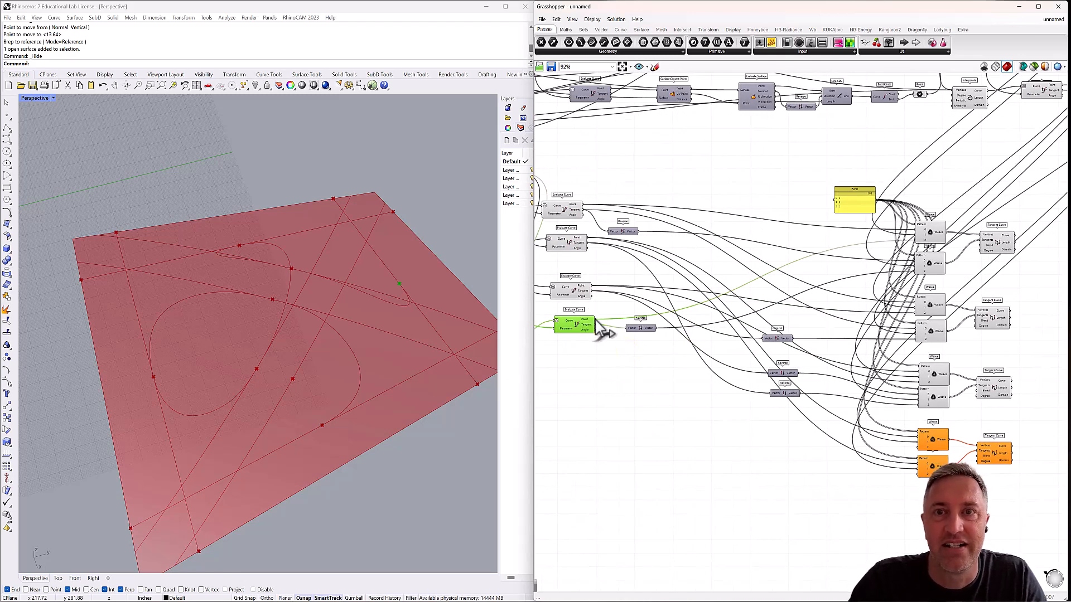
{"action": "left_click_drag", "start_coordinate": [655, 328], "coordinate": [918, 450]}
{"action": "left_click_drag", "start_coordinate": [594, 328], "coordinate": [919, 466]}
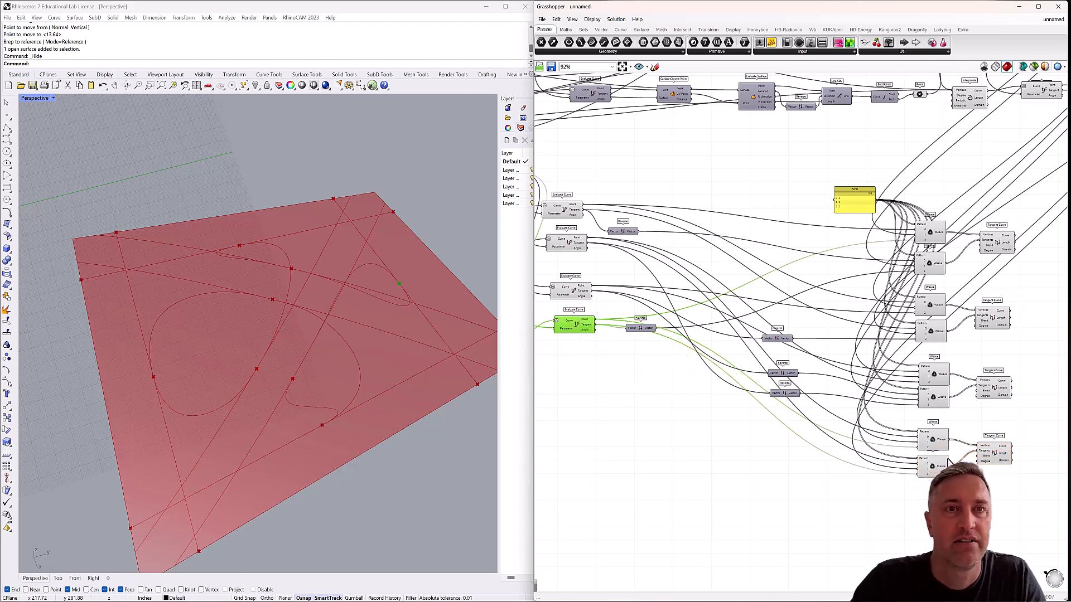
Insert a vector Reverse between the second edge Evaluate Curve's Tangent and stream 0 of the fourth pair's lower Weave, leaving no relay.
{"action": "right_click_drag", "start_coordinate": [356, 351], "coordinate": [375, 379]}
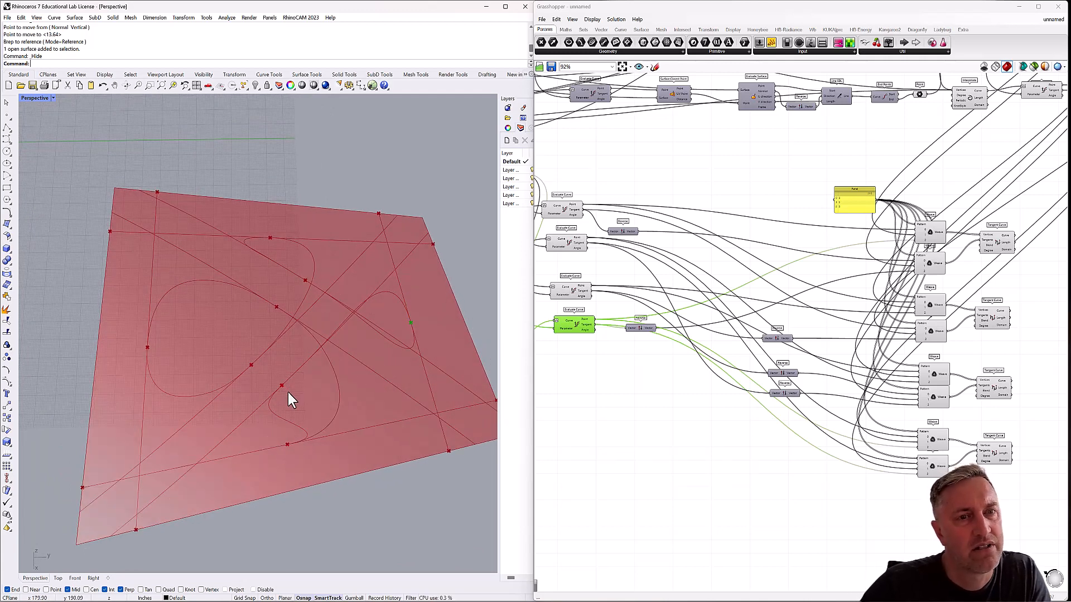
{"action": "right_click_drag", "start_coordinate": [288, 393], "coordinate": [288, 392]}
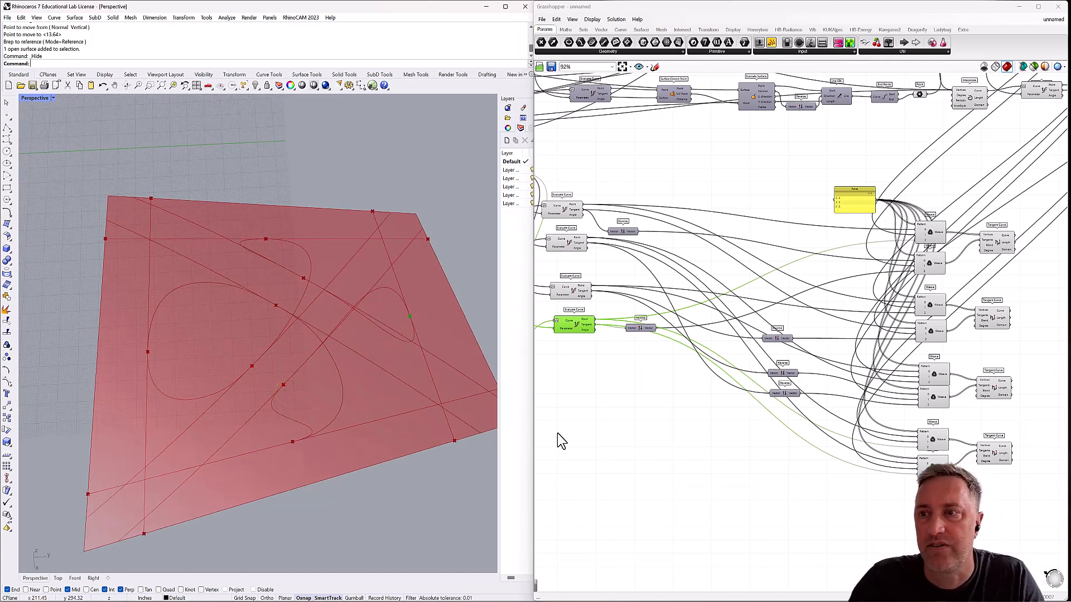
{"action": "left_click", "coordinate": [885, 467]}
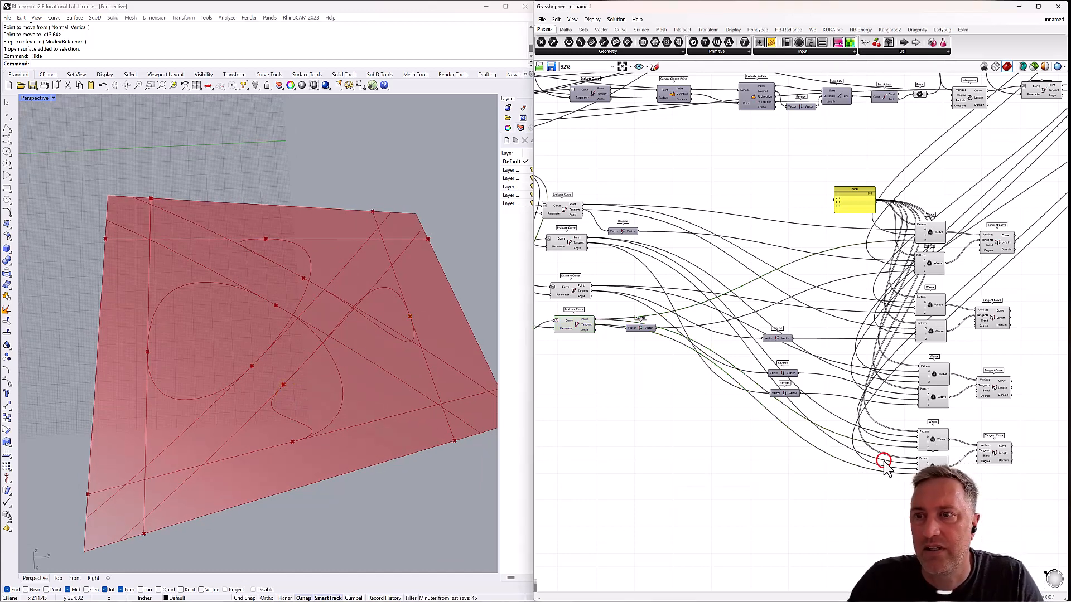
{"action": "double_click", "coordinate": [846, 446]}
{"action": "left_click_drag", "start_coordinate": [846, 446], "coordinate": [779, 456]}
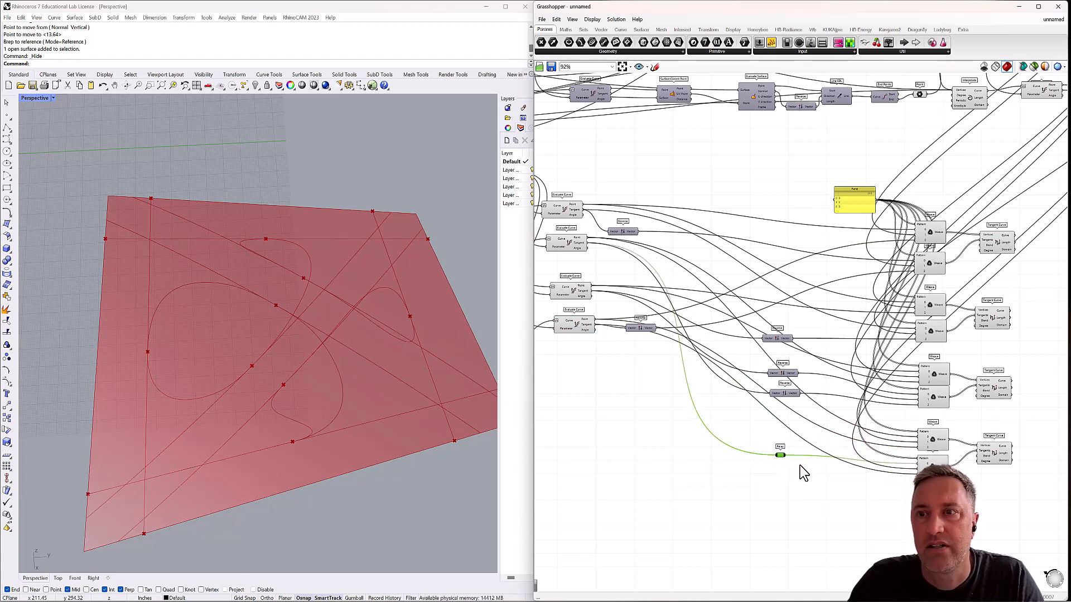
{"action": "double_click", "coordinate": [802, 472]}
{"action": "type", "text": "rever"}
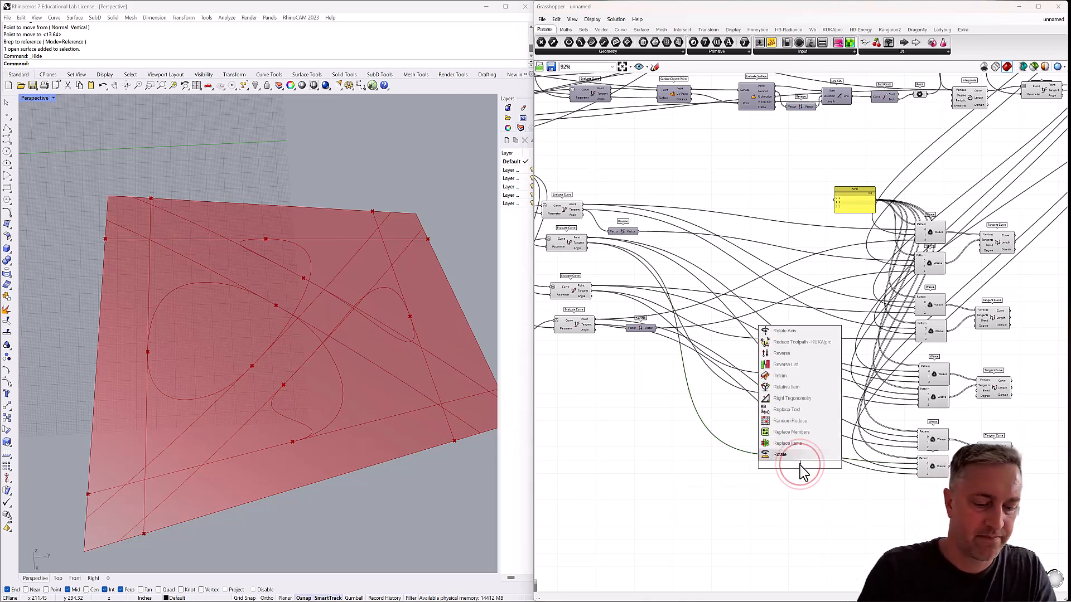
{"action": "type", "text": "se"}
{"action": "key", "text": "Return"}
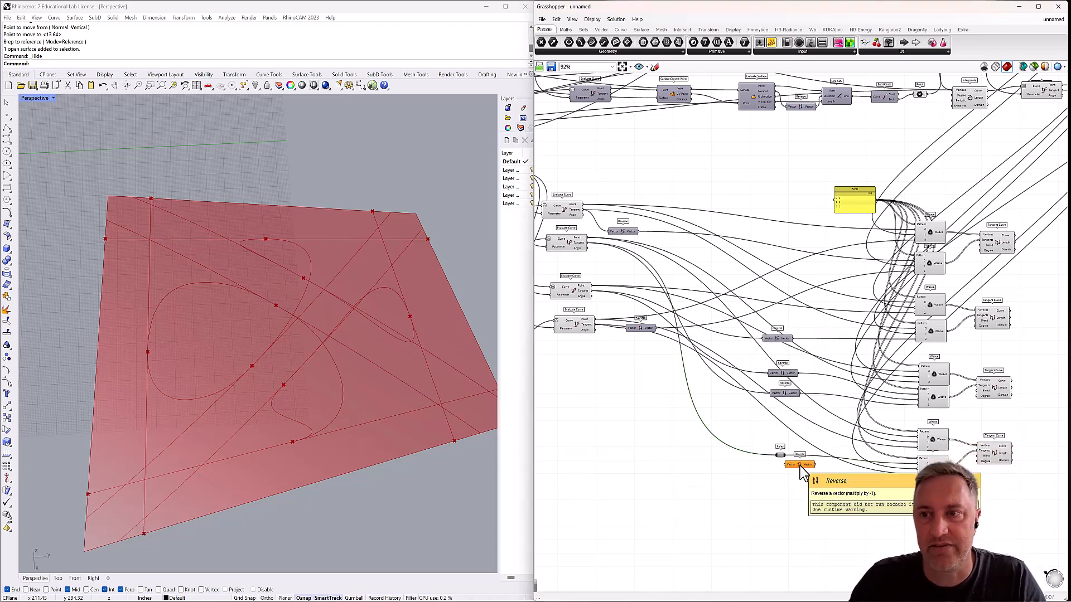
{"action": "left_click_drag", "start_coordinate": [798, 466], "coordinate": [880, 470]}
{"action": "left_click_drag", "start_coordinate": [784, 455], "coordinate": [781, 424]}
{"action": "key", "text": "Delete"}
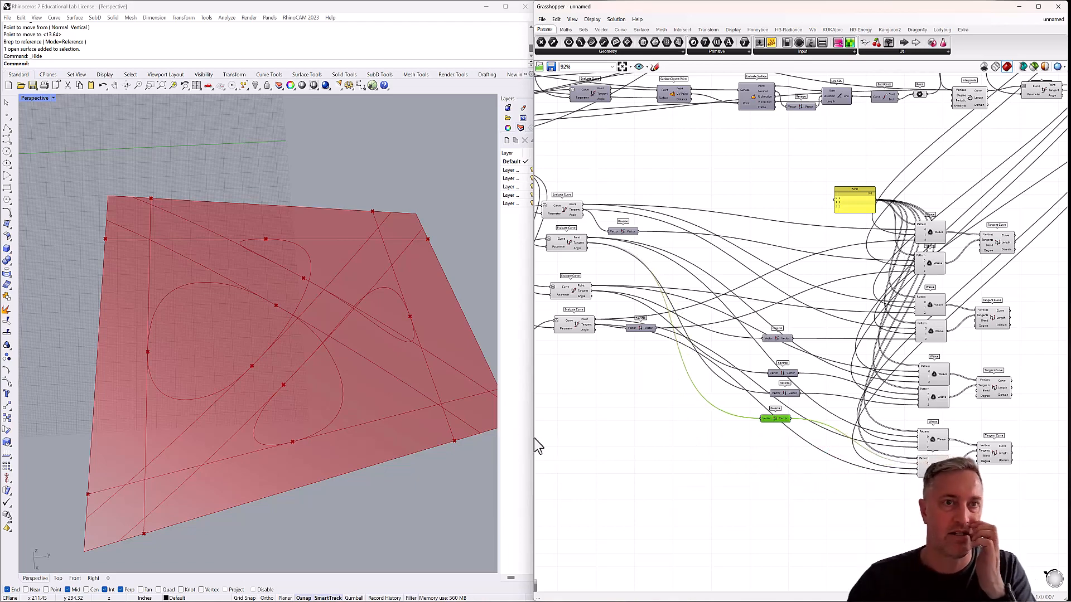
Turn off the preview of the four Interpolate components that feed the surface Evaluate Curves.
{"action": "right_click_drag", "start_coordinate": [338, 394], "coordinate": [315, 404]}
{"action": "scroll", "coordinate": [329, 397], "scroll_direction": "down", "scroll_amount": 2}
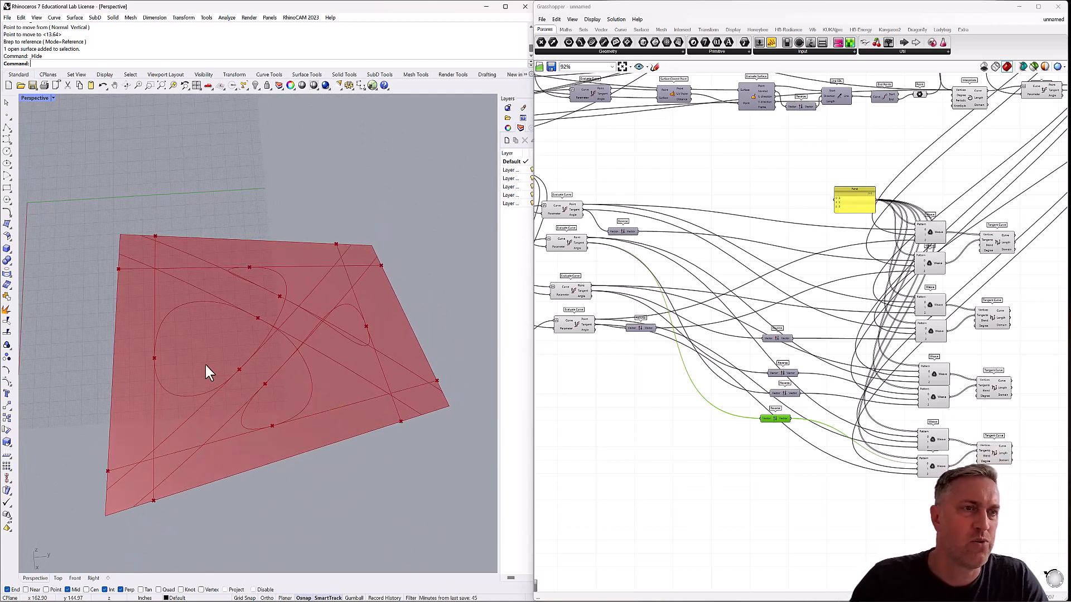
{"action": "mouse_move", "coordinate": [245, 346]}
{"action": "right_mouse_down"}
{"action": "mouse_move", "coordinate": [246, 356]}
{"action": "mouse_move", "coordinate": [255, 326]}
{"action": "mouse_move", "coordinate": [282, 306]}
{"action": "mouse_move", "coordinate": [301, 311]}
{"action": "mouse_move", "coordinate": [289, 353]}
{"action": "mouse_move", "coordinate": [294, 332]}
{"action": "mouse_move", "coordinate": [282, 337]}
{"action": "right_mouse_up"}
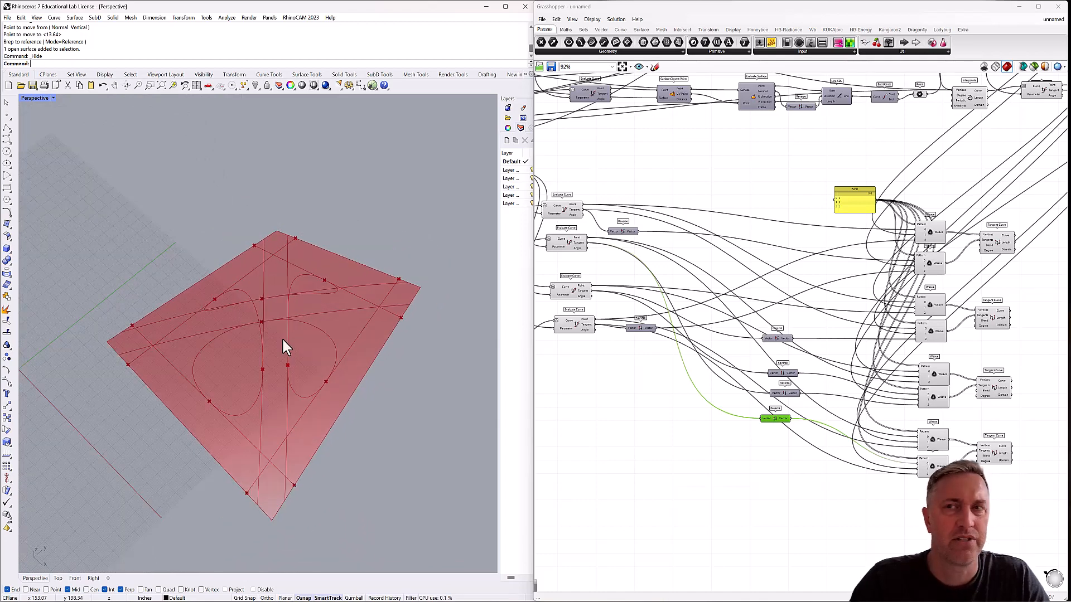
{"action": "scroll", "coordinate": [732, 247], "scroll_direction": "down", "scroll_amount": 4}
{"action": "right_click_drag", "start_coordinate": [913, 107], "coordinate": [834, 178]}
{"action": "scroll", "coordinate": [834, 177], "scroll_direction": "up", "scroll_amount": 6}
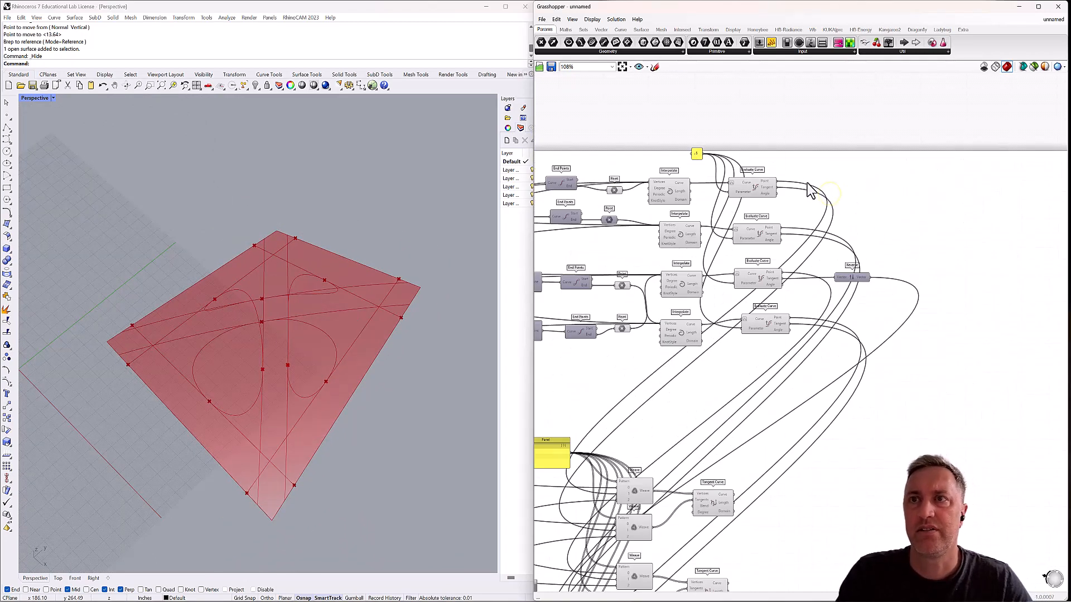
{"action": "left_click", "coordinate": [620, 201]}
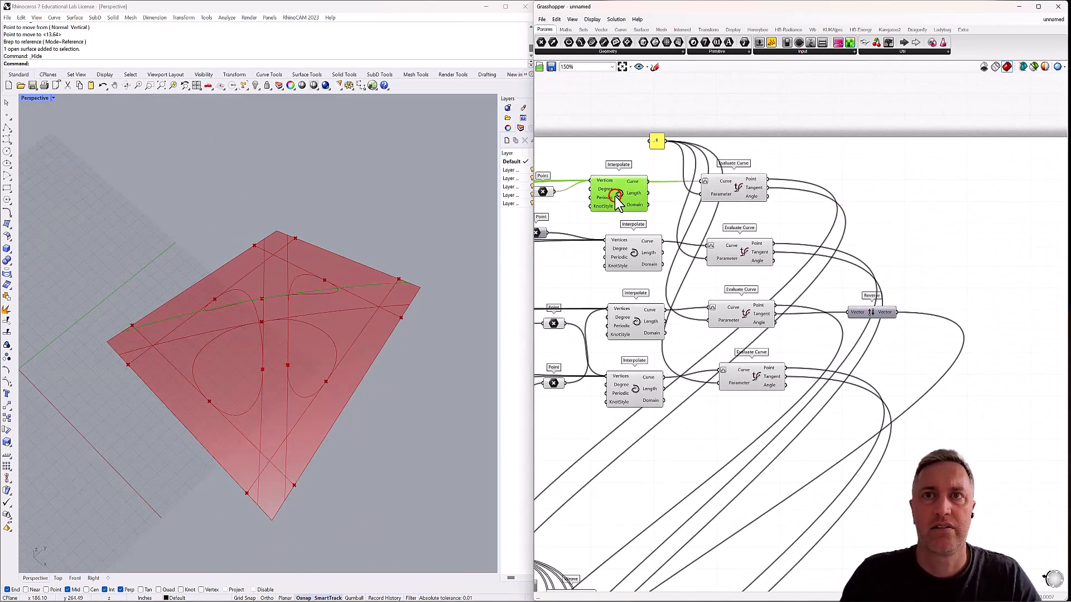
{"action": "left_click", "coordinate": [641, 257]}
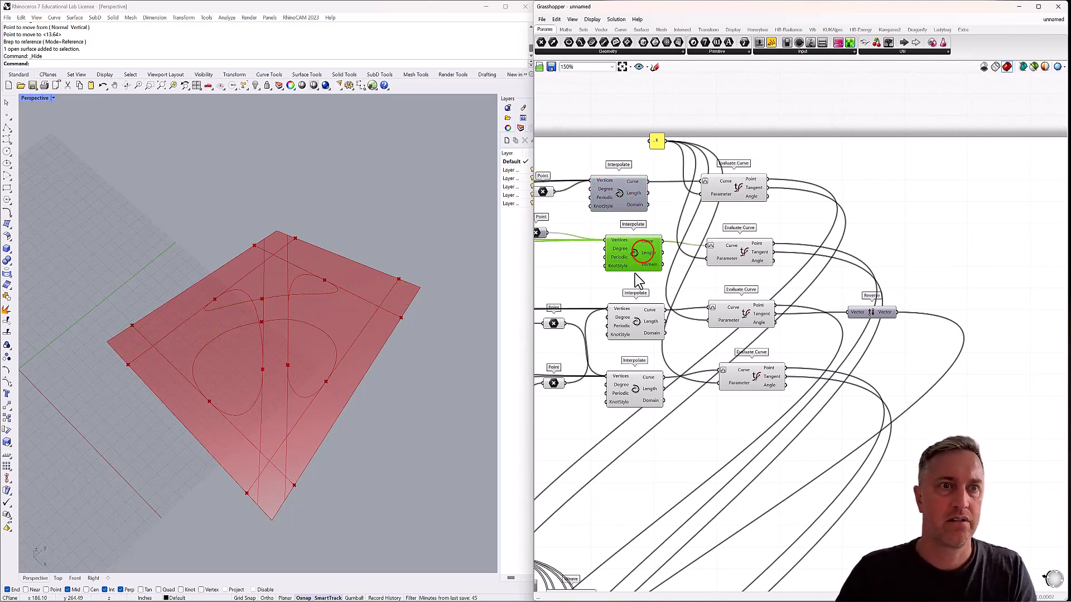
{"action": "left_click", "coordinate": [637, 323]}
{"action": "left_click", "coordinate": [635, 389]}
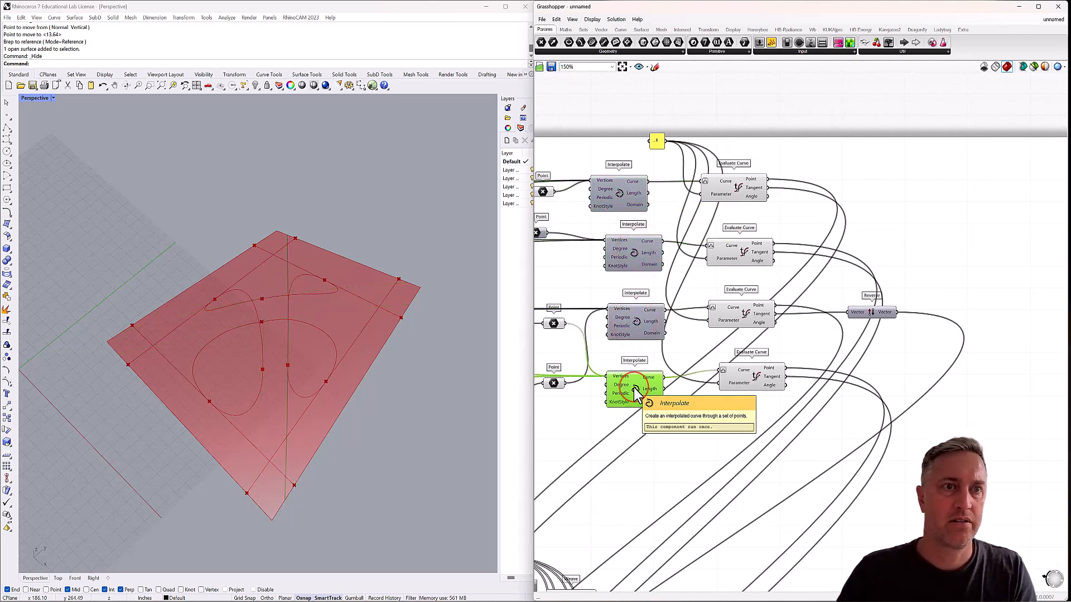
{"action": "mouse_move", "coordinate": [380, 379]}
{"action": "right_mouse_down"}
{"action": "mouse_move", "coordinate": [418, 367]}
{"action": "mouse_move", "coordinate": [419, 391]}
{"action": "right_mouse_up"}
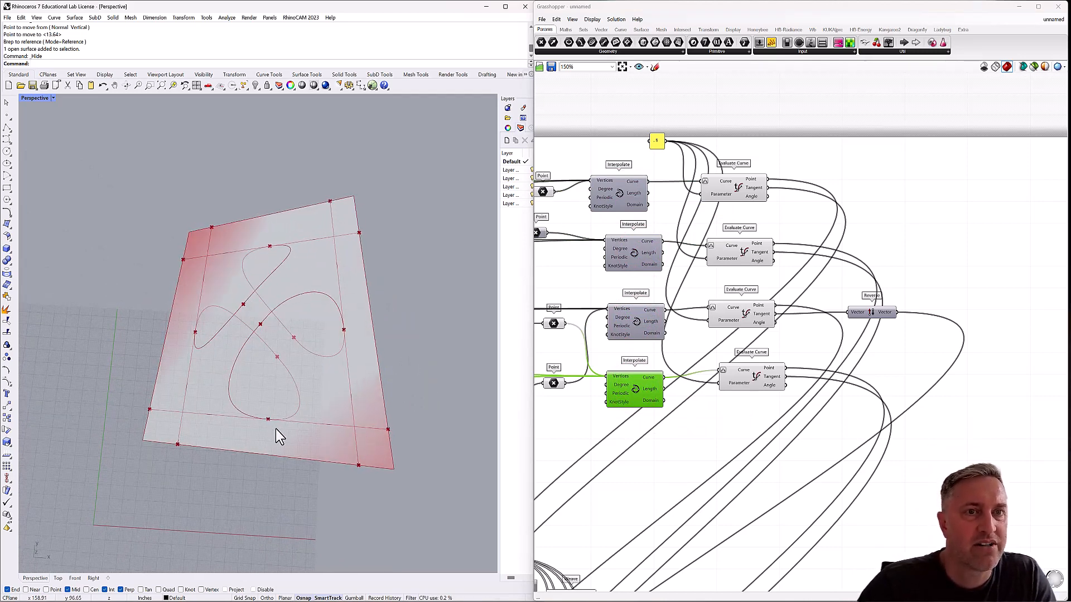
{"action": "right_click_drag", "start_coordinate": [276, 429], "coordinate": [287, 402]}
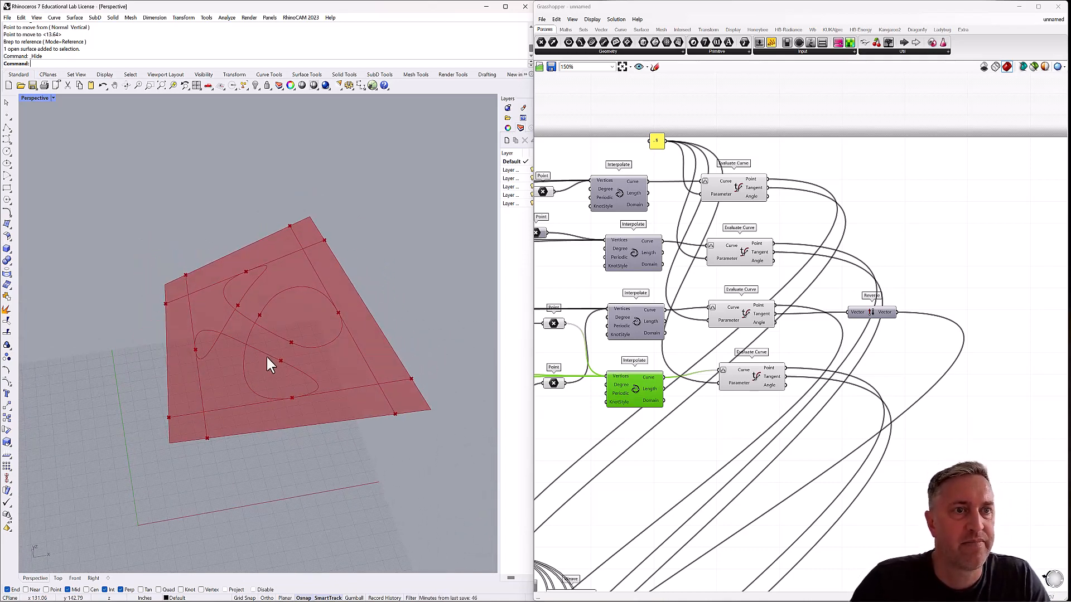
{"action": "right_click_drag", "start_coordinate": [288, 335], "coordinate": [344, 341]}
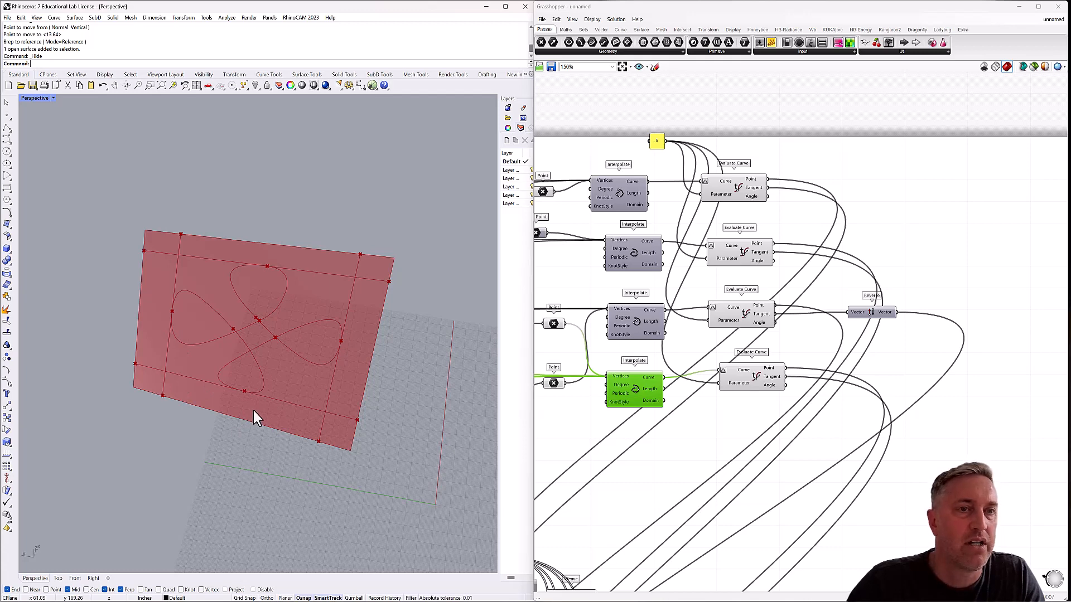
{"action": "mouse_move", "coordinate": [254, 411]}
{"action": "right_mouse_down"}
{"action": "mouse_move", "coordinate": [273, 370]}
{"action": "mouse_move", "coordinate": [264, 411]}
{"action": "right_mouse_up"}
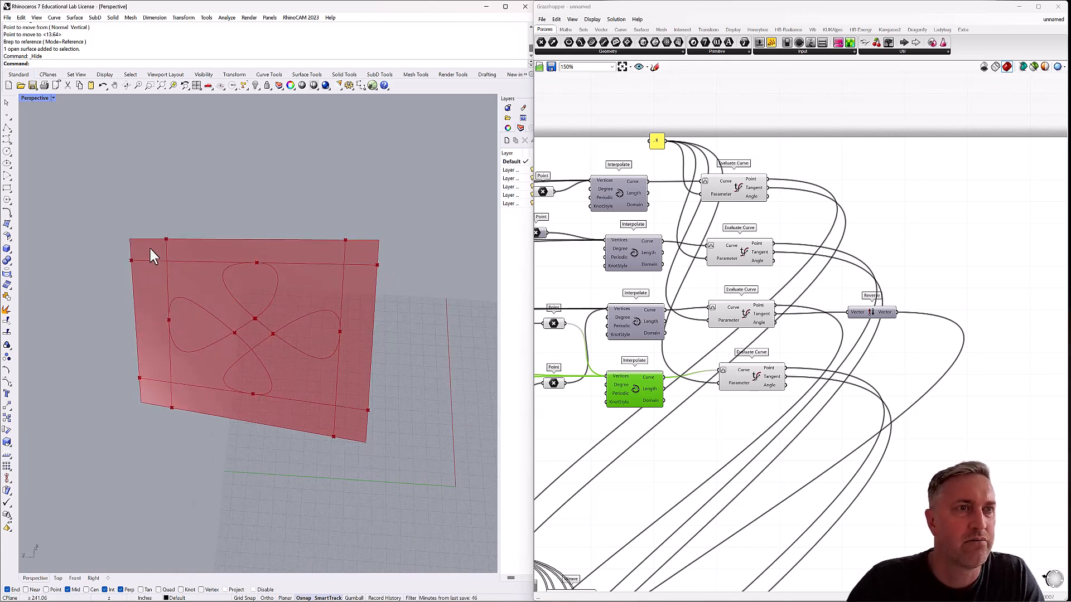
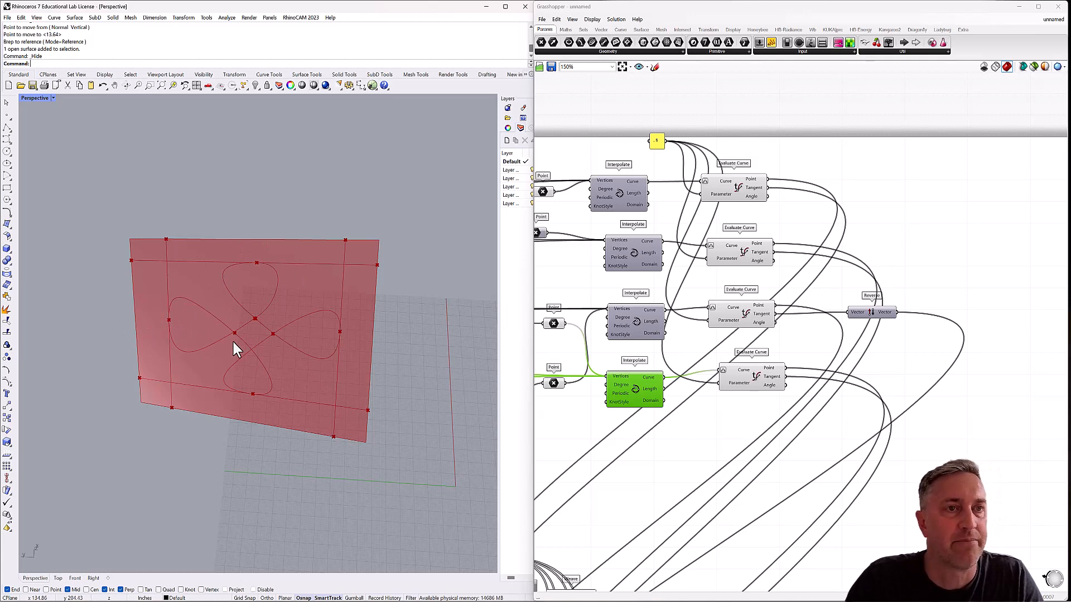
{"action": "mouse_move", "coordinate": [233, 341]}
{"action": "right_mouse_down"}
{"action": "mouse_move", "coordinate": [230, 291]}
{"action": "mouse_move", "coordinate": [229, 353]}
{"action": "right_mouse_up"}
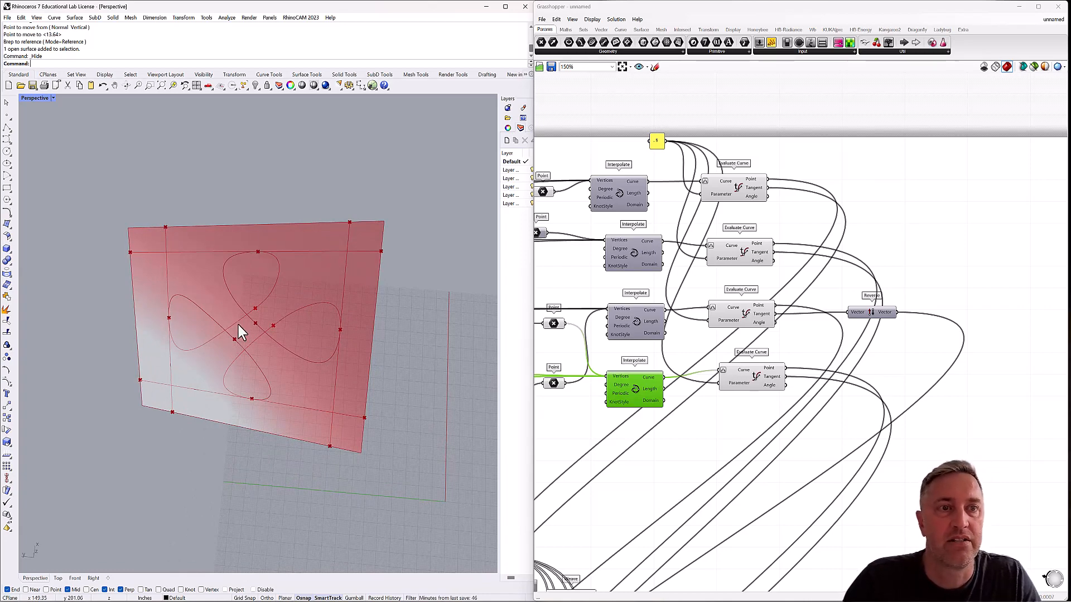
{"action": "mouse_move", "coordinate": [243, 368]}
{"action": "right_mouse_down"}
{"action": "mouse_move", "coordinate": [246, 299]}
{"action": "mouse_move", "coordinate": [241, 361]}
{"action": "right_mouse_up"}
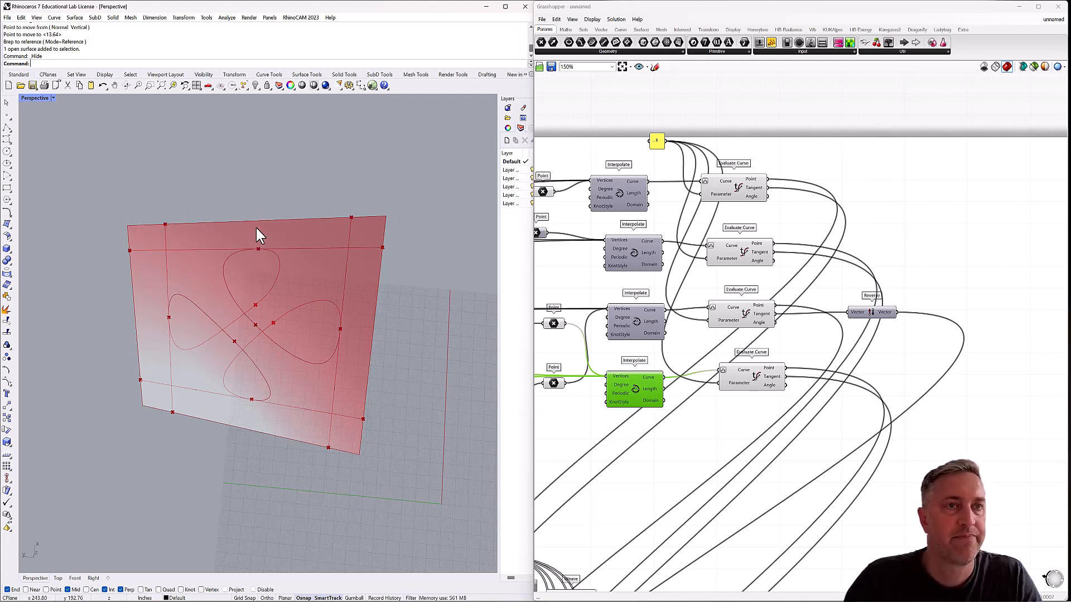
{"action": "scroll", "coordinate": [756, 312], "scroll_direction": "down", "scroll_amount": 5}
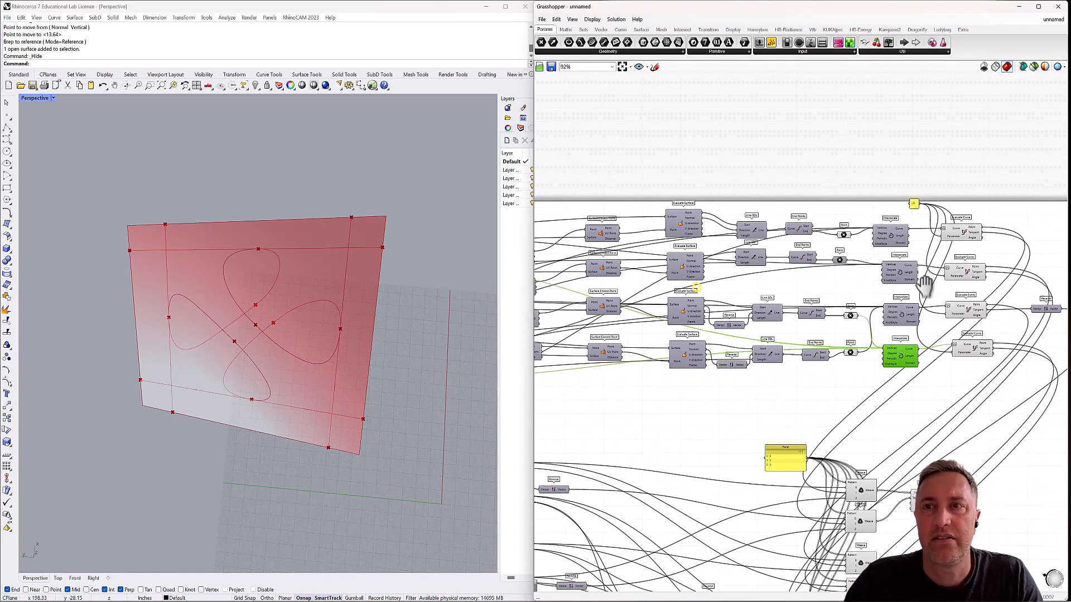
{"action": "right_click_drag", "start_coordinate": [752, 287], "coordinate": [783, 285]}
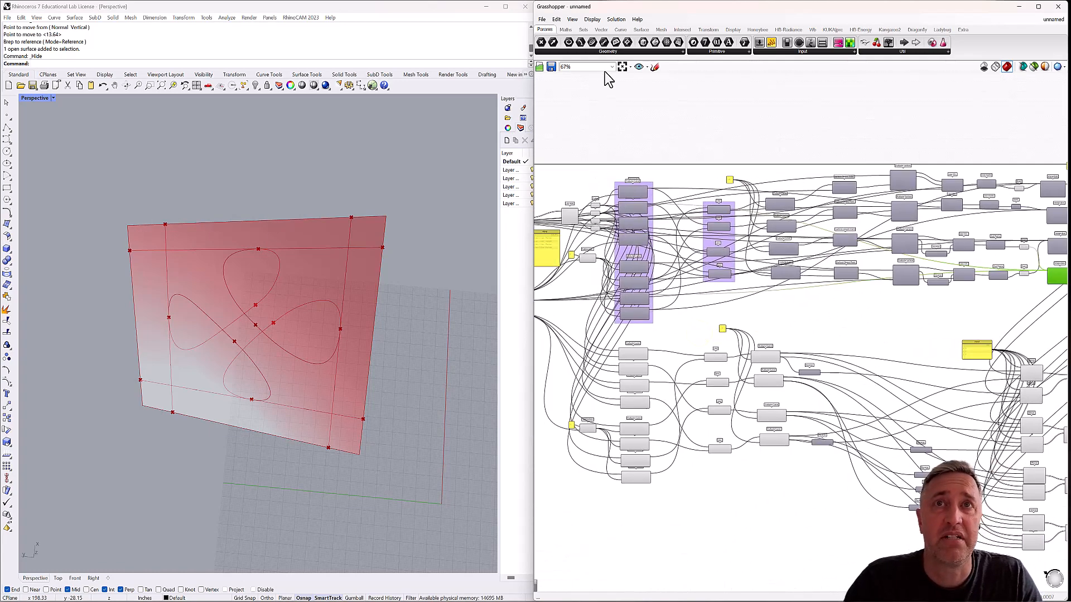
Save the Grasshopper definition as tutorial4 in the hauer folder inside the grasshopper folder on the Google drive.
{"action": "left_click", "coordinate": [541, 19]}
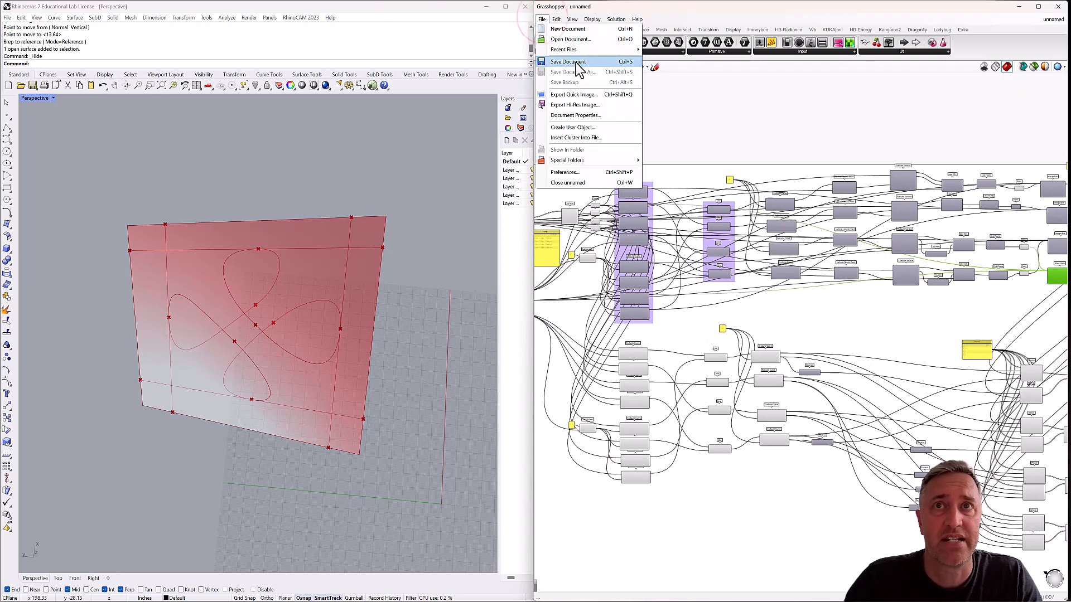
{"action": "left_click", "coordinate": [578, 63]}
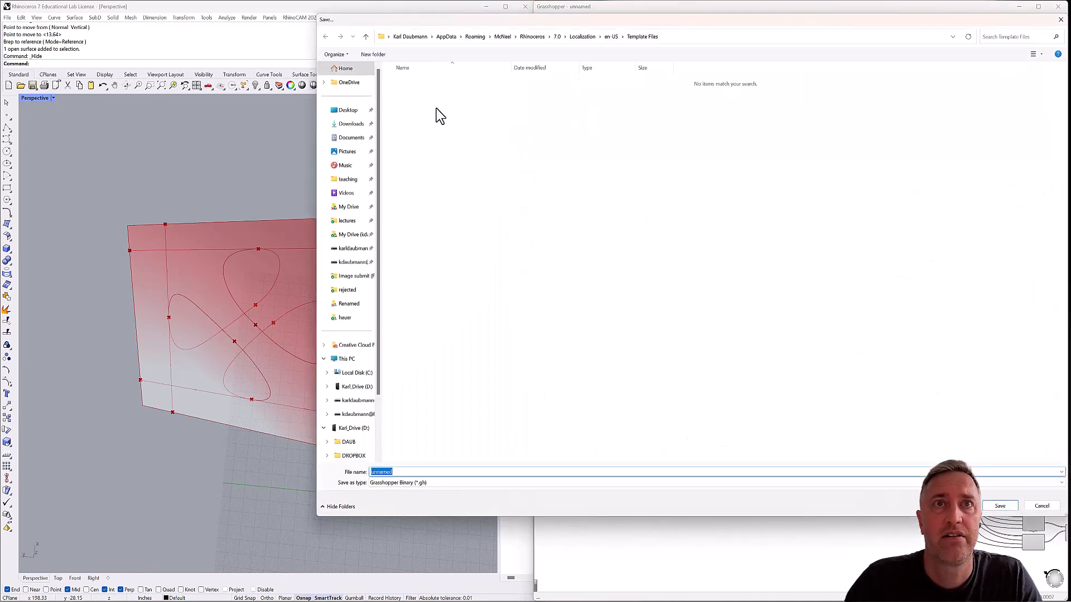
{"action": "left_click", "coordinate": [353, 252]}
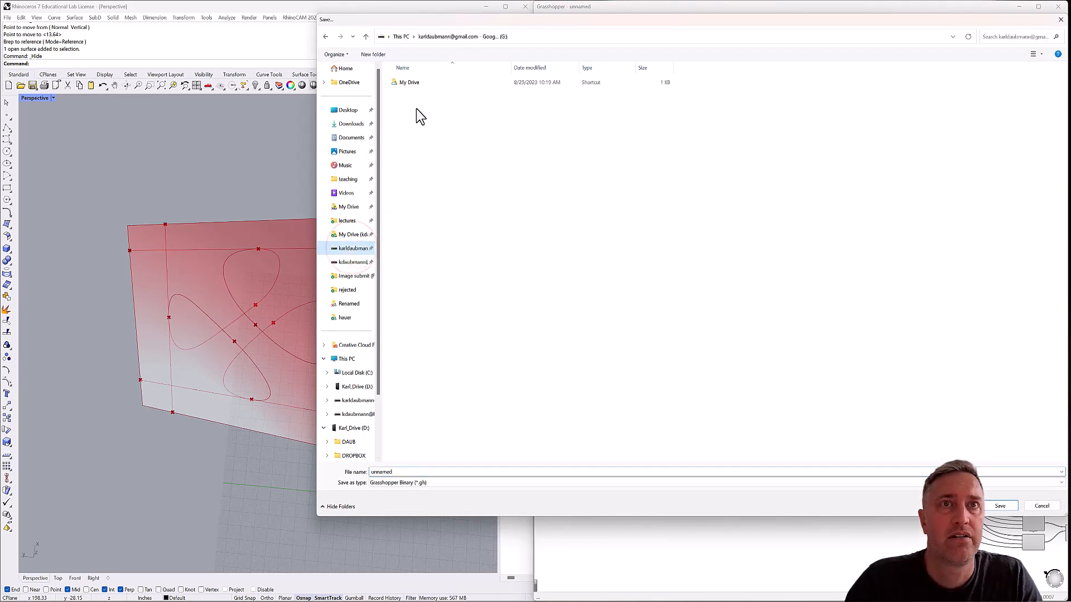
{"action": "double_click", "coordinate": [410, 84]}
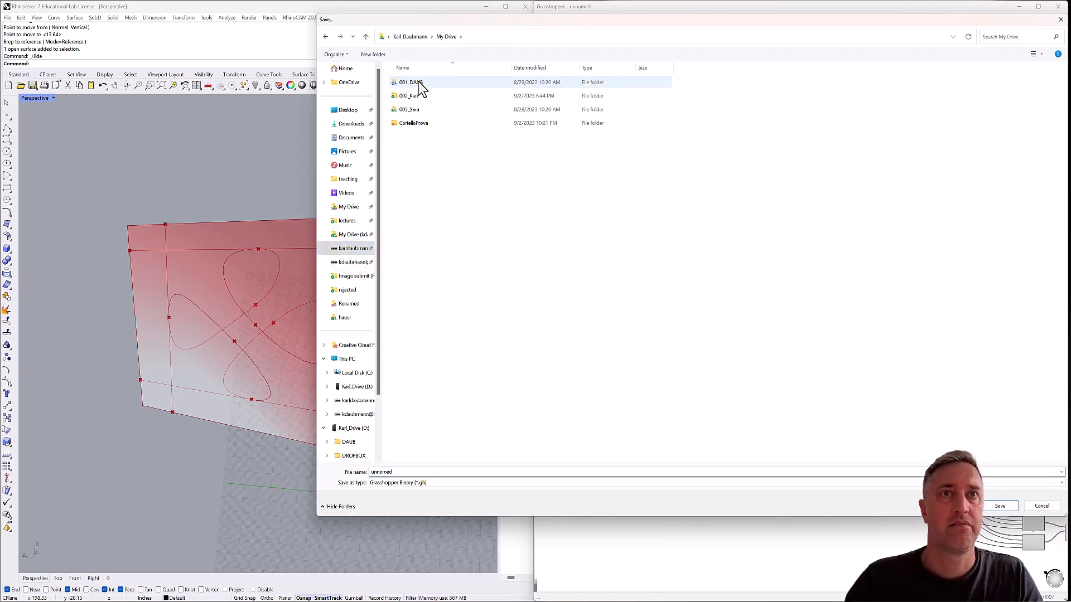
{"action": "left_click", "coordinate": [419, 83]}
{"action": "double_click", "coordinate": [419, 83]}
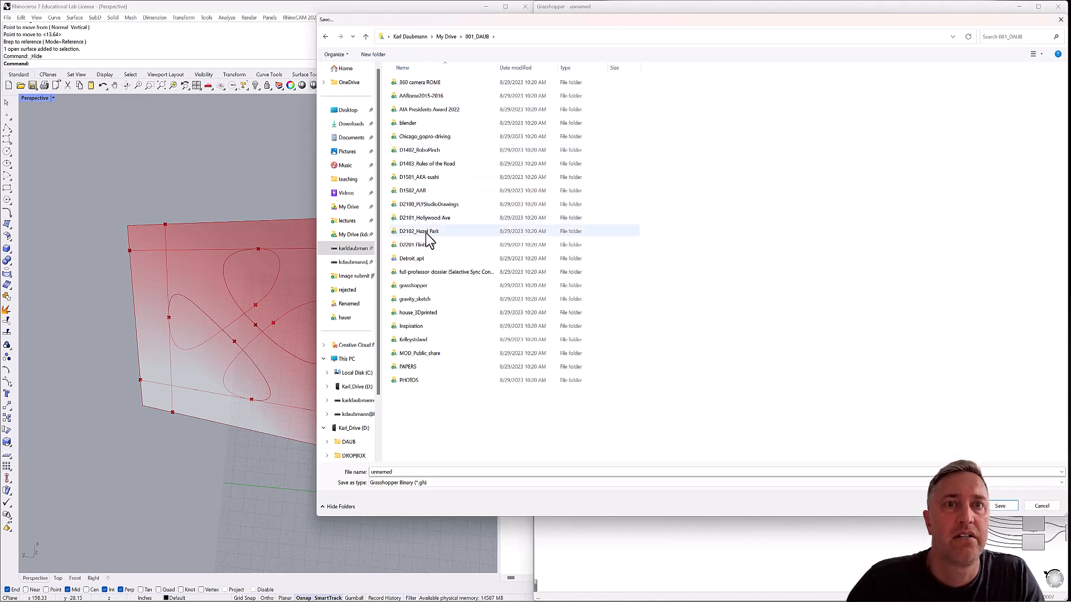
{"action": "double_click", "coordinate": [413, 286]}
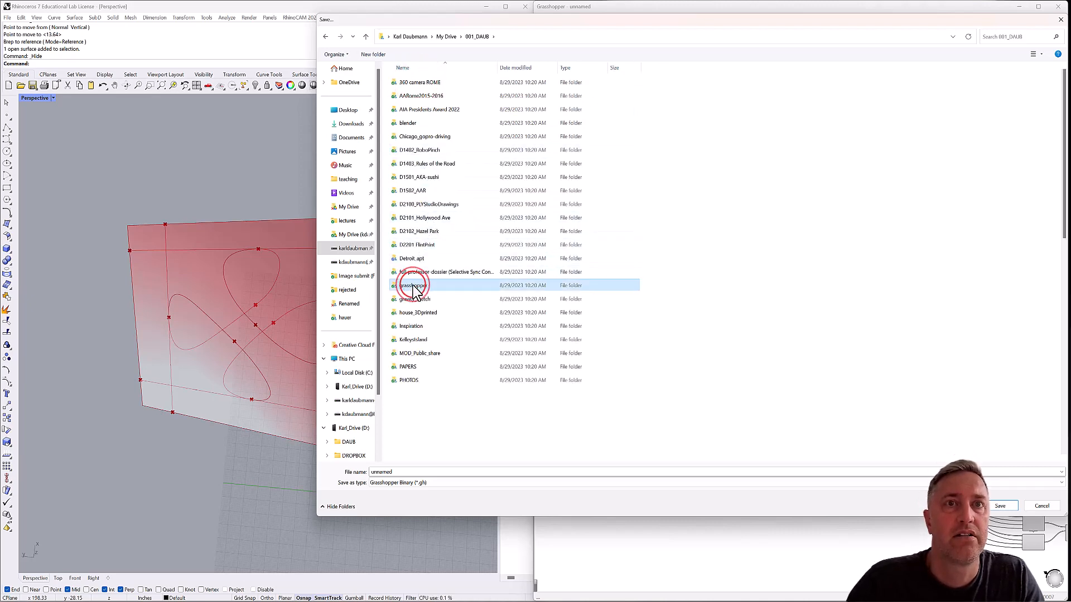
{"action": "scroll", "coordinate": [419, 276], "scroll_direction": "down", "scroll_amount": 2}
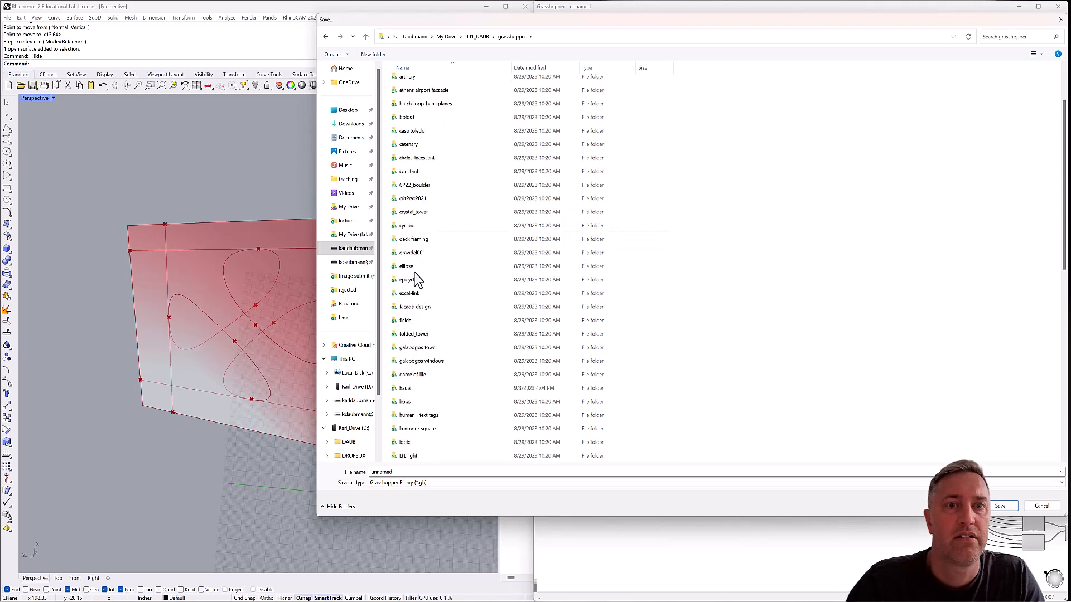
{"action": "double_click", "coordinate": [405, 388]}
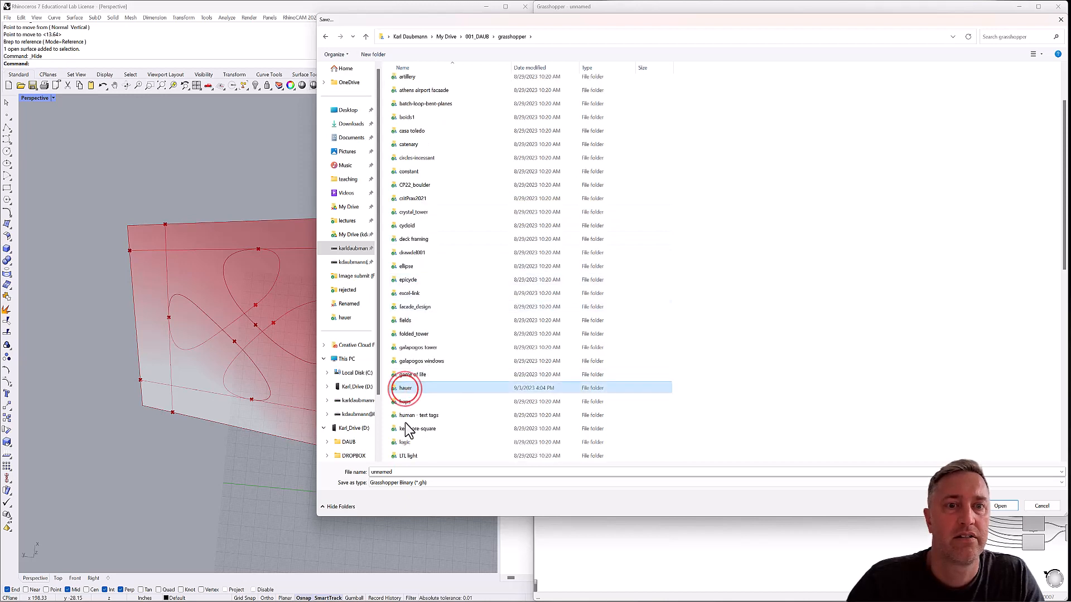
{"action": "double_click", "coordinate": [402, 471]}
{"action": "type", "text": "tutorial4"}
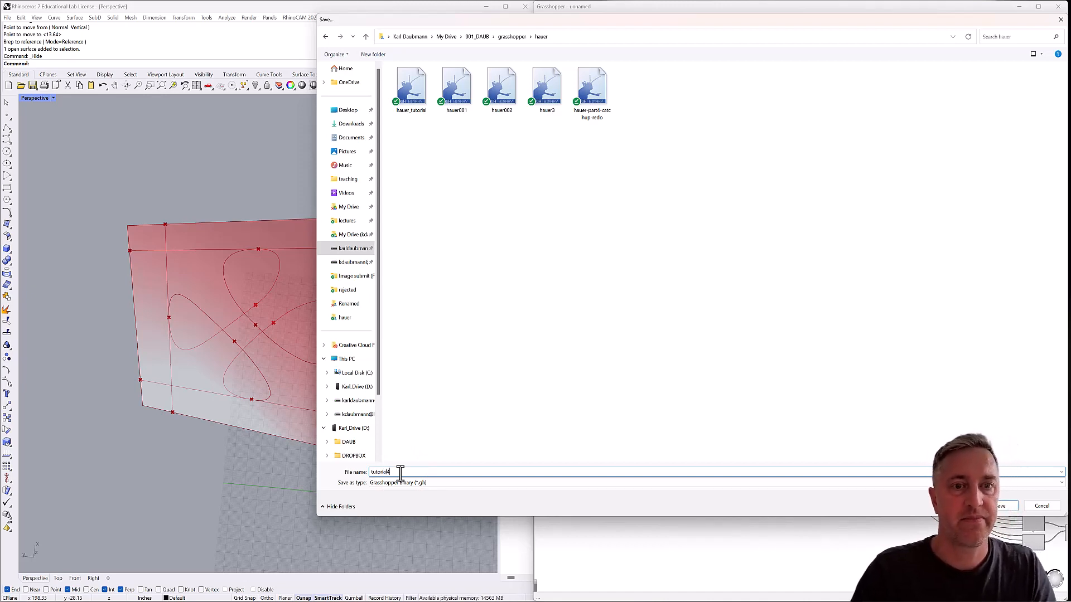
{"action": "left_click", "coordinate": [1000, 506]}
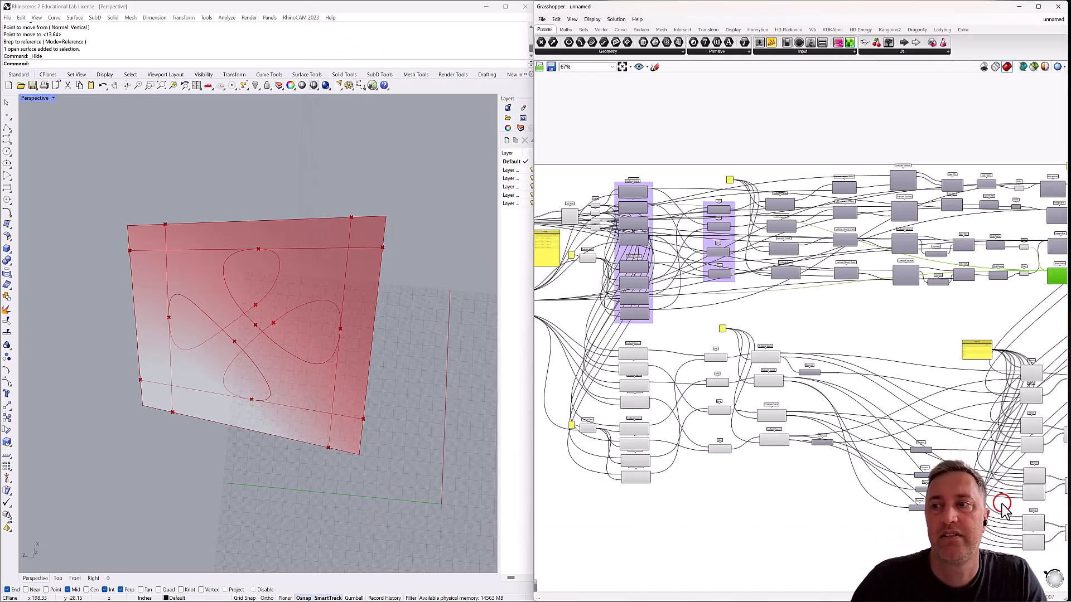
{"action": "left_click", "coordinate": [793, 310]}
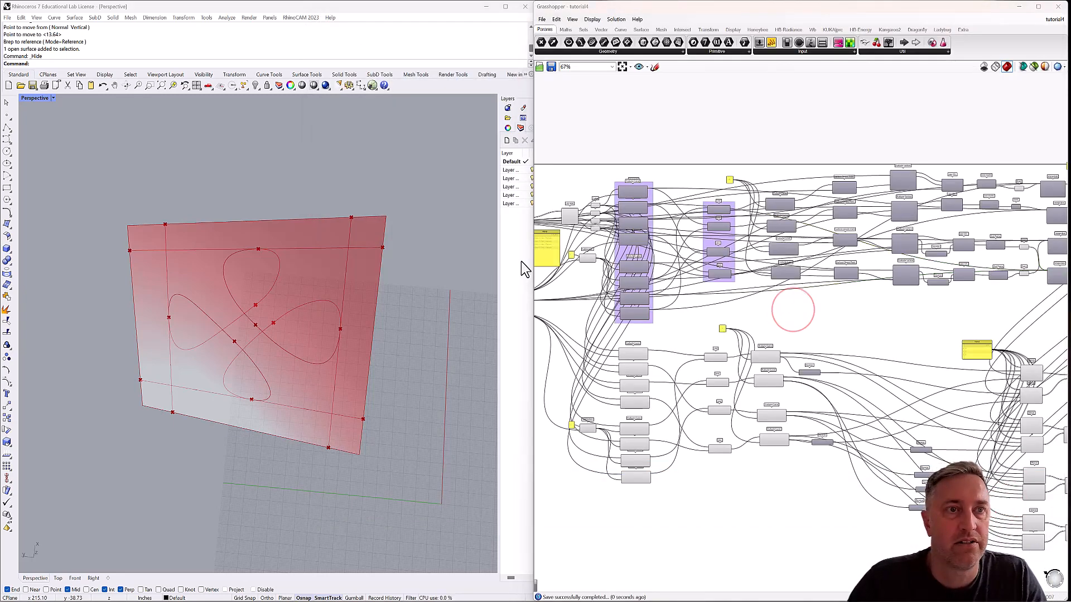
Check which panel edge the Curve parameters hold, and add an Evaluate Curve above the purple groups with its Curve input reparameterized.
{"action": "scroll", "coordinate": [641, 223], "scroll_direction": "up", "scroll_amount": 4}
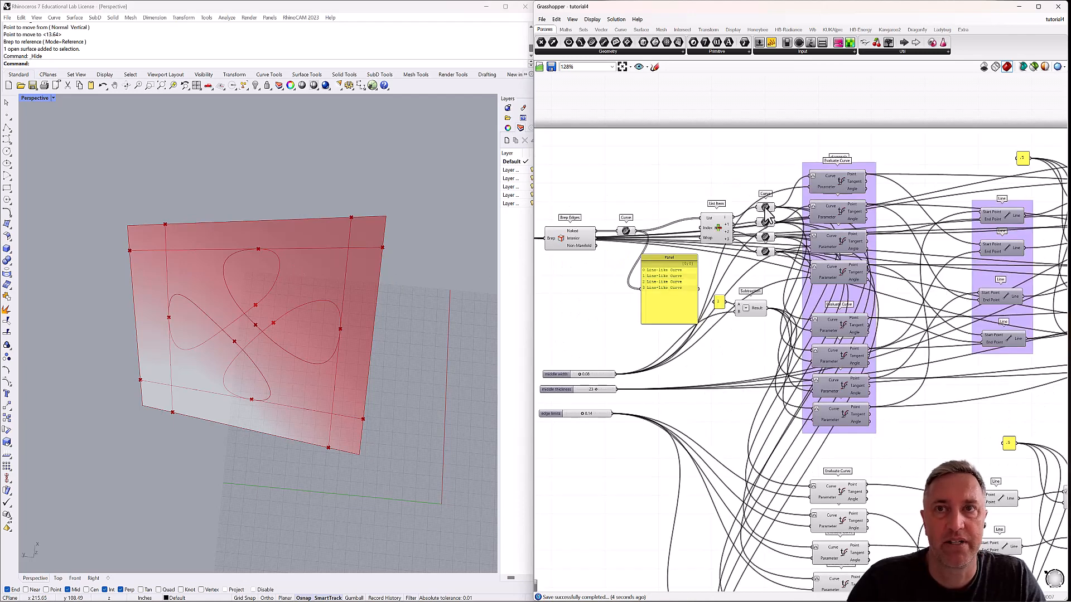
{"action": "left_click", "coordinate": [765, 222]}
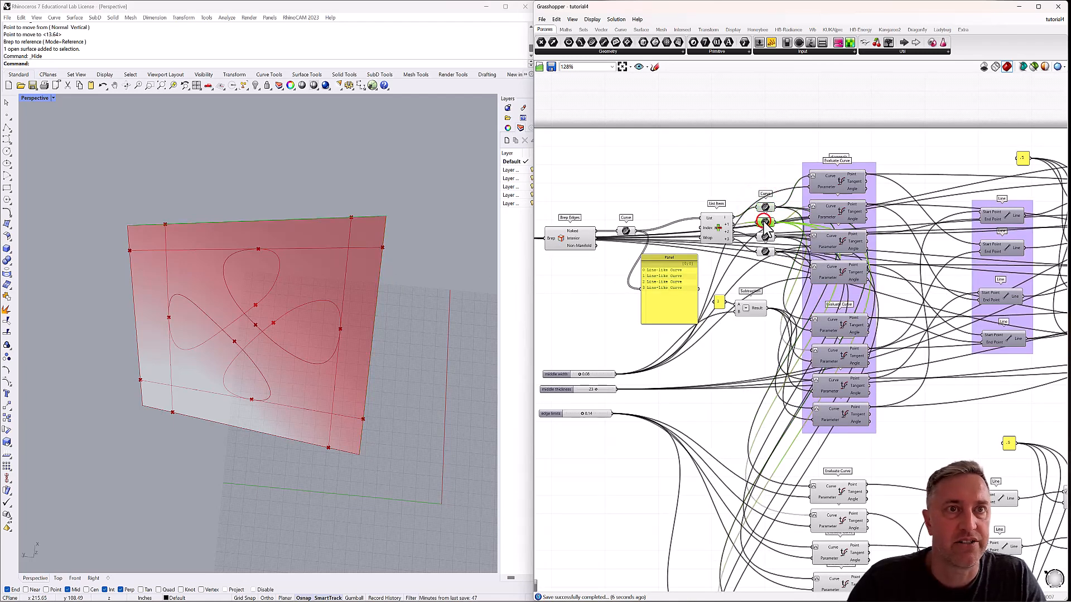
{"action": "left_click", "coordinate": [765, 236]}
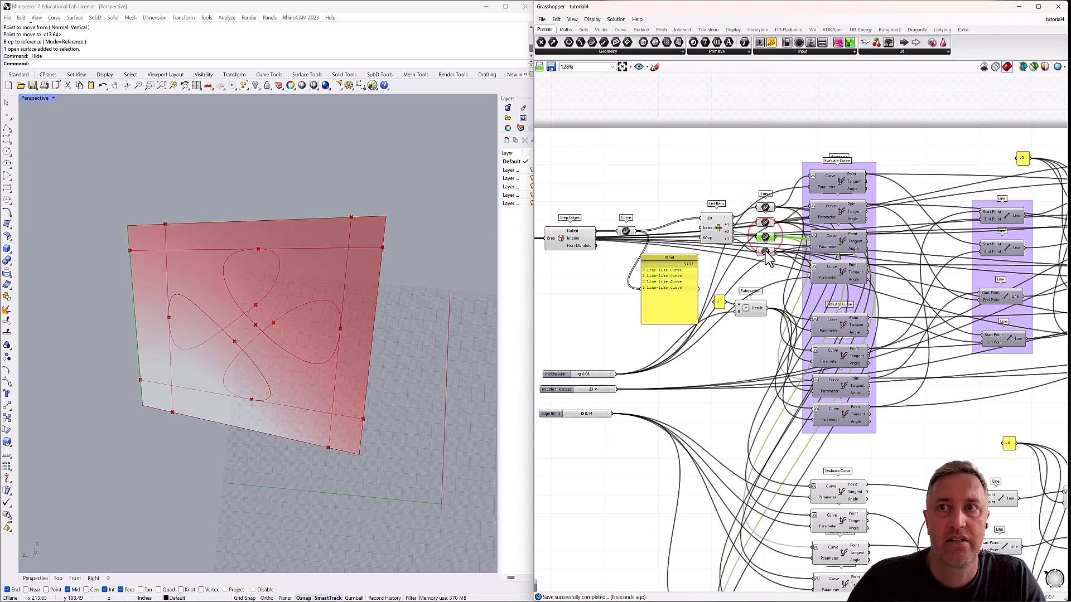
{"action": "left_click", "coordinate": [765, 252]}
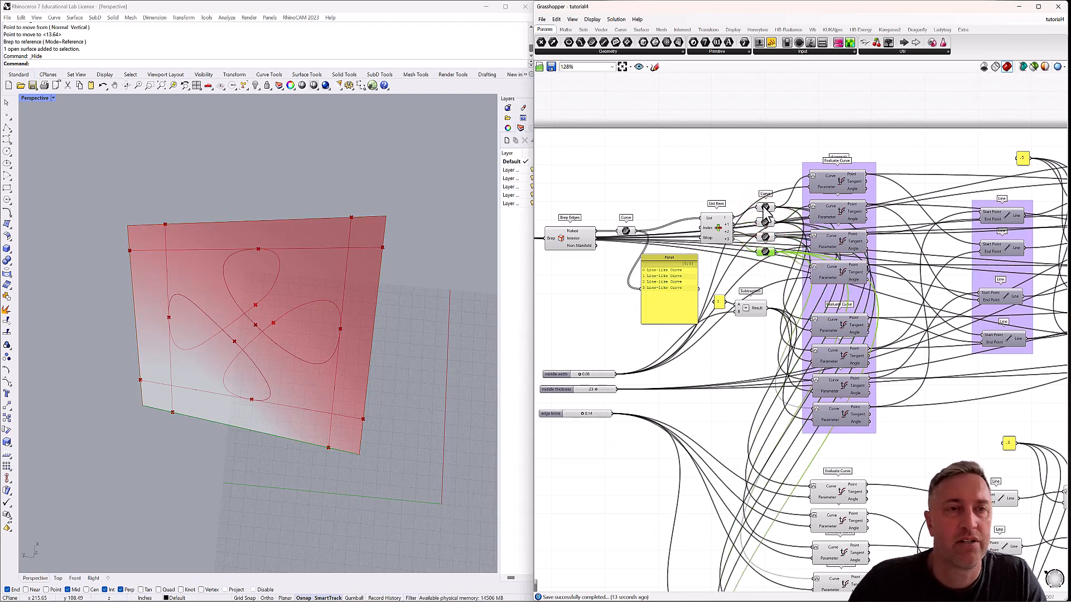
{"action": "right_click_drag", "start_coordinate": [838, 219], "coordinate": [794, 234]}
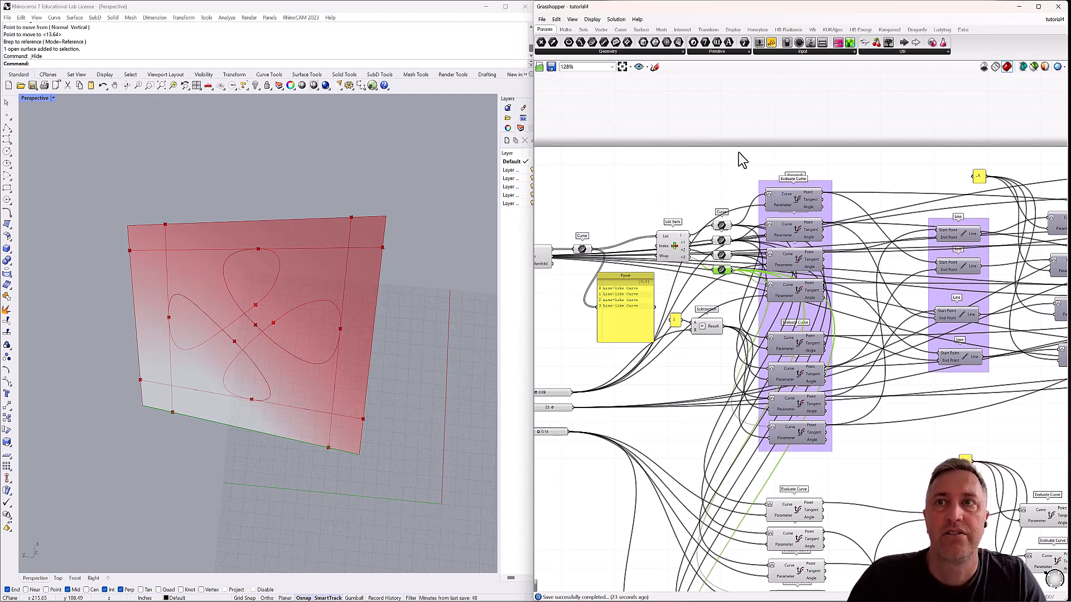
{"action": "right_click_drag", "start_coordinate": [763, 118], "coordinate": [738, 134]}
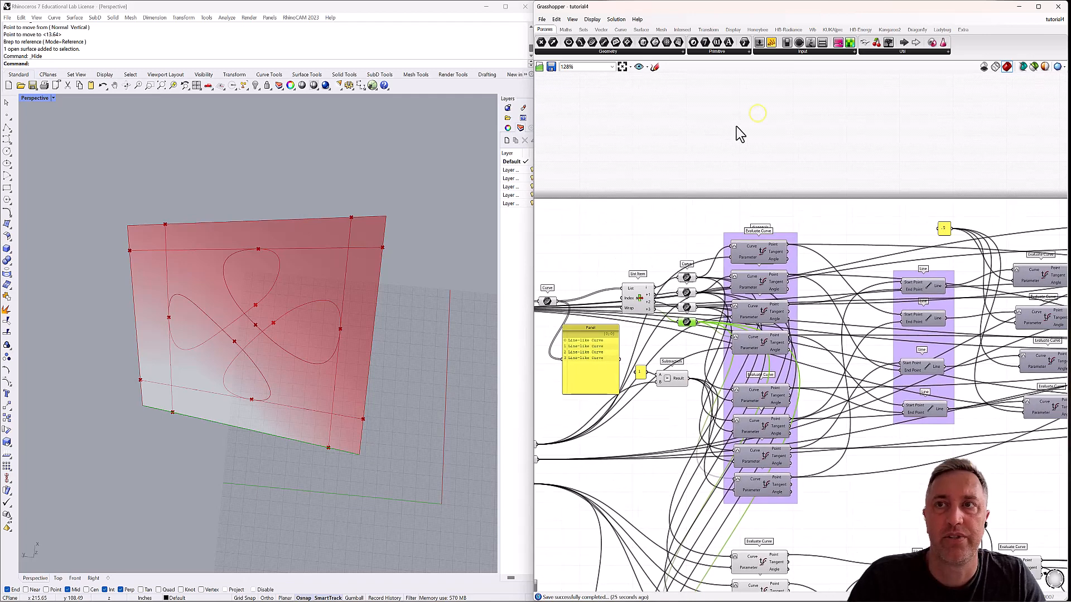
{"action": "double_click", "coordinate": [765, 112]}
{"action": "type", "text": "va"}
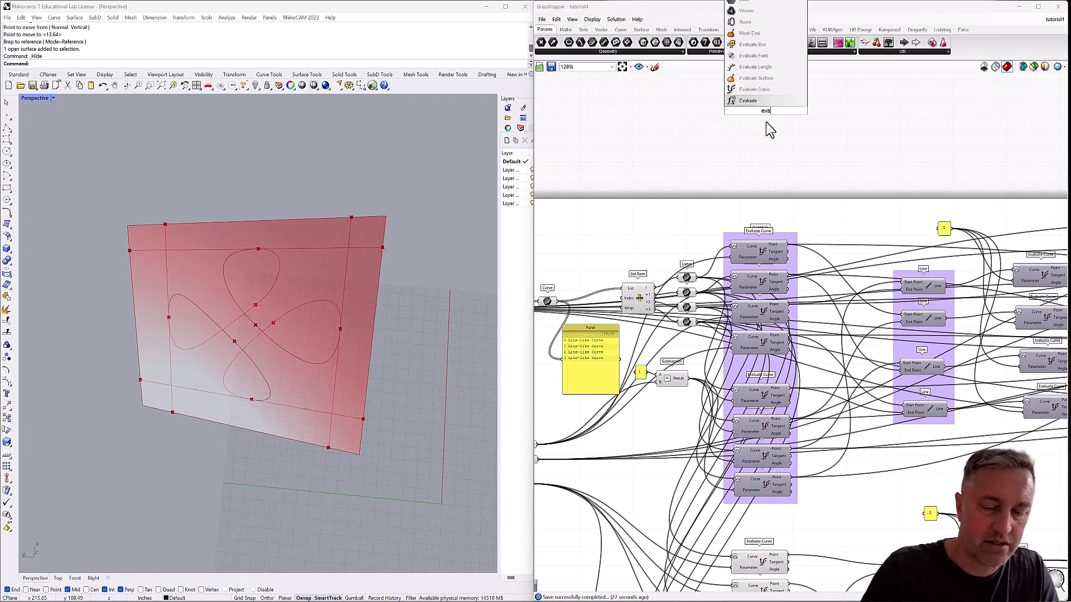
{"action": "left_click", "coordinate": [754, 89]}
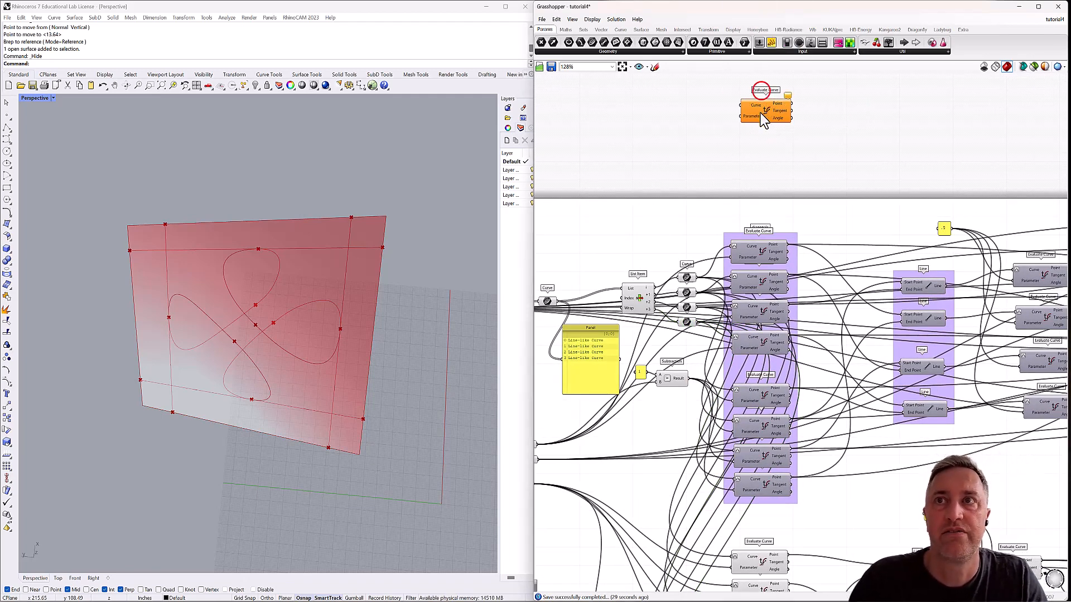
{"action": "right_click", "coordinate": [752, 122]}
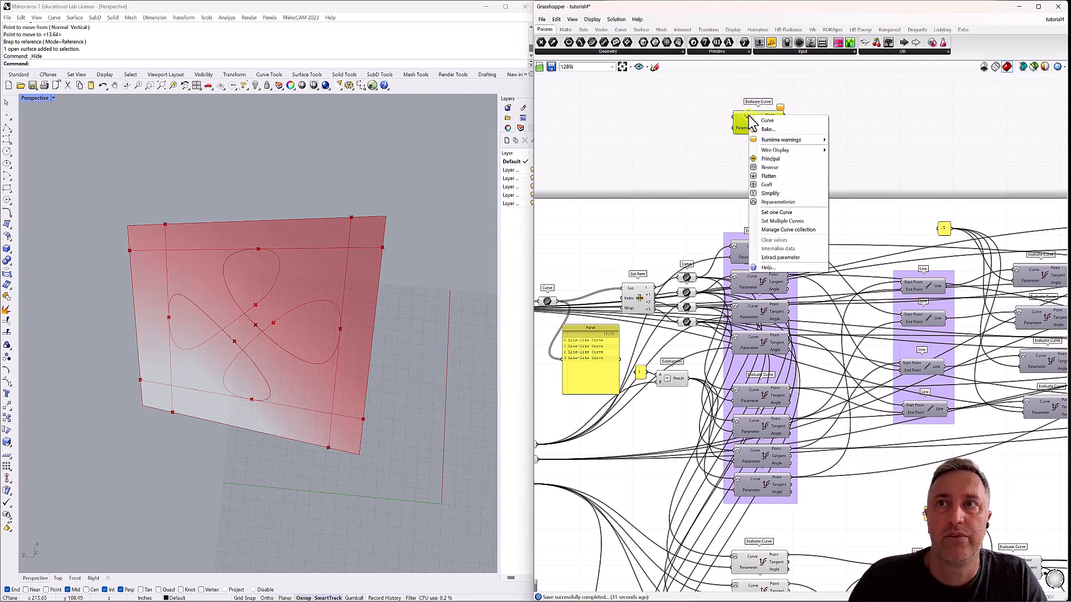
{"action": "left_click", "coordinate": [775, 202]}
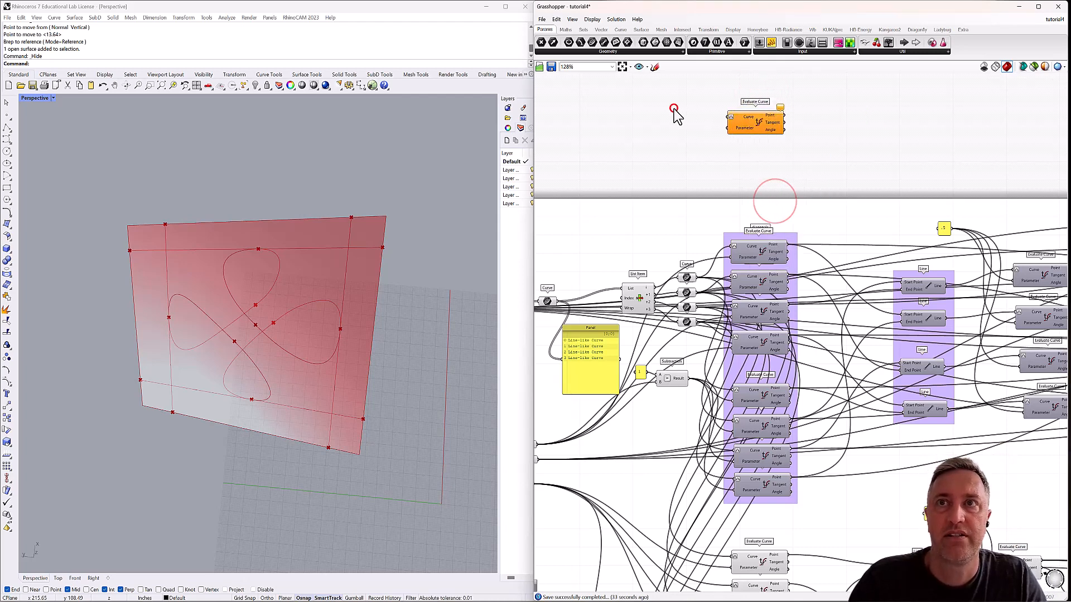
Add a Panel containing .5 and wire it into the new Evaluate Curve's Parameter input.
{"action": "double_click", "coordinate": [676, 112]}
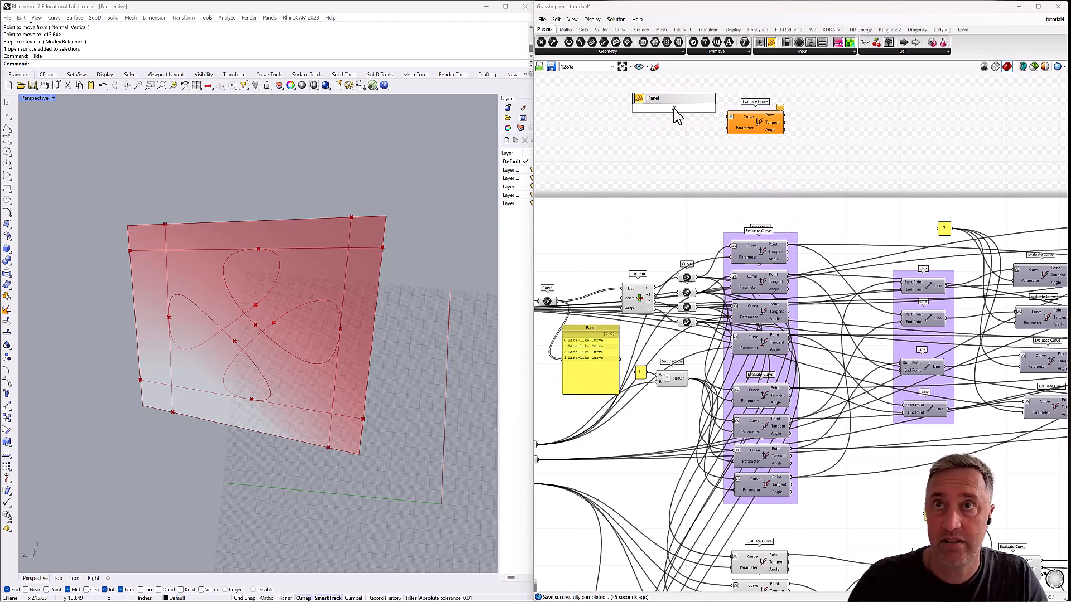
{"action": "key", "text": "Return"}
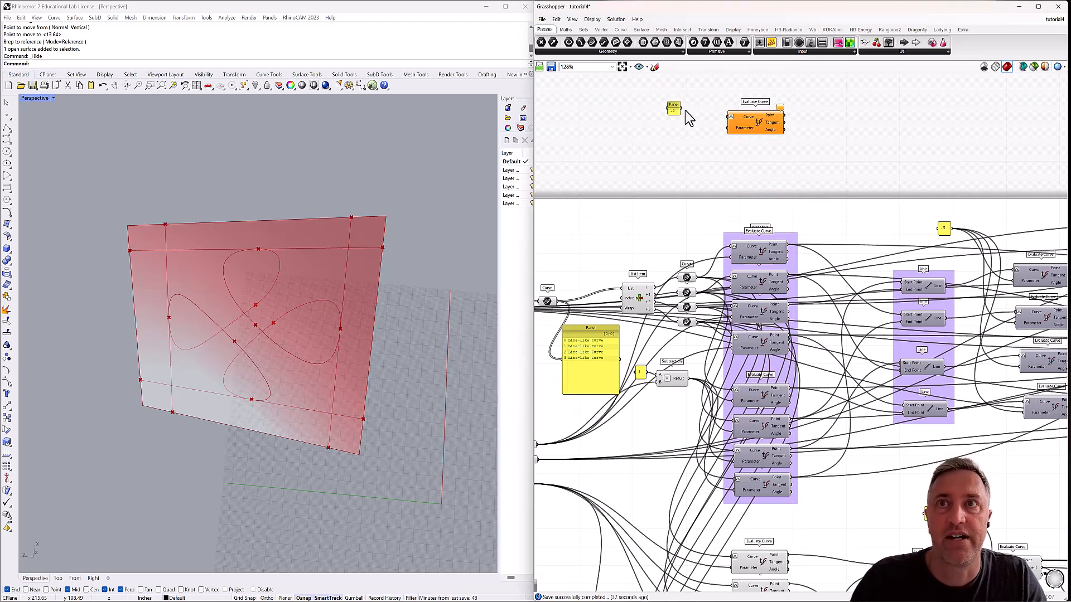
{"action": "left_click_drag", "start_coordinate": [681, 109], "coordinate": [744, 119]}
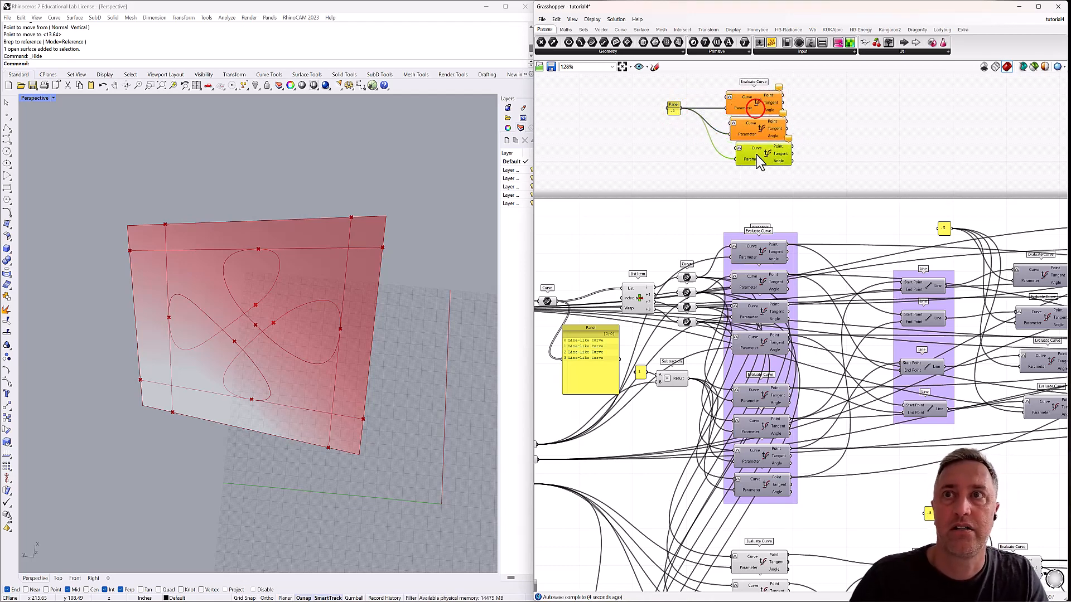
Duplicate the new Evaluate Curve into a set of four sharing the .5 Panel, and align and space them evenly in a column.
{"action": "left_click_drag", "start_coordinate": [757, 154], "coordinate": [754, 156], "text": "alt"}
{"action": "left_click_drag", "start_coordinate": [751, 104], "coordinate": [757, 191], "text": "alt"}
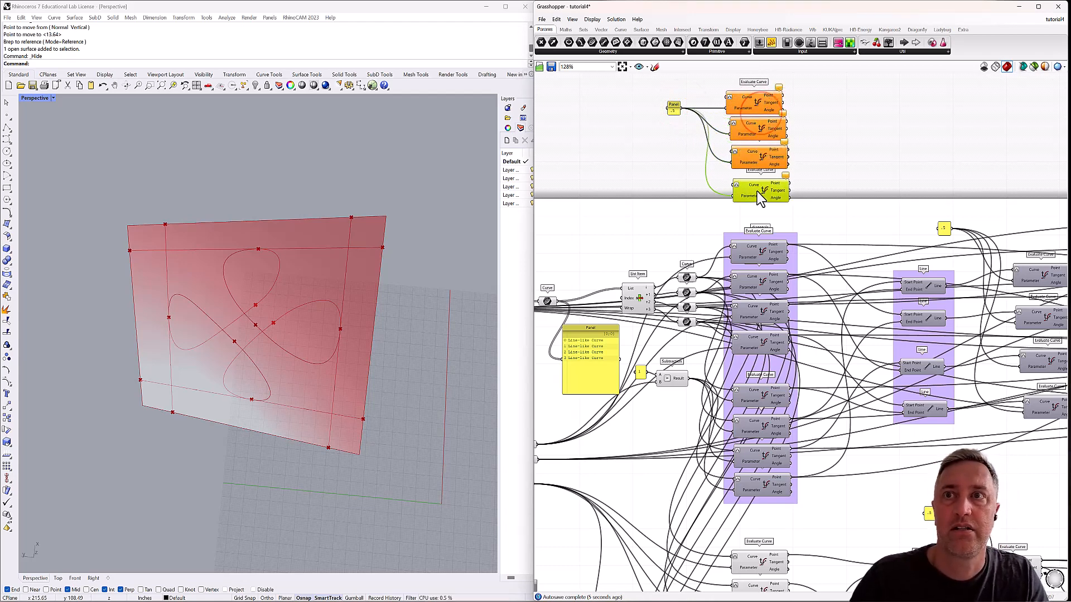
{"action": "left_click_drag", "start_coordinate": [808, 93], "coordinate": [724, 213]}
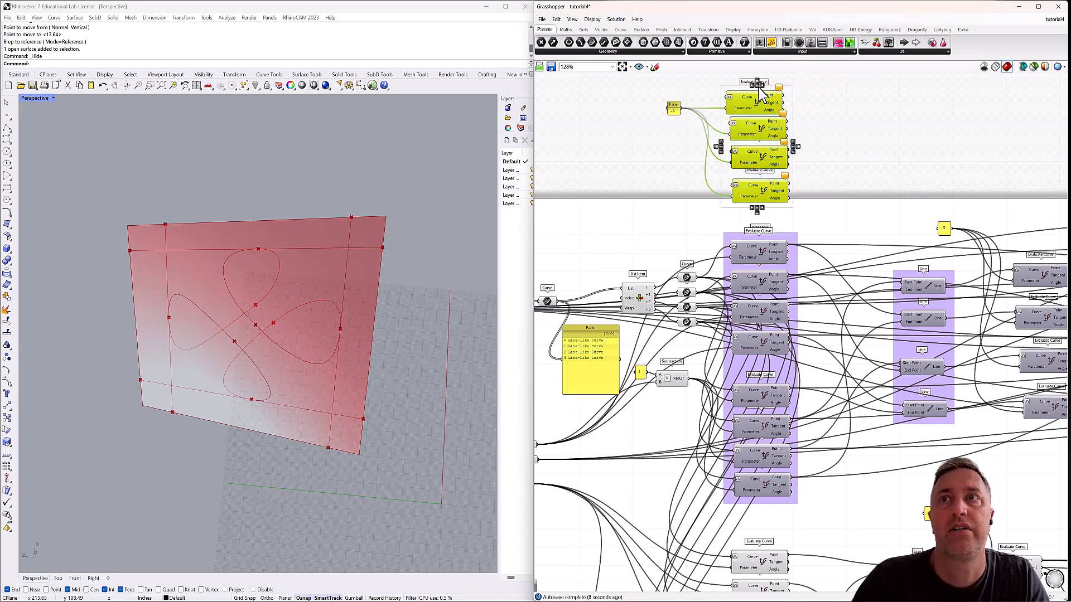
{"action": "left_click", "coordinate": [757, 86]}
{"action": "left_click", "coordinate": [759, 86]}
{"action": "left_click", "coordinate": [816, 103]}
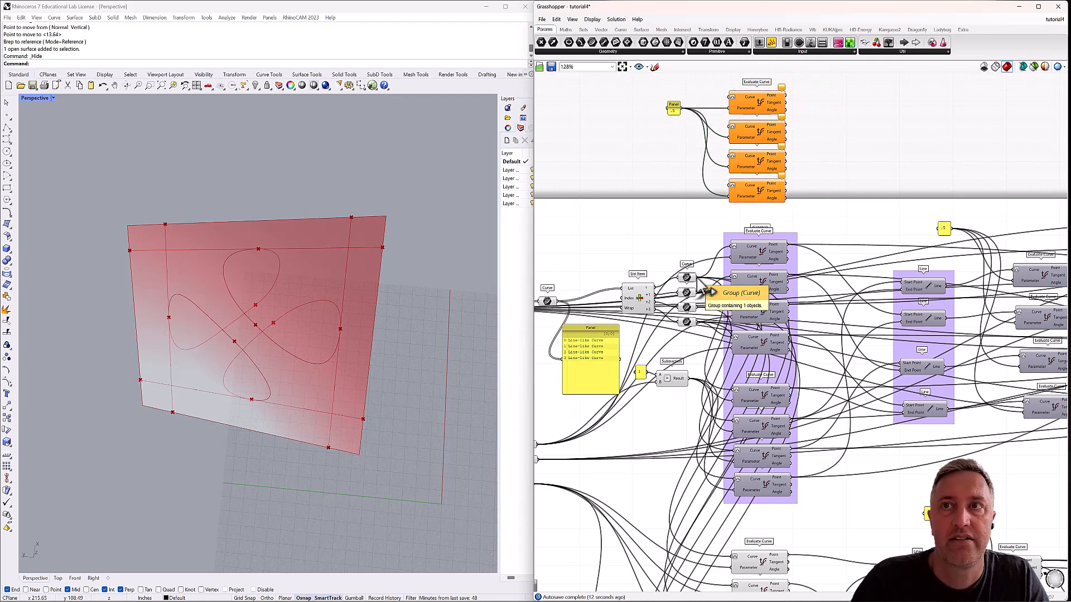
Wire the four edge Curve parameters, in order, into the Curve inputs of the four new Evaluate Curves and check their points on the panel edges.
{"action": "left_click_drag", "start_coordinate": [694, 277], "coordinate": [733, 103]}
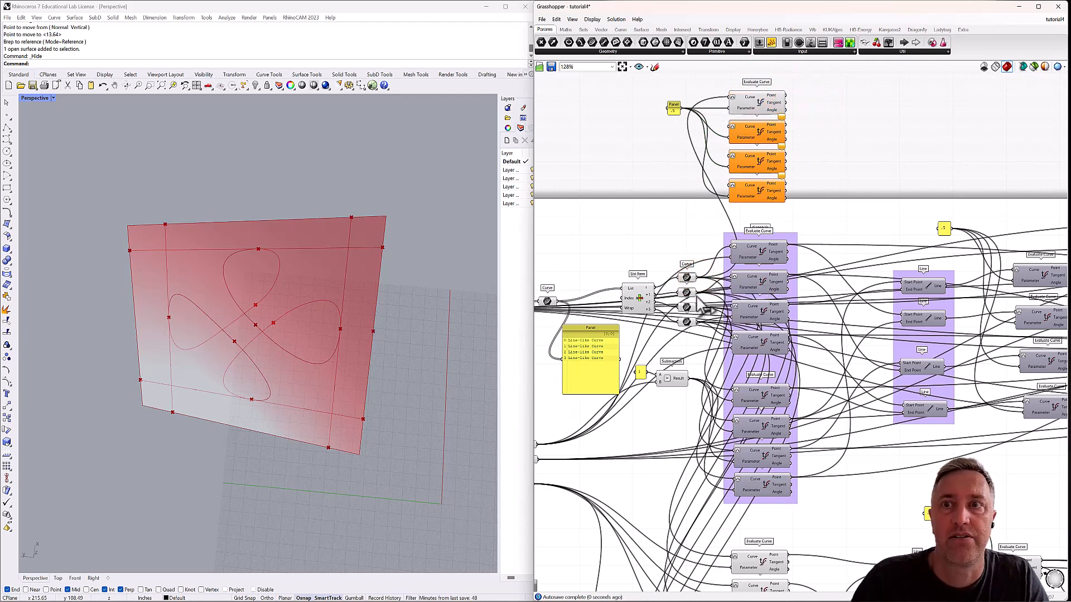
{"action": "left_click_drag", "start_coordinate": [695, 292], "coordinate": [732, 127]}
{"action": "left_click_drag", "start_coordinate": [696, 306], "coordinate": [732, 160]}
{"action": "left_click_drag", "start_coordinate": [686, 322], "coordinate": [732, 189]}
{"action": "left_click_drag", "start_coordinate": [807, 91], "coordinate": [724, 218]}
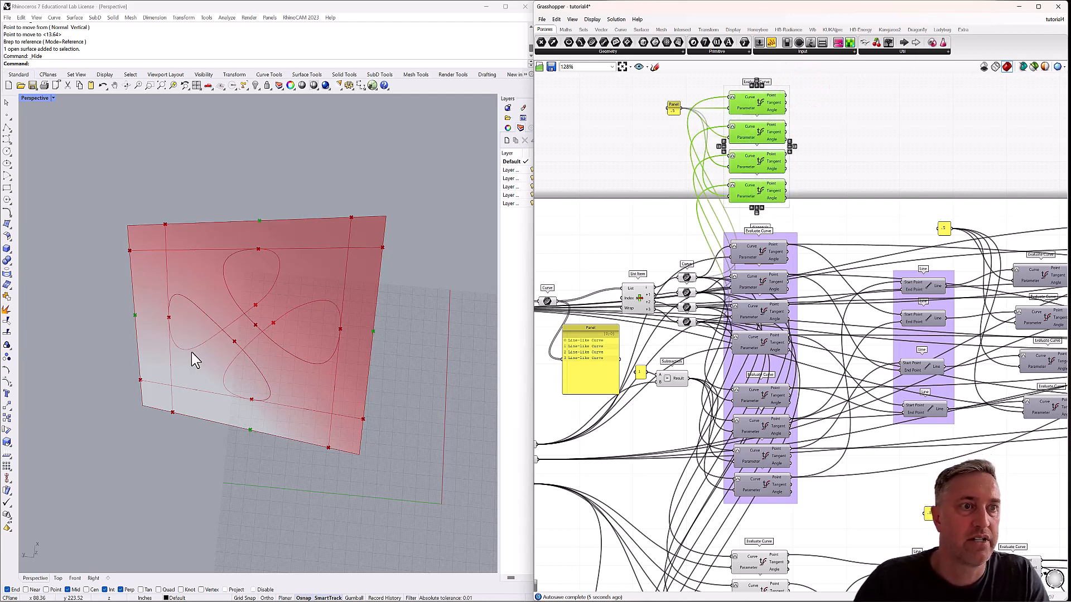
{"action": "scroll", "coordinate": [754, 209], "scroll_direction": "down", "scroll_amount": 5}
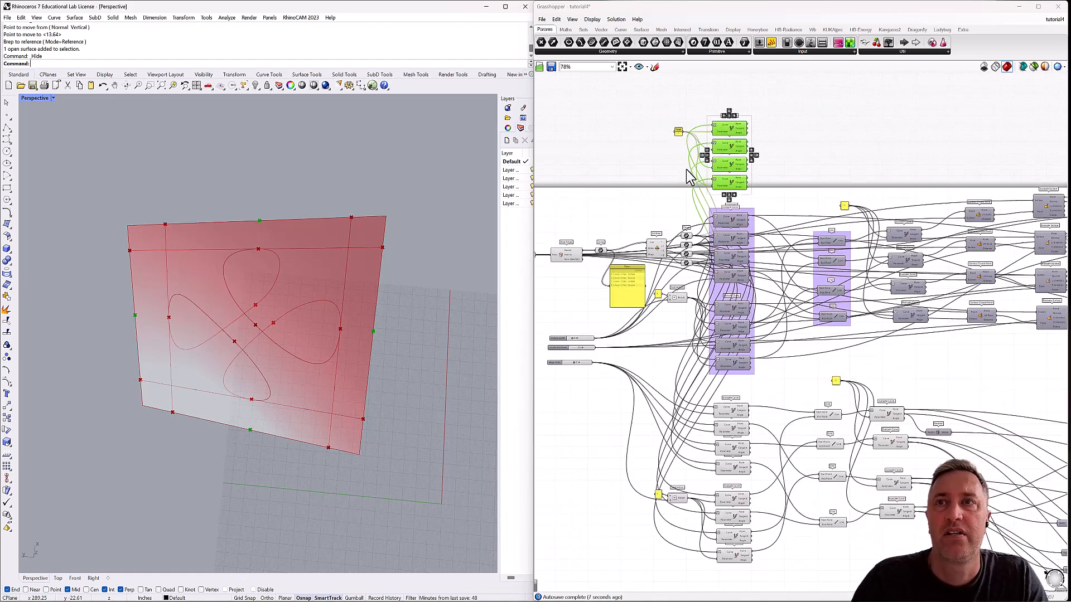
{"action": "right_click_drag", "start_coordinate": [754, 210], "coordinate": [681, 184]}
{"action": "scroll", "coordinate": [678, 190], "scroll_direction": "down", "scroll_amount": 2}
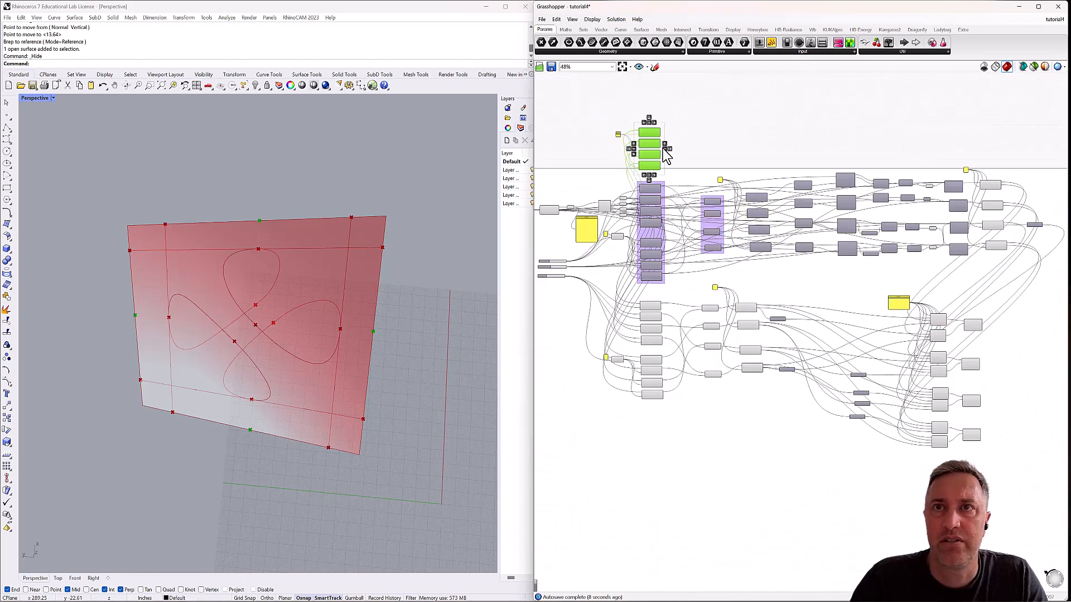
Move the four edge-midpoint Evaluate Curves and their .5 Panel to the free canvas area below the rest of the definition.
{"action": "left_click_drag", "start_coordinate": [689, 106], "coordinate": [767, 507]}
{"action": "left_click", "coordinate": [745, 435]}
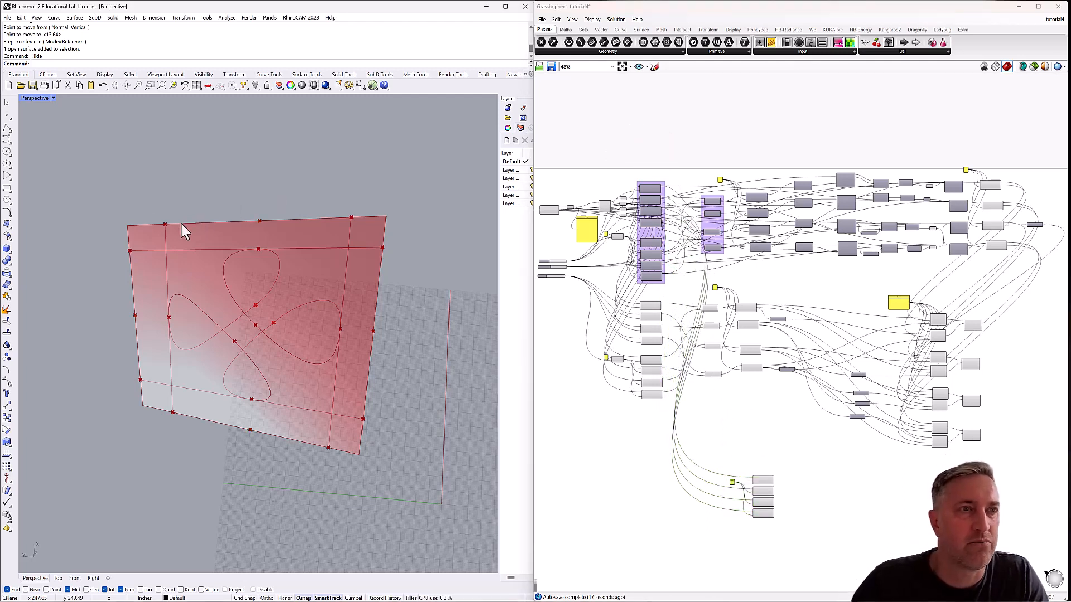
{"action": "scroll", "coordinate": [126, 226], "scroll_direction": "up", "scroll_amount": 4}
{"action": "scroll", "coordinate": [136, 223], "scroll_direction": "down", "scroll_amount": 4}
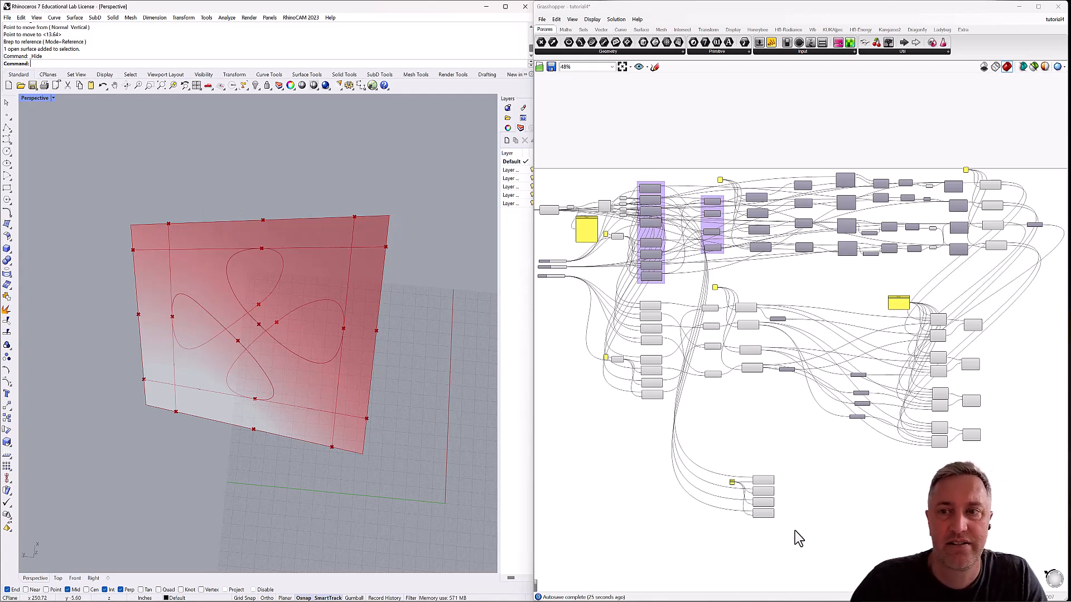
Add an End Points component in the empty canvas area above the purple groups.
{"action": "scroll", "coordinate": [758, 543], "scroll_direction": "up", "scroll_amount": 3}
{"action": "scroll", "coordinate": [718, 330], "scroll_direction": "up", "scroll_amount": 3}
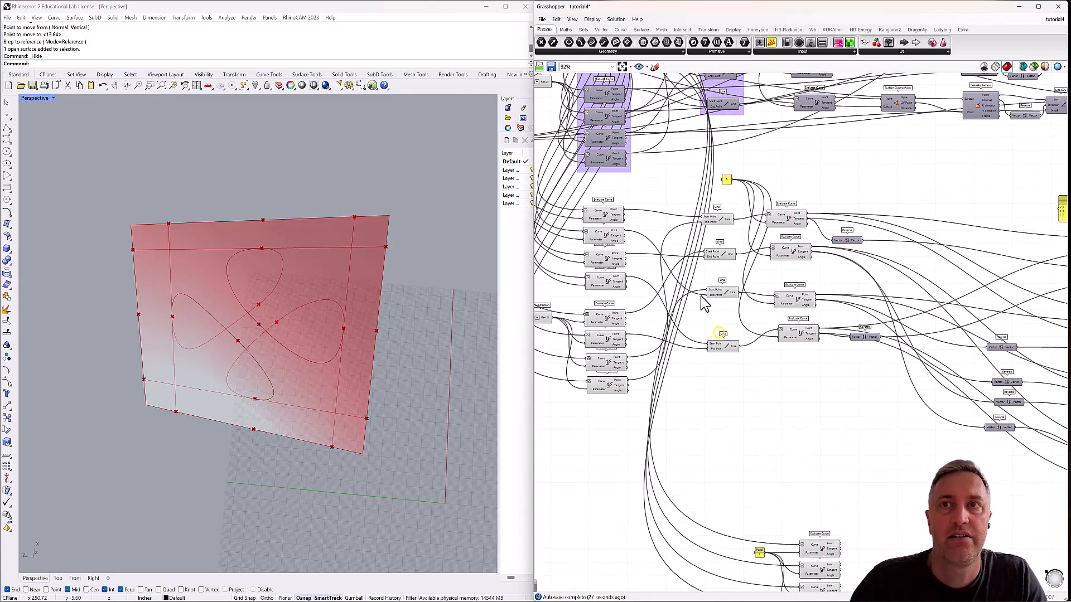
{"action": "right_click_drag", "start_coordinate": [692, 243], "coordinate": [775, 374]}
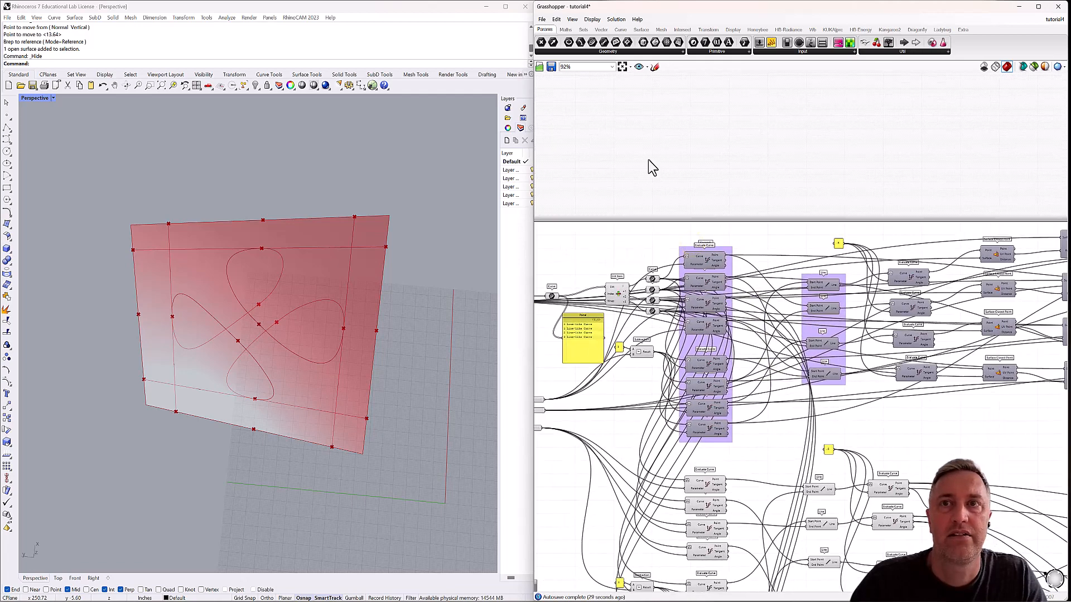
{"action": "left_click", "coordinate": [659, 153]}
{"action": "double_click", "coordinate": [660, 154]}
{"action": "type", "text": "end"}
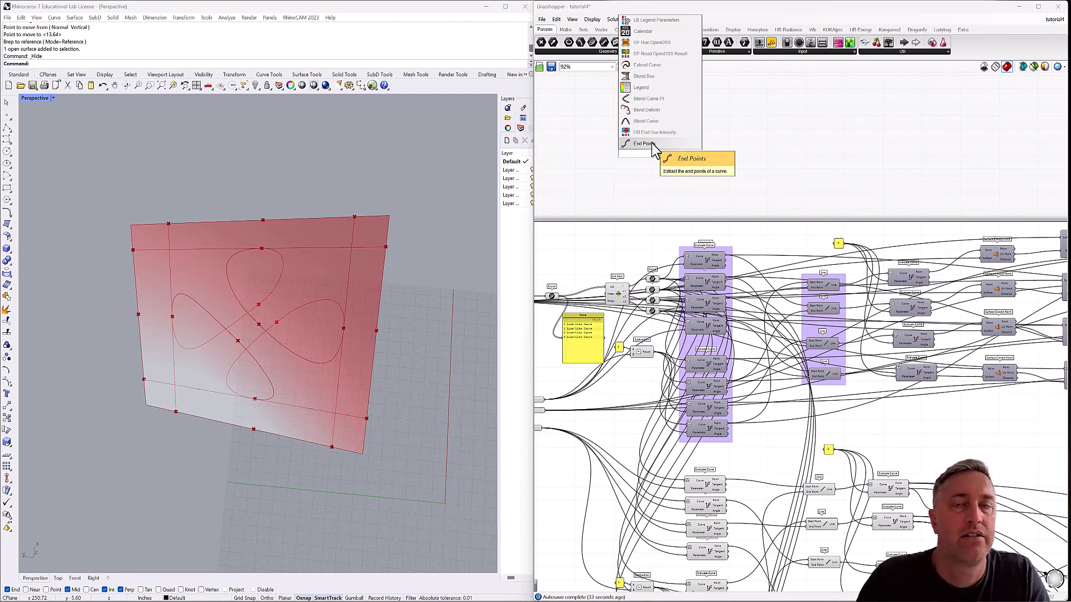
{"action": "left_click", "coordinate": [651, 143]}
{"action": "left_click_drag", "start_coordinate": [669, 156], "coordinate": [692, 124]}
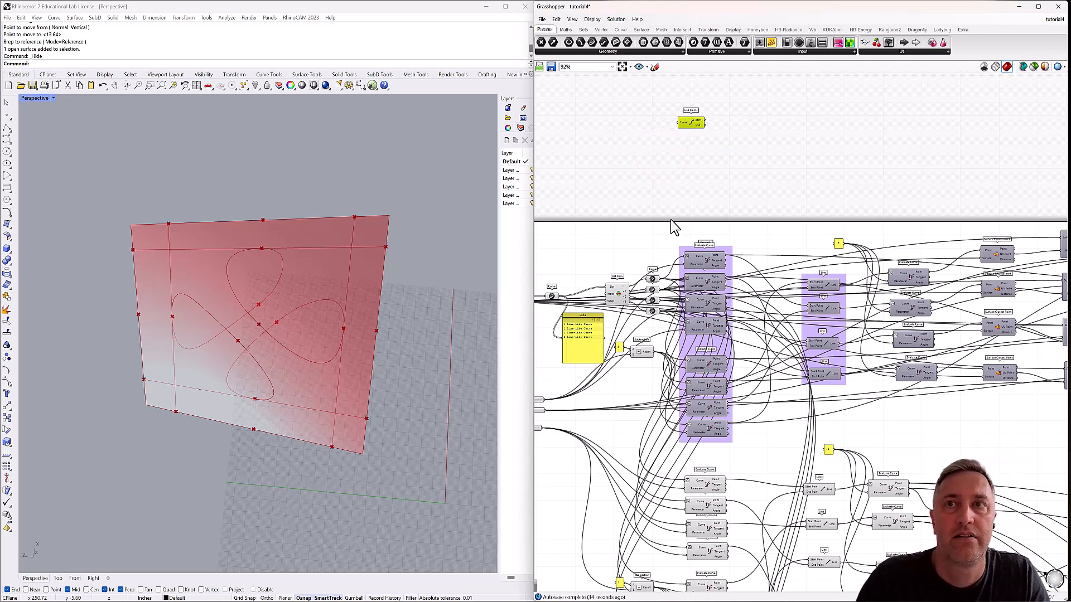
Duplicate the End Points component into a set of four, and align and space them evenly in a column.
{"action": "left_click", "coordinate": [694, 122]}
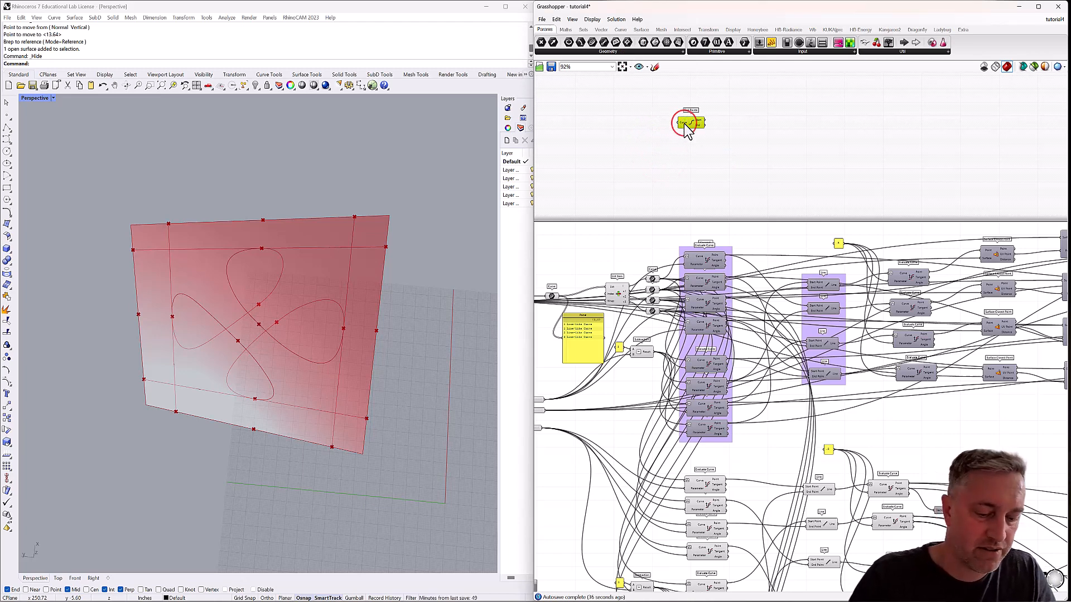
{"action": "left_click_drag", "start_coordinate": [698, 122], "coordinate": [696, 185]}
{"action": "key", "text": "ctrl+v"}
{"action": "key", "text": "ctrl+v"}
{"action": "left_click_drag", "start_coordinate": [727, 100], "coordinate": [665, 204]}
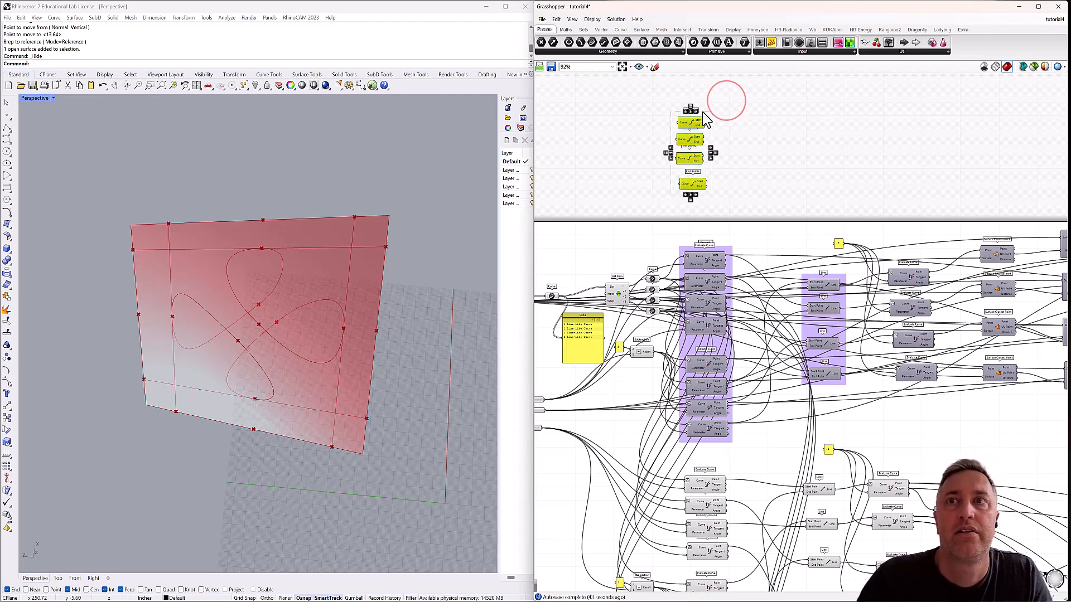
{"action": "left_click", "coordinate": [691, 111]}
{"action": "left_click", "coordinate": [737, 111]}
Wire the four edge Curve parameters, in order, into the Curve inputs of the four End Points components.
{"action": "scroll", "coordinate": [657, 227], "scroll_direction": "up", "scroll_amount": 1}
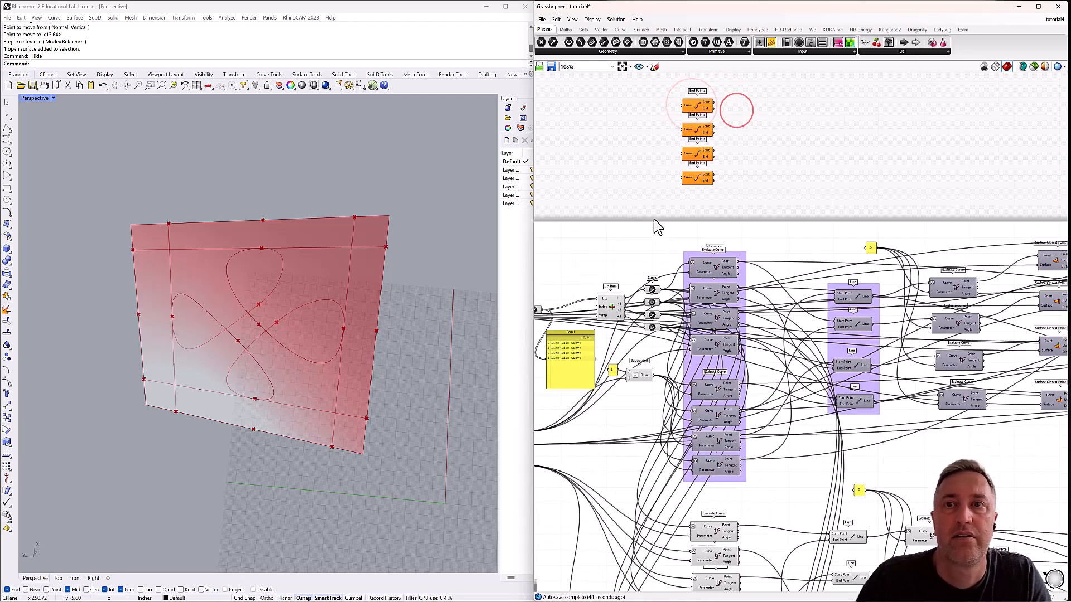
{"action": "left_click_drag", "start_coordinate": [663, 298], "coordinate": [683, 105]}
{"action": "left_click_drag", "start_coordinate": [663, 313], "coordinate": [683, 129]}
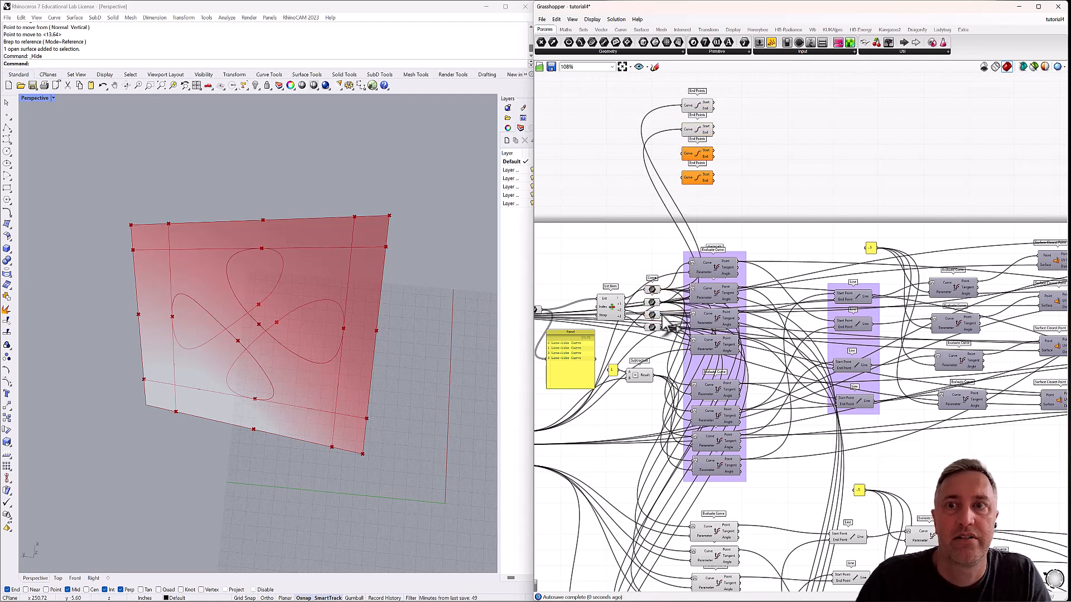
{"action": "left_click_drag", "start_coordinate": [663, 316], "coordinate": [683, 153]}
{"action": "left_click_drag", "start_coordinate": [662, 328], "coordinate": [683, 177]}
Move the four End Points components below the definition and arrange them just above the midpoint Evaluate Curves.
{"action": "scroll", "coordinate": [738, 129], "scroll_direction": "down", "scroll_amount": 3}
{"action": "left_click_drag", "start_coordinate": [748, 100], "coordinate": [831, 549]}
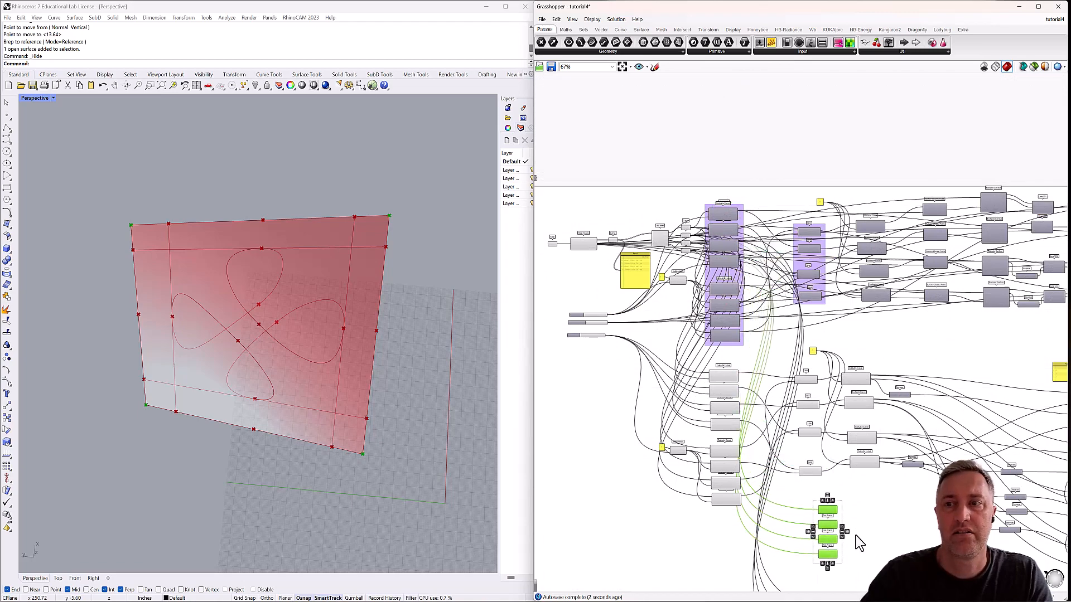
{"action": "right_click_drag", "start_coordinate": [877, 523], "coordinate": [806, 298]}
{"action": "left_click_drag", "start_coordinate": [758, 304], "coordinate": [809, 341]}
{"action": "left_click_drag", "start_coordinate": [844, 308], "coordinate": [756, 455]}
{"action": "left_click_drag", "start_coordinate": [803, 397], "coordinate": [791, 447]}
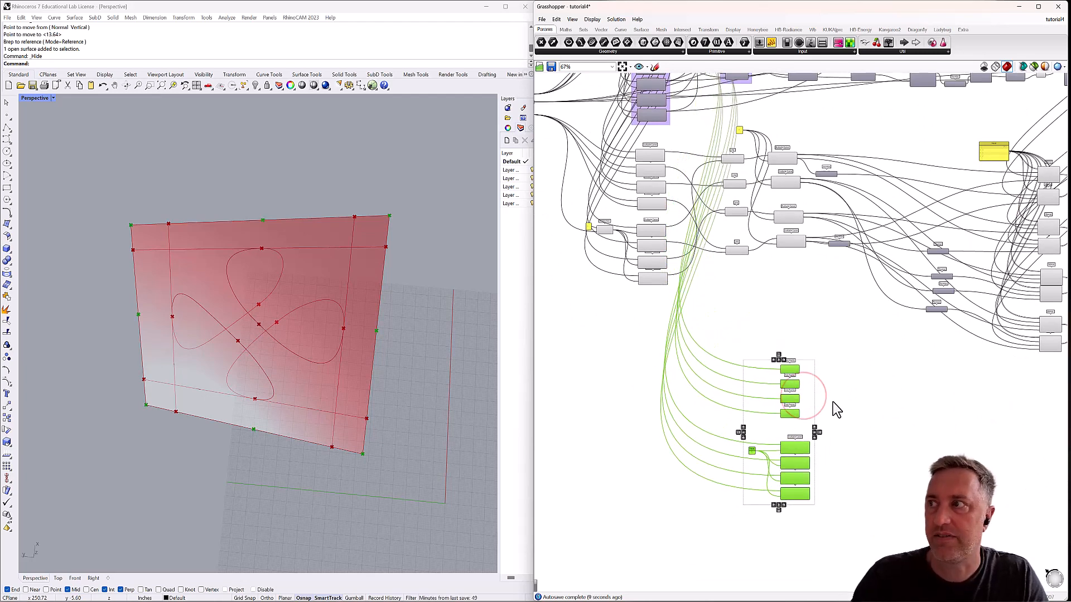
{"action": "left_click", "coordinate": [841, 387]}
{"action": "left_click_drag", "start_coordinate": [823, 346], "coordinate": [796, 395]}
{"action": "left_click", "coordinate": [853, 409]}
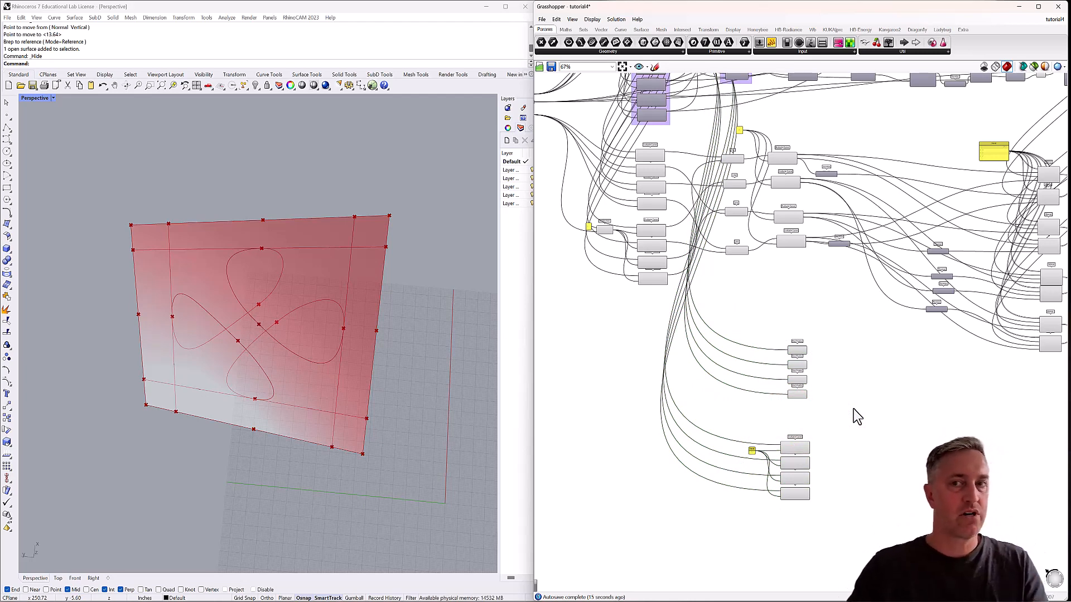
Add a Point parameter beside the End Points column and wire the second End Points' End output into it.
{"action": "scroll", "coordinate": [166, 258], "scroll_direction": "up", "scroll_amount": 2}
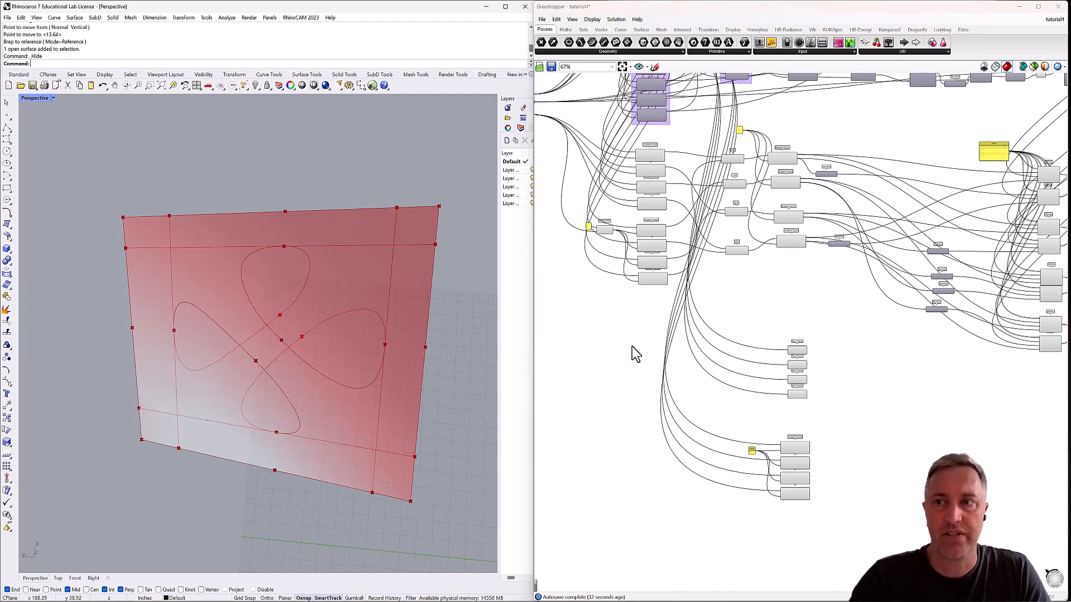
{"action": "scroll", "coordinate": [801, 383], "scroll_direction": "up", "scroll_amount": 4}
{"action": "left_click", "coordinate": [831, 335]}
{"action": "double_click", "coordinate": [831, 335]}
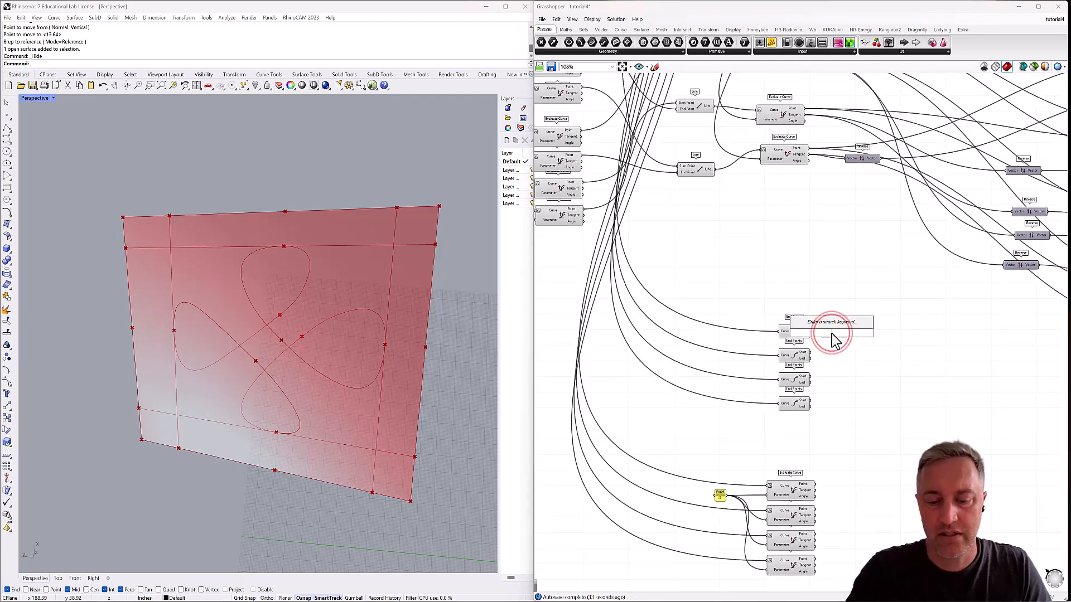
{"action": "type", "text": "point"}
{"action": "key", "text": "Return"}
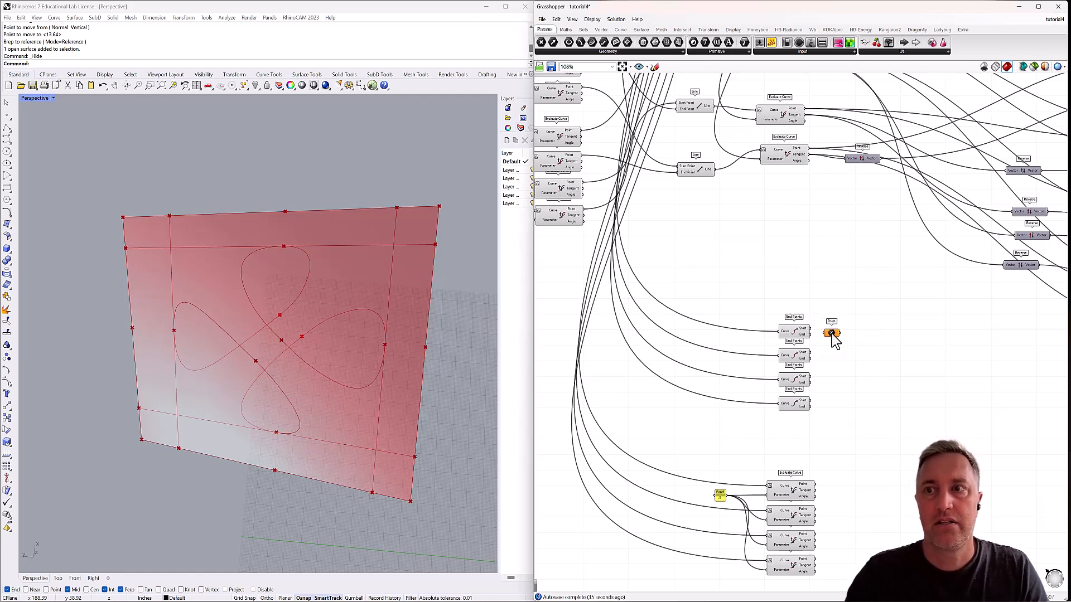
{"action": "left_click", "coordinate": [796, 332]}
{"action": "left_click", "coordinate": [798, 356]}
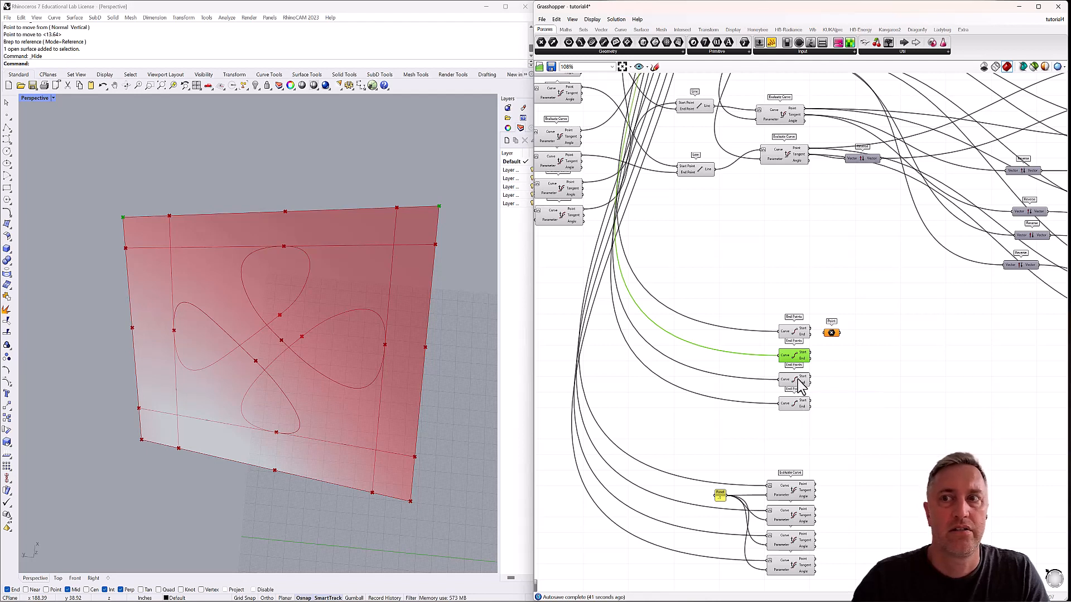
{"action": "left_click_drag", "start_coordinate": [809, 354], "coordinate": [888, 364]}
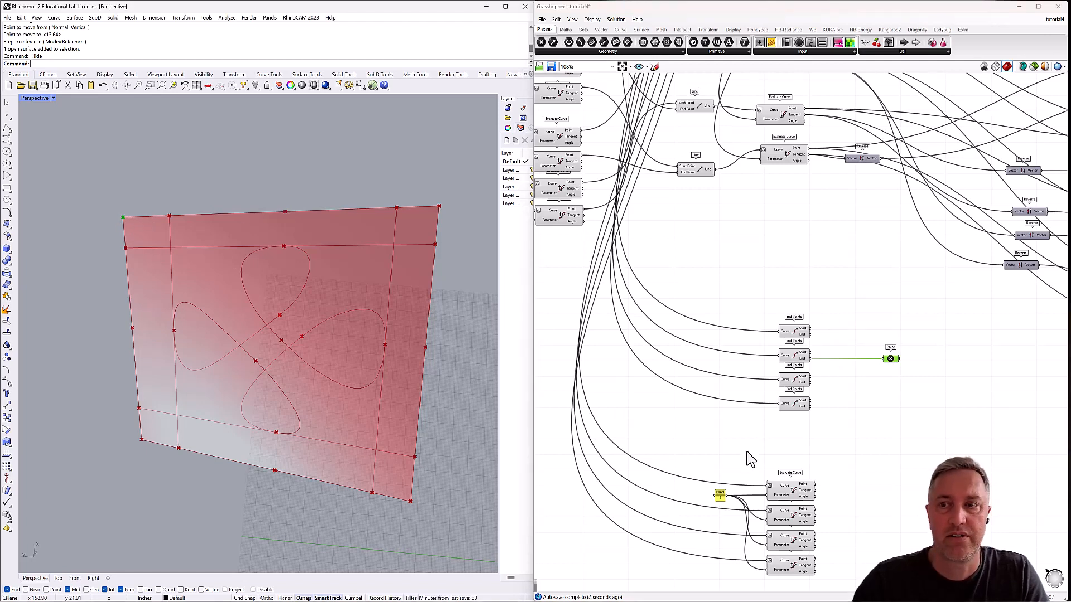
Add a Line from the corner Point parameter to the Point output of the second midpoint Evaluate Curve.
{"action": "left_click", "coordinate": [788, 494]}
{"action": "left_click", "coordinate": [790, 516]}
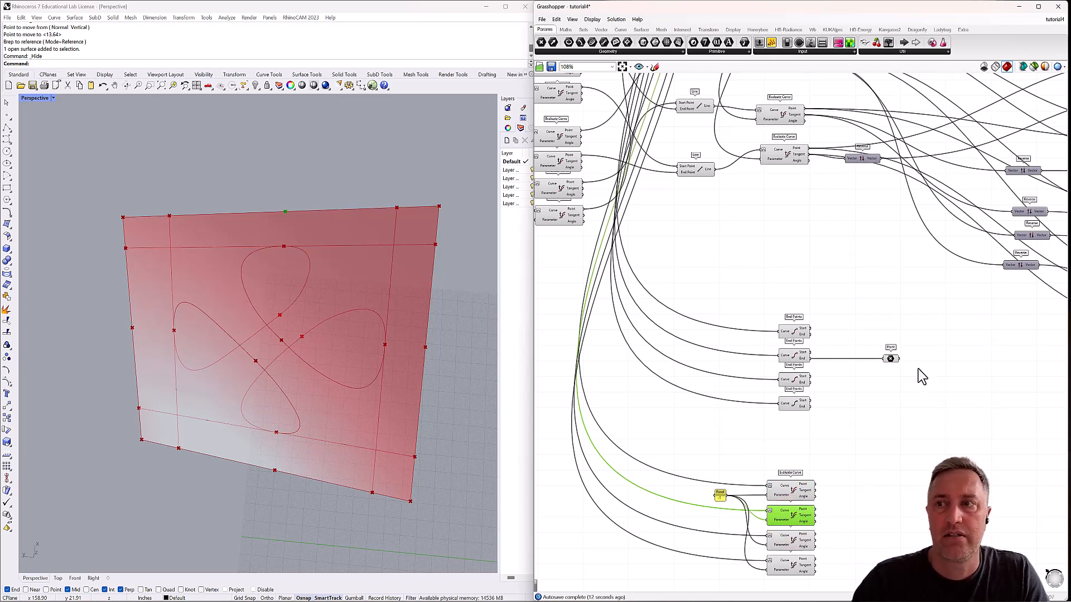
{"action": "double_click", "coordinate": [942, 366]}
{"action": "type", "text": "line"}
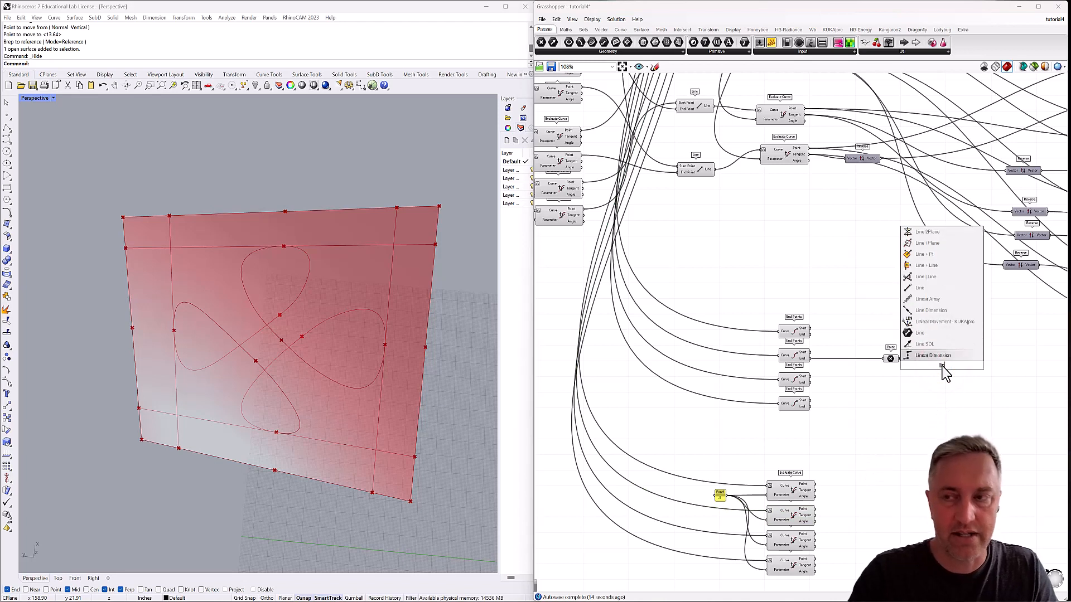
{"action": "left_click", "coordinate": [920, 355]}
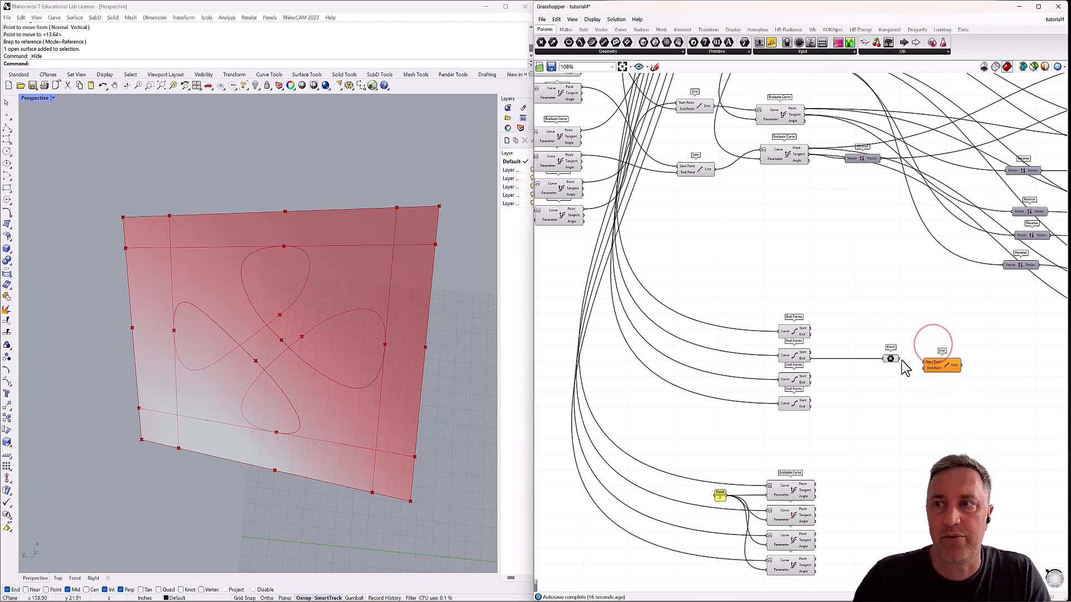
{"action": "left_click_drag", "start_coordinate": [900, 358], "coordinate": [940, 360]}
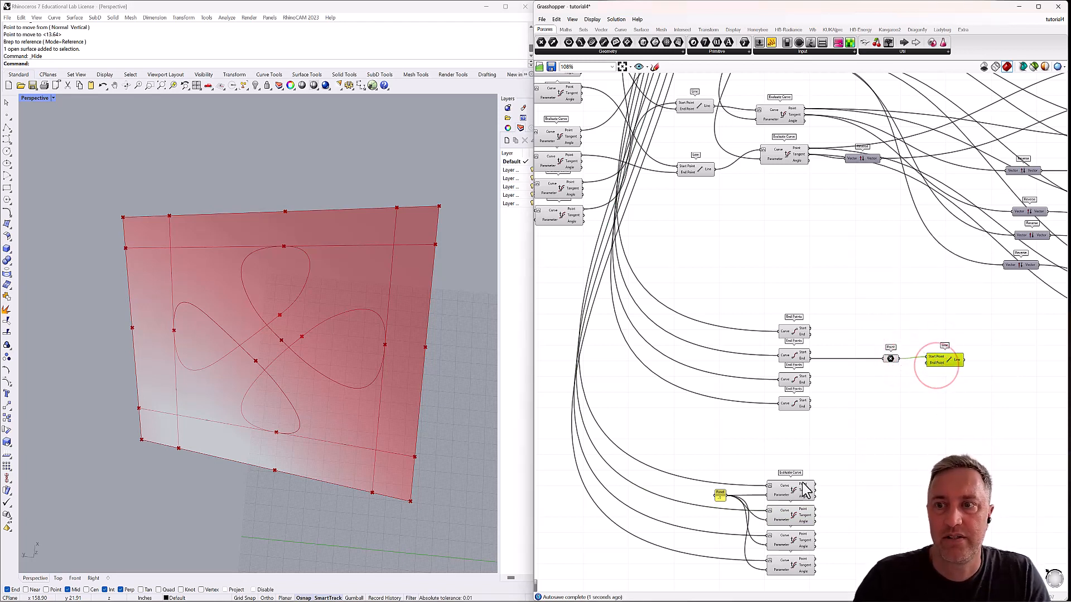
{"action": "left_click", "coordinate": [794, 520]}
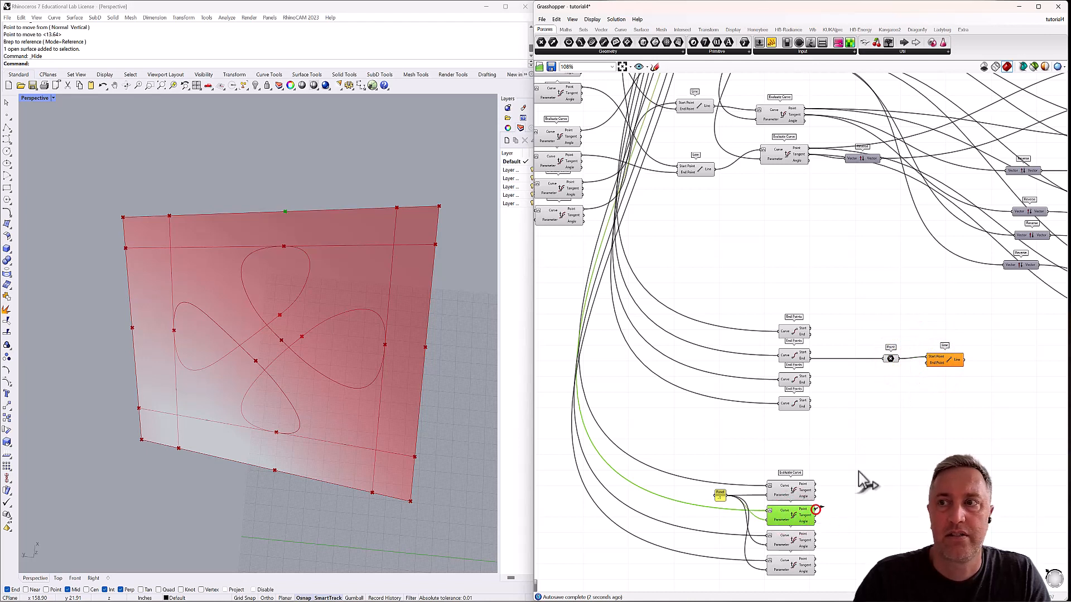
{"action": "left_click_drag", "start_coordinate": [815, 509], "coordinate": [930, 363]}
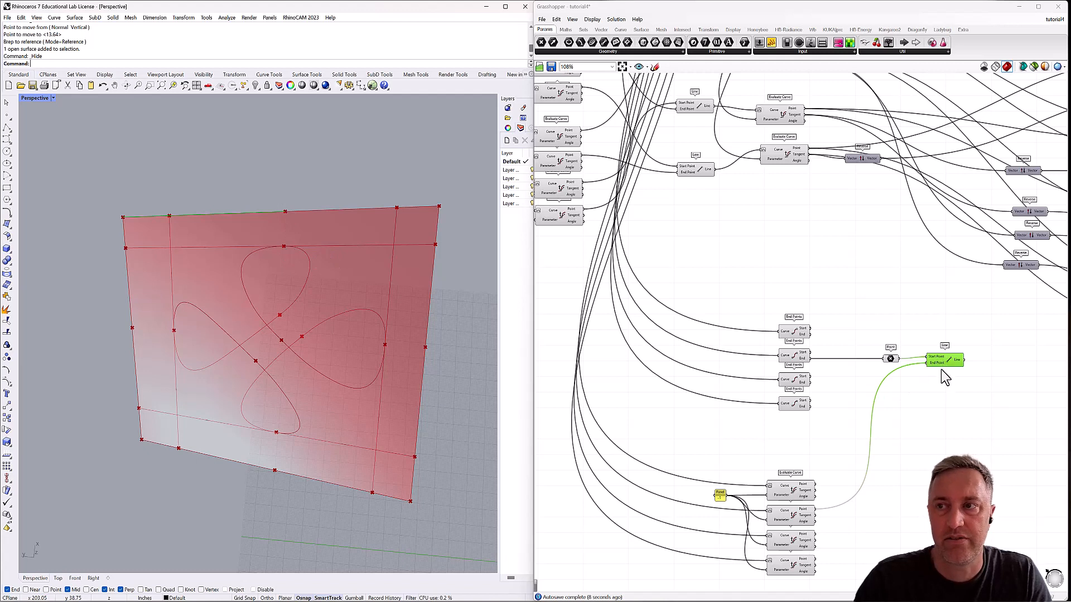
Add a second Line below the first and wire the second midpoint Evaluate Curve's Point into its Start Point.
{"action": "double_click", "coordinate": [937, 398]}
{"action": "type", "text": "line"}
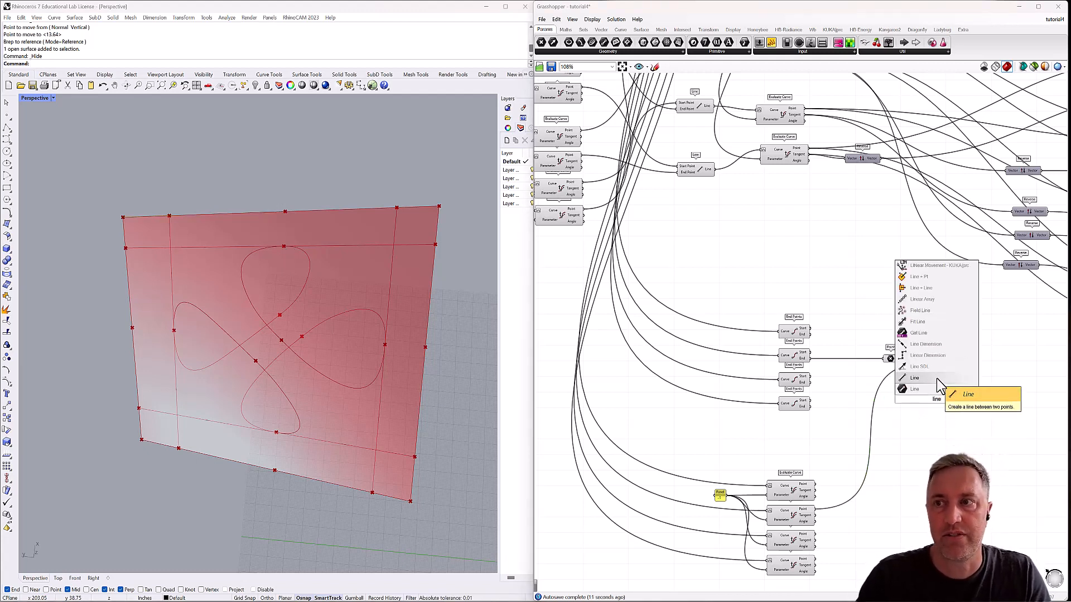
{"action": "left_click", "coordinate": [936, 378]}
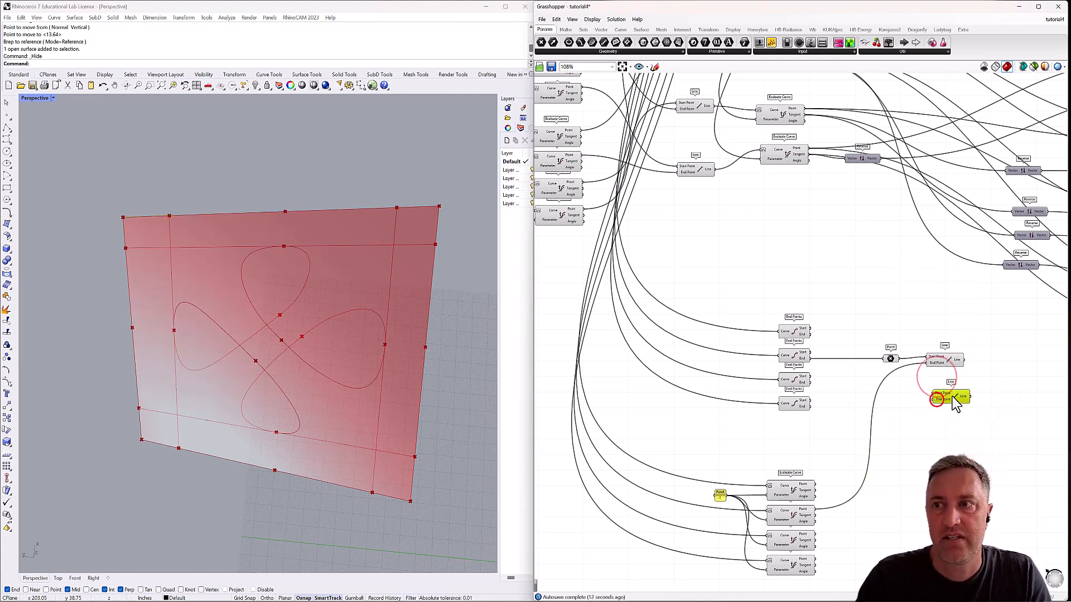
{"action": "left_click_drag", "start_coordinate": [952, 397], "coordinate": [951, 391]}
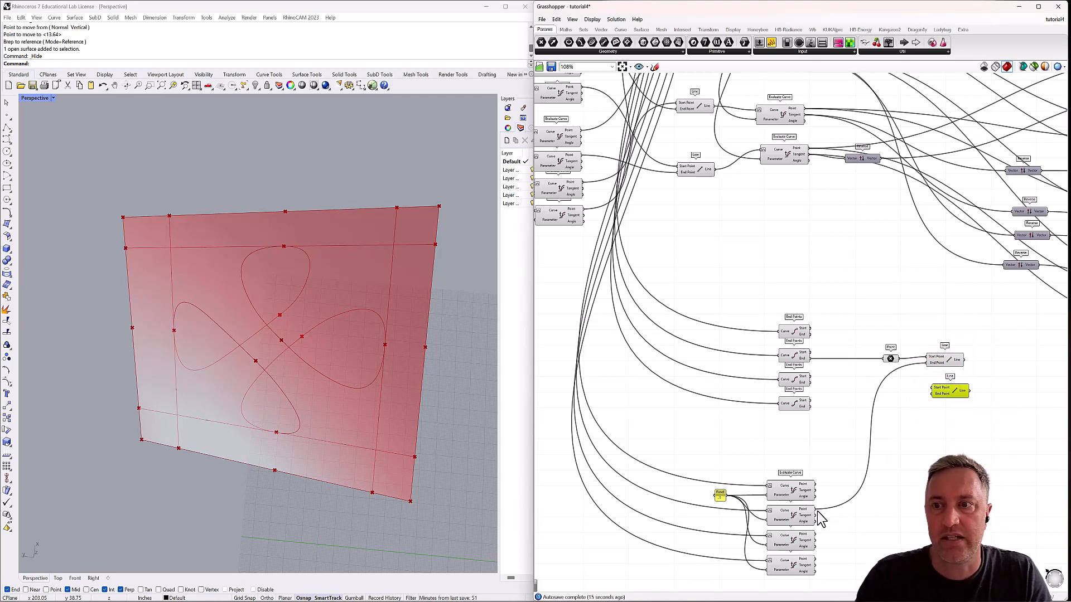
{"action": "left_click_drag", "start_coordinate": [816, 510], "coordinate": [943, 390]}
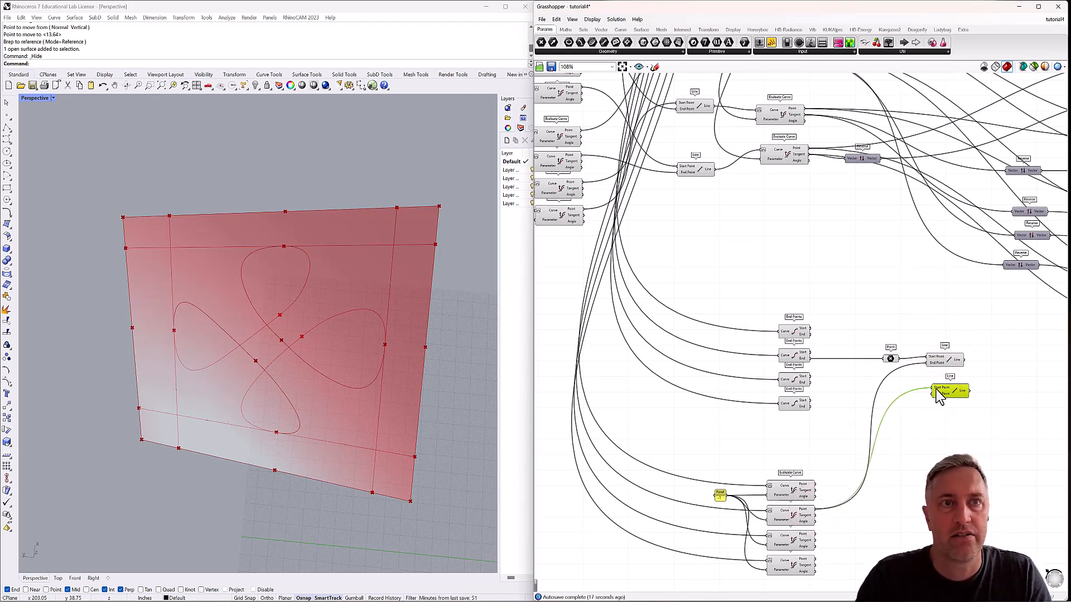
{"action": "left_click", "coordinate": [792, 517]}
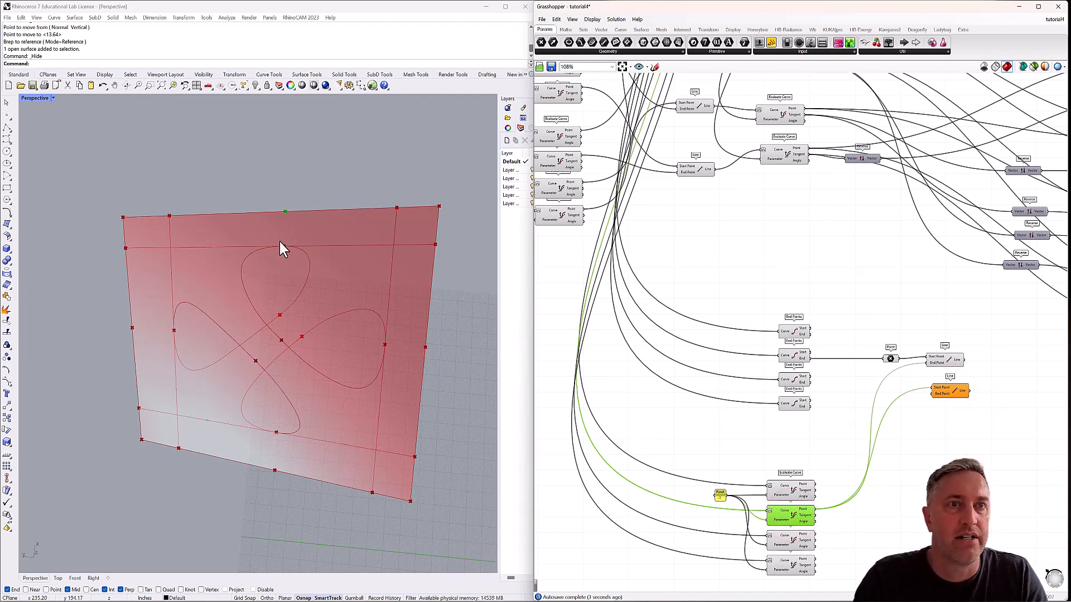
Wire the Point of the Evaluate Curve at the upper loop's peak into the second Line's End Point, and check both lines.
{"action": "scroll", "coordinate": [720, 283], "scroll_direction": "down", "scroll_amount": 5}
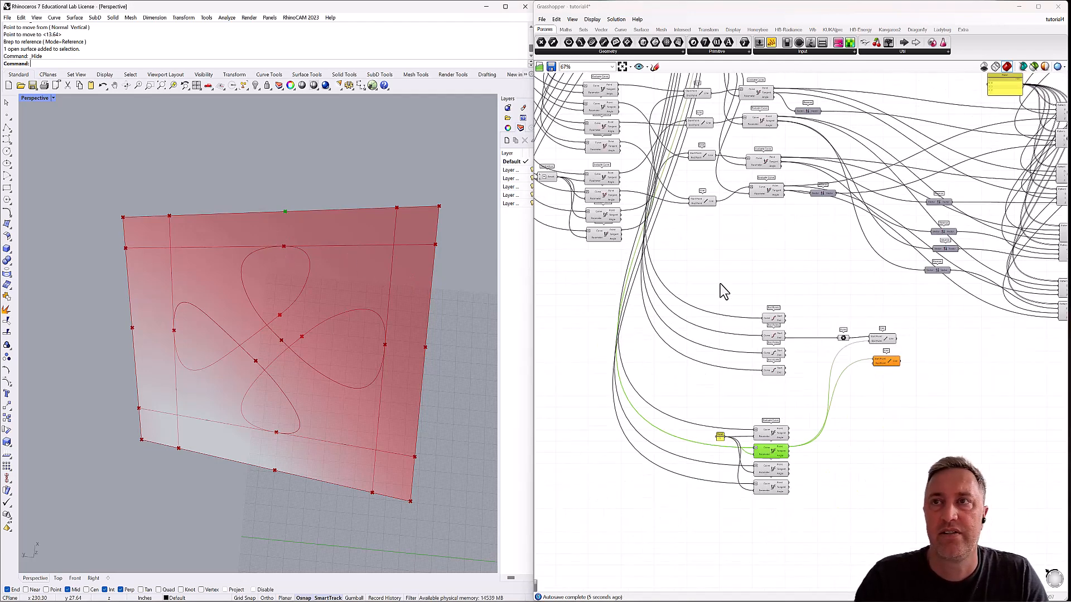
{"action": "scroll", "coordinate": [906, 231], "scroll_direction": "up", "scroll_amount": 4}
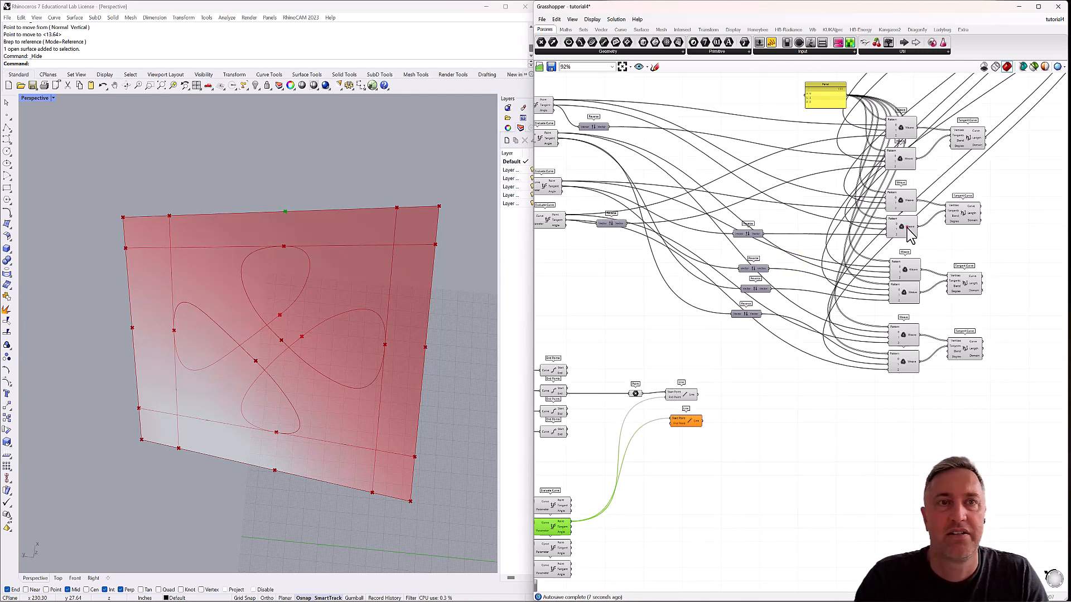
{"action": "left_click", "coordinate": [903, 228]}
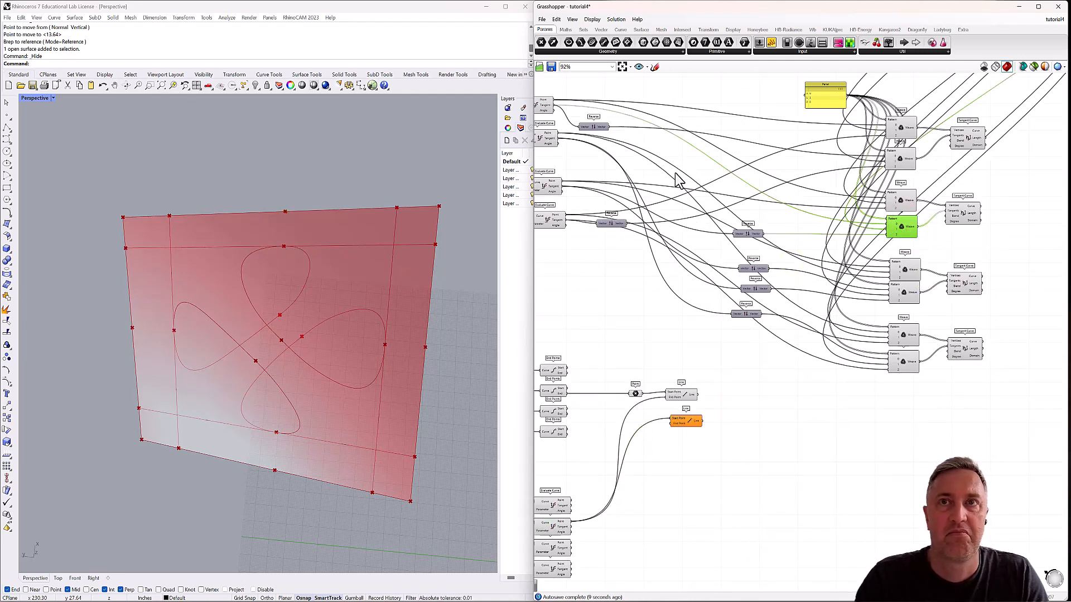
{"action": "right_click_drag", "start_coordinate": [619, 152], "coordinate": [719, 167]}
{"action": "left_click", "coordinate": [635, 149]}
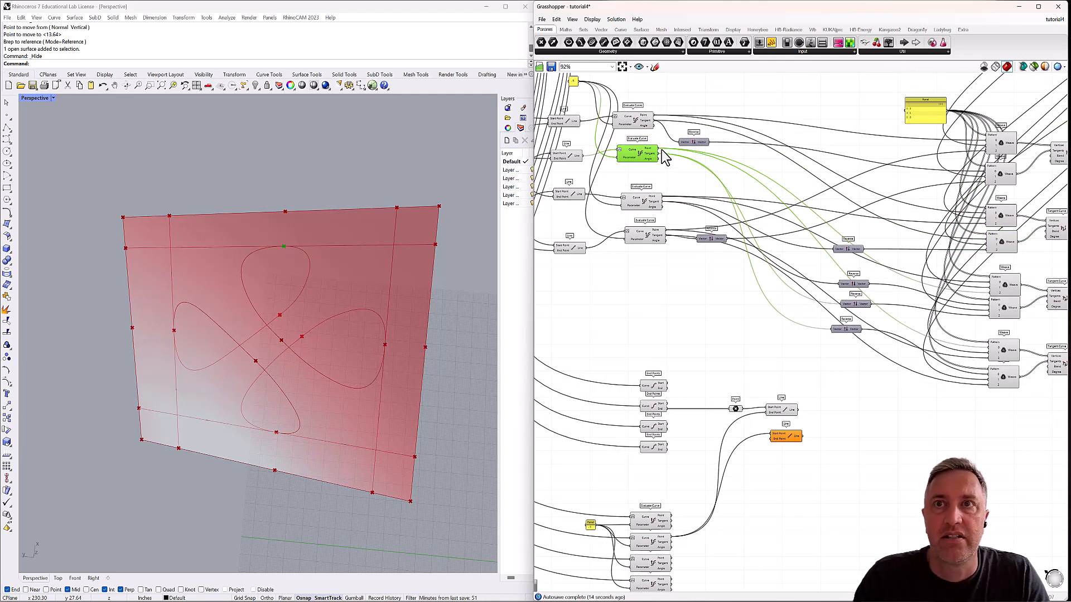
{"action": "left_click_drag", "start_coordinate": [659, 151], "coordinate": [774, 445]}
{"action": "left_click", "coordinate": [781, 436]}
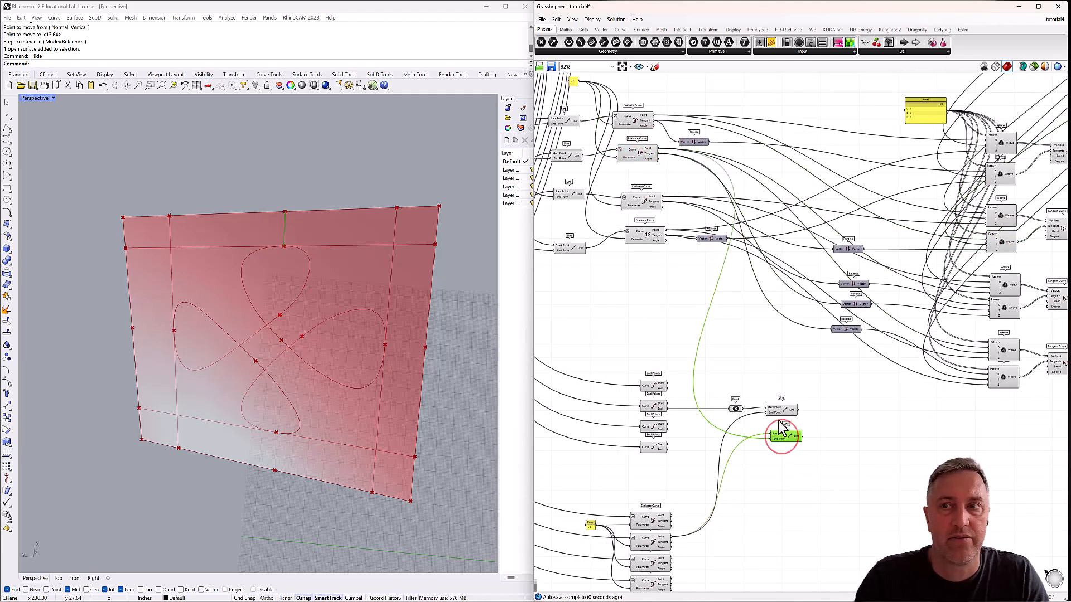
{"action": "left_click", "coordinate": [782, 410]}
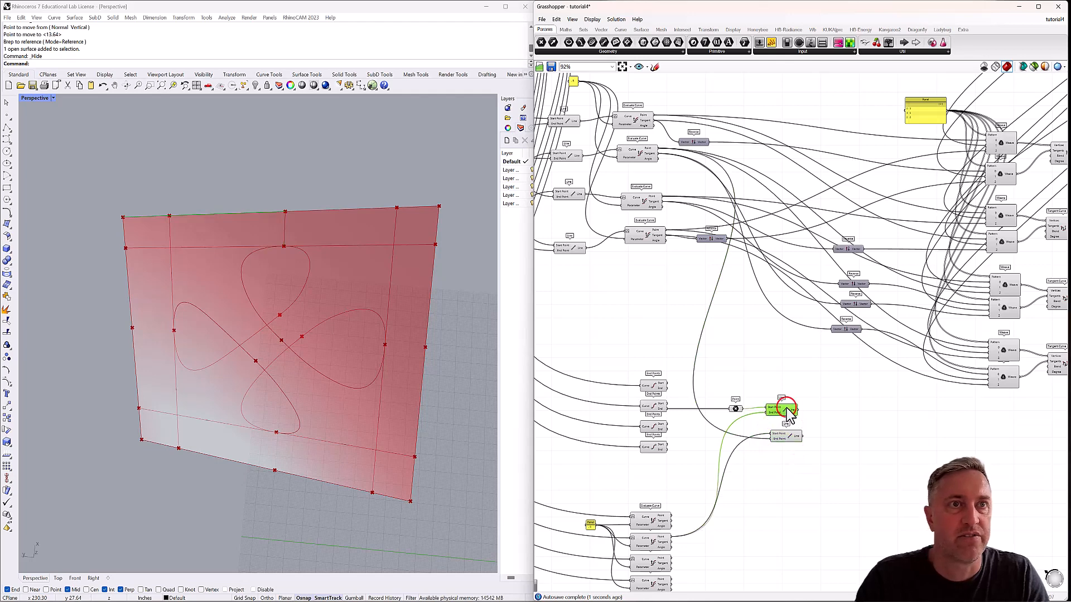
Add a third Line below the second and wire the Point of the Evaluate Curve at the right loop's tip into its Start Point.
{"action": "left_click", "coordinate": [787, 438]}
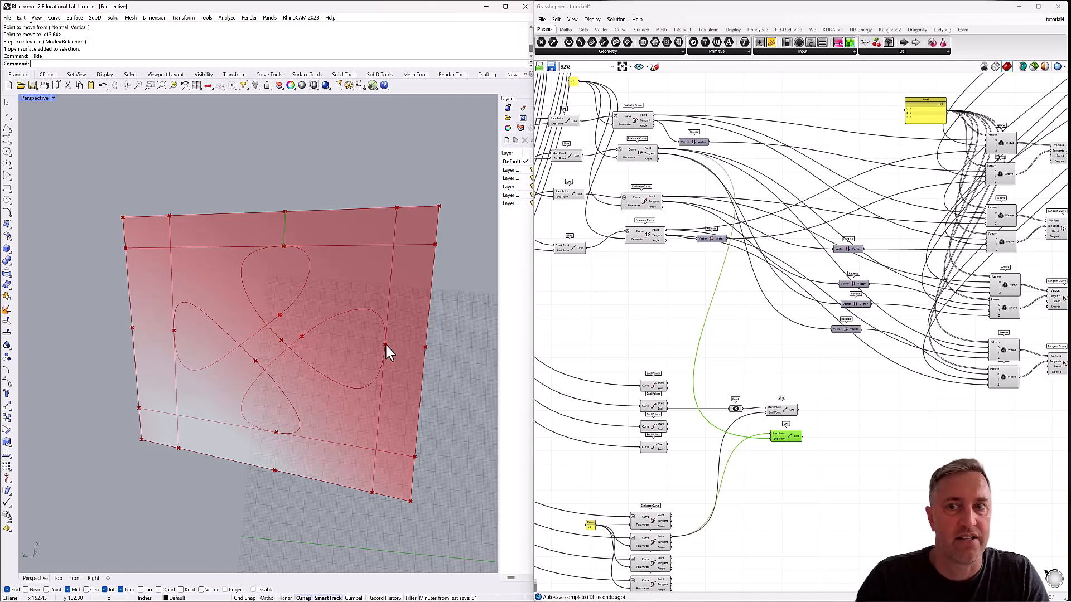
{"action": "double_click", "coordinate": [780, 472]}
{"action": "type", "text": "lin"}
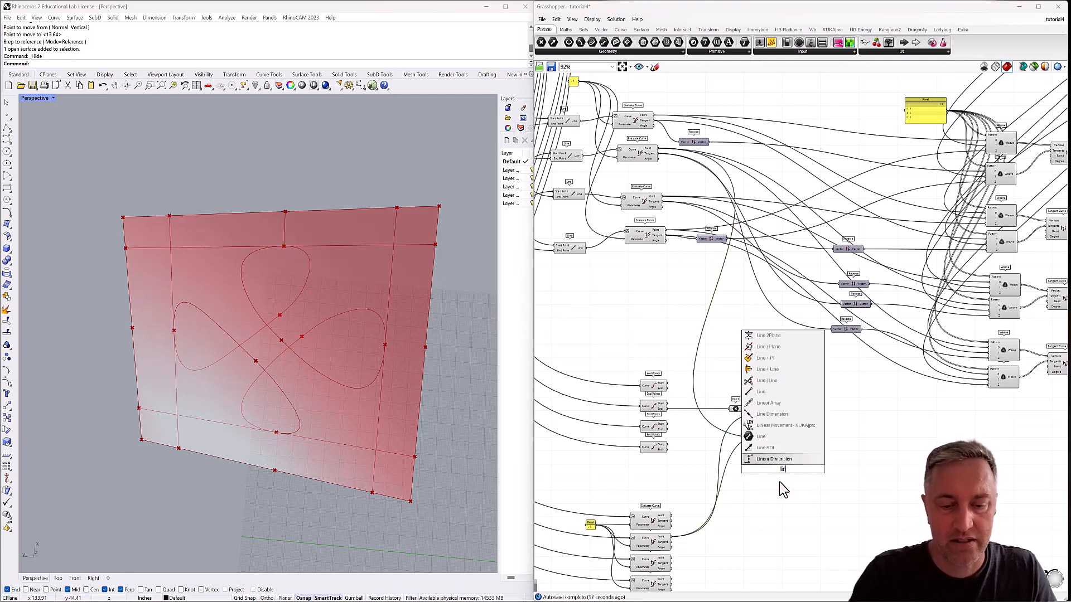
{"action": "left_click", "coordinate": [760, 438]}
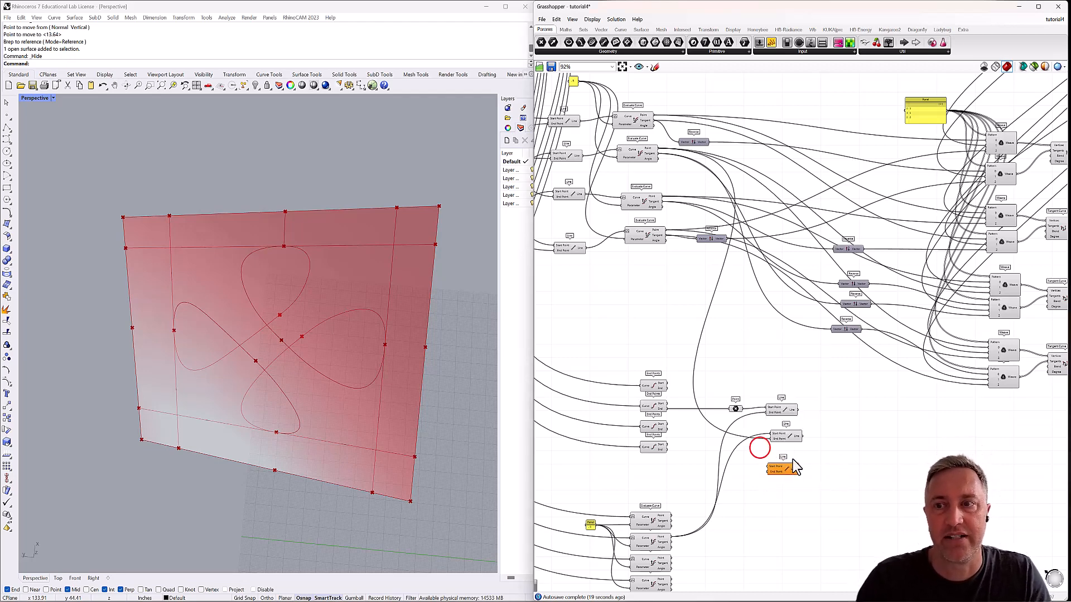
{"action": "left_click_drag", "start_coordinate": [795, 467], "coordinate": [797, 468]}
{"action": "left_click", "coordinate": [641, 234]}
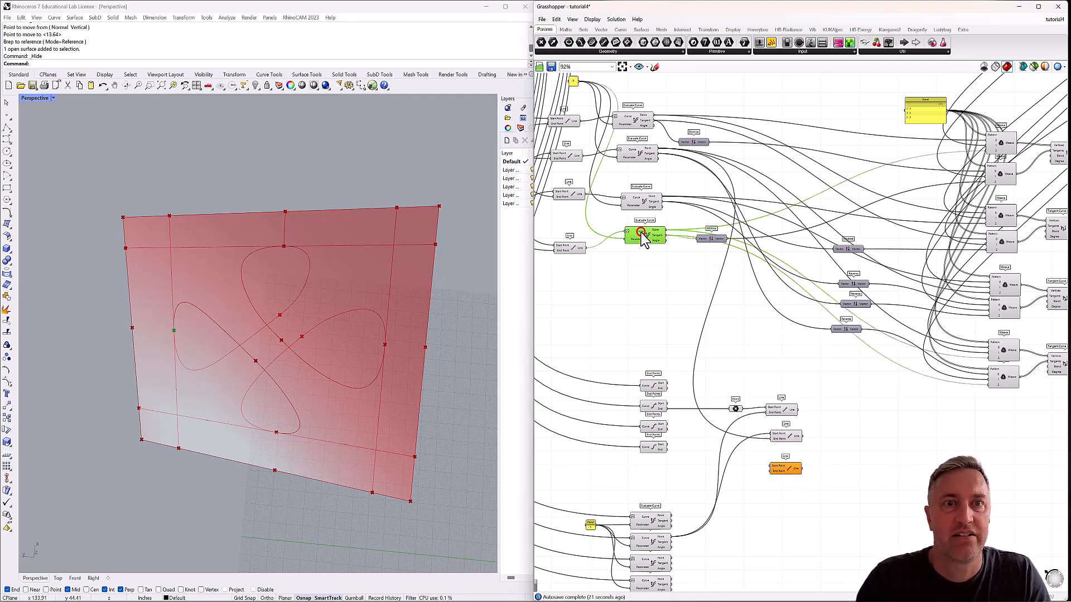
{"action": "left_click", "coordinate": [642, 201]}
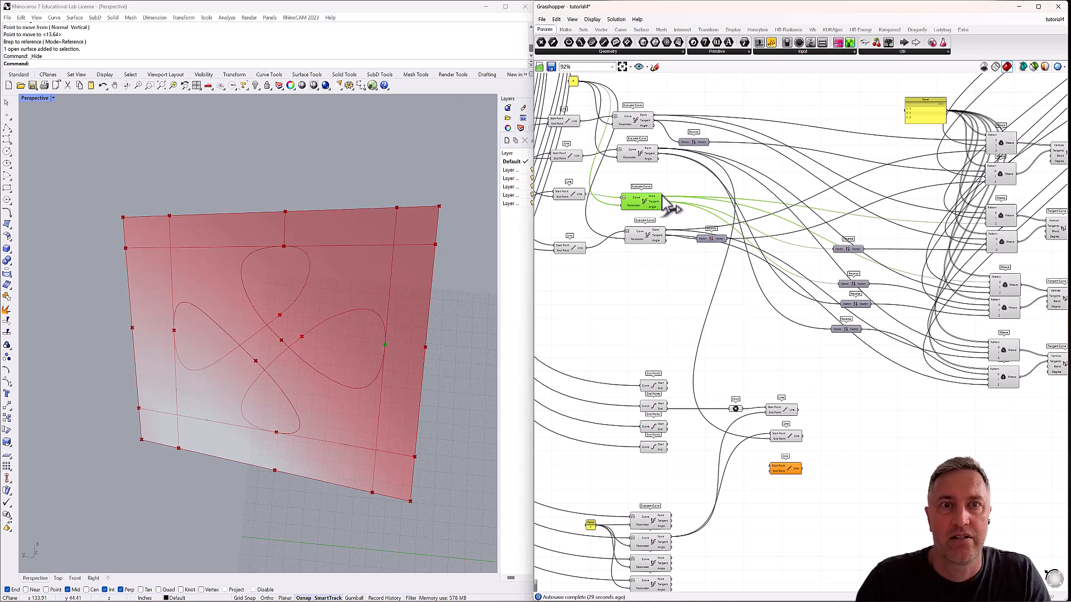
{"action": "left_click_drag", "start_coordinate": [663, 203], "coordinate": [772, 466]}
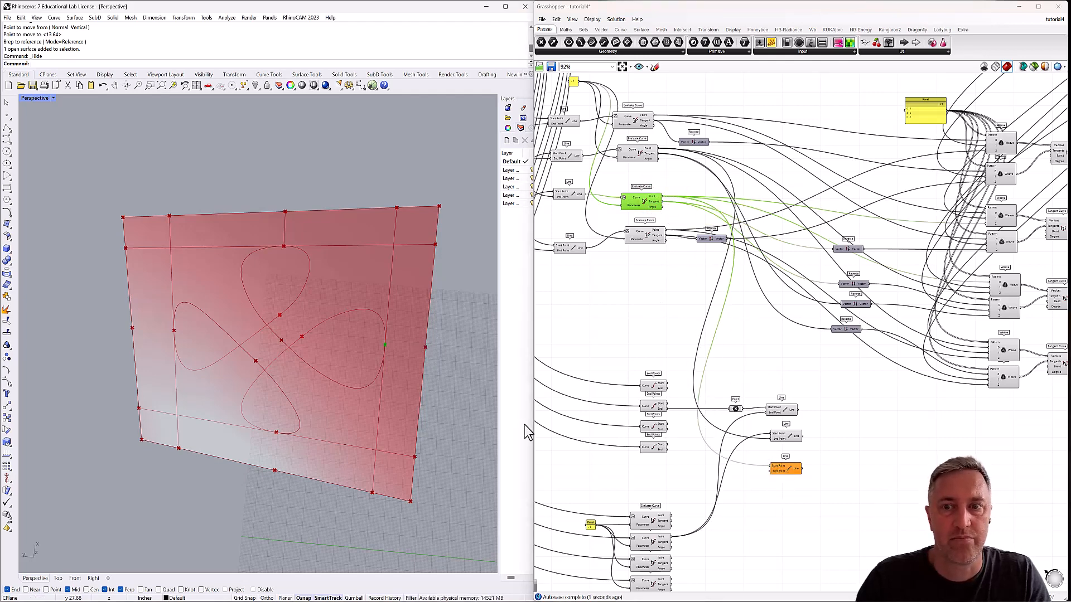
Wire the first midpoint Evaluate Curve's Point output into the third Line's End Point and check the line in the viewport.
{"action": "right_click_drag", "start_coordinate": [594, 466], "coordinate": [593, 412]}
{"action": "left_click", "coordinate": [649, 467]}
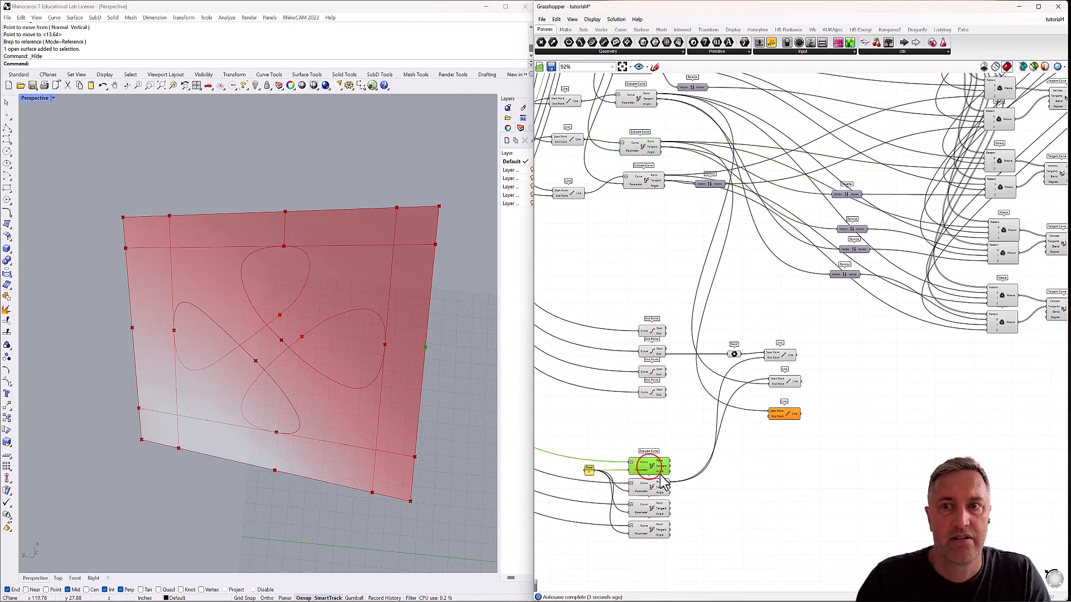
{"action": "left_click_drag", "start_coordinate": [670, 462], "coordinate": [773, 417]}
{"action": "left_click", "coordinate": [777, 418]}
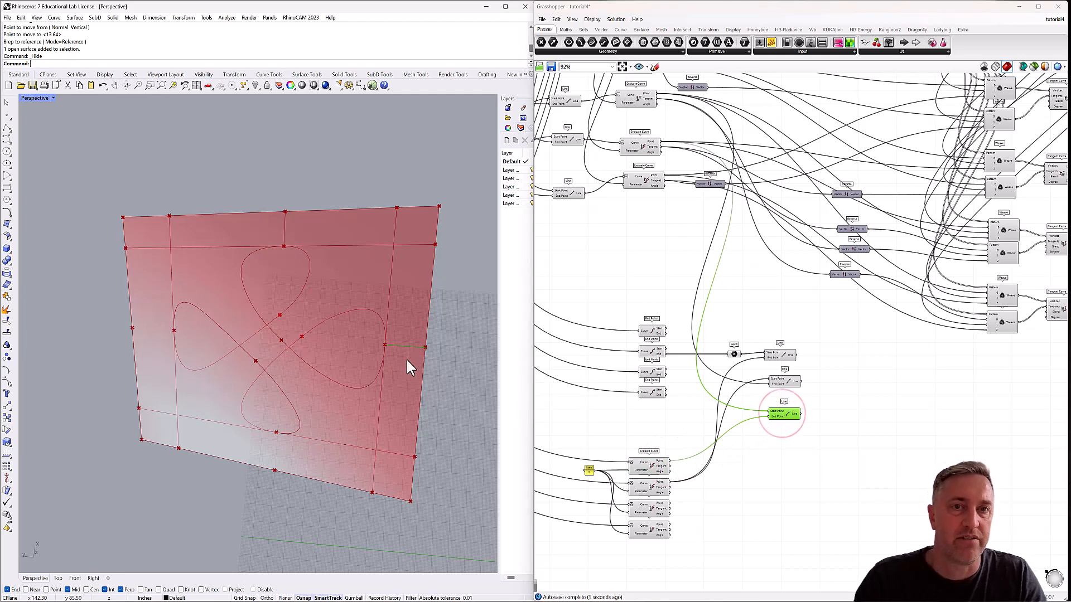
Add a fourth Line below the third and wire the first midpoint Evaluate Curve's Point into its Start Point.
{"action": "double_click", "coordinate": [776, 445]}
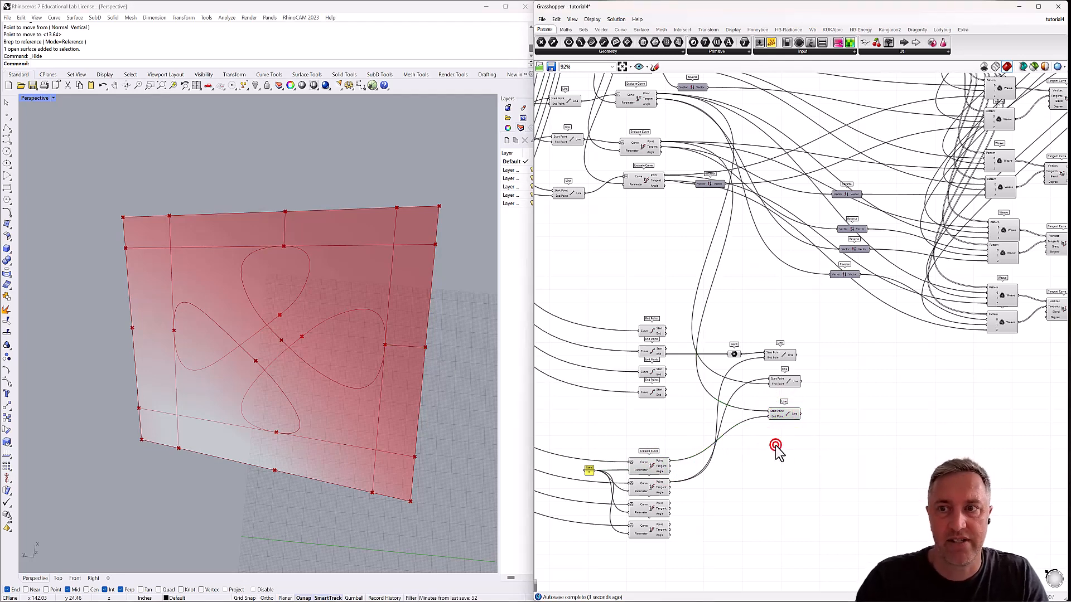
{"action": "type", "text": "line"}
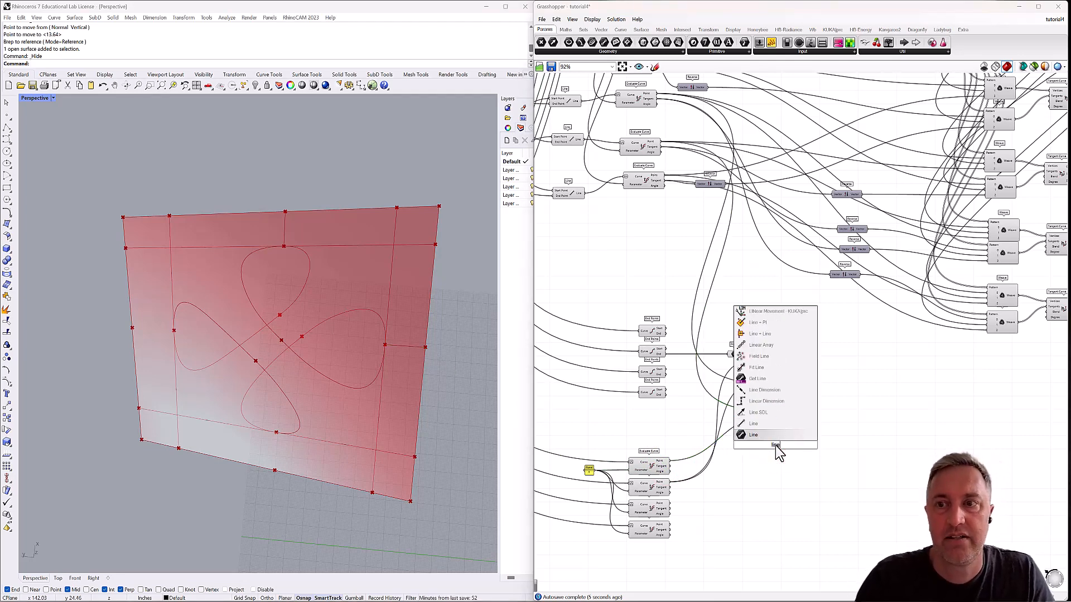
{"action": "left_click", "coordinate": [764, 425]}
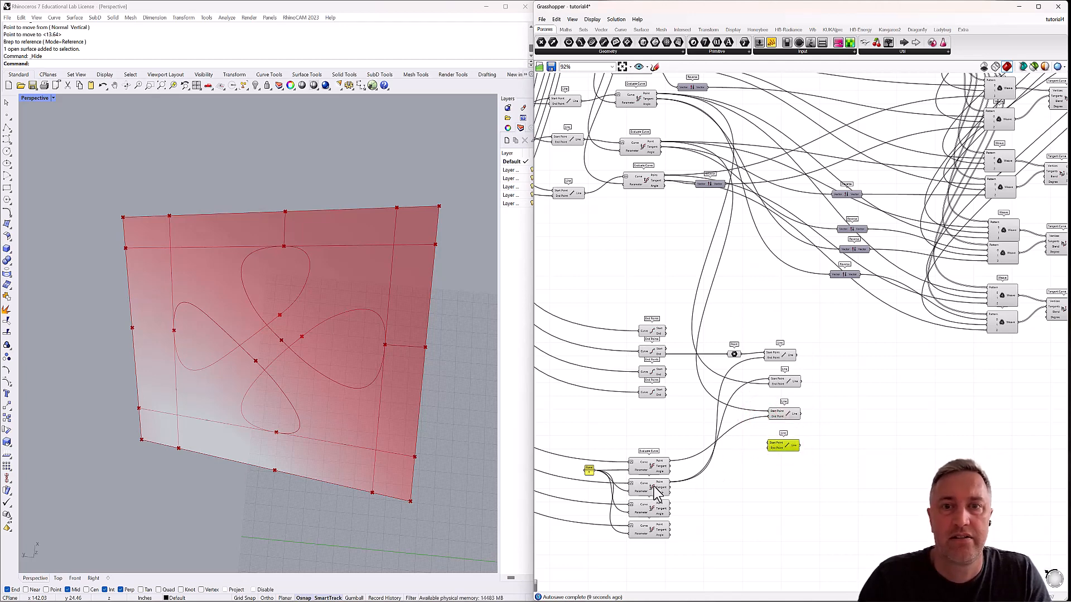
{"action": "left_click", "coordinate": [657, 490]}
{"action": "left_click", "coordinate": [650, 466]}
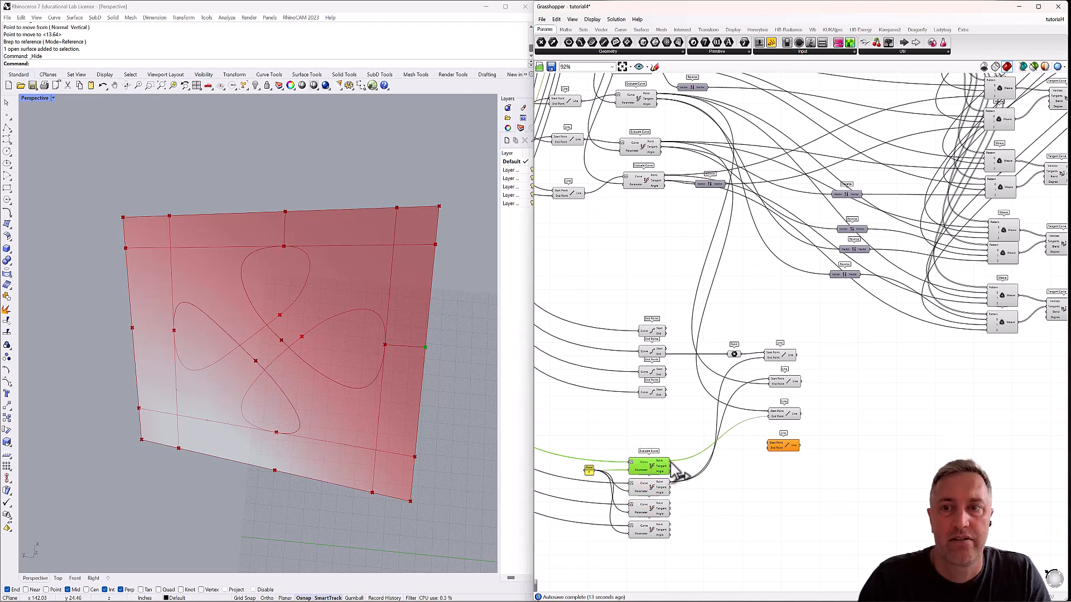
{"action": "left_click_drag", "start_coordinate": [669, 462], "coordinate": [769, 444]}
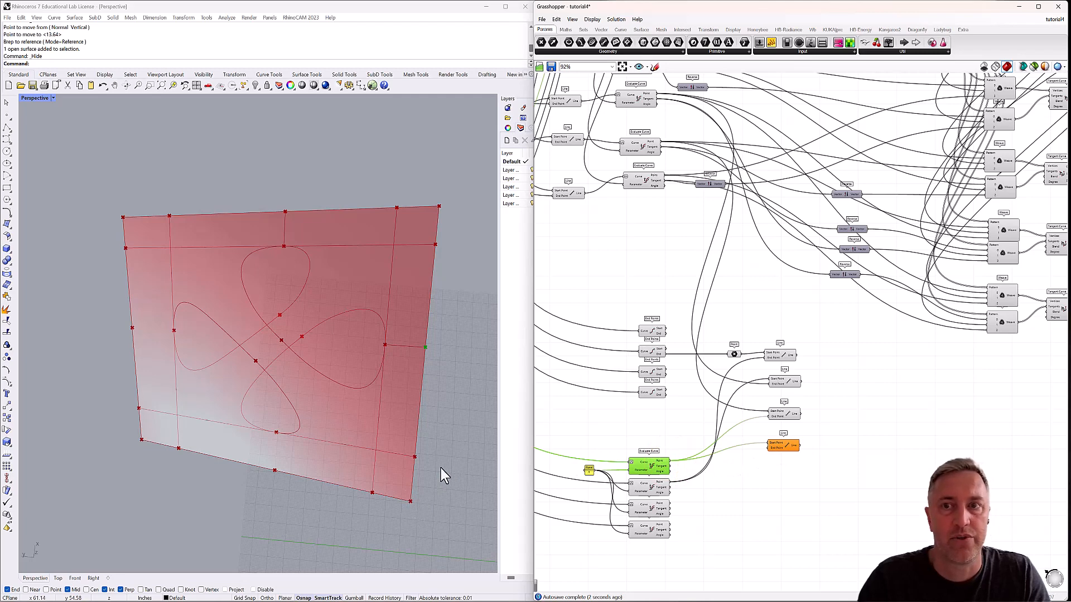
Add a Point parameter beside the first End Points component and feed it the End output for the panel's lower-right corner.
{"action": "left_click", "coordinate": [658, 332]}
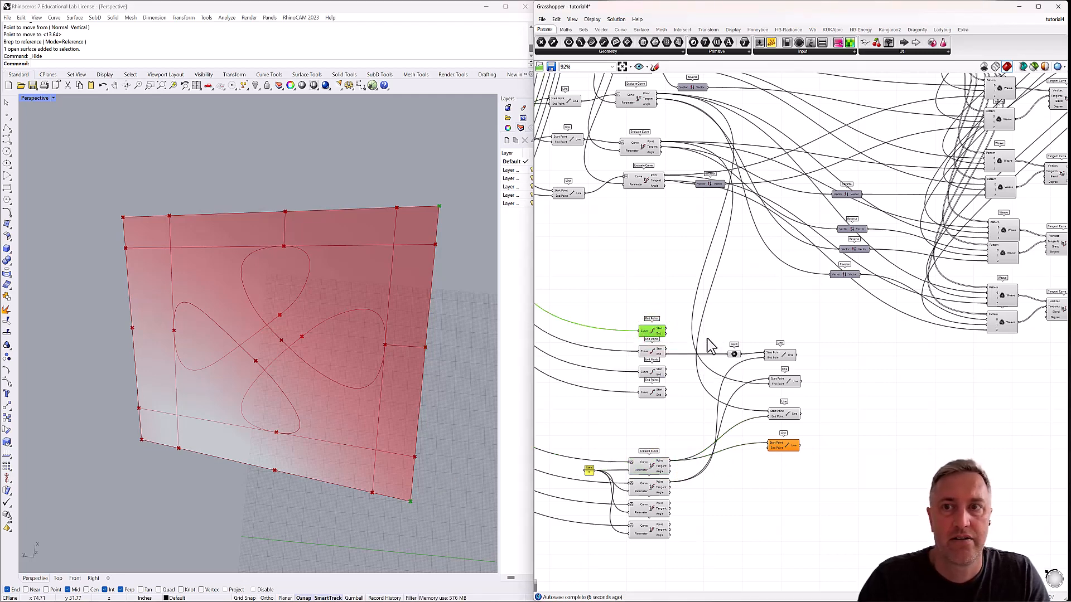
{"action": "double_click", "coordinate": [684, 337]}
{"action": "type", "text": "poin"}
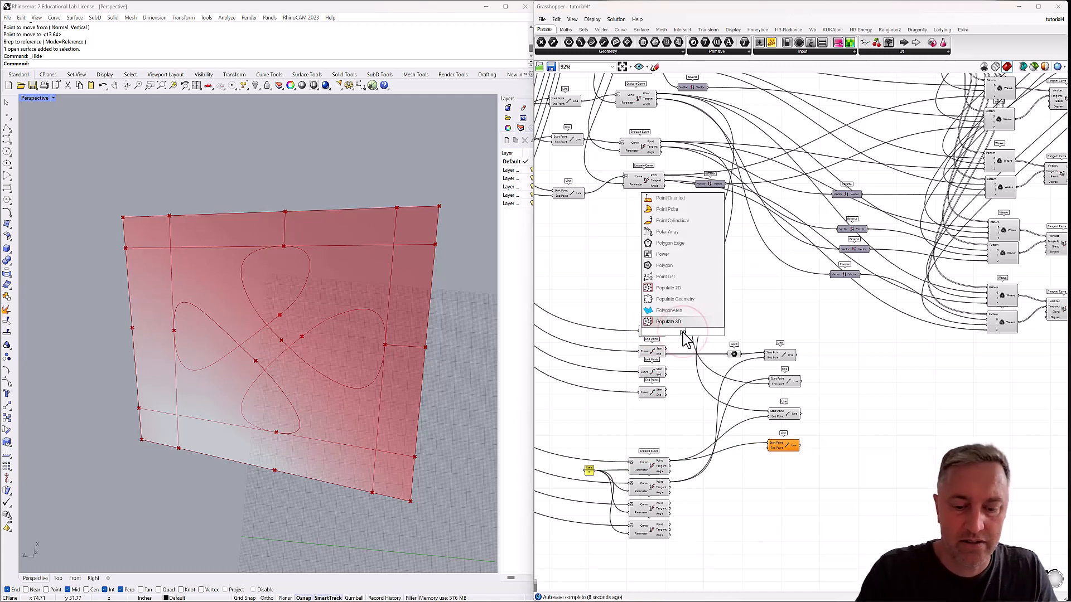
{"action": "type", "text": "t"}
{"action": "key", "text": "Return"}
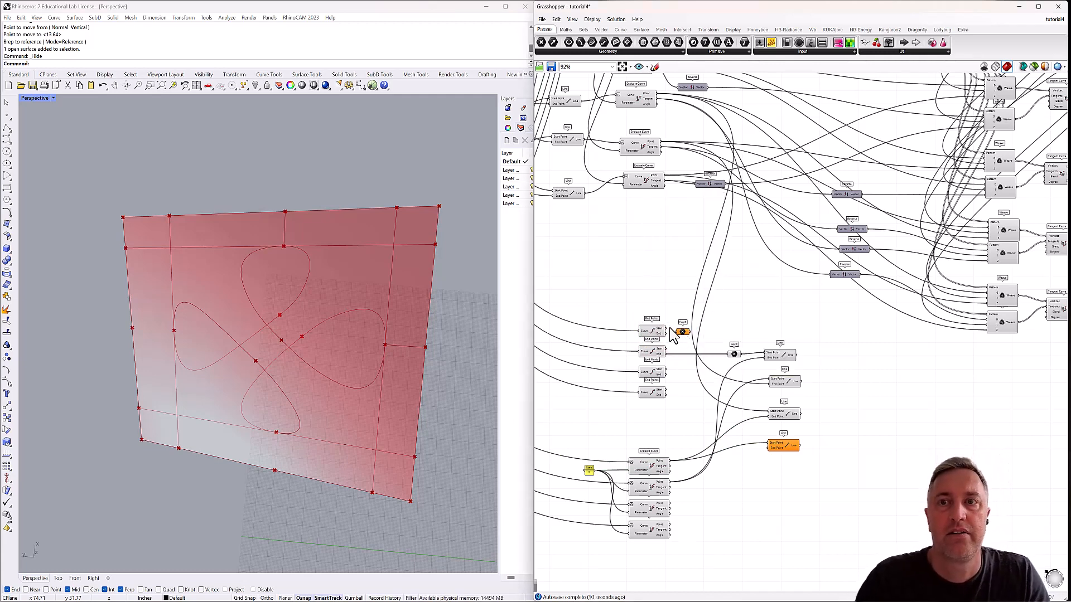
{"action": "left_click_drag", "start_coordinate": [666, 329], "coordinate": [685, 331]}
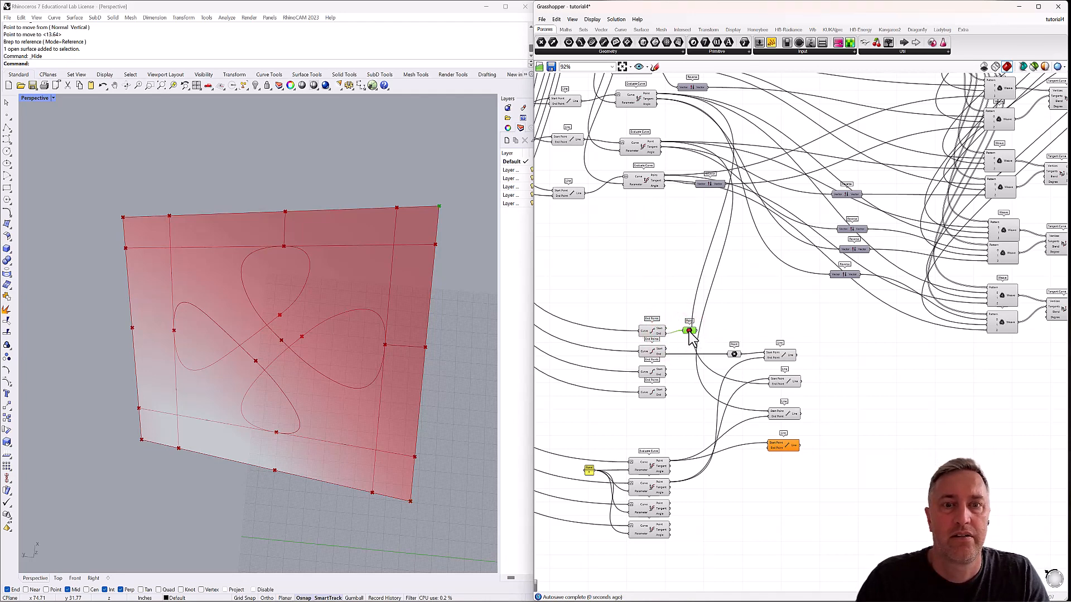
{"action": "left_click", "coordinate": [690, 331]}
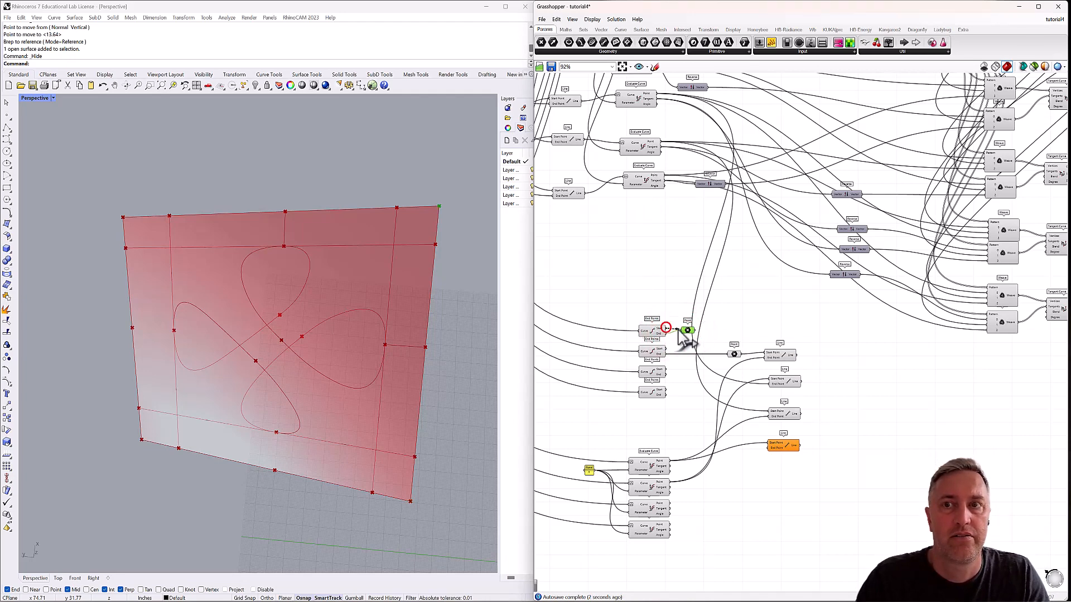
{"action": "left_click_drag", "start_coordinate": [665, 329], "coordinate": [683, 331]}
{"action": "left_click", "coordinate": [687, 330]}
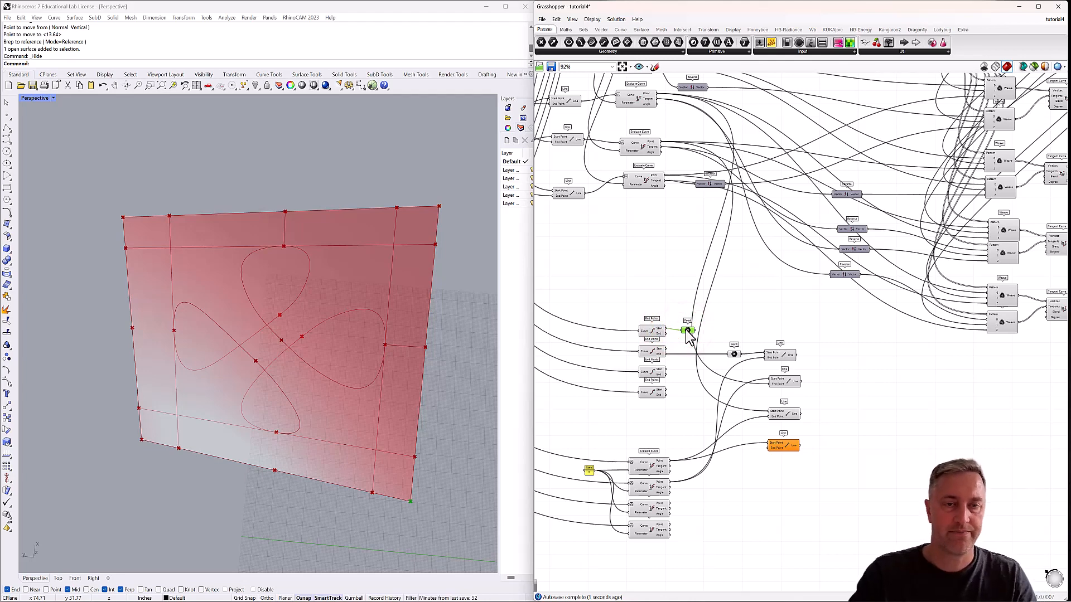
Wire the lower-right corner Point parameter into the fourth Line's End Point, and check all four lines in the viewport.
{"action": "left_click_drag", "start_coordinate": [694, 331], "coordinate": [769, 446]}
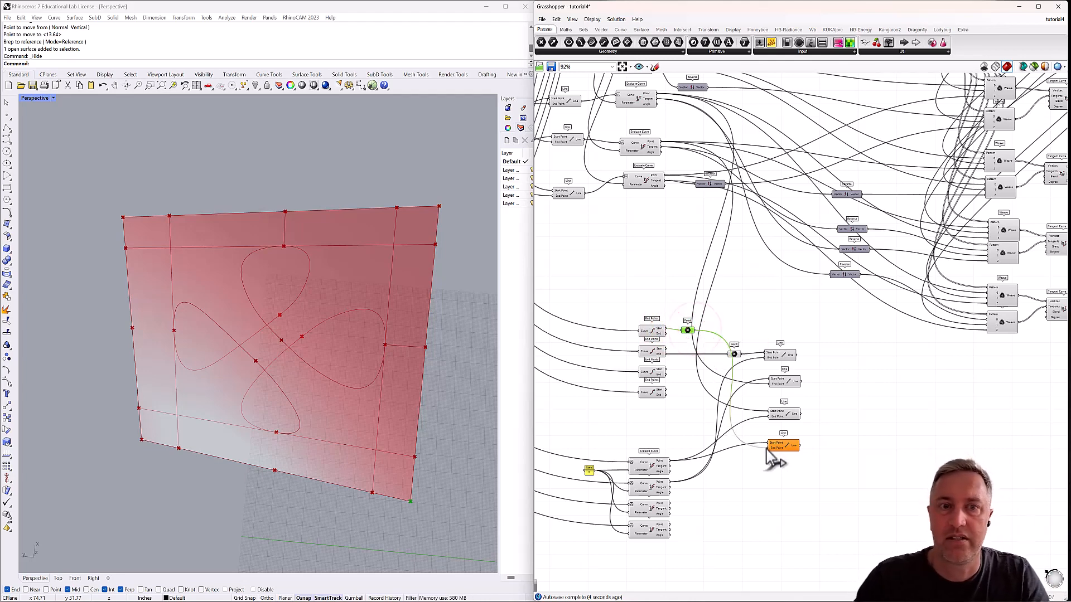
{"action": "left_click", "coordinate": [785, 356]}
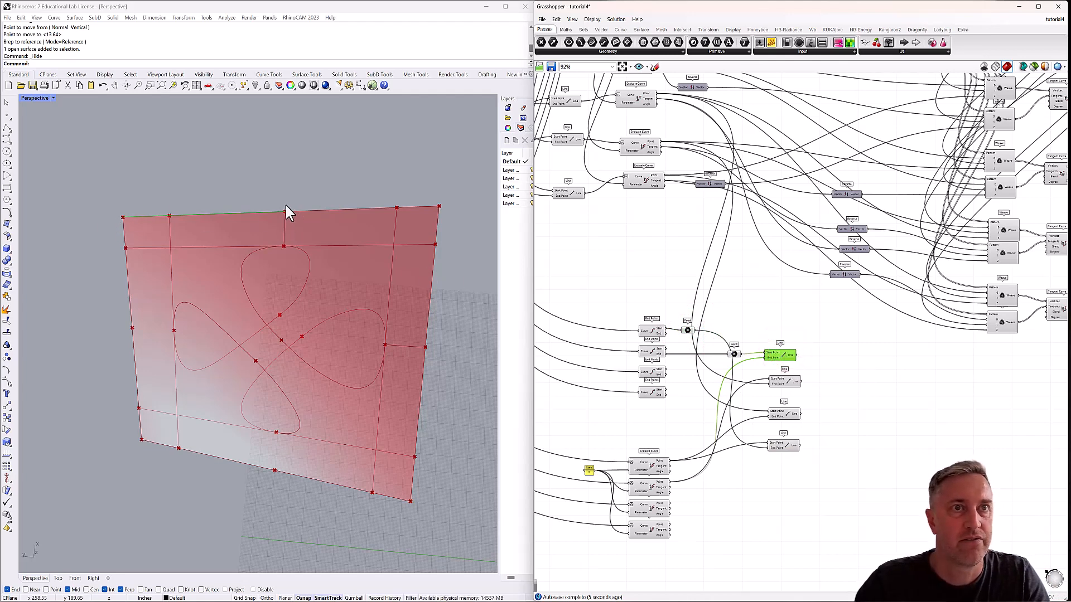
{"action": "left_click", "coordinate": [785, 381]}
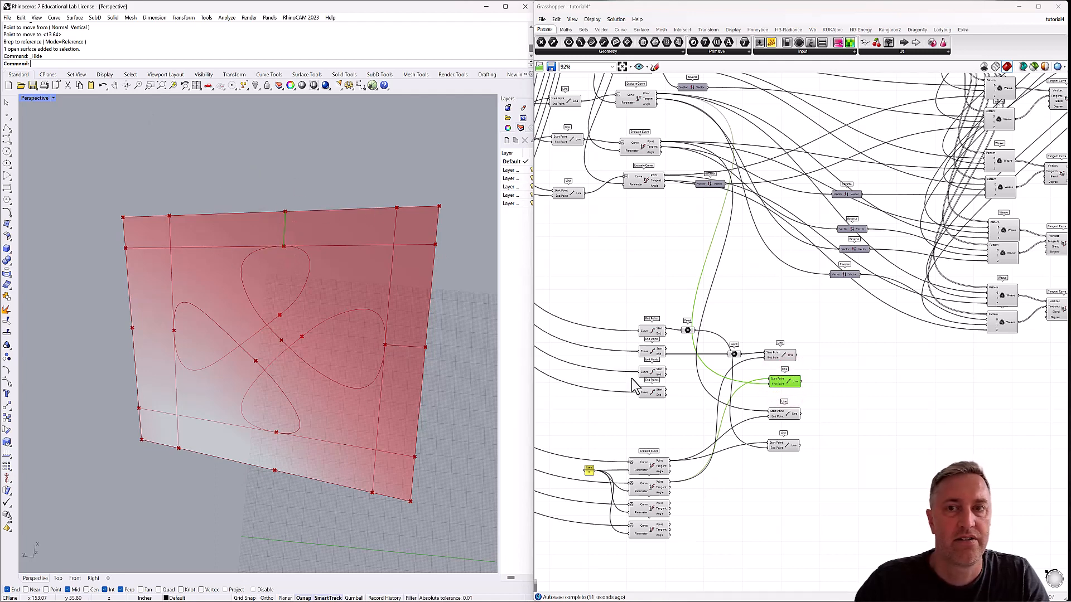
{"action": "left_click", "coordinate": [780, 414]}
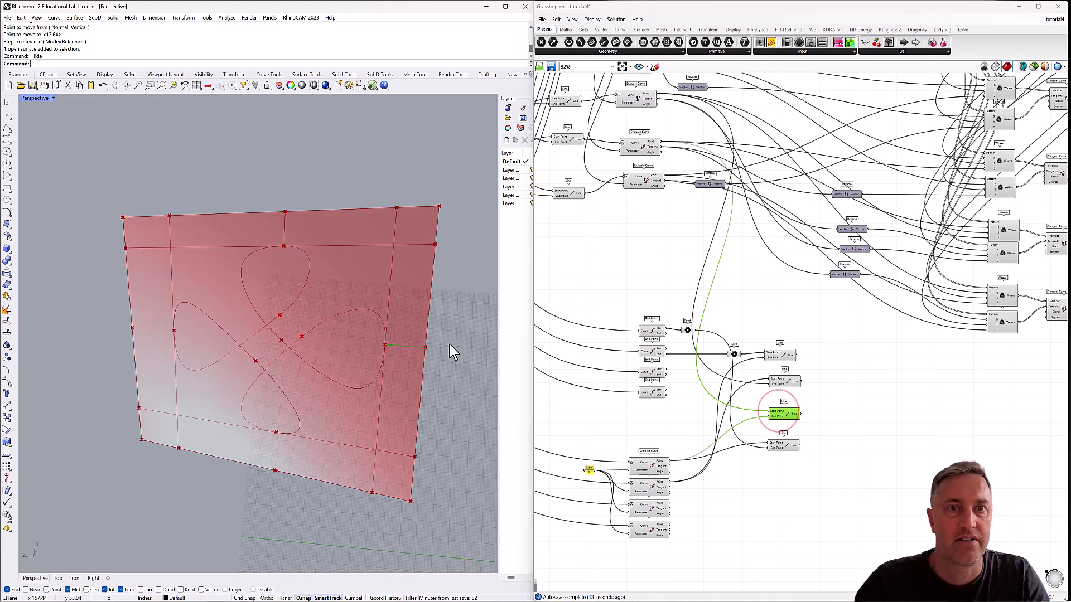
{"action": "left_click", "coordinate": [784, 448]}
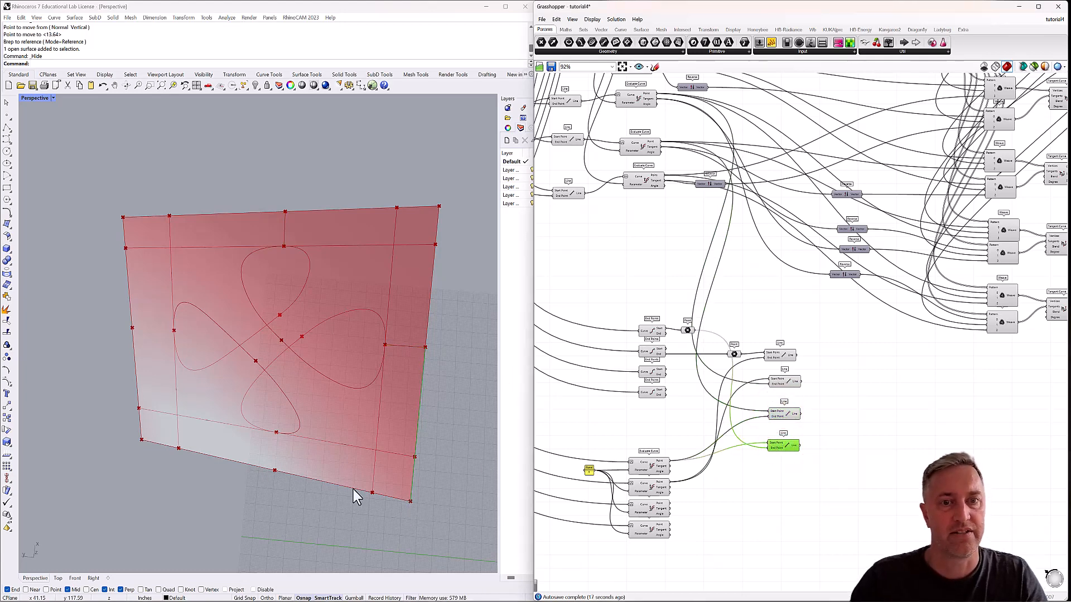
Add a fifth Line below the fourth and wire the lower-right corner Point parameter into its Start Point.
{"action": "double_click", "coordinate": [775, 480]}
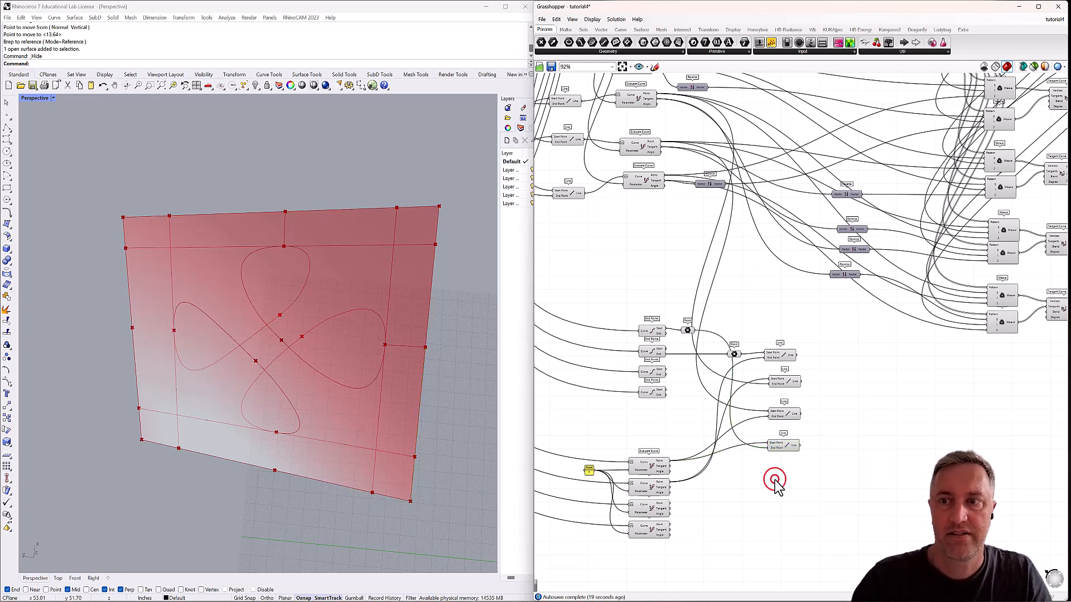
{"action": "type", "text": "line"}
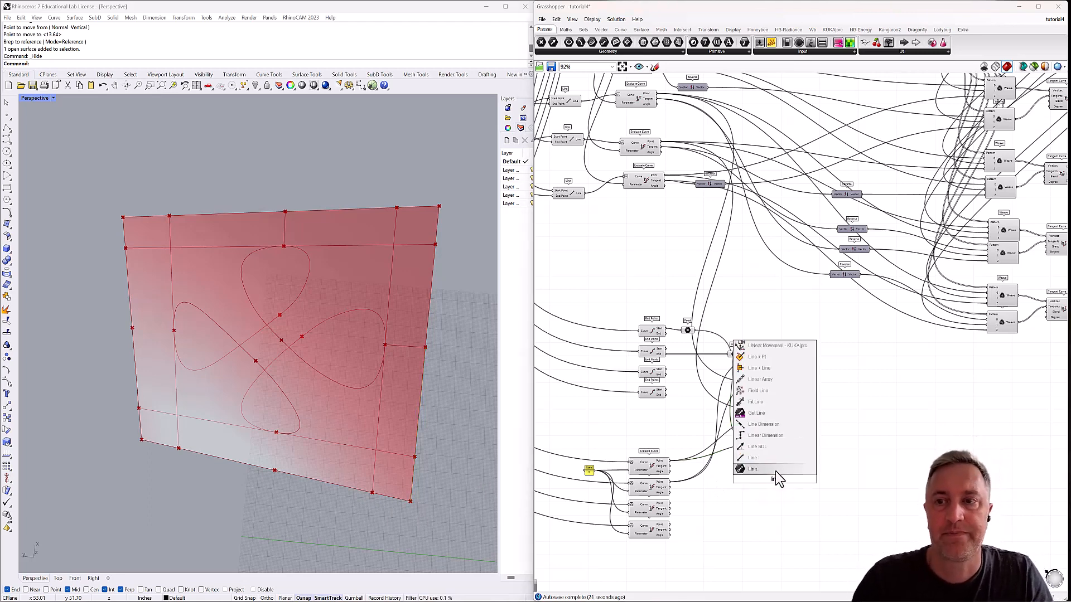
{"action": "left_click", "coordinate": [774, 471]}
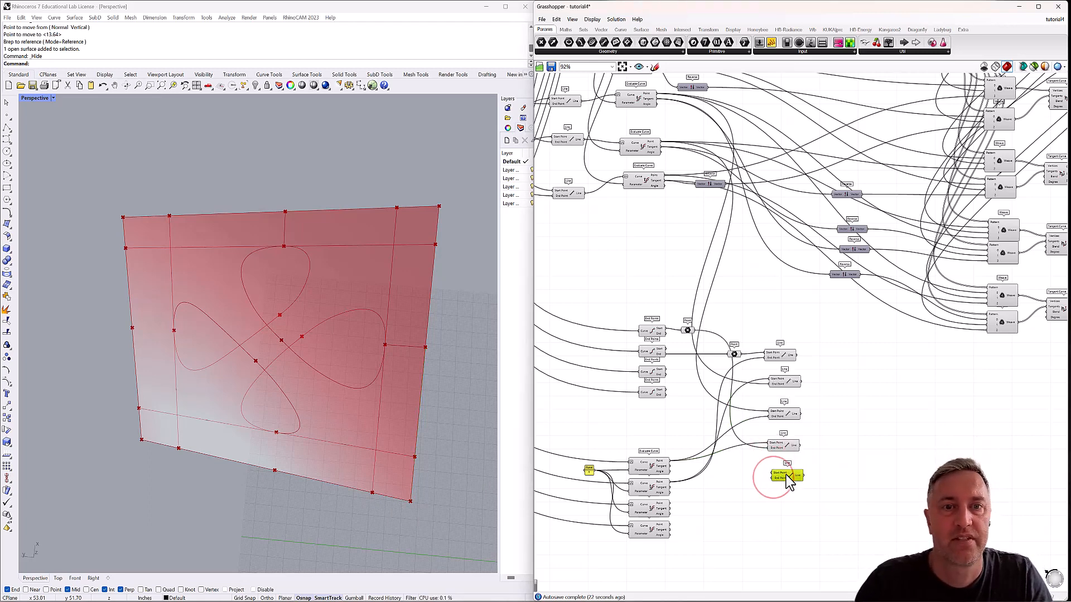
{"action": "left_click", "coordinate": [662, 335]}
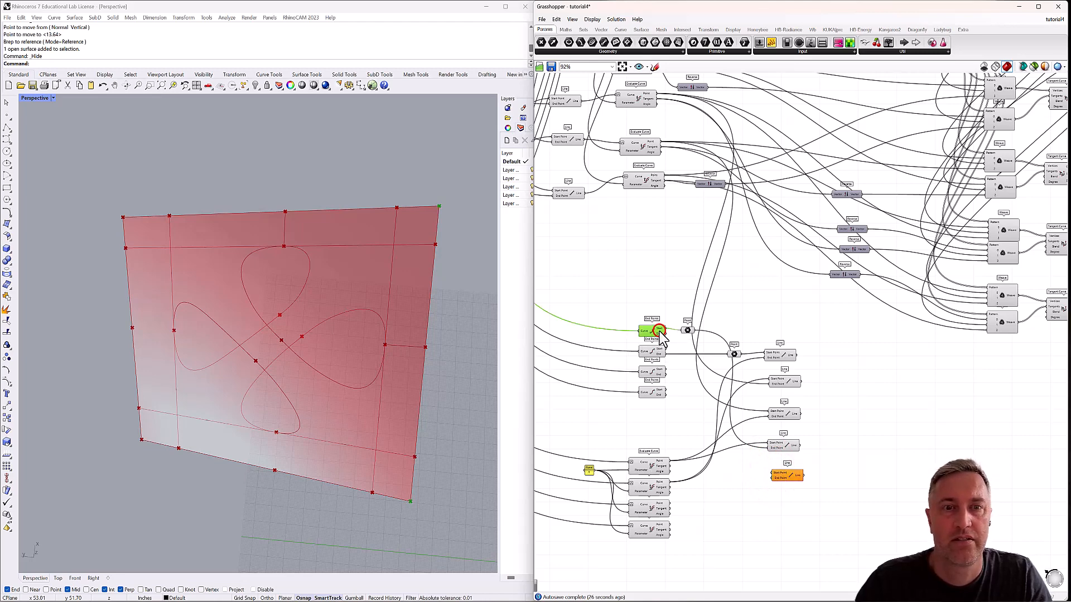
{"action": "left_click", "coordinate": [688, 331]}
{"action": "left_click_drag", "start_coordinate": [690, 332], "coordinate": [774, 473]}
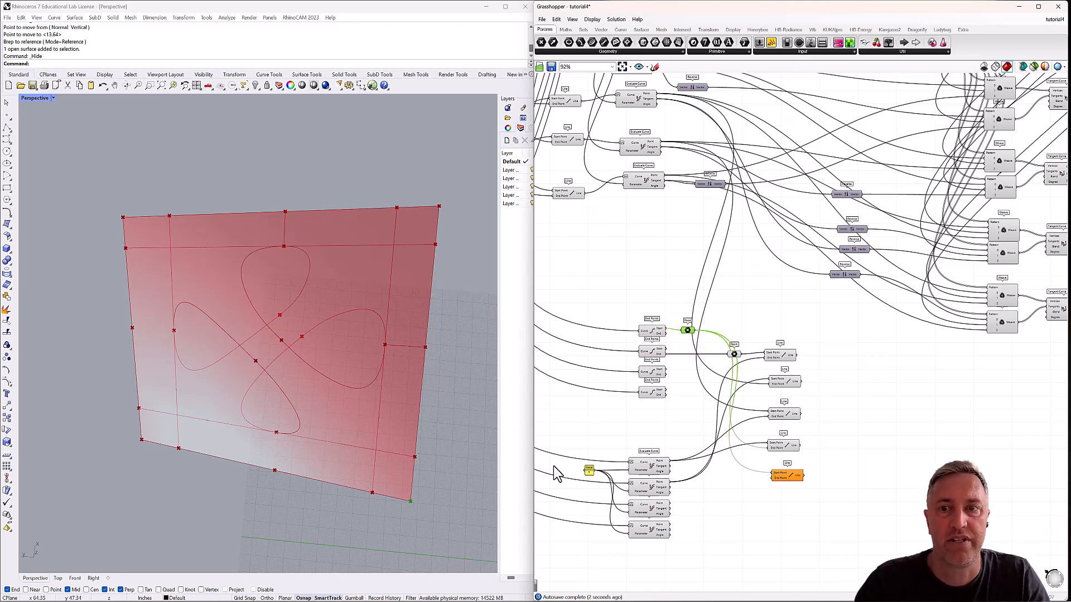
Find the bottom edge's midpoint Evaluate Curve, wire its Point output into the fifth Line's End Point, and check the line.
{"action": "left_click", "coordinate": [654, 470]}
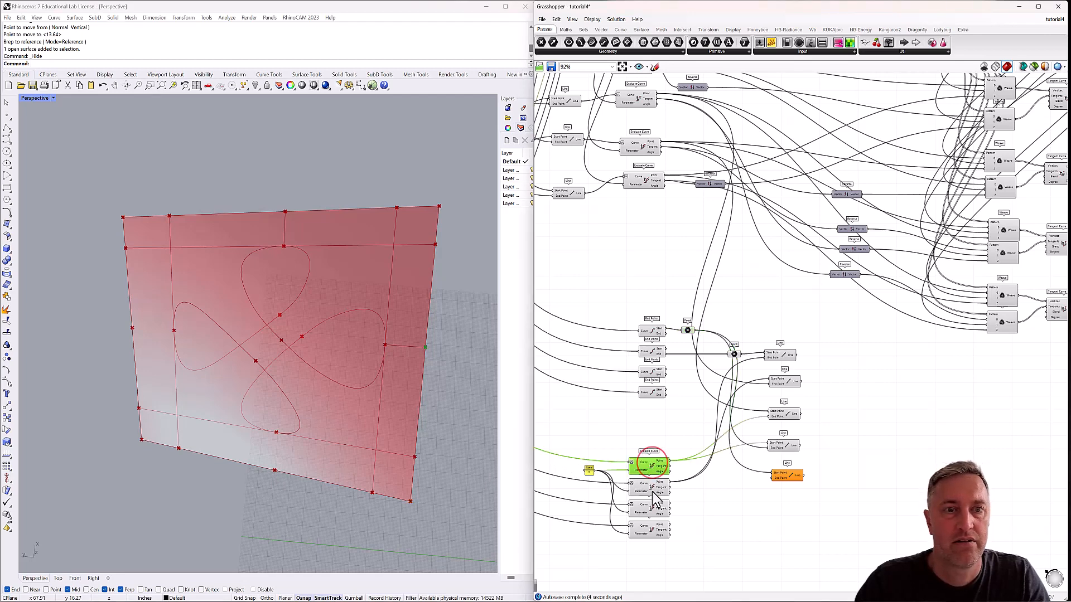
{"action": "left_click", "coordinate": [653, 490]}
{"action": "left_click", "coordinate": [651, 512]}
{"action": "left_click", "coordinate": [651, 532]}
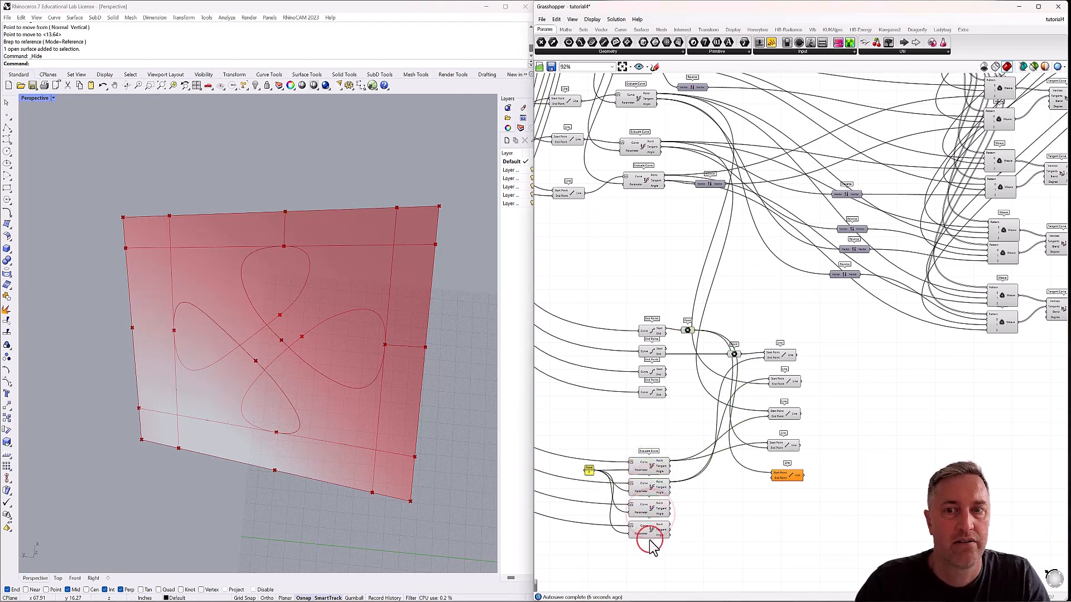
{"action": "left_click_drag", "start_coordinate": [669, 526], "coordinate": [744, 502]}
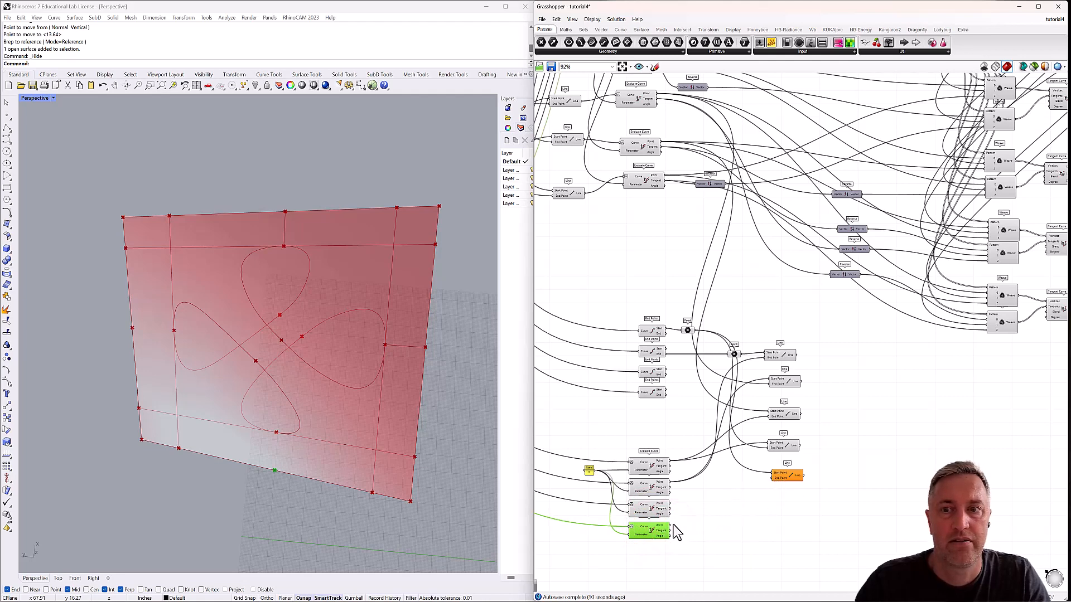
{"action": "left_click_drag", "start_coordinate": [671, 527], "coordinate": [779, 480]}
{"action": "left_click", "coordinate": [785, 478]}
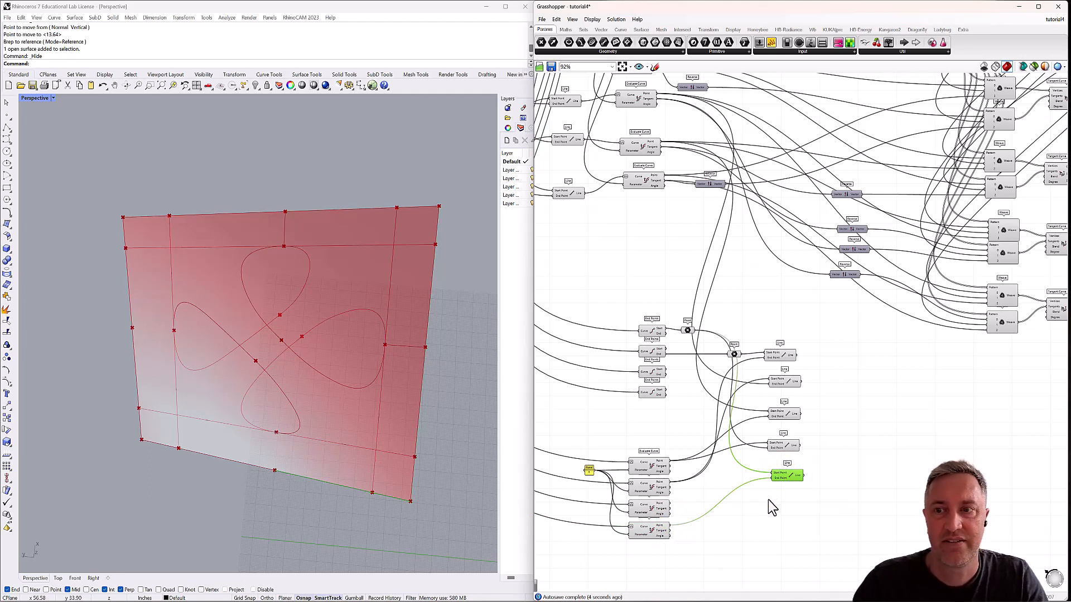
Add a sixth Line below the fifth and wire the bottom edge midpoint's Point output into its Start Point.
{"action": "double_click", "coordinate": [779, 511]}
{"action": "type", "text": "line"}
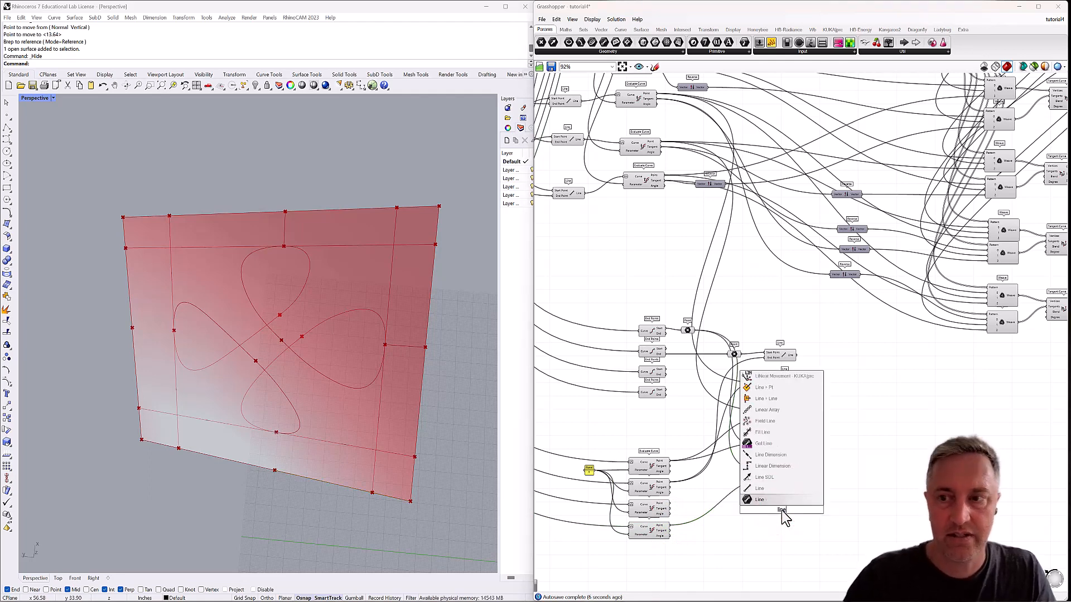
{"action": "left_click", "coordinate": [770, 490]}
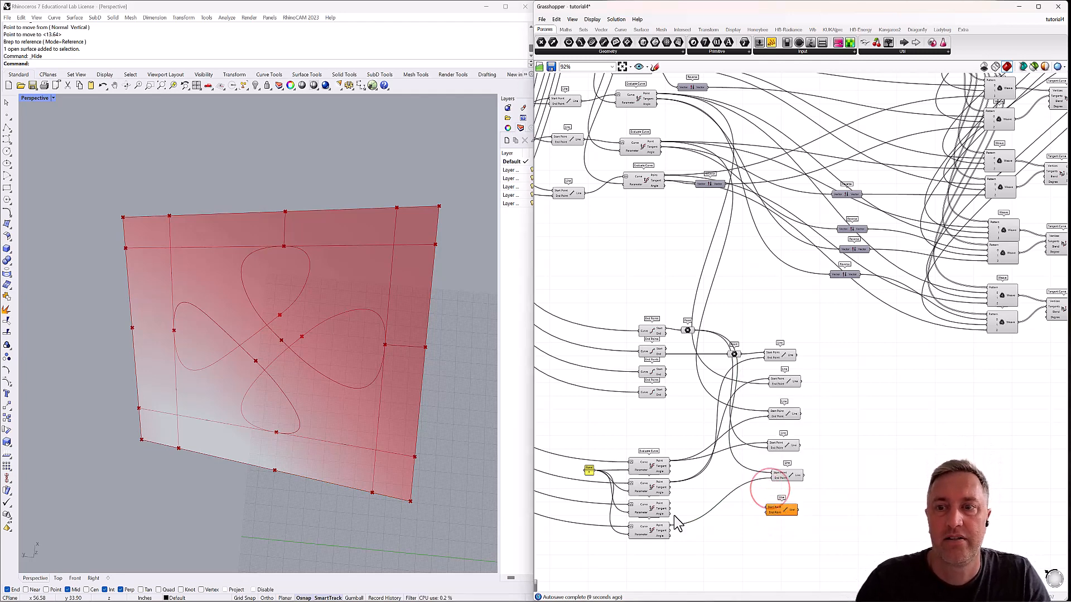
{"action": "left_click", "coordinate": [656, 532]}
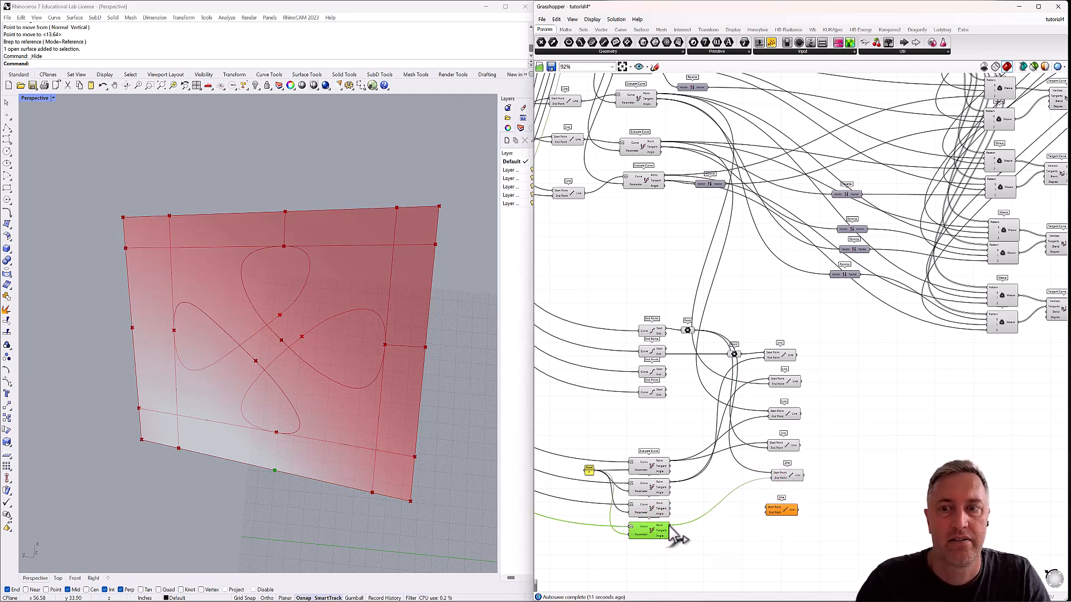
{"action": "left_click_drag", "start_coordinate": [737, 510], "coordinate": [770, 508]}
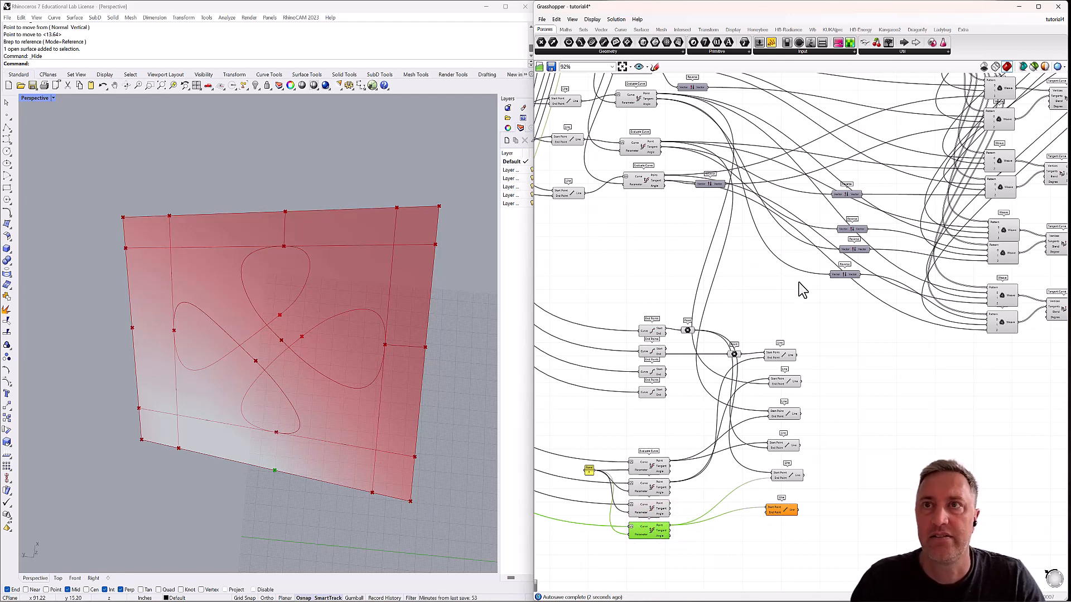
Find the bottom loop tip's Evaluate Curve and wire its Point output into the sixth Line's End Point.
{"action": "right_click_drag", "start_coordinate": [798, 263], "coordinate": [809, 315]}
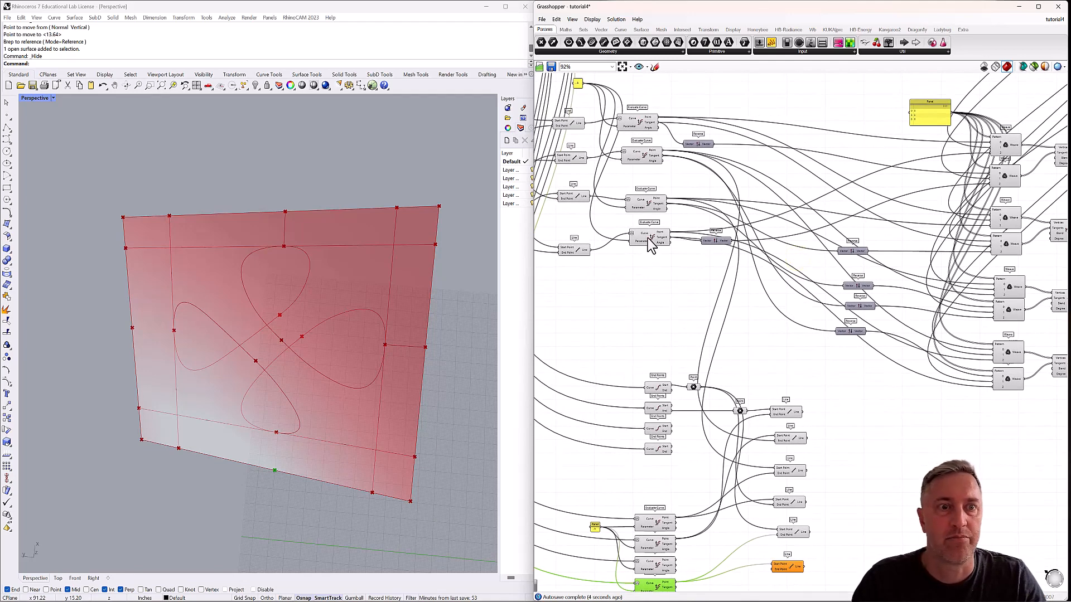
{"action": "left_click", "coordinate": [647, 241]}
{"action": "left_click", "coordinate": [646, 205]}
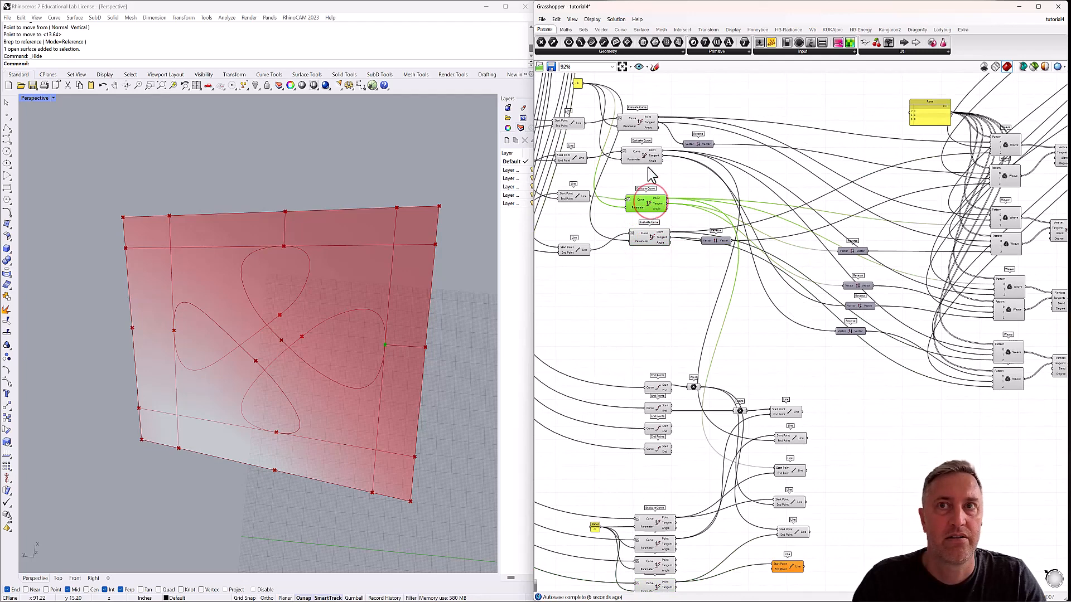
{"action": "left_click", "coordinate": [642, 155]}
{"action": "left_click", "coordinate": [640, 121]}
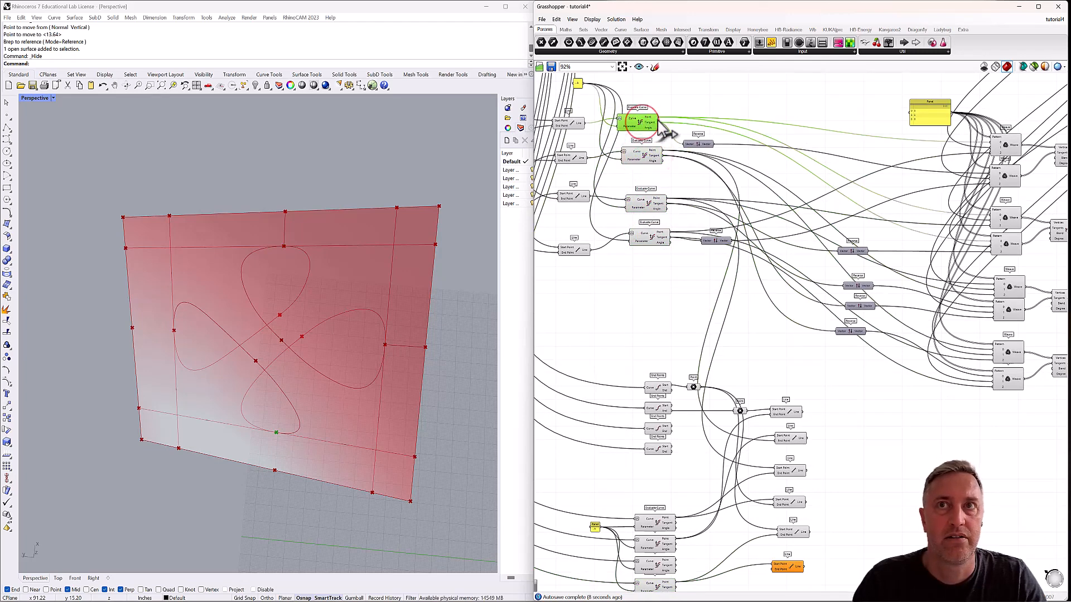
{"action": "left_click_drag", "start_coordinate": [658, 128], "coordinate": [773, 565]}
{"action": "right_click_drag", "start_coordinate": [808, 497], "coordinate": [803, 477]}
{"action": "left_click", "coordinate": [354, 451]}
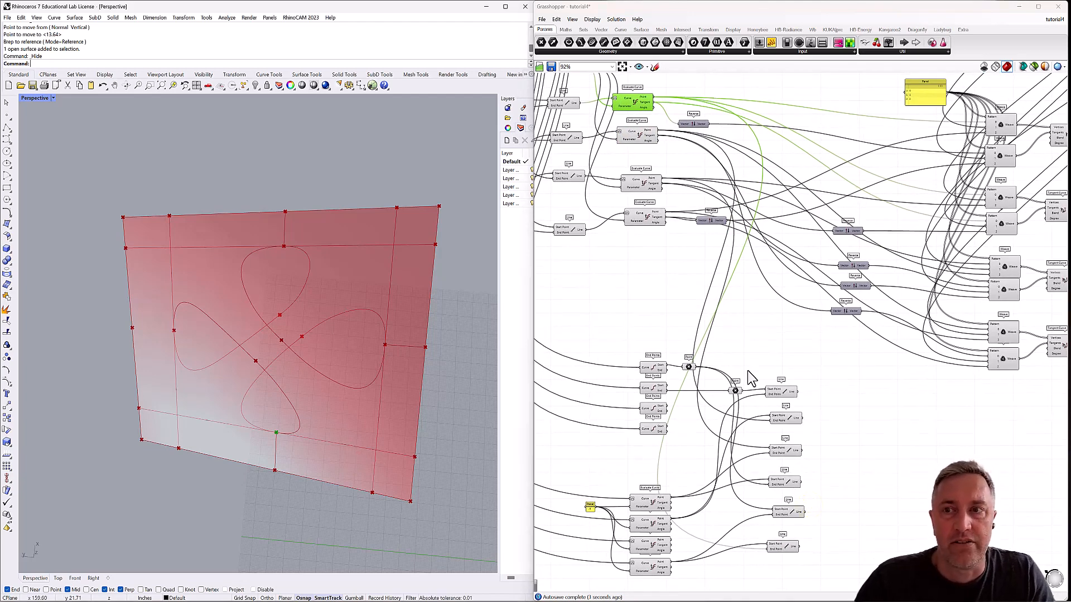
Select each of the six Line components in turn to check which segment it draws in the viewport.
{"action": "left_click", "coordinate": [788, 393]}
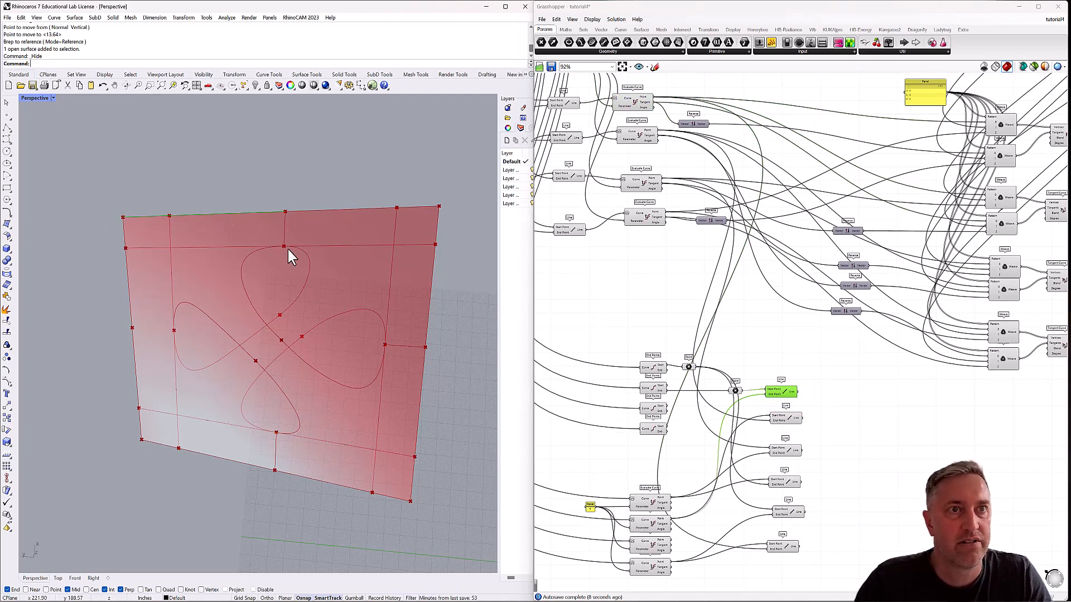
{"action": "left_click", "coordinate": [780, 419]}
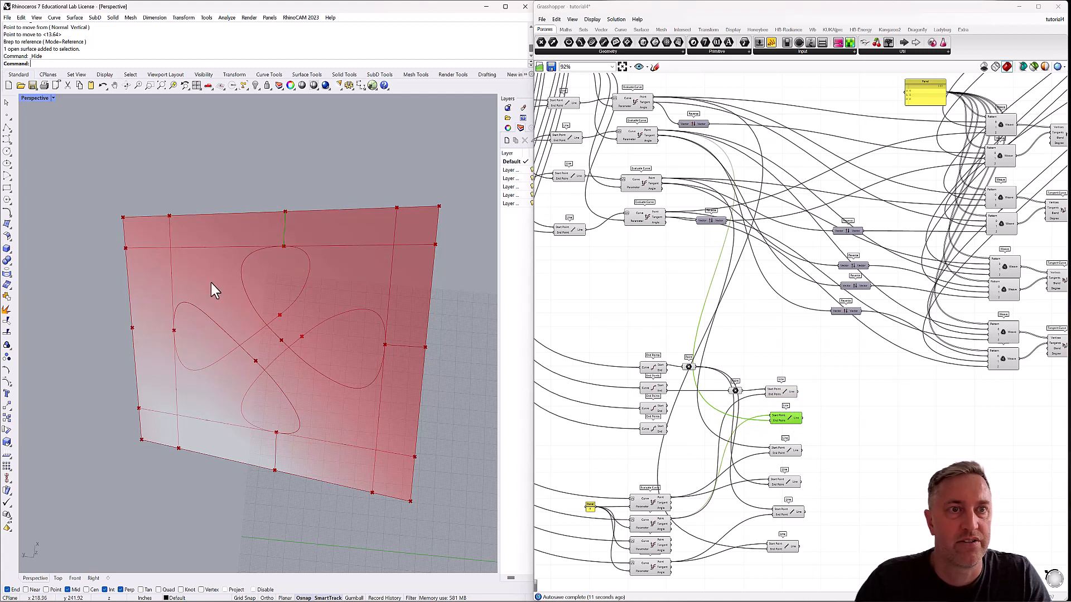
{"action": "left_click", "coordinate": [792, 453]}
{"action": "left_click", "coordinate": [784, 482]}
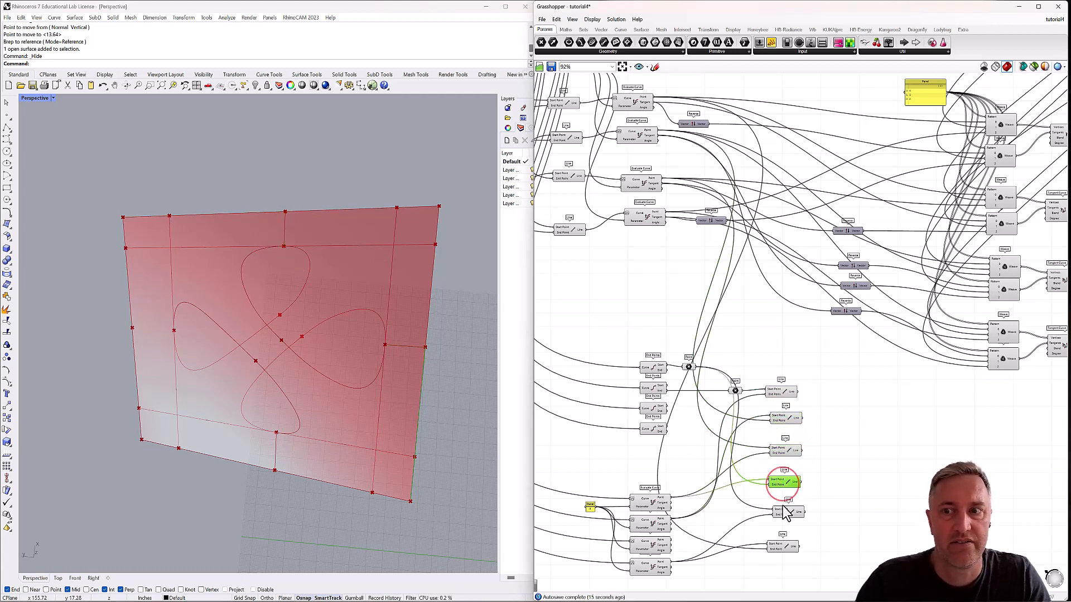
{"action": "left_click", "coordinate": [784, 510]}
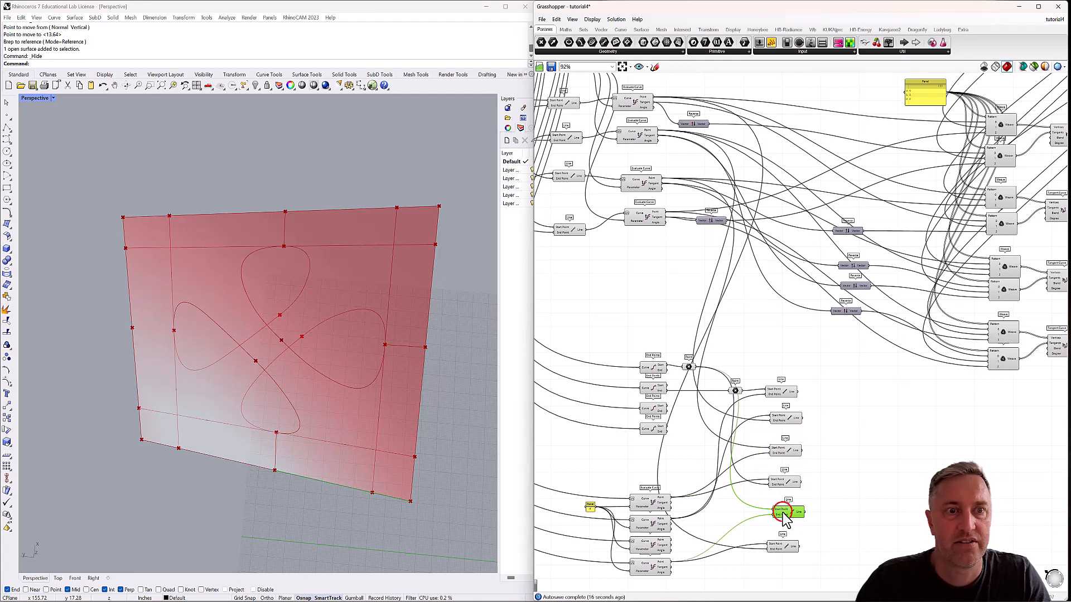
{"action": "left_click", "coordinate": [781, 549]}
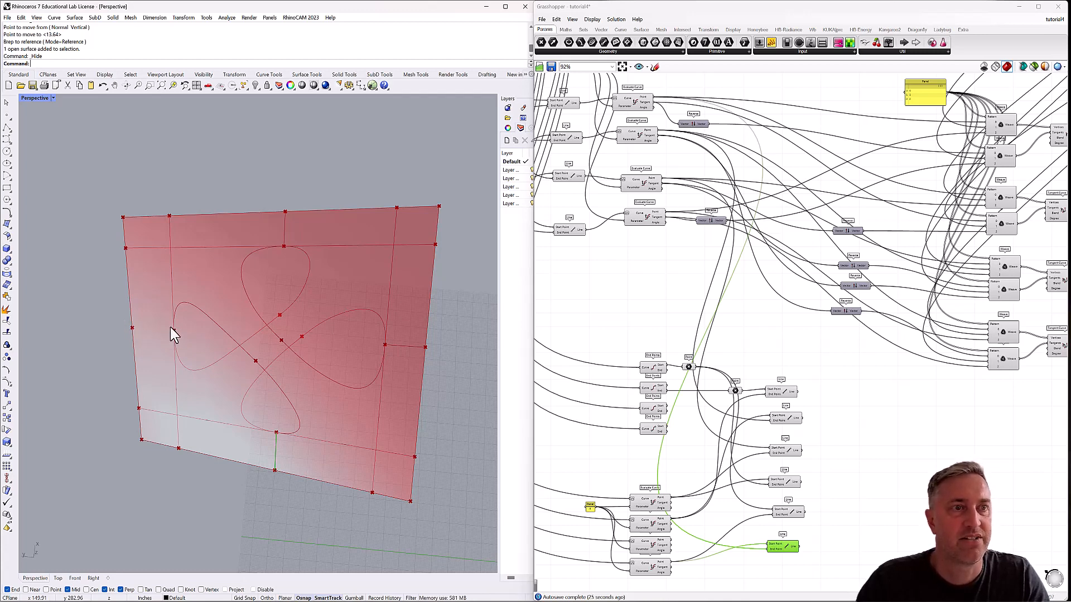
Add a seventh Line component below the sixth one.
{"action": "right_click_drag", "start_coordinate": [800, 416], "coordinate": [788, 307]}
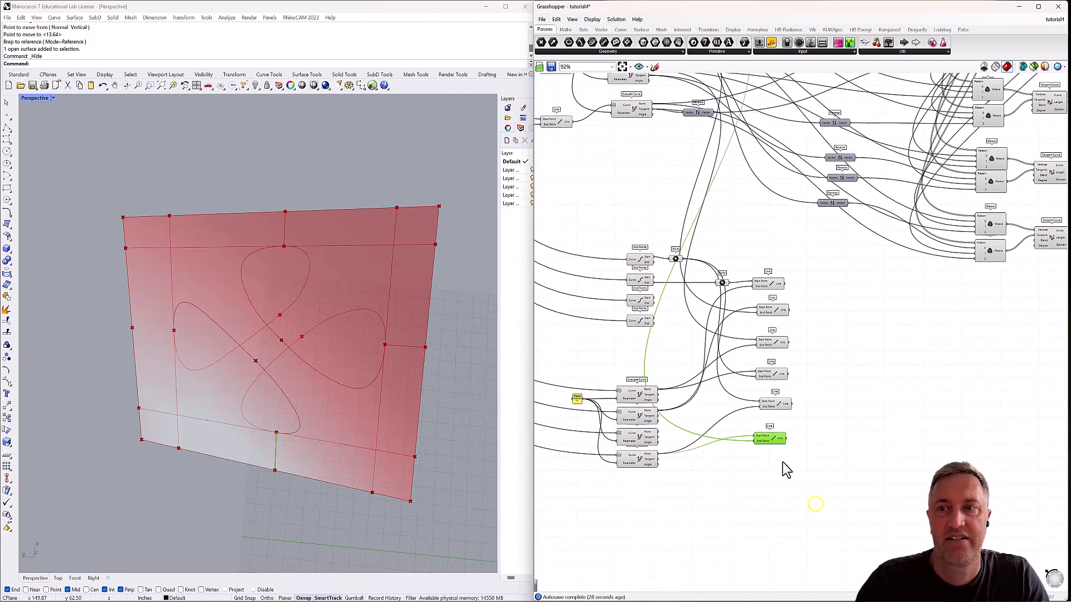
{"action": "double_click", "coordinate": [762, 478]}
{"action": "type", "text": "line"}
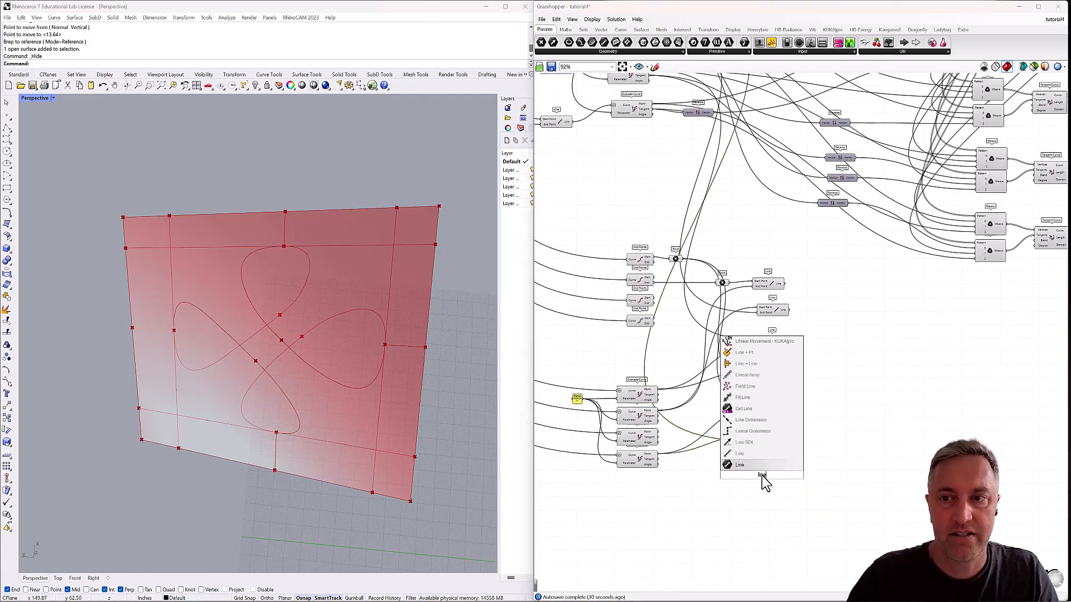
{"action": "key", "text": "Return"}
{"action": "left_click_drag", "start_coordinate": [763, 474], "coordinate": [769, 472]}
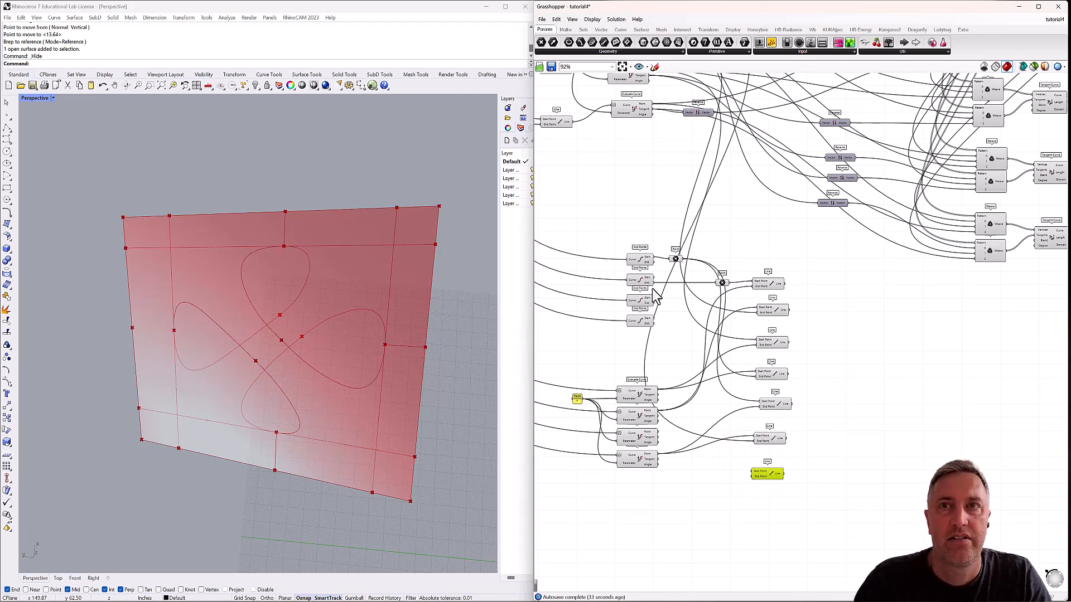
Find the left loop tip's Evaluate Curve and wire its Point output into the seventh Line's Start Point.
{"action": "right_click_drag", "start_coordinate": [647, 177], "coordinate": [648, 277]}
{"action": "left_click", "coordinate": [626, 95]}
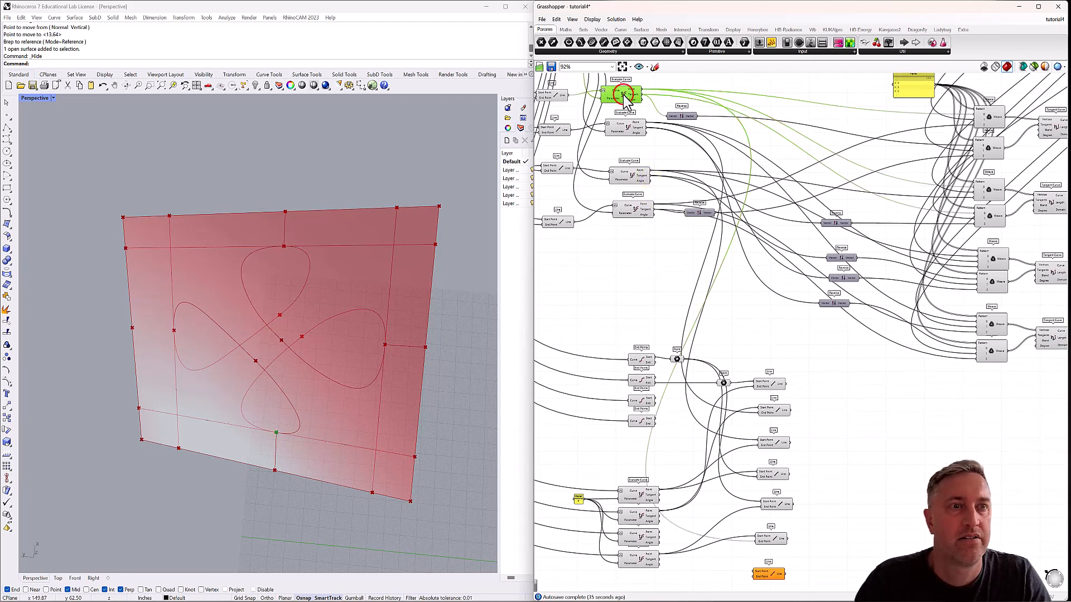
{"action": "left_click", "coordinate": [624, 130]}
{"action": "left_click", "coordinate": [629, 174]}
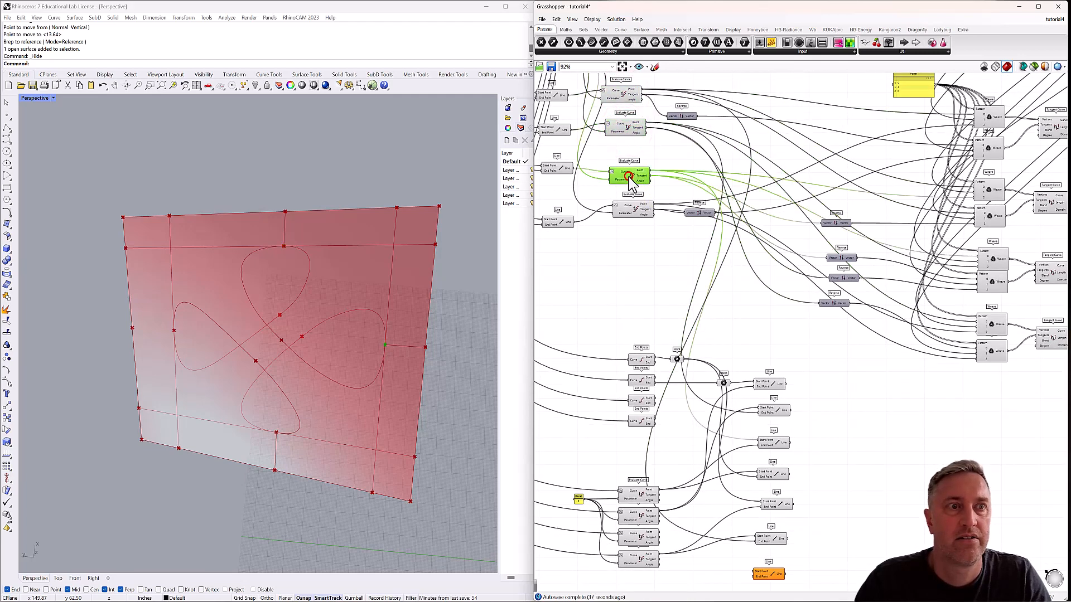
{"action": "left_click", "coordinate": [632, 211]}
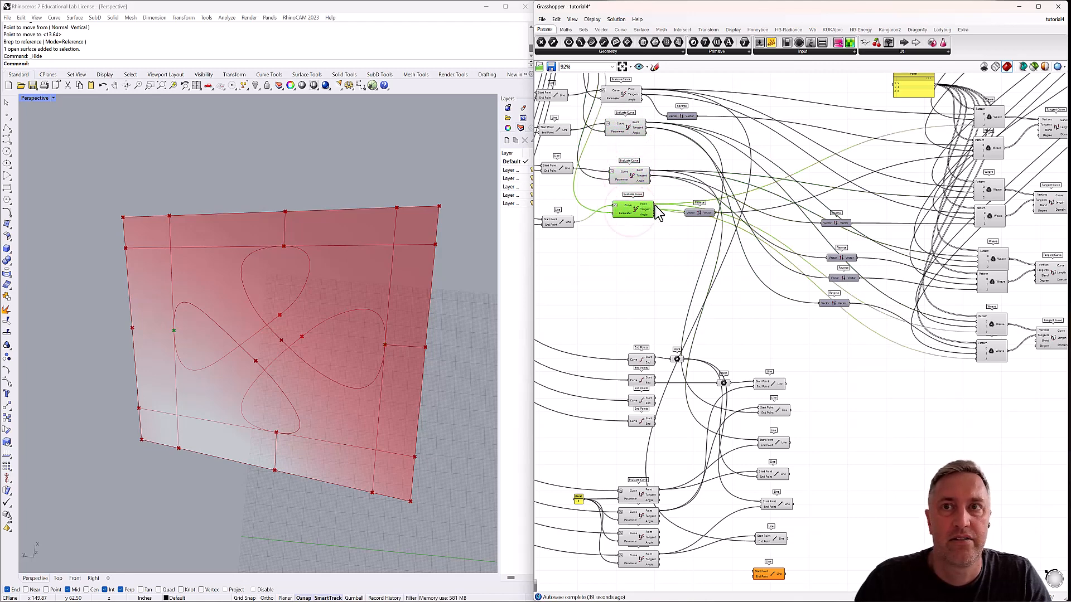
{"action": "left_click_drag", "start_coordinate": [653, 209], "coordinate": [773, 571]}
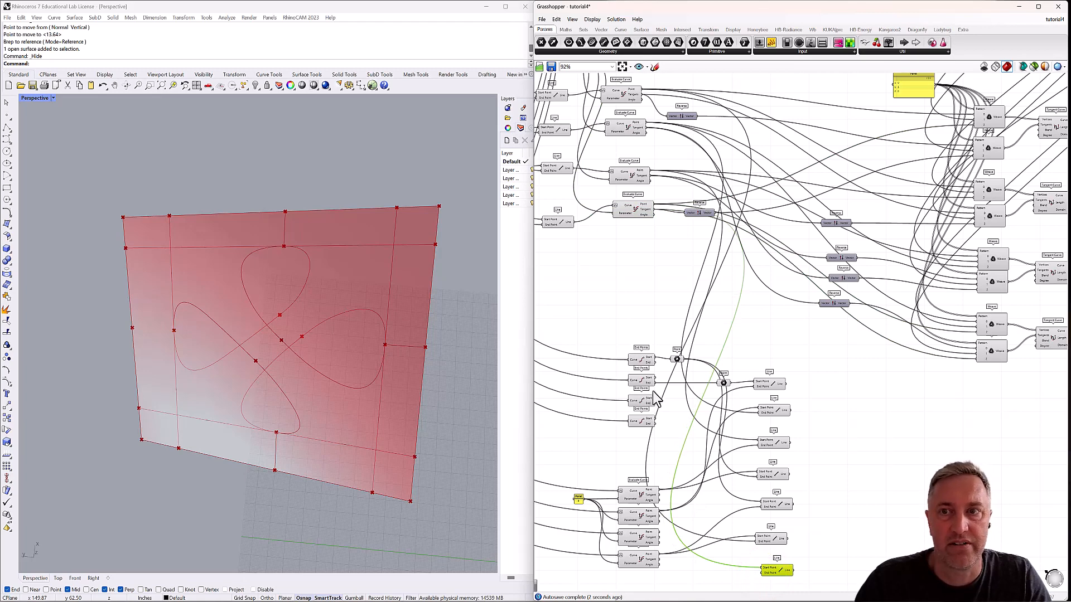
Find the left edge midpoint's Evaluate Curve, wire its Point output into the seventh Line's End Point, and check the line.
{"action": "left_click", "coordinate": [640, 497]}
{"action": "left_click", "coordinate": [640, 516]}
{"action": "left_click", "coordinate": [640, 538]}
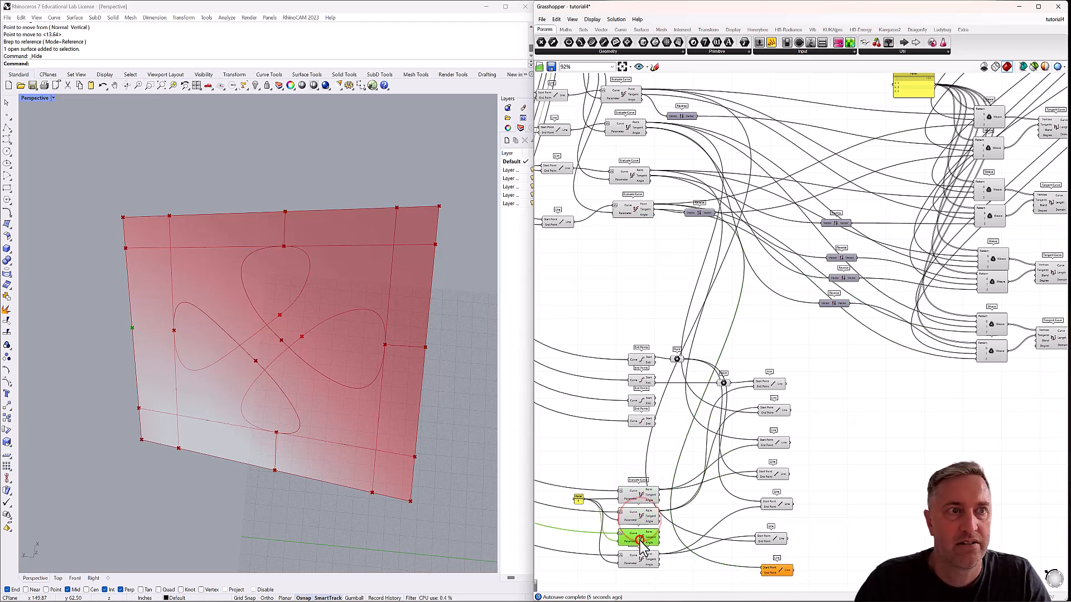
{"action": "left_click", "coordinate": [770, 571]}
Add an eighth Line below the seventh and wire the left edge midpoint's Point output into its Start Point.
{"action": "right_click_drag", "start_coordinate": [785, 554], "coordinate": [763, 496]}
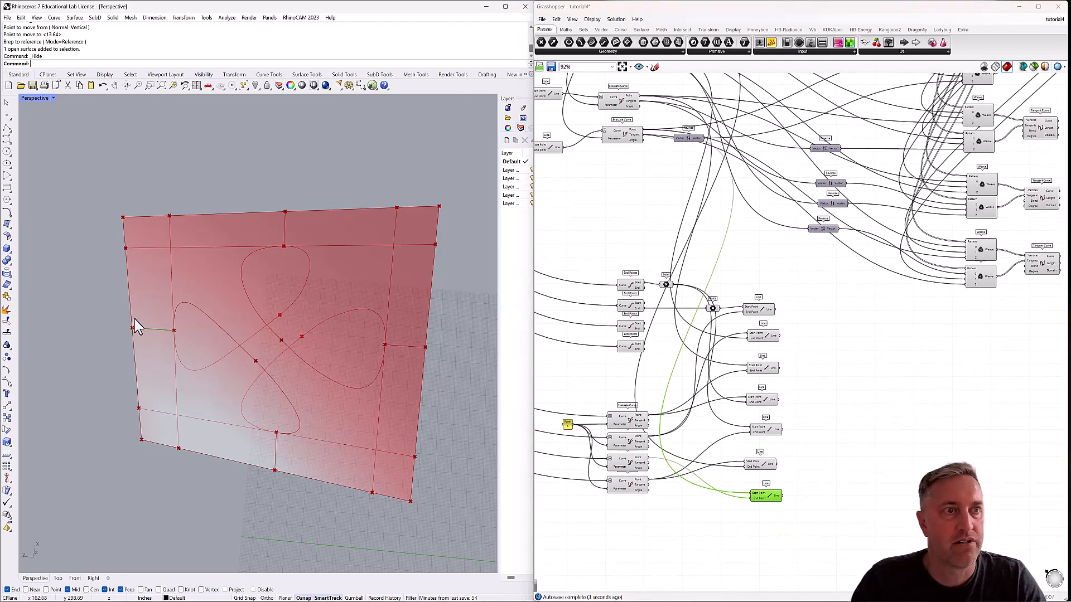
{"action": "double_click", "coordinate": [751, 529]}
{"action": "type", "text": "line"}
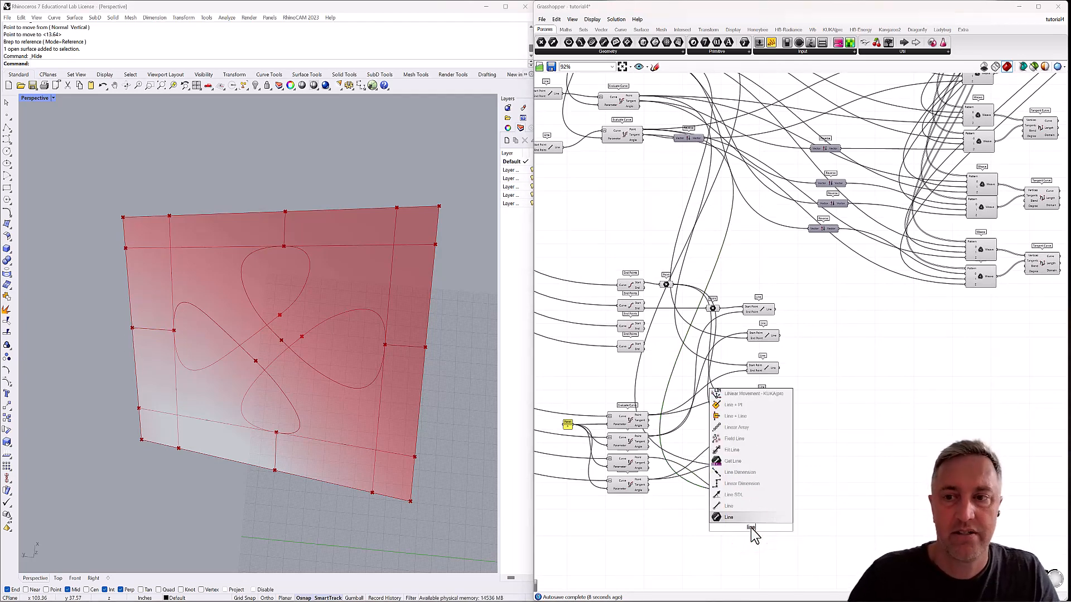
{"action": "left_click", "coordinate": [736, 517]}
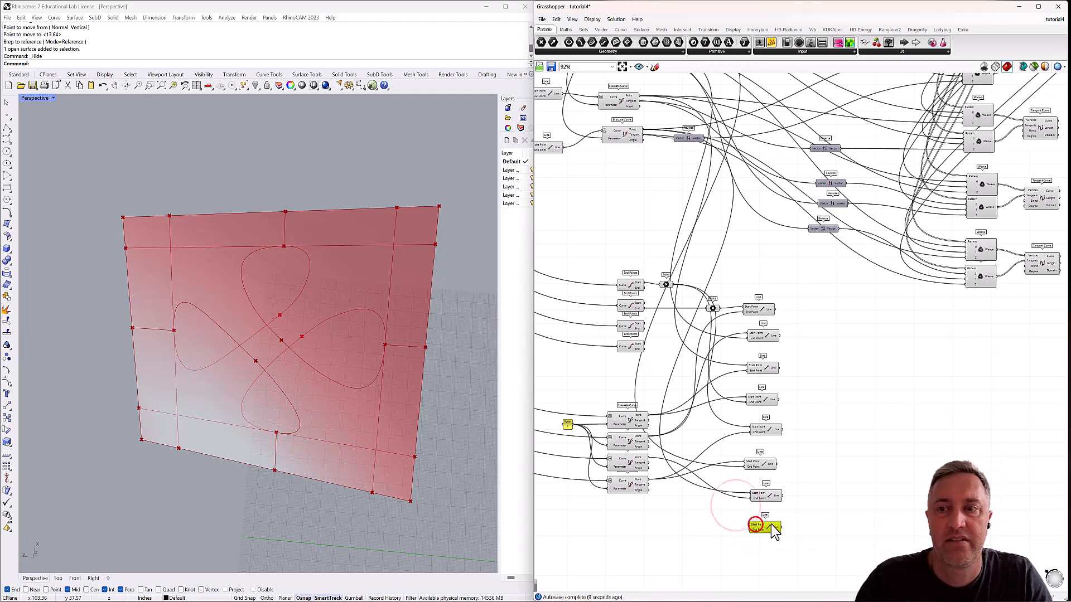
{"action": "left_click", "coordinate": [637, 465]}
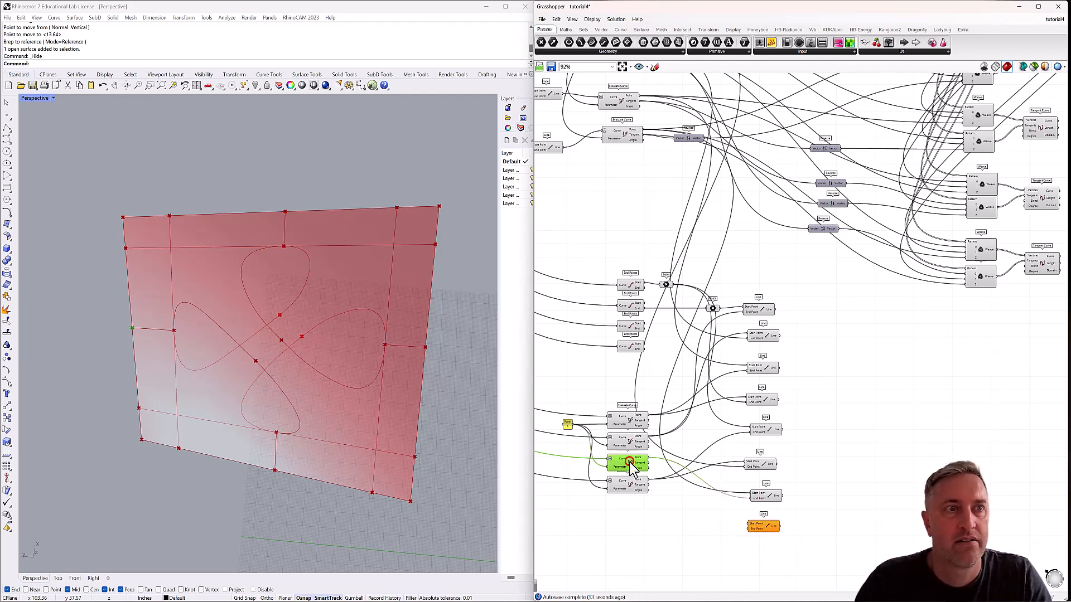
{"action": "left_click_drag", "start_coordinate": [646, 463], "coordinate": [751, 528]}
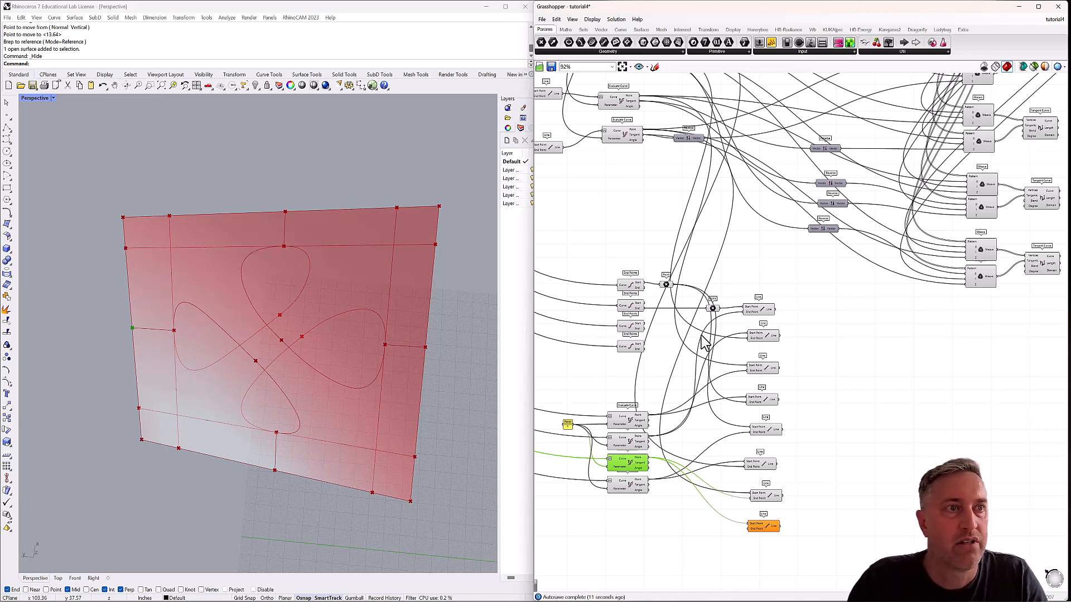
Find the panel's upper-left corner Point parameter, wire it into the eighth Line's End Point, and check the lines in the viewport.
{"action": "right_click_drag", "start_coordinate": [652, 264], "coordinate": [652, 260]}
{"action": "left_click", "coordinate": [639, 344]}
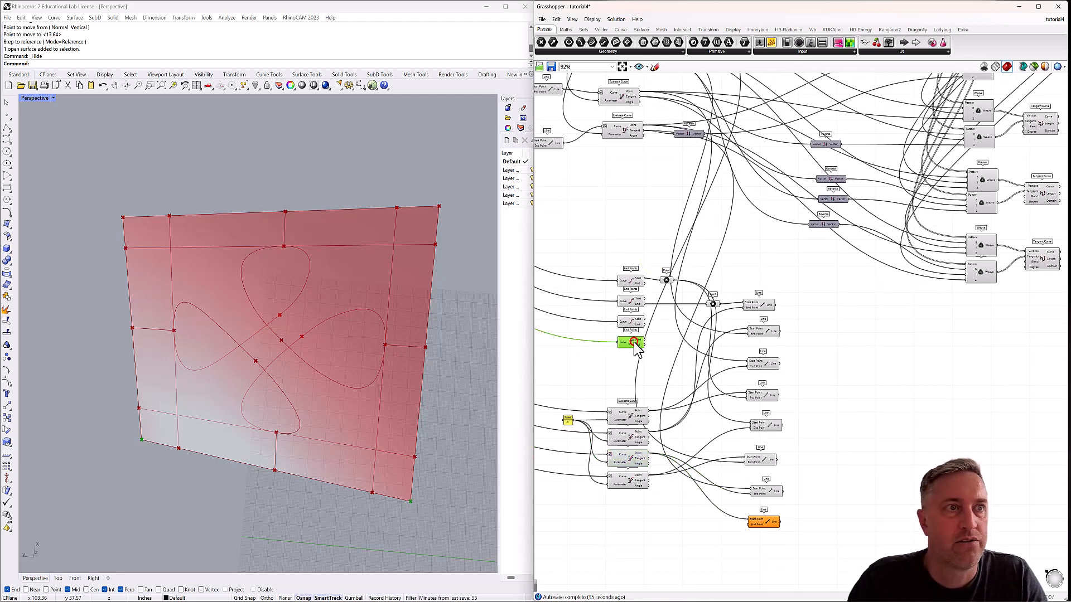
{"action": "left_click", "coordinate": [666, 280]}
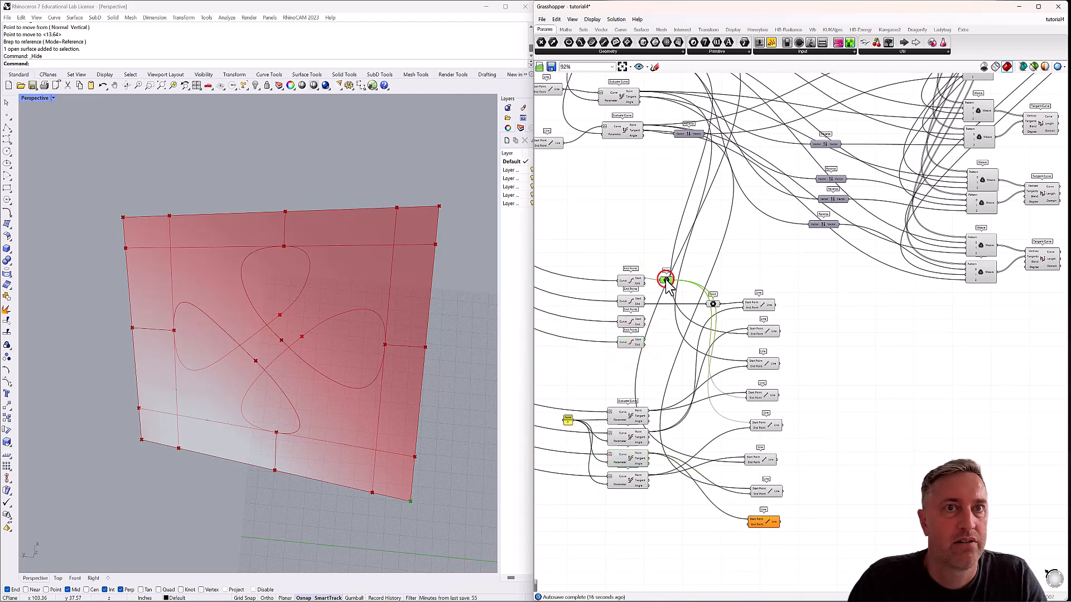
{"action": "left_click", "coordinate": [713, 304]}
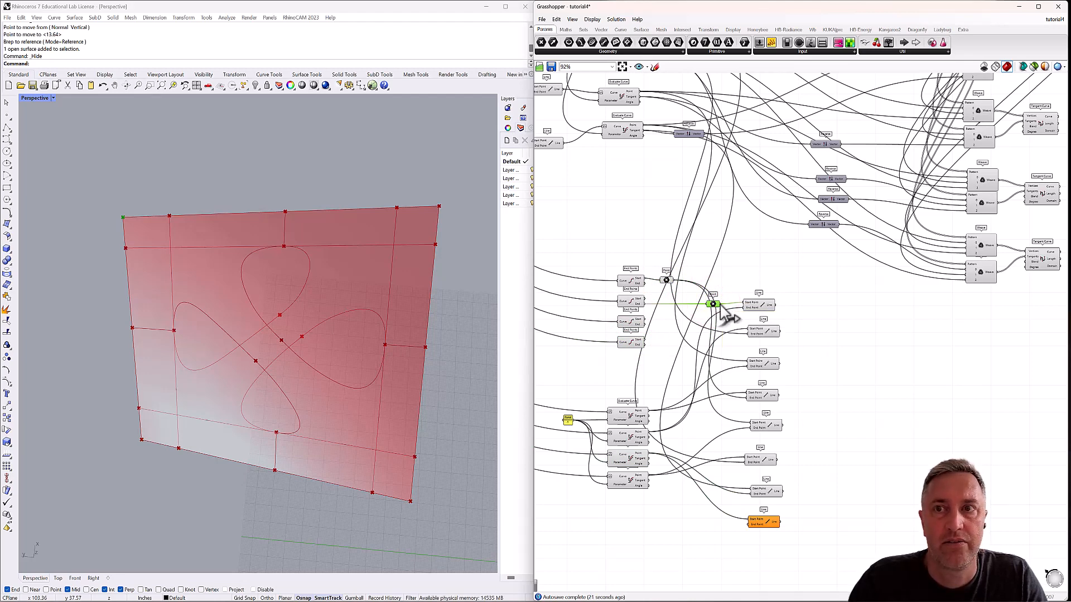
{"action": "left_click_drag", "start_coordinate": [720, 305], "coordinate": [749, 522]}
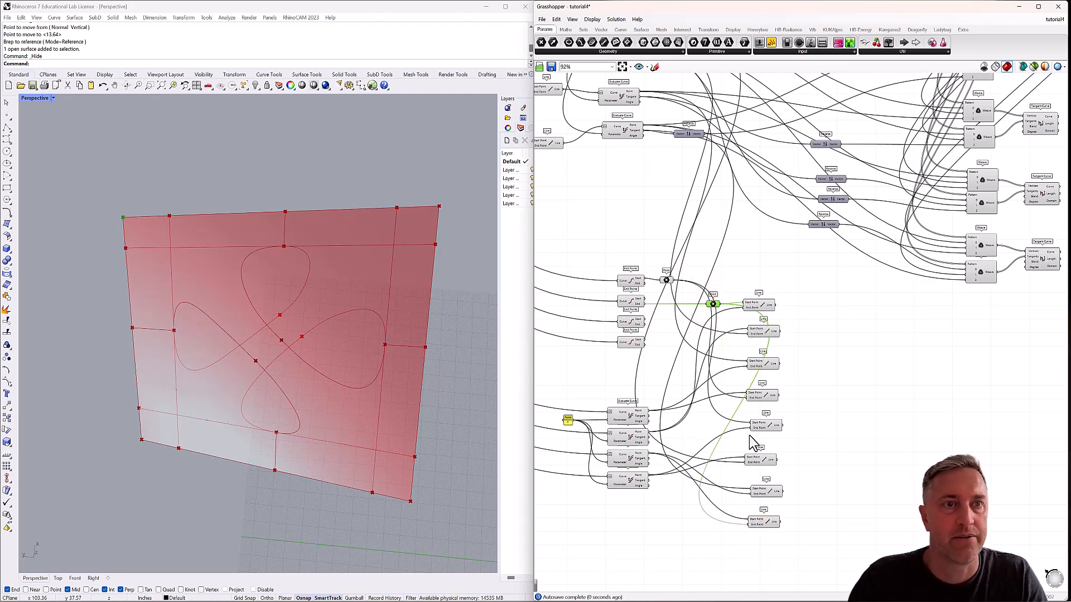
{"action": "mouse_move", "coordinate": [374, 425]}
{"action": "right_mouse_down"}
{"action": "mouse_move", "coordinate": [376, 363]}
{"action": "mouse_move", "coordinate": [363, 348]}
{"action": "mouse_move", "coordinate": [284, 370]}
{"action": "mouse_move", "coordinate": [316, 392]}
{"action": "mouse_move", "coordinate": [349, 383]}
{"action": "mouse_move", "coordinate": [370, 393]}
{"action": "right_mouse_up"}
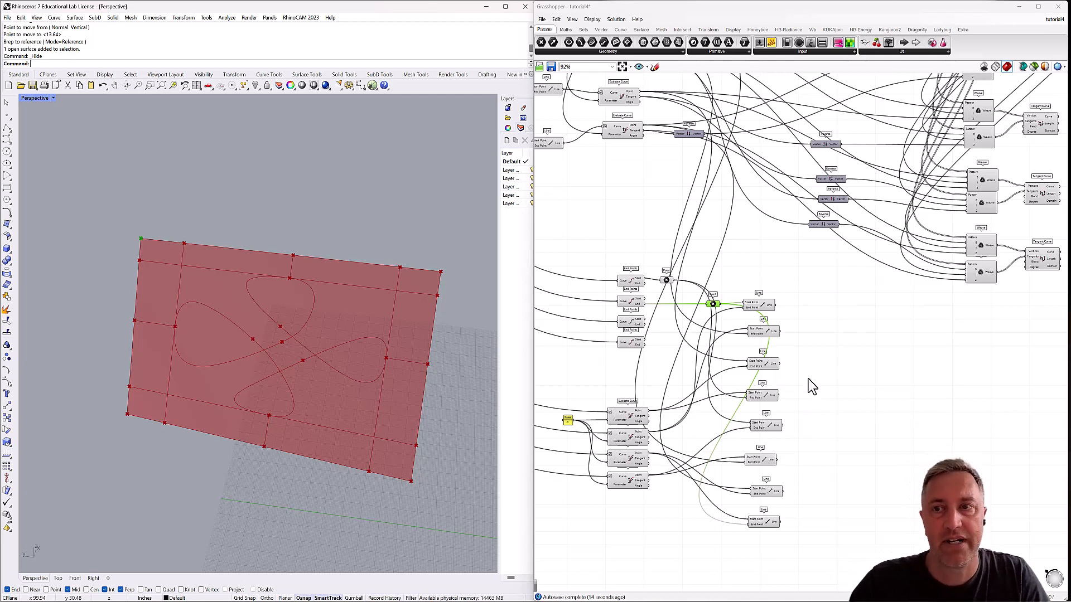
Add a Weave component to the right of the eight Line components.
{"action": "double_click", "coordinate": [856, 406]}
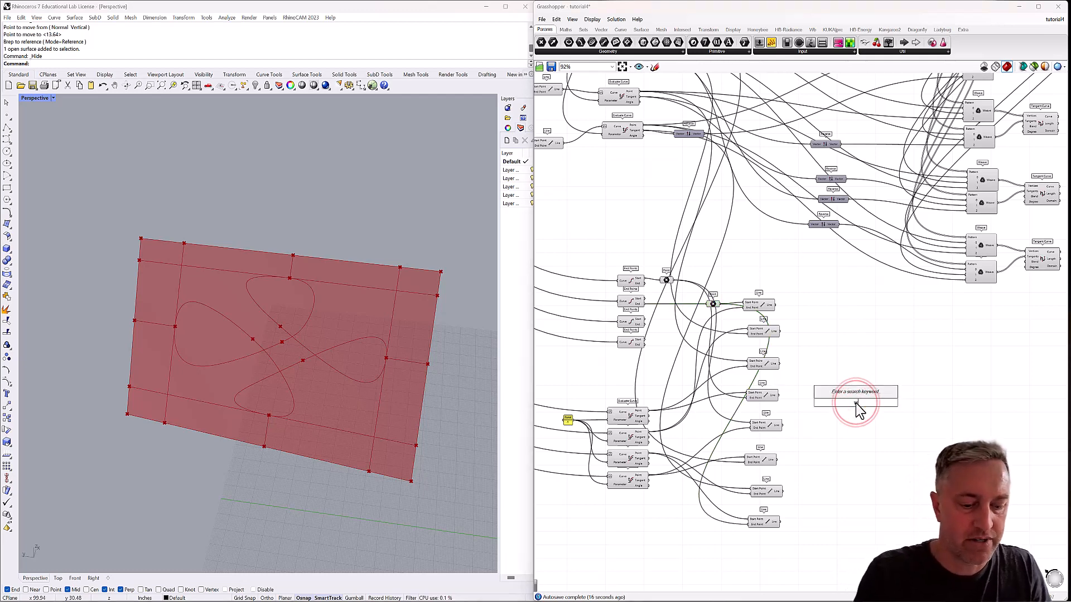
{"action": "type", "text": "weave"}
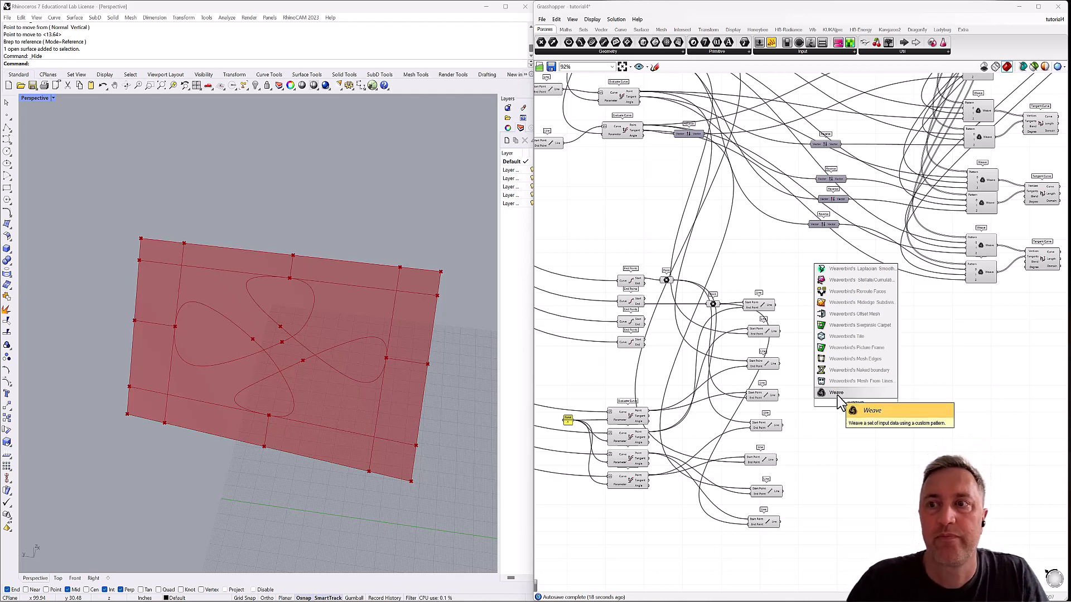
{"action": "left_click", "coordinate": [837, 392]}
{"action": "left_click_drag", "start_coordinate": [860, 408], "coordinate": [886, 393]}
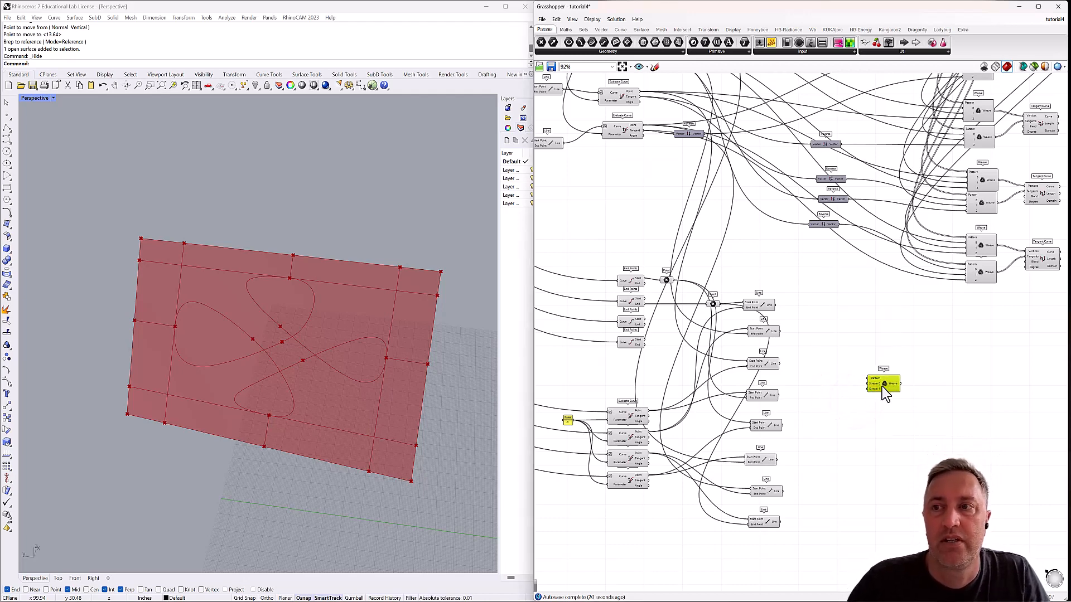
{"action": "scroll", "coordinate": [883, 387], "scroll_direction": "up", "scroll_amount": 7}
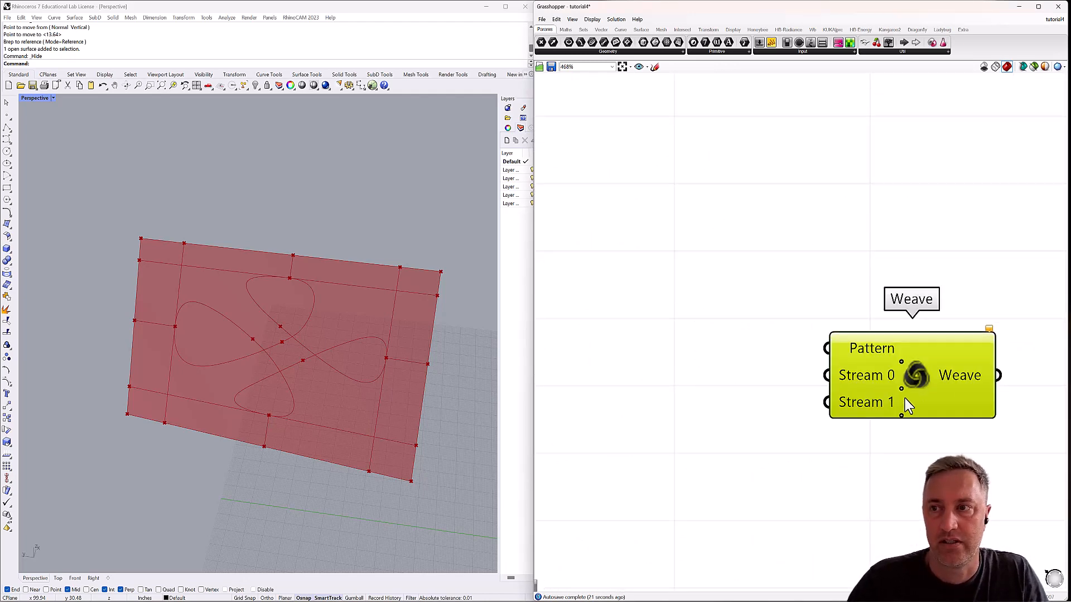
Expand the Weave component to ten stream inputs, numbered 0 to 9.
{"action": "left_click", "coordinate": [901, 415]}
{"action": "left_click", "coordinate": [902, 429]}
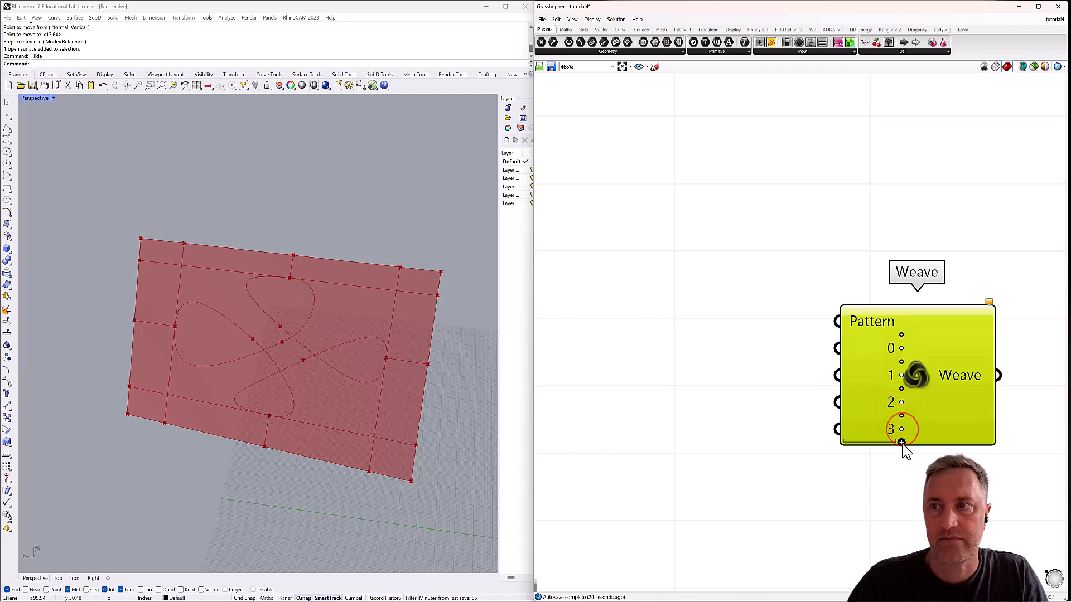
{"action": "left_click", "coordinate": [901, 443]}
{"action": "left_click", "coordinate": [902, 456]}
{"action": "left_click", "coordinate": [902, 469]}
{"action": "left_click", "coordinate": [902, 483]}
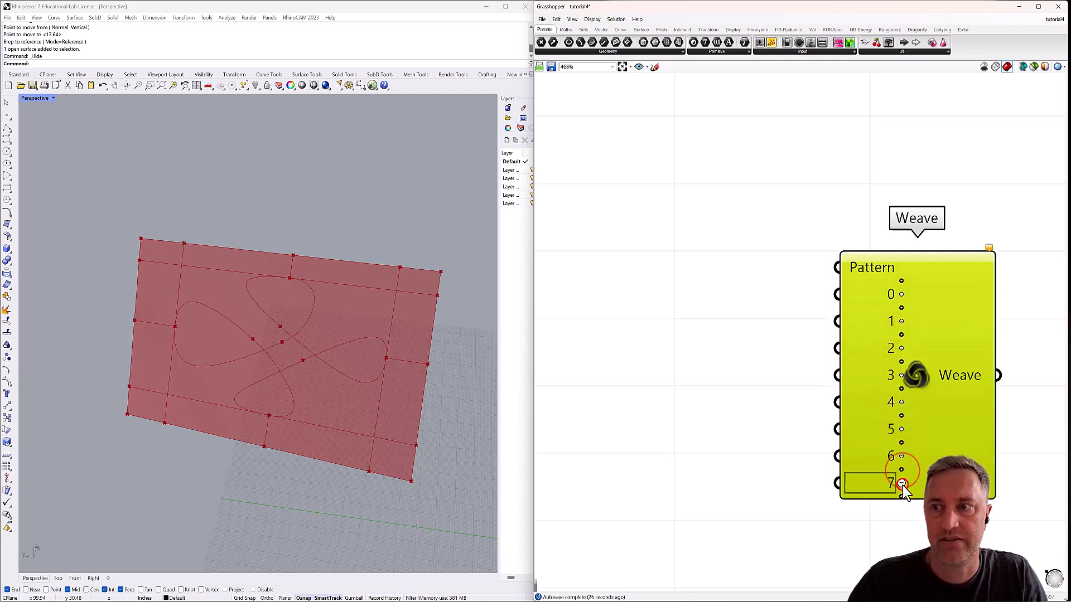
{"action": "left_click", "coordinate": [902, 484]}
{"action": "left_click", "coordinate": [902, 496]}
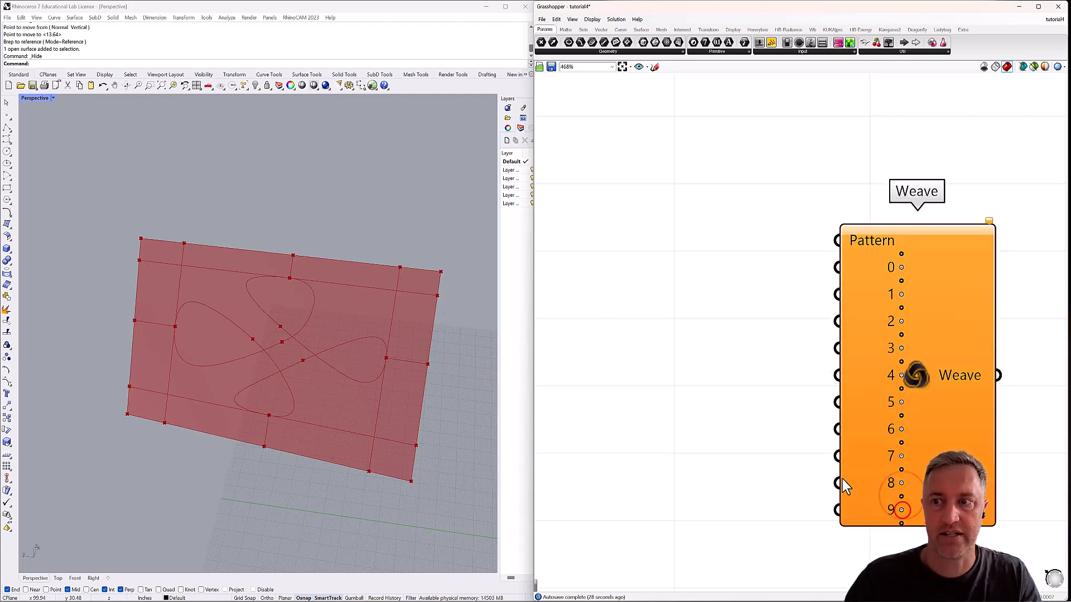
Add a Panel containing 0 between the Line components and the Weave component.
{"action": "left_click", "coordinate": [790, 435]}
{"action": "scroll", "coordinate": [741, 335], "scroll_direction": "down", "scroll_amount": 2}
{"action": "right_click_drag", "start_coordinate": [741, 334], "coordinate": [762, 286]}
{"action": "scroll", "coordinate": [762, 286], "scroll_direction": "down", "scroll_amount": 3}
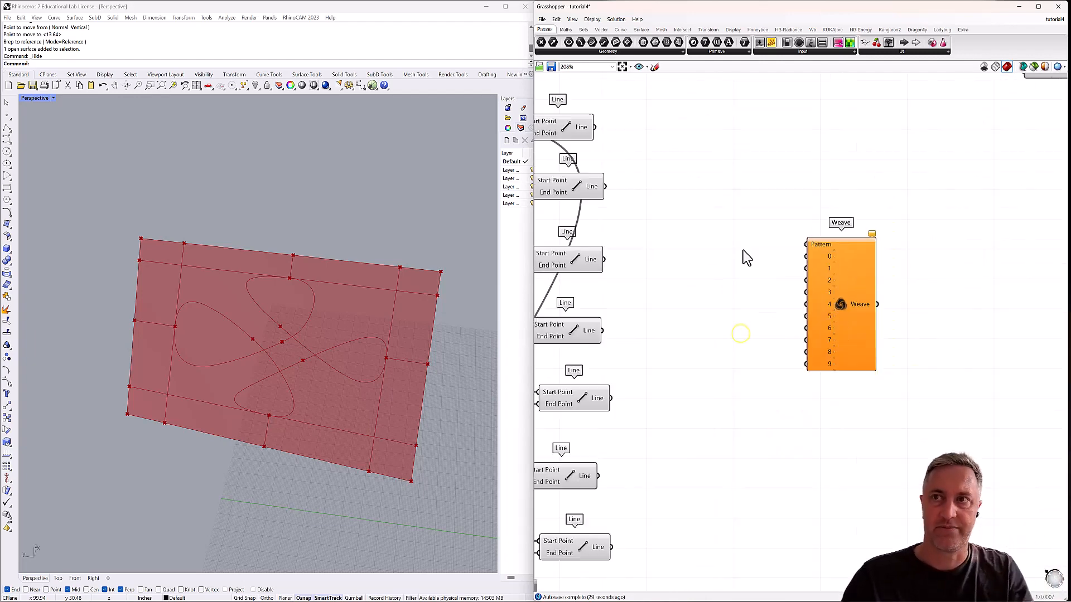
{"action": "right_click_drag", "start_coordinate": [734, 242], "coordinate": [775, 293]}
{"action": "double_click", "coordinate": [748, 218]}
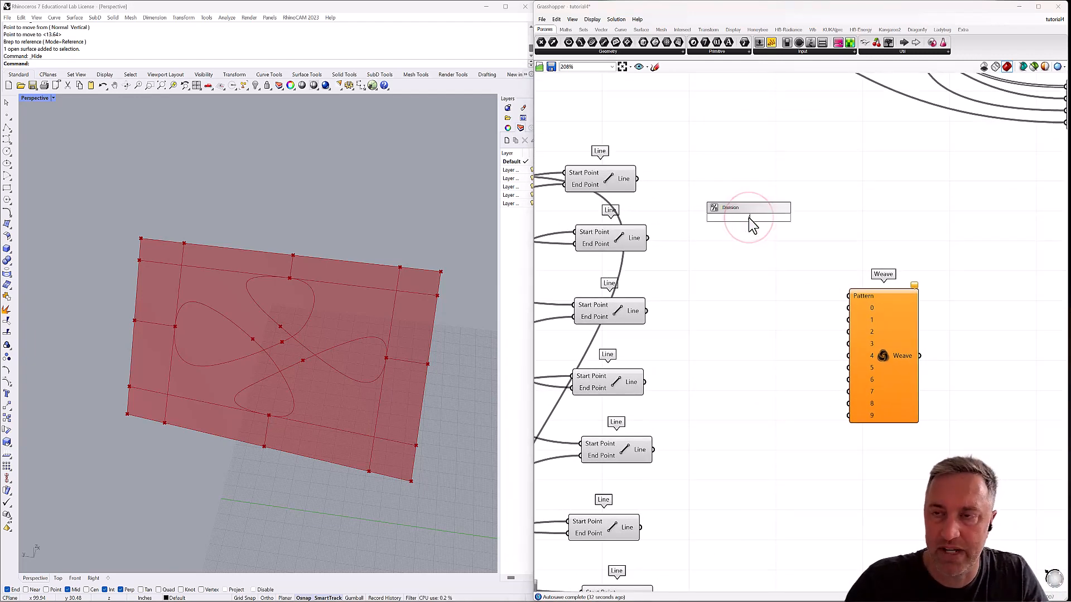
{"action": "type", "text": "//"}
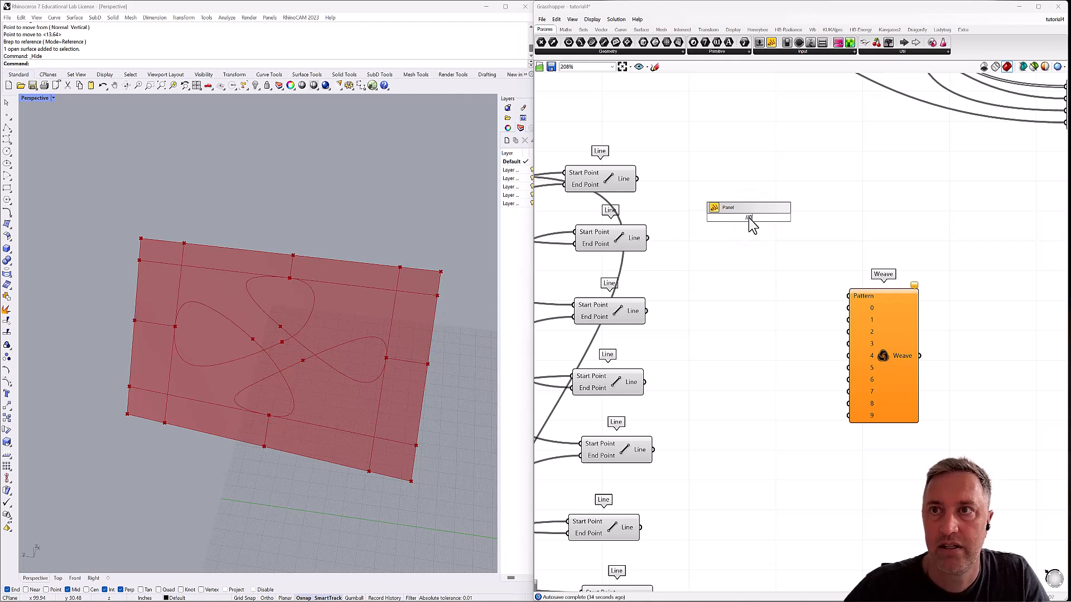
{"action": "key", "text": "Return"}
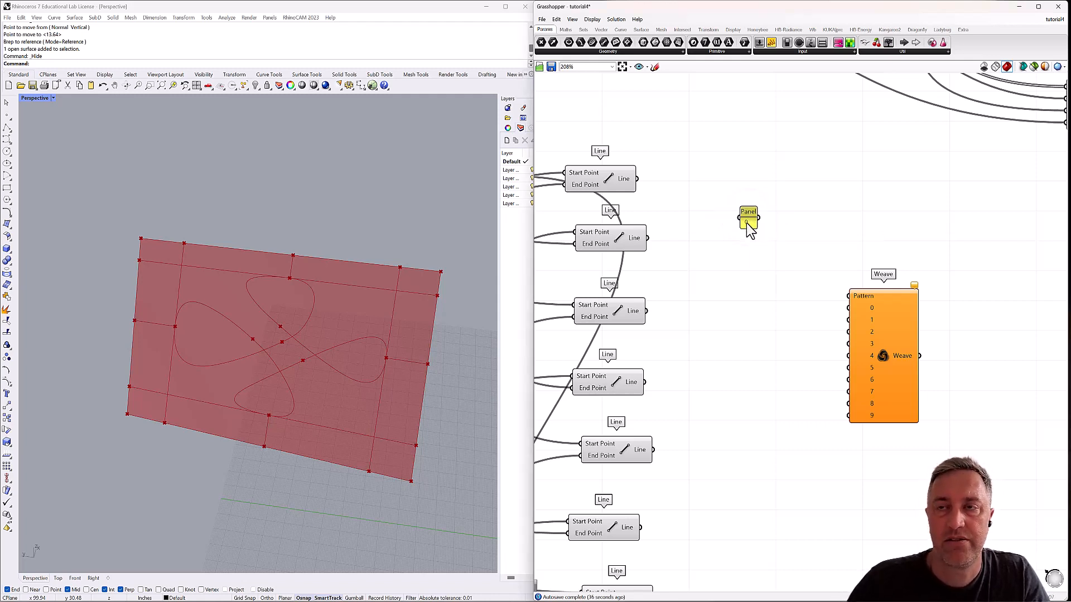
Make the Panel output each line as a separate item and enter the values 0 to 9, one per line.
{"action": "double_click", "coordinate": [747, 221]}
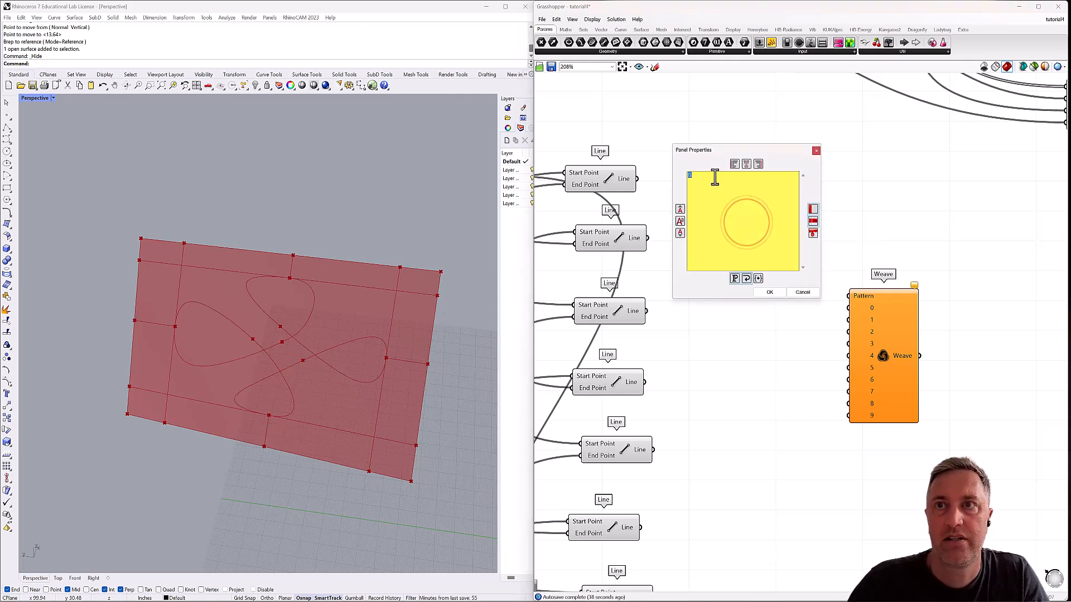
{"action": "left_click", "coordinate": [816, 151]}
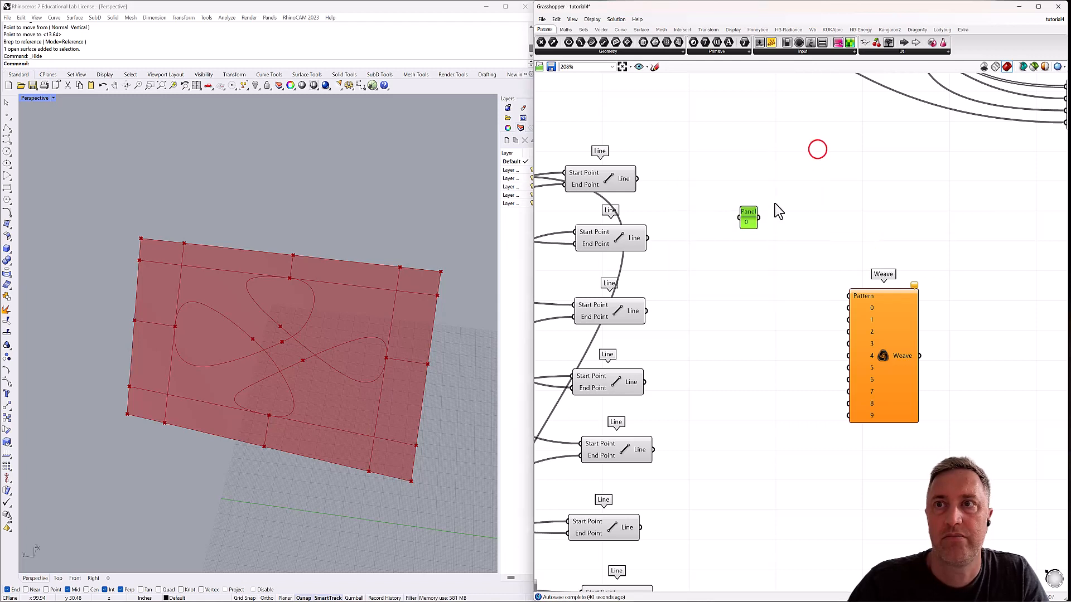
{"action": "right_click", "coordinate": [748, 212]}
{"action": "left_click", "coordinate": [791, 236]}
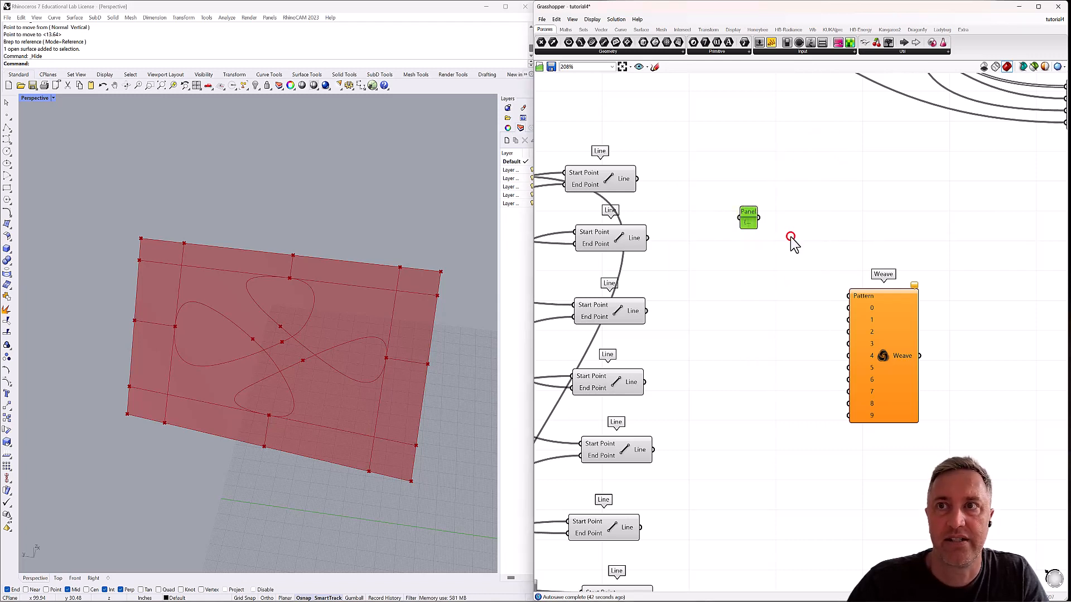
{"action": "double_click", "coordinate": [749, 220]}
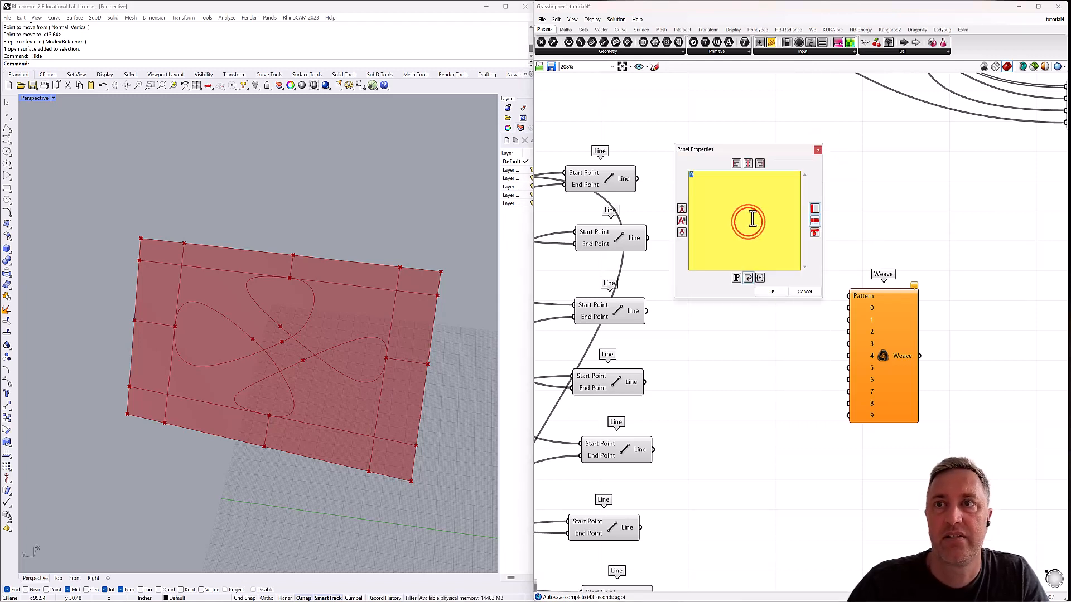
{"action": "left_click", "coordinate": [711, 177]}
{"action": "key", "text": "Return"}
{"action": "type", "text": "1"}
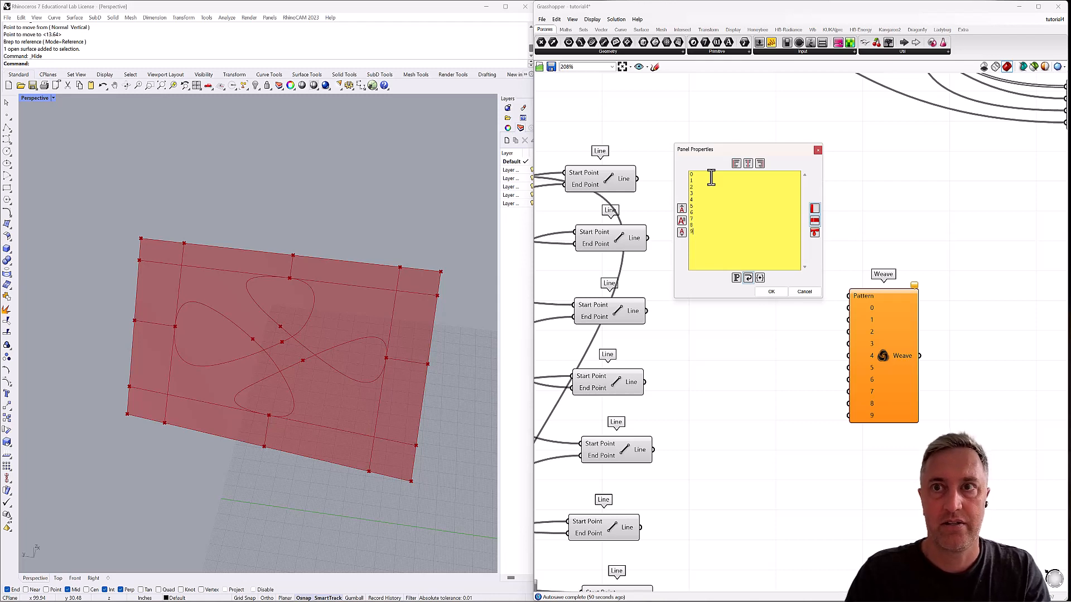
{"action": "left_click", "coordinate": [771, 292]}
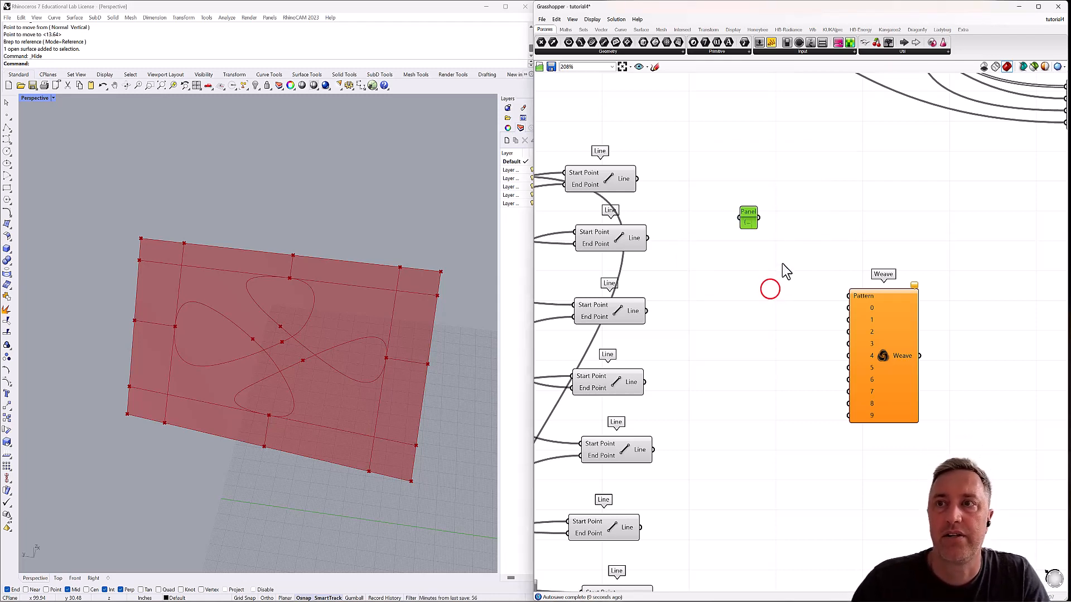
Wire the Panel into the Weave's Pattern input and enlarge the Panel to show all its values.
{"action": "left_click_drag", "start_coordinate": [758, 219], "coordinate": [849, 296]}
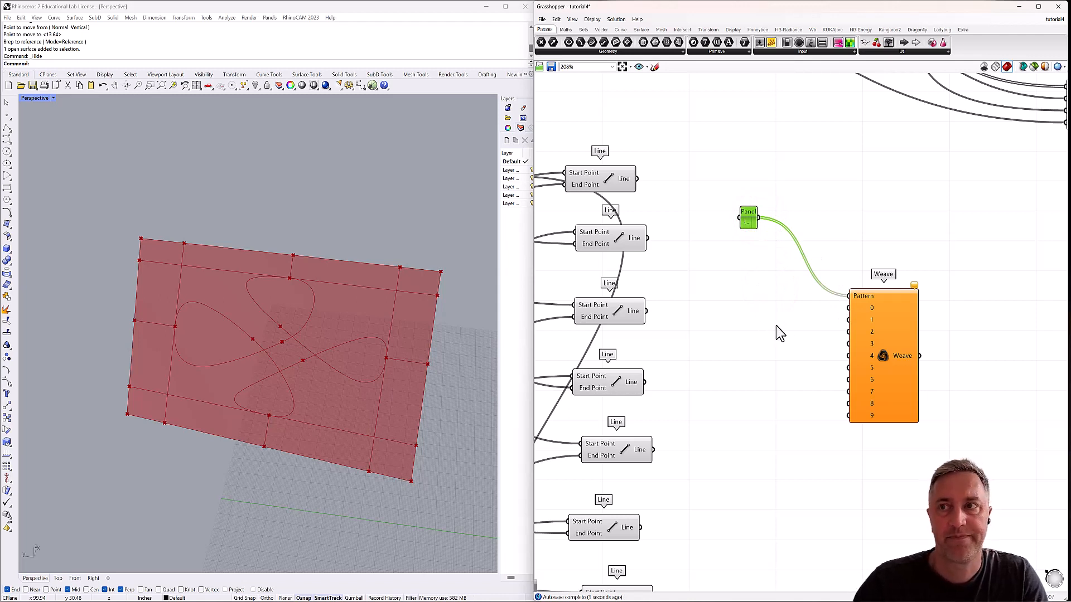
{"action": "right_click_drag", "start_coordinate": [787, 336], "coordinate": [782, 298]}
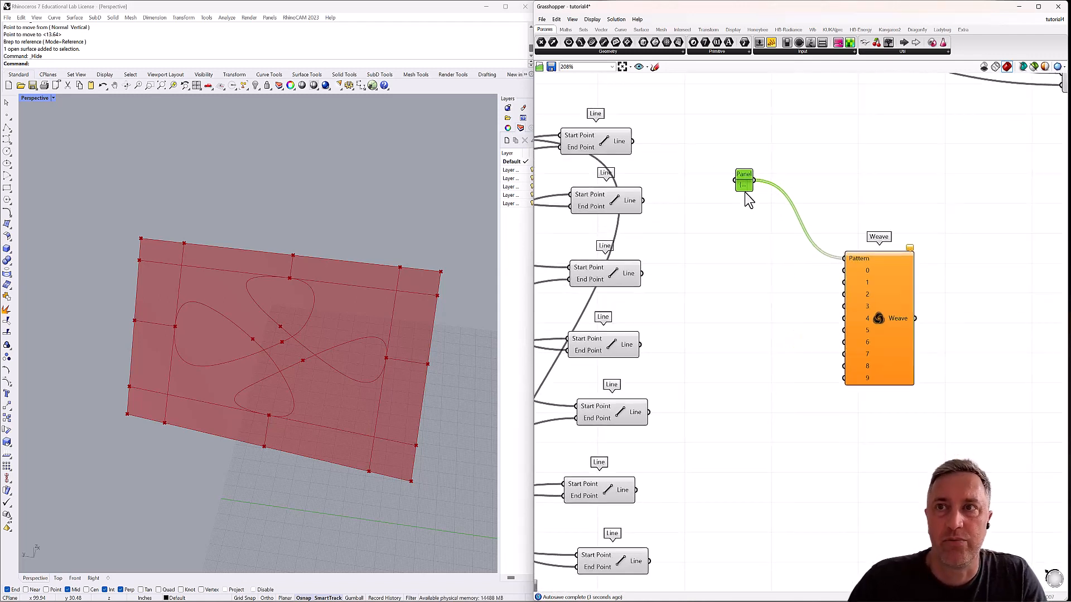
{"action": "left_click_drag", "start_coordinate": [748, 196], "coordinate": [750, 289]}
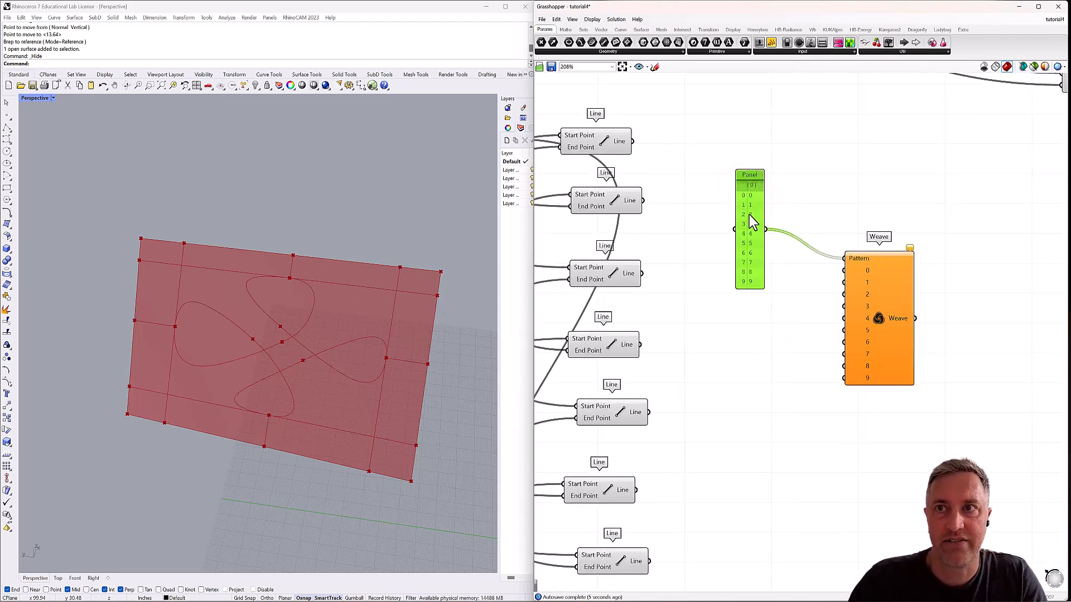
{"action": "left_click_drag", "start_coordinate": [763, 201], "coordinate": [788, 200]}
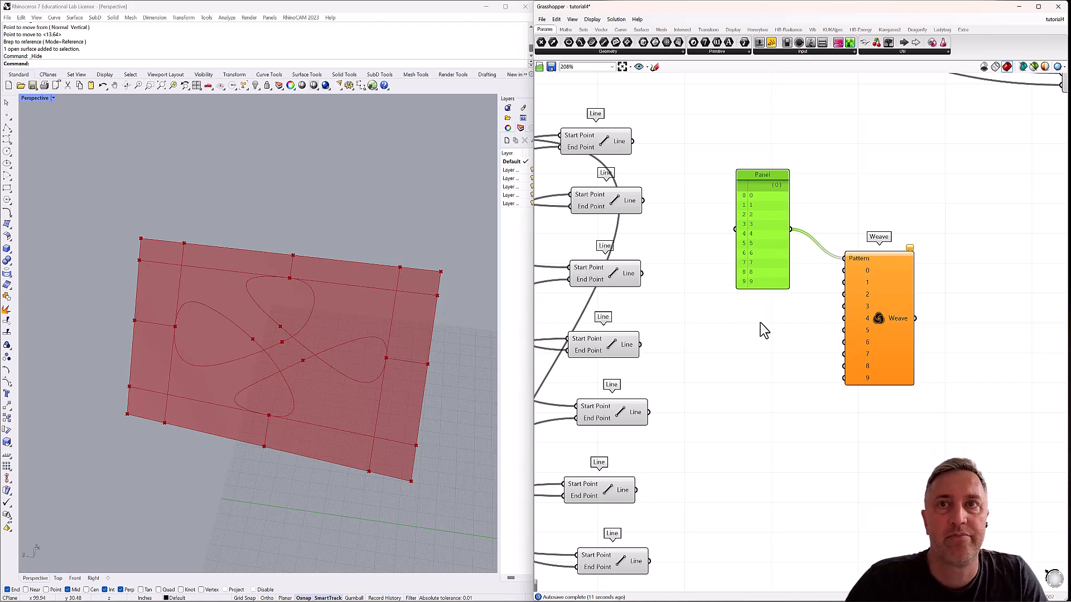
Wire the first Line's output into Weave stream 0 and the second Line's output into stream 1.
{"action": "scroll", "coordinate": [761, 323], "scroll_direction": "down", "scroll_amount": 2}
{"action": "left_click", "coordinate": [647, 194]}
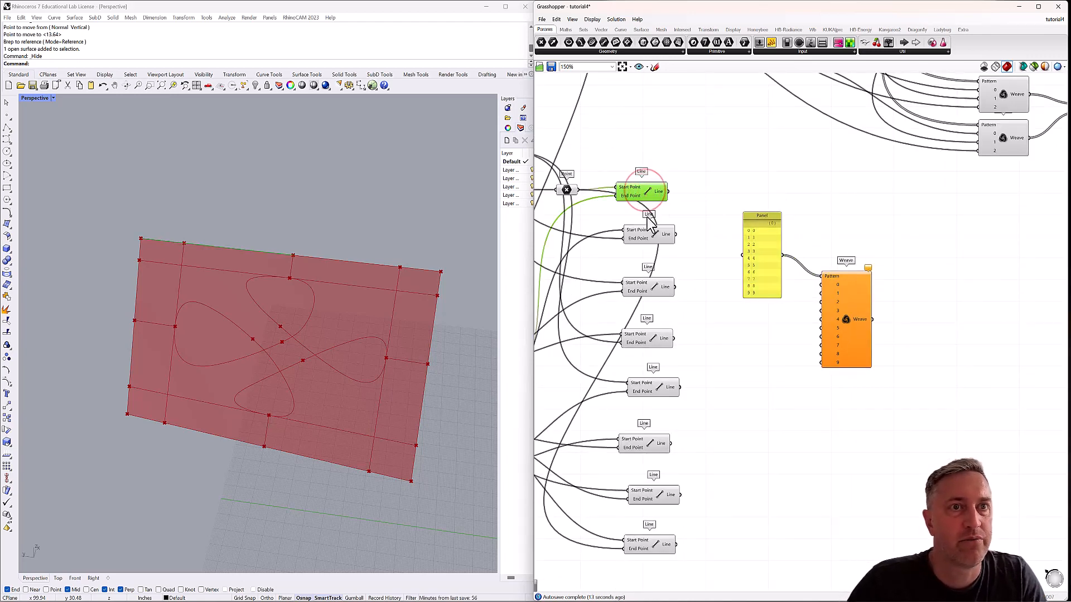
{"action": "right_click_drag", "start_coordinate": [664, 247], "coordinate": [691, 226]}
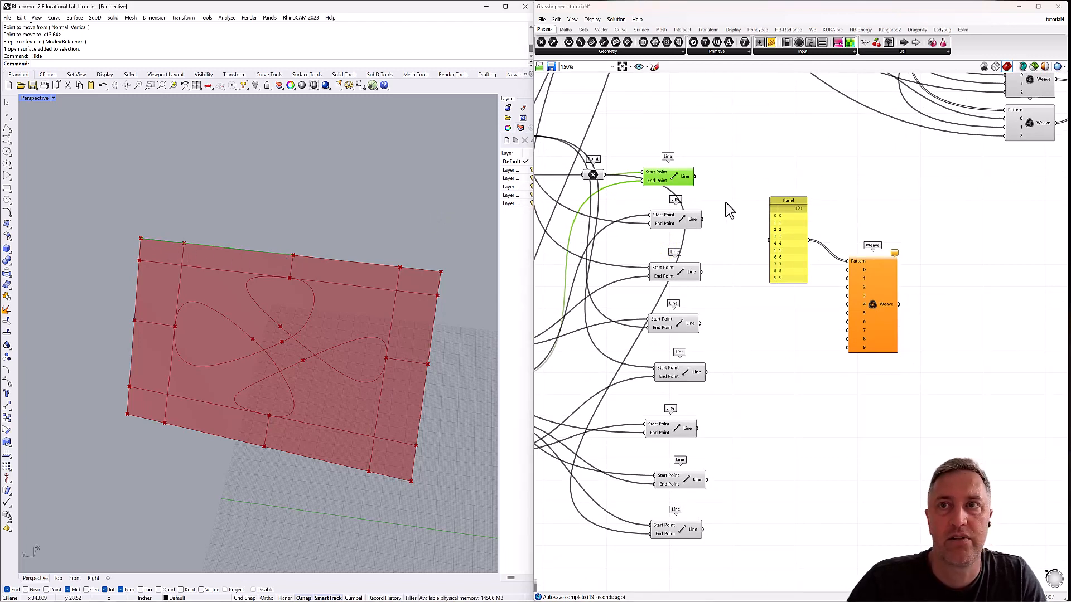
{"action": "left_click_drag", "start_coordinate": [695, 178], "coordinate": [848, 270]}
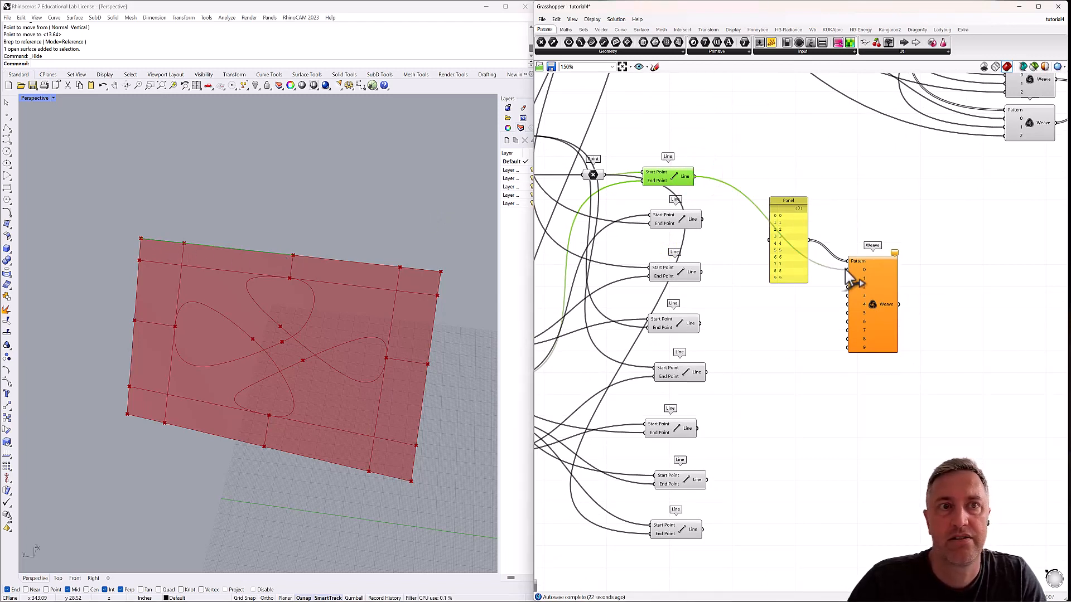
{"action": "left_click", "coordinate": [687, 223]}
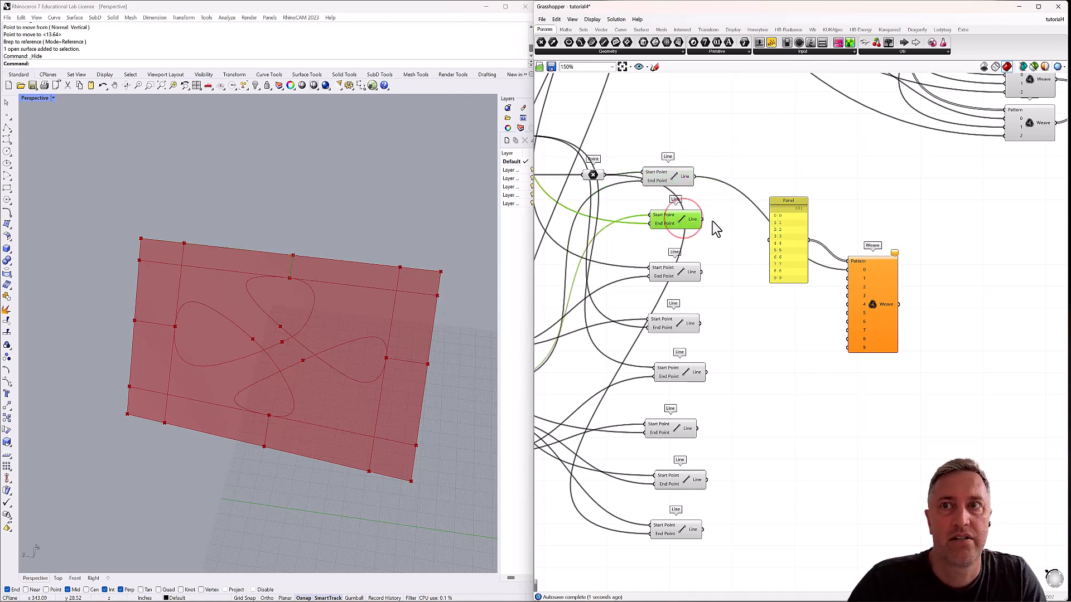
{"action": "left_click_drag", "start_coordinate": [702, 219], "coordinate": [849, 278]}
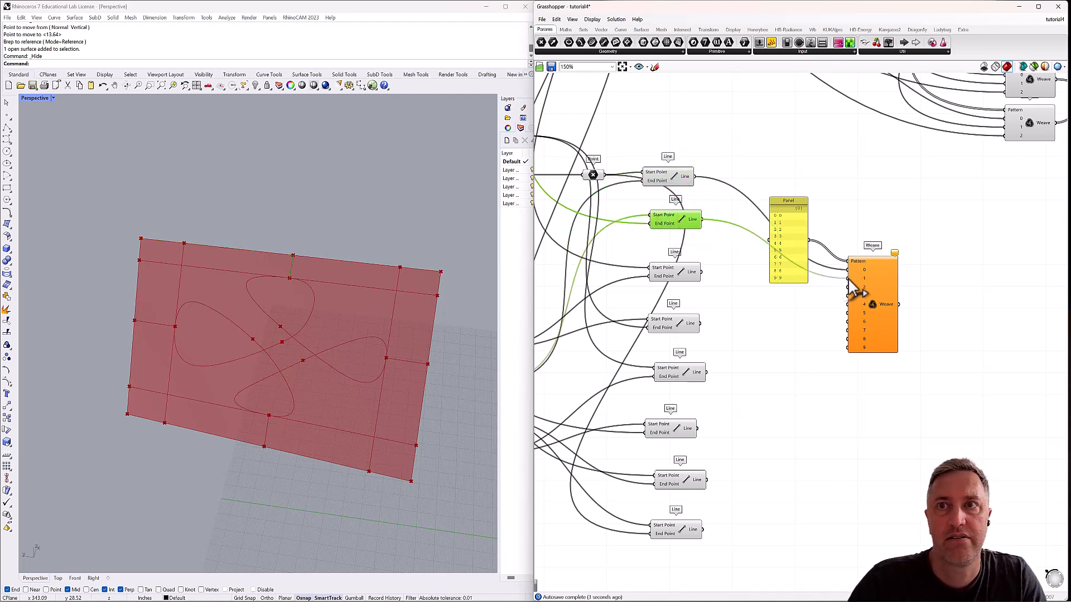
Find the Tangent Curve joining the upper and right loop tips and wire its Curve output into Weave stream 2.
{"action": "scroll", "coordinate": [300, 296], "scroll_direction": "up", "scroll_amount": 1}
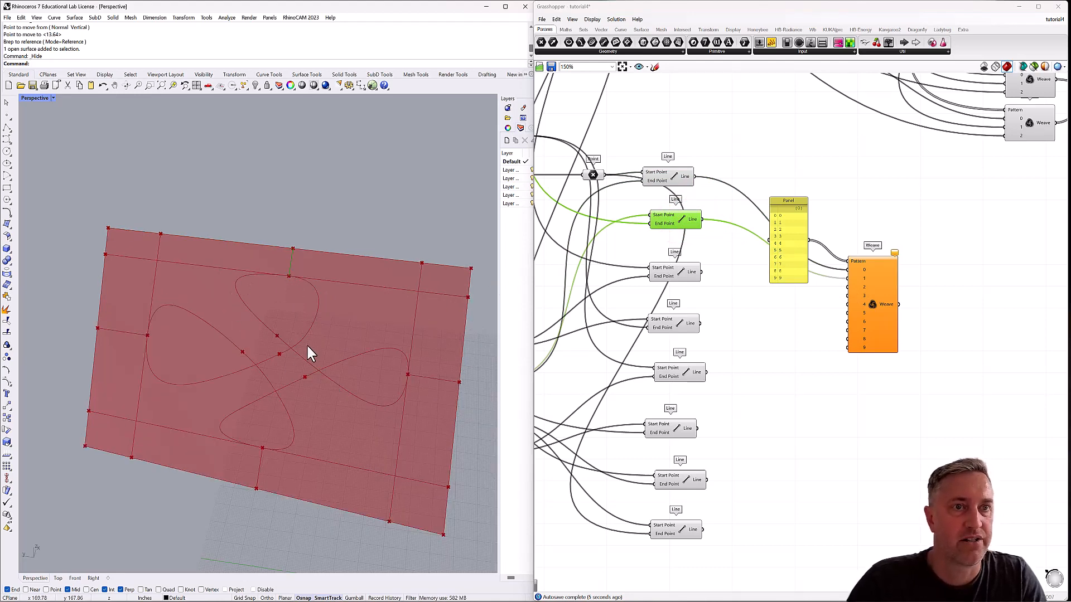
{"action": "scroll", "coordinate": [306, 343], "scroll_direction": "down", "scroll_amount": 2}
{"action": "scroll", "coordinate": [310, 323], "scroll_direction": "up", "scroll_amount": 3}
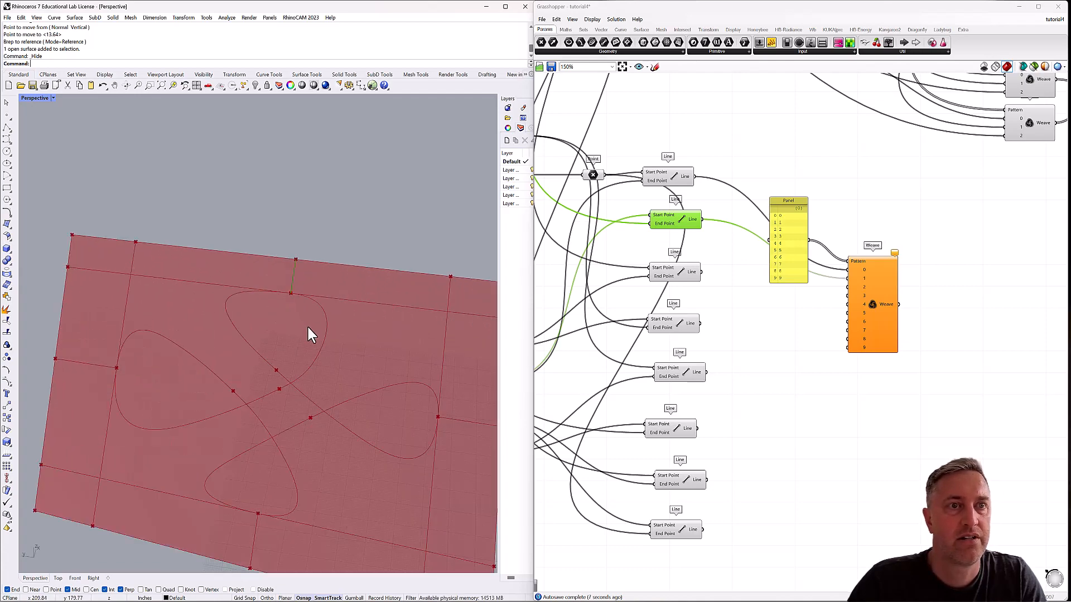
{"action": "right_click_drag", "start_coordinate": [307, 330], "coordinate": [285, 288], "text": "shift"}
{"action": "scroll", "coordinate": [798, 333], "scroll_direction": "down", "scroll_amount": 4}
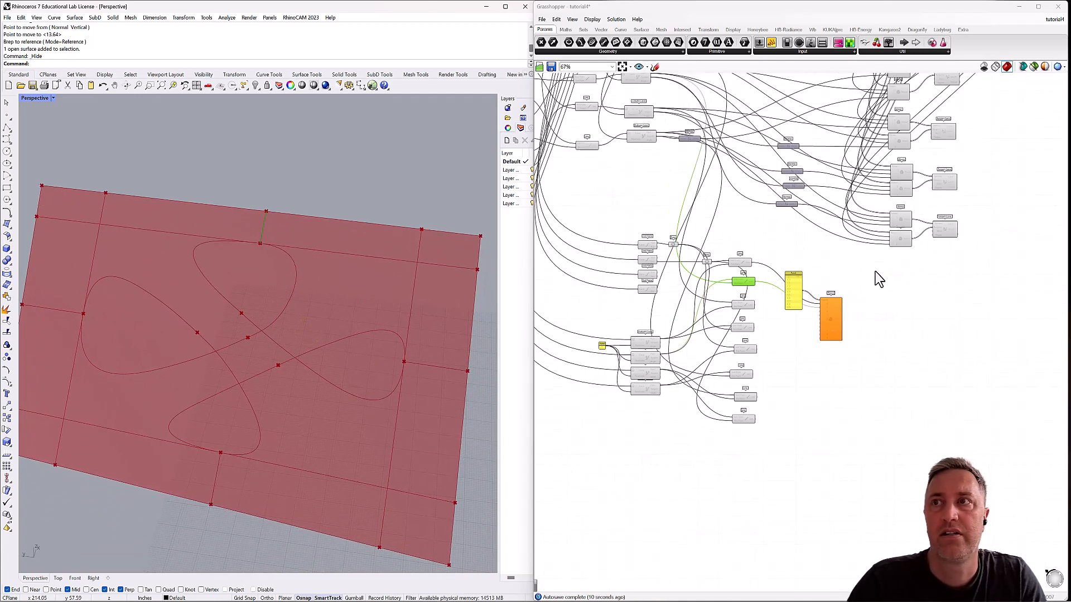
{"action": "scroll", "coordinate": [887, 240], "scroll_direction": "up", "scroll_amount": 3}
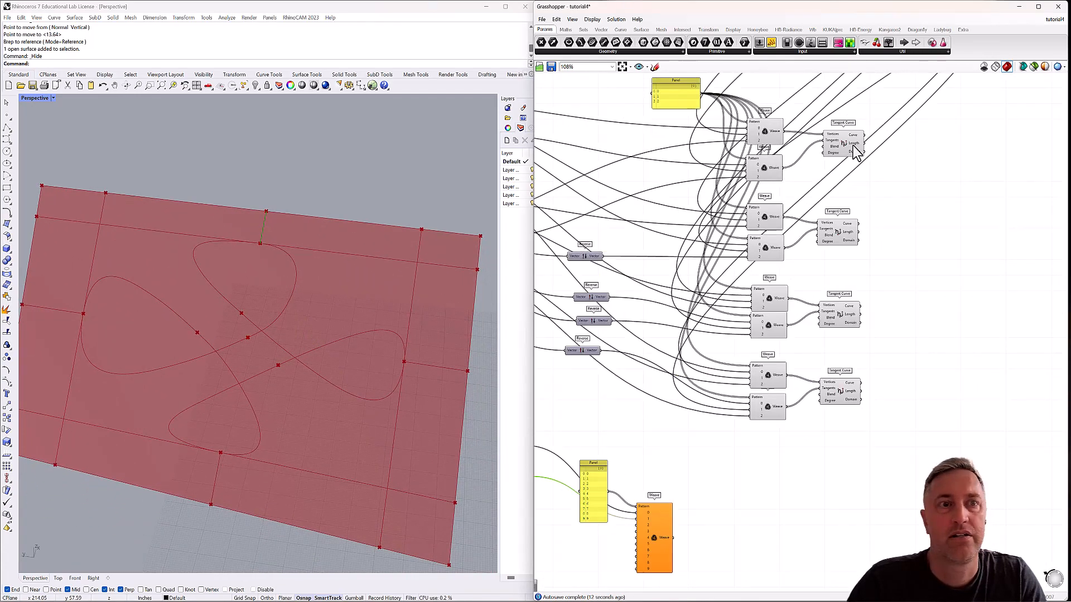
{"action": "left_click", "coordinate": [848, 146]}
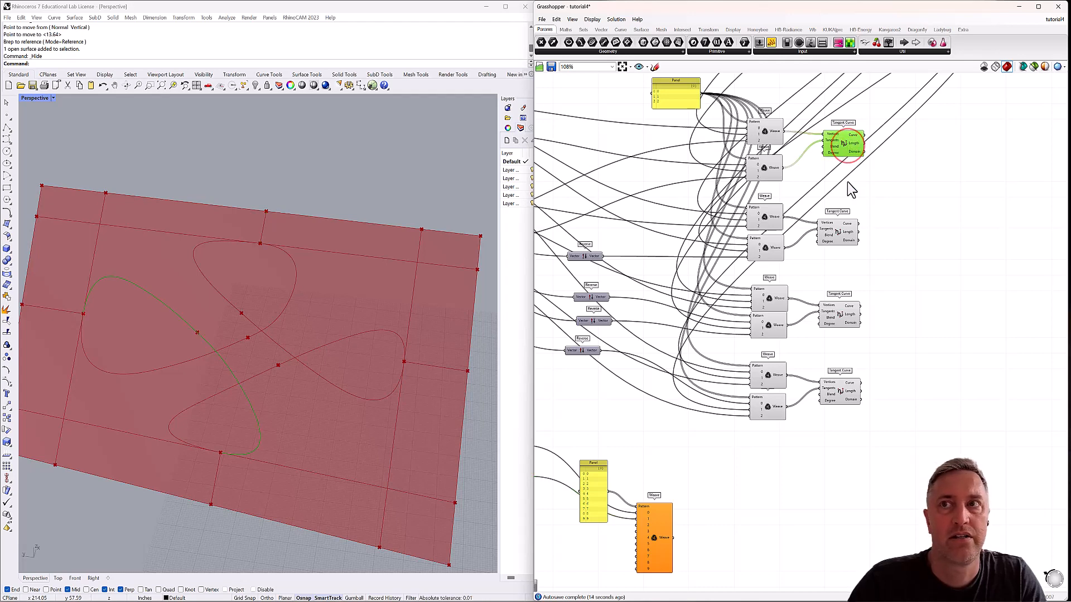
{"action": "left_click", "coordinate": [841, 231]}
{"action": "left_click", "coordinate": [837, 316]}
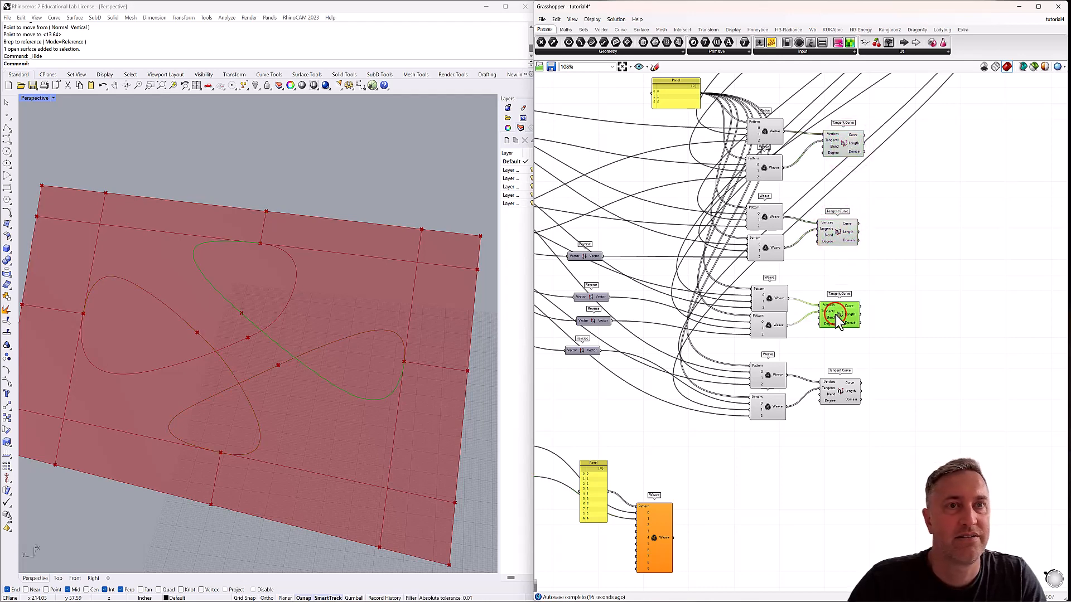
{"action": "right_click_drag", "start_coordinate": [869, 328], "coordinate": [887, 254]}
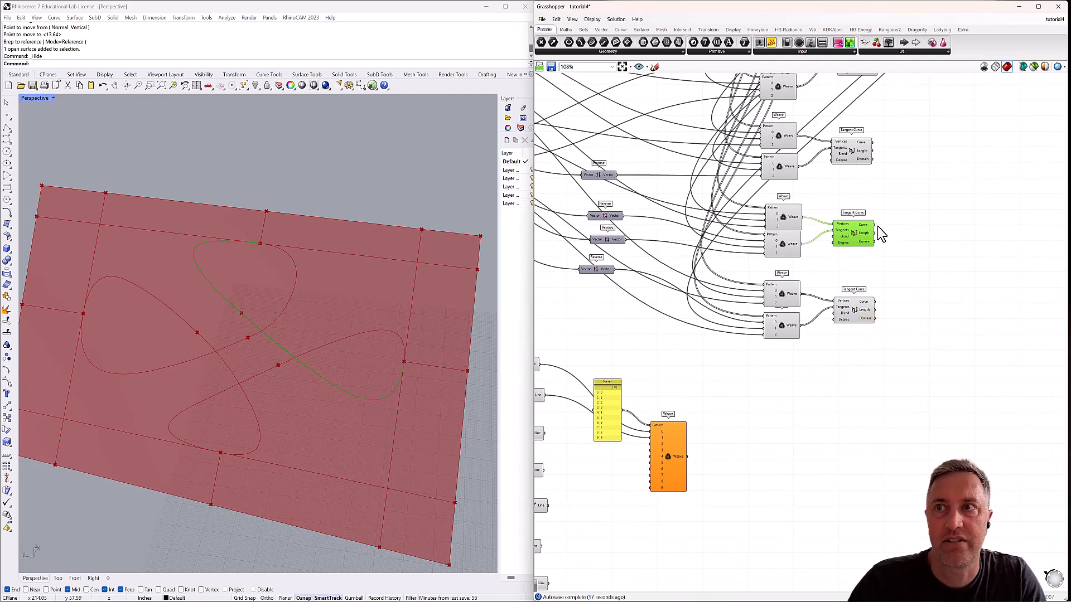
{"action": "left_click_drag", "start_coordinate": [875, 225], "coordinate": [659, 455]}
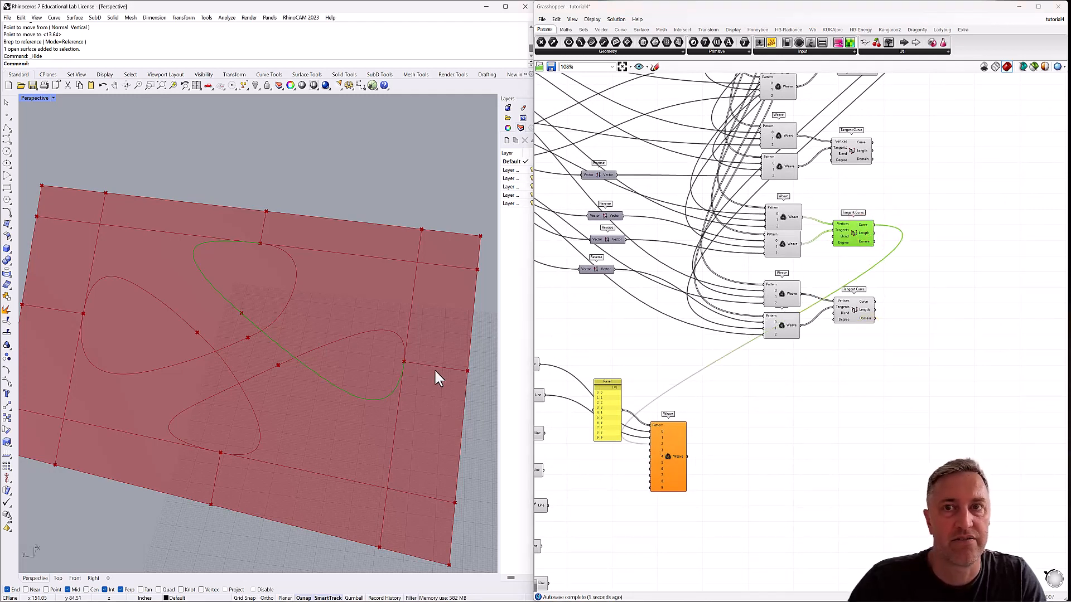
Wire the third, fourth and fifth Line outputs into Weave streams 3, 4 and 5, checking each line in the viewport.
{"action": "right_click_drag", "start_coordinate": [656, 360], "coordinate": [789, 295]}
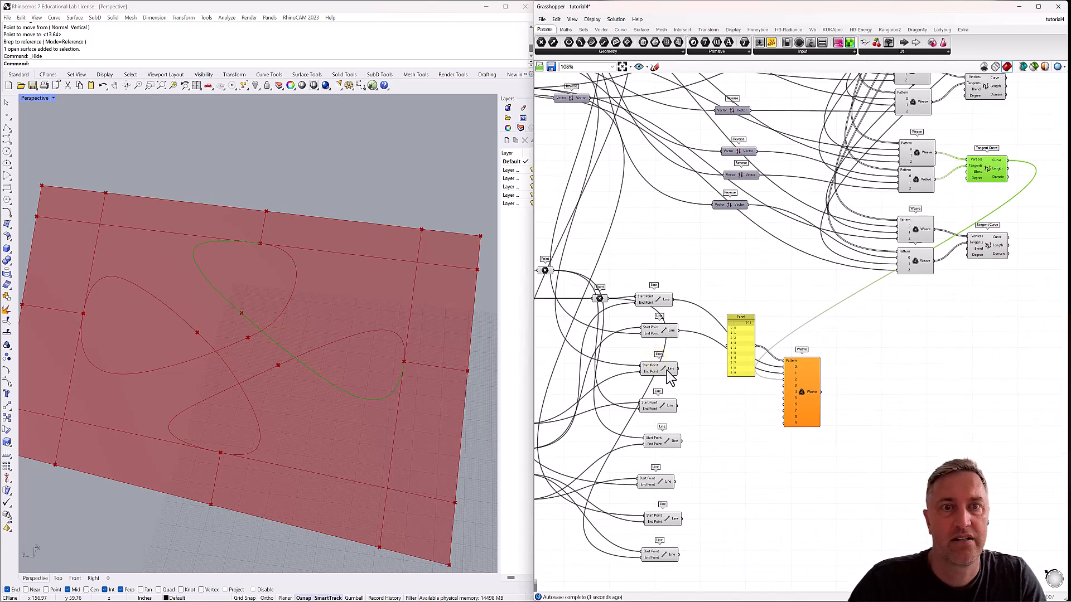
{"action": "left_click", "coordinate": [667, 370]}
{"action": "left_click_drag", "start_coordinate": [678, 370], "coordinate": [786, 392]}
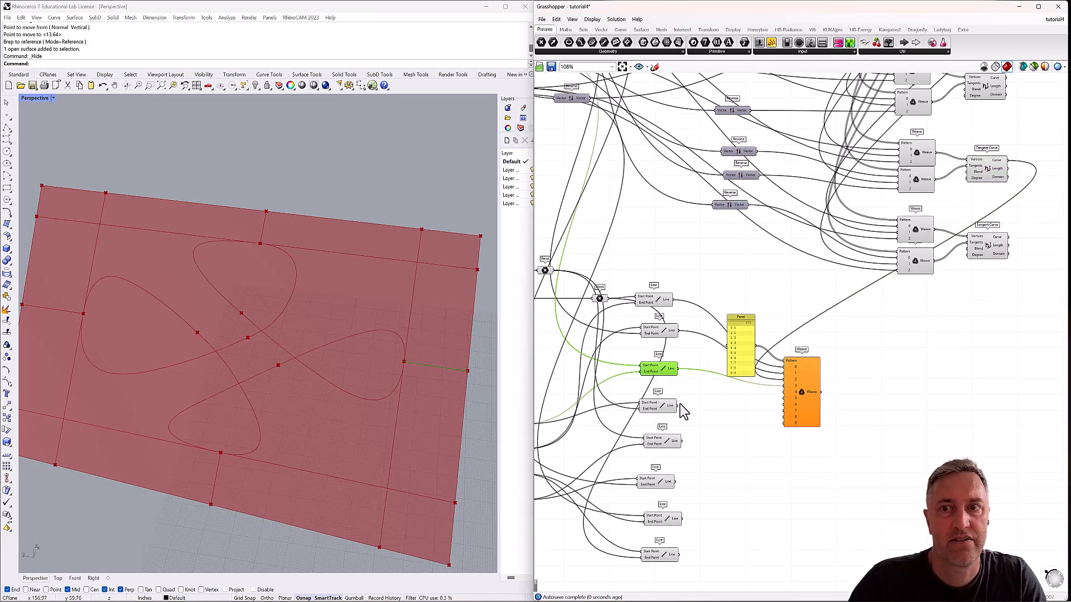
{"action": "left_click_drag", "start_coordinate": [678, 405], "coordinate": [786, 394]}
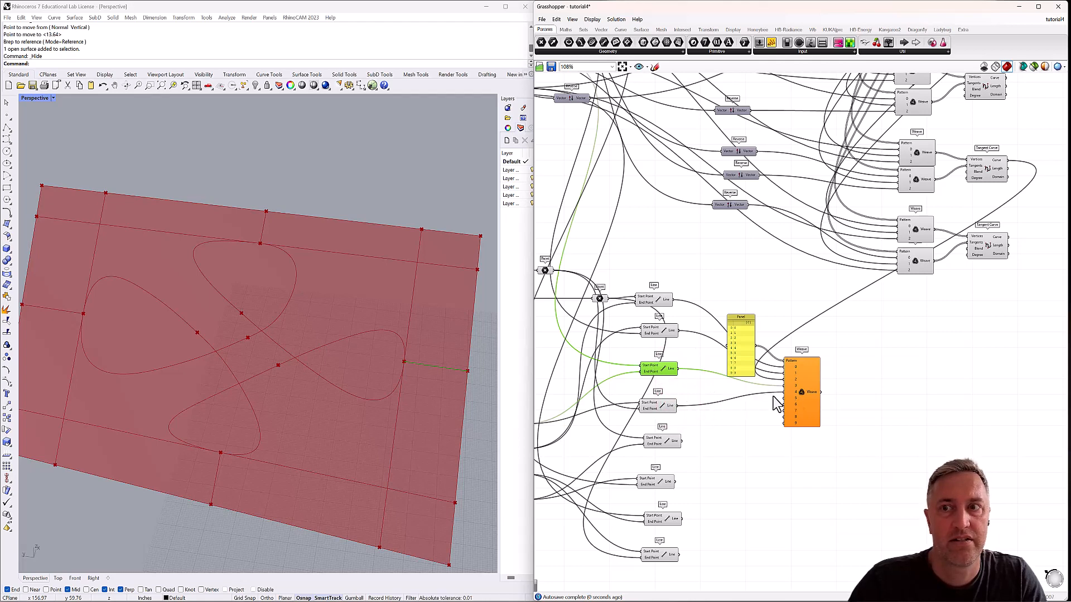
{"action": "left_click", "coordinate": [667, 408]}
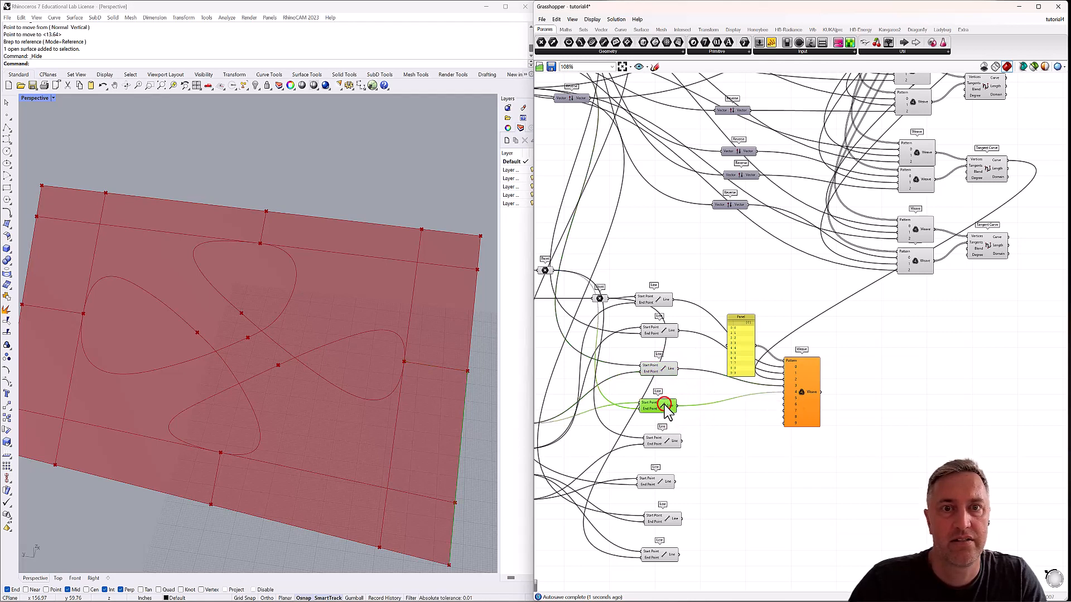
{"action": "left_click", "coordinate": [665, 442]}
{"action": "left_click_drag", "start_coordinate": [682, 441], "coordinate": [785, 399]}
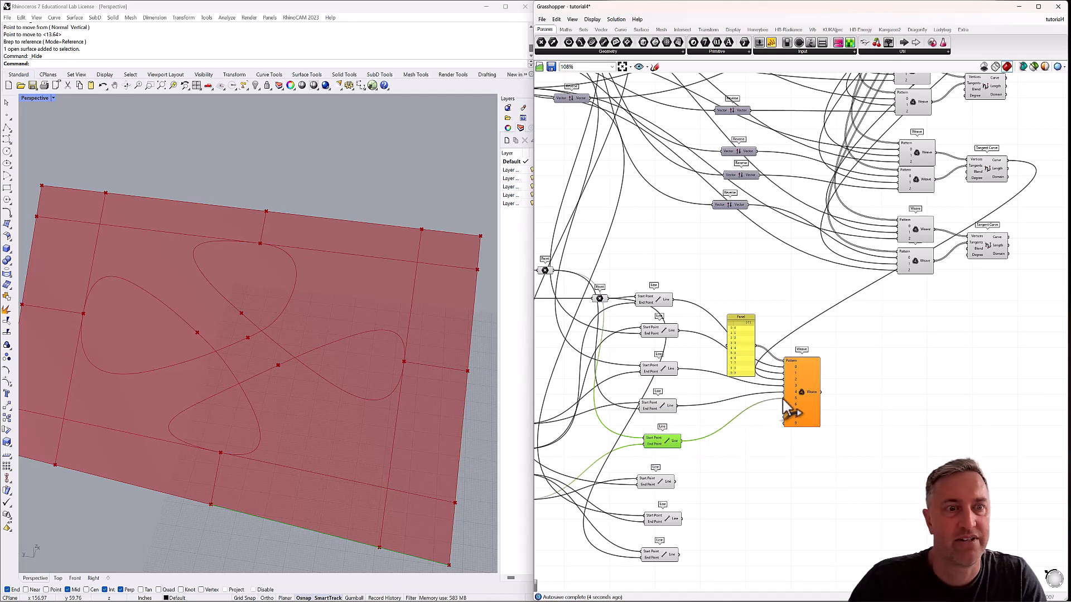
Wire the sixth Line into Weave stream 6 and the Tangent Curve joining the left and lower loop tips into stream 7.
{"action": "left_click", "coordinate": [660, 488]}
{"action": "left_click_drag", "start_coordinate": [675, 481], "coordinate": [787, 412]}
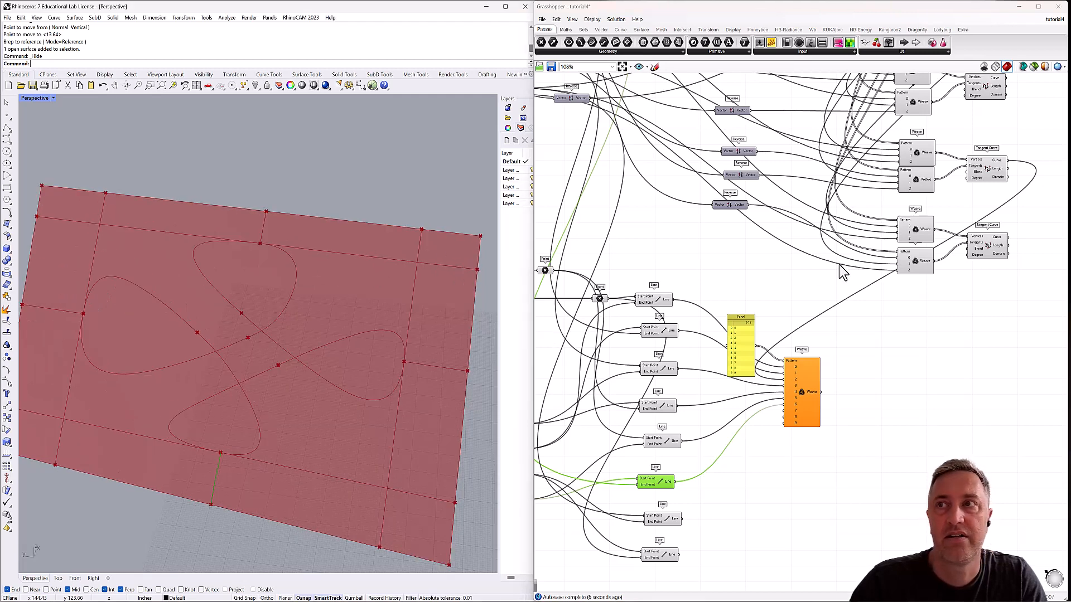
{"action": "right_click_drag", "start_coordinate": [872, 219], "coordinate": [849, 258]}
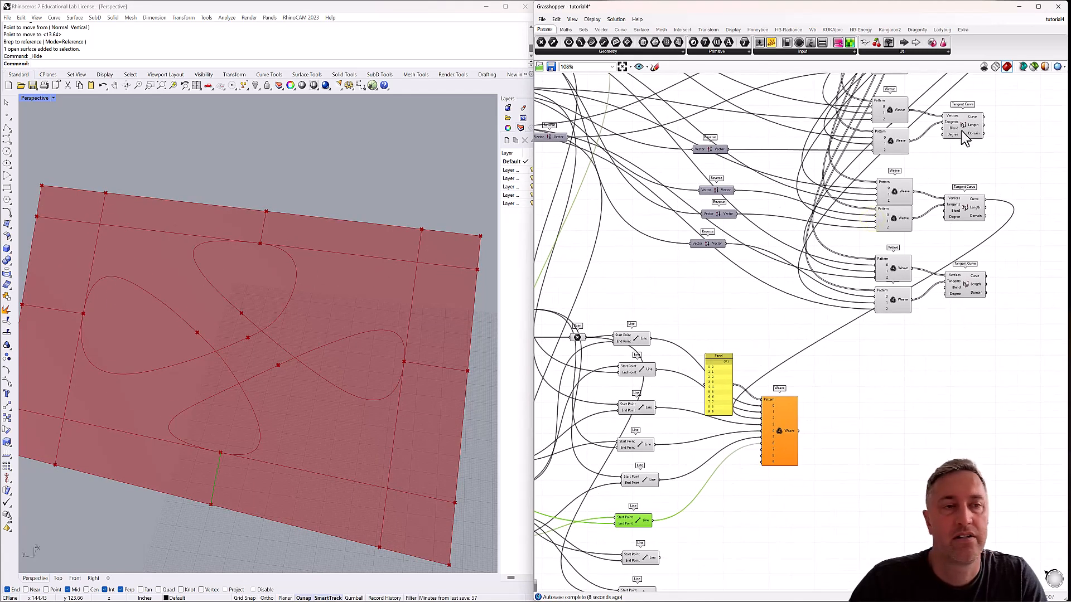
{"action": "left_click", "coordinate": [961, 133]}
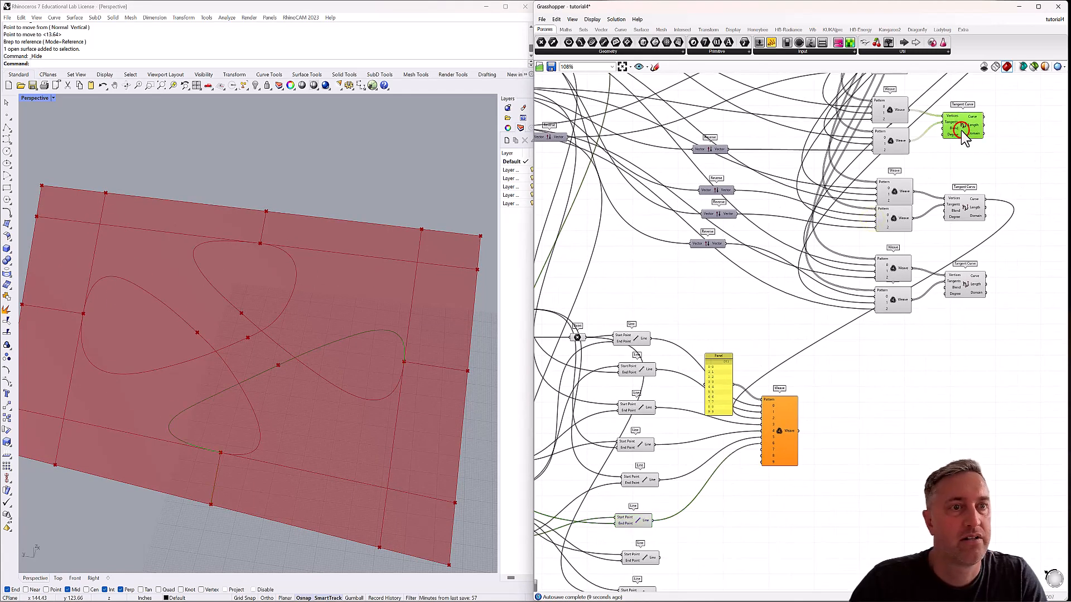
{"action": "left_click", "coordinate": [968, 295]}
{"action": "right_click_drag", "start_coordinate": [956, 176], "coordinate": [932, 229]}
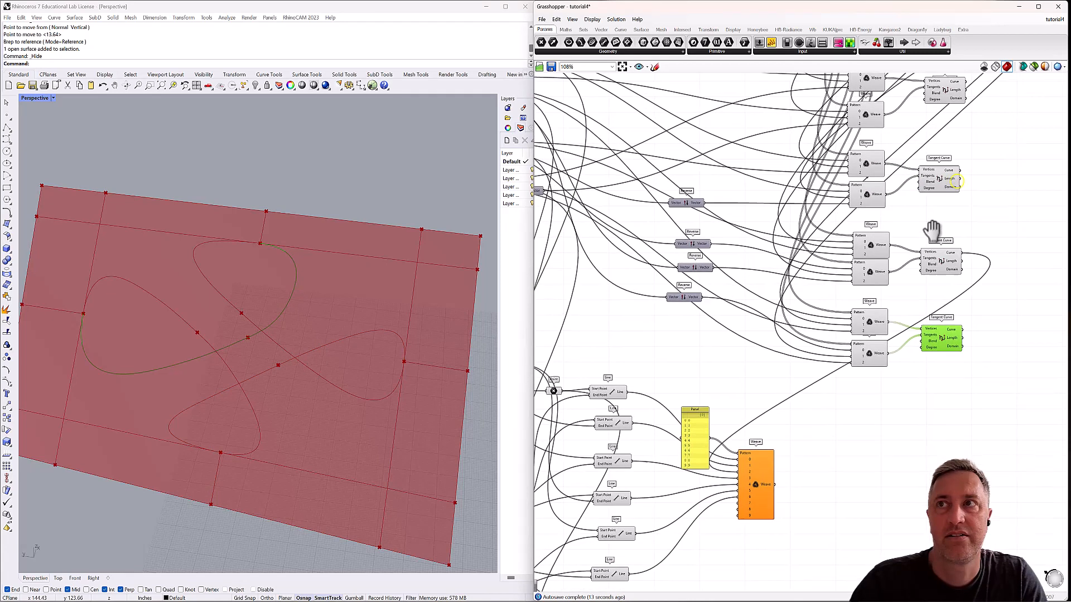
{"action": "left_click", "coordinate": [945, 88]}
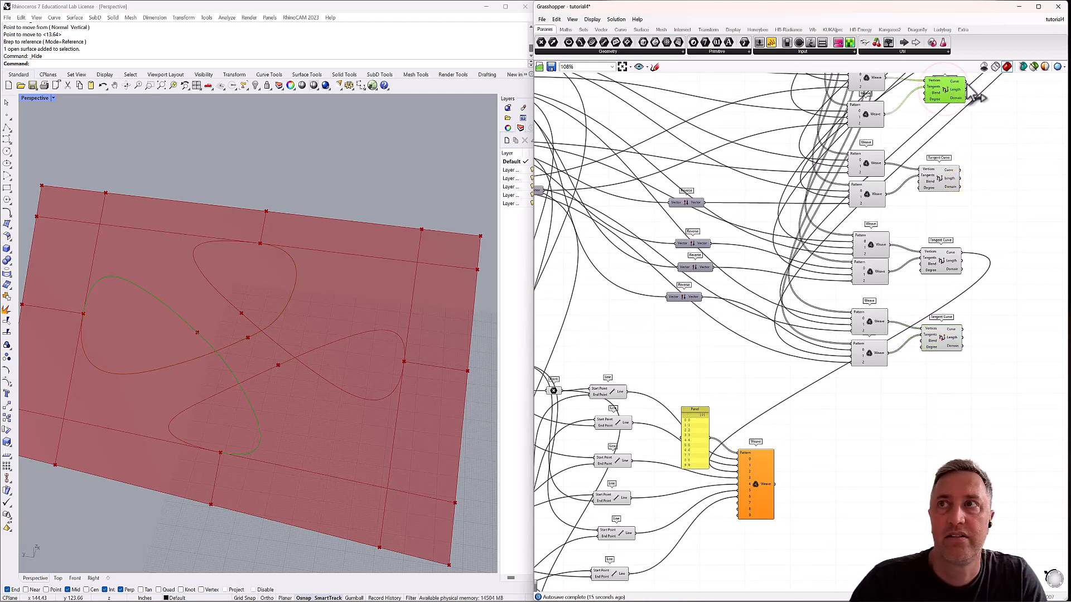
{"action": "left_click_drag", "start_coordinate": [965, 81], "coordinate": [742, 511]}
Wire the seventh and eighth Line outputs into Weave streams 8 and 9, and check the woven boundary in the viewport.
{"action": "scroll", "coordinate": [678, 536], "scroll_direction": "down", "scroll_amount": 4}
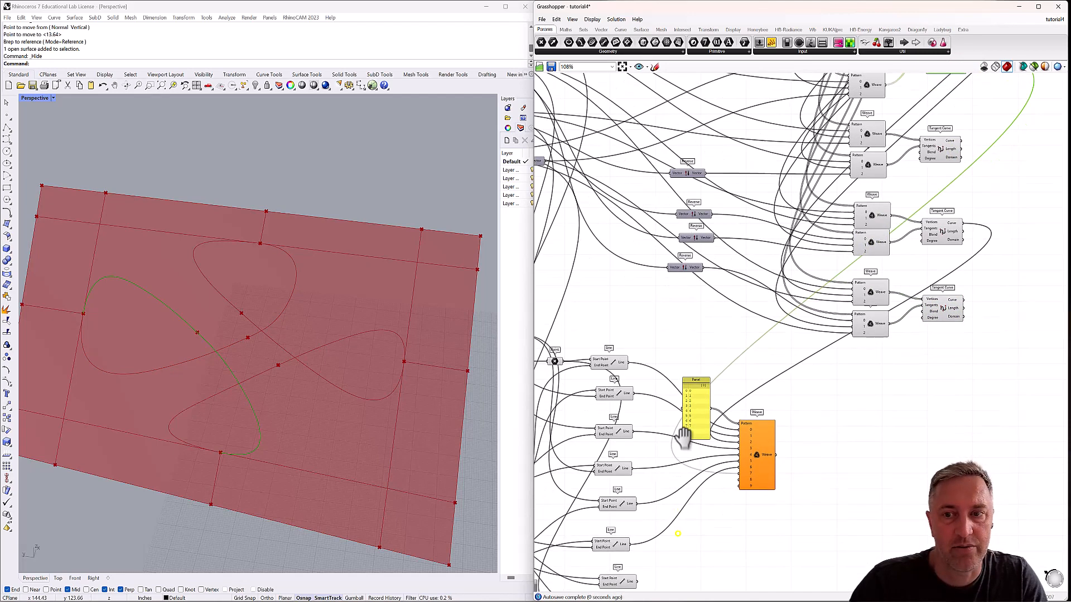
{"action": "left_click_drag", "start_coordinate": [641, 486], "coordinate": [743, 383]}
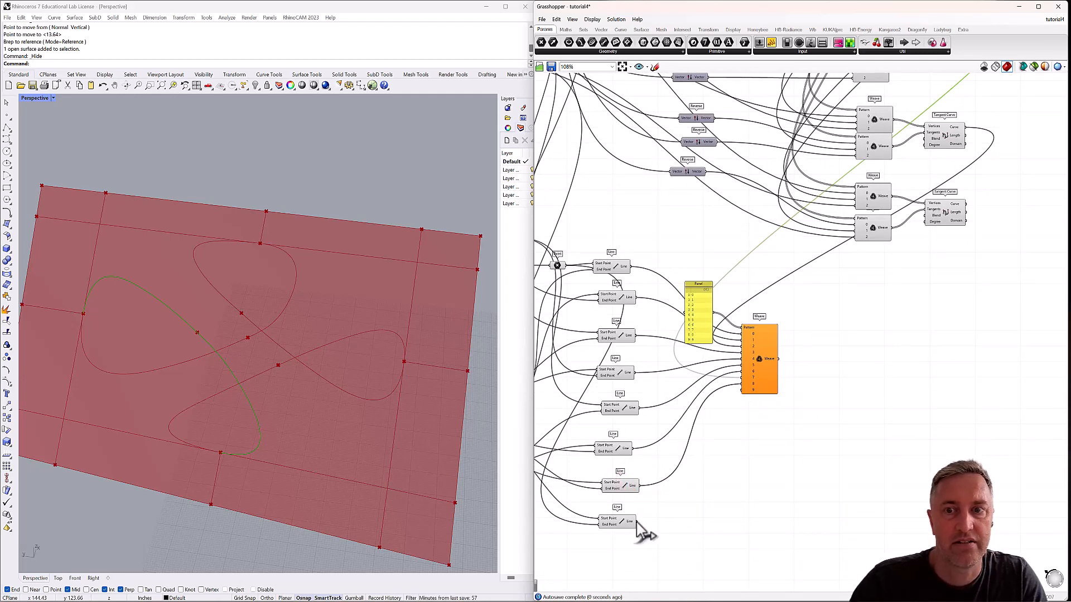
{"action": "left_click_drag", "start_coordinate": [637, 522], "coordinate": [747, 391]}
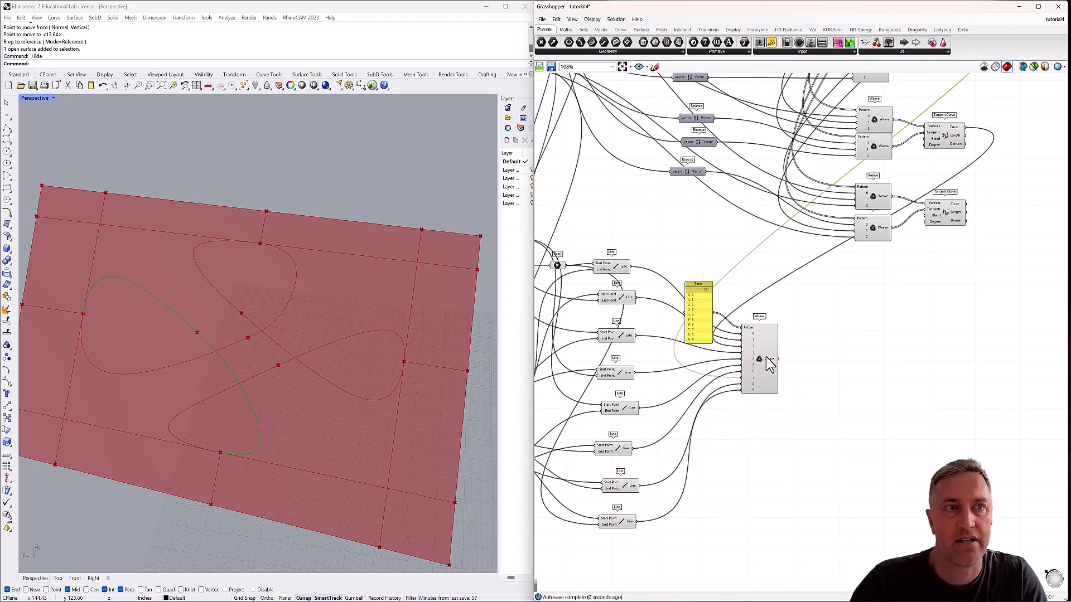
{"action": "left_click", "coordinate": [761, 348]}
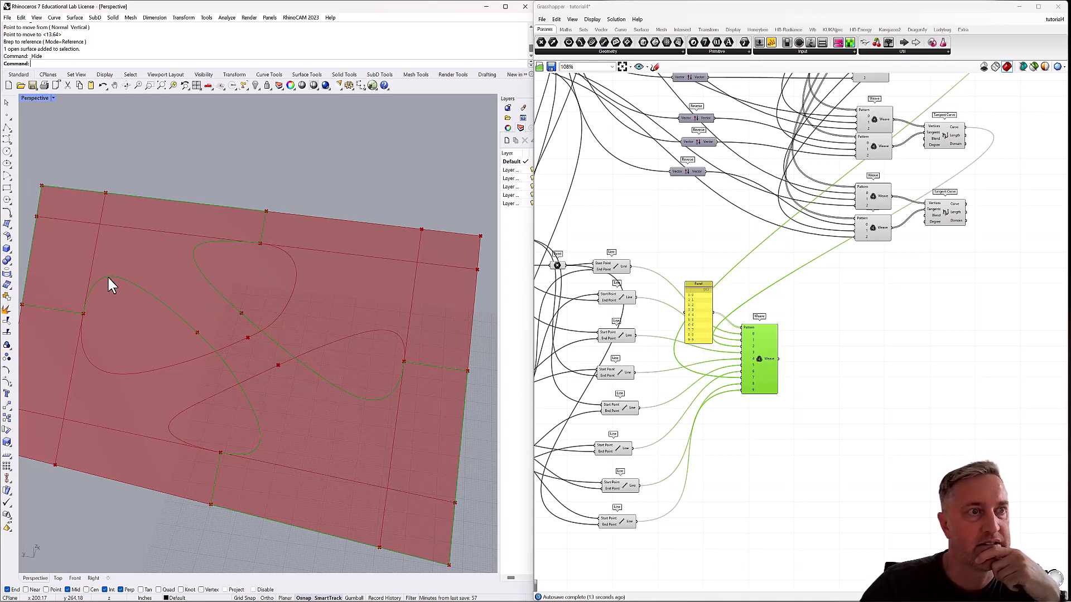
{"action": "mouse_move", "coordinate": [166, 362]}
{"action": "right_mouse_down"}
{"action": "mouse_move", "coordinate": [191, 318]}
{"action": "mouse_move", "coordinate": [206, 341]}
{"action": "mouse_move", "coordinate": [174, 349]}
{"action": "mouse_move", "coordinate": [119, 318]}
{"action": "mouse_move", "coordinate": [124, 311]}
{"action": "mouse_move", "coordinate": [174, 344]}
{"action": "right_mouse_up"}
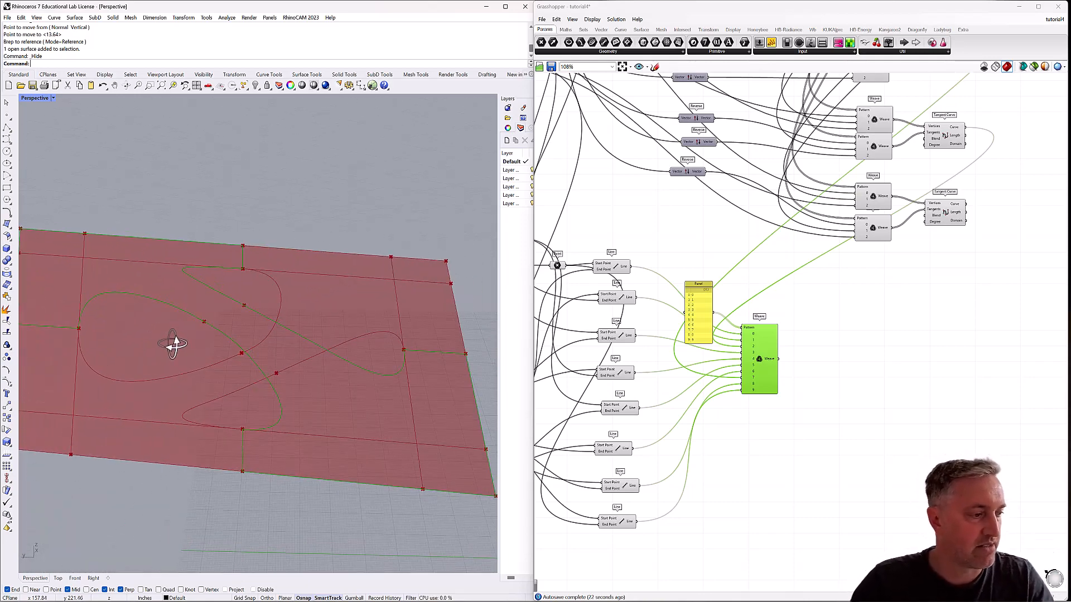
Add a Join Curves component fed by the Weave output into Curves, and turn off the Weave's preview.
{"action": "left_click", "coordinate": [811, 367]}
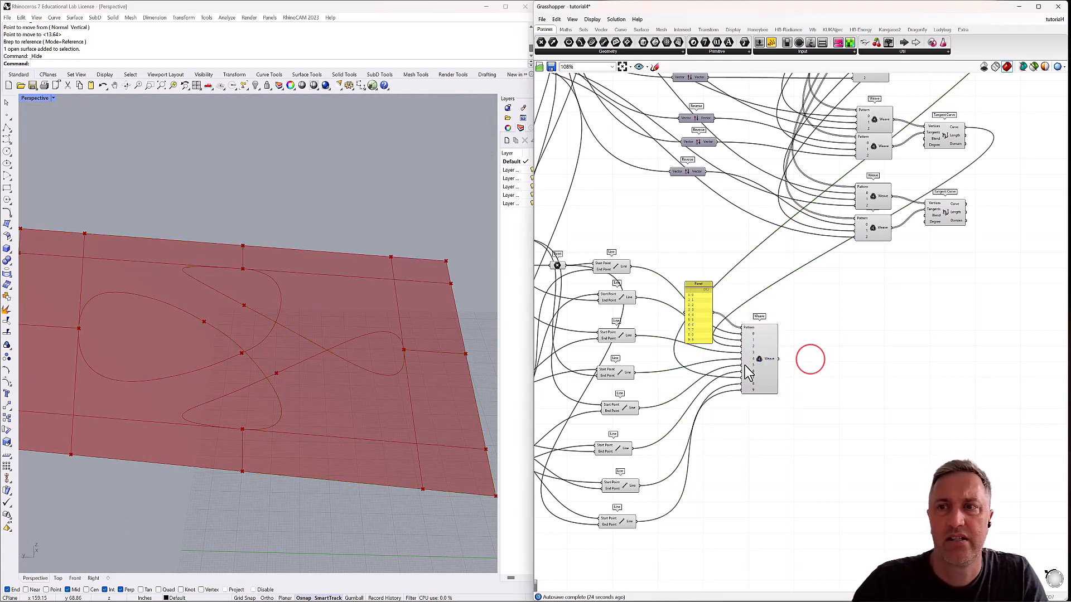
{"action": "double_click", "coordinate": [804, 359]}
{"action": "type", "text": "join"}
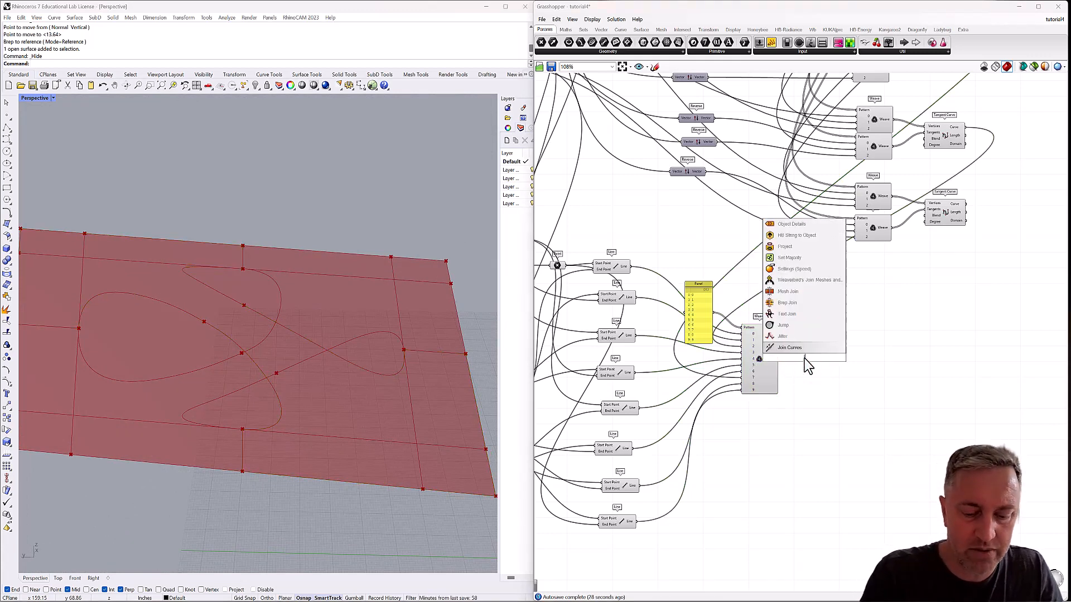
{"action": "left_click", "coordinate": [789, 336]}
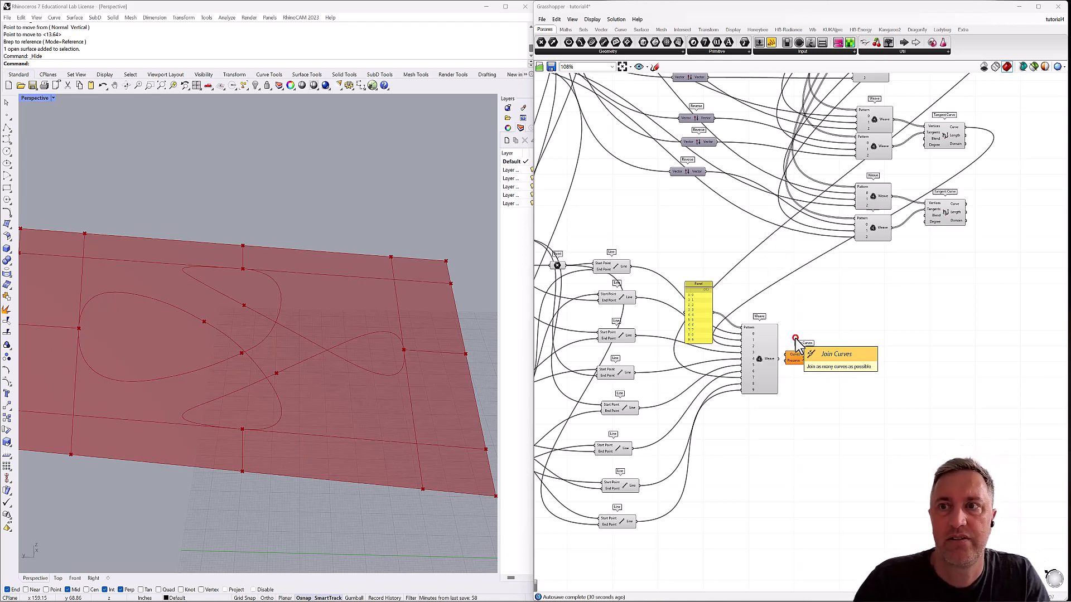
{"action": "left_click_drag", "start_coordinate": [780, 359], "coordinate": [809, 361]}
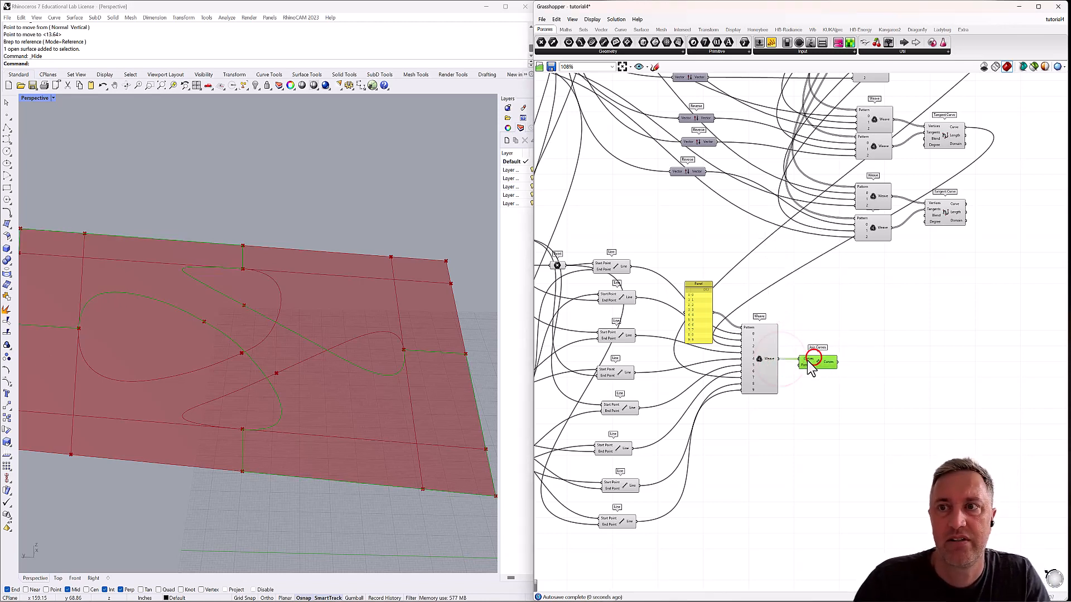
{"action": "left_click", "coordinate": [761, 342]}
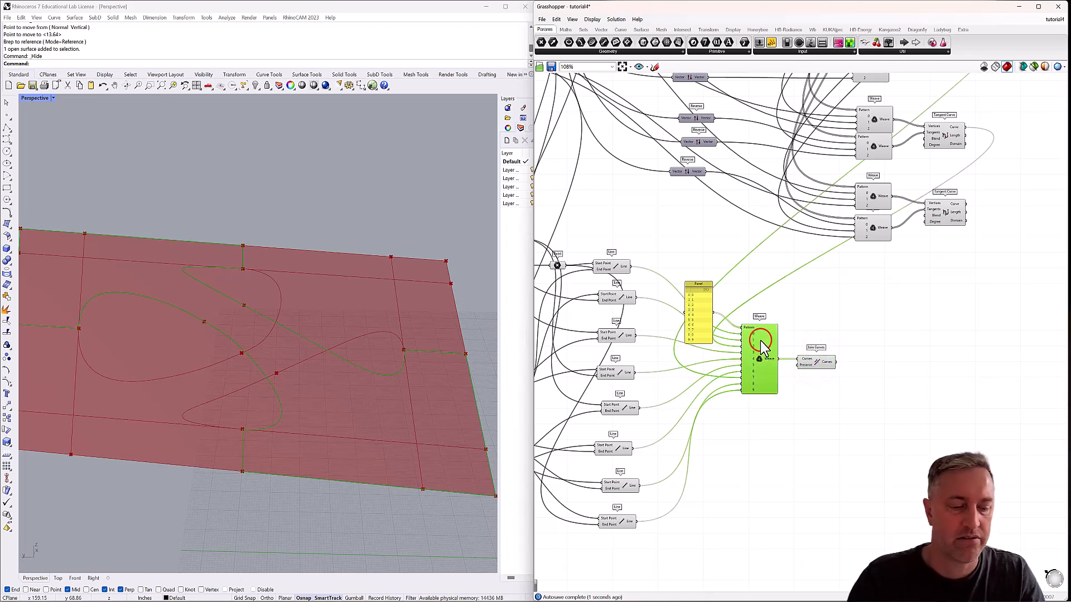
{"action": "left_click", "coordinate": [814, 361]}
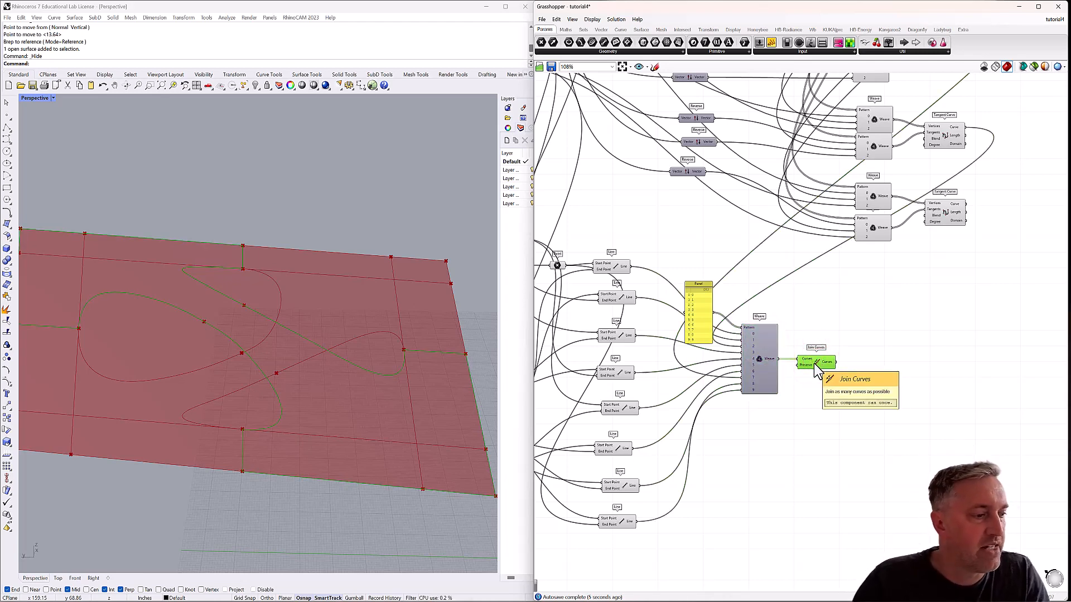
Add a Patch component, wire the joined curves into its Curves input and view the surface in the viewport.
{"action": "double_click", "coordinate": [886, 368]}
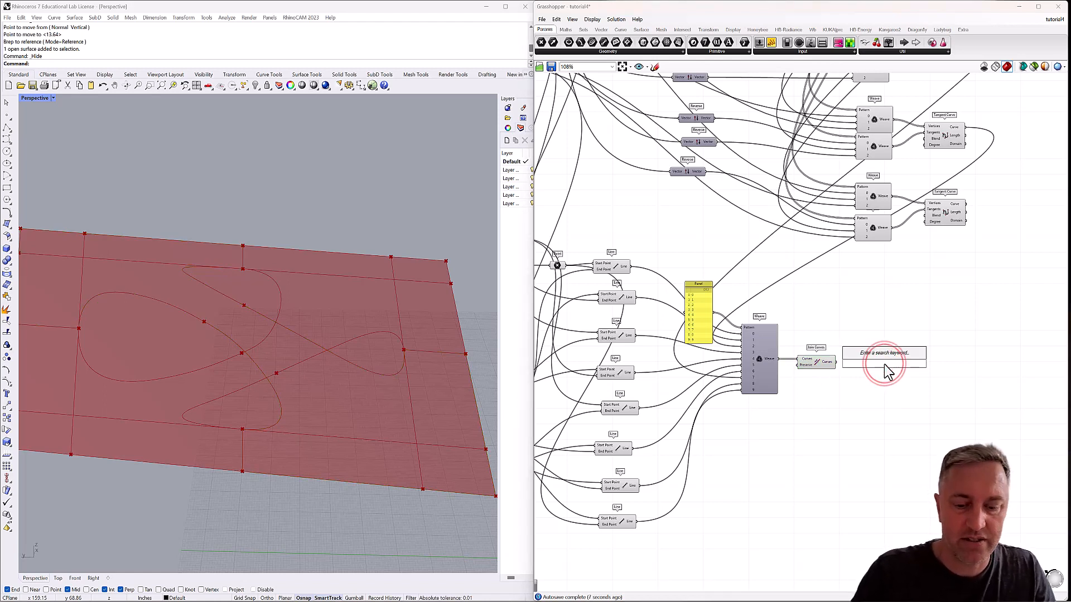
{"action": "type", "text": "patch"}
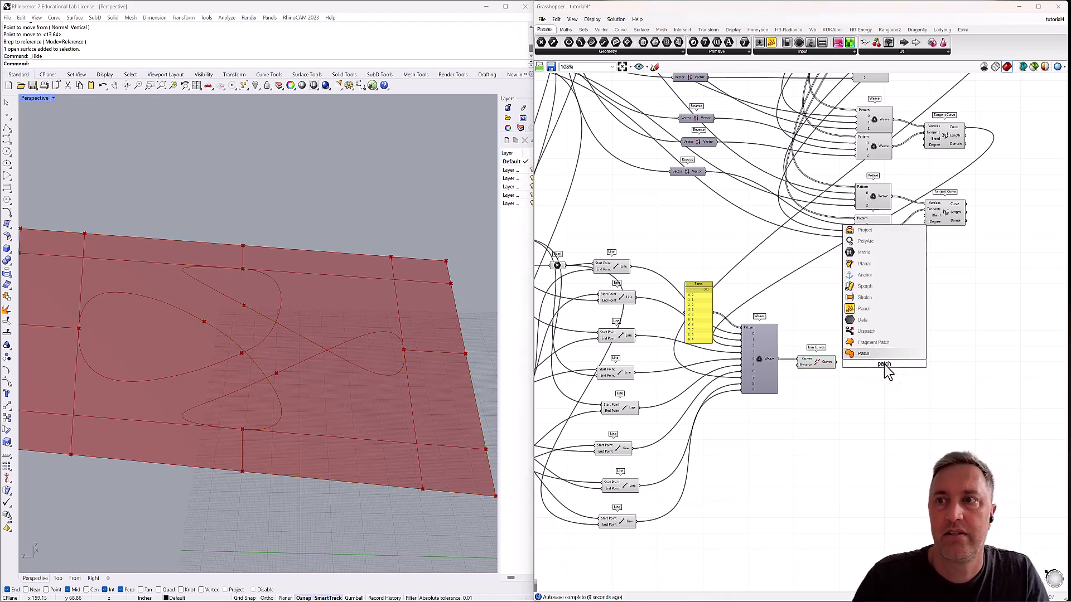
{"action": "left_click", "coordinate": [869, 356]}
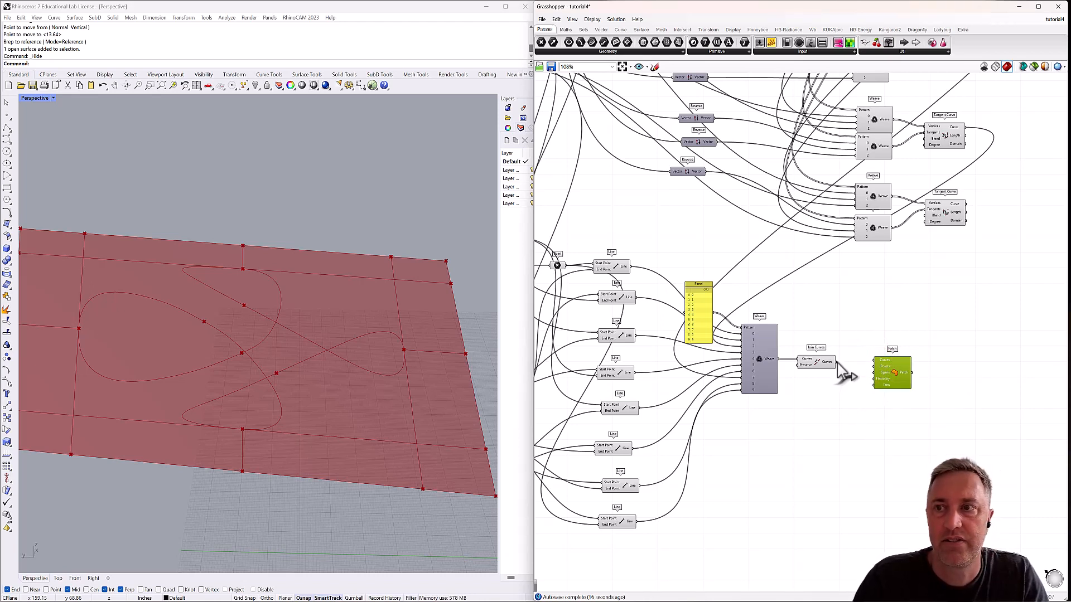
{"action": "left_click_drag", "start_coordinate": [838, 362], "coordinate": [876, 360]}
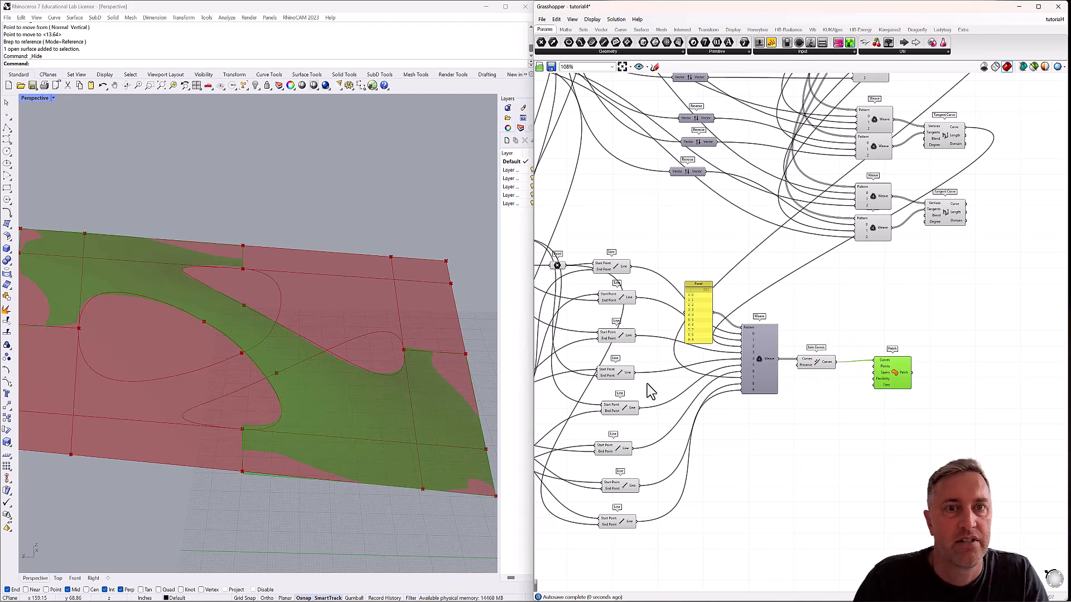
{"action": "right_click_drag", "start_coordinate": [437, 424], "coordinate": [433, 450]}
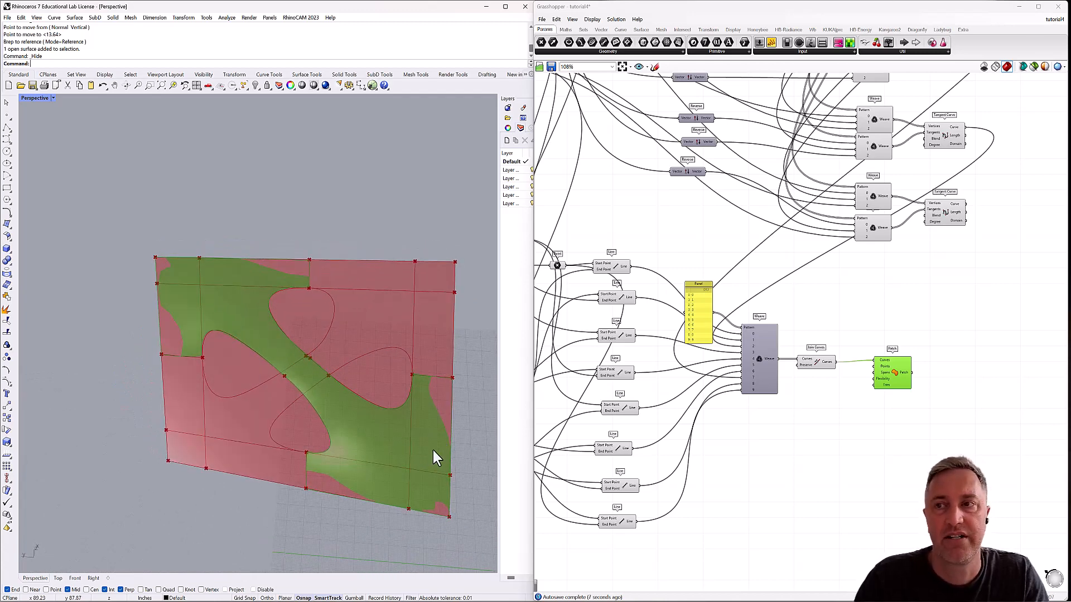
Add Panels holding 20 and 100 and wire them into the Patch's Spans and Flexibility inputs respectively.
{"action": "double_click", "coordinate": [828, 392]}
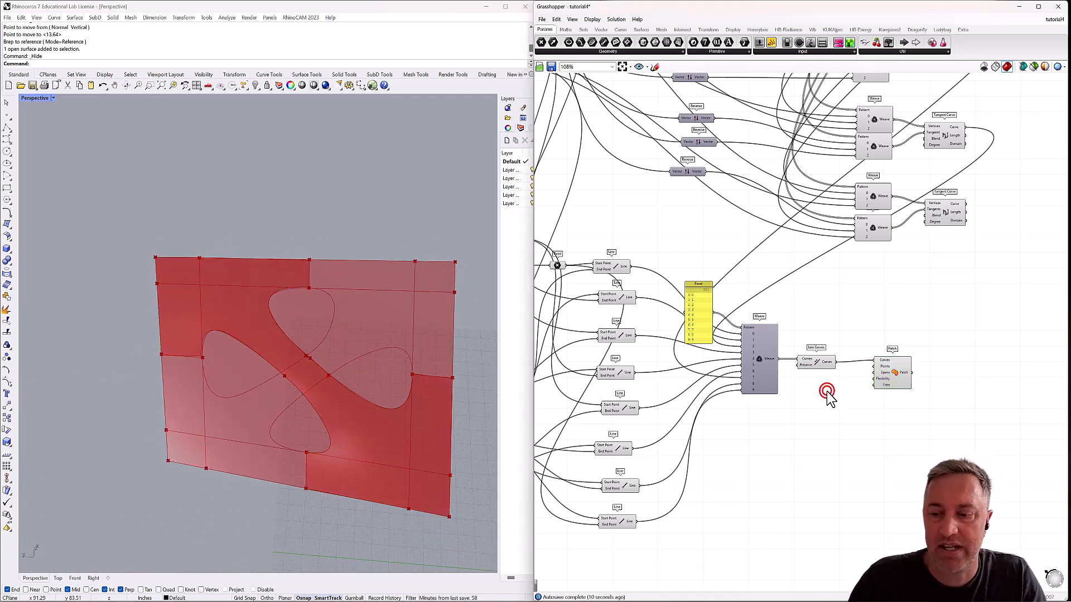
{"action": "type", "text": "Panel"}
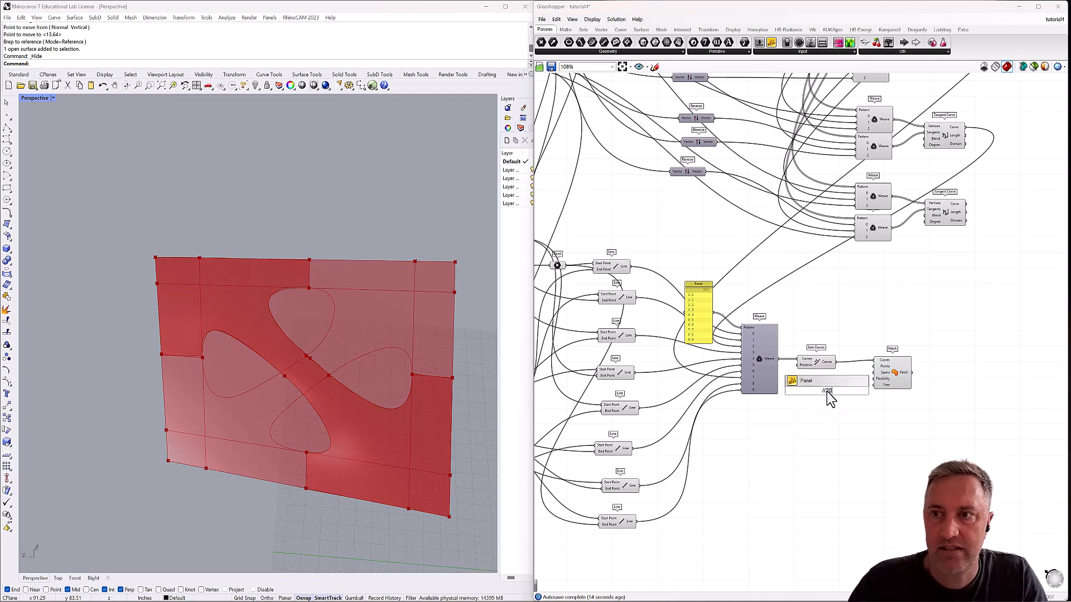
{"action": "key", "text": "Return"}
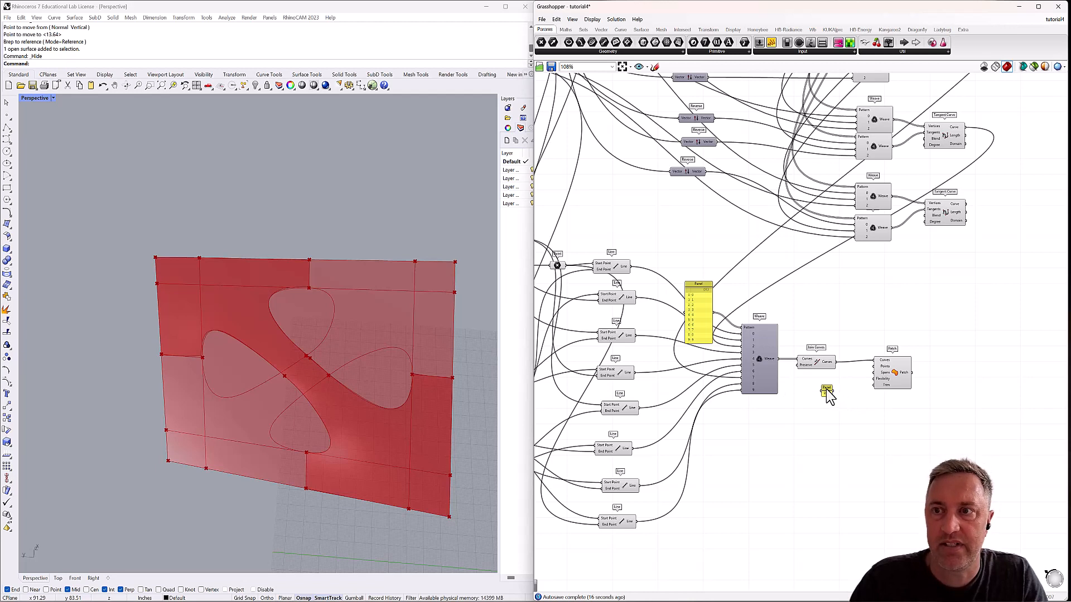
{"action": "left_click_drag", "start_coordinate": [827, 392], "coordinate": [874, 373]}
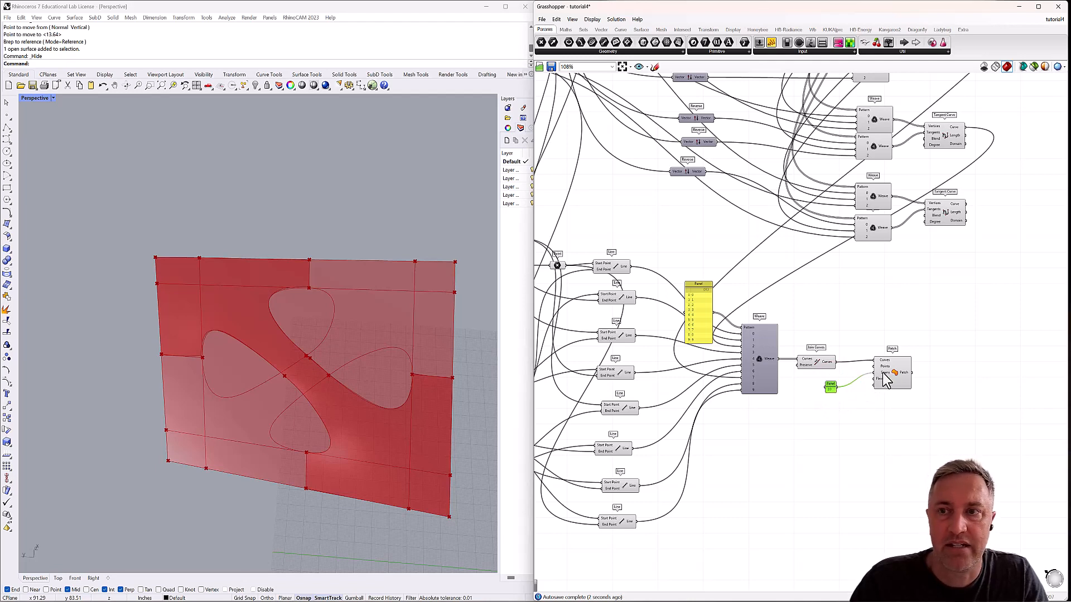
{"action": "double_click", "coordinate": [829, 413]}
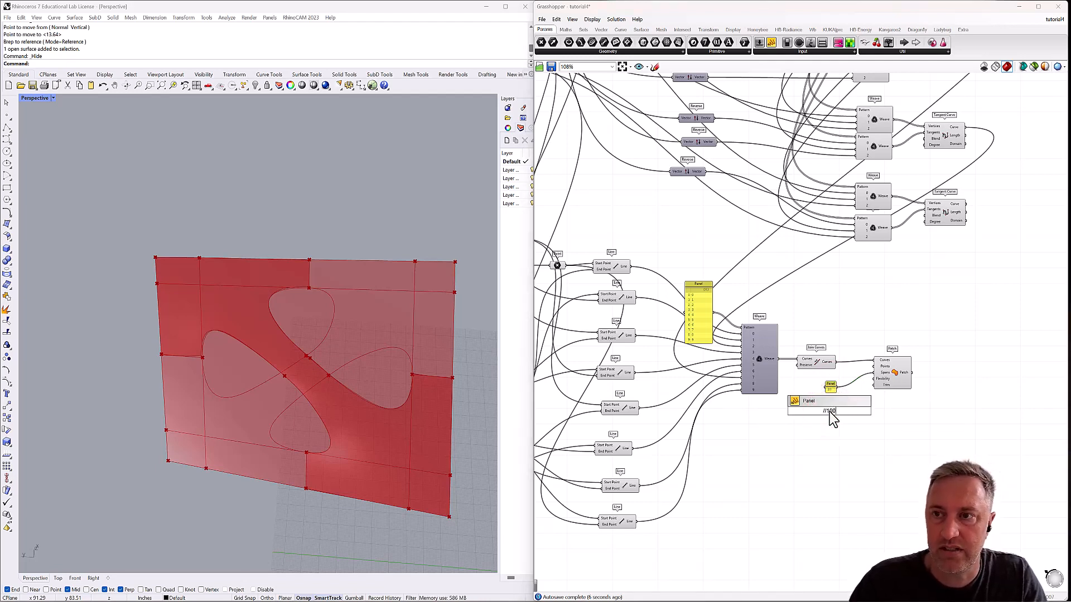
{"action": "key", "text": "Return"}
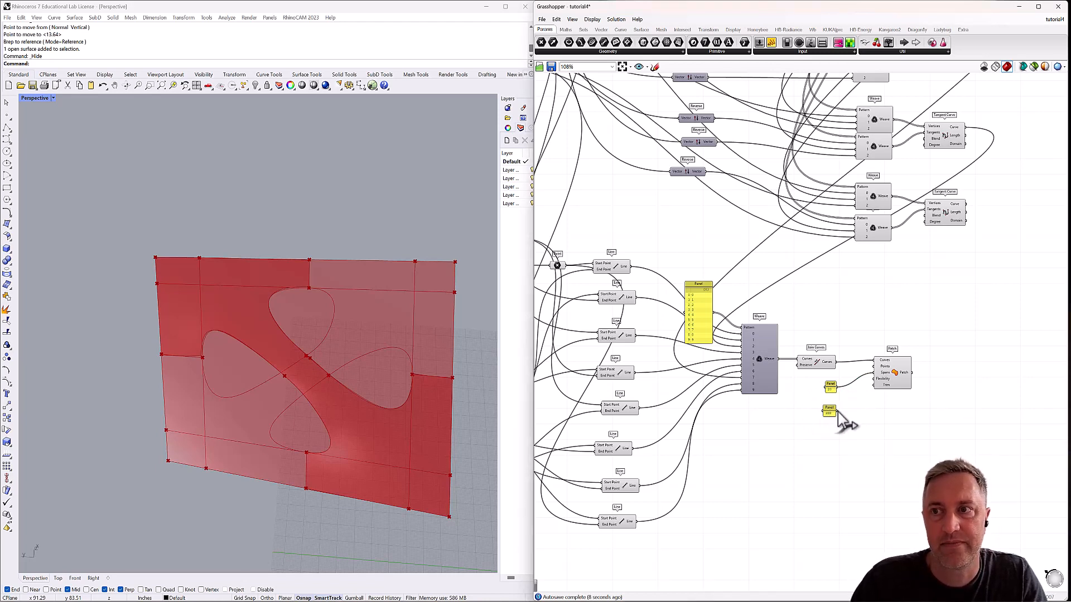
{"action": "left_click_drag", "start_coordinate": [838, 411], "coordinate": [874, 380]}
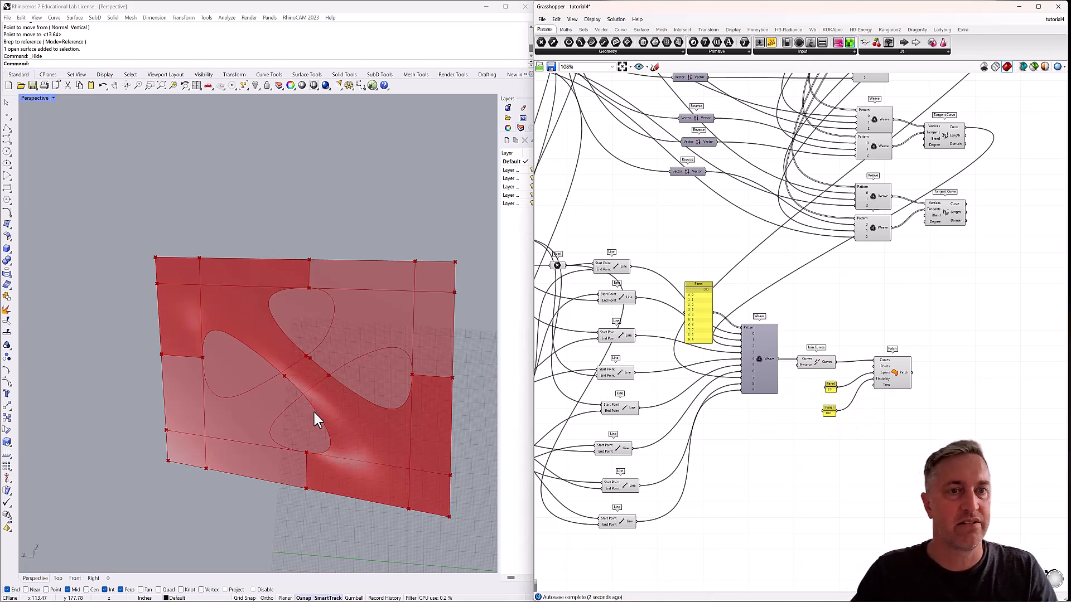
Examine the patched surface up close where the left connecting line meets the loop, and from several angles.
{"action": "right_click_drag", "start_coordinate": [302, 418], "coordinate": [263, 407]}
{"action": "scroll", "coordinate": [199, 324], "scroll_direction": "up", "scroll_amount": 8}
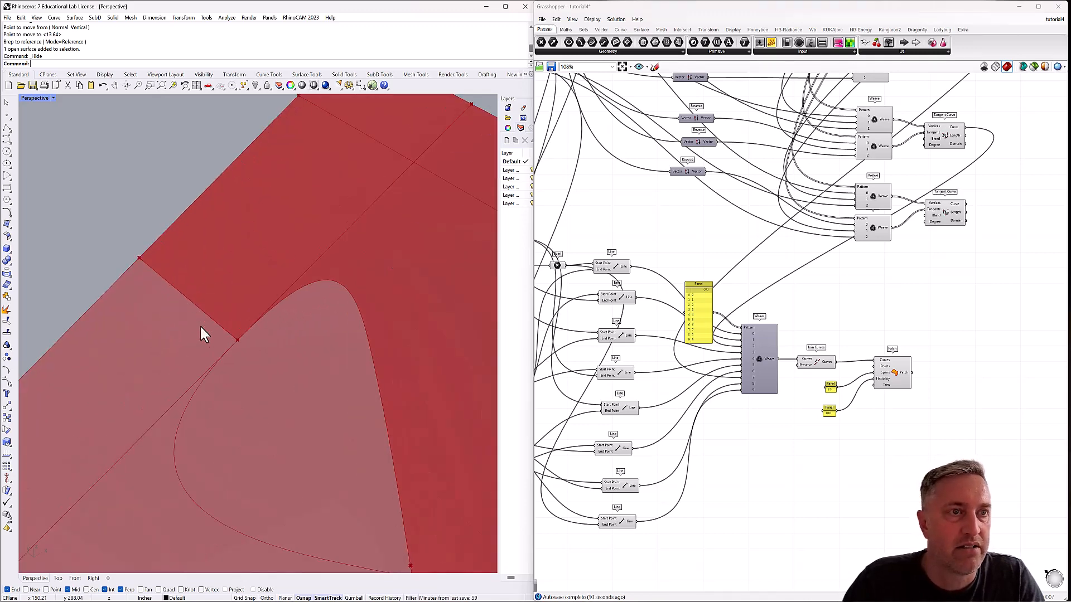
{"action": "scroll", "coordinate": [199, 321], "scroll_direction": "up", "scroll_amount": 3}
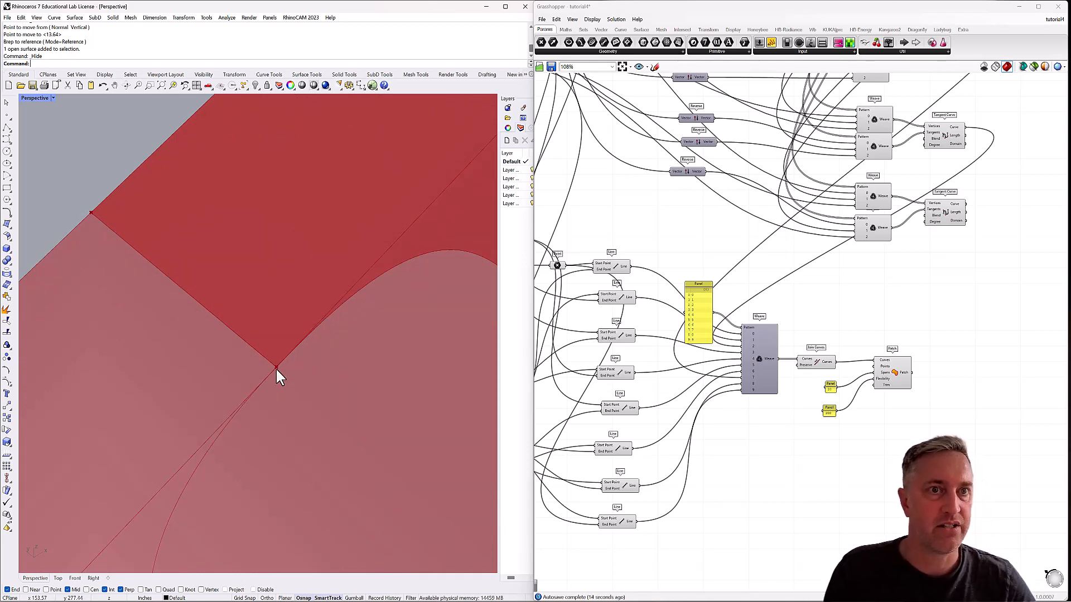
{"action": "scroll", "coordinate": [146, 271], "scroll_direction": "down", "scroll_amount": 5}
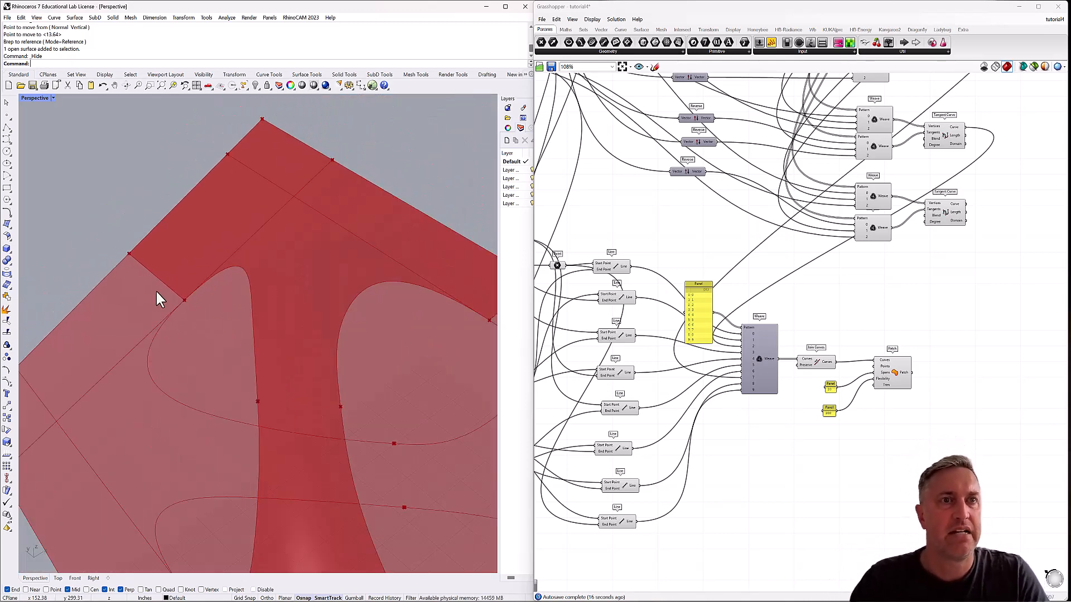
{"action": "scroll", "coordinate": [179, 315], "scroll_direction": "down", "scroll_amount": 3}
{"action": "right_click_drag", "start_coordinate": [179, 315], "coordinate": [252, 359]}
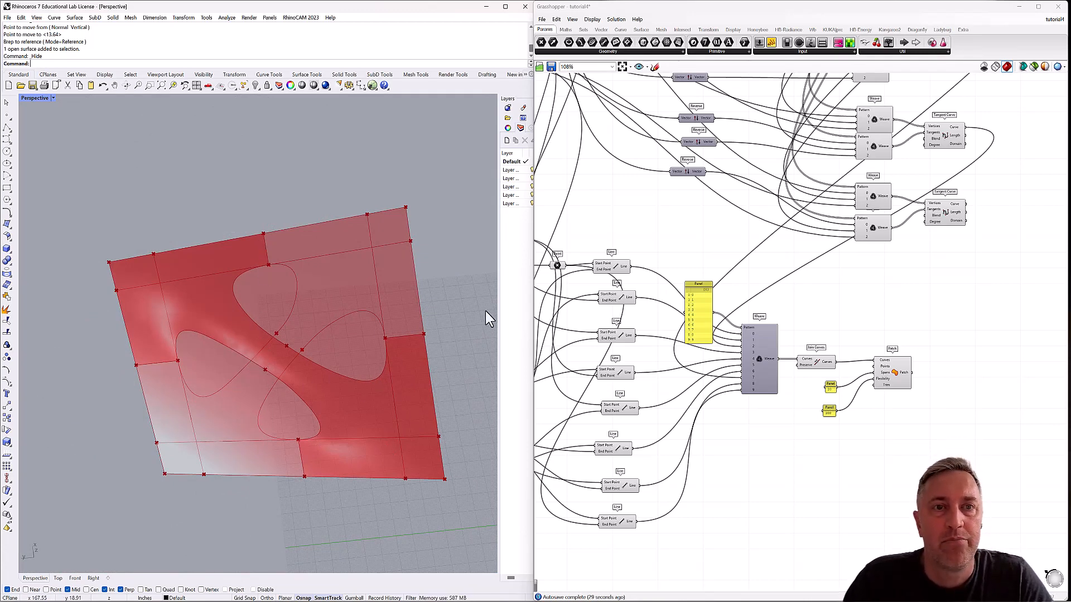
{"action": "mouse_move", "coordinate": [328, 335]}
{"action": "right_mouse_down"}
{"action": "mouse_move", "coordinate": [325, 346]}
{"action": "mouse_move", "coordinate": [334, 307]}
{"action": "mouse_move", "coordinate": [320, 331]}
{"action": "right_mouse_up"}
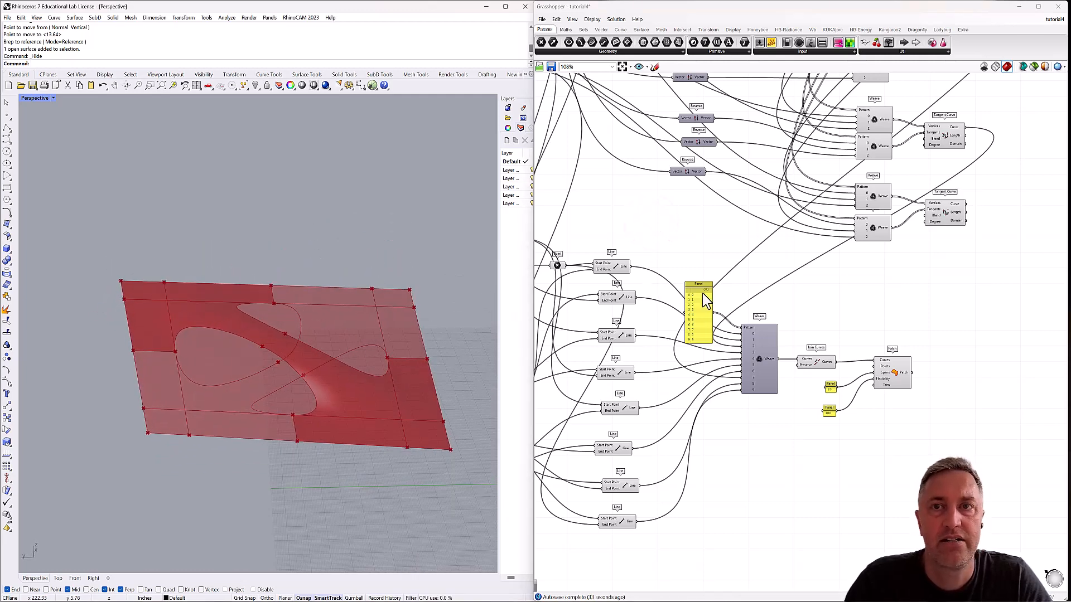
Turn off the preview of the source Brep parameter and view the patched surface on its own in the viewport.
{"action": "scroll", "coordinate": [702, 293], "scroll_direction": "down", "scroll_amount": 5}
{"action": "scroll", "coordinate": [641, 240], "scroll_direction": "up", "scroll_amount": 8}
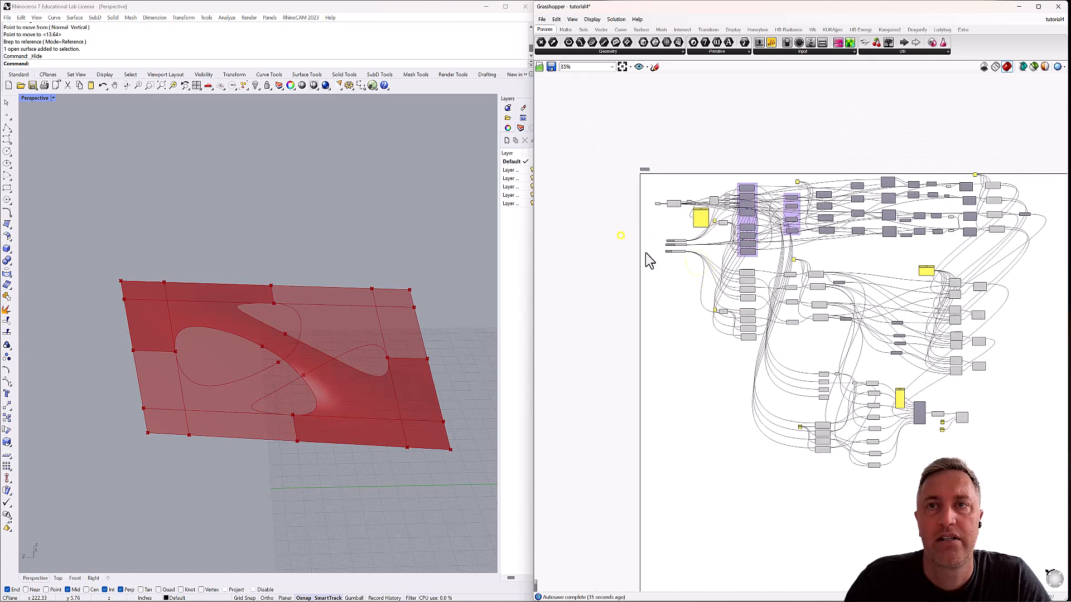
{"action": "left_click", "coordinate": [678, 212]}
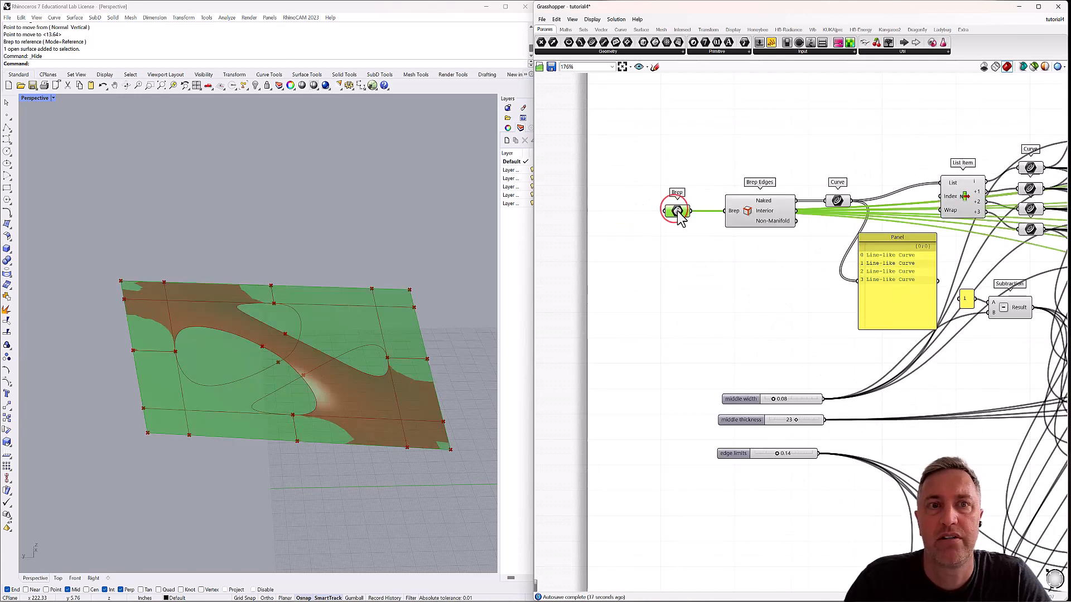
{"action": "right_click", "coordinate": [677, 211]}
{"action": "left_click", "coordinate": [699, 228]}
{"action": "left_click", "coordinate": [681, 274]}
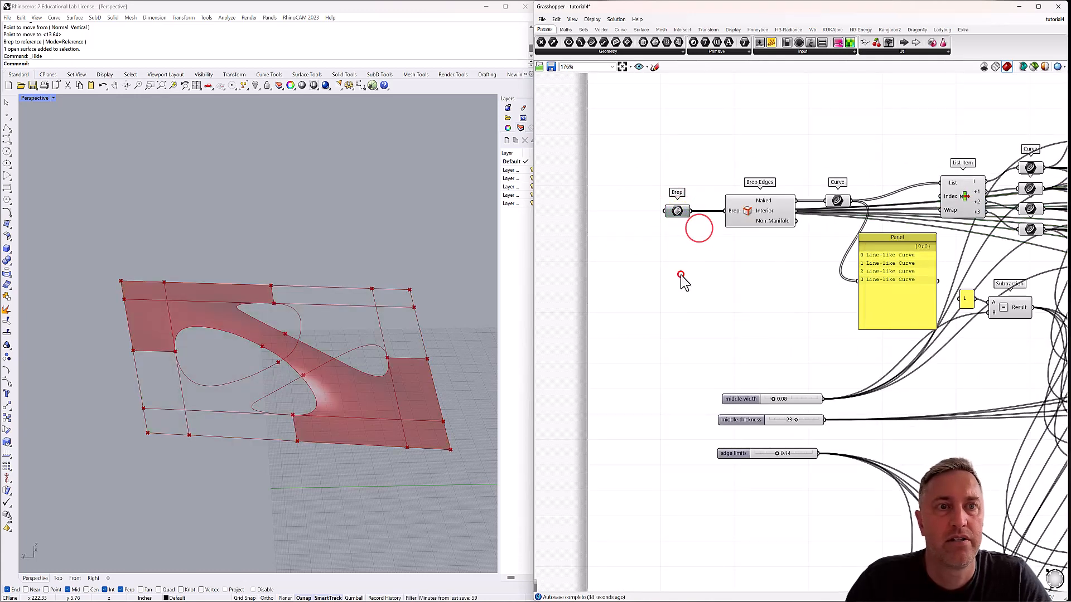
{"action": "scroll", "coordinate": [301, 357], "scroll_direction": "down", "scroll_amount": 6}
{"action": "right_click_drag", "start_coordinate": [301, 357], "coordinate": [315, 397]}
{"action": "scroll", "coordinate": [313, 366], "scroll_direction": "up", "scroll_amount": 2}
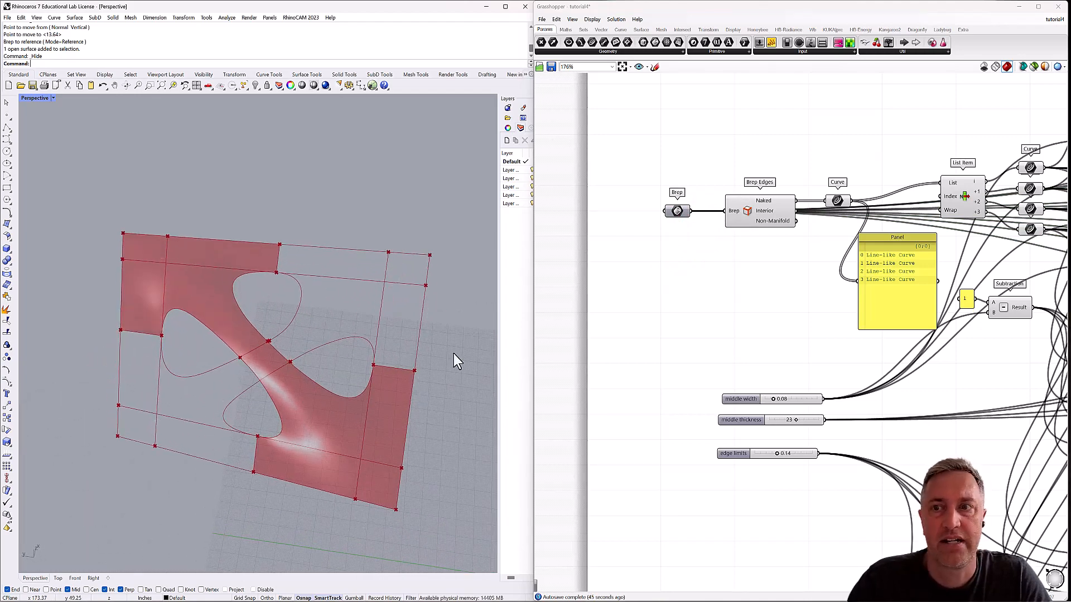
Set the middle width slider to 0.04 and the middle thickness slider to 16, checking the panel's profile from the side.
{"action": "scroll", "coordinate": [815, 437], "scroll_direction": "up", "scroll_amount": 3}
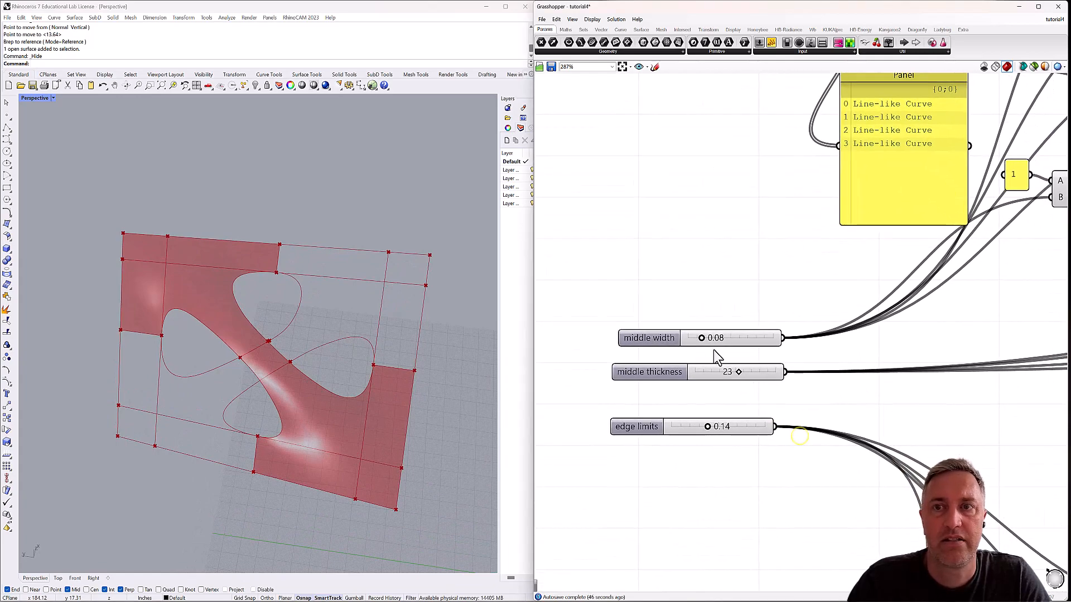
{"action": "left_click_drag", "start_coordinate": [702, 341], "coordinate": [717, 375]}
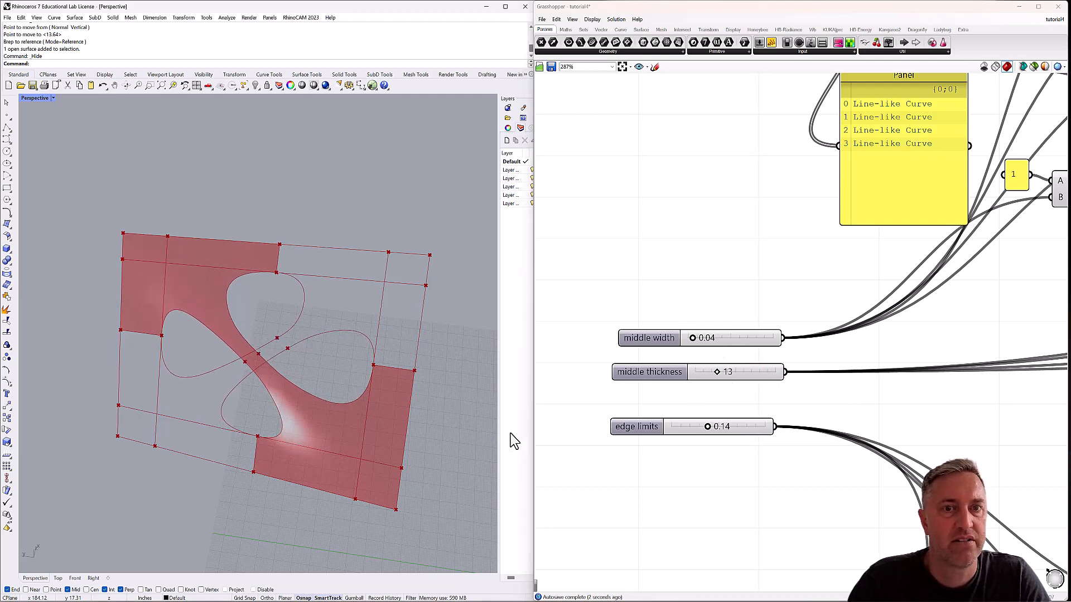
{"action": "right_click_drag", "start_coordinate": [423, 467], "coordinate": [436, 417]}
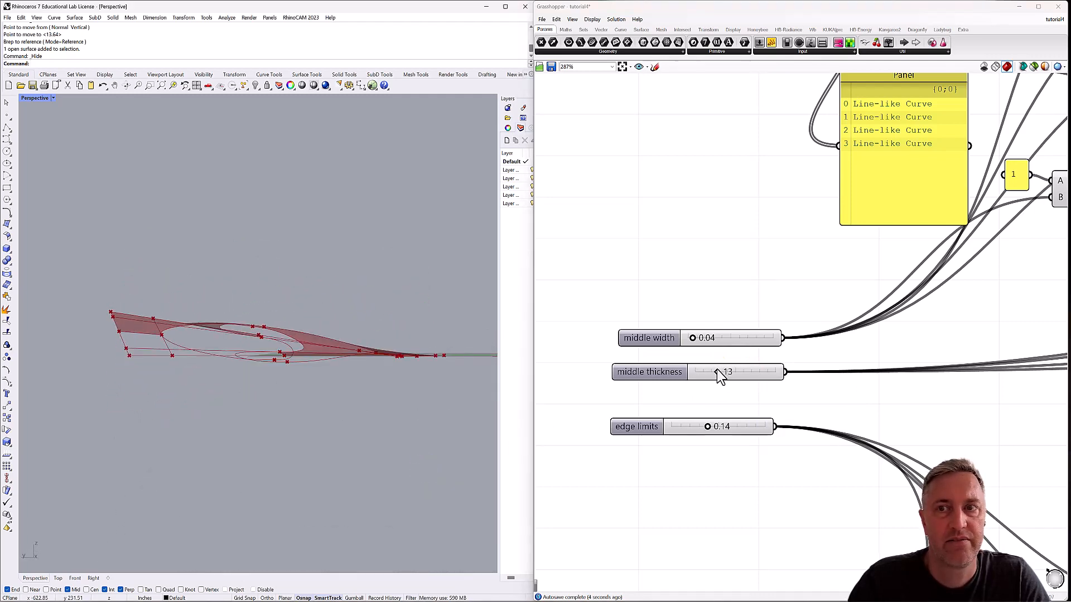
{"action": "mouse_move", "coordinate": [719, 375]}
{"action": "left_mouse_down"}
{"action": "mouse_move", "coordinate": [760, 373]}
{"action": "mouse_move", "coordinate": [707, 384]}
{"action": "mouse_move", "coordinate": [726, 381]}
{"action": "left_mouse_up"}
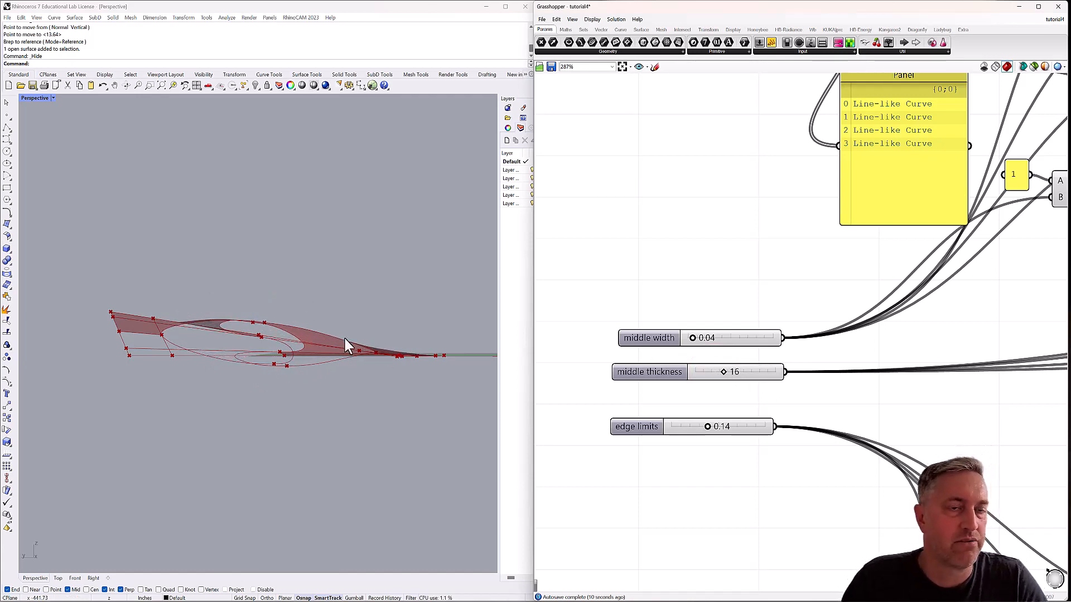
{"action": "right_click_drag", "start_coordinate": [352, 338], "coordinate": [310, 295]}
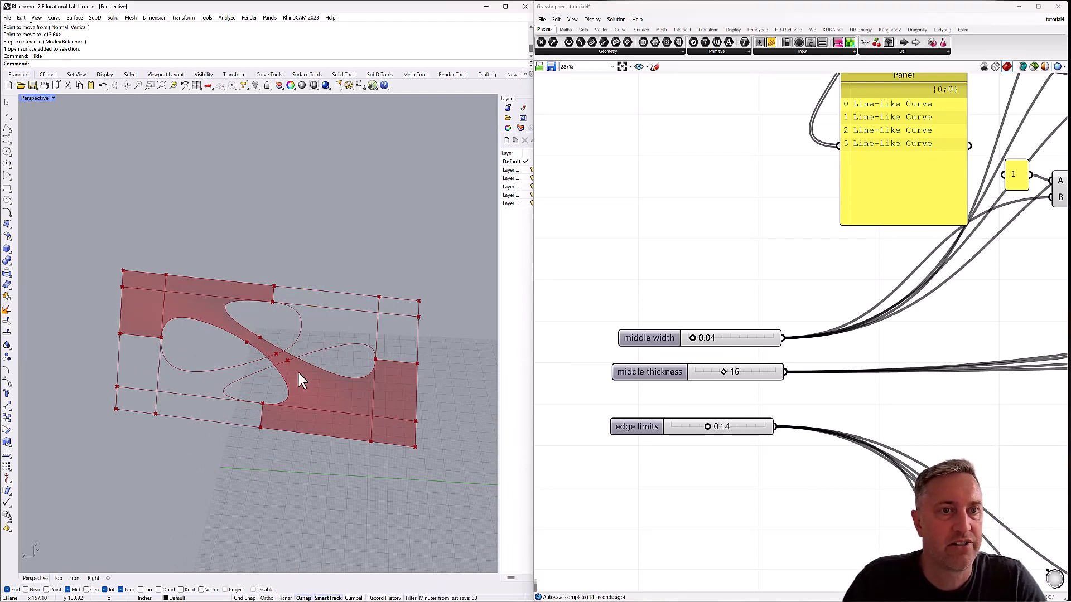
Set the edge limits slider to 0.06 and save the Grasshopper definition.
{"action": "right_click_drag", "start_coordinate": [277, 360], "coordinate": [314, 390]}
{"action": "left_click_drag", "start_coordinate": [709, 427], "coordinate": [685, 424]}
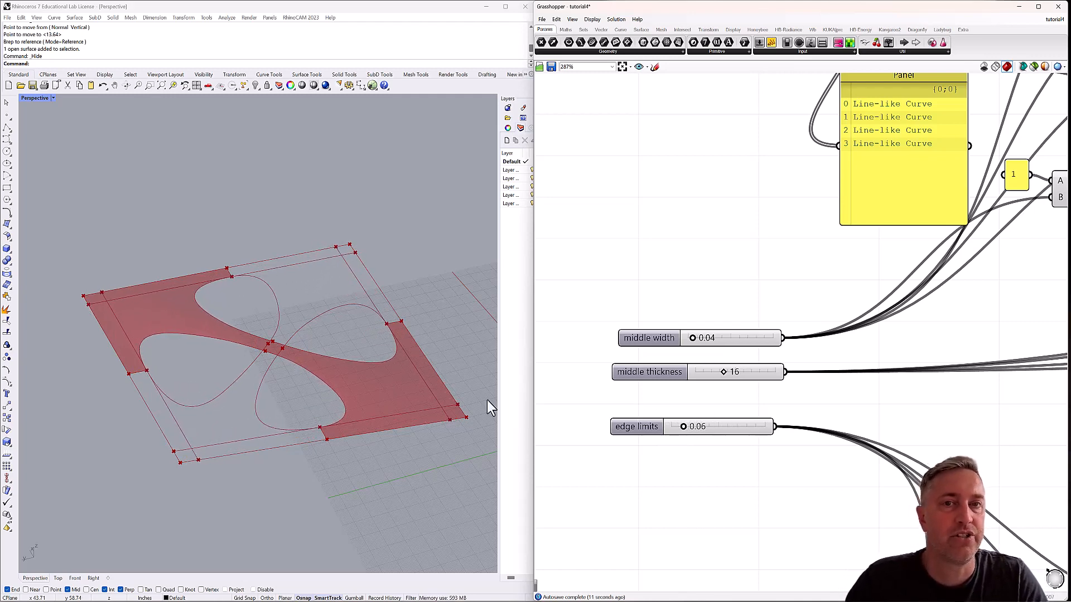
{"action": "right_click_drag", "start_coordinate": [420, 407], "coordinate": [335, 402]}
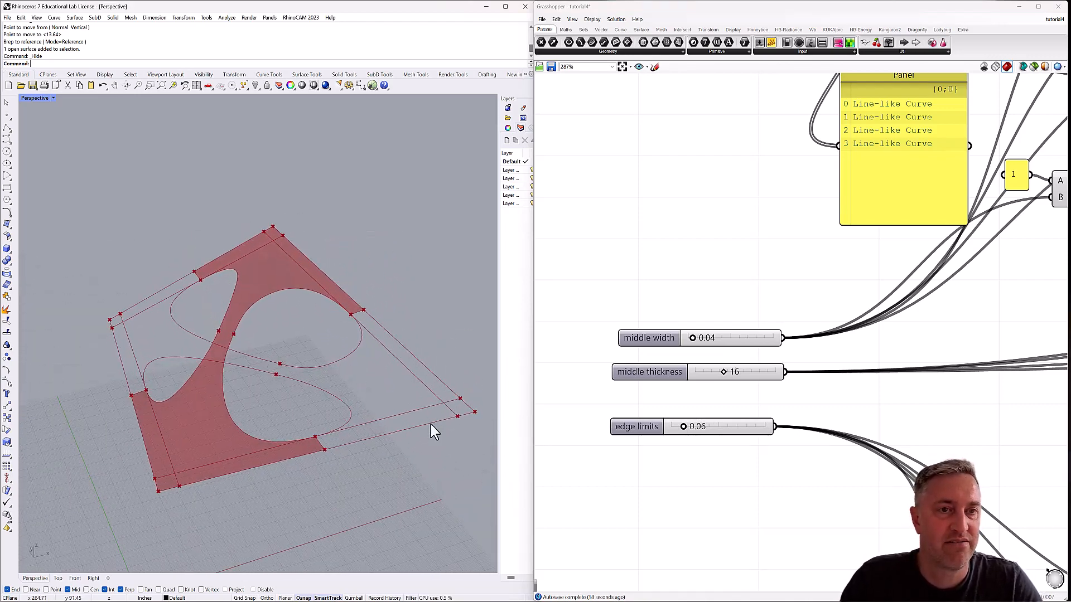
{"action": "mouse_move", "coordinate": [149, 390]}
{"action": "right_mouse_down"}
{"action": "mouse_move", "coordinate": [162, 354]}
{"action": "mouse_move", "coordinate": [230, 363]}
{"action": "mouse_move", "coordinate": [220, 394]}
{"action": "mouse_move", "coordinate": [163, 391]}
{"action": "right_mouse_up"}
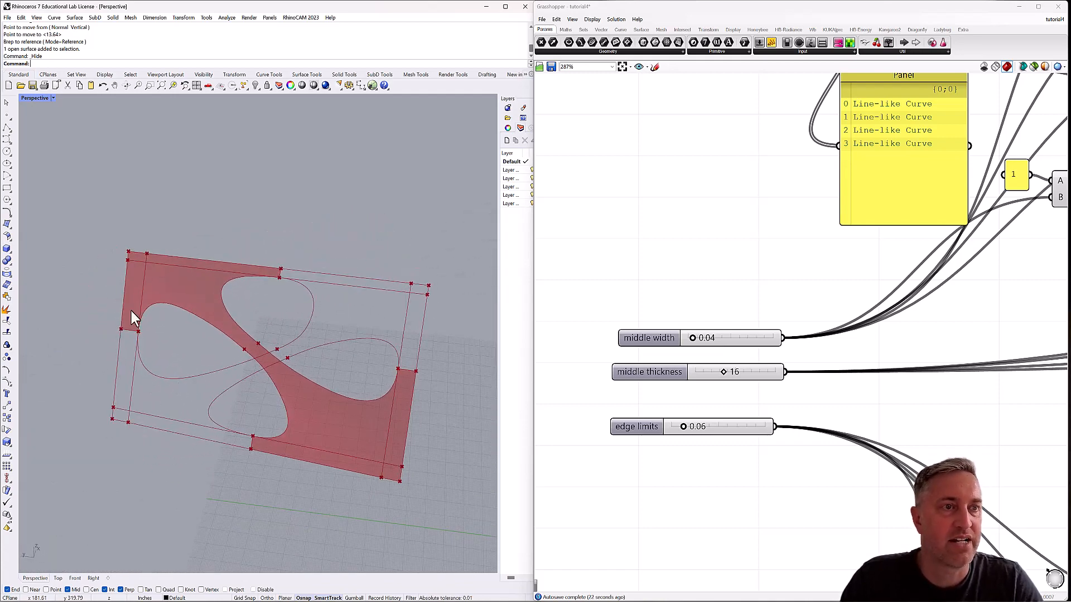
{"action": "right_click_drag", "start_coordinate": [244, 377], "coordinate": [308, 373]}
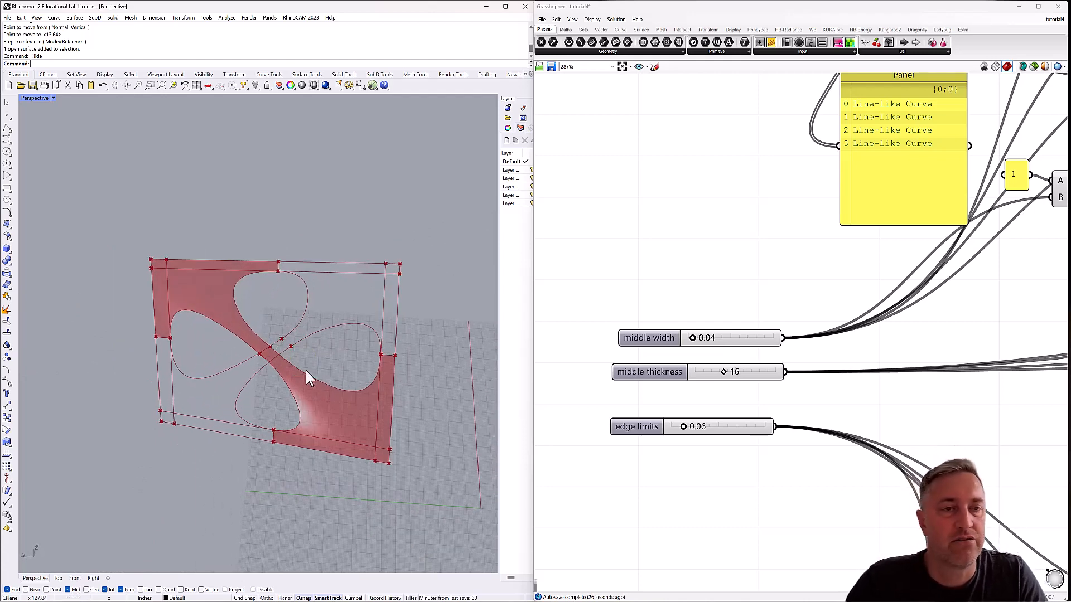
{"action": "left_click", "coordinate": [544, 20]}
{"action": "left_click", "coordinate": [575, 67]}
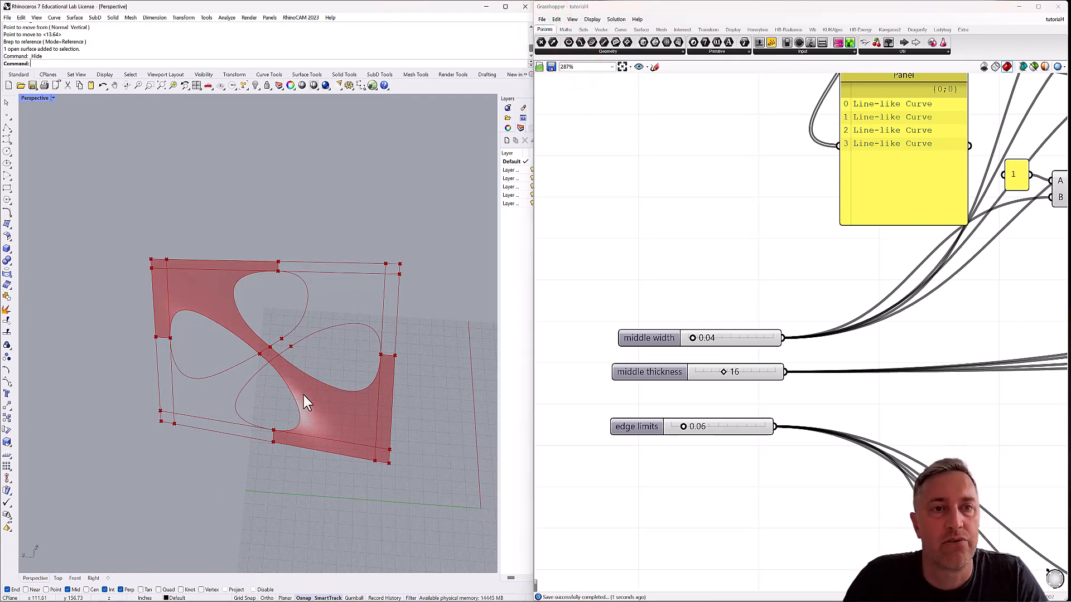
Examine the patched surface and the uncovered curve loops beside it from above, at low angles and at different distances.
{"action": "mouse_move", "coordinate": [303, 396]}
{"action": "right_mouse_down"}
{"action": "mouse_move", "coordinate": [317, 371]}
{"action": "mouse_move", "coordinate": [319, 399]}
{"action": "mouse_move", "coordinate": [313, 382]}
{"action": "right_mouse_up"}
{"action": "right_click_drag", "start_coordinate": [230, 379], "coordinate": [207, 313]}
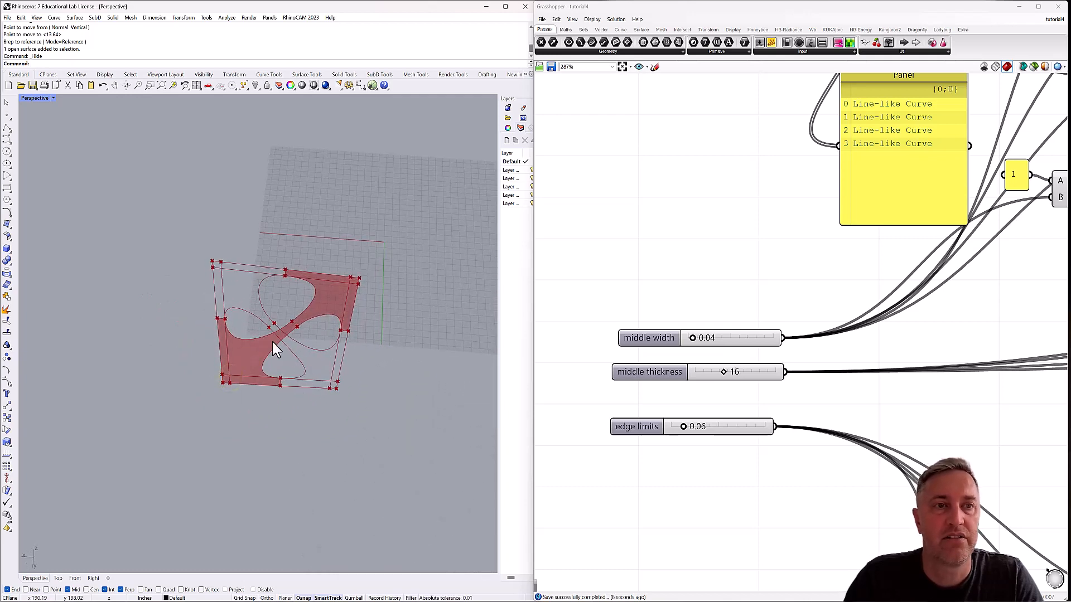
{"action": "right_click_drag", "start_coordinate": [288, 352], "coordinate": [252, 333]}
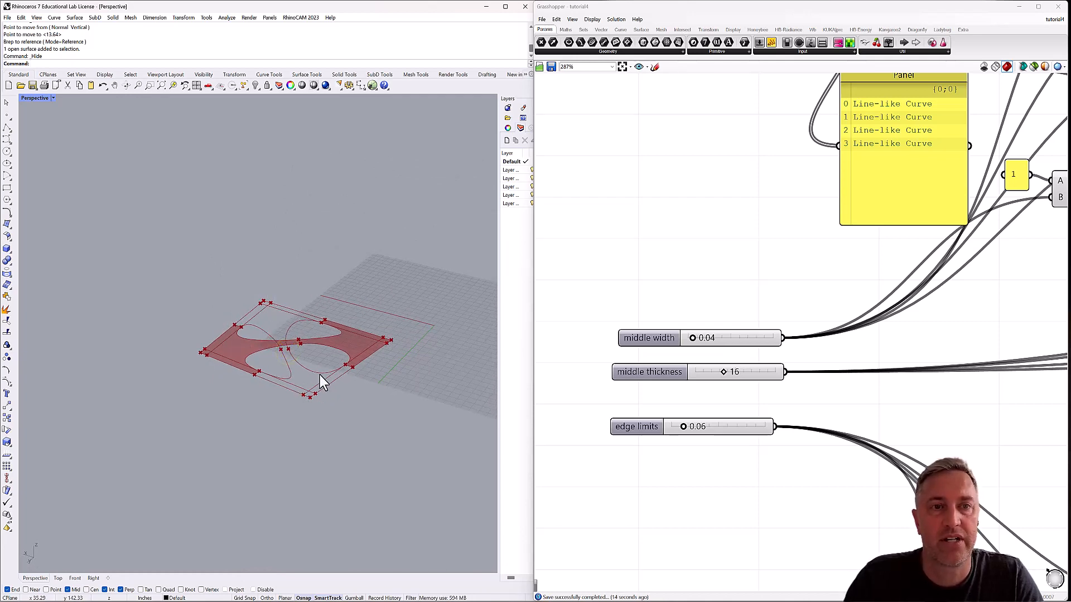
{"action": "scroll", "coordinate": [246, 333], "scroll_direction": "down", "scroll_amount": 2}
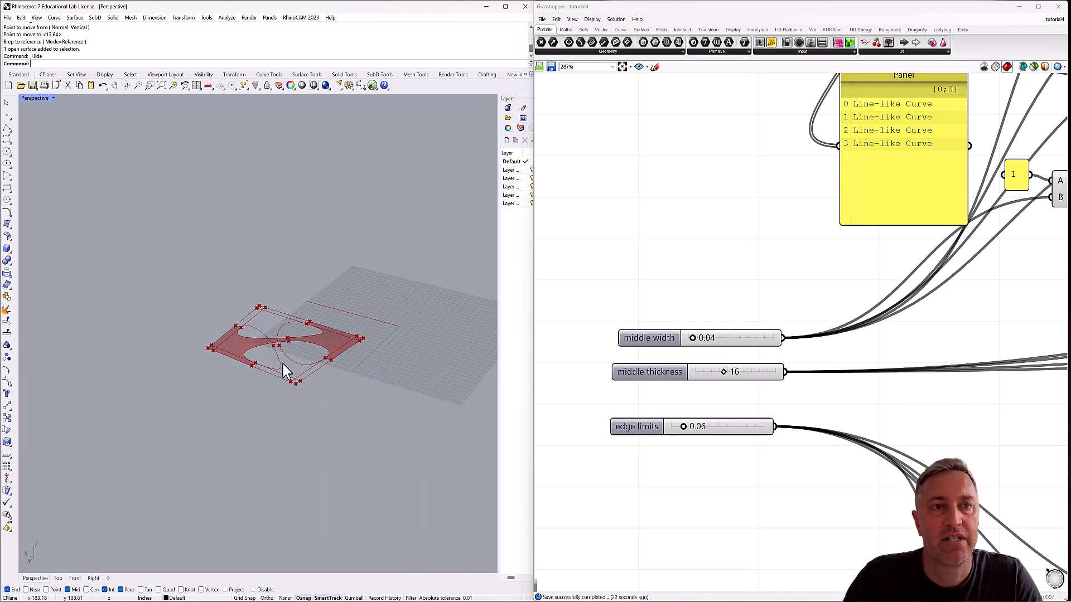
{"action": "right_click_drag", "start_coordinate": [264, 328], "coordinate": [289, 328]}
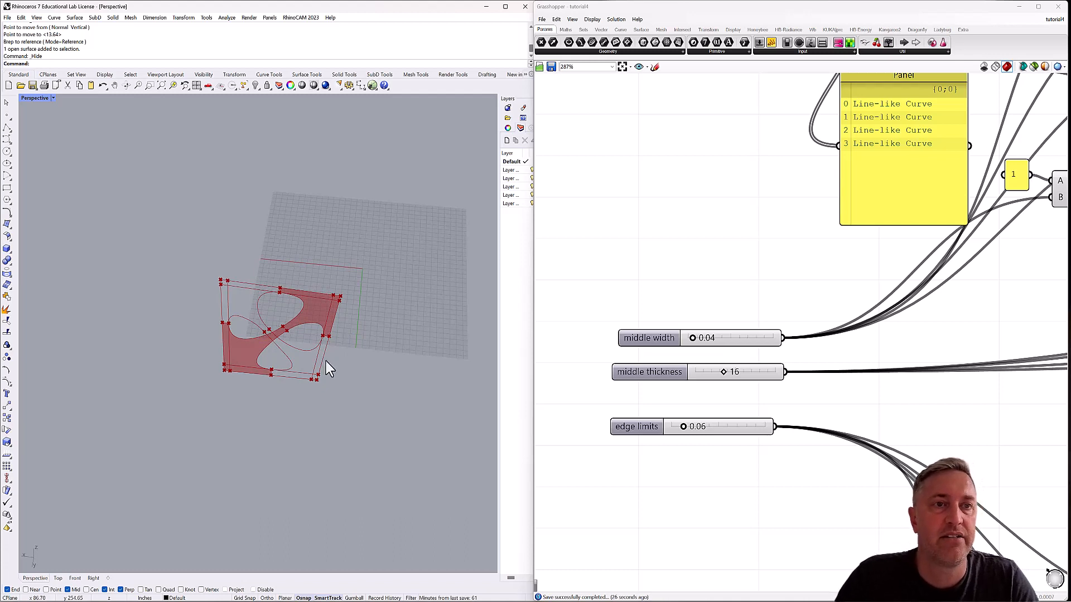
{"action": "scroll", "coordinate": [294, 337], "scroll_direction": "up", "scroll_amount": 2}
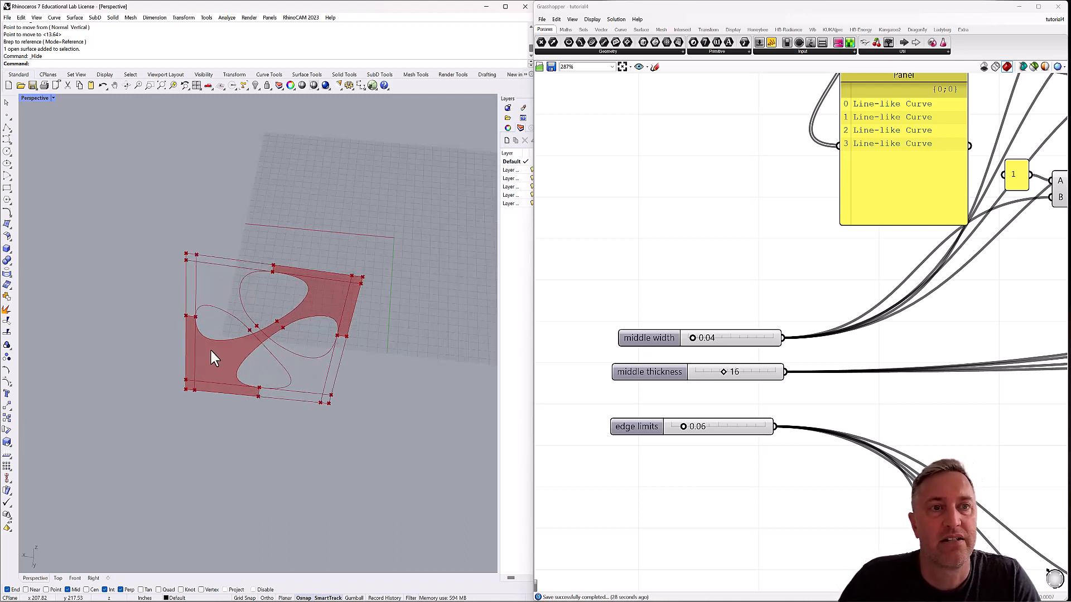
{"action": "mouse_move", "coordinate": [306, 352]}
{"action": "right_mouse_down"}
{"action": "mouse_move", "coordinate": [289, 306]}
{"action": "mouse_move", "coordinate": [301, 362]}
{"action": "right_mouse_up"}
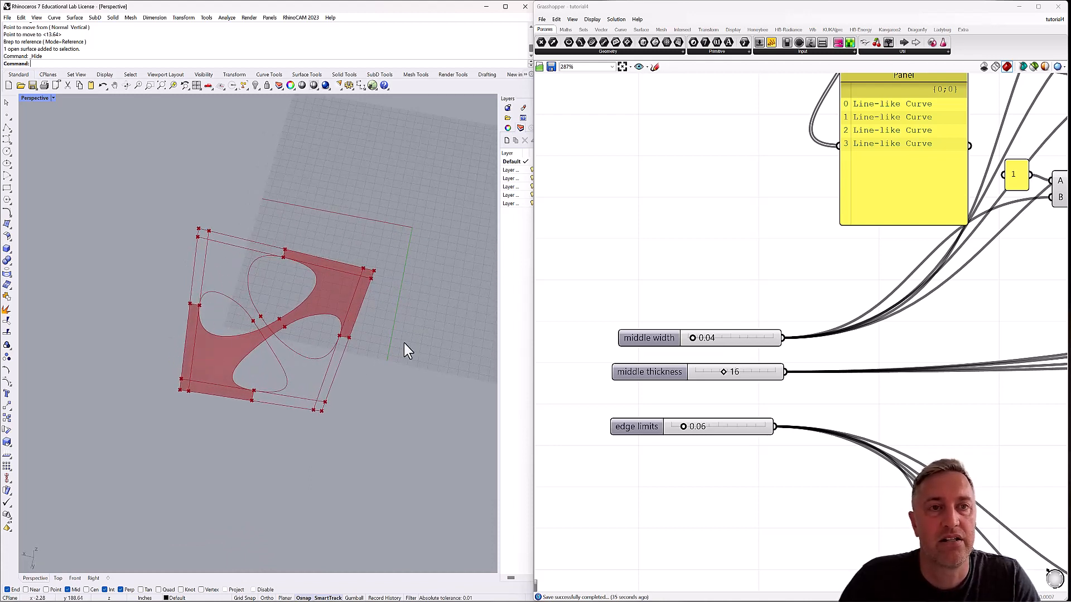
{"action": "scroll", "coordinate": [293, 333], "scroll_direction": "down", "scroll_amount": 4}
{"action": "scroll", "coordinate": [292, 327], "scroll_direction": "up", "scroll_amount": 4}
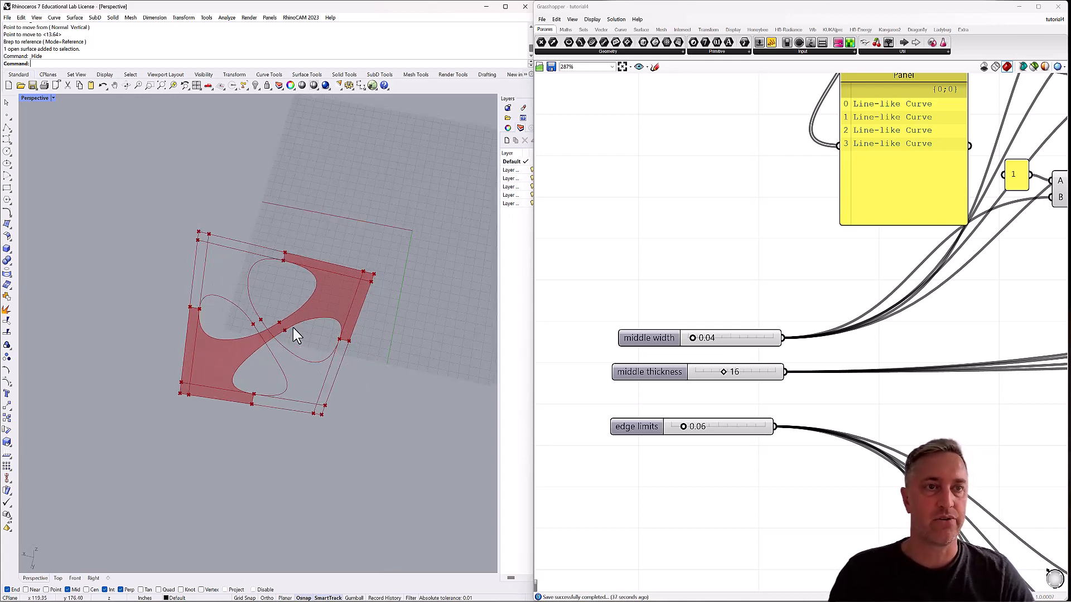
{"action": "right_click_drag", "start_coordinate": [279, 349], "coordinate": [321, 319]}
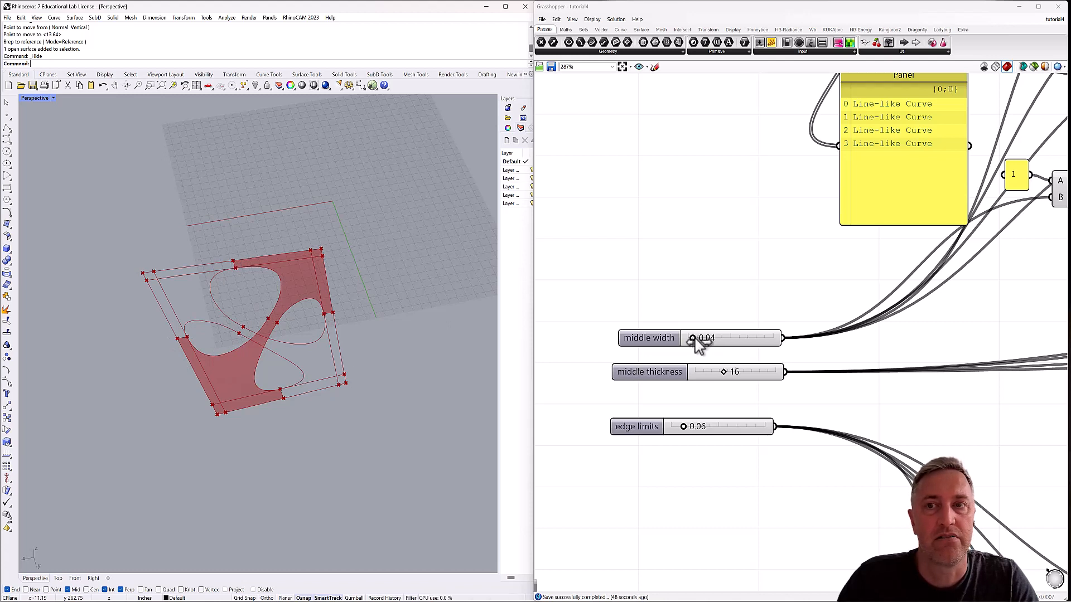
Set the middle width slider to 0.09 and the middle thickness slider to 20, and check the reshaped surface from several angles.
{"action": "left_click_drag", "start_coordinate": [693, 338], "coordinate": [723, 338]}
{"action": "left_click_drag", "start_coordinate": [719, 341], "coordinate": [704, 340]}
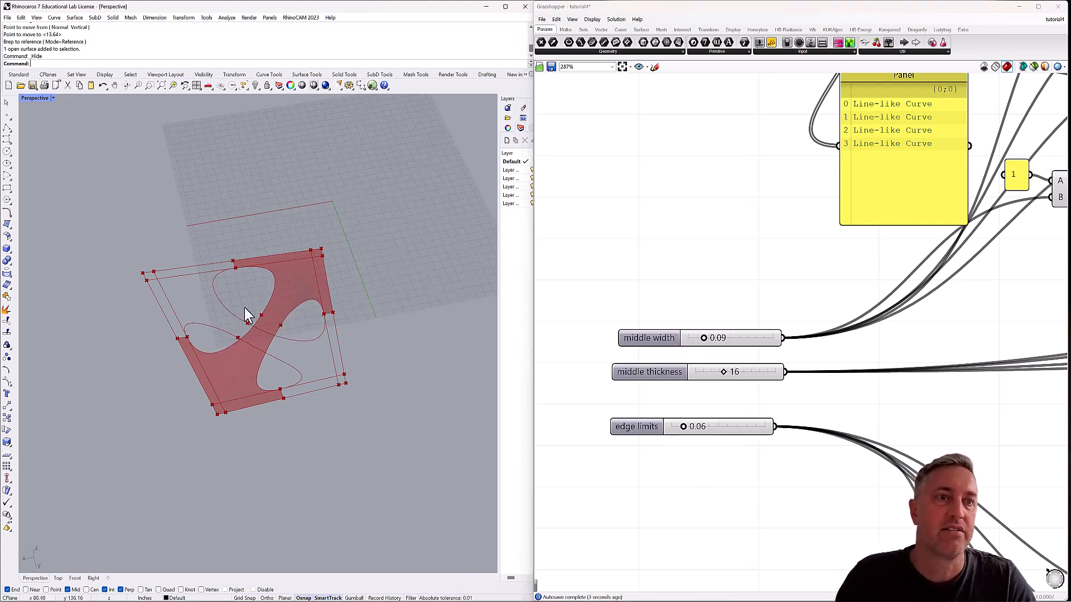
{"action": "mouse_move", "coordinate": [724, 372]}
{"action": "left_mouse_down"}
{"action": "mouse_move", "coordinate": [768, 375]}
{"action": "mouse_move", "coordinate": [736, 375]}
{"action": "left_mouse_up"}
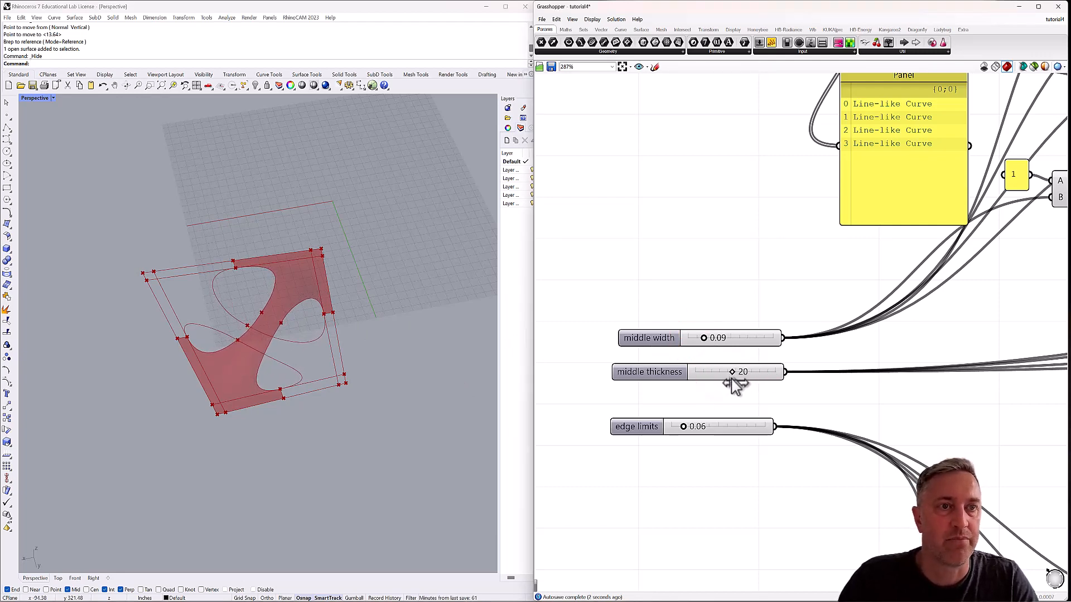
{"action": "right_click_drag", "start_coordinate": [389, 396], "coordinate": [354, 296]}
{"action": "mouse_move", "coordinate": [284, 353]}
{"action": "right_mouse_down"}
{"action": "mouse_move", "coordinate": [317, 340]}
{"action": "mouse_move", "coordinate": [302, 359]}
{"action": "right_mouse_up"}
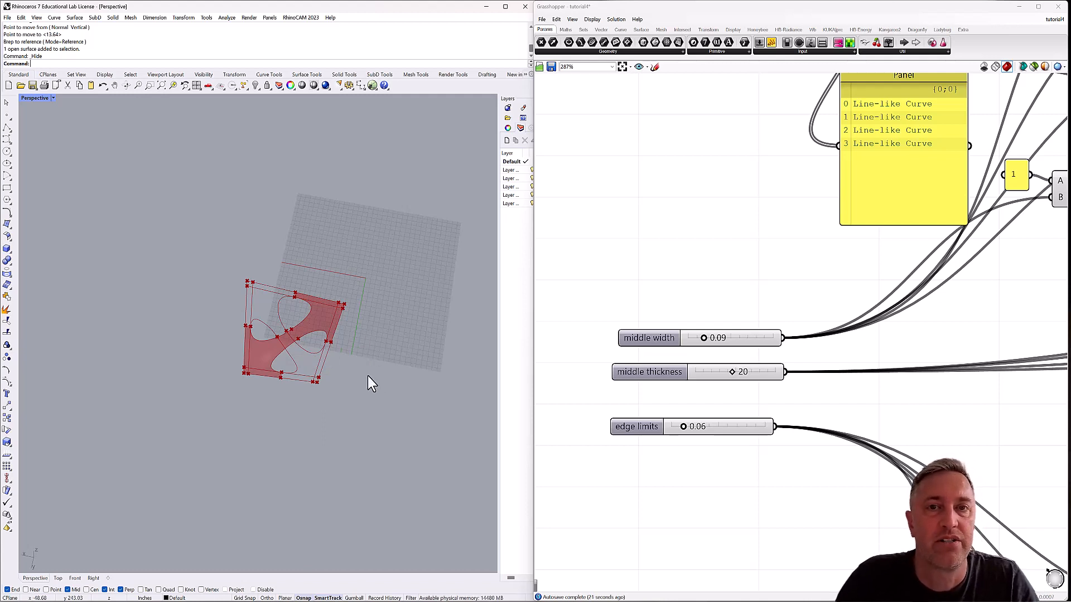
{"action": "mouse_move", "coordinate": [352, 391]}
{"action": "right_mouse_down"}
{"action": "mouse_move", "coordinate": [362, 351]}
{"action": "mouse_move", "coordinate": [356, 388]}
{"action": "right_mouse_up"}
{"action": "scroll", "coordinate": [311, 351], "scroll_direction": "up", "scroll_amount": 4}
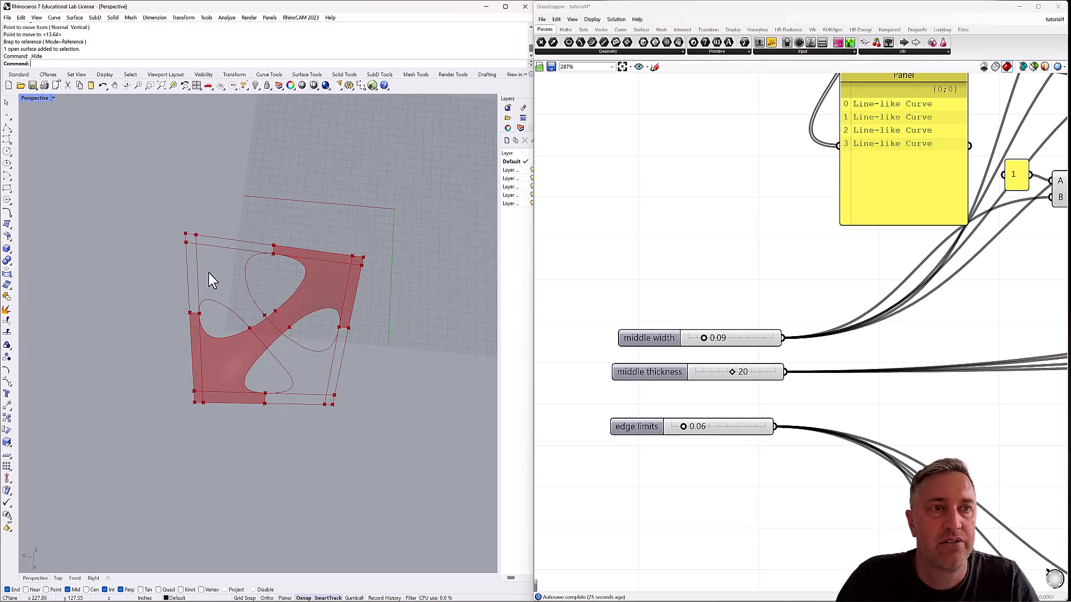
{"action": "mouse_move", "coordinate": [287, 349]}
{"action": "right_mouse_down"}
{"action": "mouse_move", "coordinate": [286, 363]}
{"action": "mouse_move", "coordinate": [269, 313]}
{"action": "mouse_move", "coordinate": [289, 366]}
{"action": "right_mouse_up"}
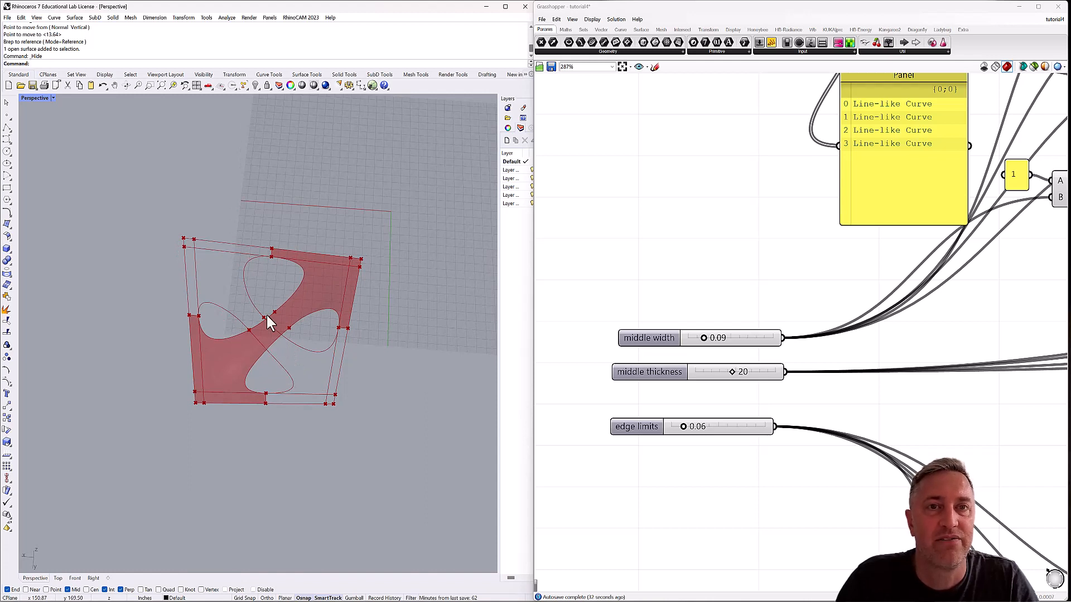